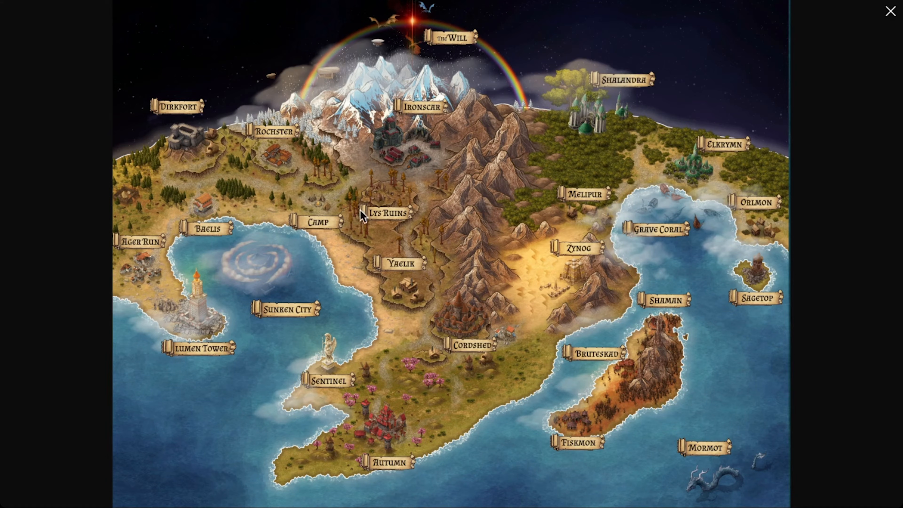
Step: Close the example map preview and start a new map in the Fantasy Regional style
key("Escape")
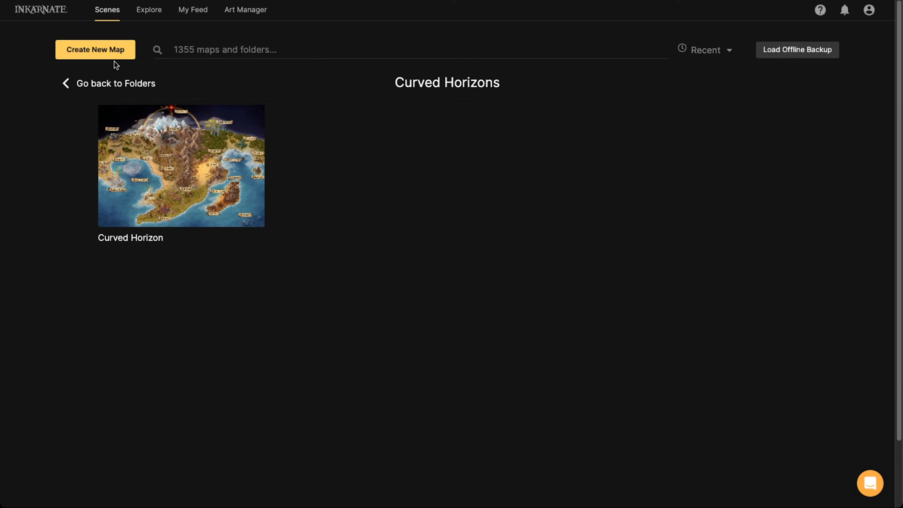
left_click(112, 52)
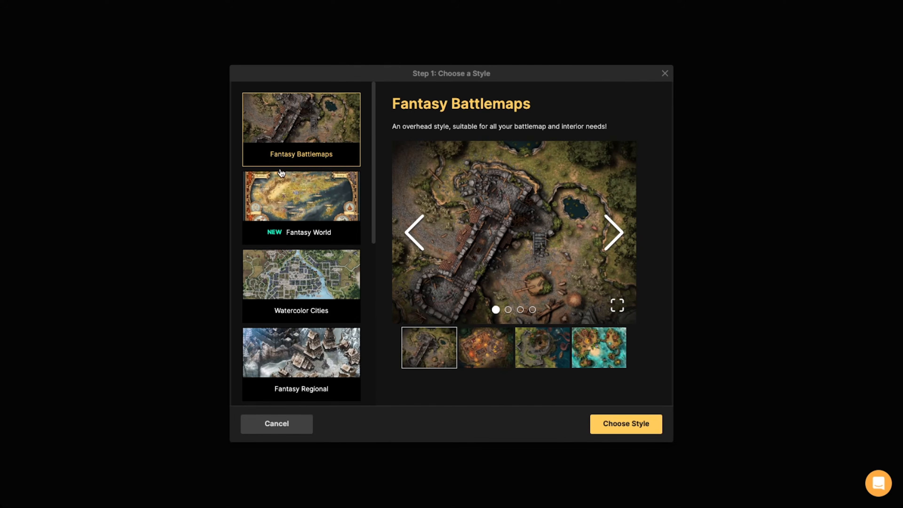
scroll(286, 249, "down", 1)
left_click(295, 325)
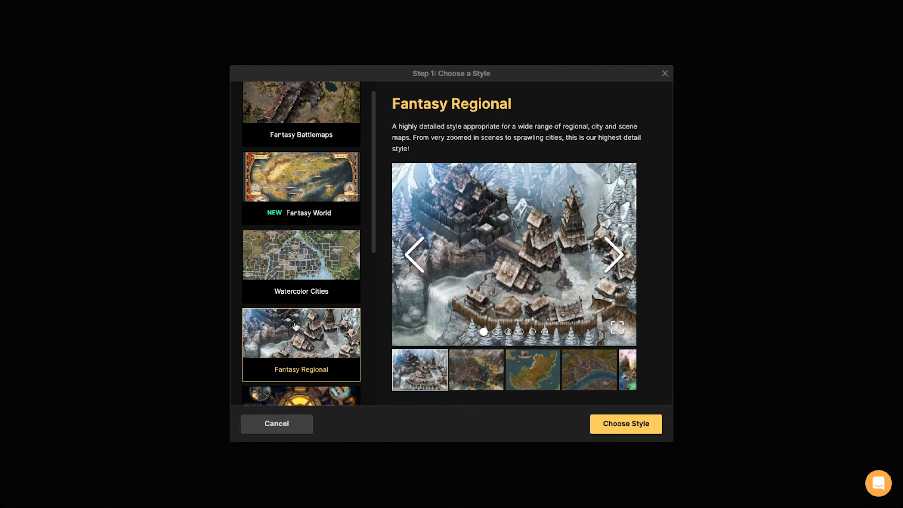
left_click(604, 435)
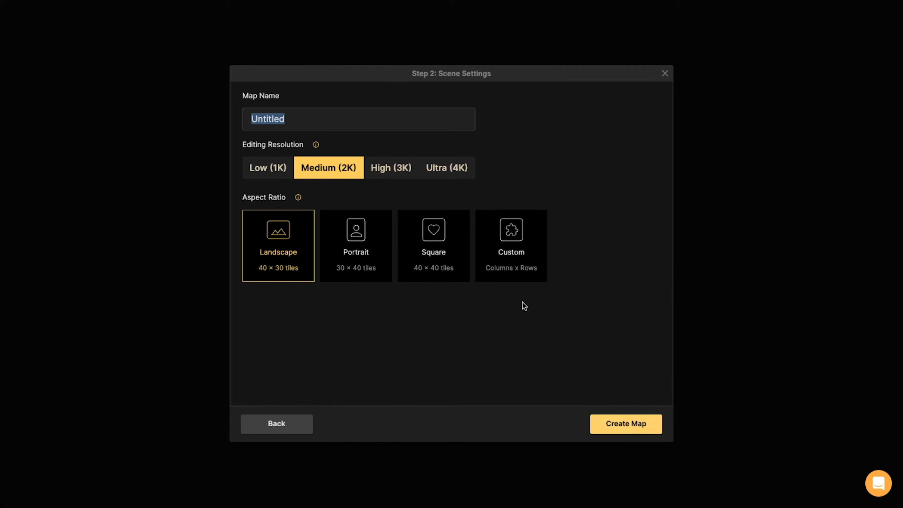
Step: Name the map Curved Horizon, set its editing resolution to Ultra (4K), and create it in landscape format
left_click(303, 122)
left_click_drag(304, 123, 238, 119)
type("Curved Horizon")
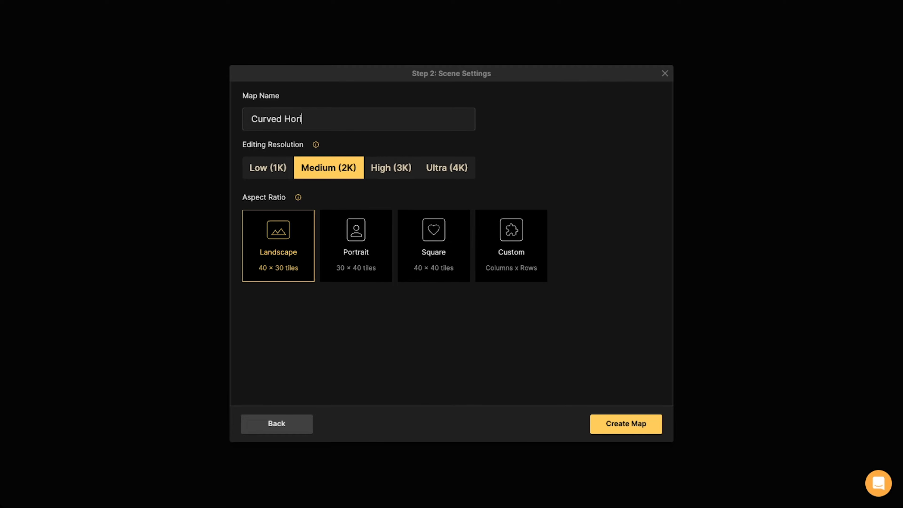
left_click(432, 174)
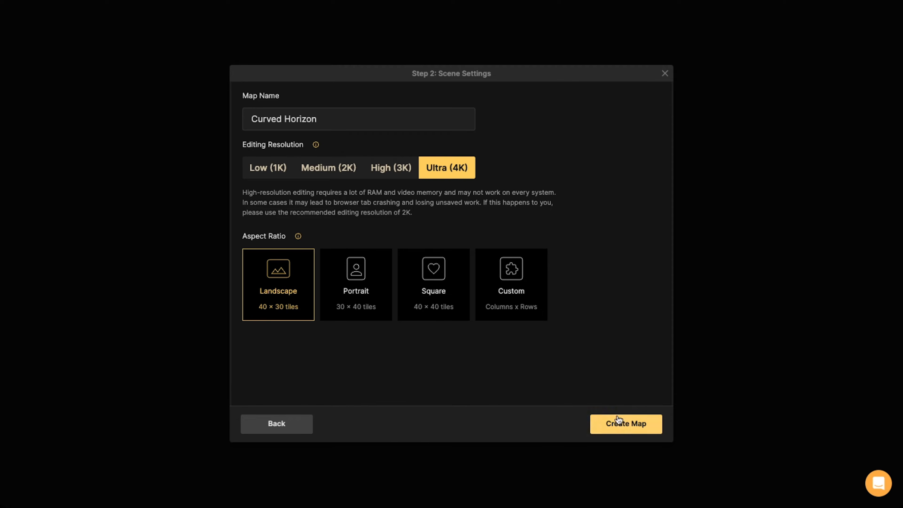
left_click(622, 423)
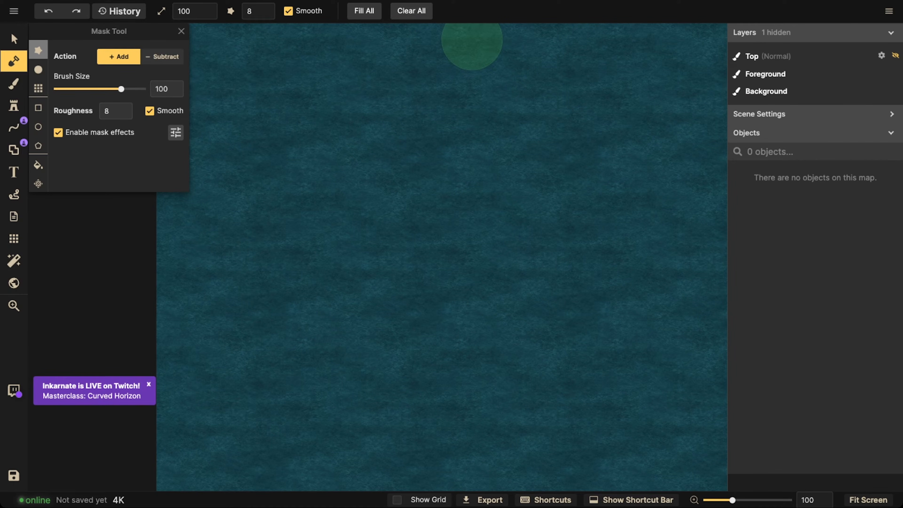
left_click(14, 34)
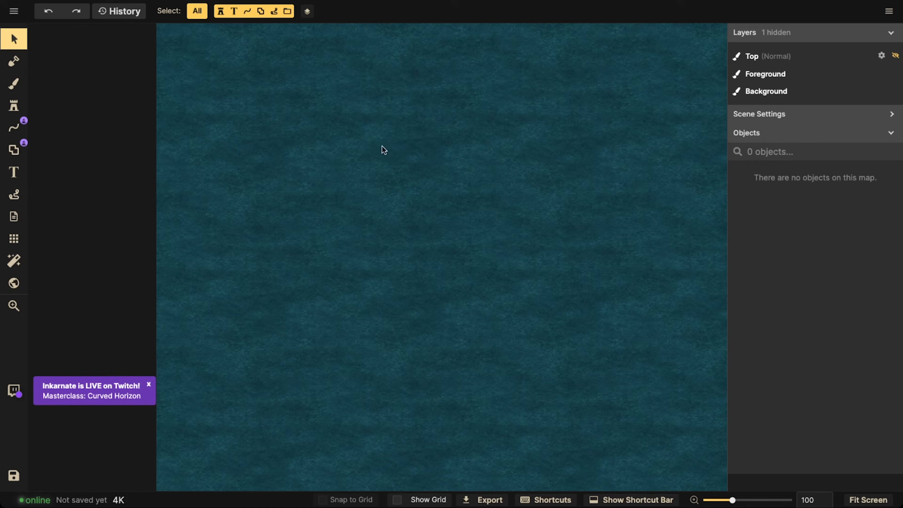
scroll(398, 136, "down", 3)
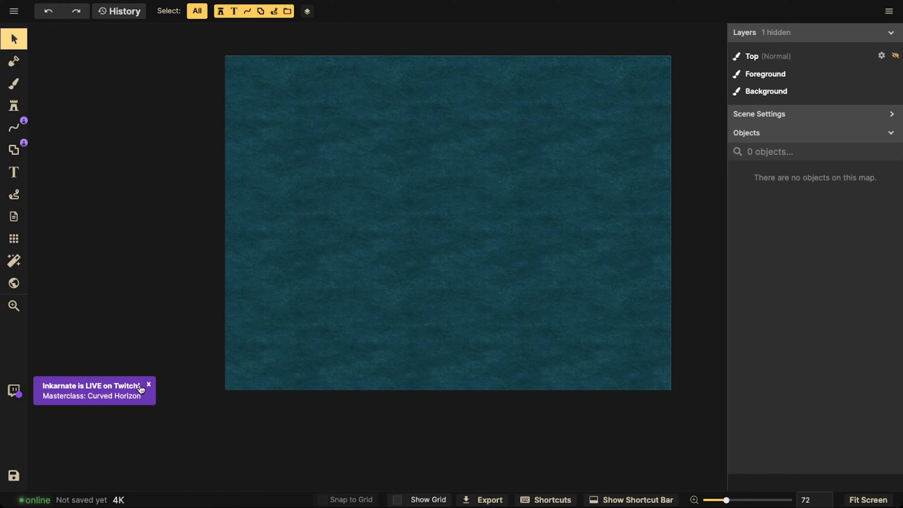
scroll(411, 293, "down", 1)
key("space")
left_click_drag(461, 250, 389, 281)
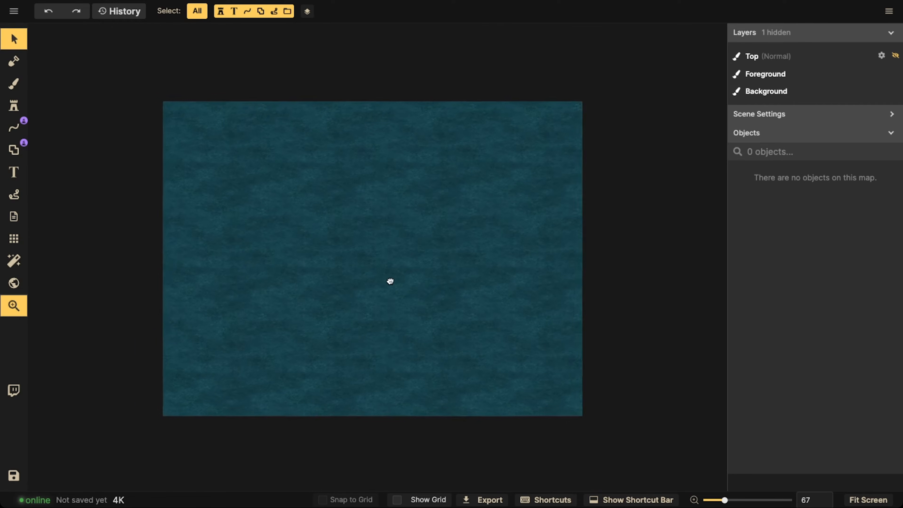
scroll(387, 276, "up", 4)
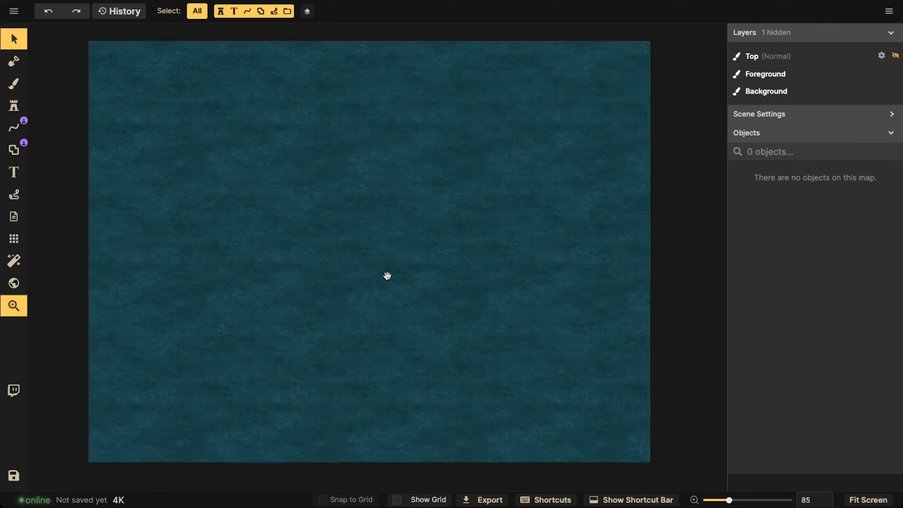
scroll(388, 284, "down", 2)
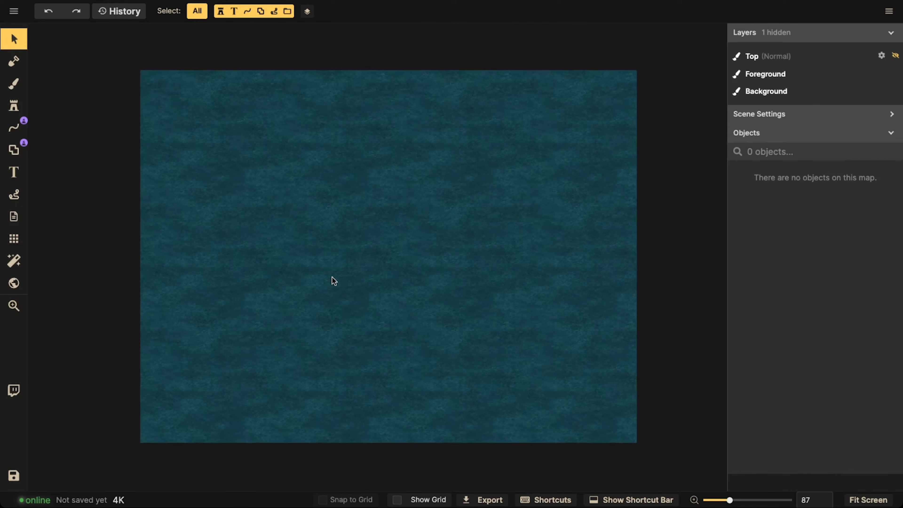
scroll(333, 280, "up", 1)
scroll(332, 277, "up", 1)
scroll(331, 274, "down", 2)
key("space")
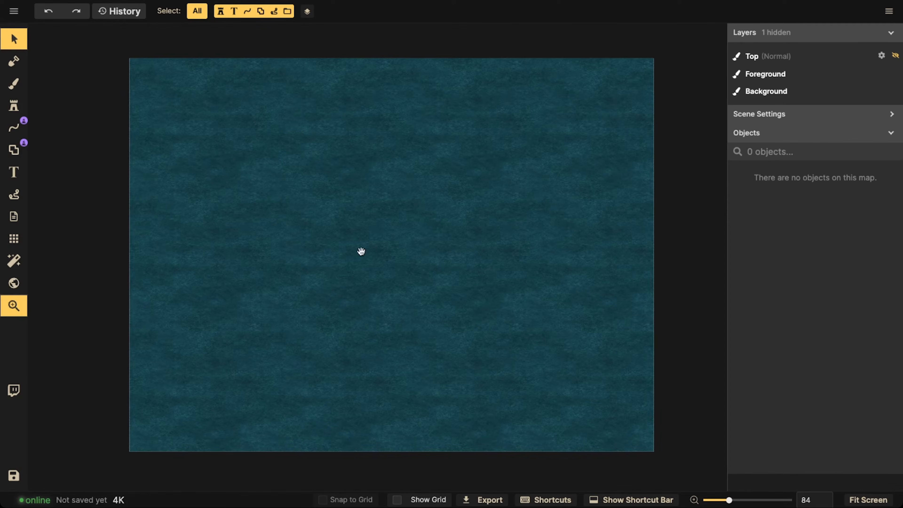
left_click_drag(403, 241, 381, 250)
key("space")
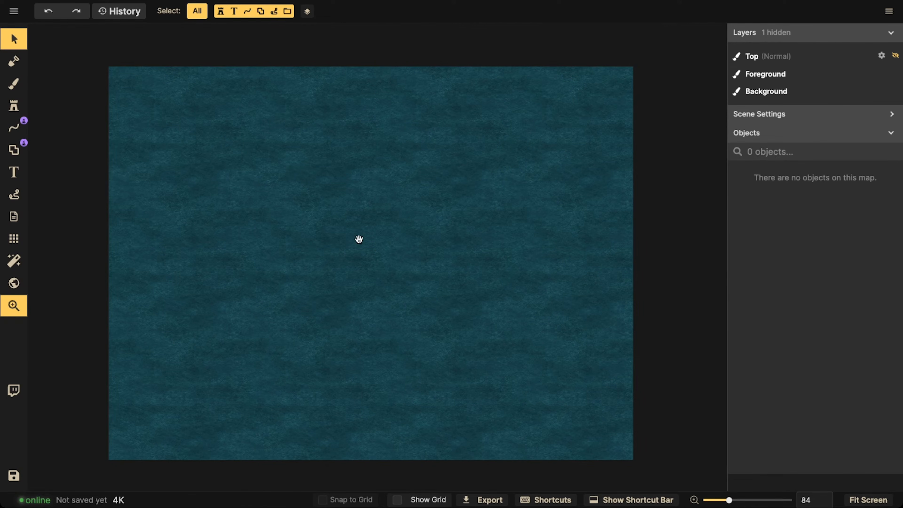
left_click_drag(358, 238, 373, 210)
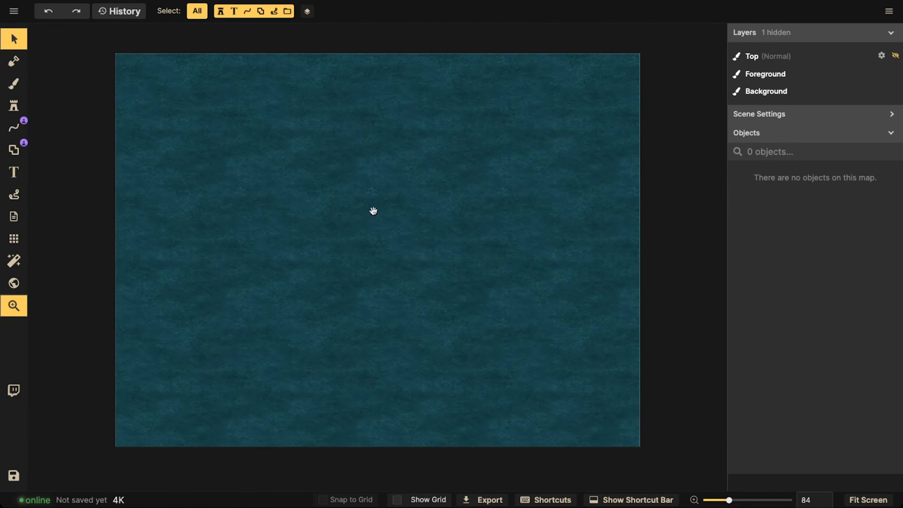
scroll(374, 216, "down", 1)
scroll(373, 216, "up", 3)
scroll(374, 215, "down", 2)
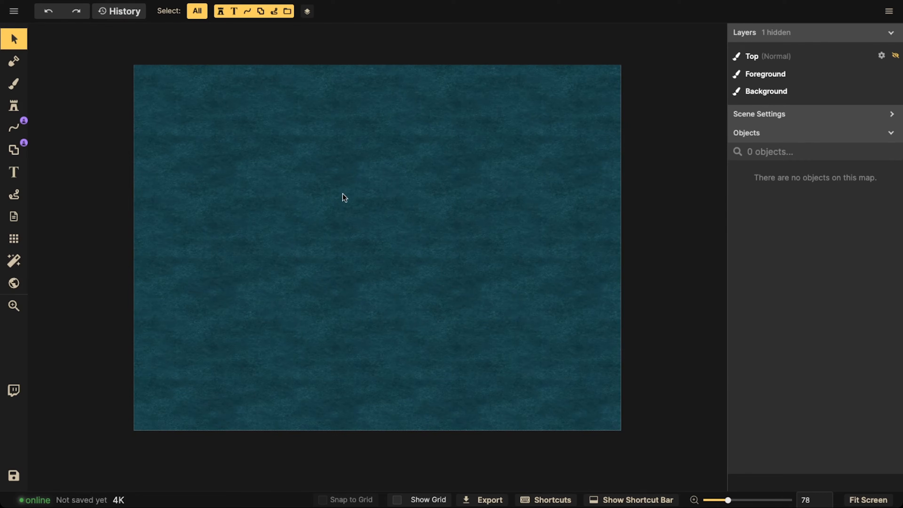
key("space")
left_click_drag(309, 180, 374, 196)
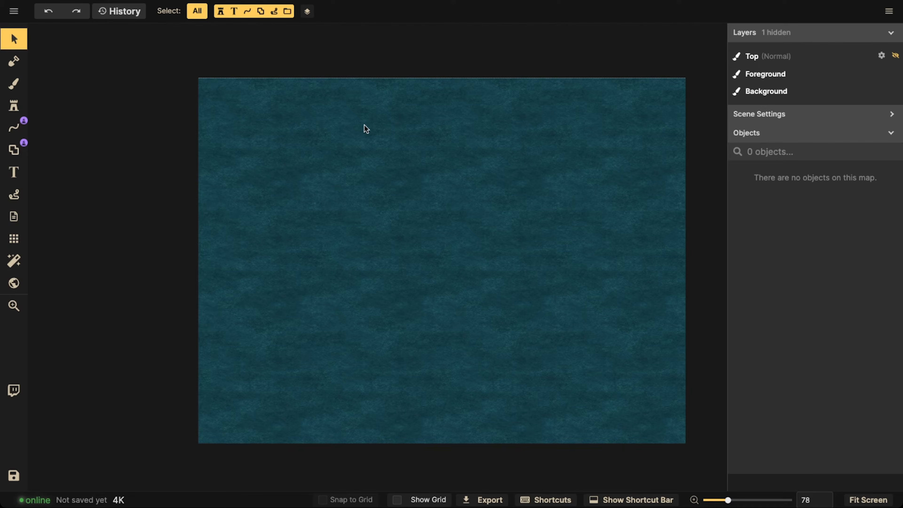
scroll(364, 124, "down", 1)
scroll(465, 152, "down", 1)
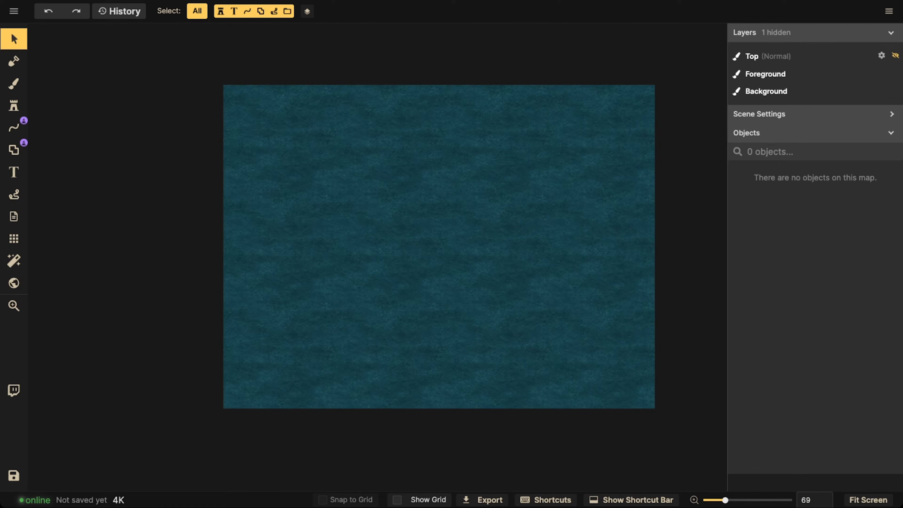
scroll(371, 179, "up", 2)
key("space")
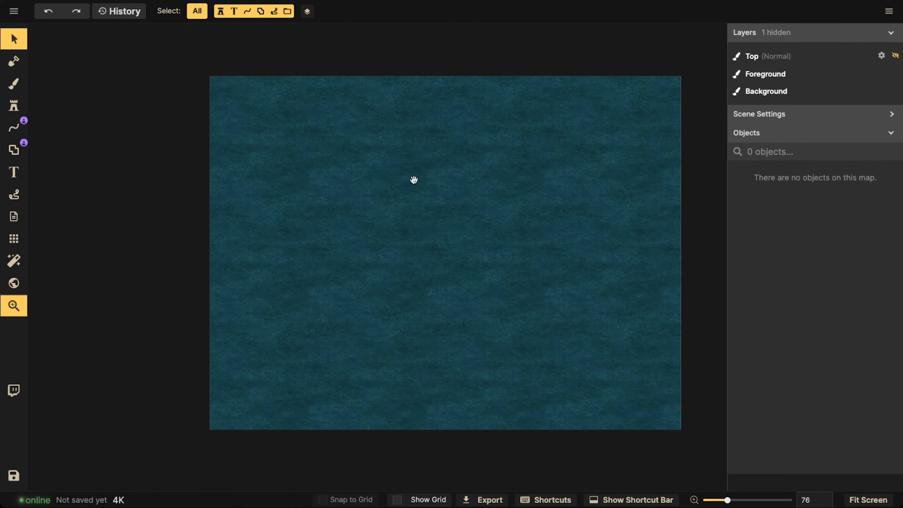
left_click_drag(414, 180, 325, 189)
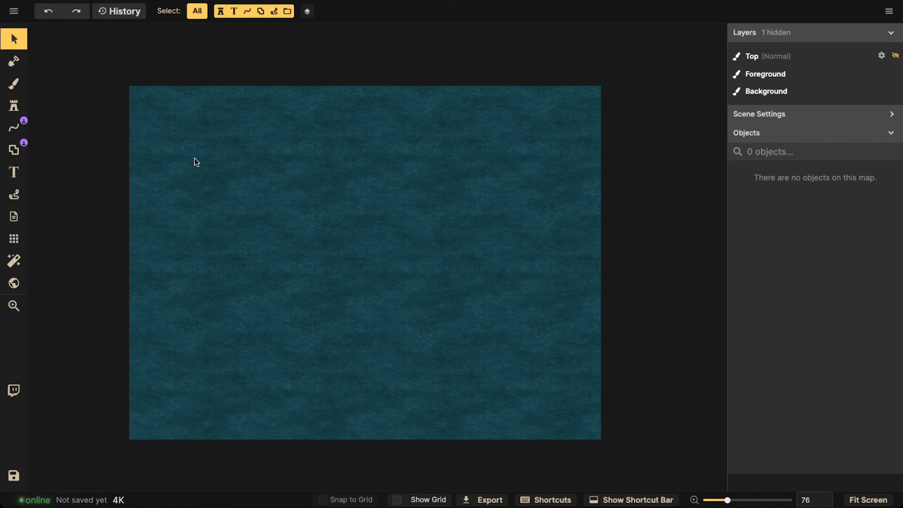
scroll(112, 73, "down", 2)
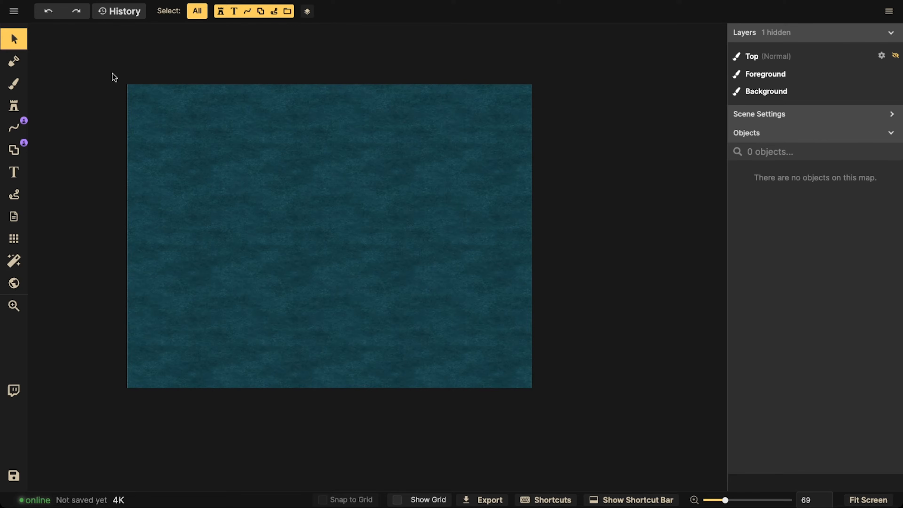
Step: Set the Mask Tool to its ellipse shape mode and return to the selection tool
left_click(14, 61)
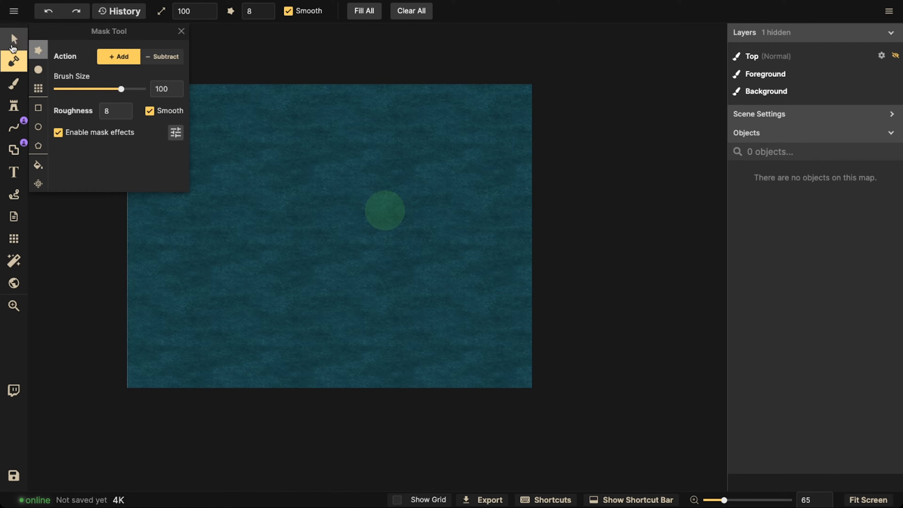
left_click(40, 127)
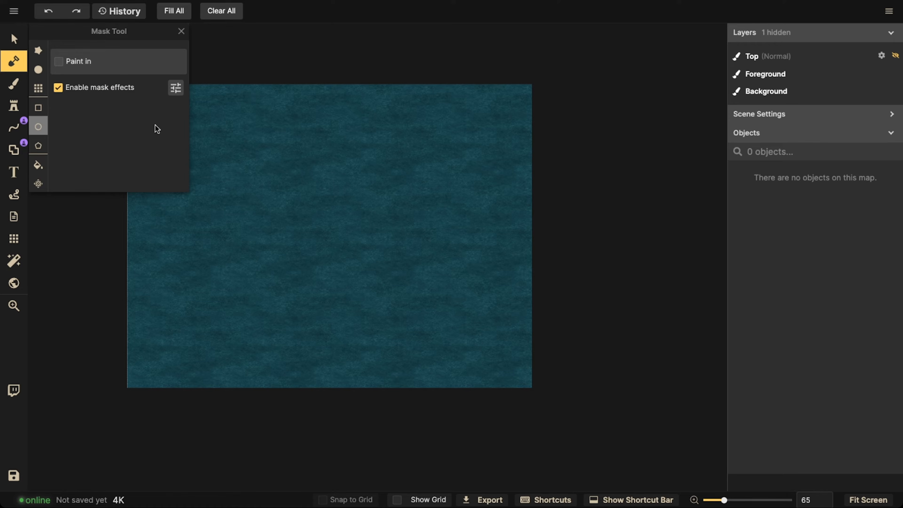
left_click(14, 38)
scroll(301, 165, "down", 1)
scroll(309, 167, "down", 1)
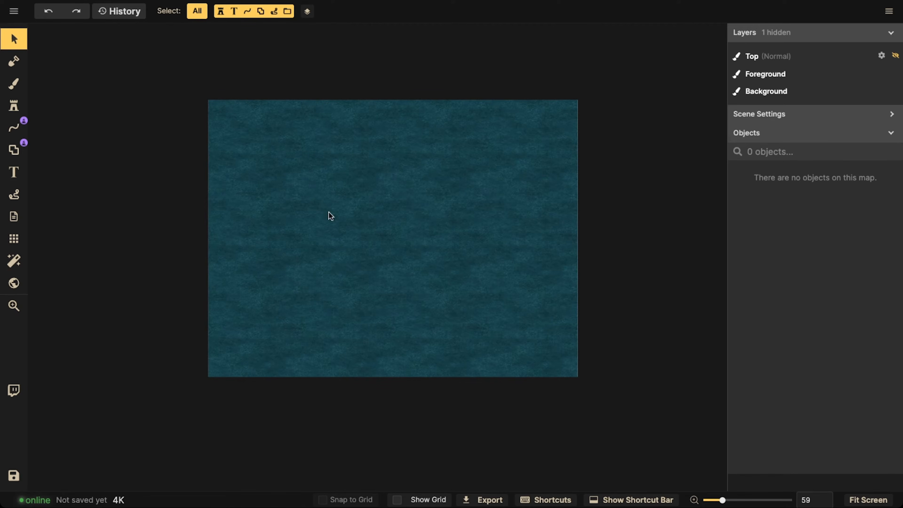
Step: Show the map grid with square cells and set it to 20 columns
left_click(14, 239)
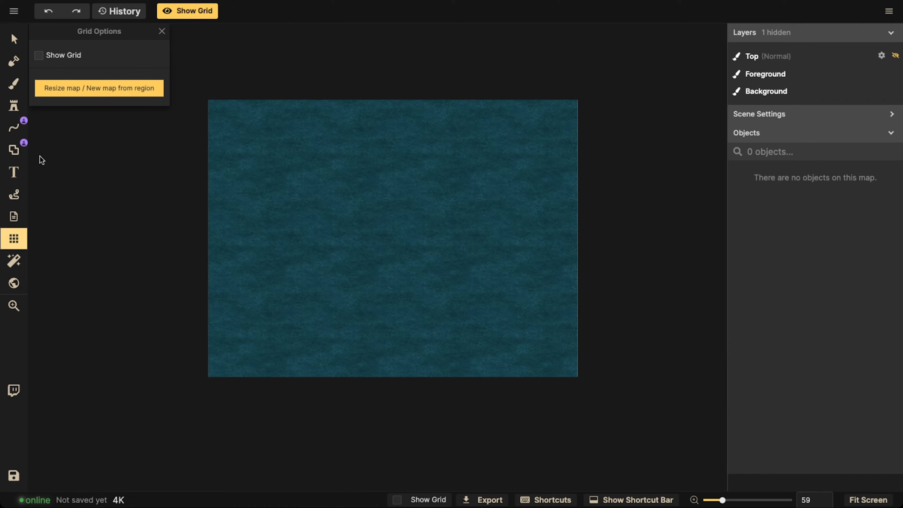
left_click(39, 55)
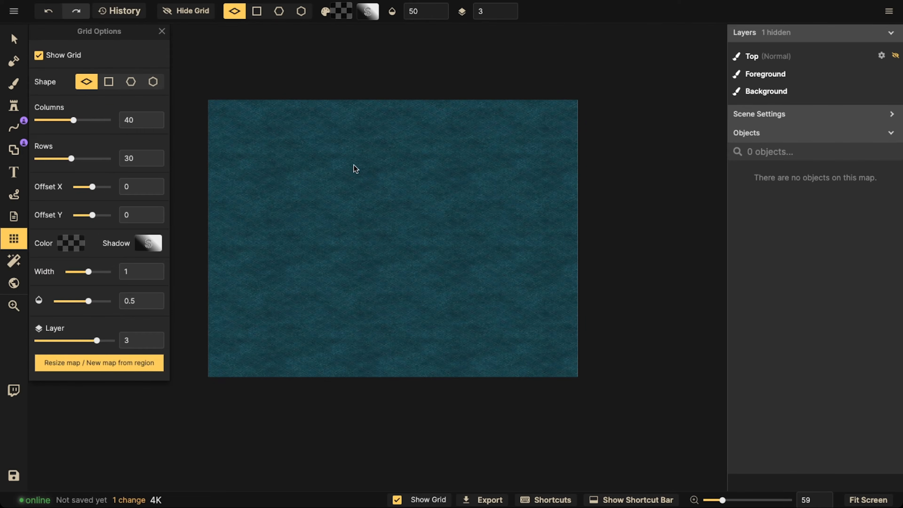
left_click(108, 82)
scroll(408, 265, "up", 2)
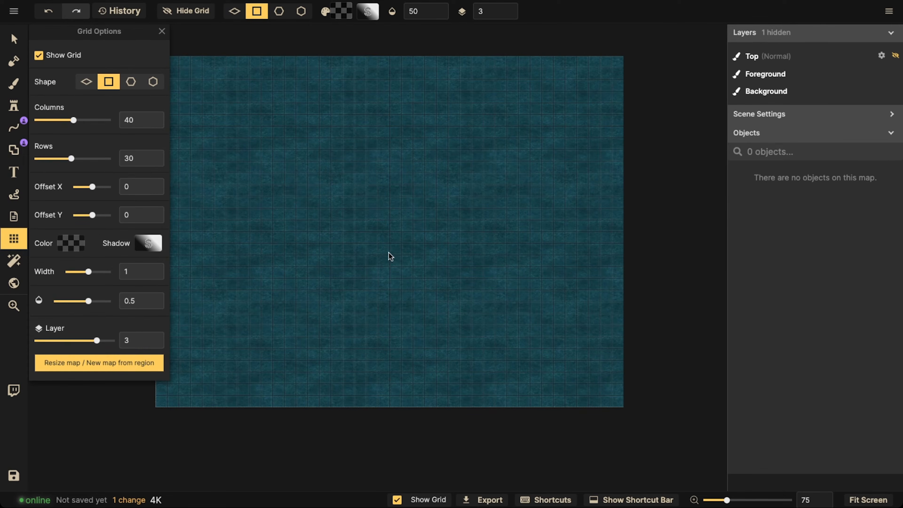
left_click(135, 120)
double_click(134, 120)
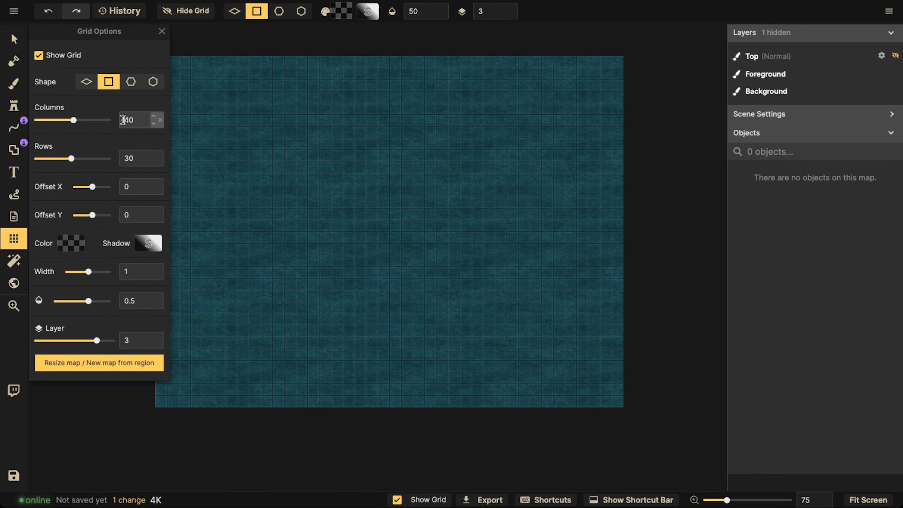
type("20")
scroll(371, 251, "down", 2)
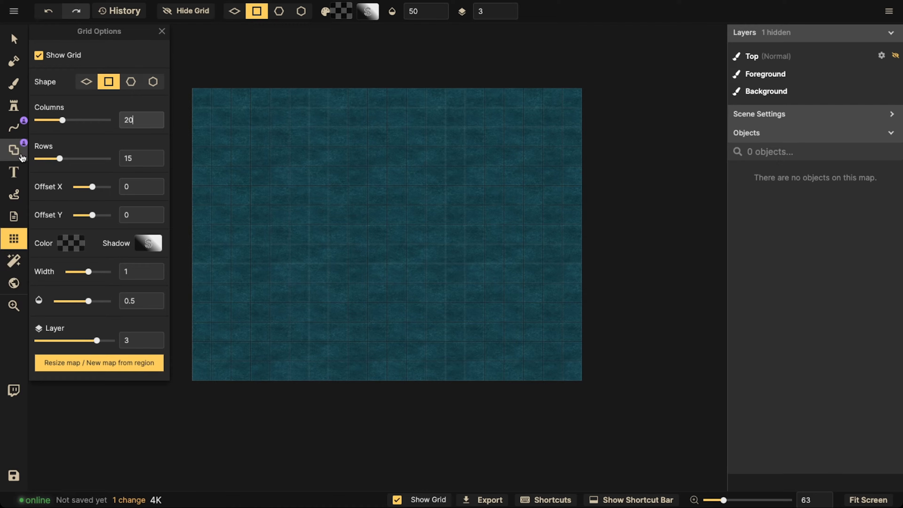
Step: Enable grid snapping, draw a mask ellipse wider than the map, and center it horizontally so it extends past the map's lower edge
left_click(16, 69)
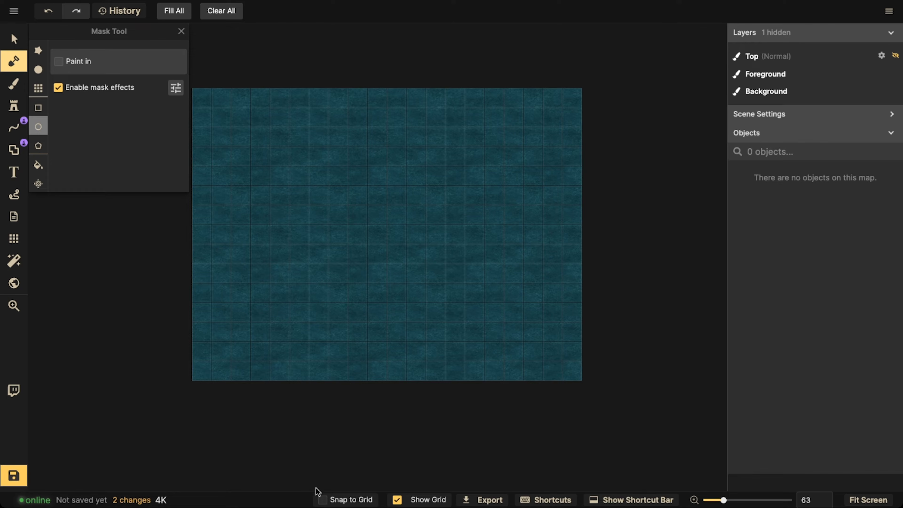
left_click(321, 502)
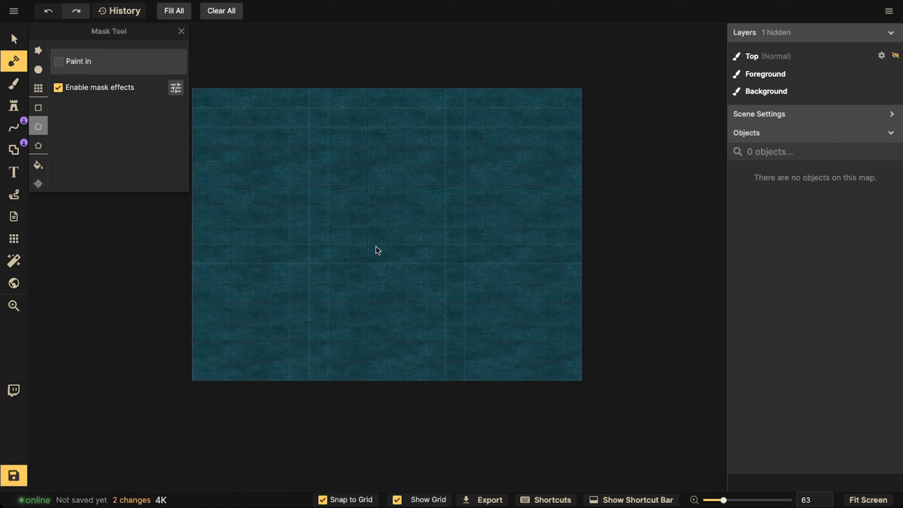
left_click_drag(368, 245, 611, 380)
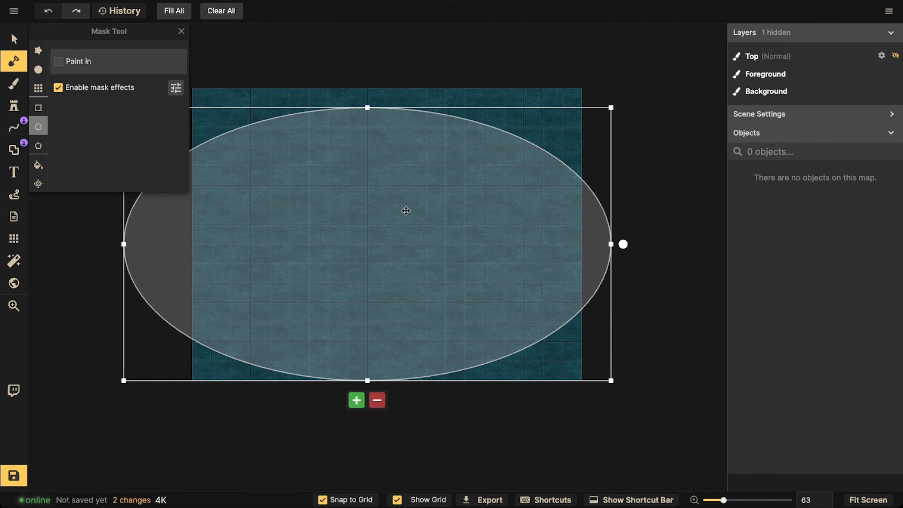
left_click_drag(335, 202, 357, 229)
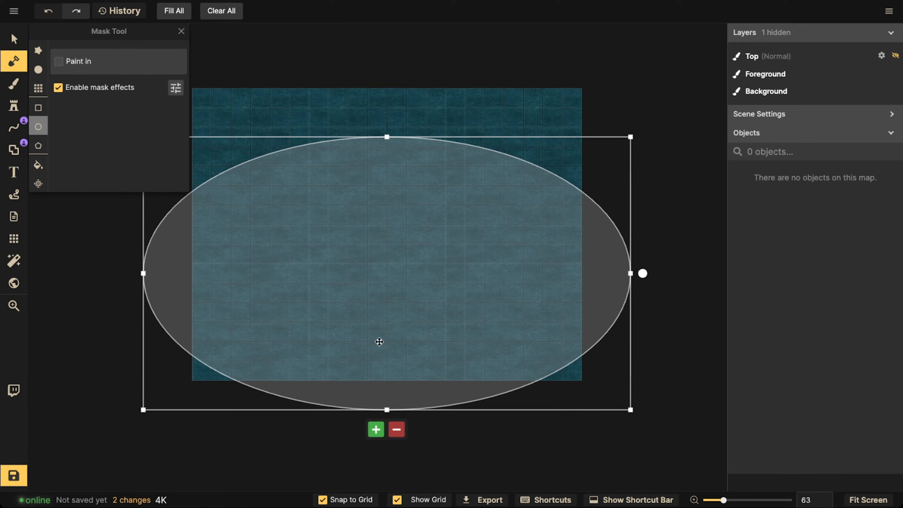
Step: Stretch the mask ellipse far below the map and adjust its height and position so its upper arc forms a horizon near the map's top edge
scroll(379, 331, "down", 3)
left_click_drag(387, 390, 387, 506)
left_click_drag(377, 330, 377, 319)
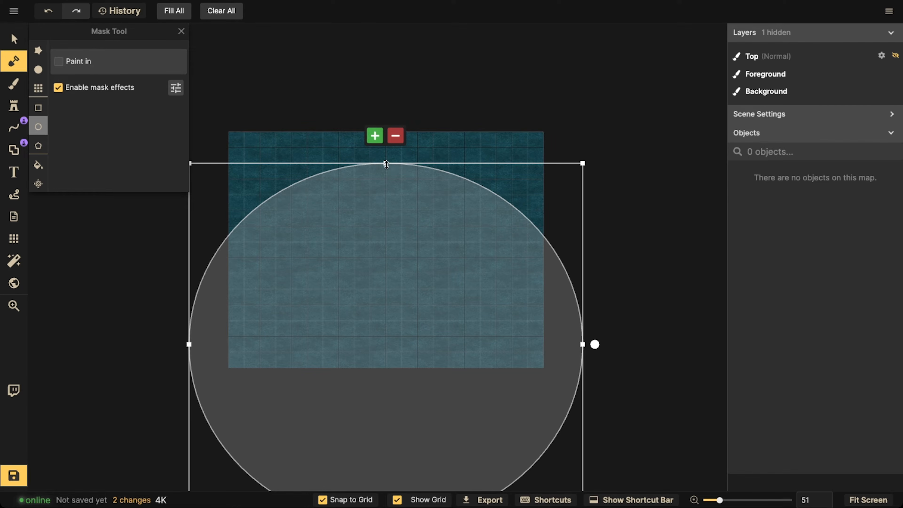
left_click_drag(387, 164, 387, 186)
left_click_drag(319, 284, 322, 256)
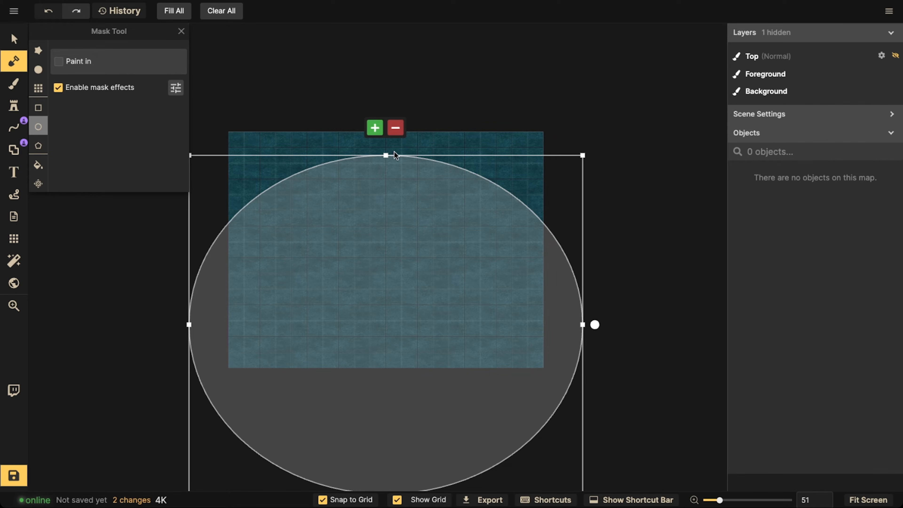
Step: Flatten the mask ellipse and reposition it so its upper arc sits lower on the map as a gentler horizon
left_click_drag(386, 155, 386, 220)
left_click_drag(353, 289, 359, 257)
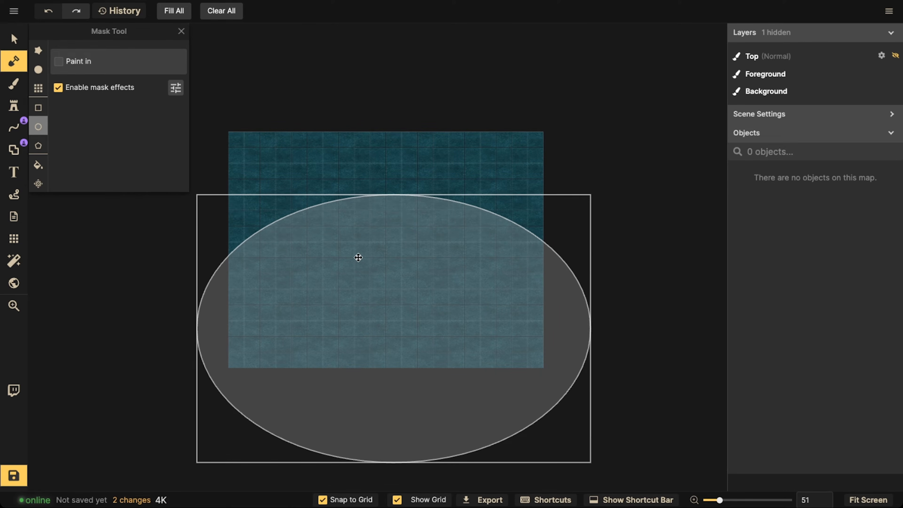
left_click_drag(393, 195, 392, 212)
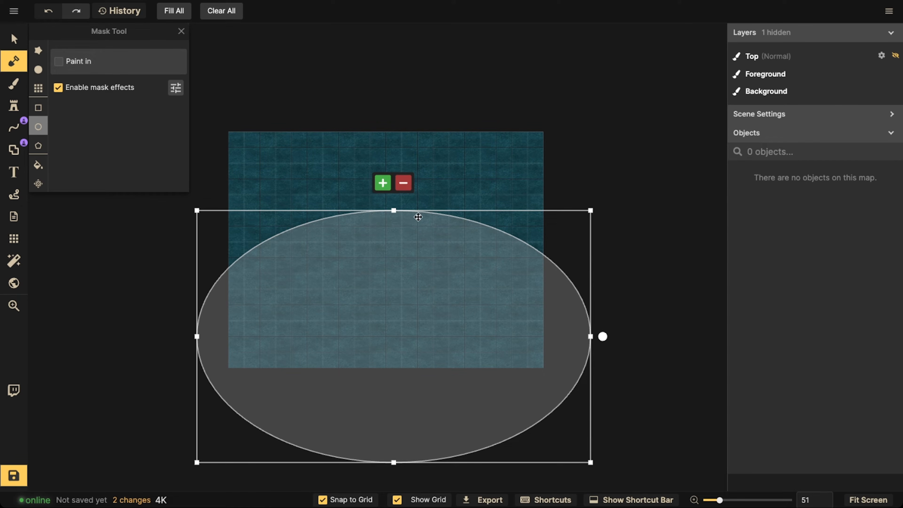
left_click_drag(397, 211, 393, 243)
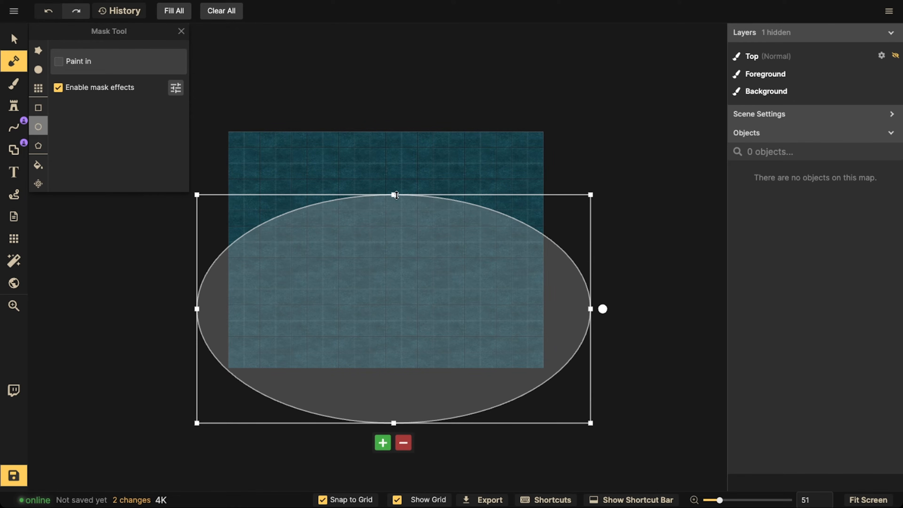
left_click_drag(395, 193, 394, 187)
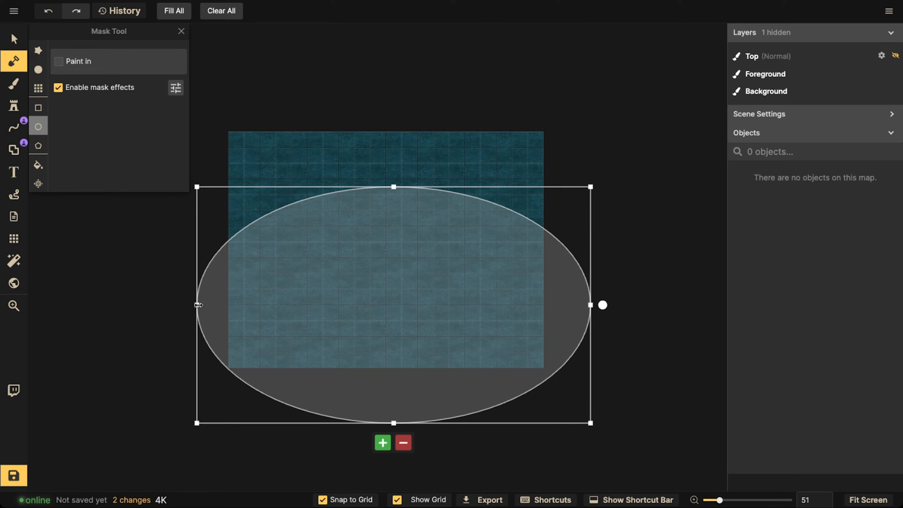
Step: Widen the mask ellipse, shift it slightly up to span both map sides, and add it to the map as land
left_click_drag(198, 305, 174, 306)
mouse_move(411, 306)
left_mouse_down()
mouse_move(419, 300)
mouse_move(406, 292)
left_mouse_up()
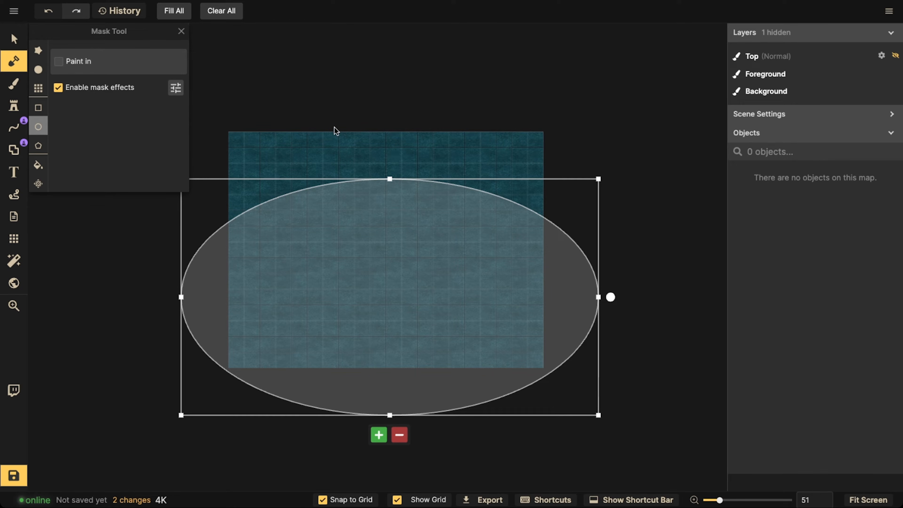
left_click(380, 435)
left_click(3, 29)
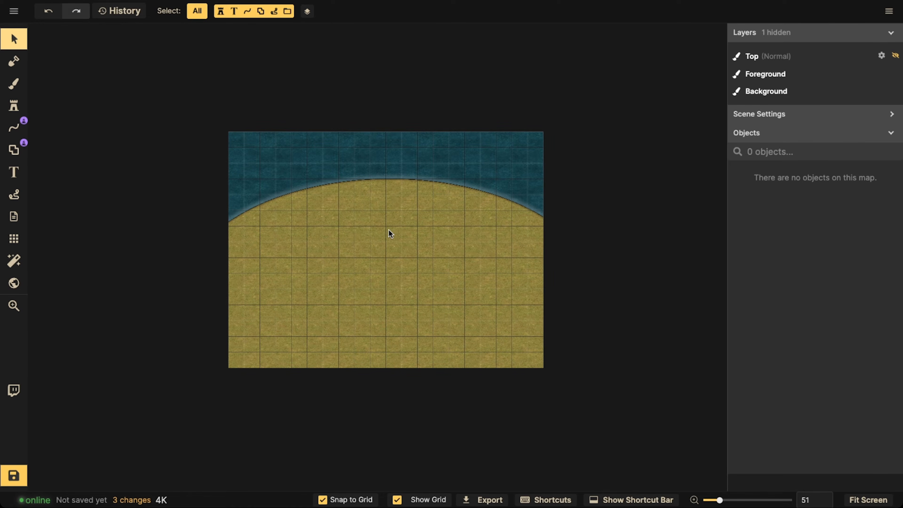
scroll(389, 230, "up", 2)
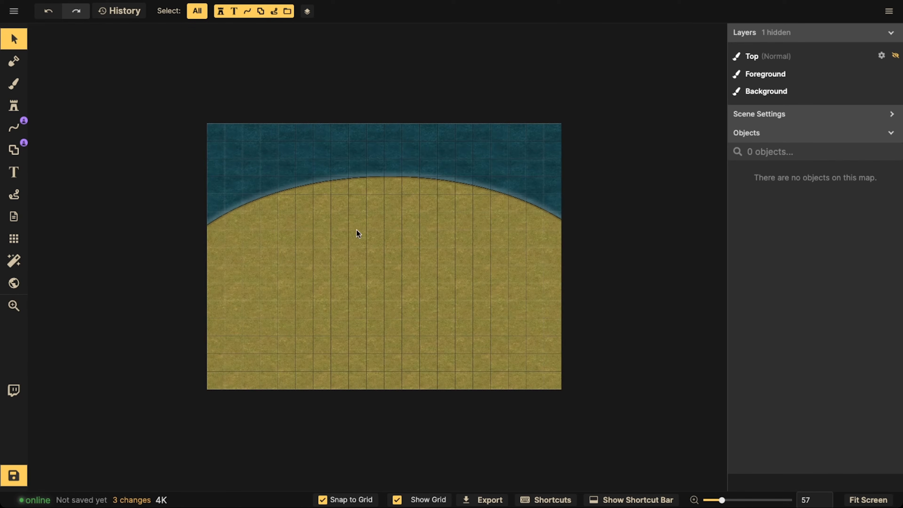
scroll(307, 252, "up", 5)
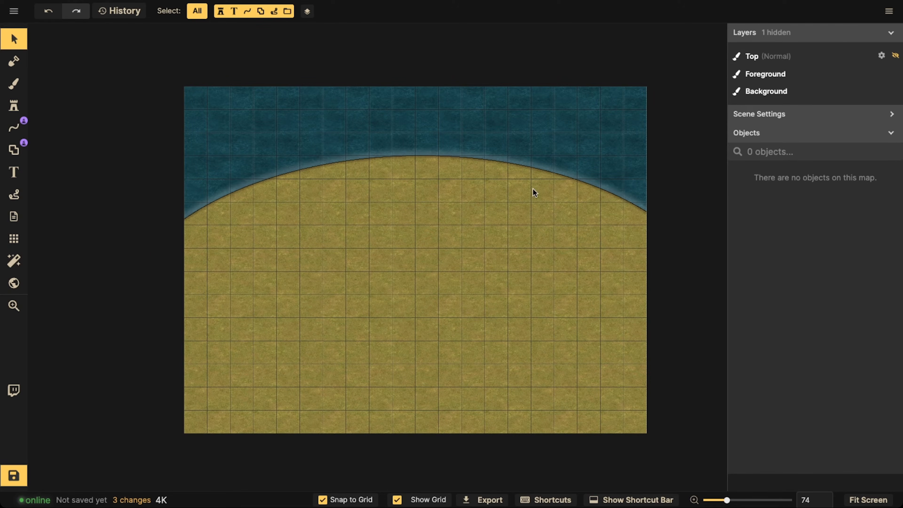
scroll(383, 218, "up", 1)
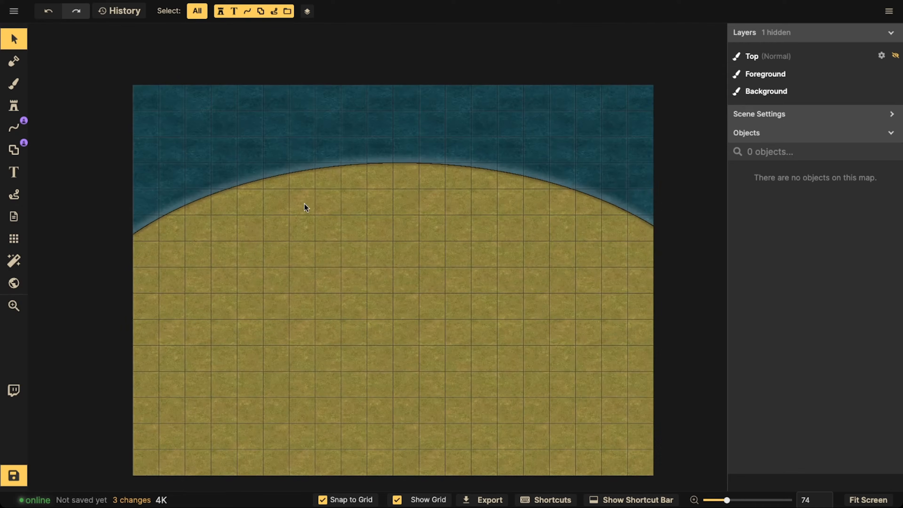
scroll(320, 237, "down", 2)
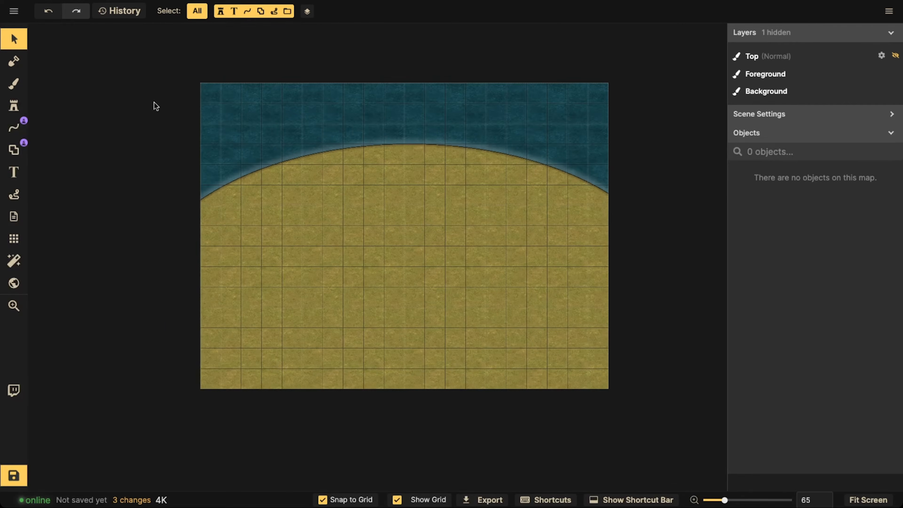
left_click(14, 61)
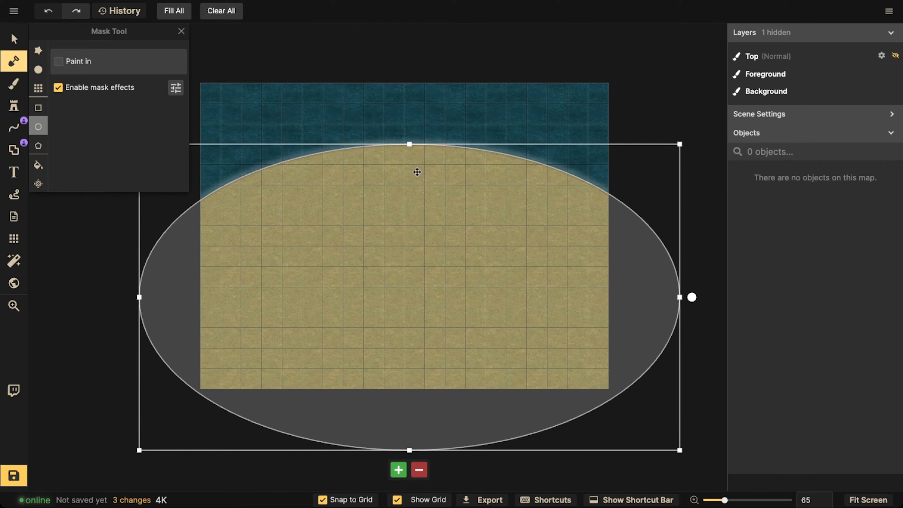
left_click(14, 38)
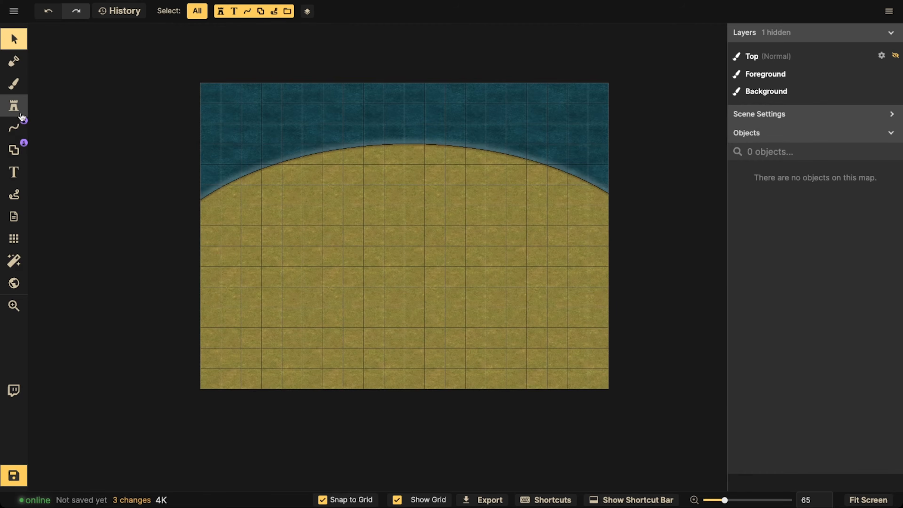
left_click(14, 107)
Step: Set the mask effect's stroke color to white (ffffff) and return to the selection tool
left_click(13, 61)
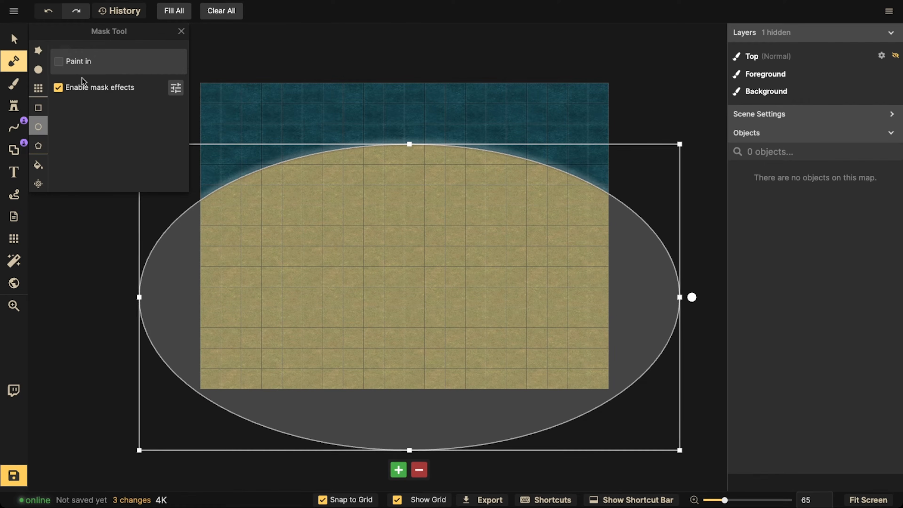
left_click(177, 89)
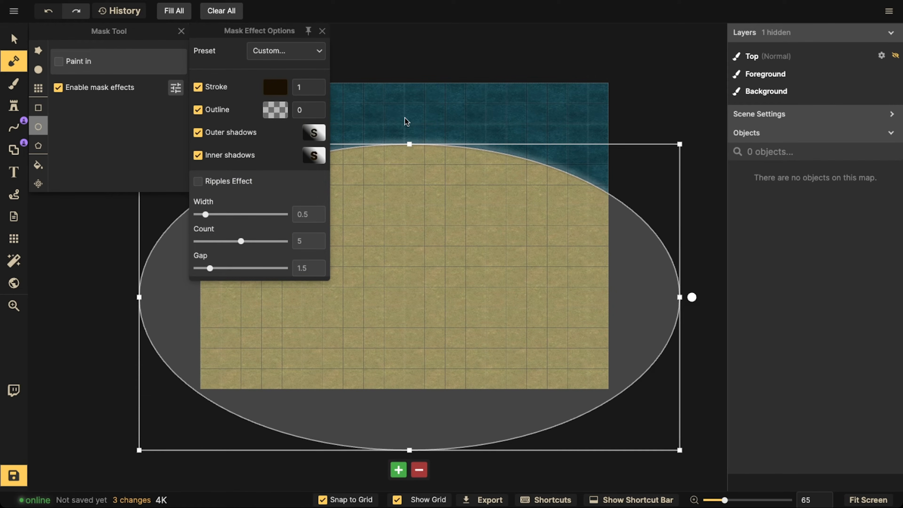
left_click(38, 50)
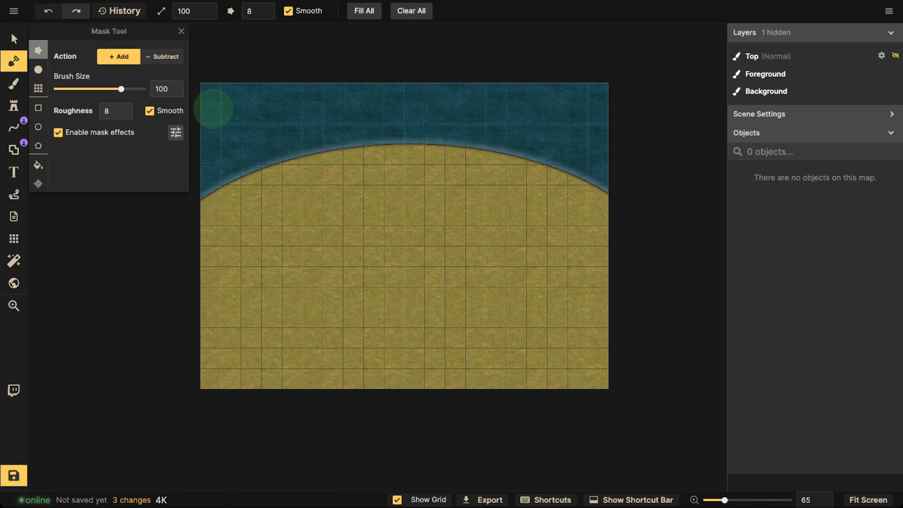
left_click(175, 133)
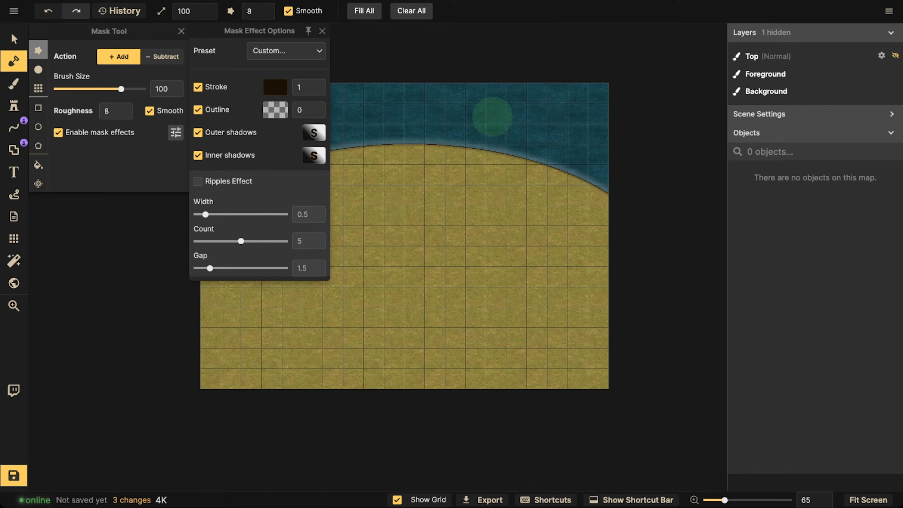
left_click(267, 90)
left_click_drag(317, 70, 256, 11)
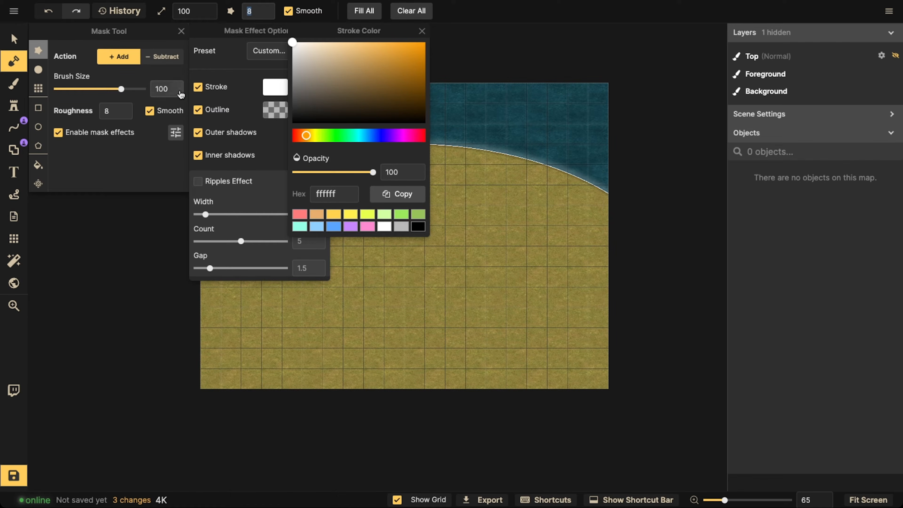
left_click(238, 93)
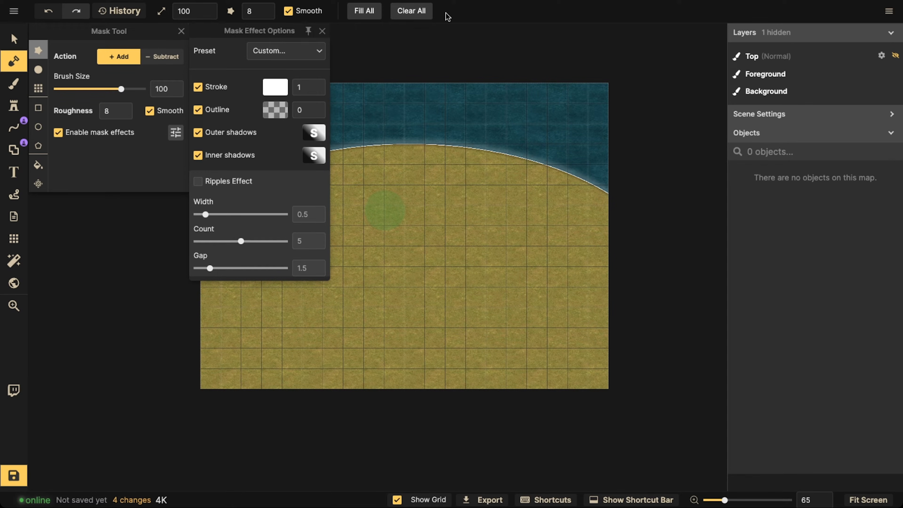
left_click(14, 38)
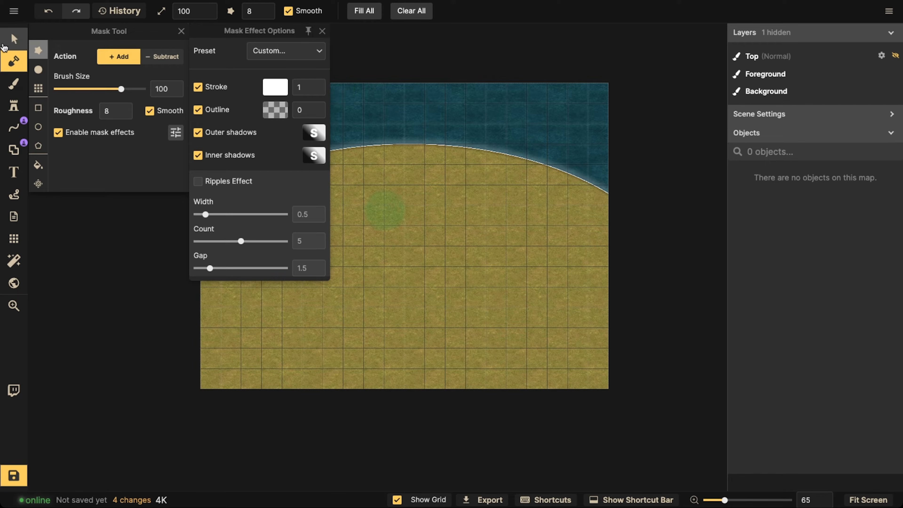
Step: Inspect the white stroke and outer glow along the curved horizon up close and across the whole map
scroll(390, 159, "up", 3)
left_click_drag(419, 157, 377, 188)
scroll(266, 160, "up", 2)
scroll(264, 158, "up", 1)
key("space")
scroll(491, 173, "down", 2)
scroll(382, 156, "down", 3)
key("space")
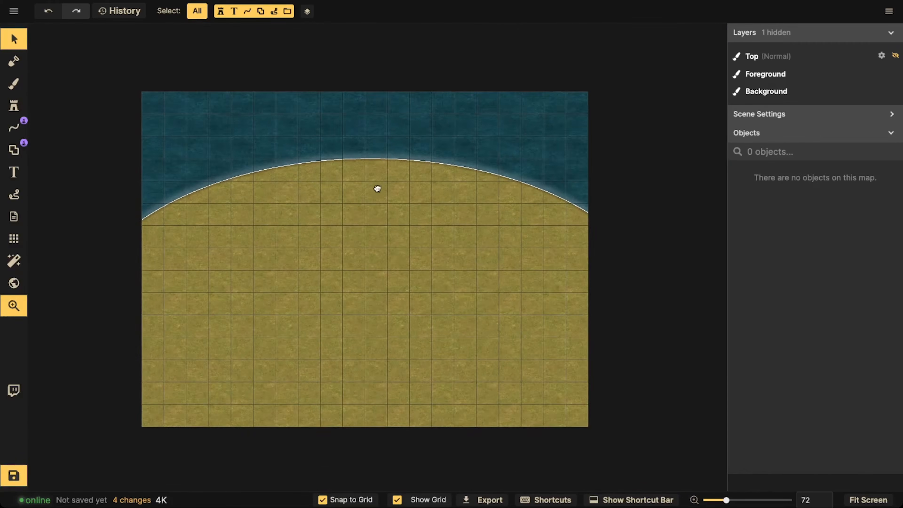
scroll(377, 187, "down", 1)
scroll(373, 187, "down", 1)
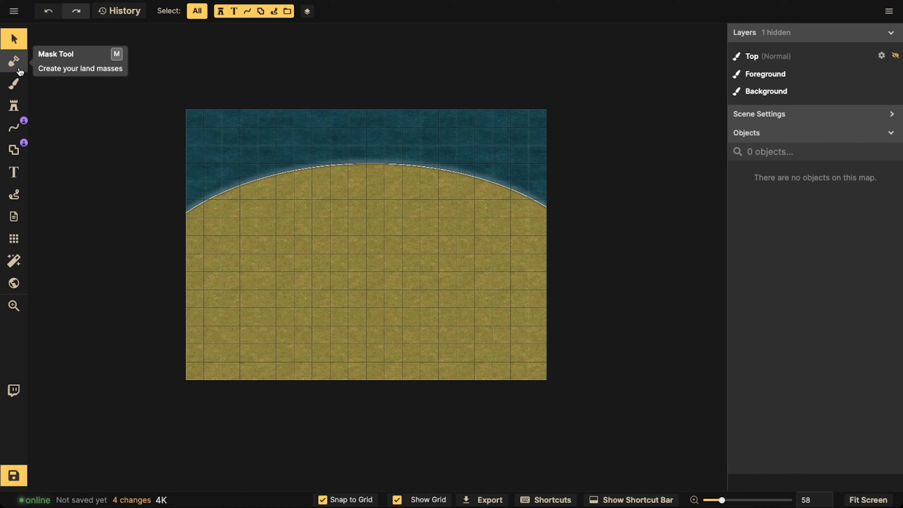
scroll(135, 206, "up", 1)
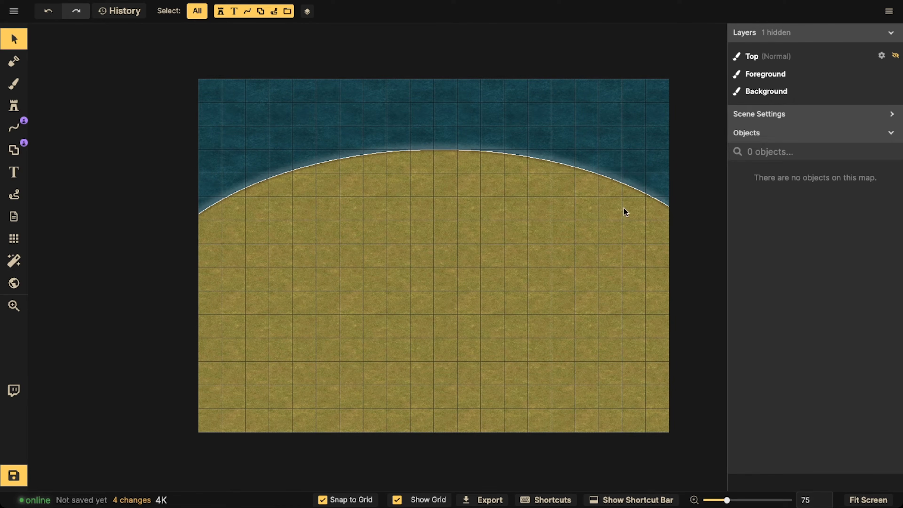
scroll(355, 192, "down", 1)
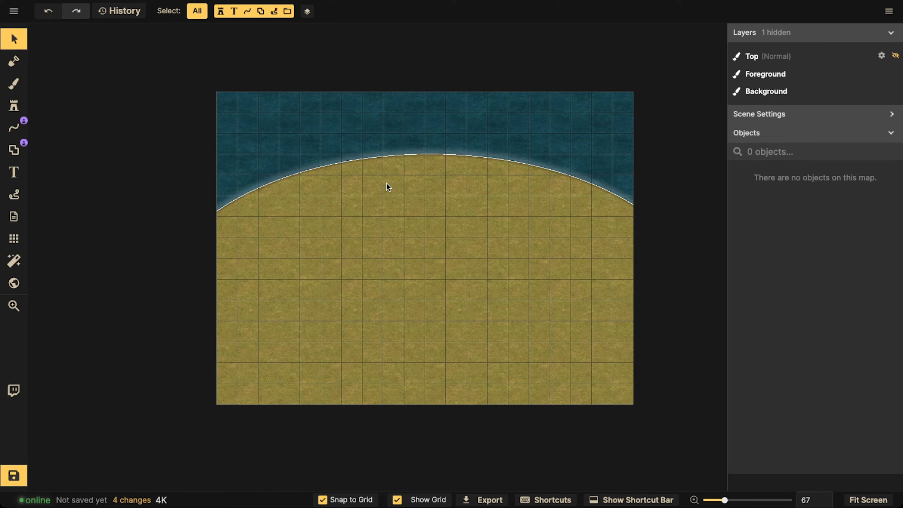
left_click_drag(398, 169, 369, 172)
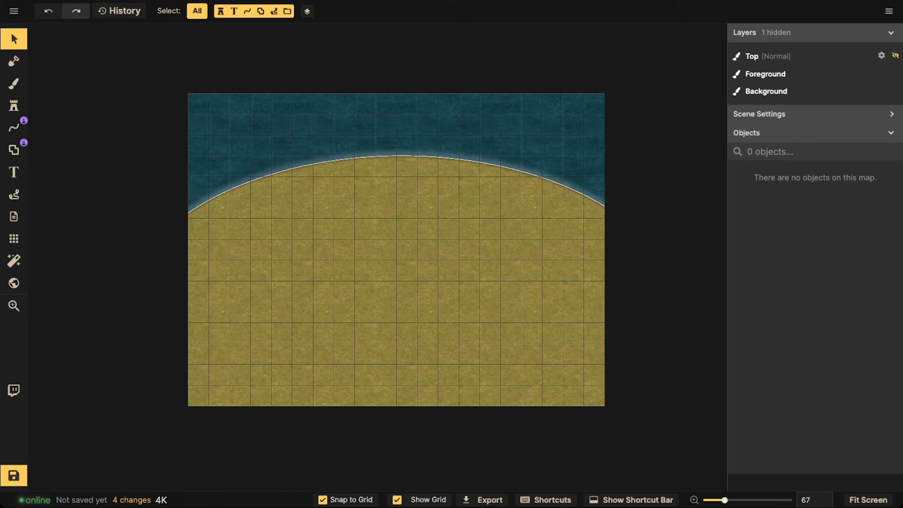
Step: Subtract a winding channel across the land with a rough mask brush of size 35, and remove the land south of it with a subtracting fill
left_click(14, 61)
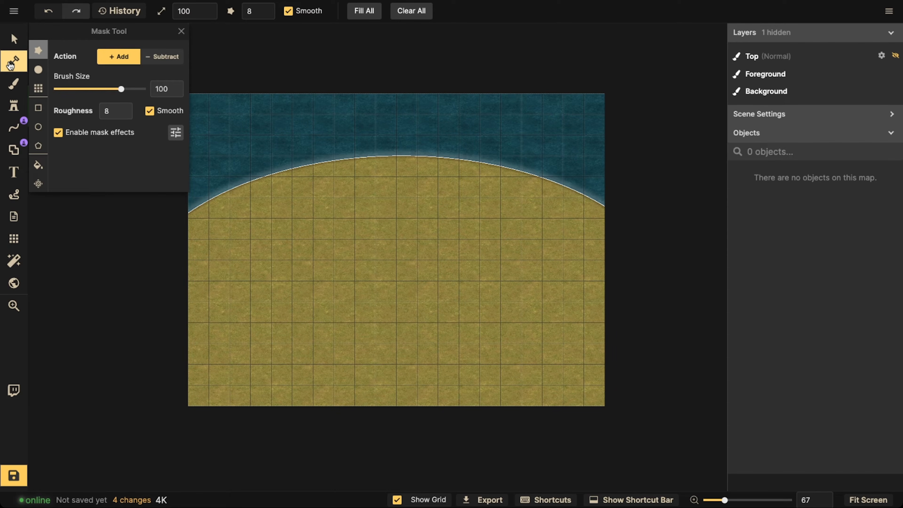
left_click(156, 57)
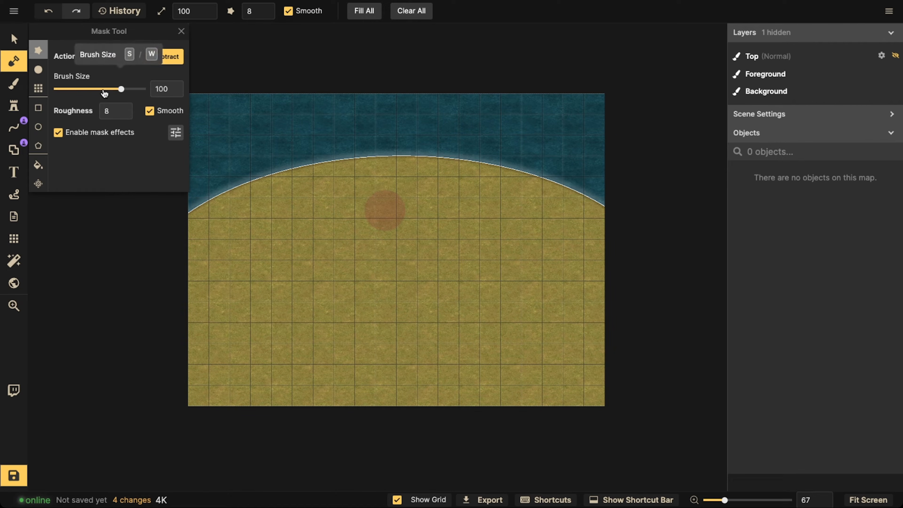
left_click_drag(105, 93, 95, 89)
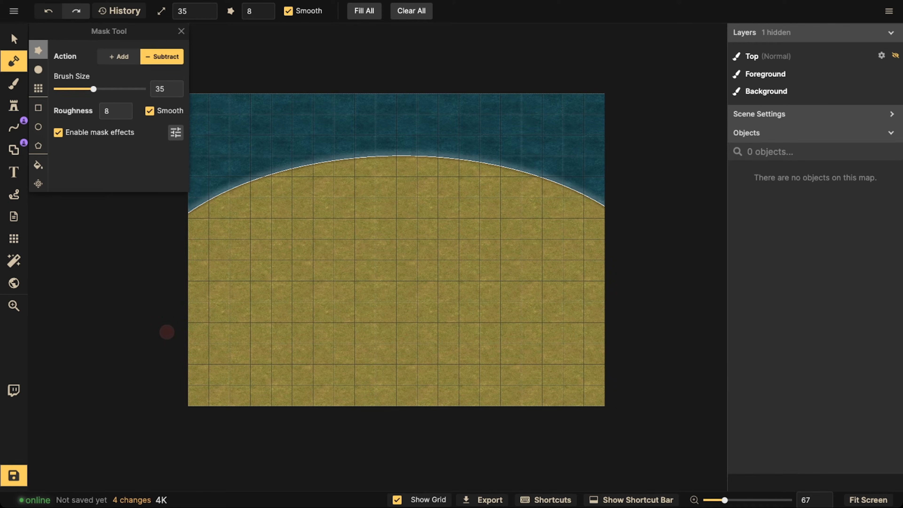
mouse_move(182, 304)
left_mouse_down()
mouse_move(221, 294)
mouse_move(230, 274)
mouse_move(254, 274)
mouse_move(264, 286)
mouse_move(257, 319)
mouse_move(285, 343)
mouse_move(331, 315)
mouse_move(319, 279)
mouse_move(328, 267)
mouse_move(350, 261)
mouse_move(381, 269)
mouse_move(397, 289)
mouse_move(421, 266)
mouse_move(409, 245)
mouse_move(424, 238)
mouse_move(461, 253)
mouse_move(478, 314)
mouse_move(470, 340)
mouse_move(427, 371)
mouse_move(449, 382)
mouse_move(516, 375)
mouse_move(531, 359)
mouse_move(539, 235)
mouse_move(569, 222)
mouse_move(590, 234)
mouse_move(598, 264)
mouse_move(628, 265)
mouse_move(637, 281)
left_mouse_up()
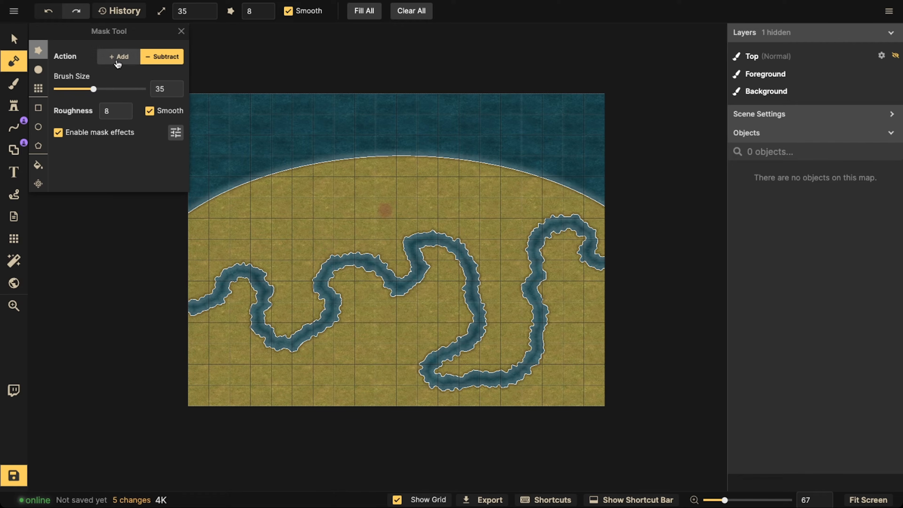
left_click(38, 164)
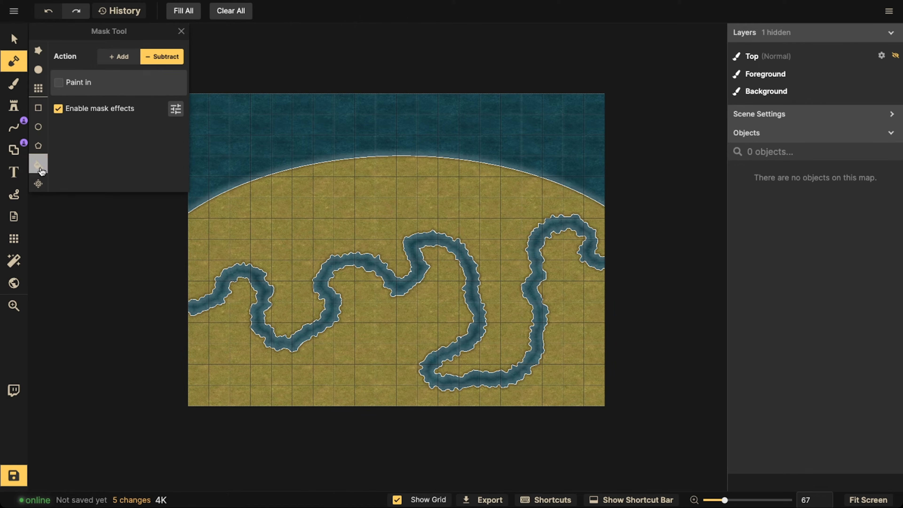
left_click(367, 333)
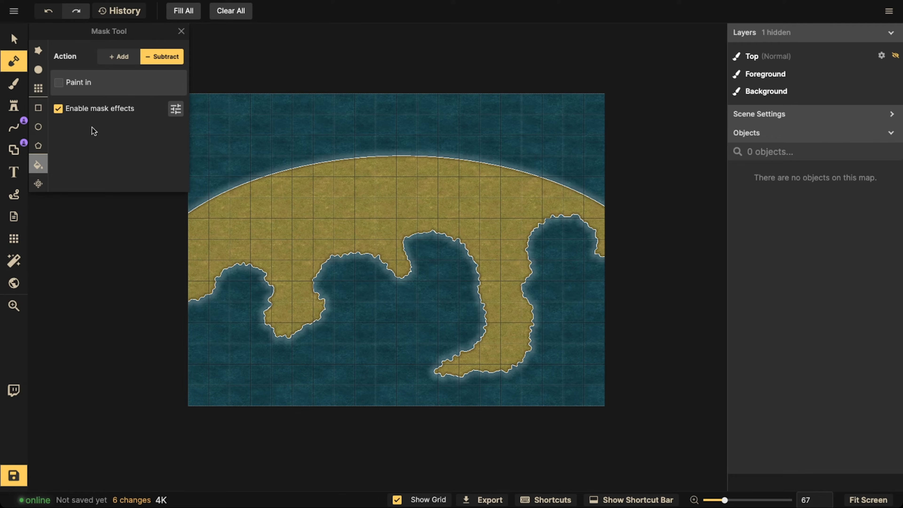
Step: Add land with the size 35 rough mask brush to reshape the southern coastline's bays and extend its peninsulas
left_click(104, 58)
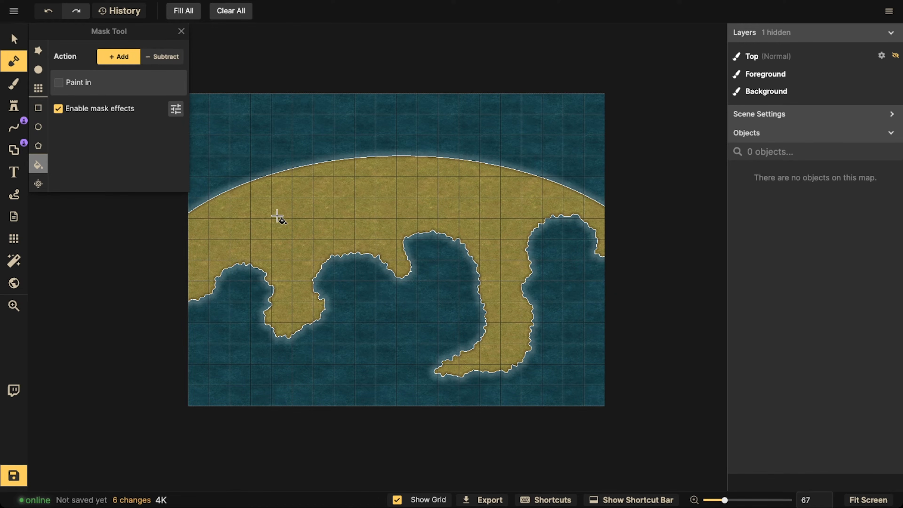
left_click(38, 50)
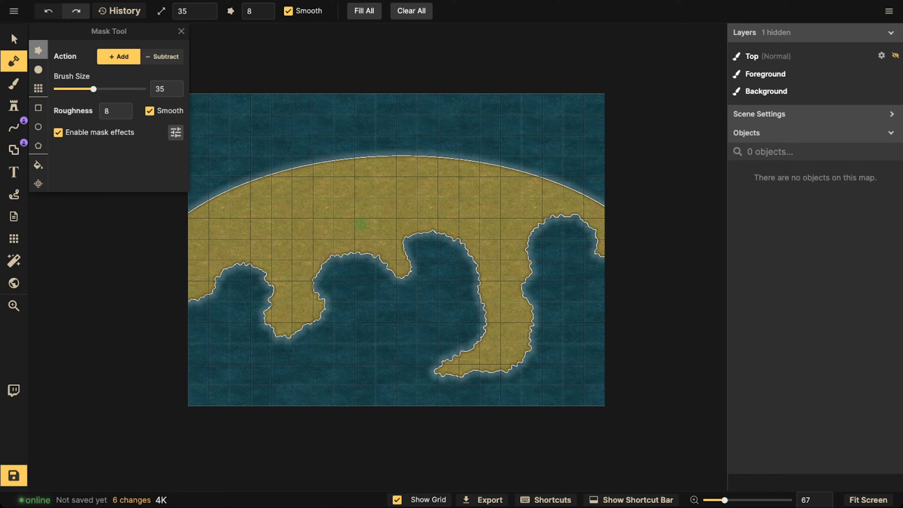
mouse_move(567, 203)
left_mouse_down()
mouse_move(549, 217)
mouse_move(581, 223)
mouse_move(601, 262)
mouse_move(567, 231)
left_mouse_up()
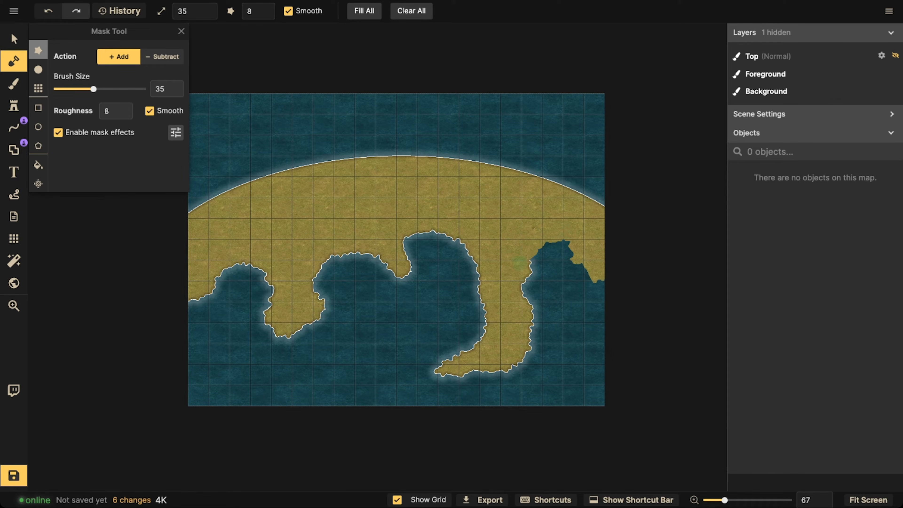
left_click_drag(519, 263, 519, 263)
mouse_move(409, 245)
left_mouse_down()
mouse_move(463, 231)
mouse_move(476, 267)
mouse_move(477, 320)
mouse_move(454, 341)
mouse_move(410, 348)
mouse_move(453, 367)
mouse_move(476, 334)
mouse_move(479, 292)
mouse_move(451, 243)
mouse_move(411, 243)
mouse_move(407, 277)
mouse_move(389, 257)
mouse_move(333, 259)
mouse_move(312, 291)
mouse_move(332, 325)
mouse_move(312, 373)
mouse_move(264, 318)
mouse_move(287, 310)
mouse_move(295, 347)
mouse_move(311, 339)
mouse_move(317, 312)
mouse_move(271, 293)
mouse_move(264, 265)
mouse_move(215, 266)
mouse_move(206, 305)
mouse_move(184, 313)
left_mouse_up()
left_click_drag(536, 252, 570, 255)
mouse_move(325, 276)
left_mouse_down()
mouse_move(322, 306)
mouse_move(339, 320)
mouse_move(327, 376)
mouse_move(288, 359)
left_mouse_up()
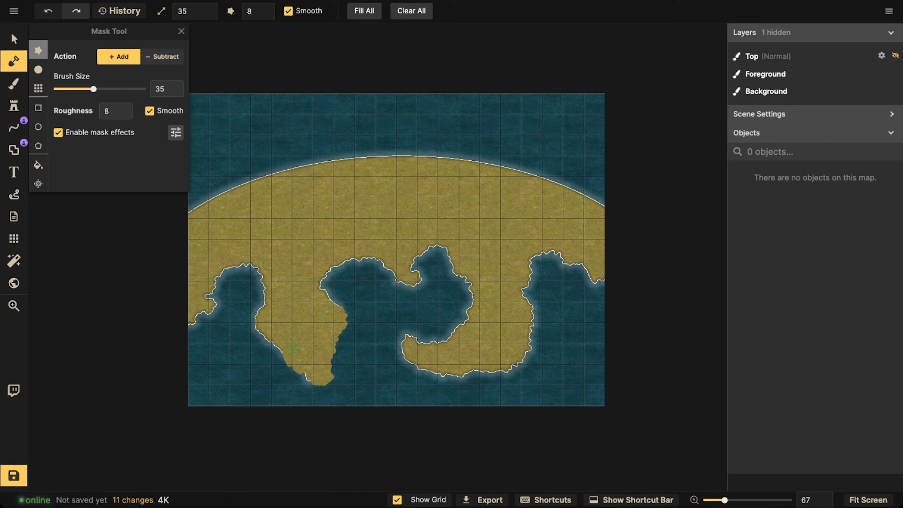
left_click(559, 253)
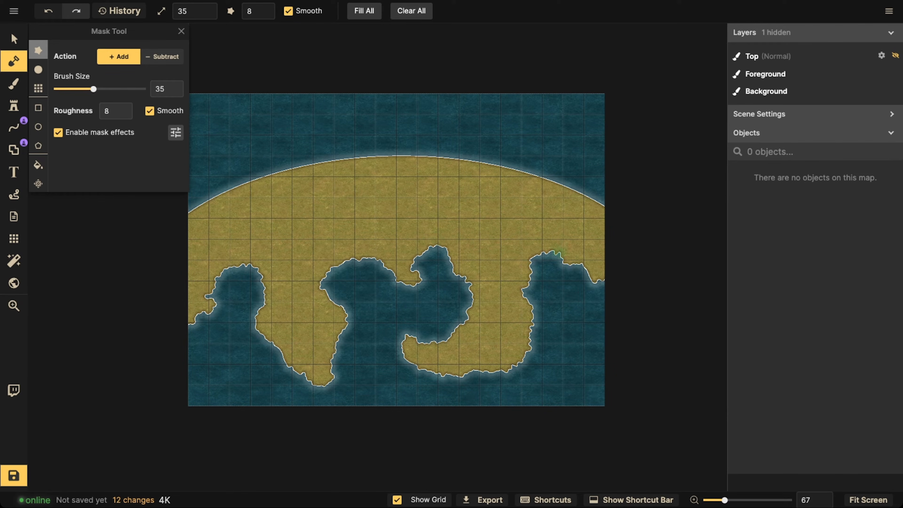
Step: Add a small rough patch of land to the southern coast near the map's east edge and return to the selection tool
left_click_drag(588, 267, 587, 279)
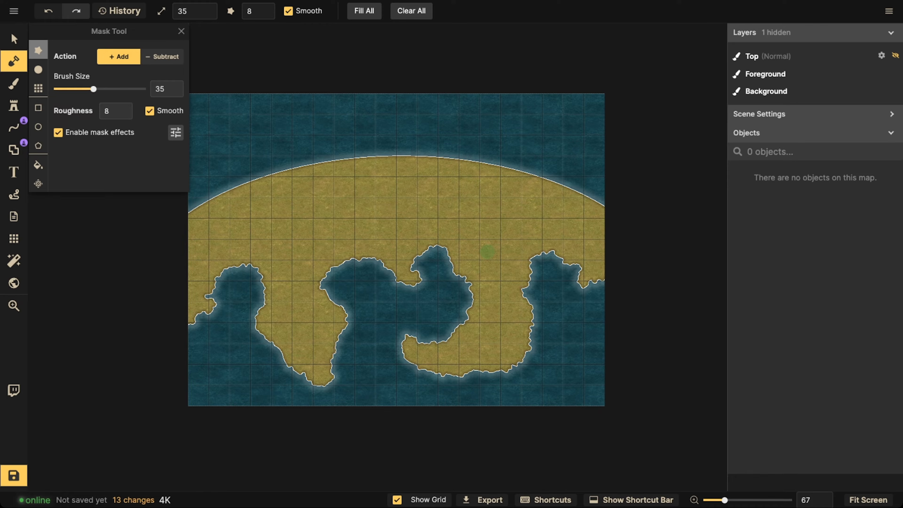
left_click_drag(233, 266, 247, 262)
key("ctrl+z")
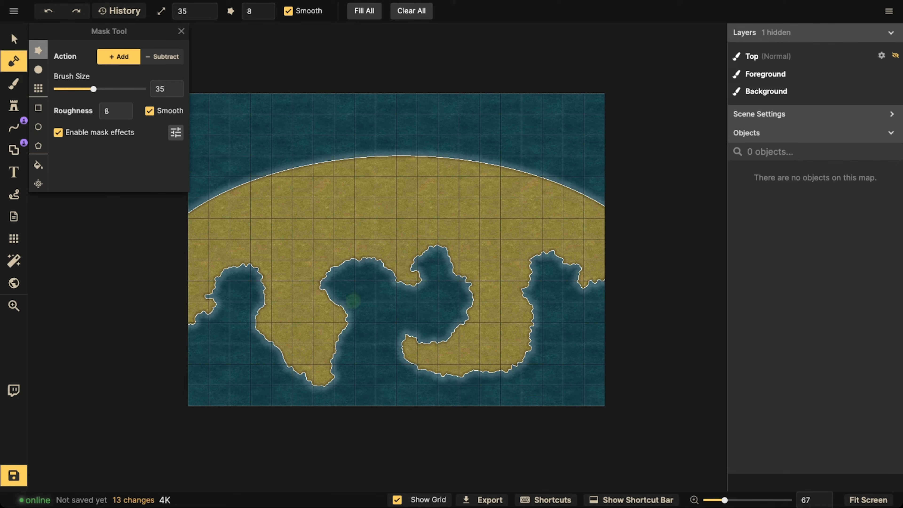
key("v")
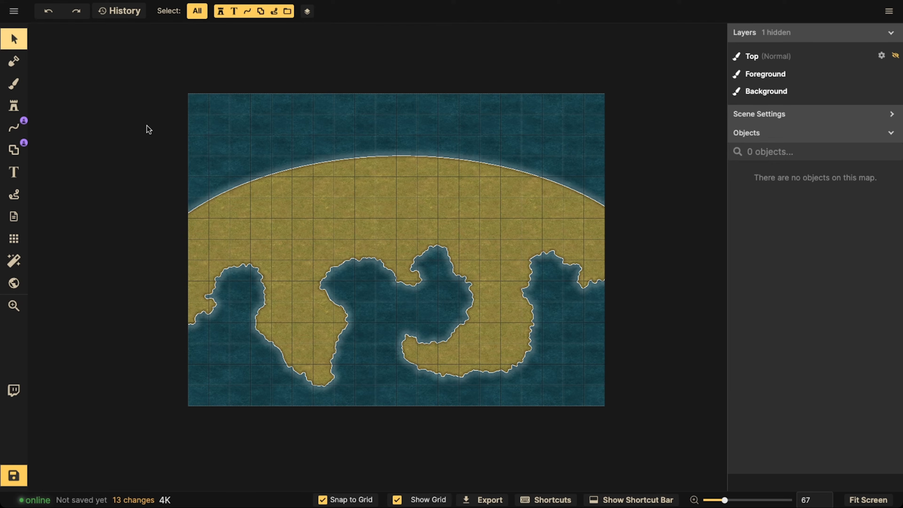
Step: Change the mask effect's stroke color from white to a light gray and close the mask effect options
left_click(16, 67)
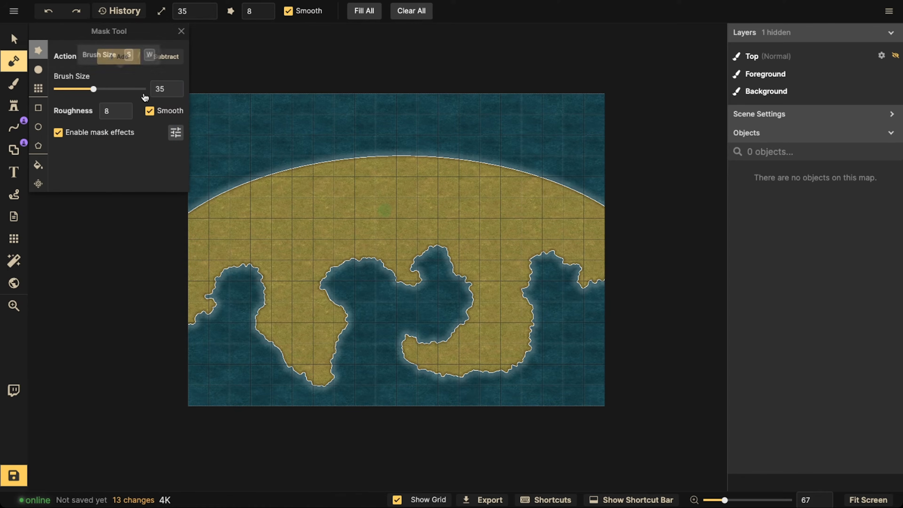
left_click(176, 132)
left_click(275, 87)
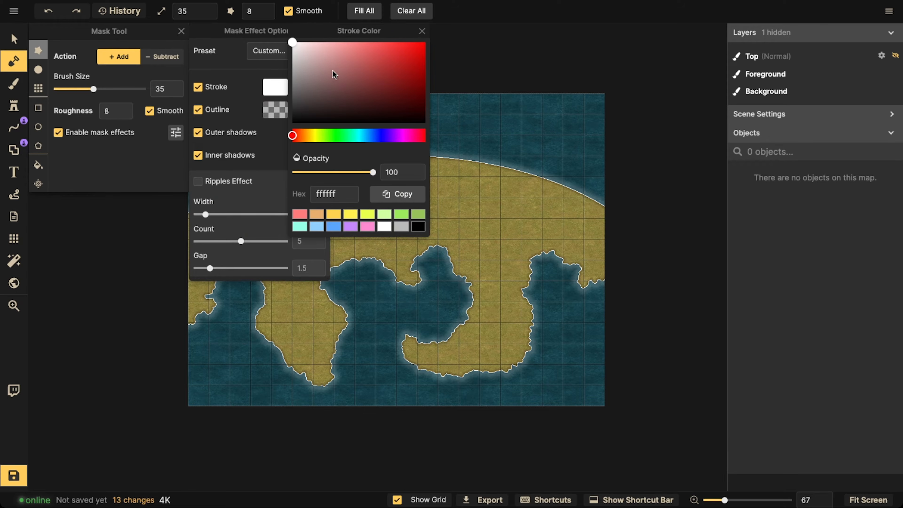
mouse_move(294, 51)
left_mouse_down()
mouse_move(290, 69)
mouse_move(289, 61)
left_mouse_up()
left_click(446, 178)
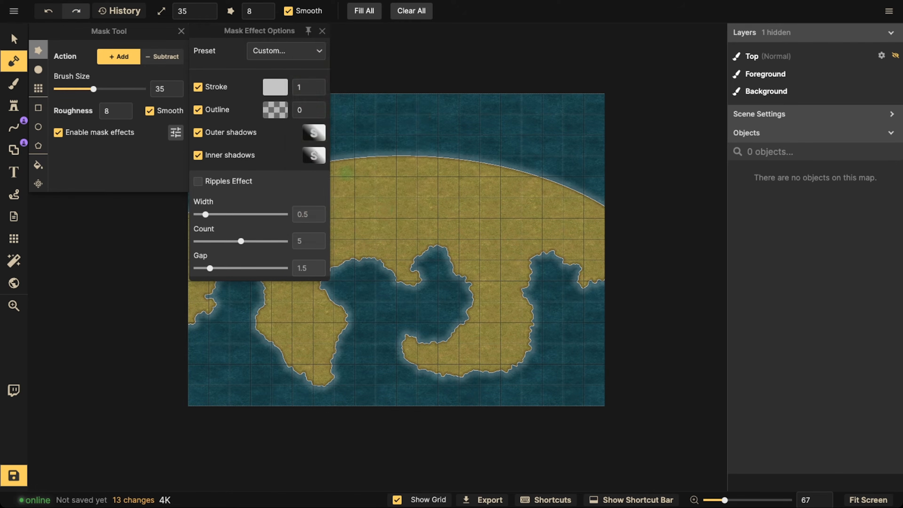
left_click(385, 210)
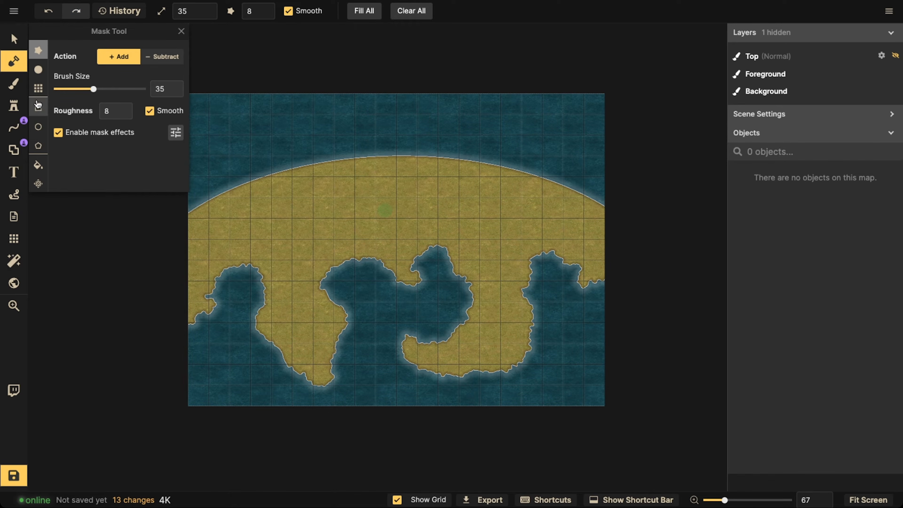
Step: Turn off the map grid and look over the whole land mask without it
left_click(38, 89)
left_click(13, 239)
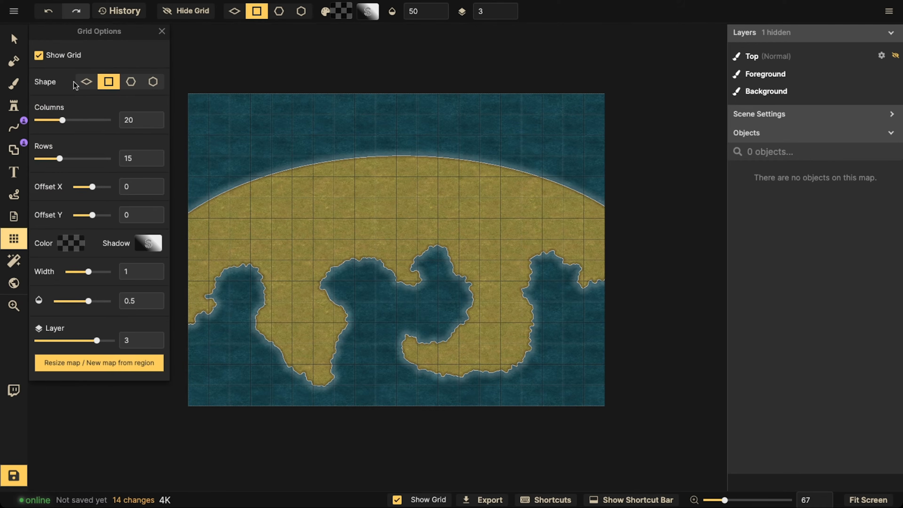
left_click(42, 56)
left_click(12, 39)
scroll(319, 167, "down", 2)
left_click_drag(377, 178, 356, 186)
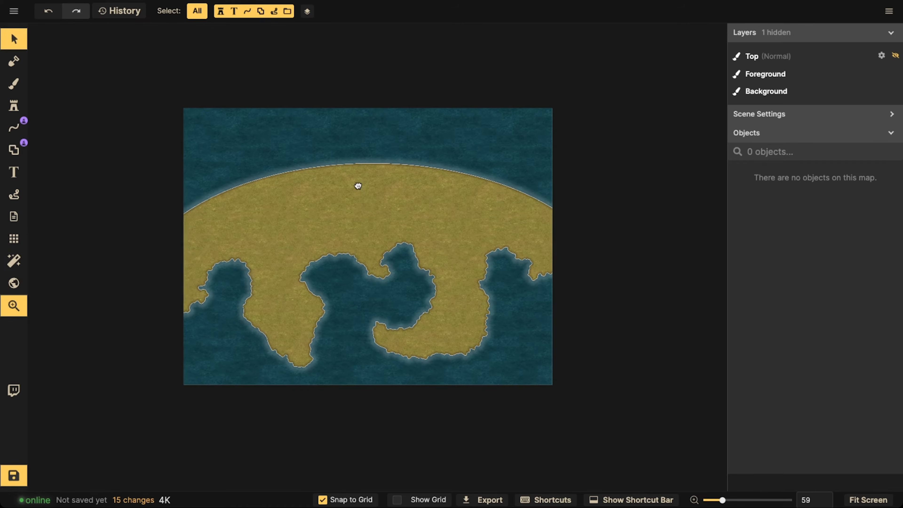
scroll(309, 277, "up", 1)
scroll(309, 276, "up", 1)
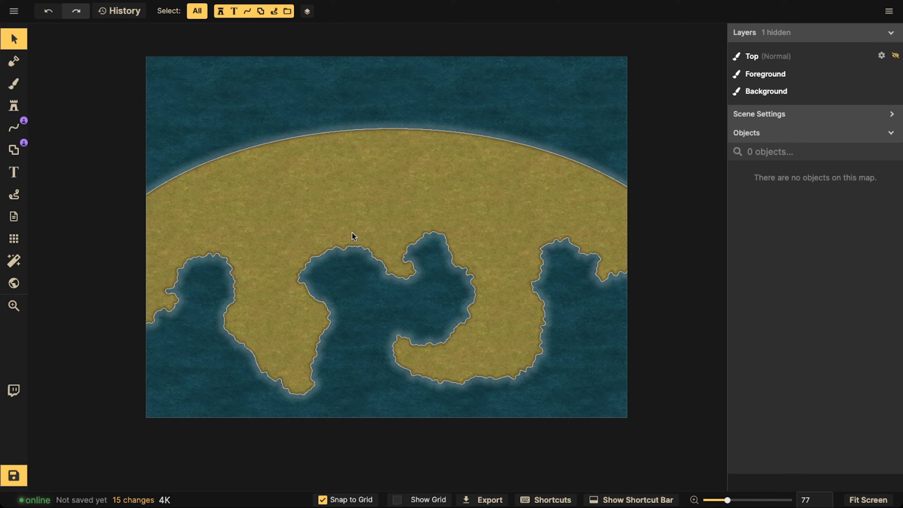
Step: Set the rough mask brush to size 20 and roughness 3, with smoothing turned off
left_click(14, 61)
left_click(39, 50)
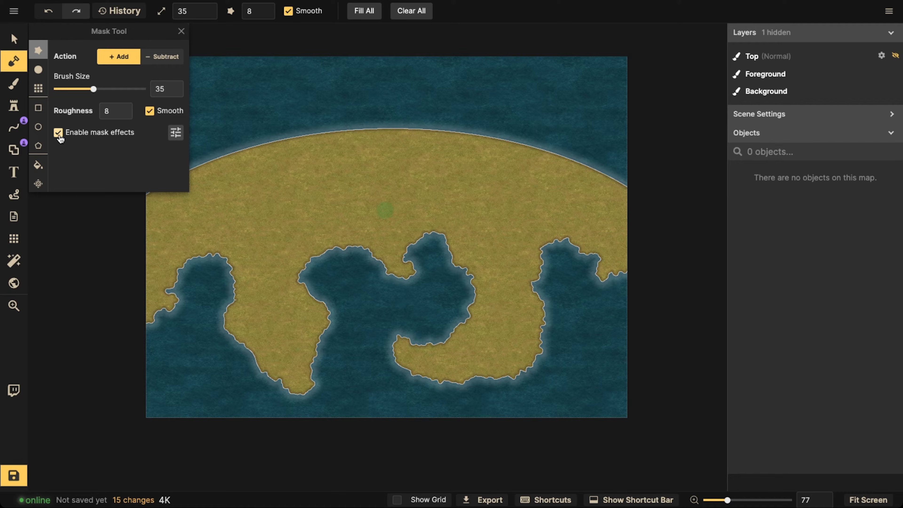
left_click(151, 114)
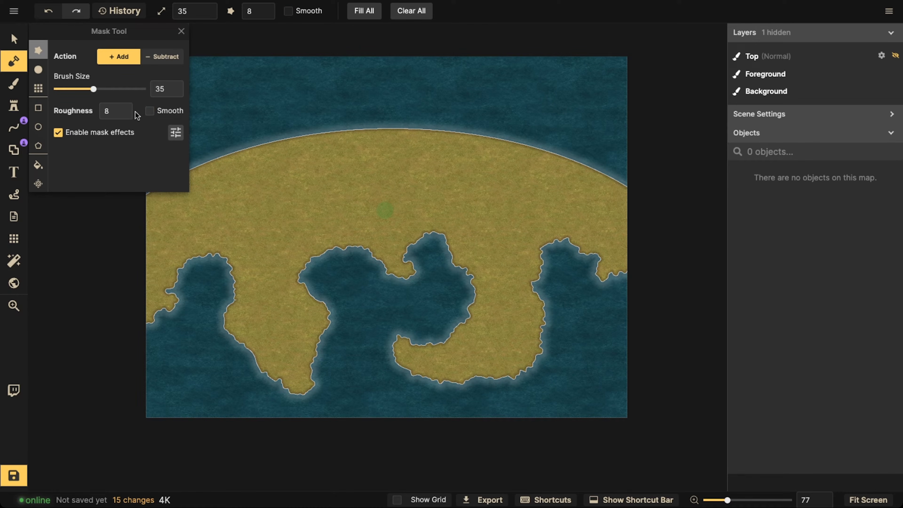
left_click(122, 115)
left_click(123, 115)
left_click(123, 115)
left_click(122, 115)
left_click(123, 116)
left_click(181, 31)
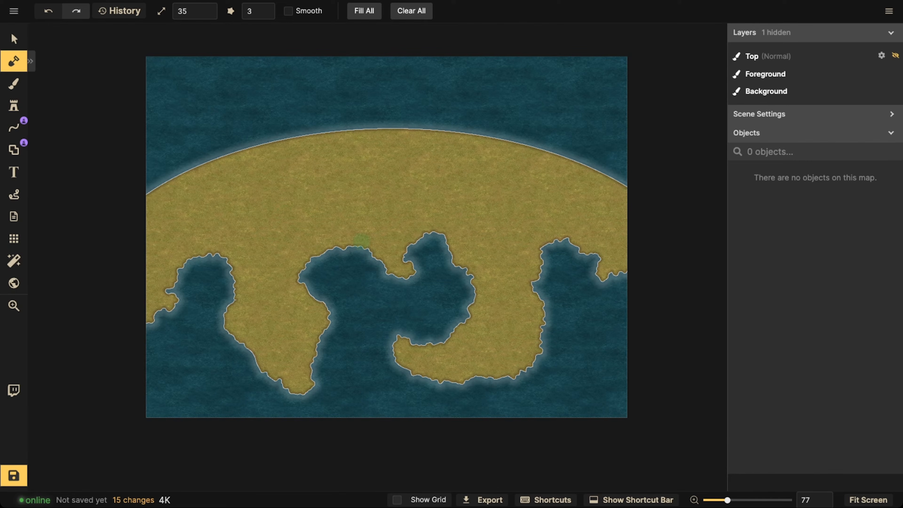
left_click(33, 60)
left_click_drag(94, 89, 82, 91)
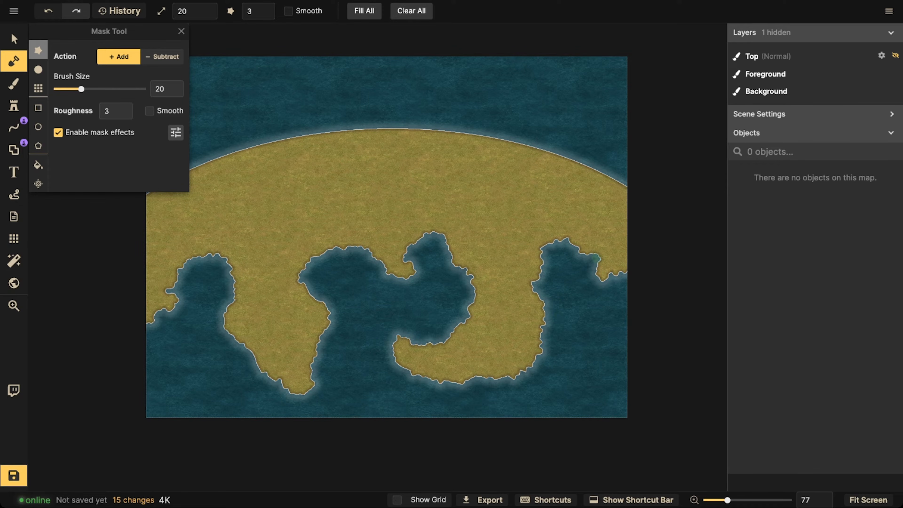
Step: Try adding a land stub on the curved horizon and subtracting a channel inland from it, undoing each attempt
left_click_drag(235, 138, 243, 149)
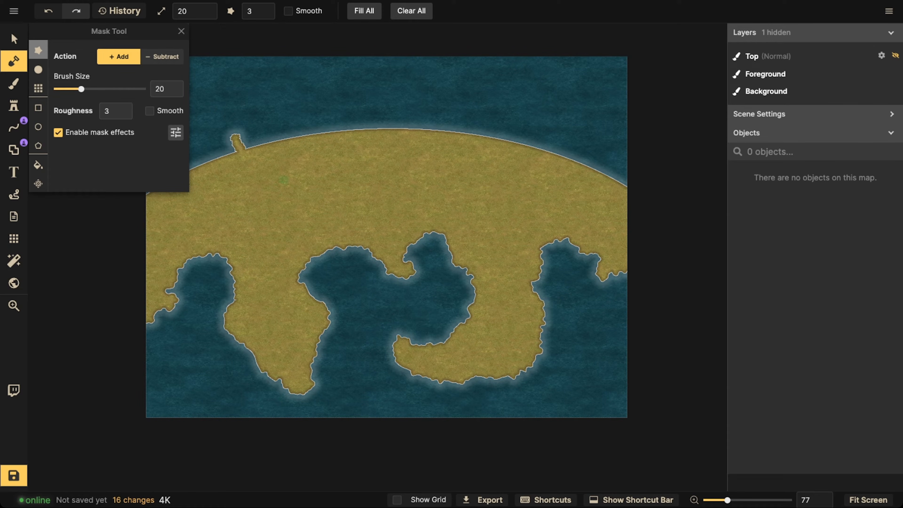
key("ctrl+z")
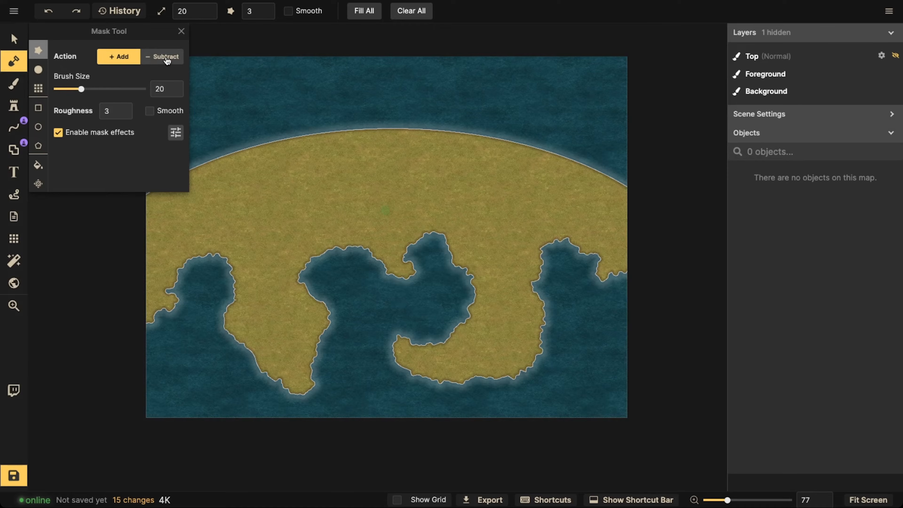
left_click(164, 58)
mouse_move(226, 145)
left_mouse_down()
mouse_move(256, 177)
mouse_move(309, 192)
left_mouse_up()
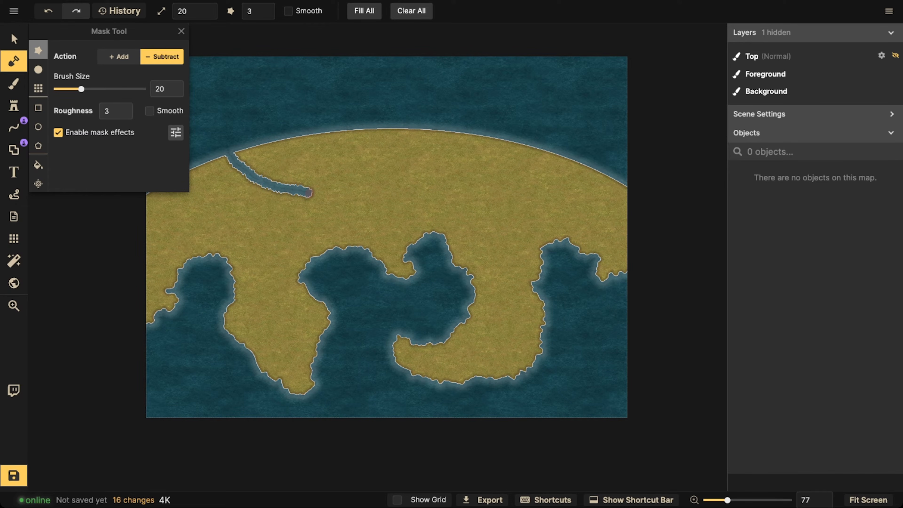
key("ctrl+z")
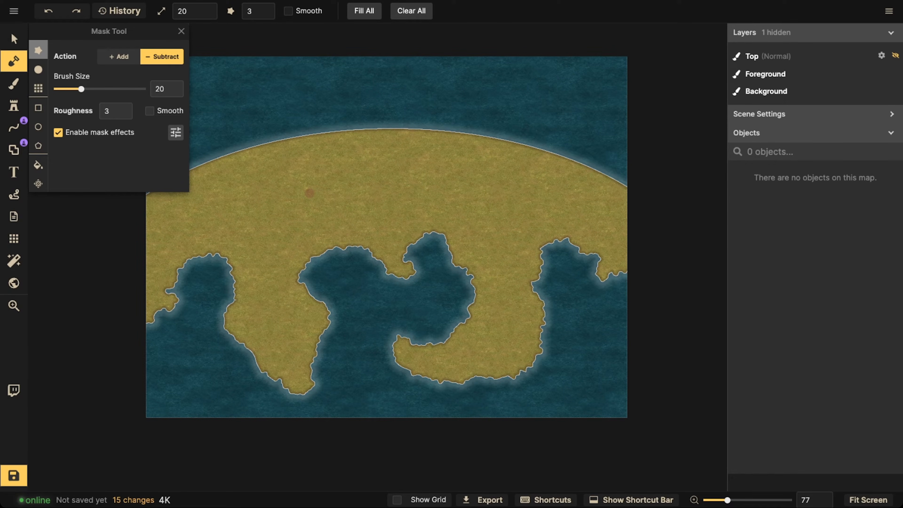
key("v")
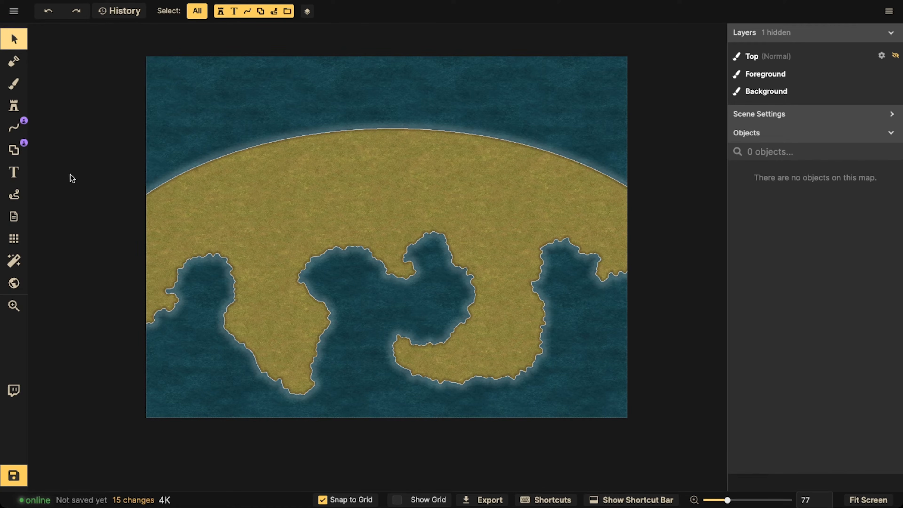
Step: Add an elongated rough island off the southeastern coast with the size 20 mask brush
left_click(13, 61)
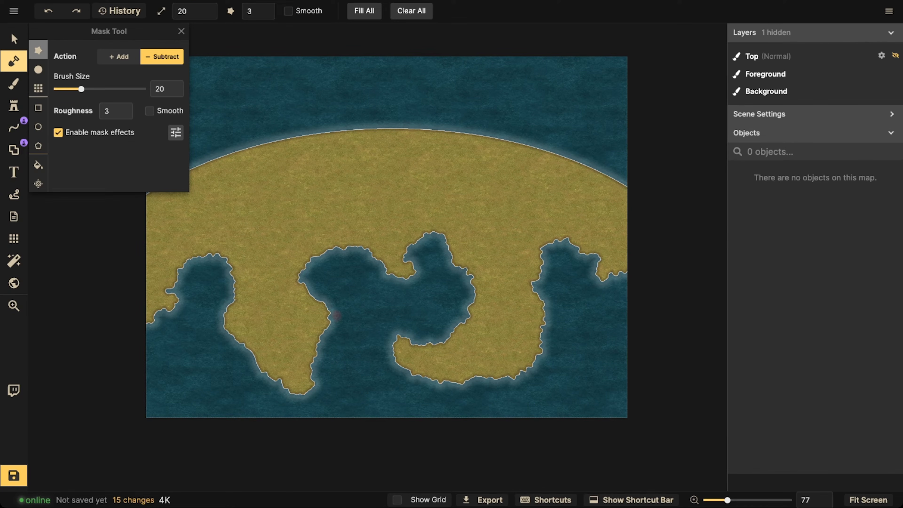
left_click(116, 55)
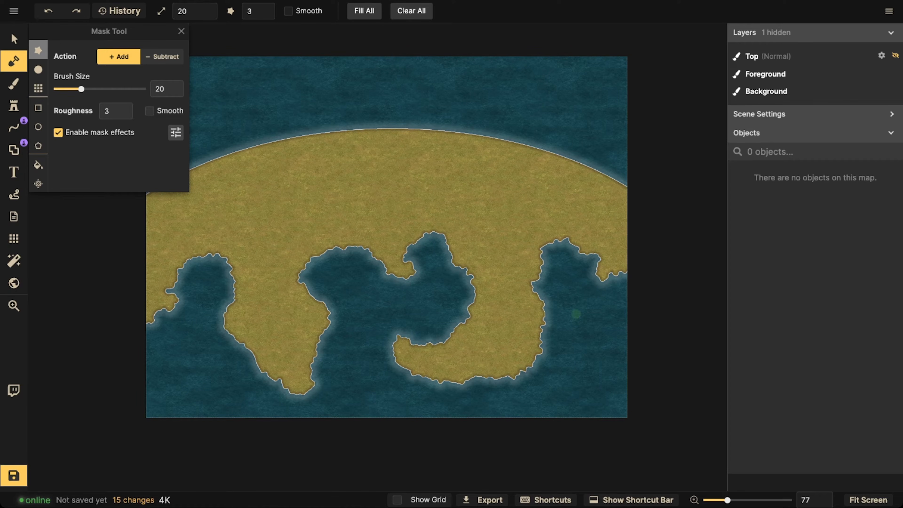
mouse_move(574, 304)
left_mouse_down()
mouse_move(582, 332)
mouse_move(592, 320)
mouse_move(570, 287)
left_mouse_up()
mouse_move(573, 330)
left_mouse_down()
mouse_move(584, 328)
mouse_move(581, 292)
left_mouse_up()
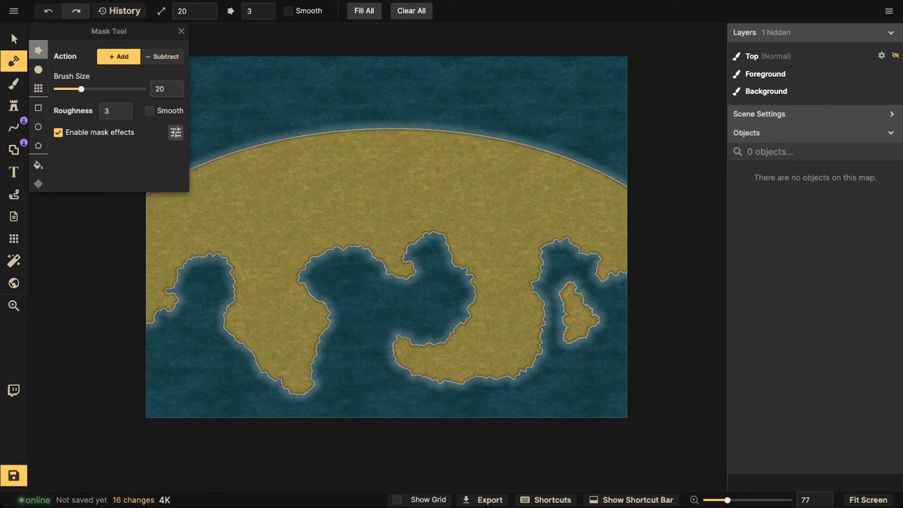
mouse_move(573, 338)
left_mouse_down()
mouse_move(569, 356)
mouse_move(566, 345)
mouse_move(587, 337)
mouse_move(582, 347)
mouse_move(558, 336)
left_mouse_up()
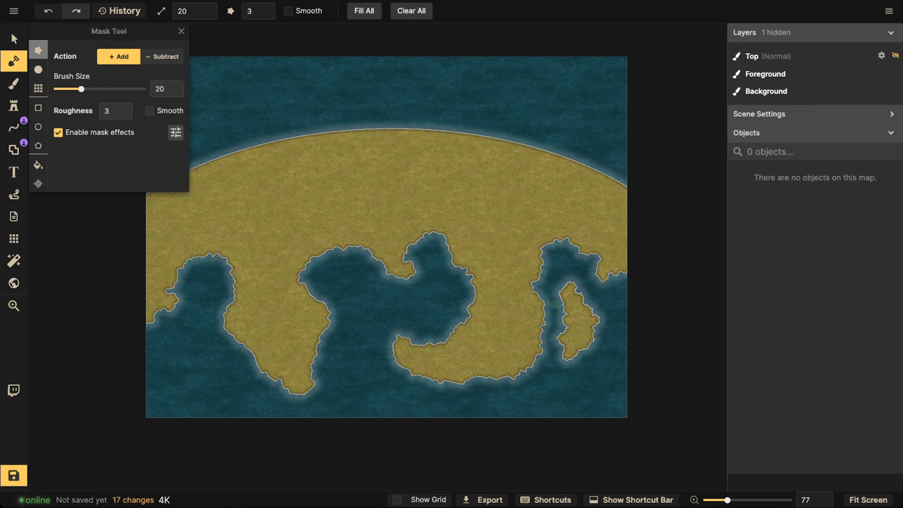
Step: Add small islands with a size 9 mask brush south of the elongated island, at the east edge and beside the western peninsula
left_click_drag(81, 89, 70, 89)
mouse_move(568, 372)
left_mouse_down()
mouse_move(578, 368)
mouse_move(561, 380)
mouse_move(551, 363)
left_mouse_up()
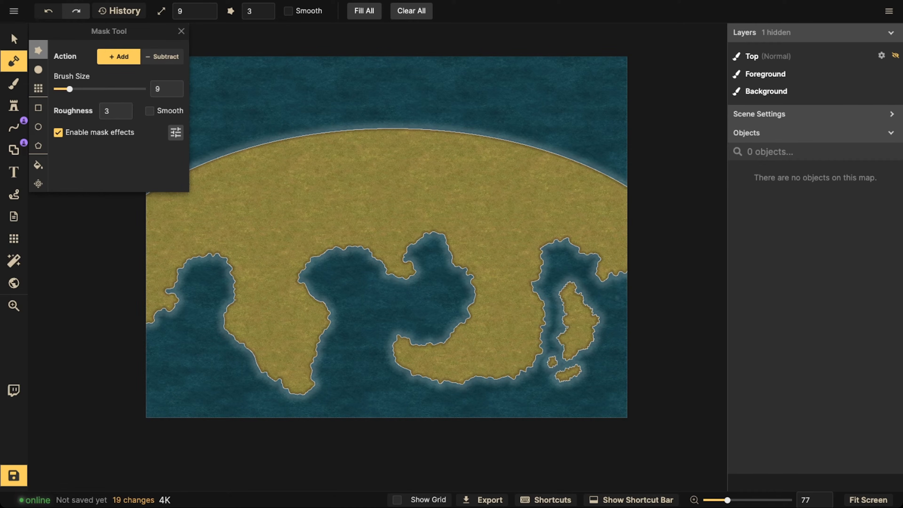
mouse_move(620, 288)
left_mouse_down()
mouse_move(629, 289)
mouse_move(625, 308)
mouse_move(619, 284)
left_mouse_up()
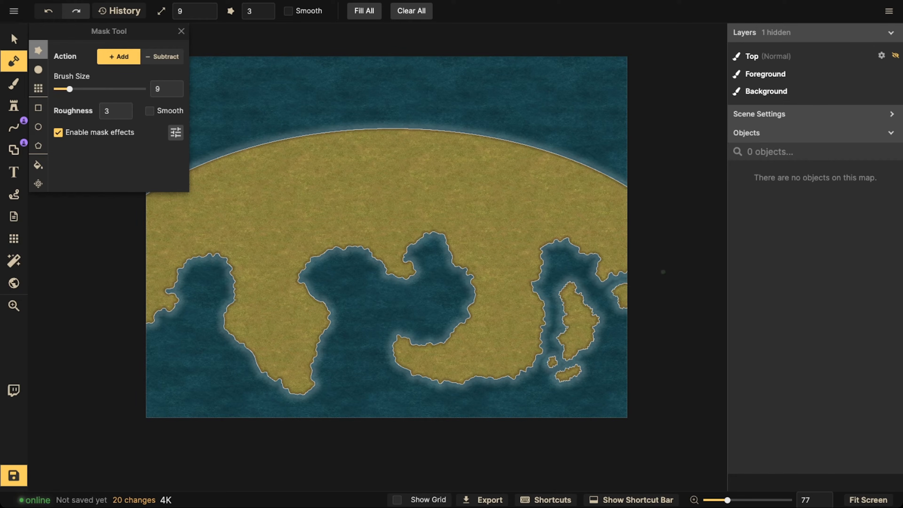
mouse_move(340, 302)
left_mouse_down()
mouse_move(323, 289)
mouse_move(359, 265)
mouse_move(344, 300)
mouse_move(344, 318)
mouse_move(344, 311)
mouse_move(355, 318)
mouse_move(338, 328)
mouse_move(346, 316)
mouse_move(334, 334)
left_mouse_up()
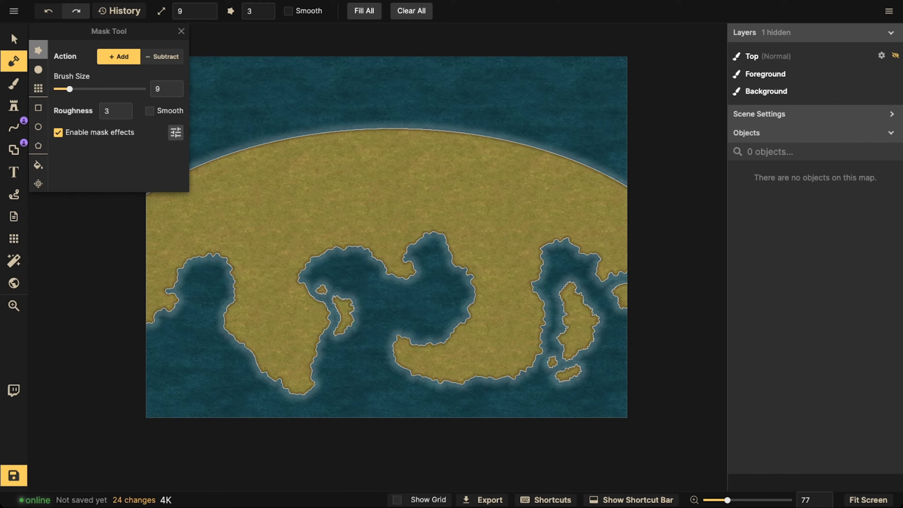
left_click(339, 299)
Step: Trace the hooked peninsula's coast with the favorite red line, stroke size 425, and mark possible islets along it with red dots and loops
left_click(14, 127)
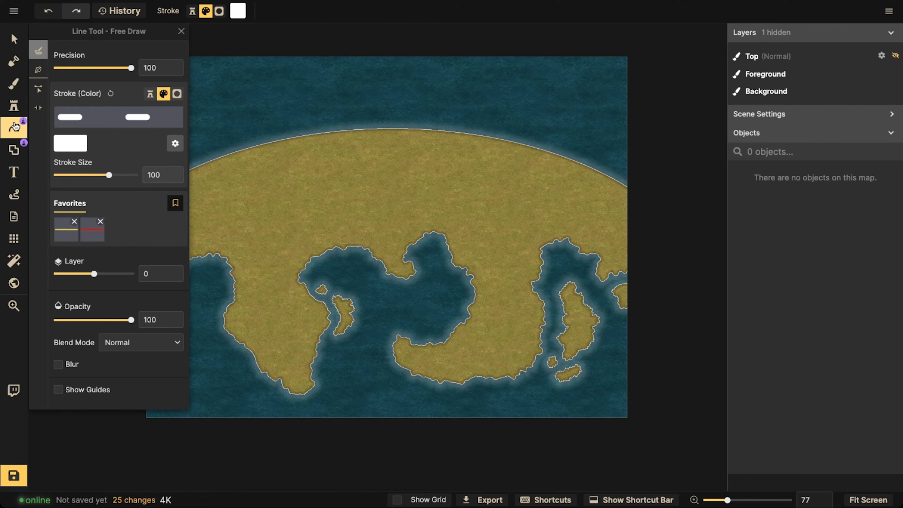
left_click(93, 238)
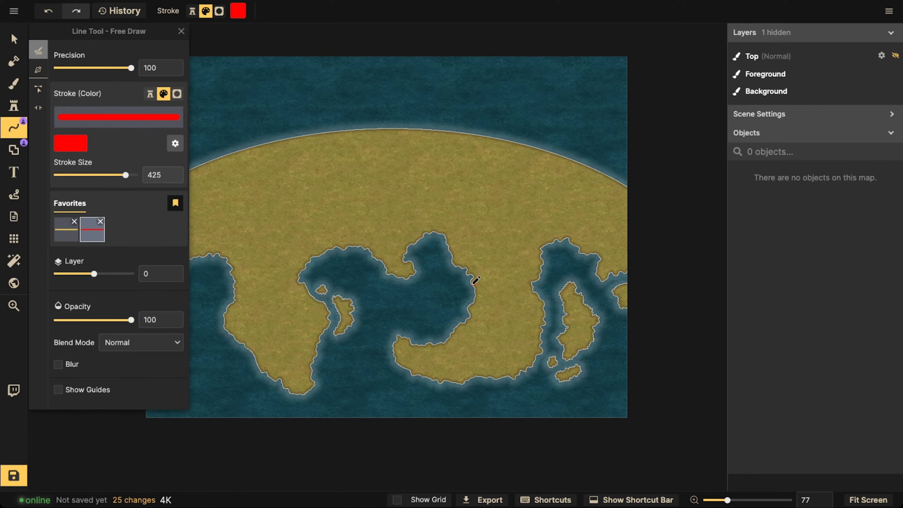
mouse_move(474, 283)
left_mouse_down()
mouse_move(467, 320)
mouse_move(446, 339)
mouse_move(396, 342)
mouse_move(397, 362)
mouse_move(458, 383)
left_mouse_up()
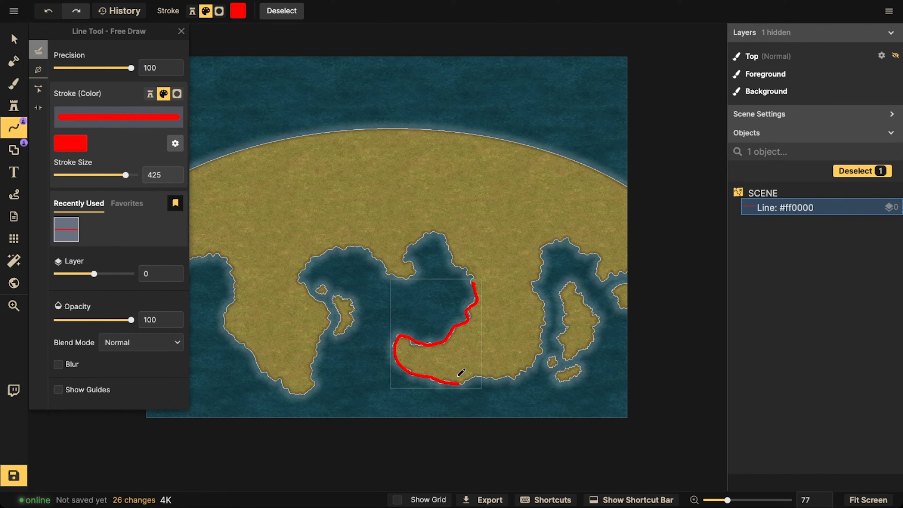
key("Escape")
left_click(450, 314)
left_click(460, 297)
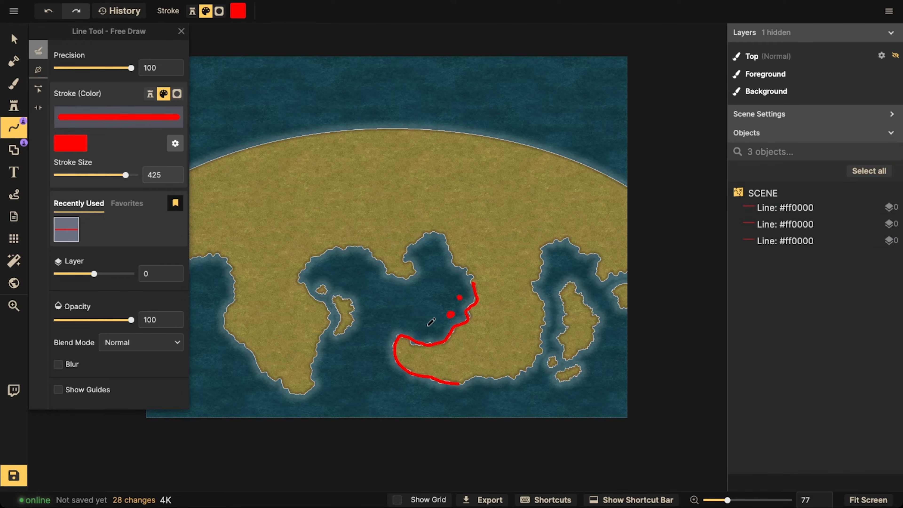
left_click_drag(427, 329, 388, 335)
left_click(434, 322)
left_click(397, 328)
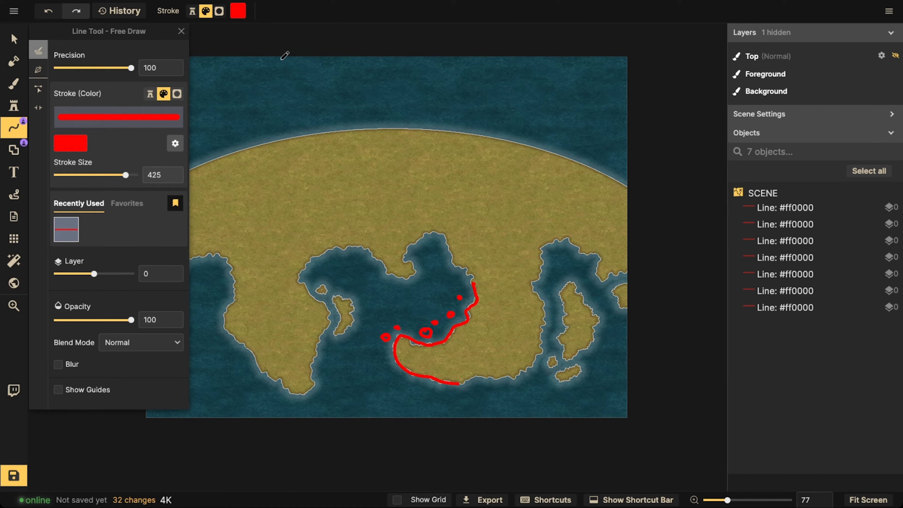
Step: Select all the red lines around the hooked peninsula and delete them
left_click(22, 42)
left_click_drag(342, 250, 505, 388)
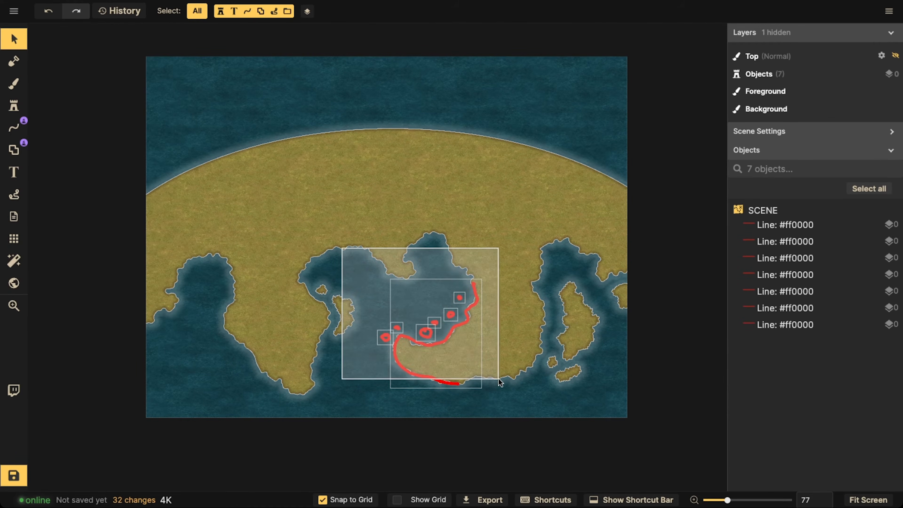
key("Delete")
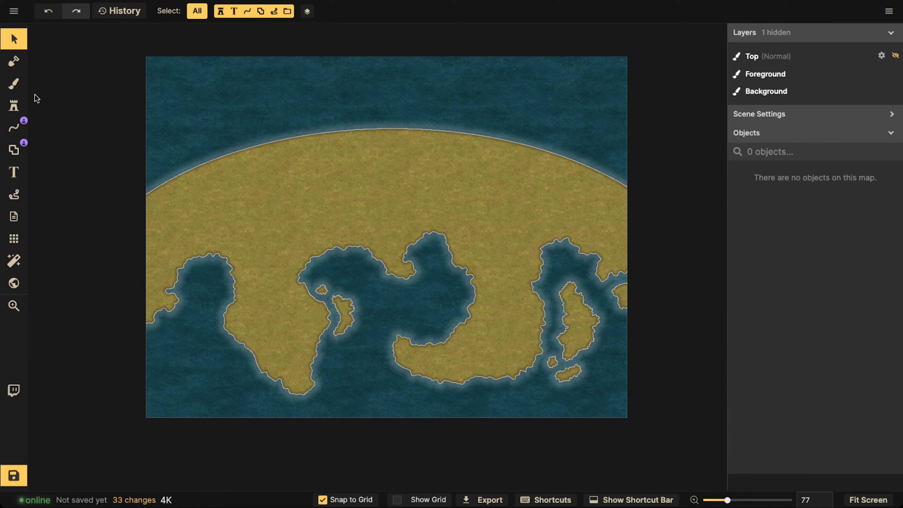
Step: Add a dab of land at the northern tip of the crescent-shaped island with the size 9 rough mask brush
left_click(13, 61)
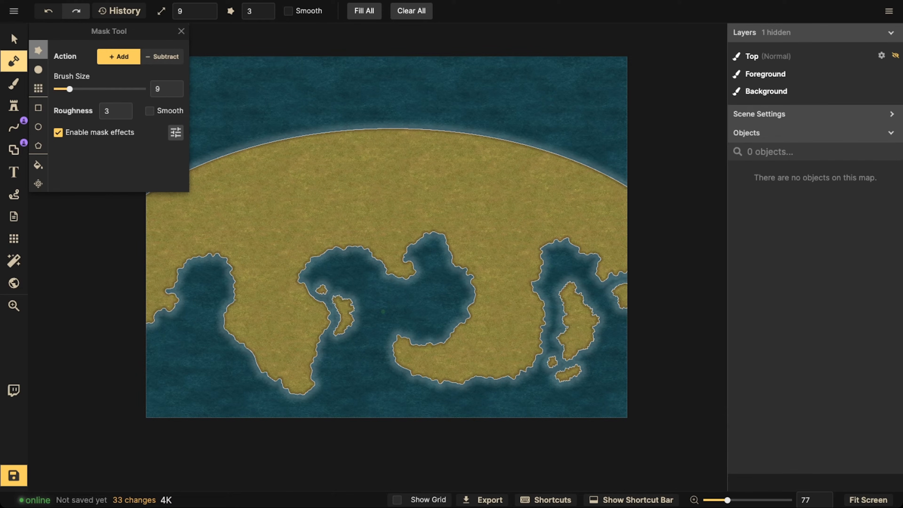
left_click(334, 301)
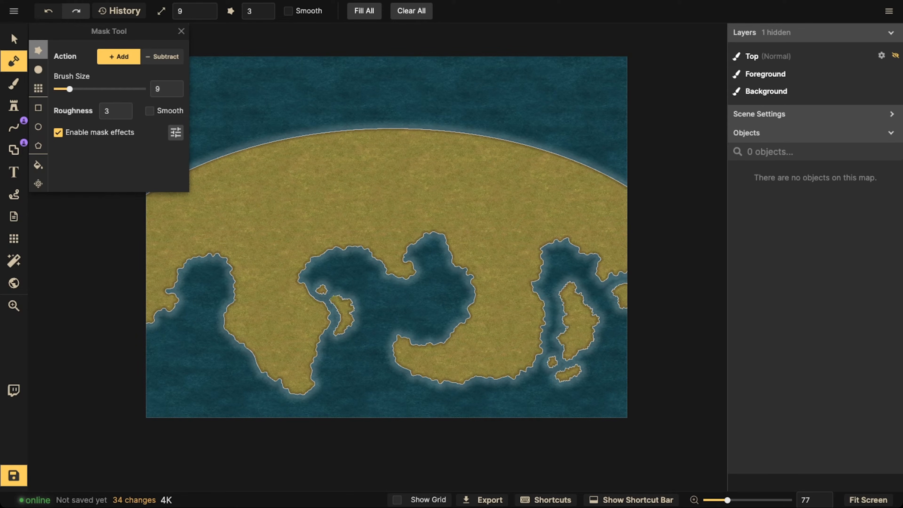
Step: Add land to the crescent island's north and build up the northern tip of the elongated eastern island with the size 9 rough brush
left_click(334, 298)
left_click_drag(561, 293, 563, 302)
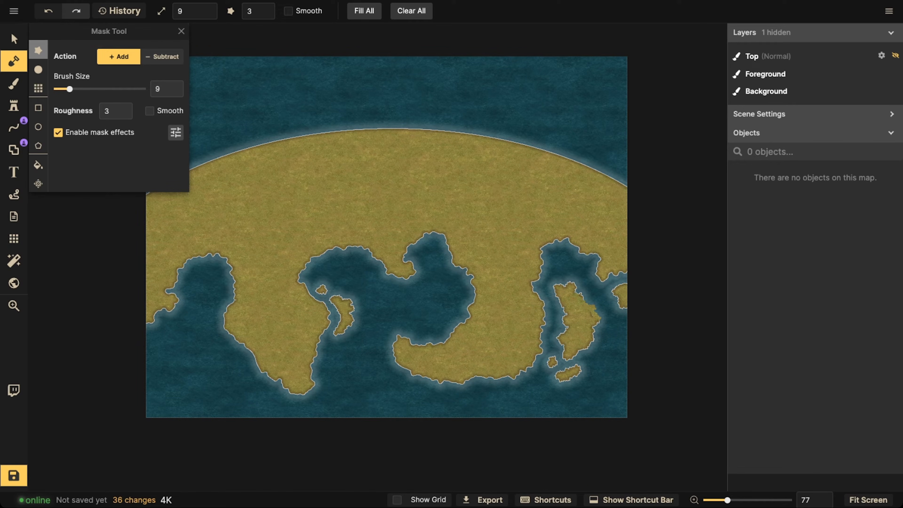
left_click_drag(571, 280, 563, 282)
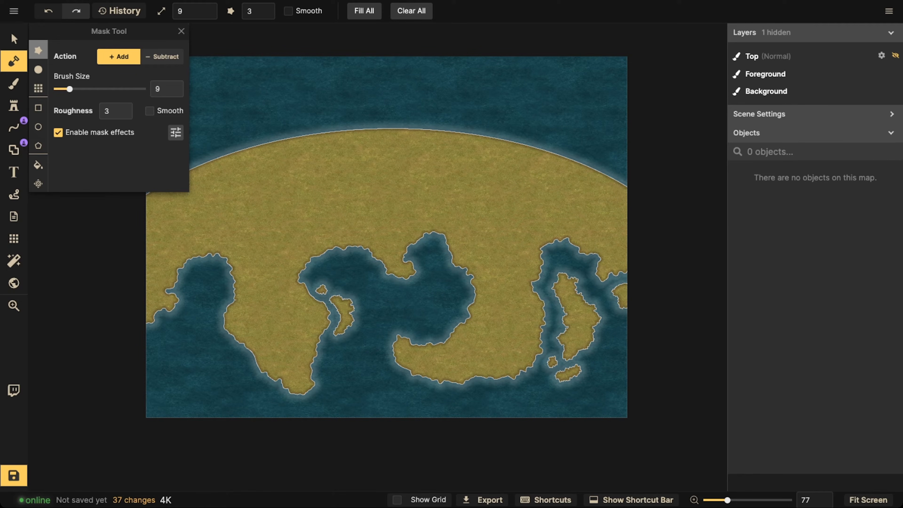
Step: Add a small elongated island off the southwest coast of the large western peninsula with the size 9 rough brush
mouse_move(440, 286)
left_mouse_down()
mouse_move(440, 303)
mouse_move(452, 285)
mouse_move(435, 277)
mouse_move(435, 286)
left_mouse_up()
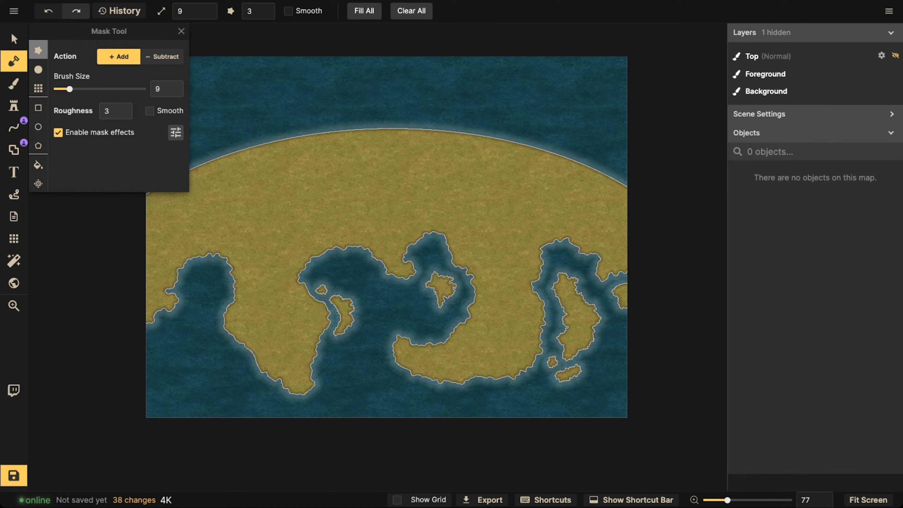
key("ctrl+z")
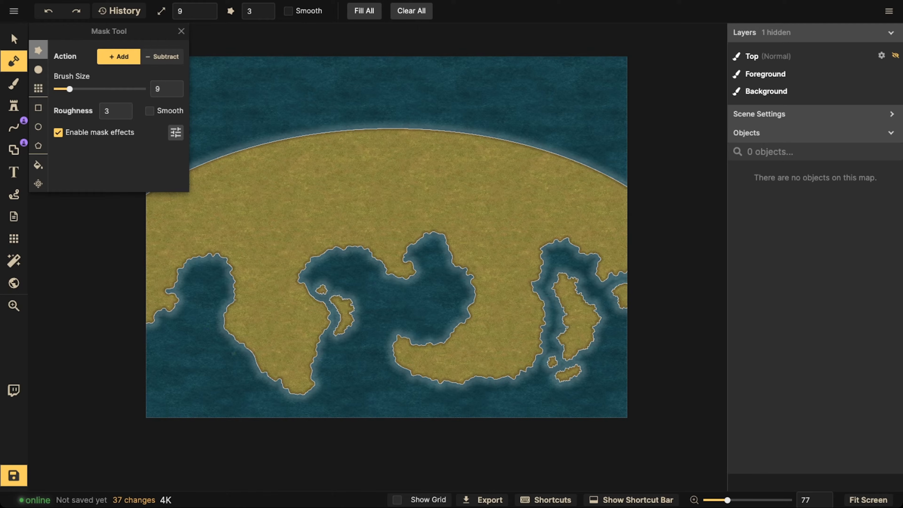
mouse_move(236, 354)
left_mouse_down()
mouse_move(243, 369)
mouse_move(233, 351)
left_mouse_up()
left_click(232, 359)
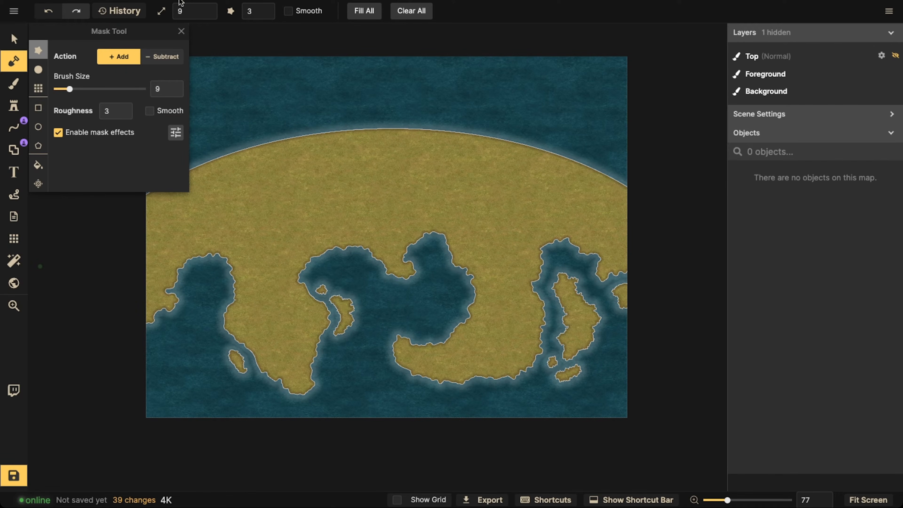
Step: Choose the ellipse of the Shape tool and set its stroke color to white
left_click(13, 38)
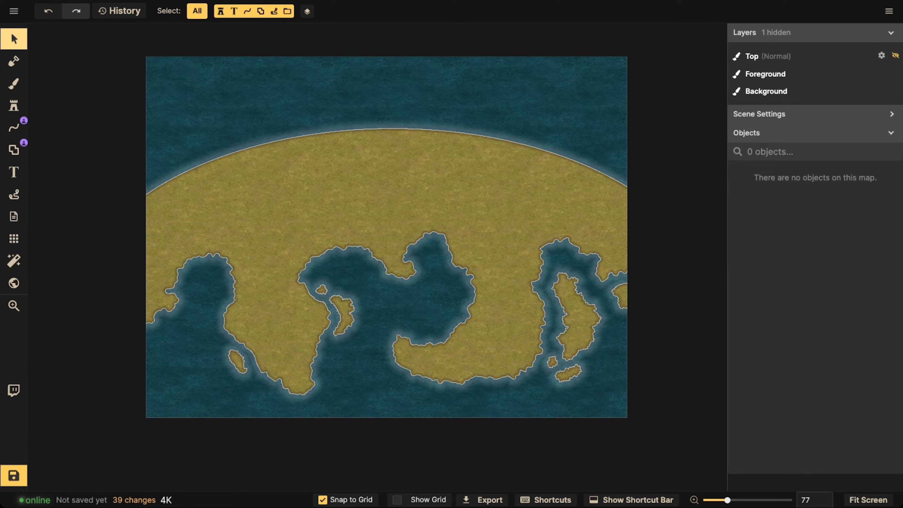
left_click(13, 127)
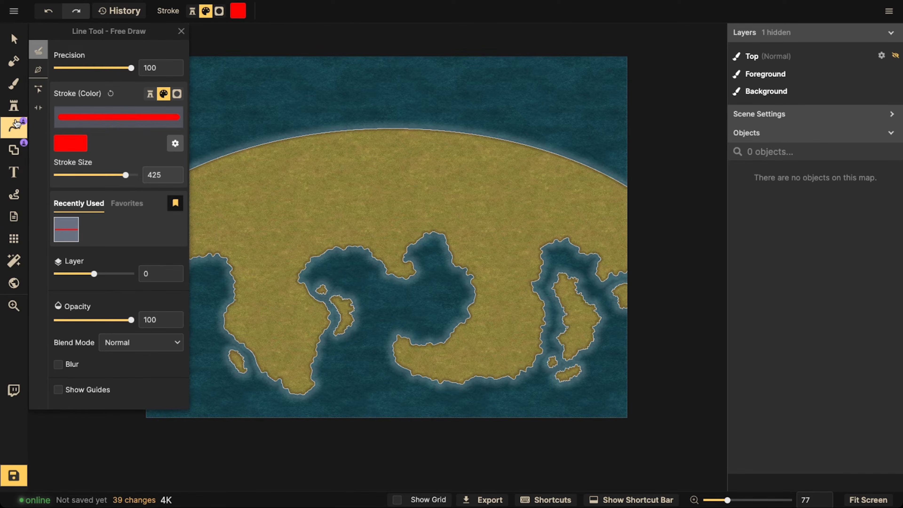
left_click(14, 150)
scroll(322, 166, "down", 3)
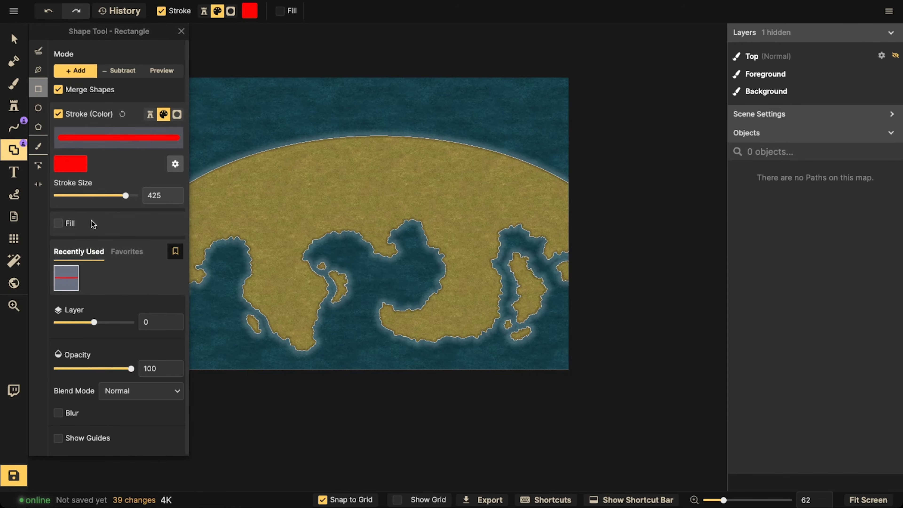
scroll(244, 178, "down", 1)
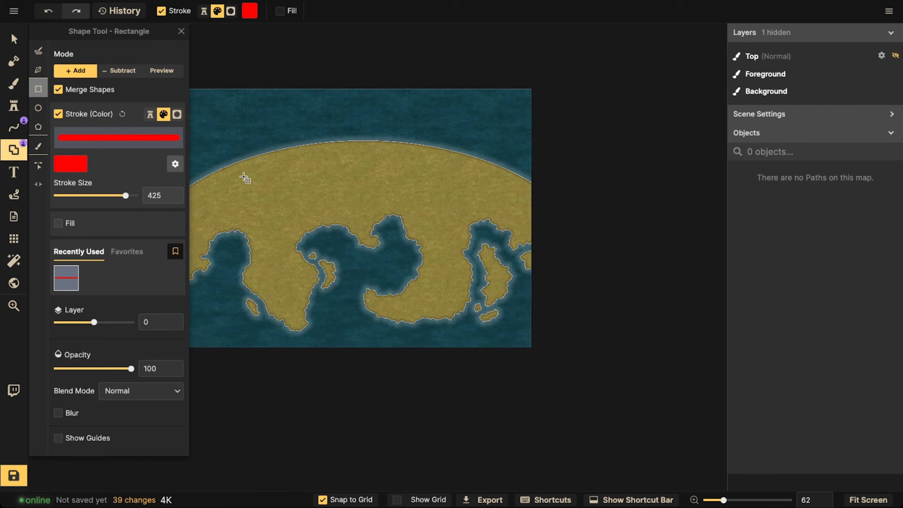
scroll(245, 178, "down", 2)
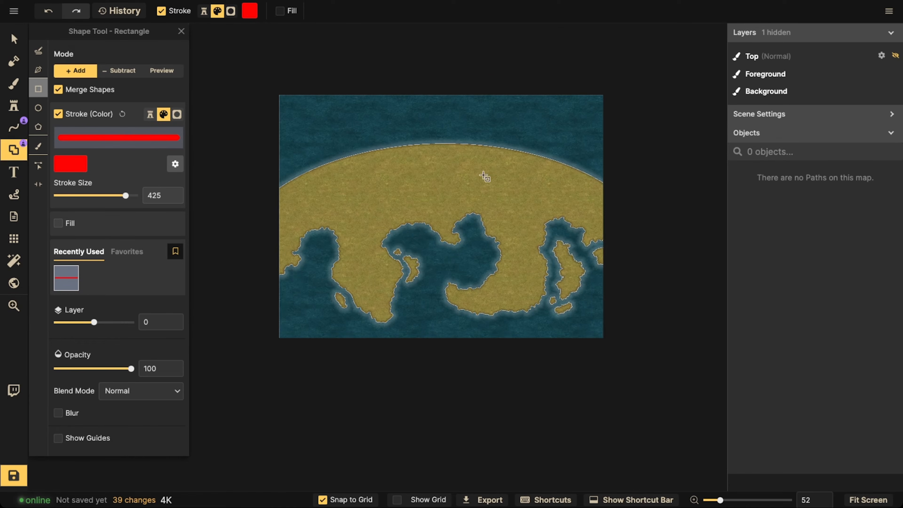
left_click(42, 113)
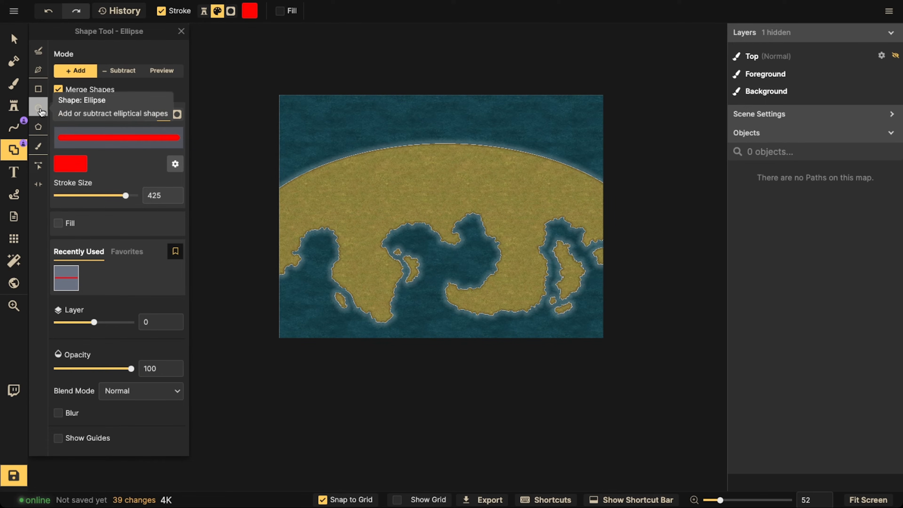
left_click(78, 139)
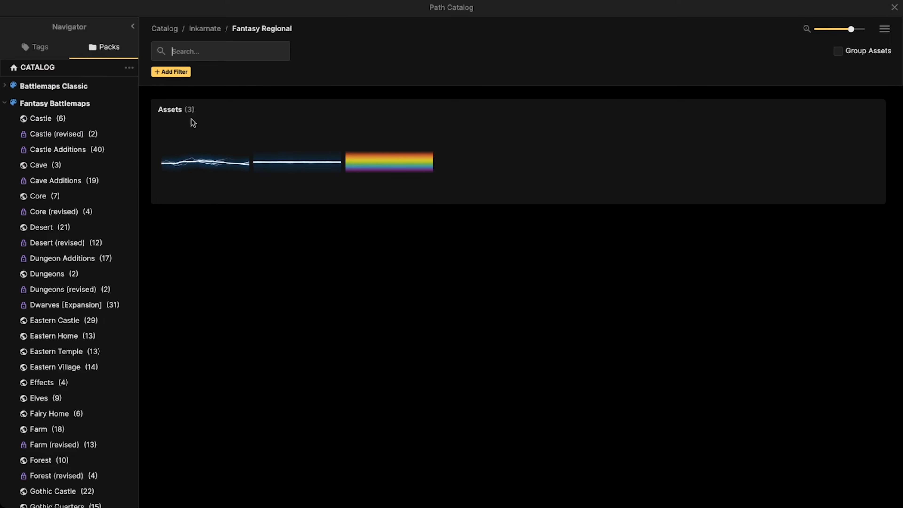
key("Escape")
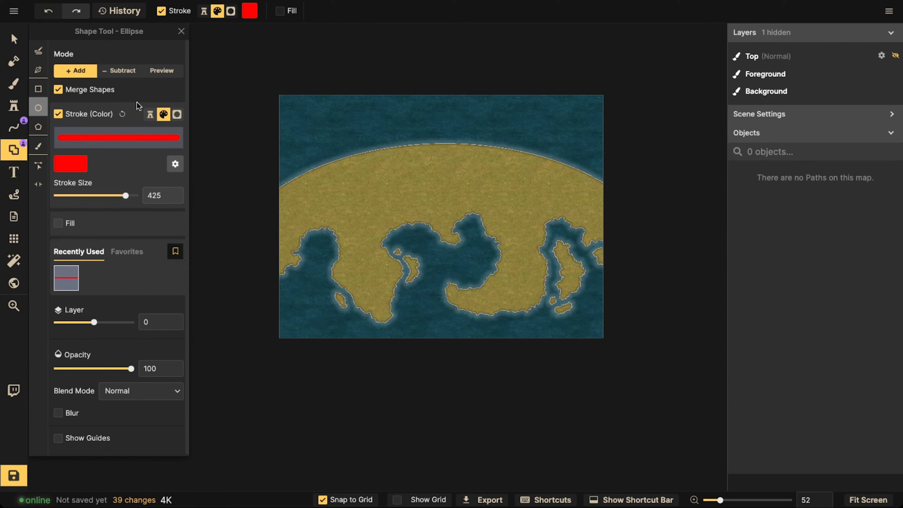
left_click(81, 164)
left_click(195, 81)
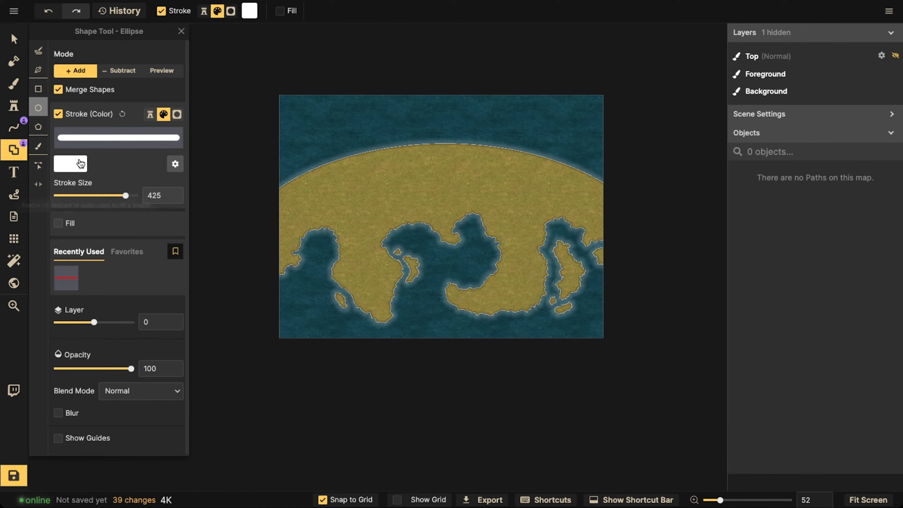
Step: Undo the trial ellipse, switch the Shape tool to preview mode and set the stroke size to 100
mouse_move(255, 144)
left_mouse_down()
mouse_move(413, 237)
mouse_move(387, 235)
left_mouse_up()
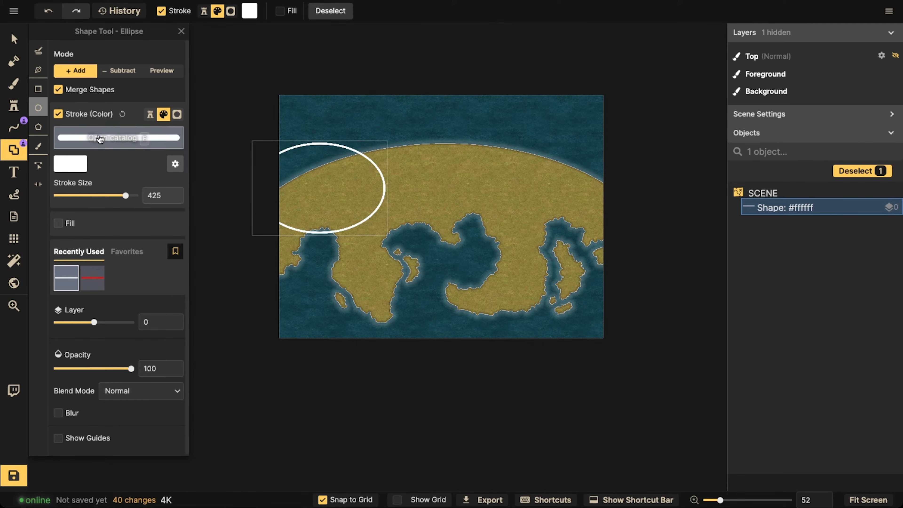
key("ctrl+z")
left_click(160, 71)
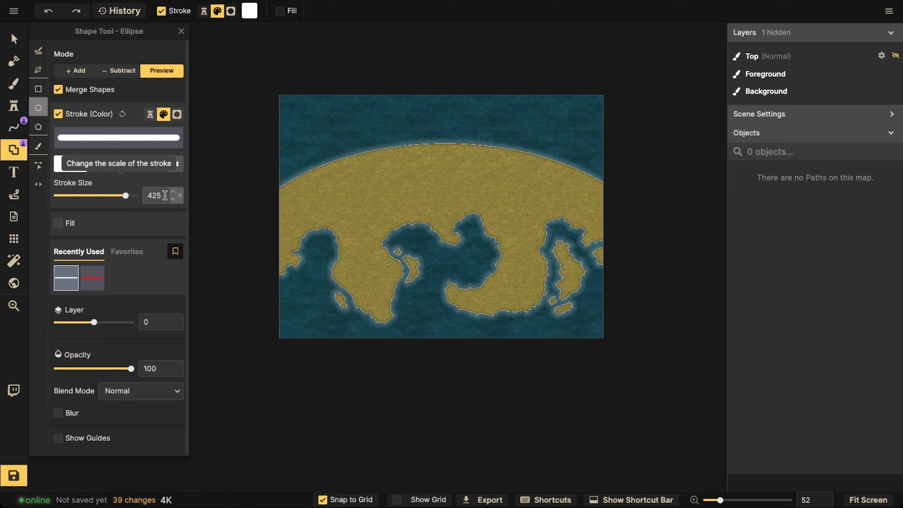
double_click(165, 195)
type("100")
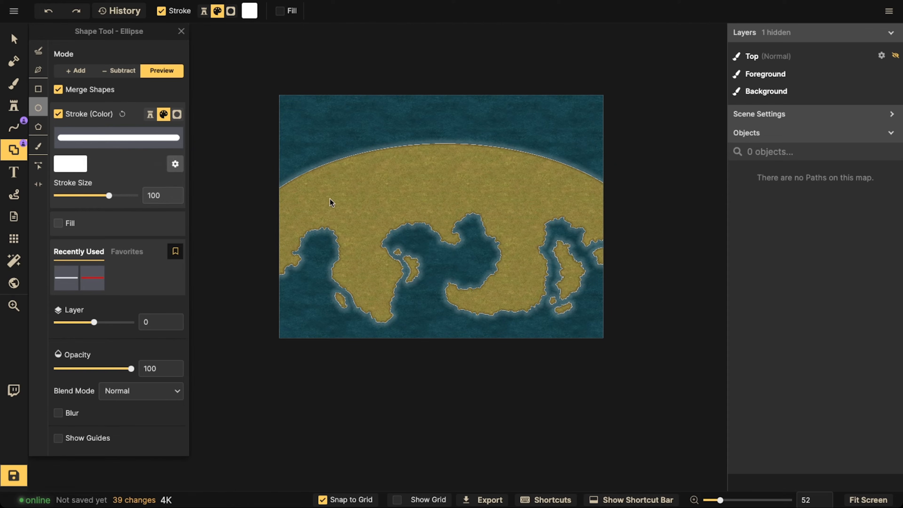
Step: Draw a preview ellipse, stretch it past the map edges so its upper arc follows the curved horizon, and add it as a shape
left_click_drag(330, 198, 468, 307)
left_click(13, 39)
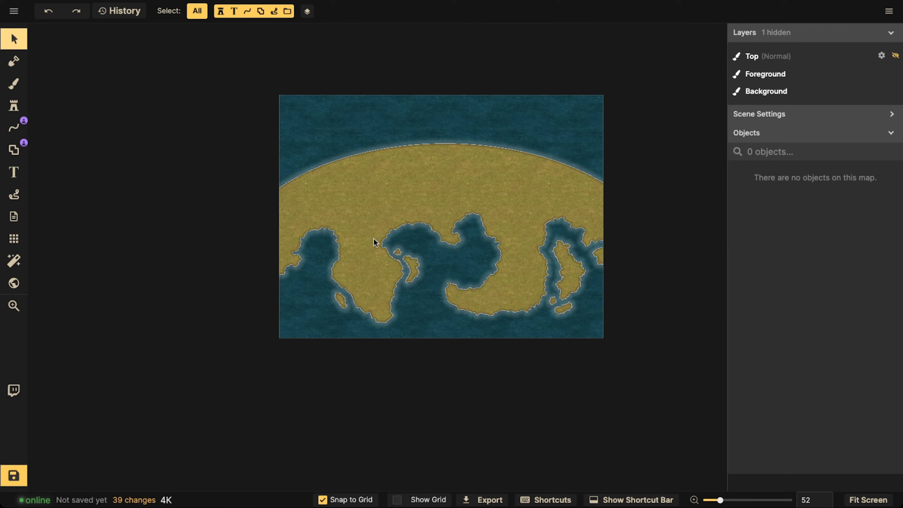
left_click(14, 150)
left_click_drag(385, 192, 490, 257)
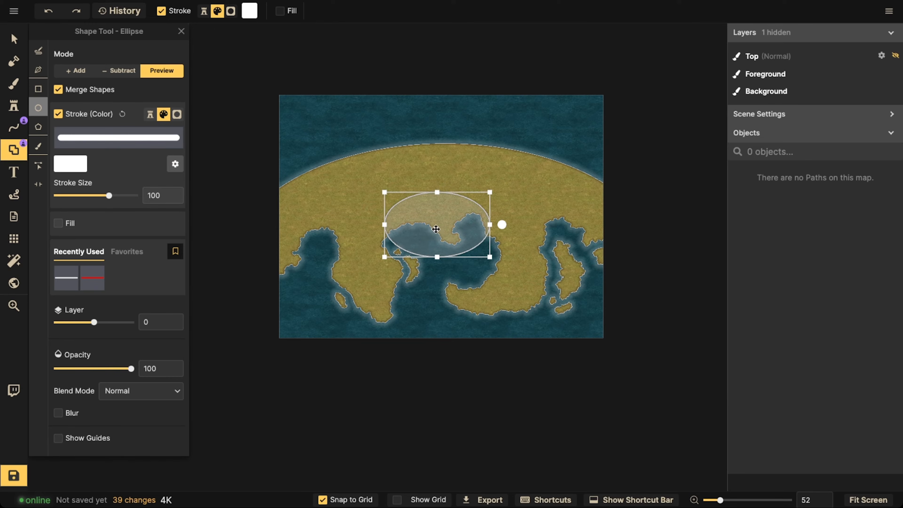
left_click_drag(435, 229, 448, 353)
left_click_drag(393, 248, 222, 245)
left_click_drag(499, 249, 651, 255)
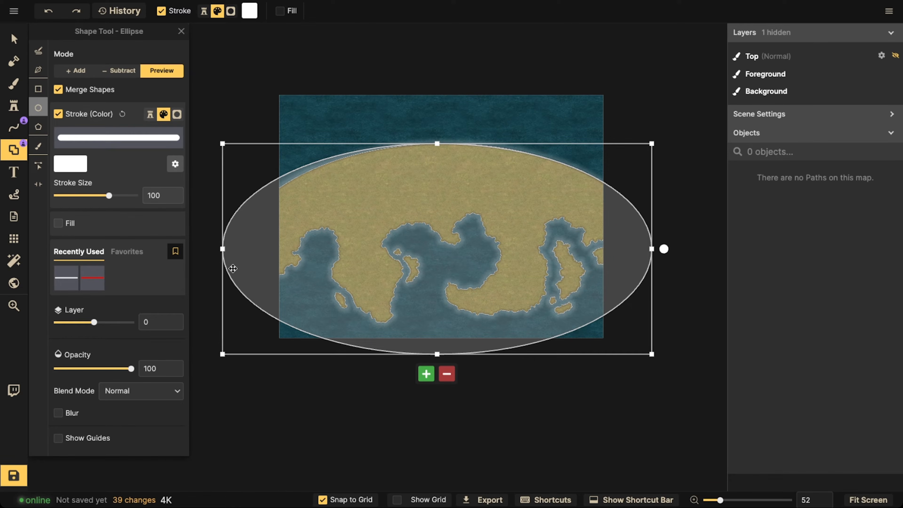
left_click_drag(223, 249, 238, 249)
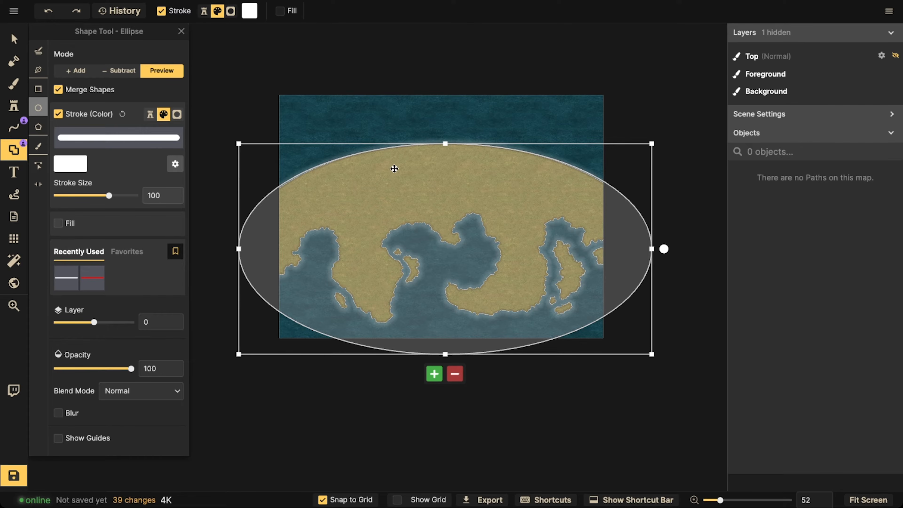
left_click(435, 374)
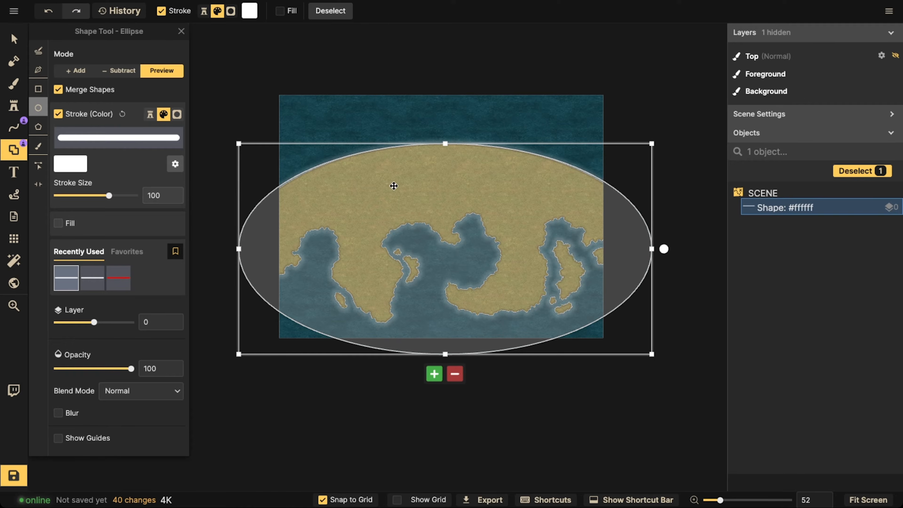
Step: Turn off grid snapping and nudge the white ellipse so its upper arc lines up with the curved horizon
key("v")
scroll(398, 230, "up", 3)
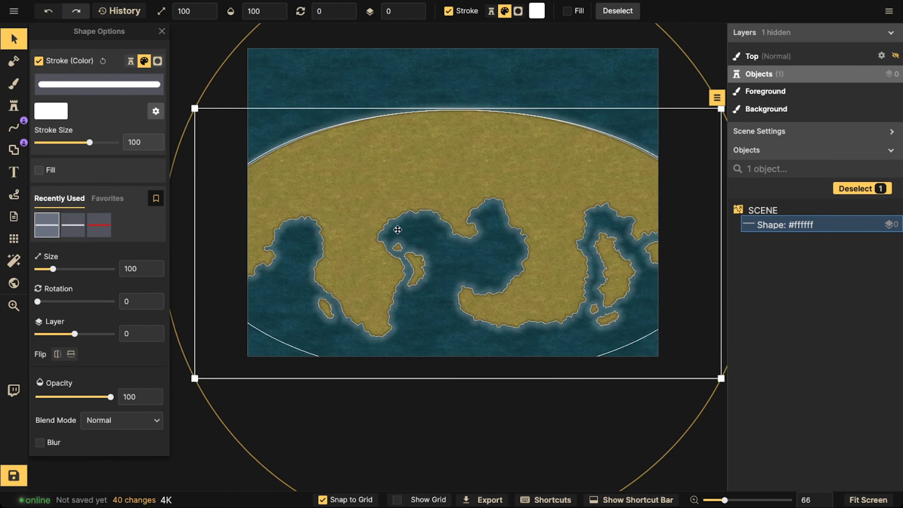
left_click_drag(398, 230, 396, 232)
left_click(325, 500)
left_click_drag(360, 255, 363, 260)
left_click_drag(363, 259, 363, 259)
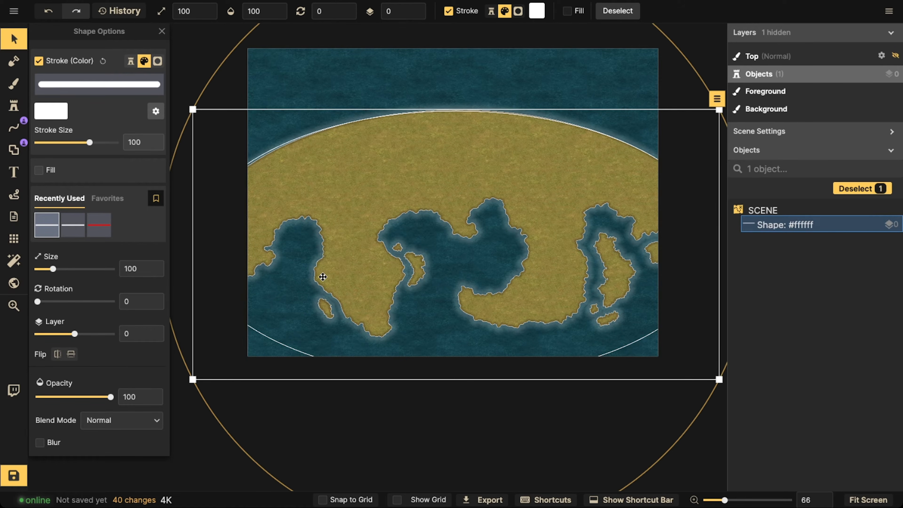
Step: Cut a portal of width 500 into the lower arc of the white ellipse, below the map
scroll(315, 223, "down", 3)
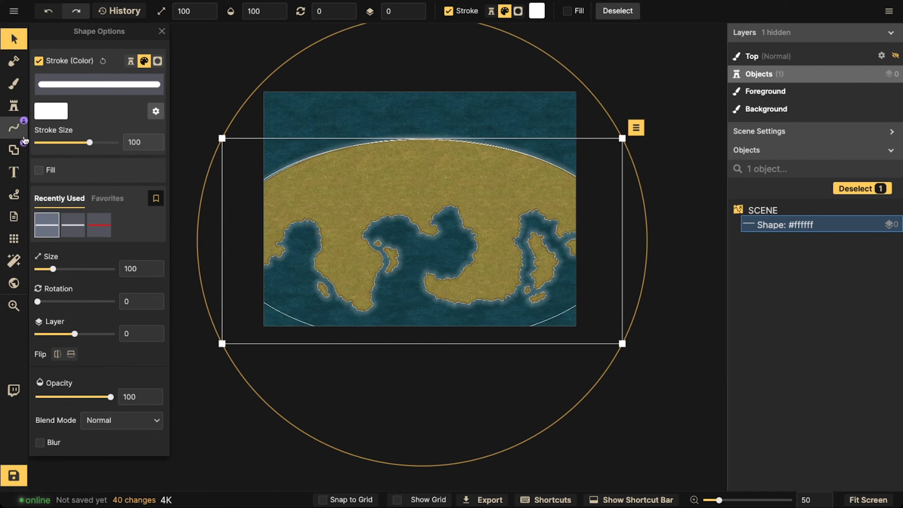
left_click(13, 149)
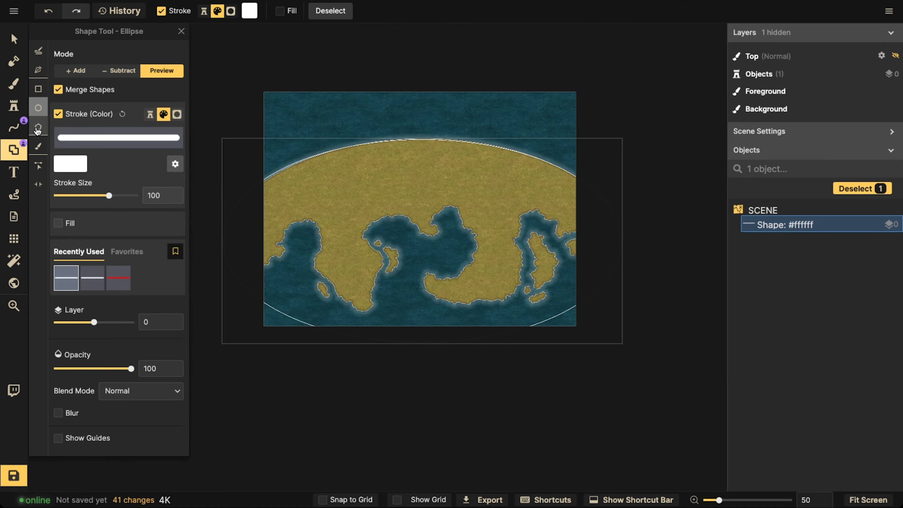
left_click(38, 184)
left_click(421, 343)
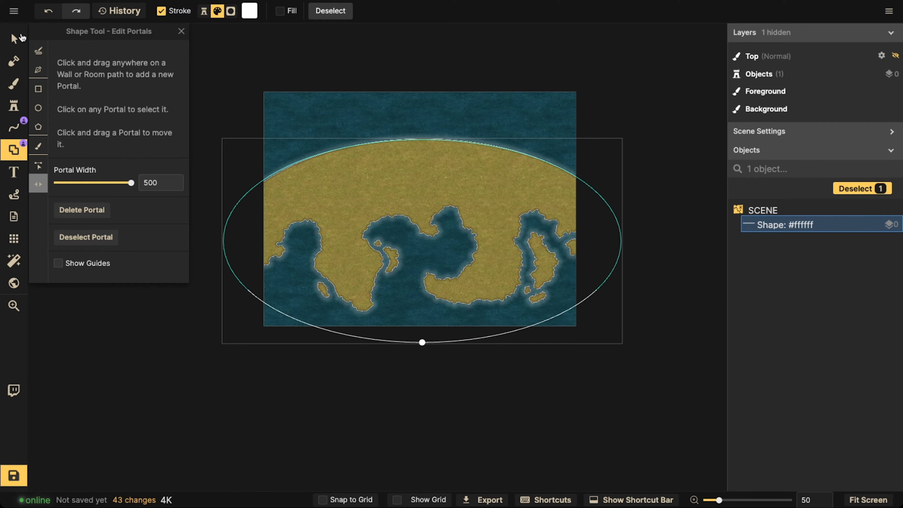
Step: Select the white ellipse and fine-tune its position against the curved horizon
left_click(18, 39)
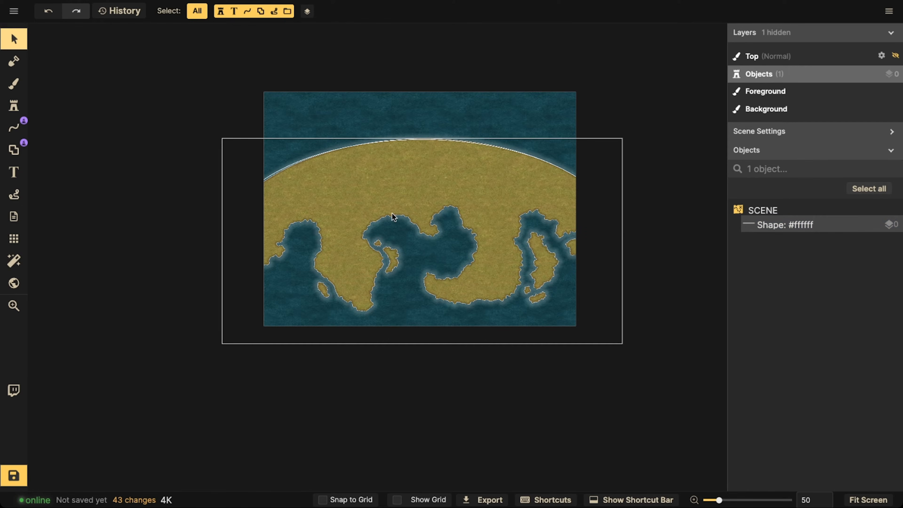
left_click(386, 172)
scroll(387, 173, "up", 1)
scroll(387, 175, "up", 5)
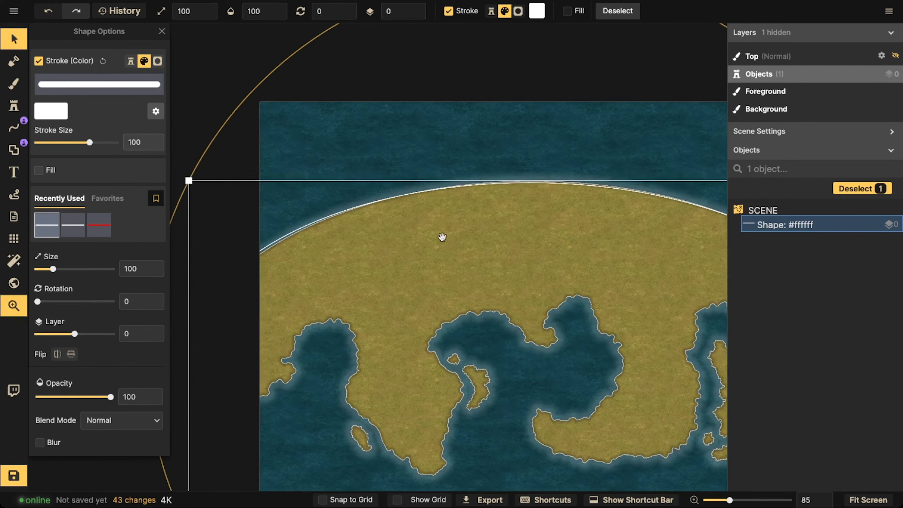
scroll(302, 240, "up", 2)
scroll(444, 220, "down", 3)
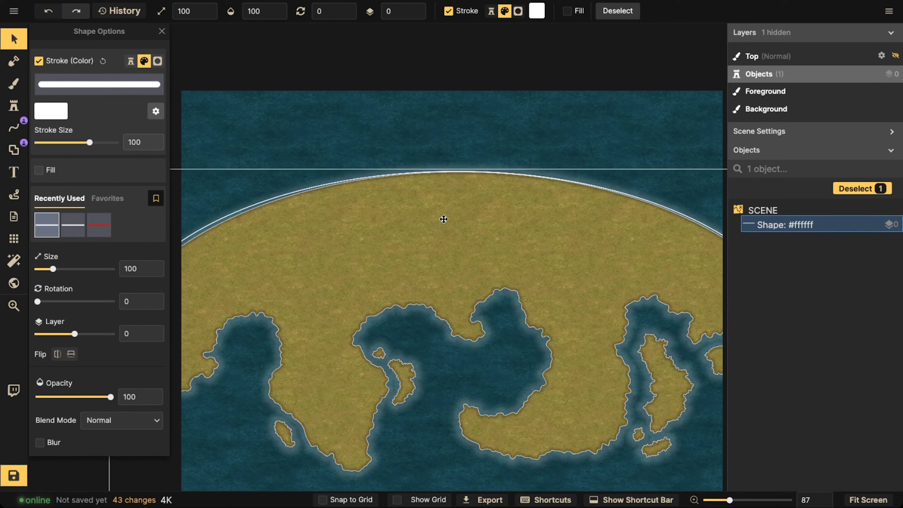
left_click_drag(444, 220, 444, 219)
scroll(444, 217, "down", 4)
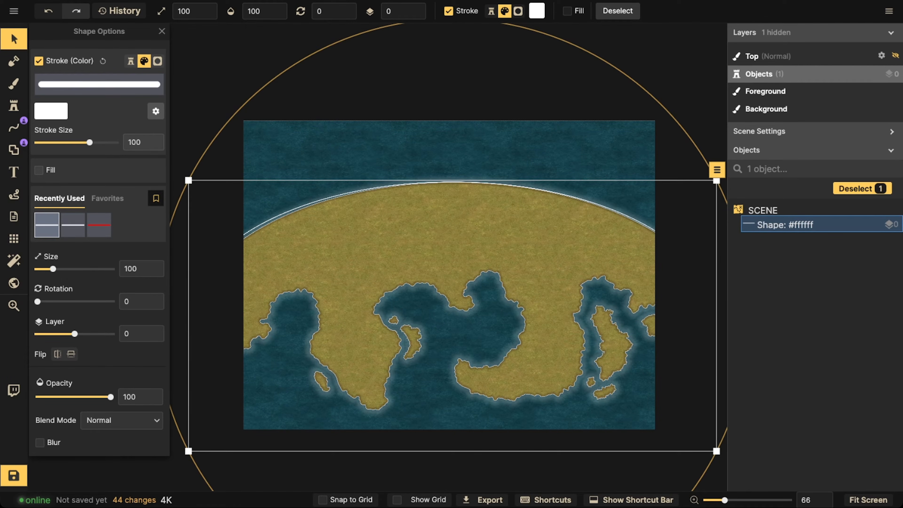
scroll(309, 222, "up", 1)
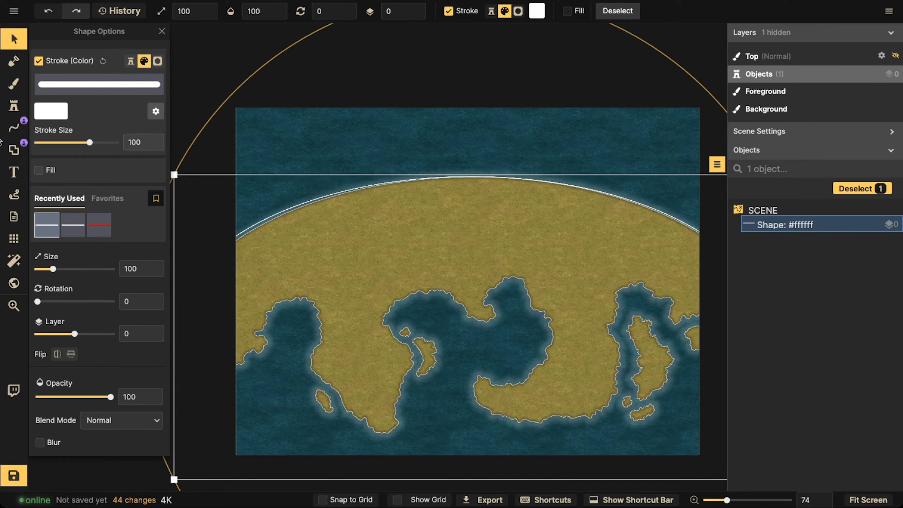
left_click(4, 149)
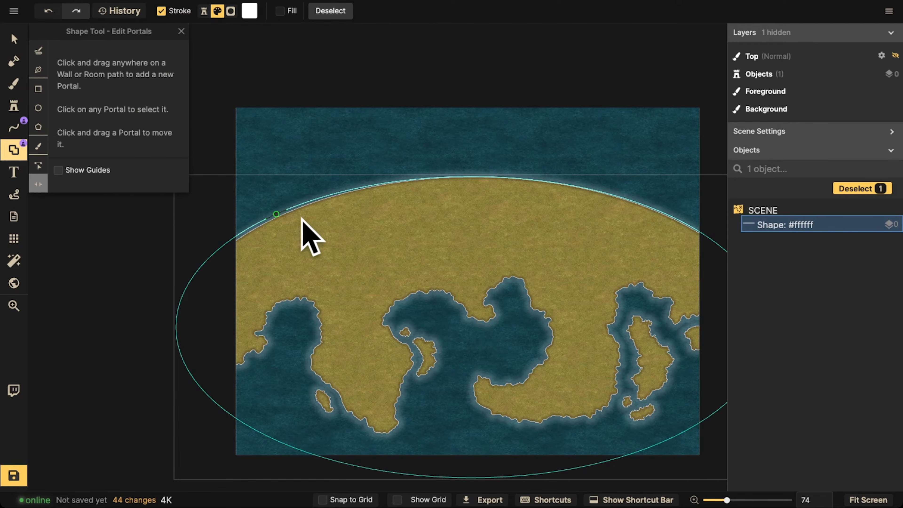
left_click(13, 38)
Step: Add land up to the white line along the western half of the horizon using a round mask brush of size 14
scroll(376, 203, "up", 2)
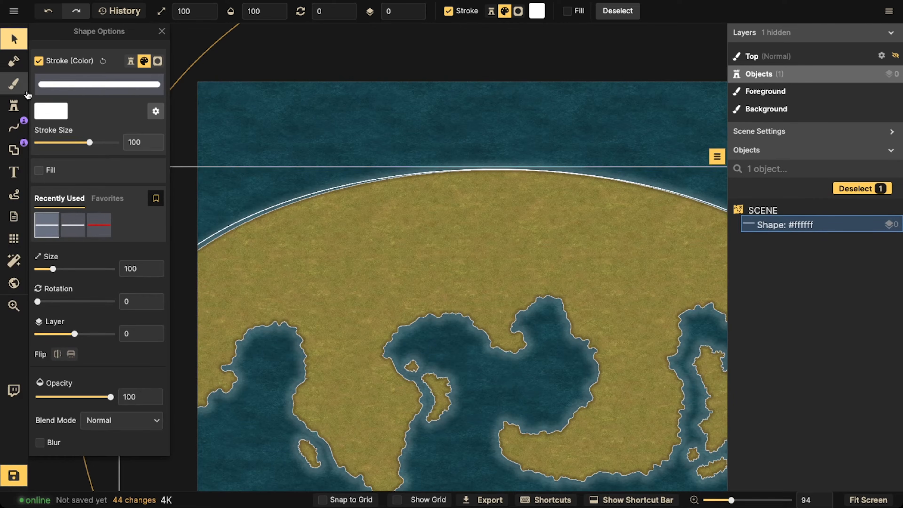
left_click(13, 61)
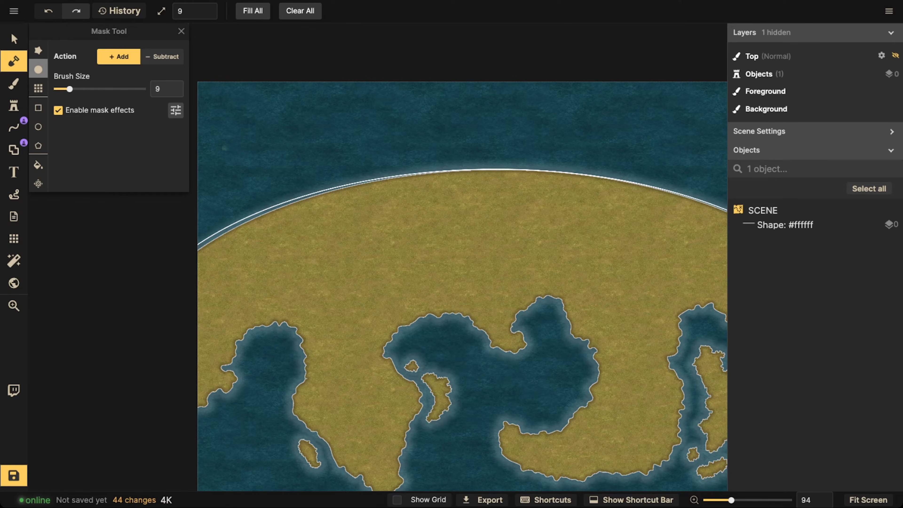
left_click_drag(70, 90, 77, 91)
mouse_move(333, 192)
left_mouse_down()
mouse_move(310, 200)
mouse_move(337, 191)
mouse_move(271, 214)
mouse_move(297, 195)
mouse_move(279, 214)
mouse_move(196, 252)
left_mouse_up()
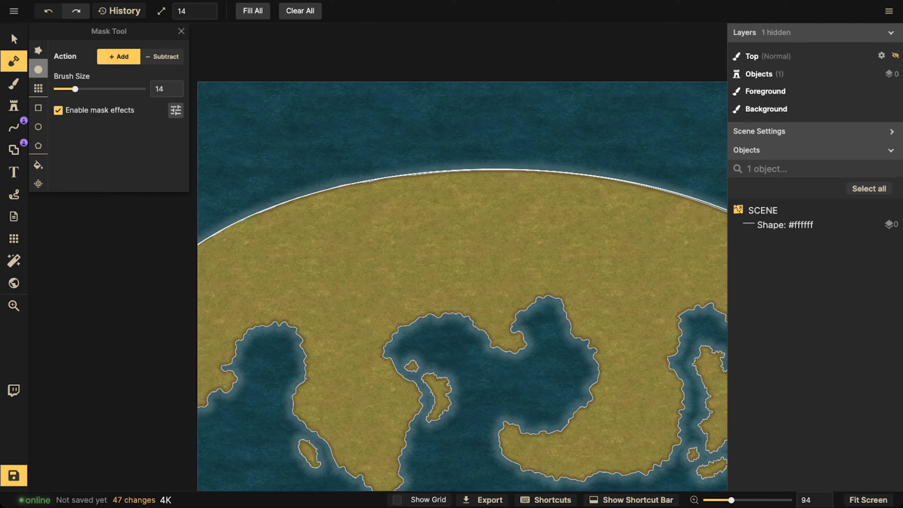
left_click_drag(304, 199, 361, 186)
left_click_drag(460, 175, 412, 177)
Step: Add land up to the white line along the eastern half of the horizon
key("space")
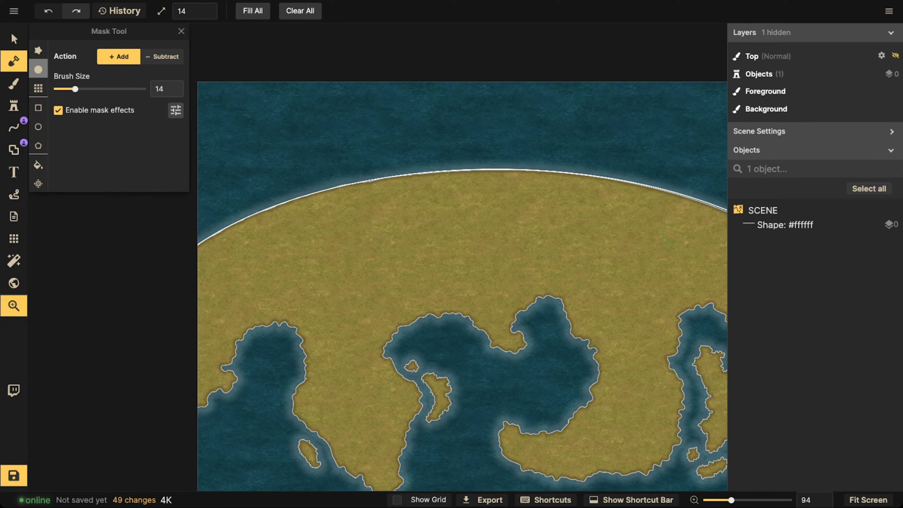
left_click_drag(621, 244, 462, 217)
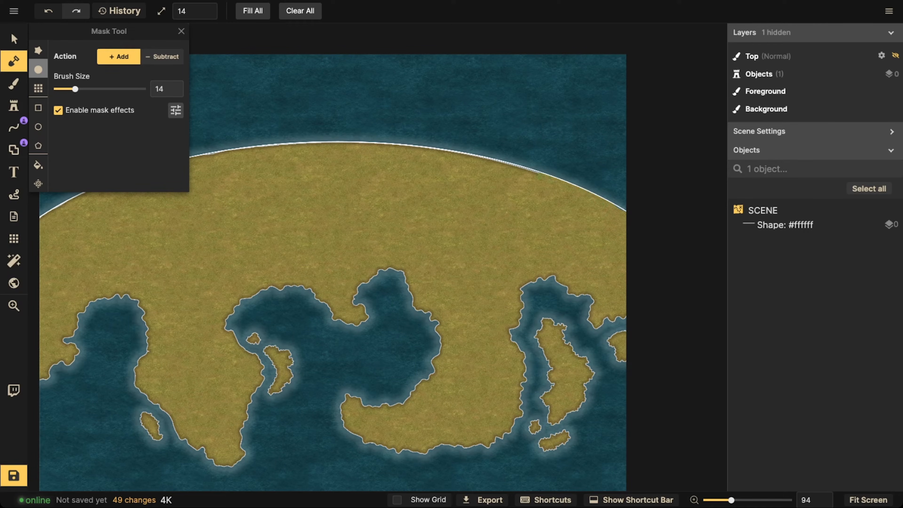
left_click_drag(540, 176, 491, 155)
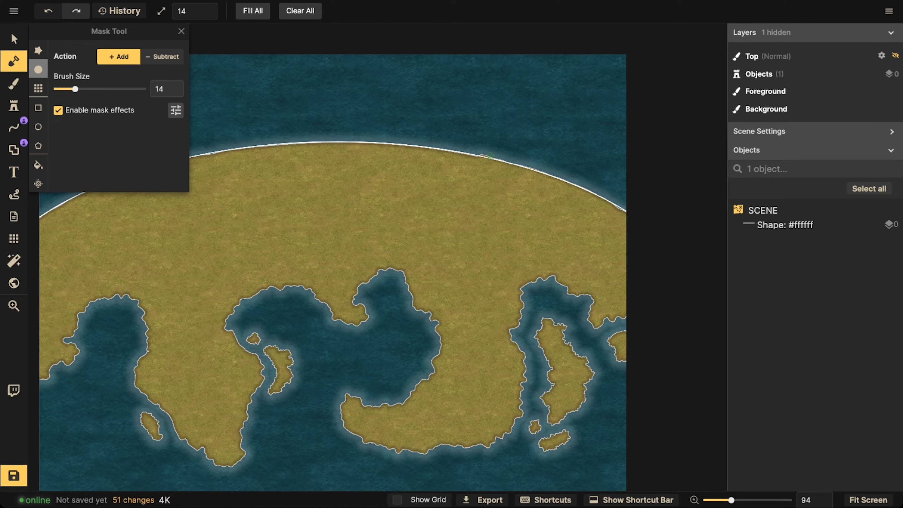
Step: Subtract a narrow winding channel through the western land, from the horizon line down to the western bay
left_click(14, 40)
scroll(293, 158, "down", 1)
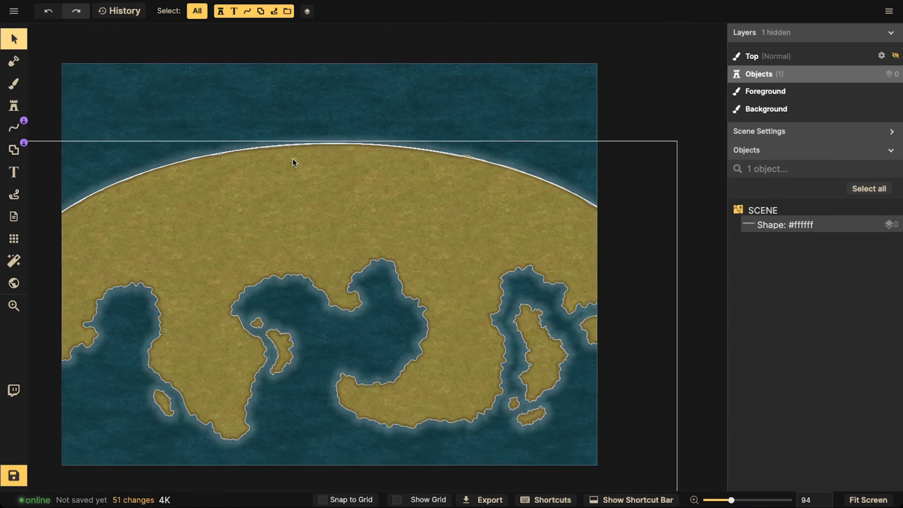
scroll(294, 162, "down", 1)
scroll(300, 160, "left", 5)
key("m")
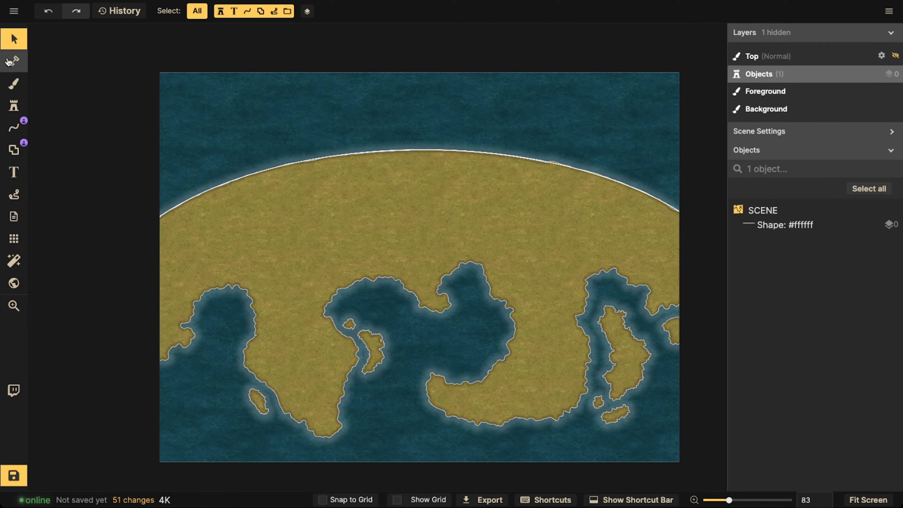
left_click(156, 59)
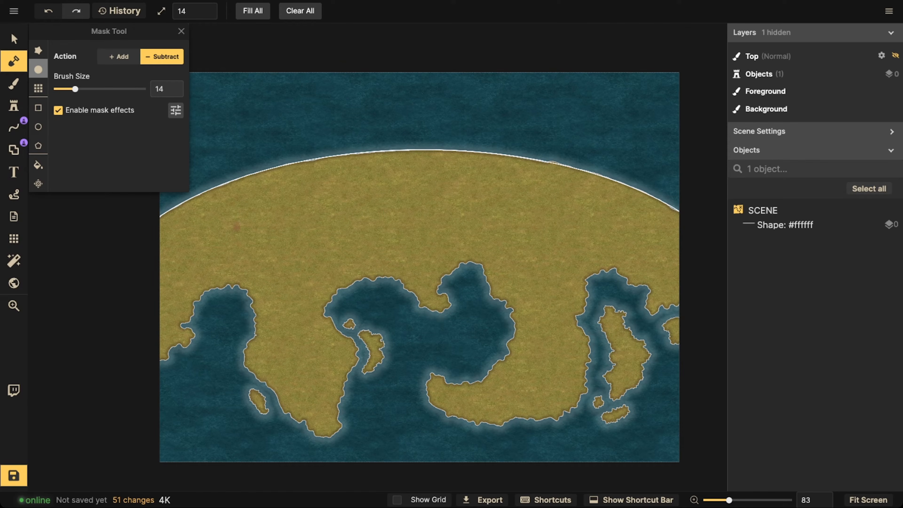
mouse_move(199, 187)
left_mouse_down()
mouse_move(230, 250)
mouse_move(216, 269)
mouse_move(214, 302)
left_mouse_up()
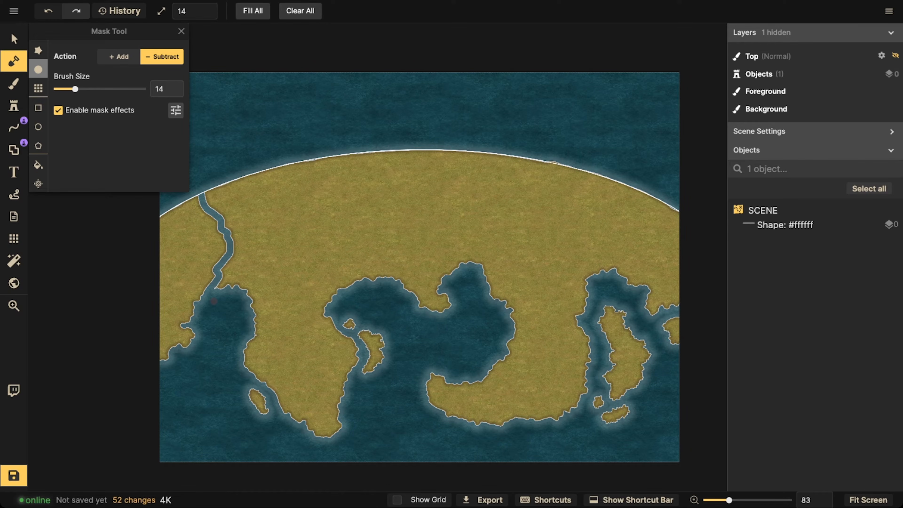
Step: Widen the western channel into a ragged strait with the rough mask brush, size 14 and roughness 3, cutting back both shores at the horizon
left_click(38, 50)
mouse_move(207, 199)
left_mouse_down()
mouse_move(226, 229)
mouse_move(226, 259)
mouse_move(215, 271)
mouse_move(228, 285)
mouse_move(220, 276)
mouse_move(231, 244)
mouse_move(223, 184)
mouse_move(222, 218)
mouse_move(225, 198)
mouse_move(224, 214)
mouse_move(244, 245)
mouse_move(231, 291)
left_mouse_up()
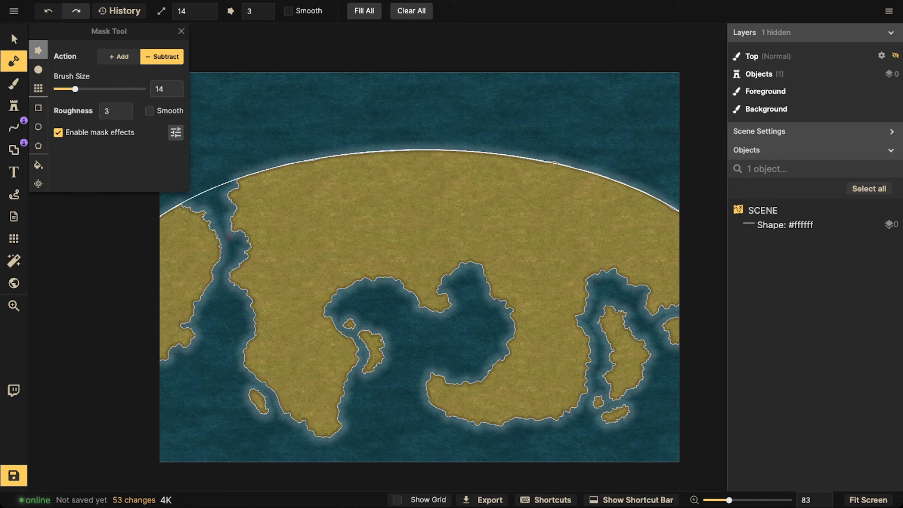
mouse_move(217, 238)
left_mouse_down()
mouse_move(199, 211)
mouse_move(180, 207)
mouse_move(198, 209)
mouse_move(220, 243)
mouse_move(220, 266)
mouse_move(194, 195)
left_mouse_up()
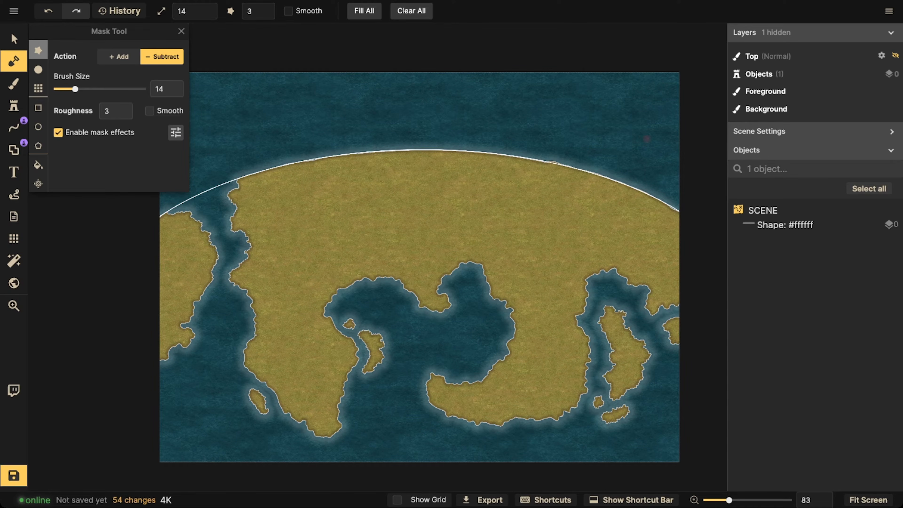
left_click_drag(229, 187, 256, 170)
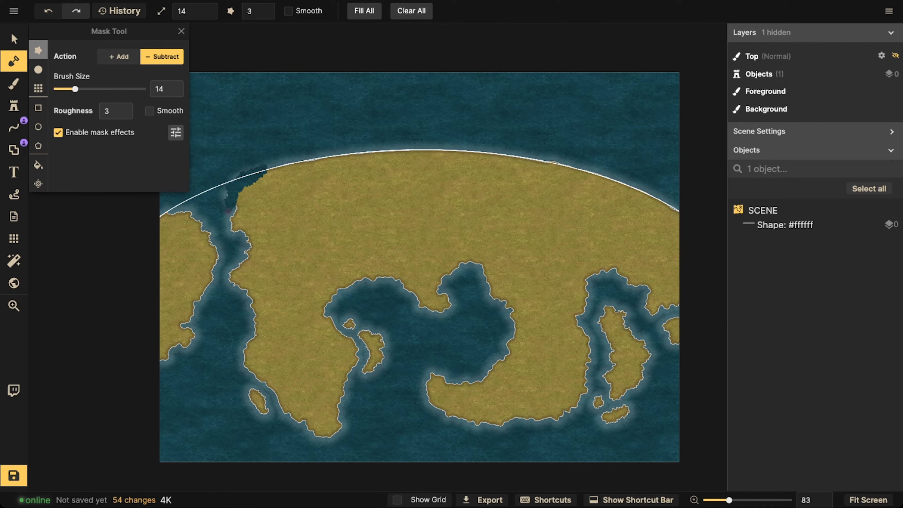
mouse_move(228, 211)
left_mouse_down()
mouse_move(256, 242)
mouse_move(250, 253)
mouse_move(244, 246)
left_mouse_up()
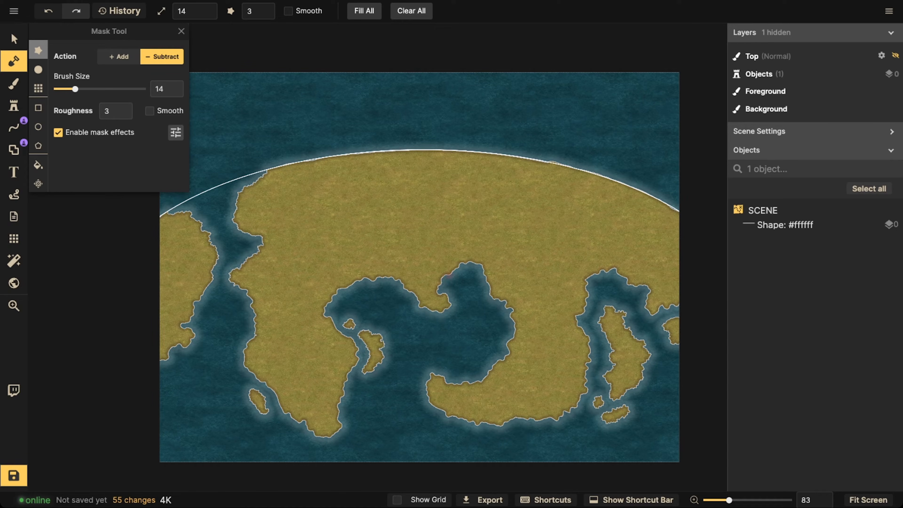
Step: Carve a broad sea through the central landmass, from the large southern bay up to the horizon, and clear the land left inside it
mouse_move(453, 280)
left_mouse_down()
mouse_move(450, 259)
mouse_move(427, 232)
mouse_move(400, 225)
mouse_move(397, 206)
mouse_move(460, 176)
mouse_move(490, 195)
mouse_move(461, 267)
left_mouse_up()
mouse_move(406, 203)
left_mouse_down()
mouse_move(440, 195)
mouse_move(453, 150)
mouse_move(461, 171)
mouse_move(466, 148)
mouse_move(457, 180)
mouse_move(406, 218)
mouse_move(446, 206)
mouse_move(455, 255)
mouse_move(469, 224)
left_mouse_up()
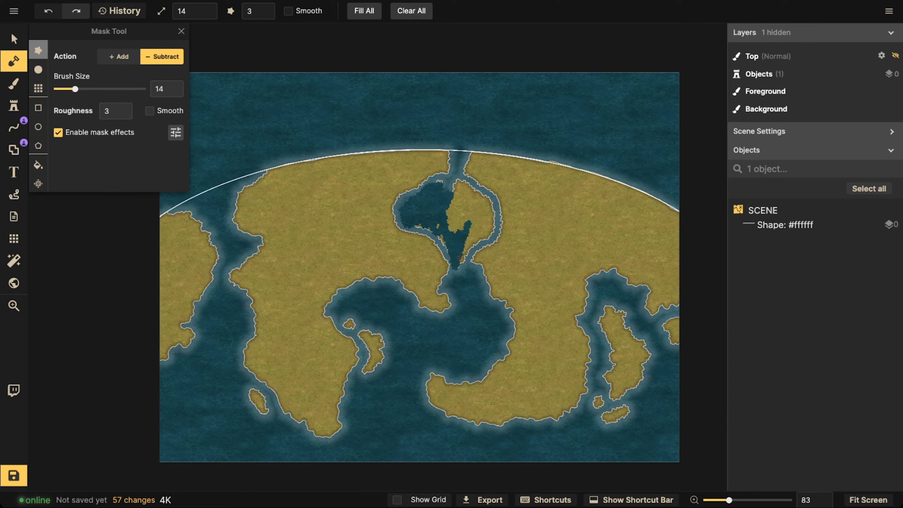
mouse_move(459, 257)
left_mouse_down()
mouse_move(492, 216)
mouse_move(472, 186)
mouse_move(438, 183)
mouse_move(416, 219)
mouse_move(423, 227)
mouse_move(440, 214)
mouse_move(445, 226)
mouse_move(472, 197)
mouse_move(461, 224)
mouse_move(479, 203)
mouse_move(479, 218)
mouse_move(474, 192)
mouse_move(492, 231)
mouse_move(460, 268)
left_mouse_up()
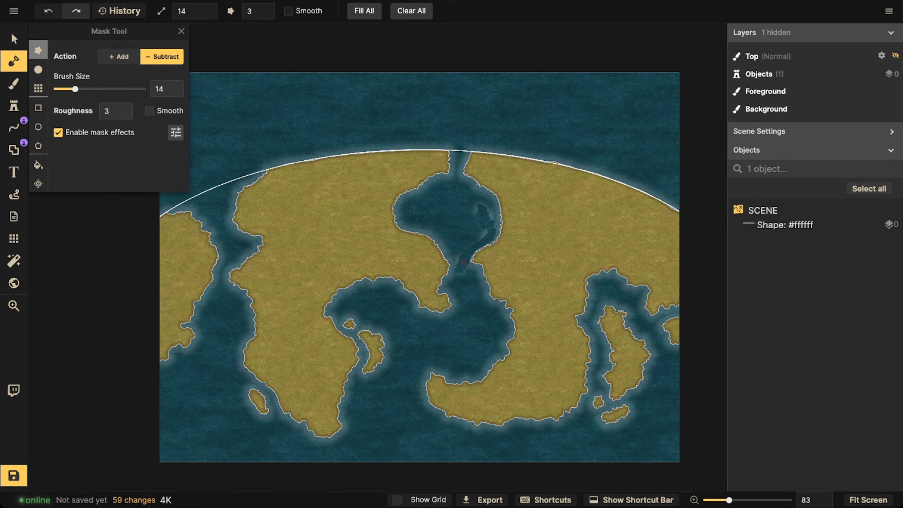
mouse_move(405, 198)
left_mouse_down()
mouse_move(385, 219)
mouse_move(443, 177)
mouse_move(451, 163)
mouse_move(436, 152)
left_mouse_up()
mouse_move(474, 189)
left_mouse_down()
mouse_move(491, 150)
mouse_move(471, 181)
mouse_move(488, 191)
mouse_move(504, 224)
mouse_move(476, 253)
left_mouse_up()
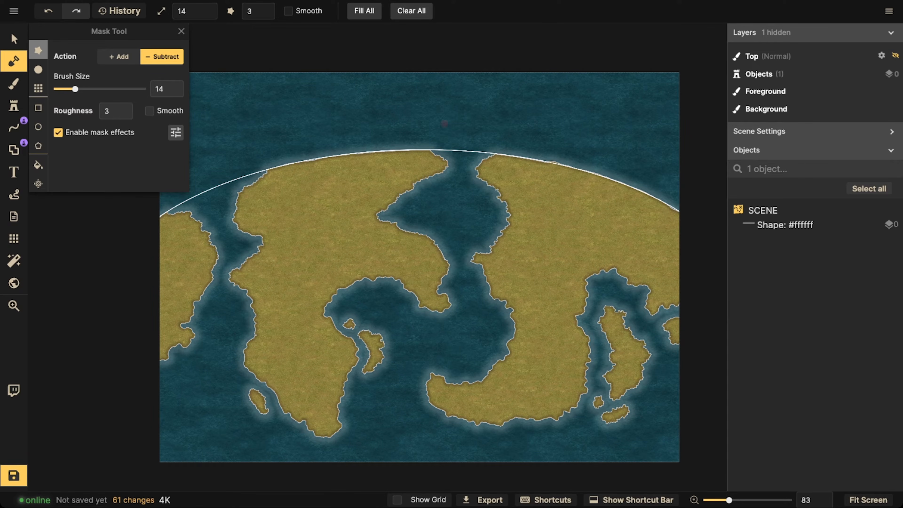
left_click(434, 149)
Step: Erode the eastern bay and the western strait's west shore, then cut a westward inlet and shorten the peninsula in the central sea
left_click_drag(604, 272, 587, 273)
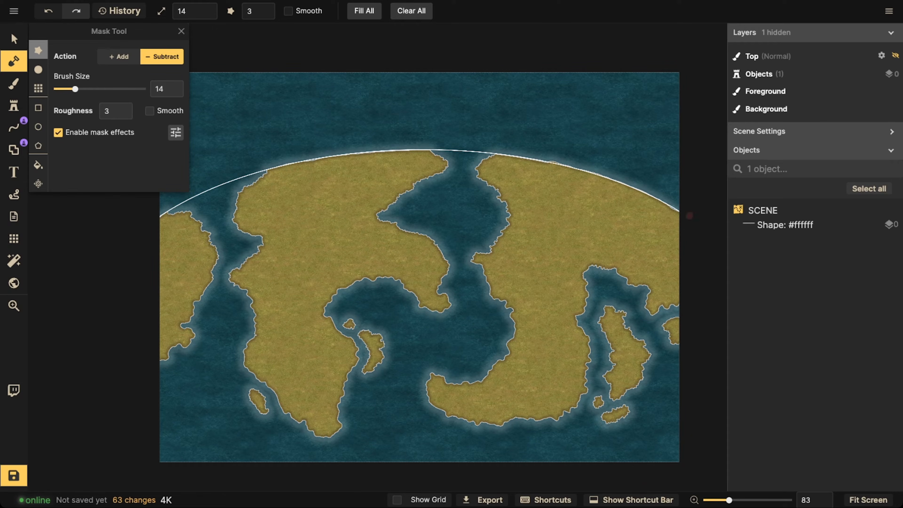
mouse_move(211, 237)
left_mouse_down()
mouse_move(205, 256)
mouse_move(218, 260)
mouse_move(211, 270)
mouse_move(219, 274)
mouse_move(221, 244)
mouse_move(208, 223)
mouse_move(212, 280)
mouse_move(199, 275)
mouse_move(211, 260)
mouse_move(218, 282)
mouse_move(196, 286)
left_mouse_up()
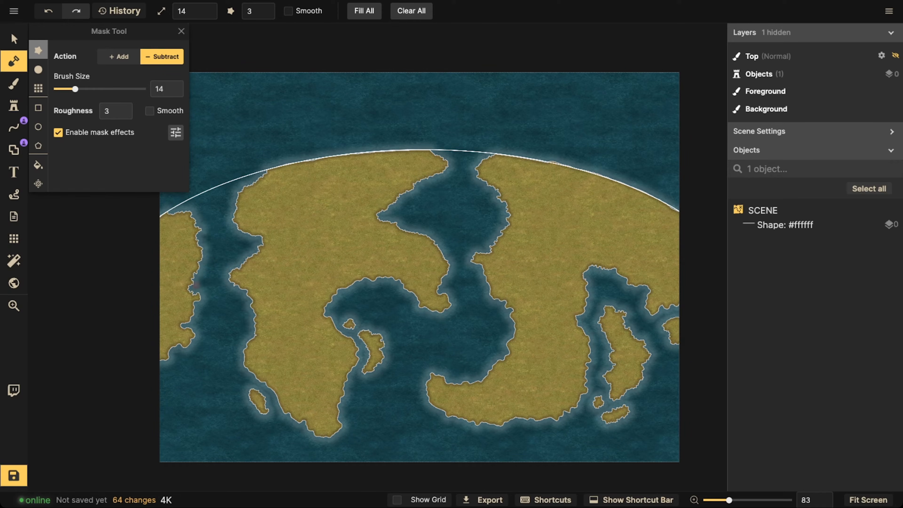
mouse_move(392, 215)
left_mouse_down()
mouse_move(365, 205)
mouse_move(374, 224)
mouse_move(398, 224)
mouse_move(384, 208)
mouse_move(360, 218)
mouse_move(368, 208)
left_mouse_up()
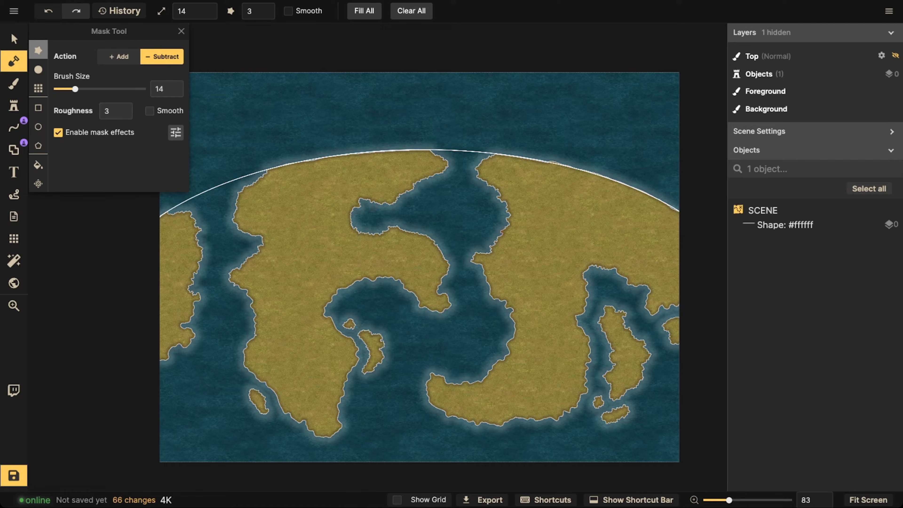
mouse_move(443, 245)
left_mouse_down()
mouse_move(436, 243)
mouse_move(446, 255)
left_mouse_up()
mouse_move(402, 229)
left_mouse_down()
mouse_move(447, 240)
mouse_move(425, 248)
mouse_move(481, 263)
mouse_move(428, 281)
mouse_move(470, 292)
mouse_move(460, 304)
mouse_move(419, 311)
mouse_move(448, 278)
mouse_move(429, 243)
mouse_move(390, 229)
mouse_move(393, 217)
mouse_move(447, 268)
mouse_move(433, 298)
left_mouse_up()
Step: Trim the central sea's eastern shore, cut a strait that separates the southern landmass, and erase the leftover specks of land
mouse_move(496, 233)
left_mouse_down()
mouse_move(471, 279)
mouse_move(492, 285)
mouse_move(489, 301)
mouse_move(509, 303)
mouse_move(505, 311)
mouse_move(514, 304)
mouse_move(498, 279)
left_mouse_up()
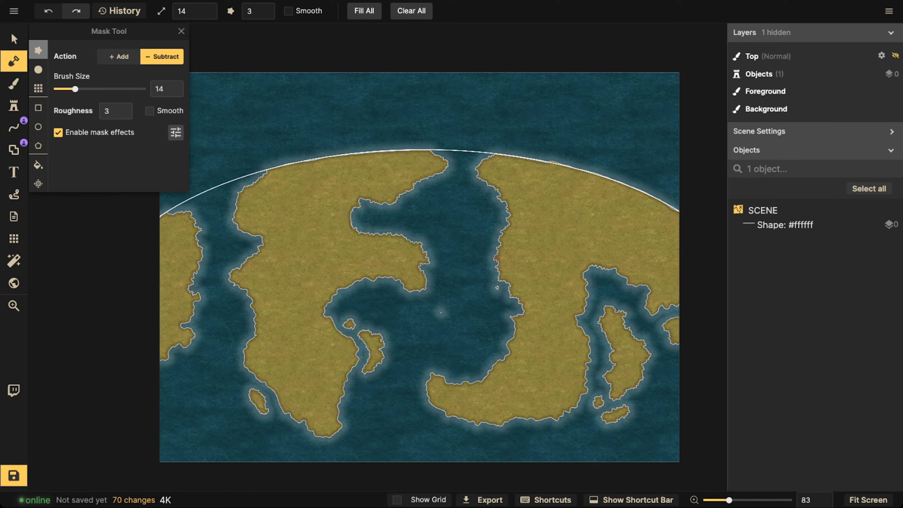
mouse_move(512, 319)
left_mouse_down()
mouse_move(563, 318)
mouse_move(506, 294)
mouse_move(536, 308)
mouse_move(592, 307)
mouse_move(514, 318)
mouse_move(568, 318)
mouse_move(587, 334)
mouse_move(553, 308)
mouse_move(583, 299)
mouse_move(569, 311)
mouse_move(495, 288)
left_mouse_up()
left_click(441, 314)
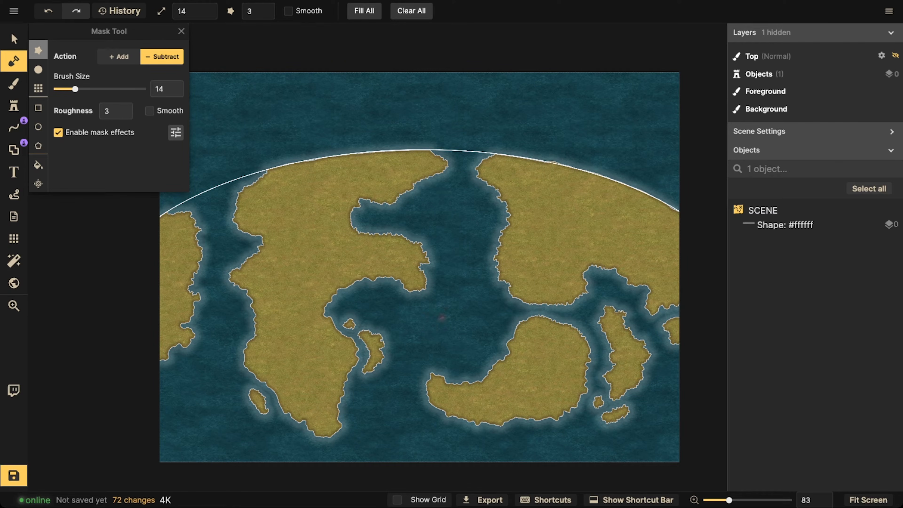
Step: Trim the coast at the map's eastern edge and cut back the eastern continent's northwest corner at the horizon to widen the central sea
left_click(665, 356)
mouse_move(673, 307)
left_mouse_down()
mouse_move(684, 313)
mouse_move(690, 302)
left_mouse_up()
mouse_move(499, 209)
left_mouse_down()
mouse_move(516, 199)
mouse_move(512, 171)
mouse_move(552, 147)
mouse_move(477, 168)
mouse_move(500, 174)
mouse_move(504, 199)
left_mouse_up()
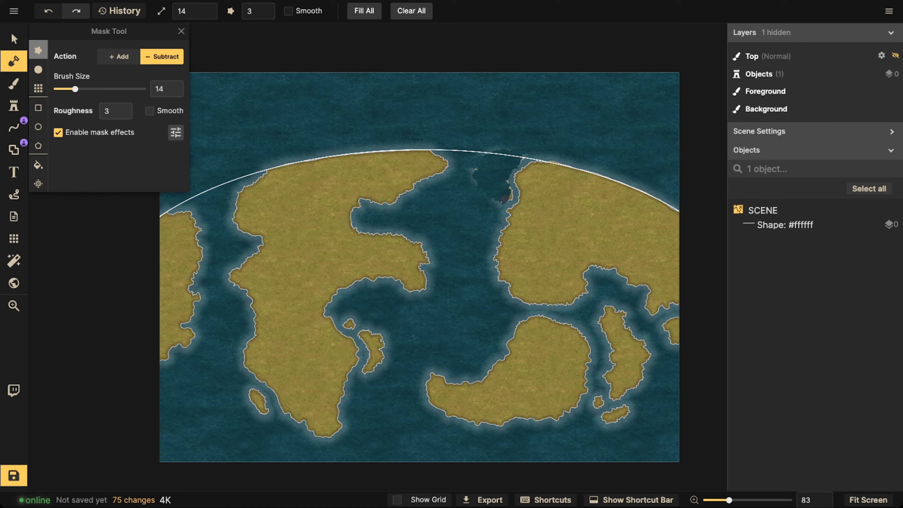
mouse_move(524, 153)
left_mouse_down()
mouse_move(469, 186)
mouse_move(476, 160)
mouse_move(484, 170)
mouse_move(542, 141)
mouse_move(504, 167)
mouse_move(532, 145)
left_mouse_up()
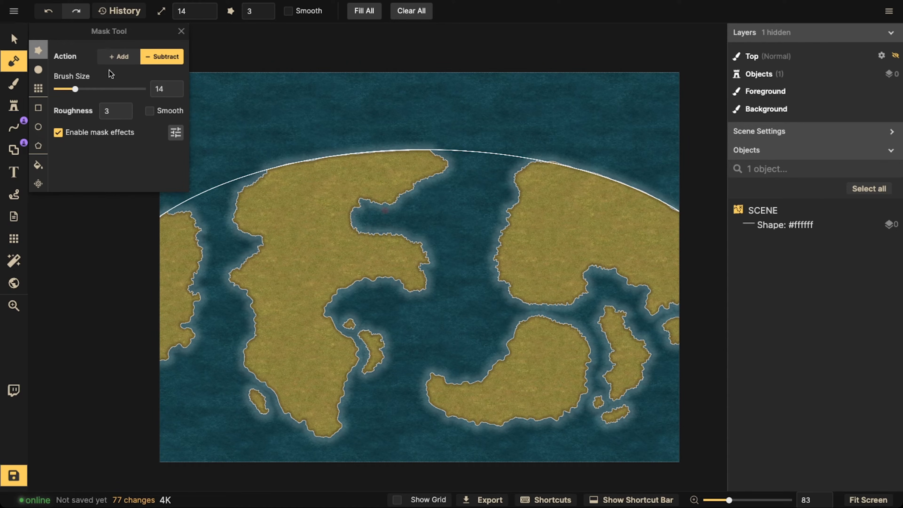
Step: Scatter tiny islets around the small island off the western continent's southeast coast, adding land with the rough brush at size 4
left_click_drag(76, 90, 60, 90)
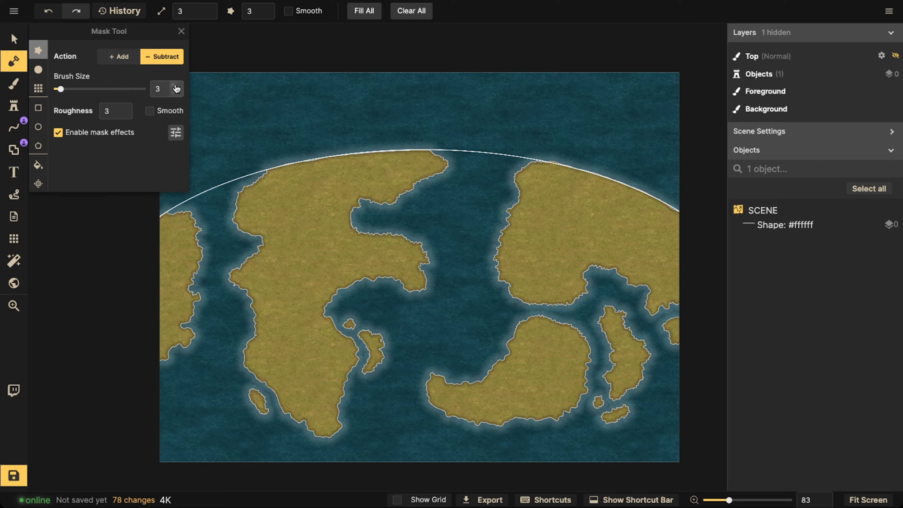
left_click(118, 57)
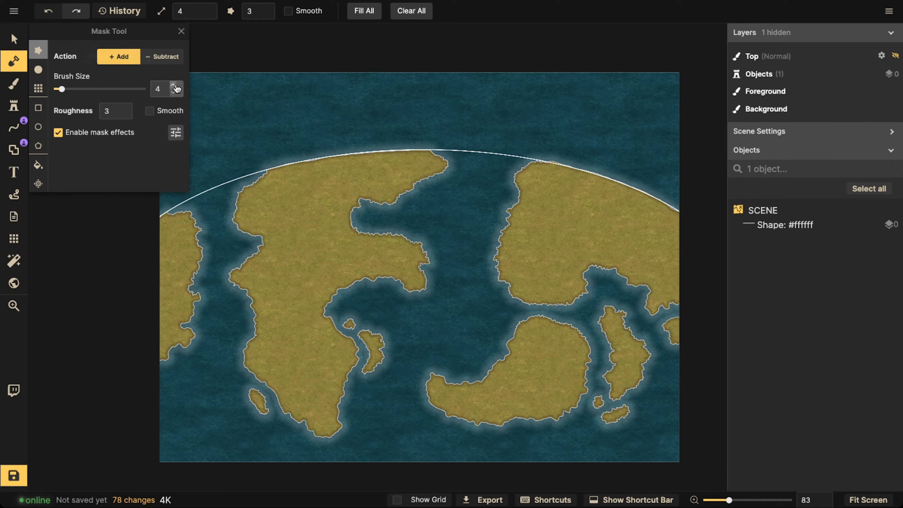
left_click(177, 86)
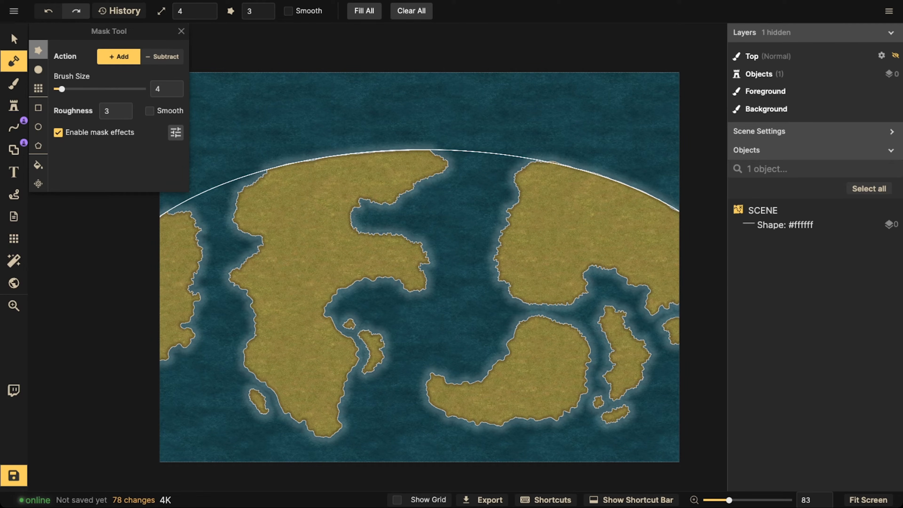
left_click(359, 321)
left_click(365, 325)
left_click(369, 320)
left_click(371, 323)
left_click(370, 325)
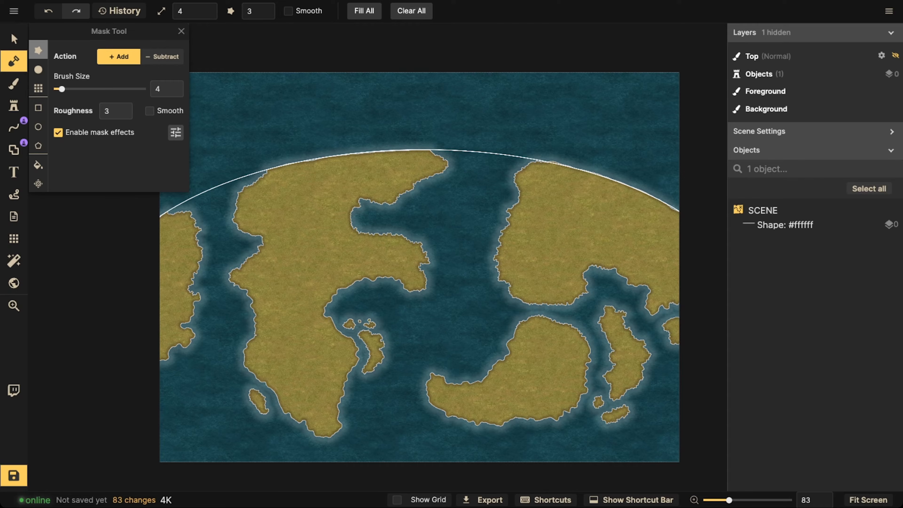
left_click(362, 319)
left_click(359, 315)
left_click(350, 315)
left_click(346, 313)
Step: Add small islets beside the southwestern offshore island and around the islands at the southeastern tip
left_click(277, 420)
left_click(285, 422)
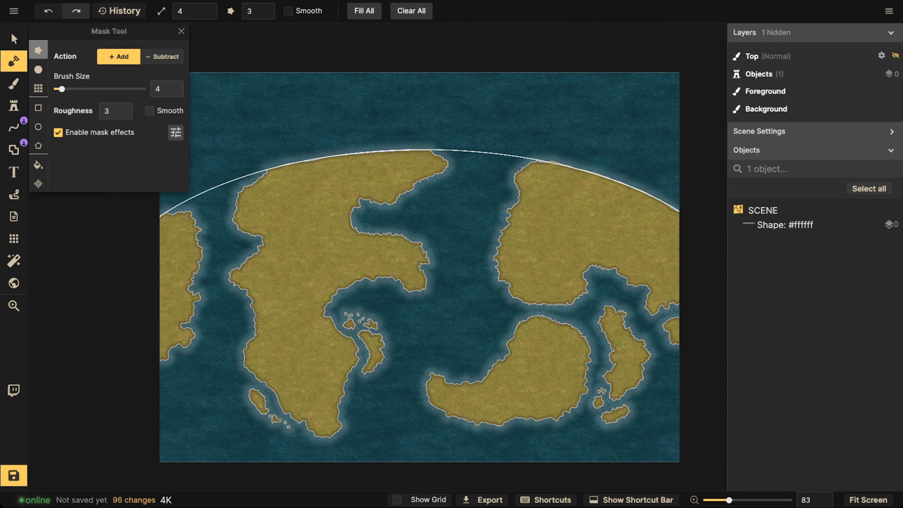
left_click(600, 388)
left_click(604, 390)
left_click(634, 403)
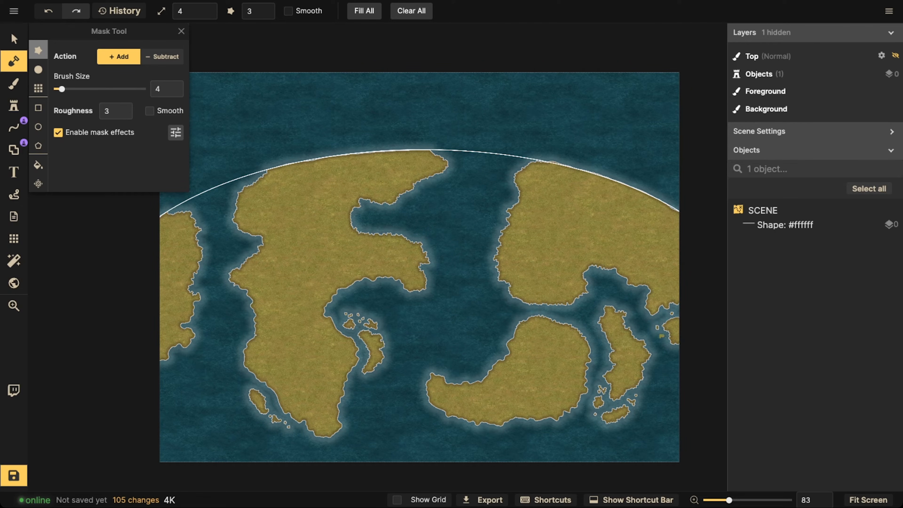
Step: Add small islets beside the island at the eastern map edge and at the mouth of the strait above the southern landmass
left_click(659, 340)
left_click(663, 347)
left_click(582, 301)
left_click(581, 307)
left_click(576, 303)
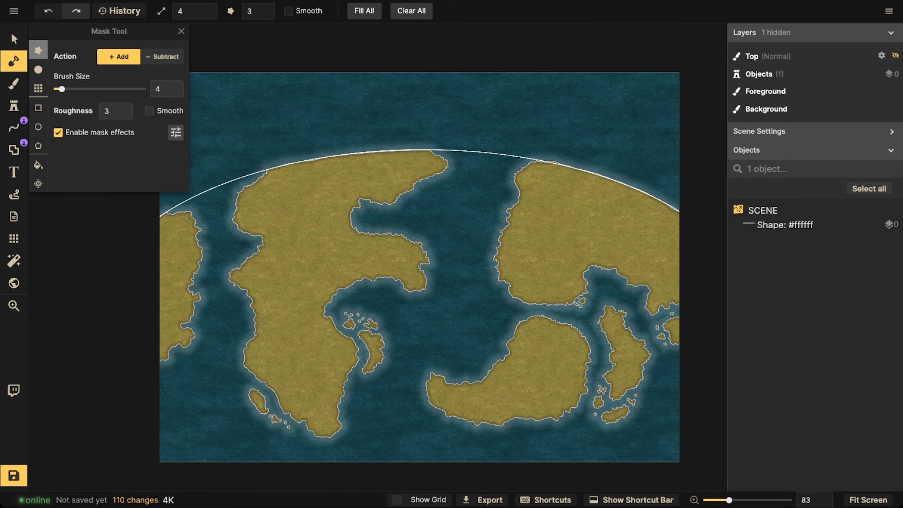
left_click(590, 274)
Step: Add small islets along the far western coast and north of the central sea's peninsula, then return to the Select tool
left_click(196, 324)
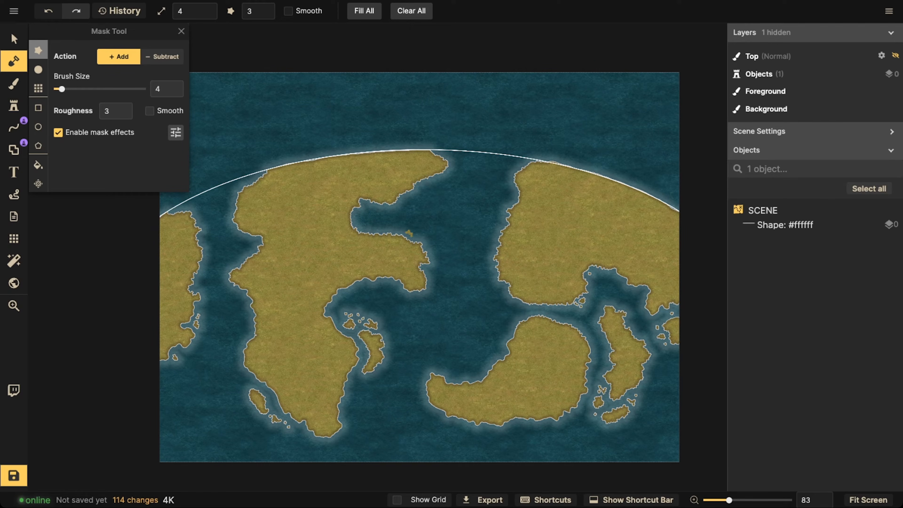
left_click(412, 234)
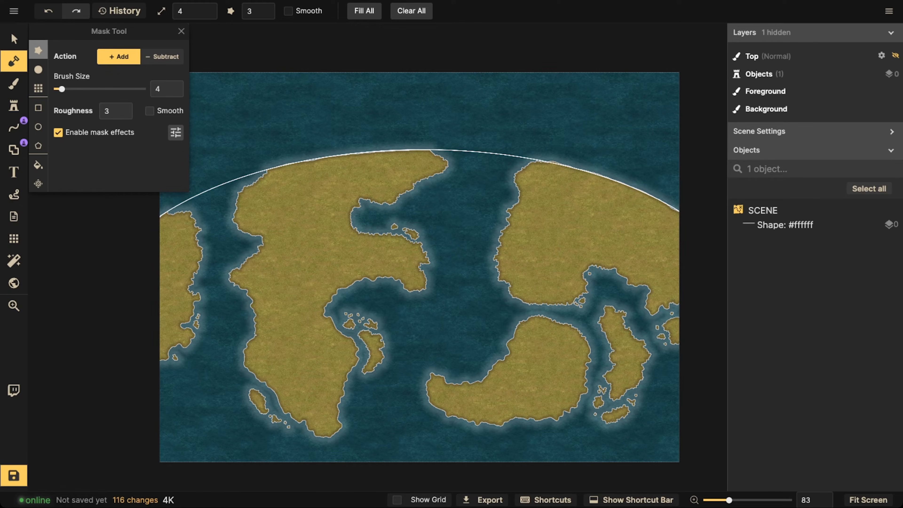
left_click(417, 231)
left_click(14, 39)
scroll(391, 255, "down", 3)
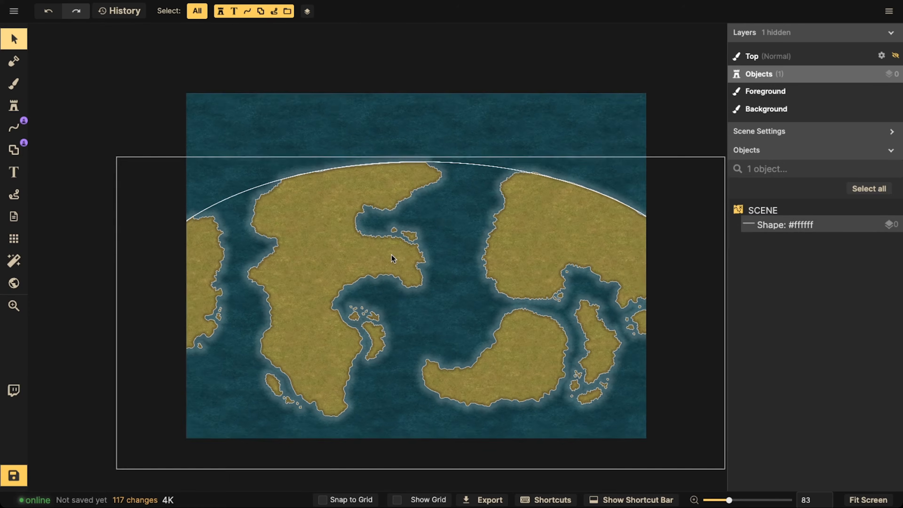
Step: Lock the white ellipse line so it cannot be selected on the canvas, and save the map
left_click(348, 261)
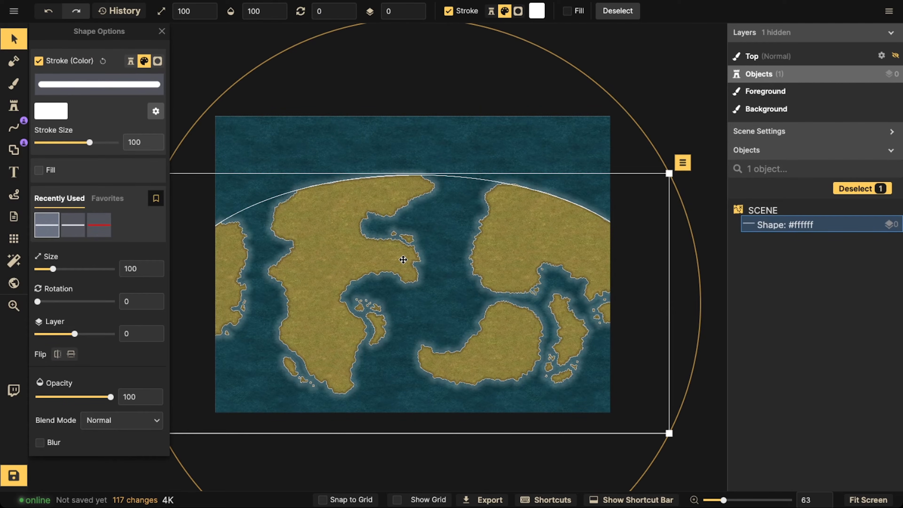
key("l")
left_click(429, 255)
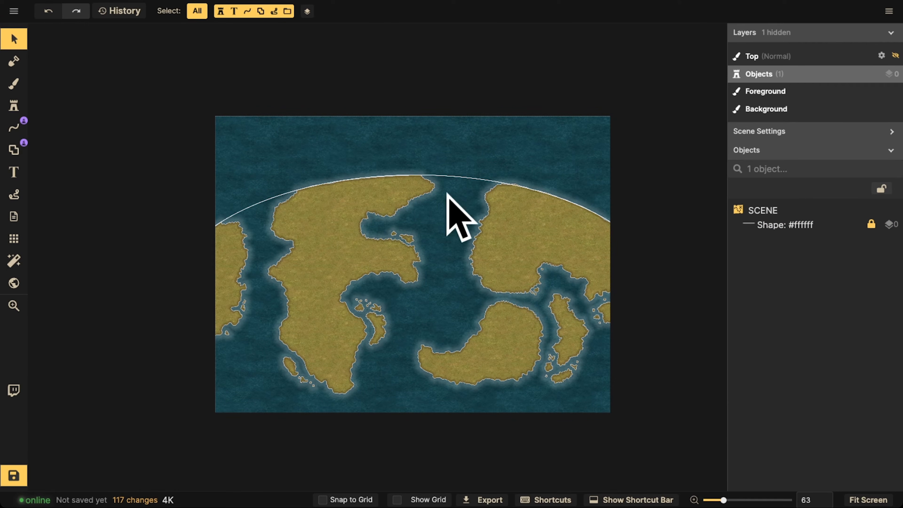
left_click_drag(186, 144, 356, 281)
left_click_drag(206, 108, 558, 416)
left_click_drag(210, 73, 587, 379)
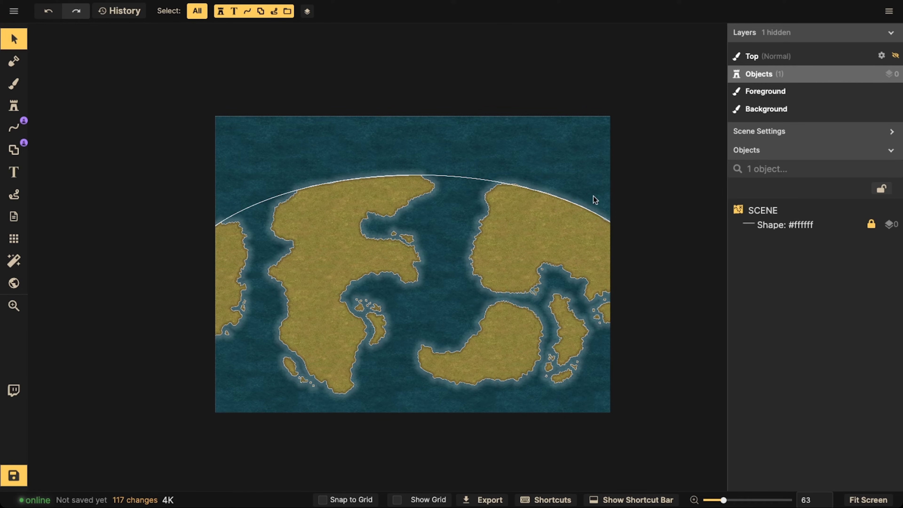
left_click(14, 475)
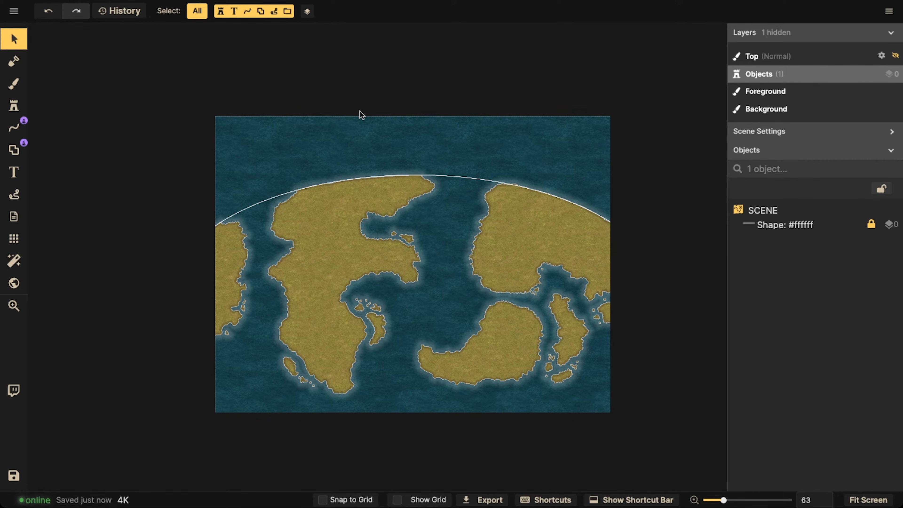
Step: Load the dark blue starry space texture from the Sci-Fi Battlemaps catalog into the Brush tool
scroll(290, 138, "up", 3)
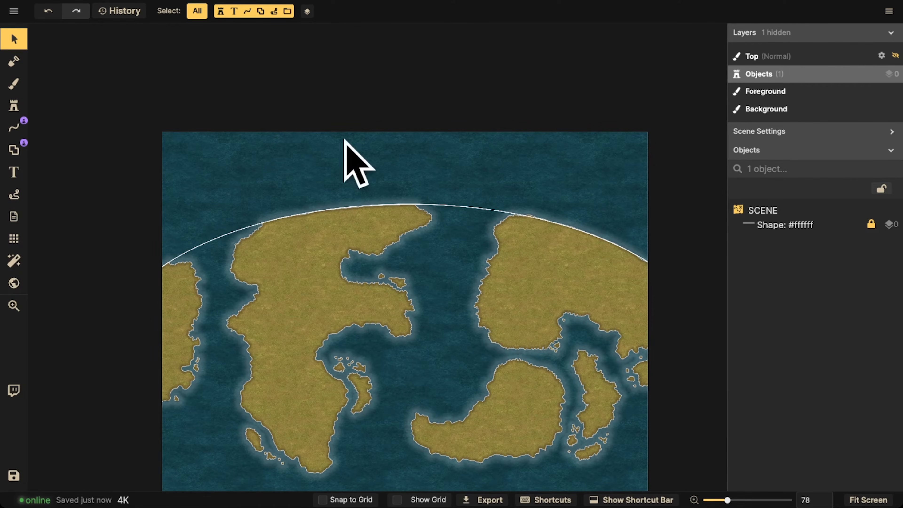
left_click(12, 84)
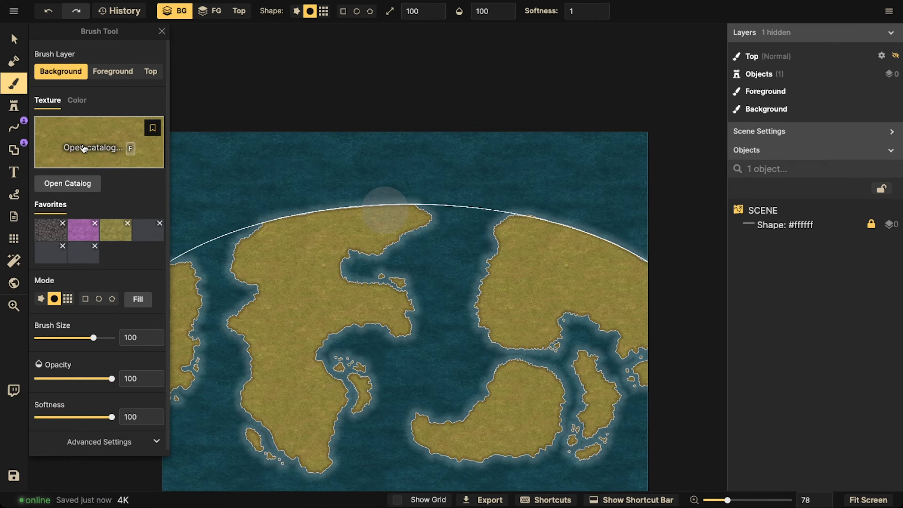
left_click(76, 180)
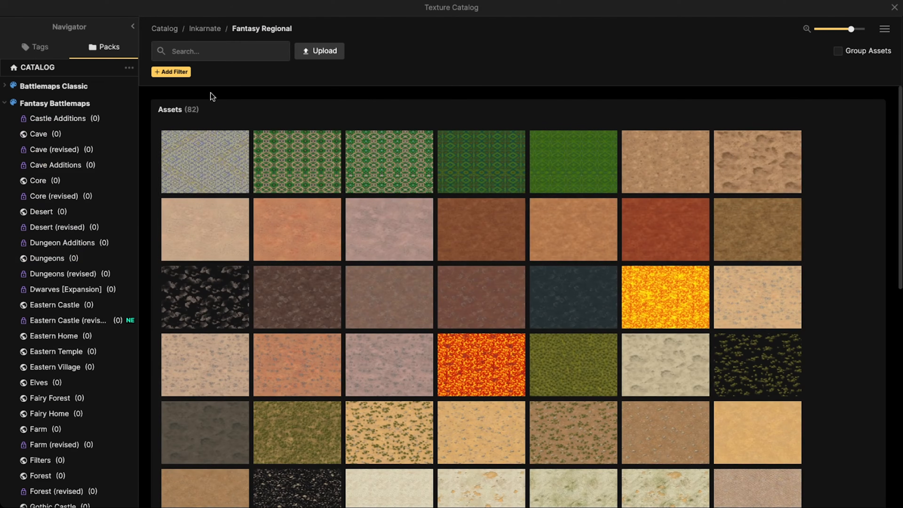
left_click(4, 105)
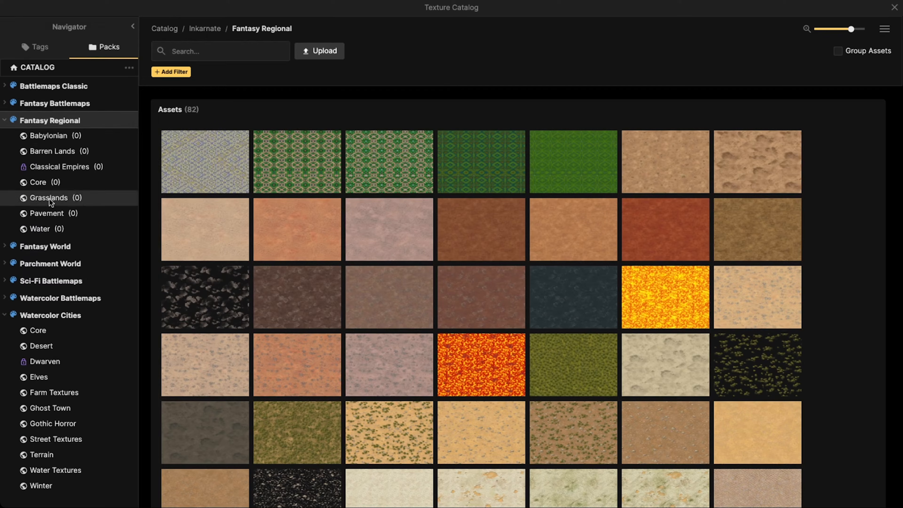
left_click(33, 285)
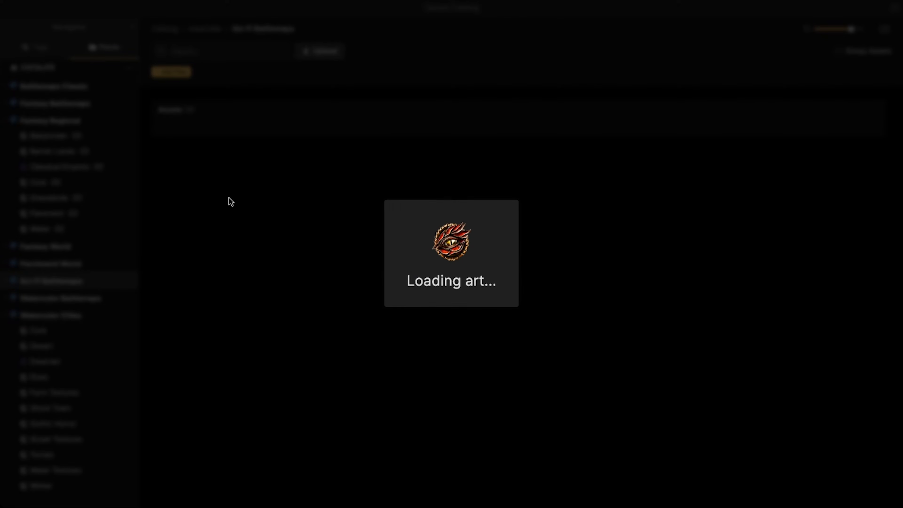
scroll(410, 253, "down", 20)
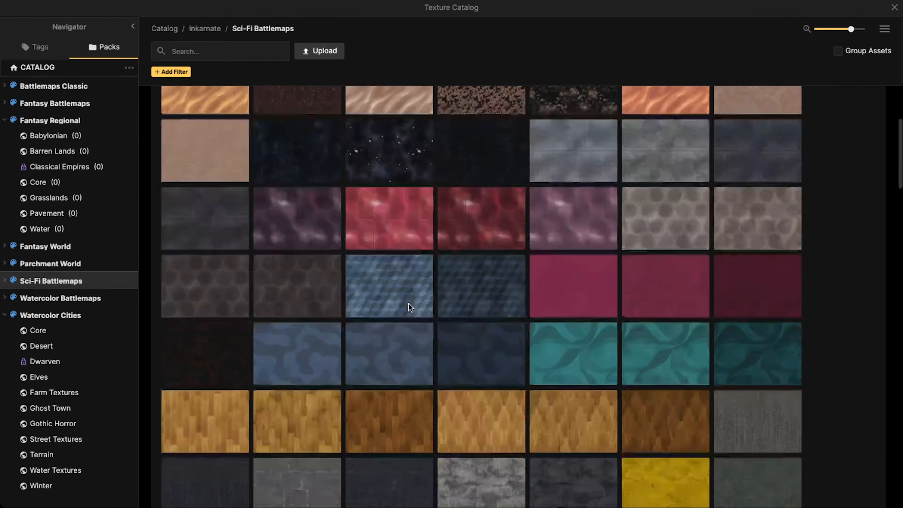
scroll(409, 303, "down", 15)
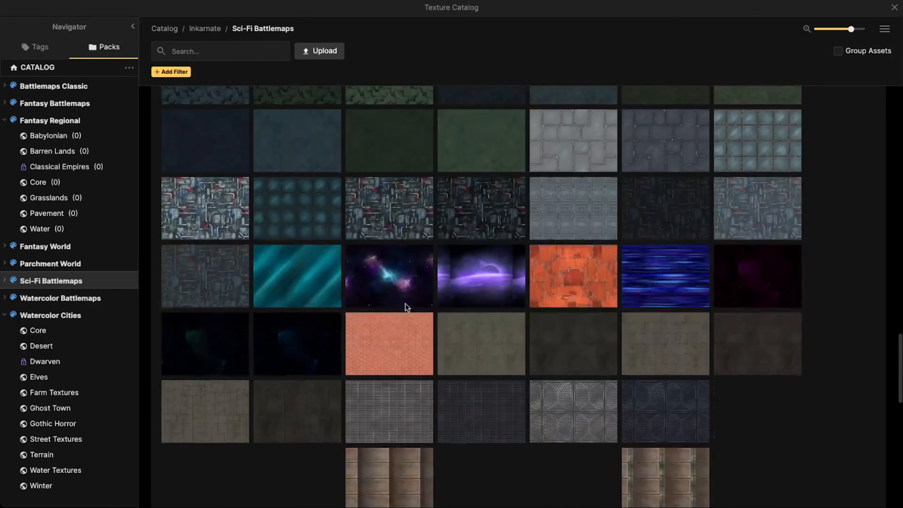
scroll(441, 298, "up", 6)
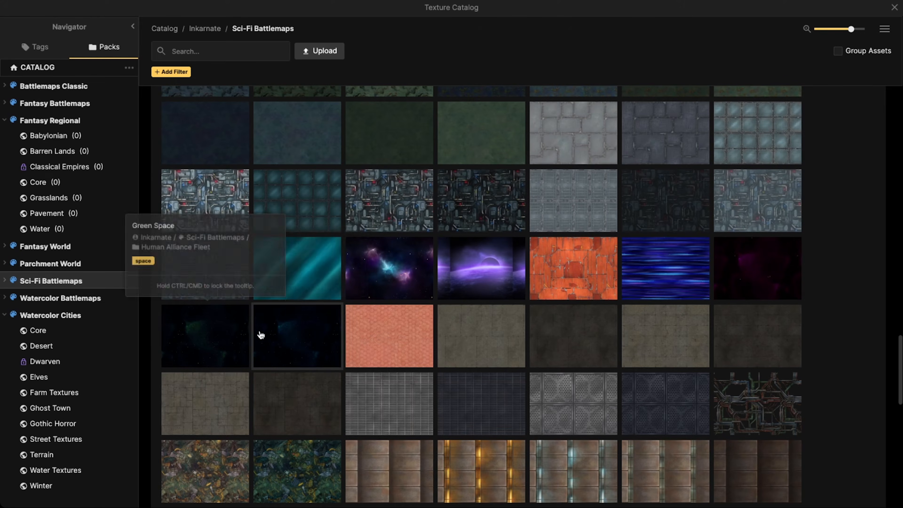
left_click(285, 336)
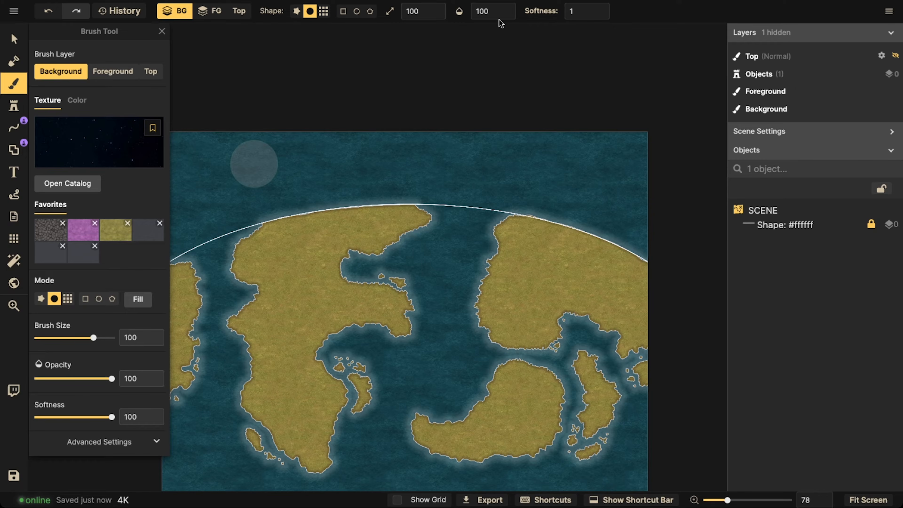
Step: Set the brush softness to 0 and paint the starry texture on the Background layer above the horizon line
left_click(579, 12)
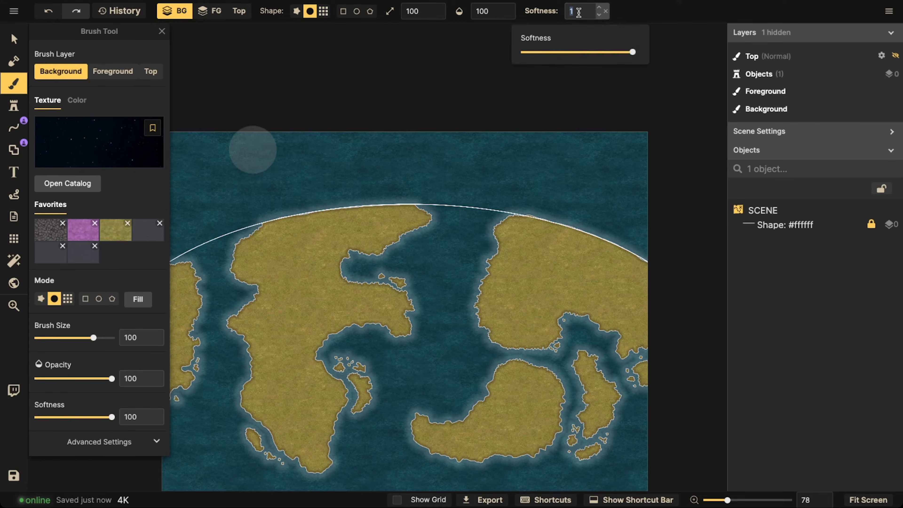
type("0")
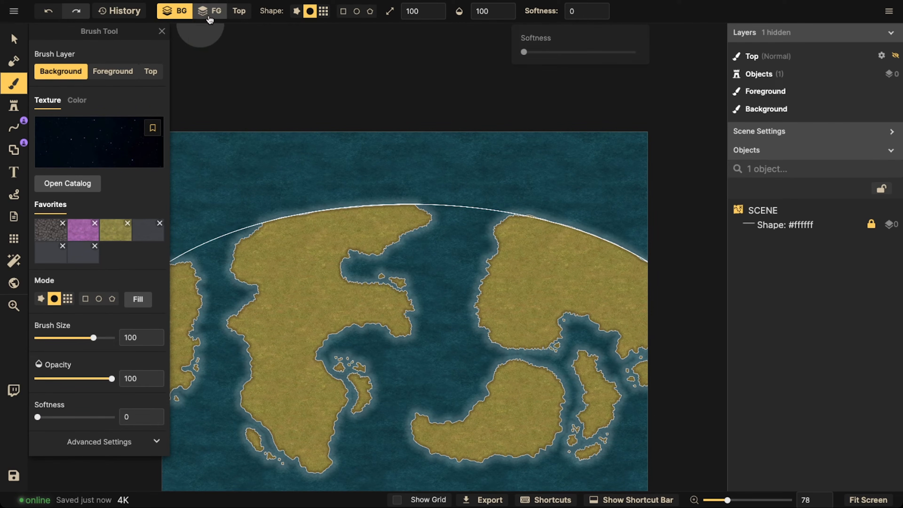
left_click(209, 11)
left_click(176, 15)
mouse_move(192, 153)
left_mouse_down()
mouse_move(470, 137)
mouse_move(605, 147)
mouse_move(338, 146)
mouse_move(374, 141)
mouse_move(313, 202)
mouse_move(334, 219)
mouse_move(322, 236)
mouse_move(440, 192)
mouse_move(313, 129)
mouse_move(498, 157)
mouse_move(488, 186)
mouse_move(647, 178)
mouse_move(704, 190)
left_mouse_up()
Step: Extend the starry texture across the remaining sky, down to the horizon line's eastern end
key("space")
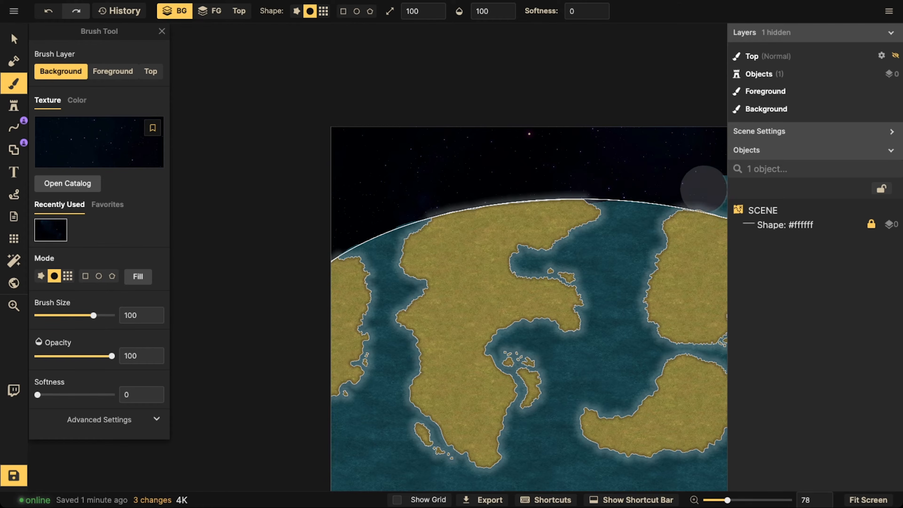
key("space")
left_click_drag(557, 168, 497, 162)
key("space")
mouse_move(651, 190)
left_mouse_down()
mouse_move(448, 155)
mouse_move(478, 161)
mouse_move(506, 133)
mouse_move(557, 177)
mouse_move(551, 198)
mouse_move(495, 175)
left_mouse_up()
key("space")
left_click_drag(473, 181, 609, 201)
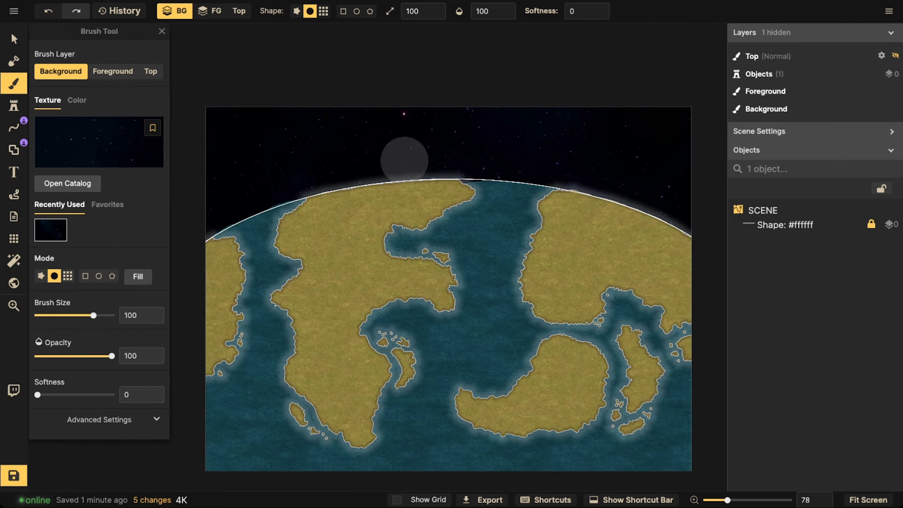
left_click_drag(404, 160, 480, 160)
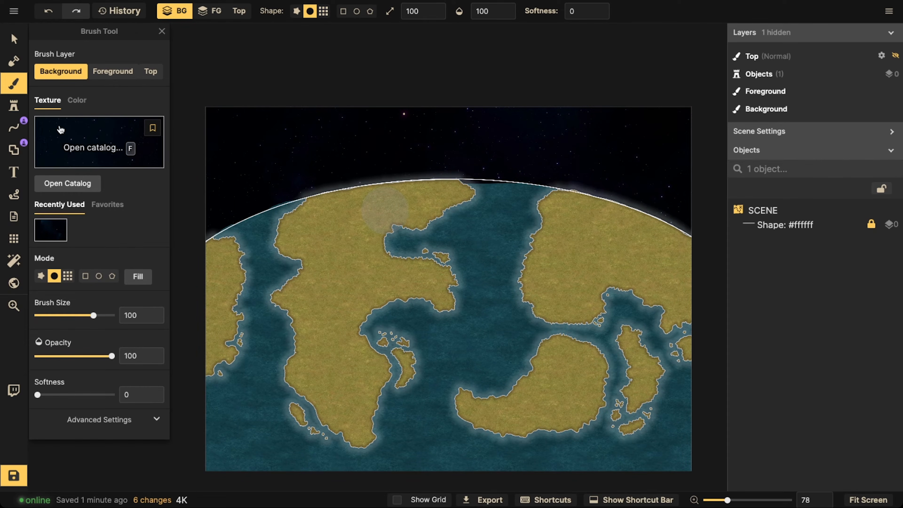
Step: Search the Fantasy Regional textures for "water" and load the dark teal water texture into the brush
left_click(122, 147)
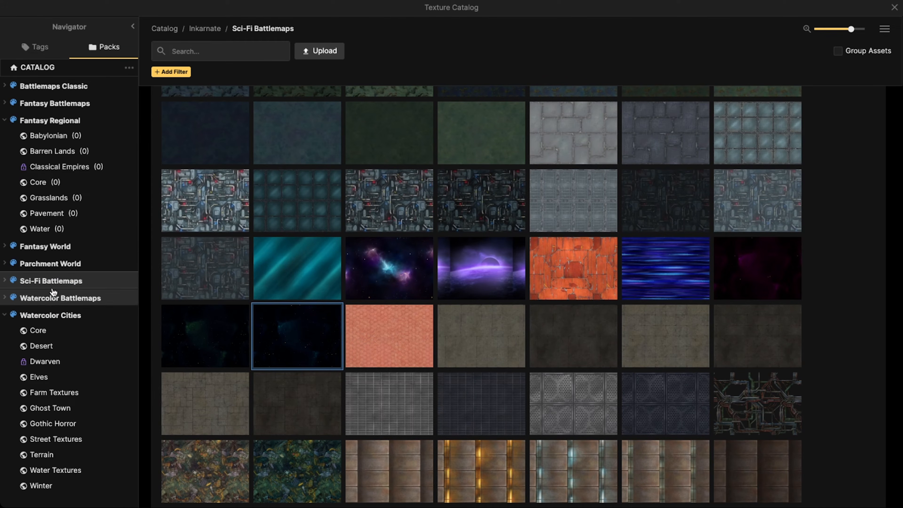
left_click(50, 120)
scroll(295, 178, "down", 5)
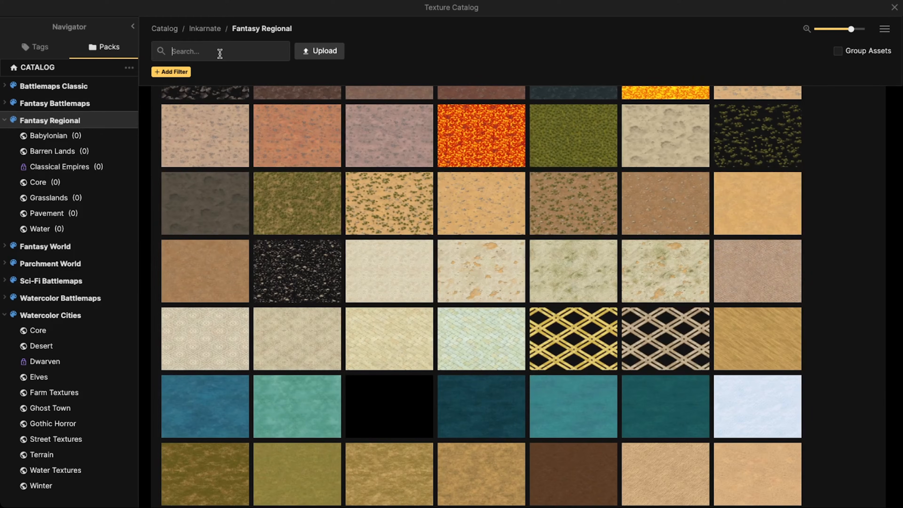
type("water")
key("Return")
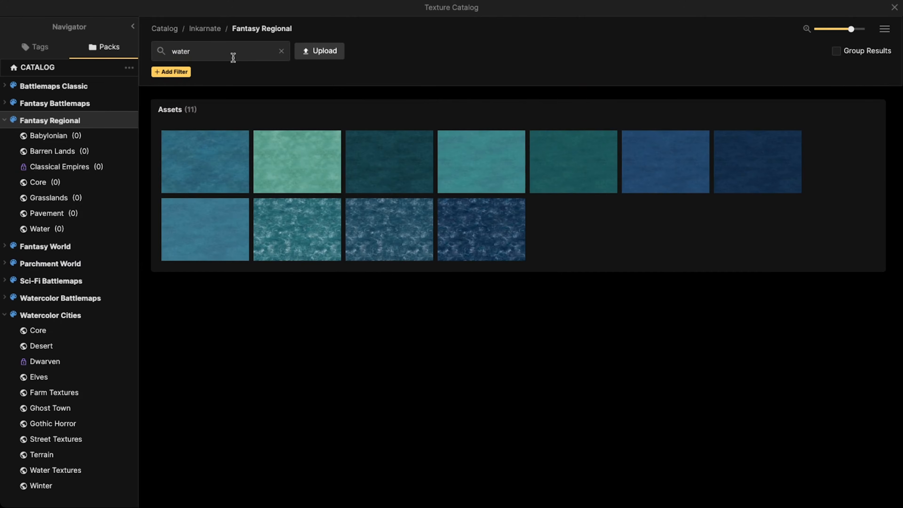
left_click(365, 143)
Step: Reduce the brush size to 50 and paint water up to the horizon line between the two northern continents
mouse_move(504, 207)
left_mouse_down()
mouse_move(521, 233)
mouse_move(445, 236)
left_mouse_up()
scroll(445, 236, "up", 5)
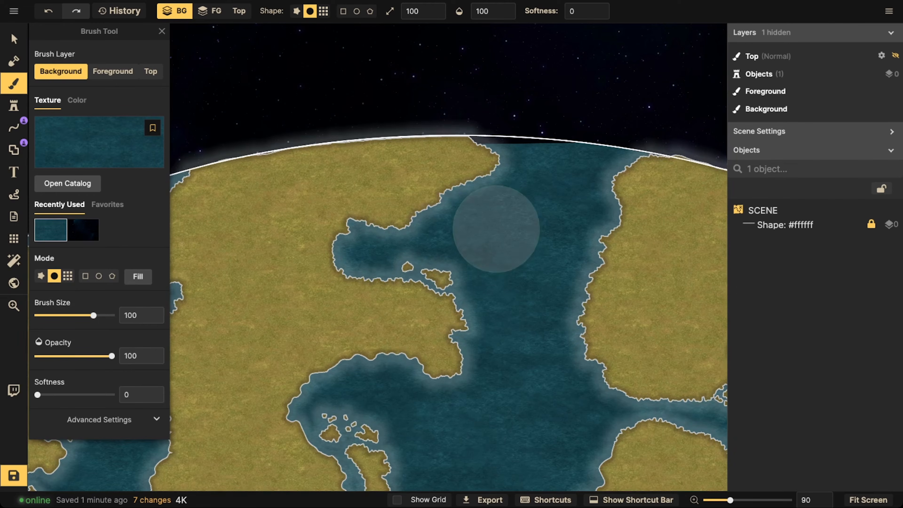
key("bracketleft")
key("bracketleft")
key("bracketleft")
key("bracketleft")
key("bracketleft")
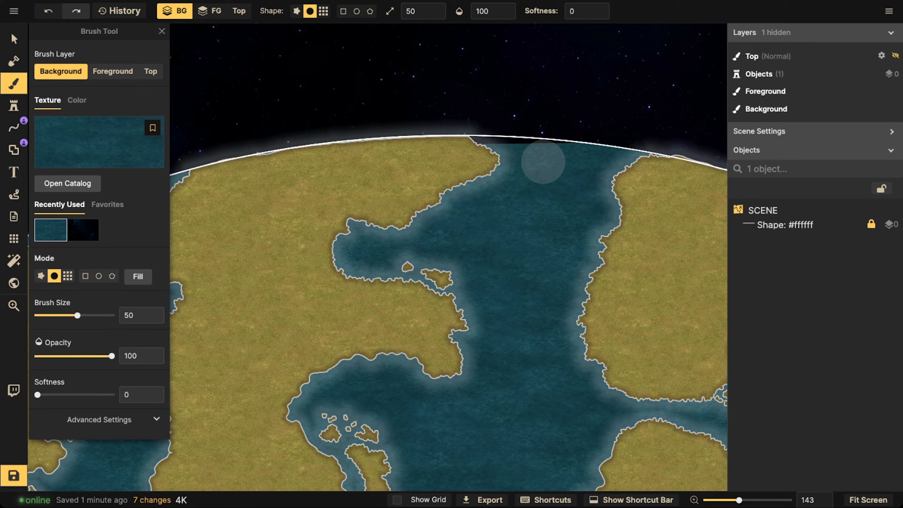
left_click_drag(542, 161, 474, 155)
mouse_move(243, 195)
left_mouse_down()
mouse_move(516, 192)
mouse_move(563, 176)
left_mouse_up()
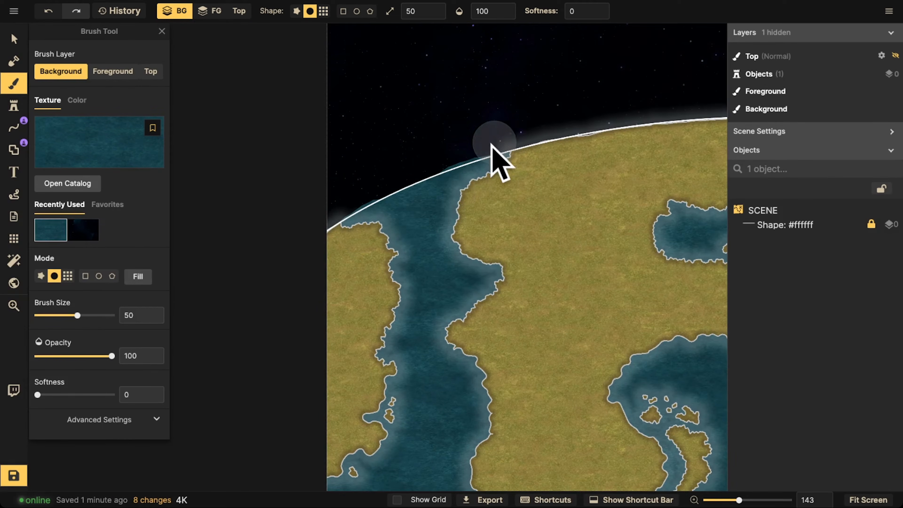
Step: Switch back to the starry texture and touch up the sky just outside the horizon line from west to east
left_click(95, 228)
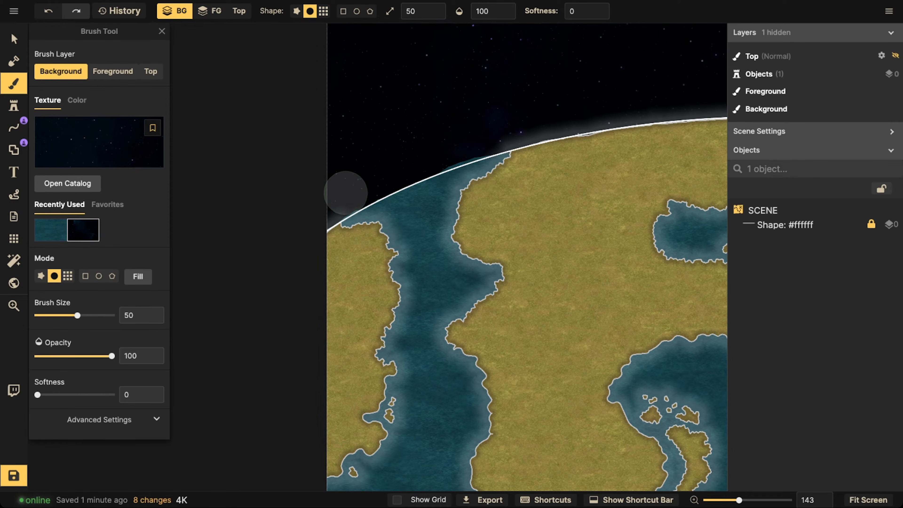
left_click(348, 191)
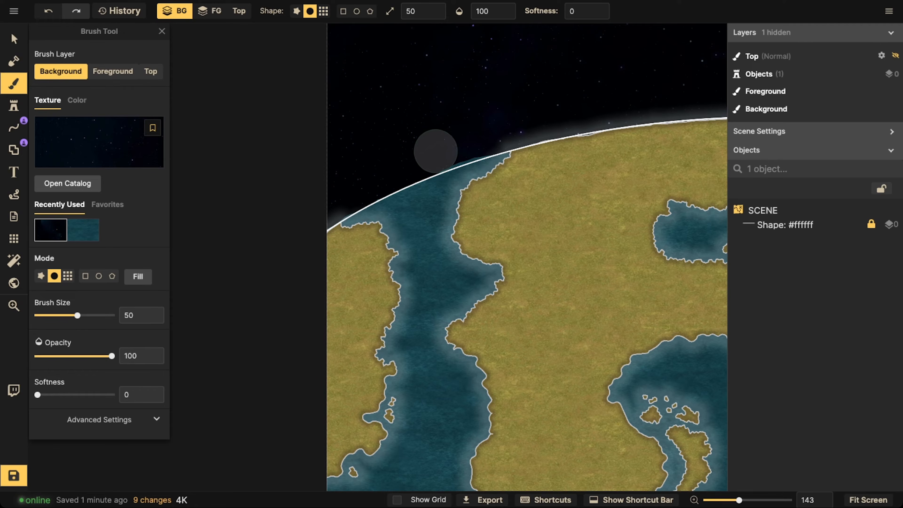
mouse_move(458, 144)
left_mouse_down()
mouse_move(485, 134)
mouse_move(436, 146)
left_mouse_up()
key("space")
left_click_drag(588, 141, 341, 142)
left_click_drag(675, 149, 508, 117)
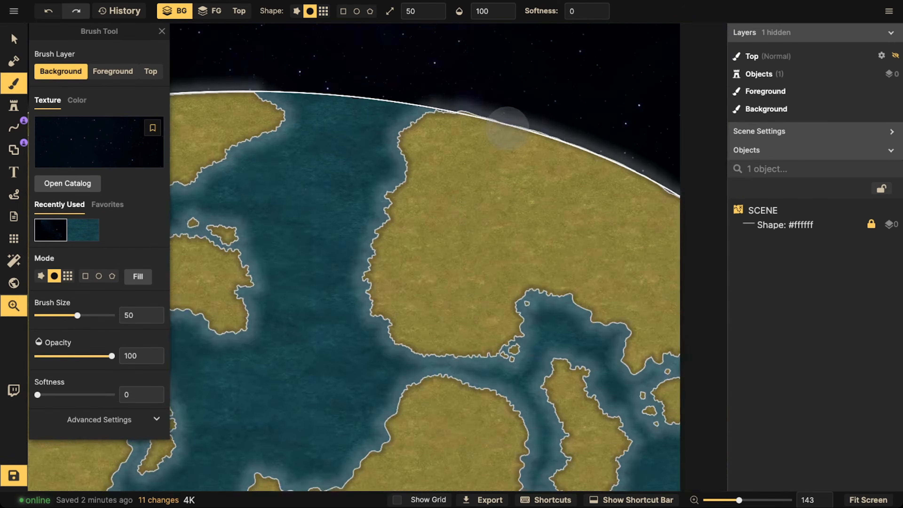
mouse_move(468, 93)
left_mouse_down()
mouse_move(457, 85)
mouse_move(498, 98)
left_mouse_up()
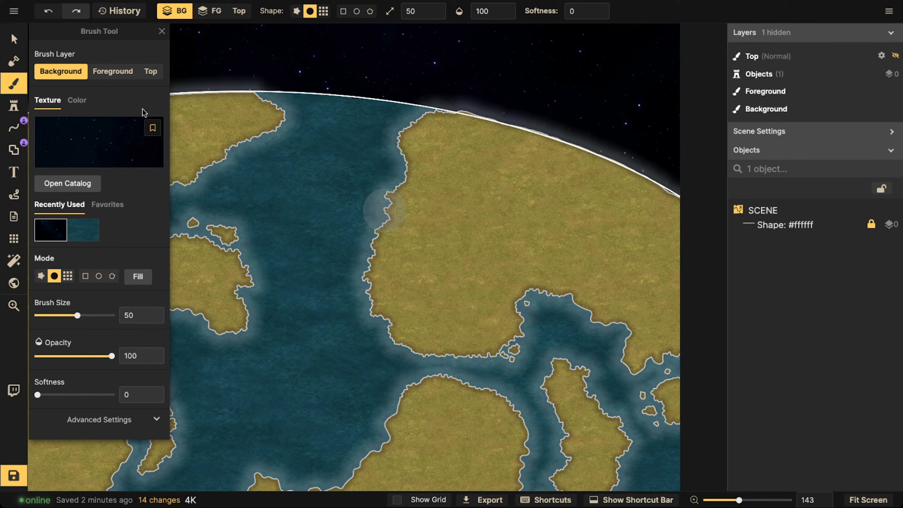
Step: Subtract the land spilling over the horizon line at the eastern continent's northwest corner with the round mask brush at size 10
left_click(20, 67)
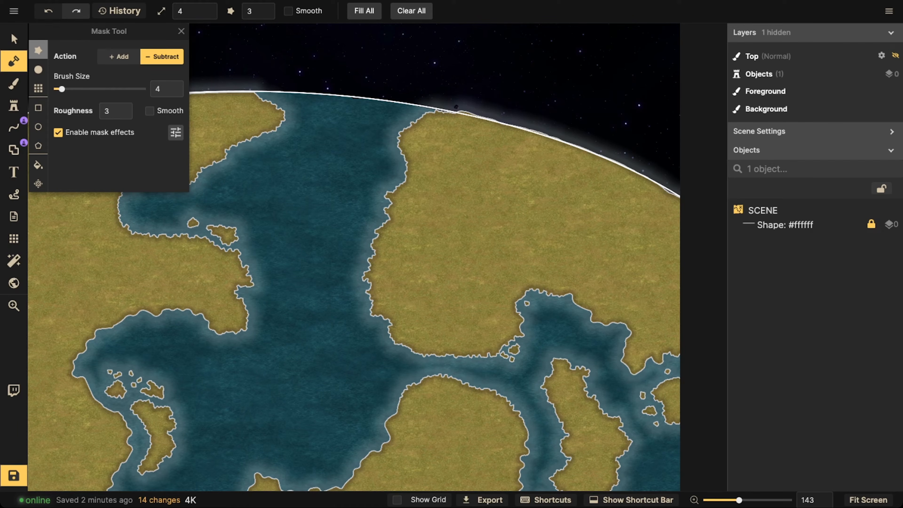
left_click_drag(476, 113, 491, 118)
left_click(43, 69)
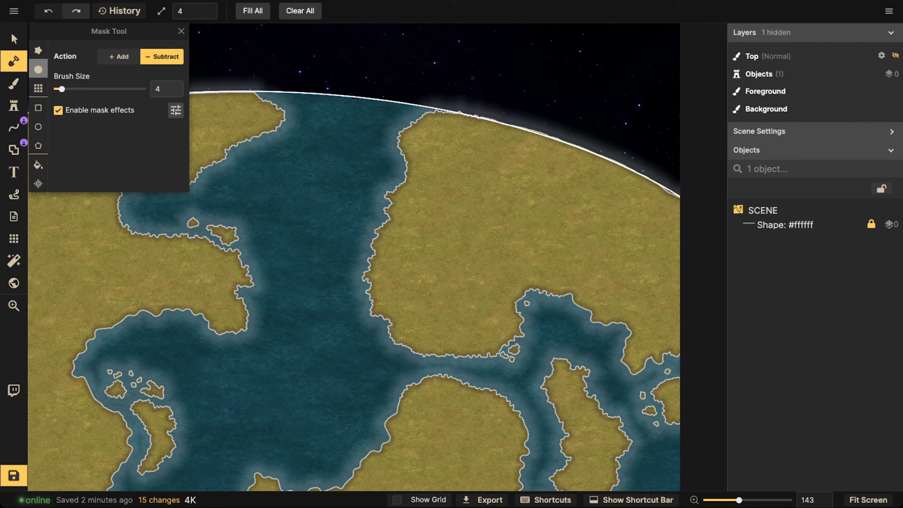
left_click(71, 89)
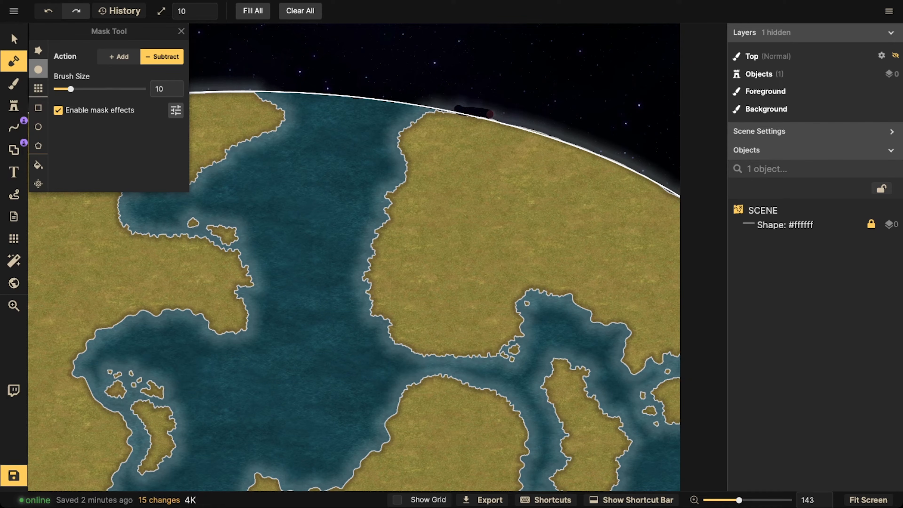
left_click_drag(490, 114, 494, 115)
Step: Add land up to the horizon line at the eastern continent's northern tip and subtract the spill farther east along the line
left_click(120, 57)
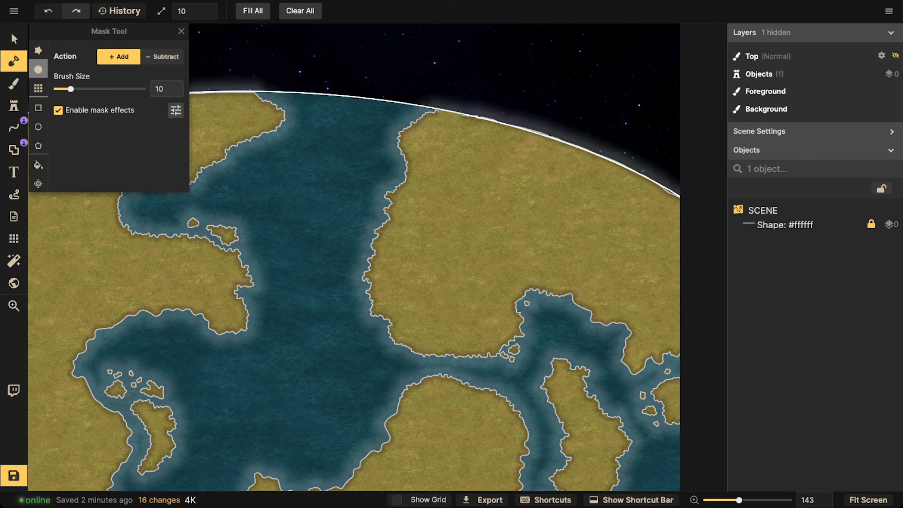
mouse_move(441, 112)
left_mouse_down()
mouse_move(498, 120)
mouse_move(356, 89)
left_mouse_up()
key("space")
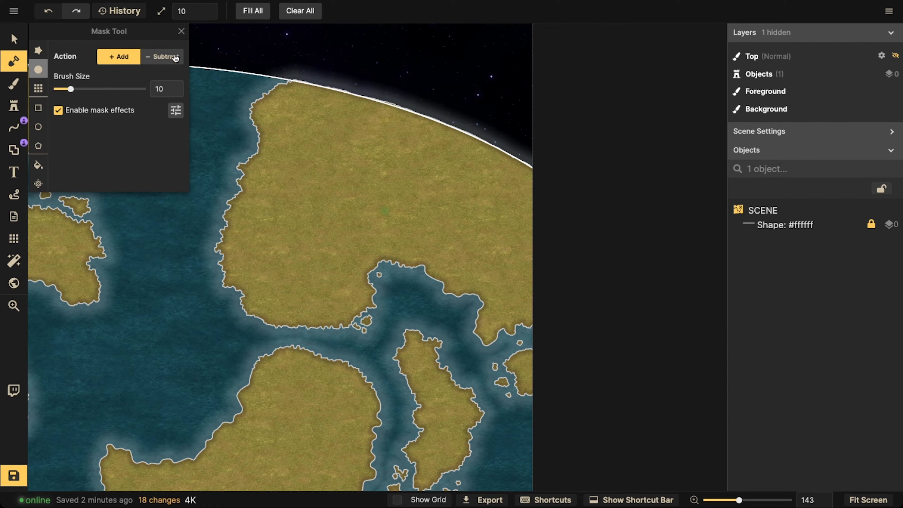
left_click(167, 57)
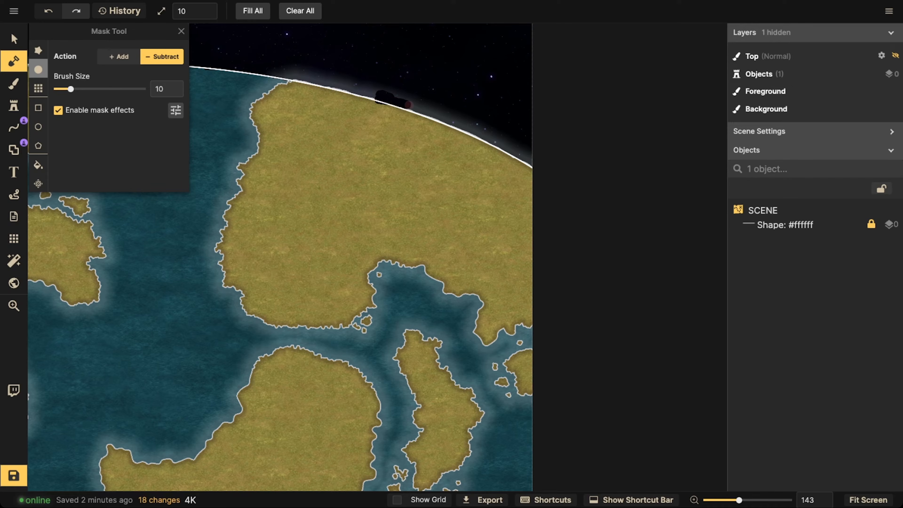
mouse_move(409, 104)
left_mouse_down()
mouse_move(406, 97)
mouse_move(459, 127)
left_mouse_up()
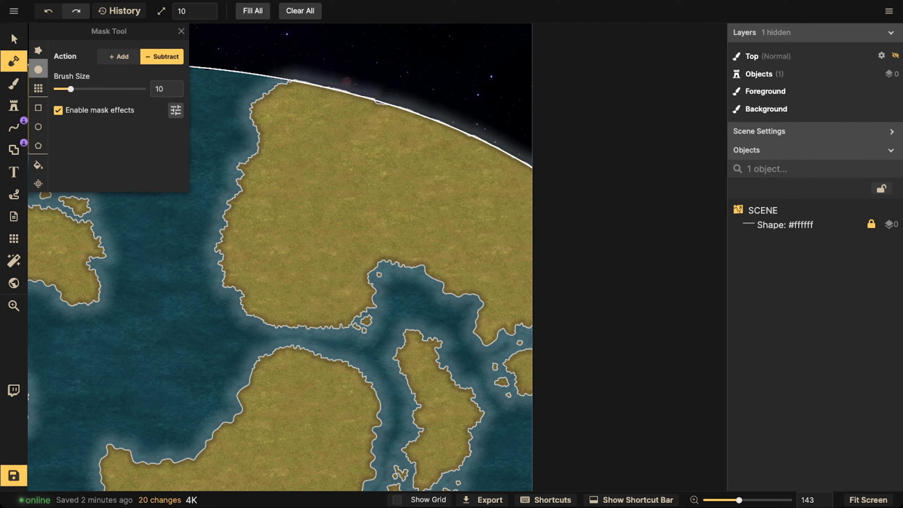
Step: Subtract the remaining land spill along the eastern continent's northern horizon line and add land back where it falls short of the line
left_click_drag(327, 82, 373, 98)
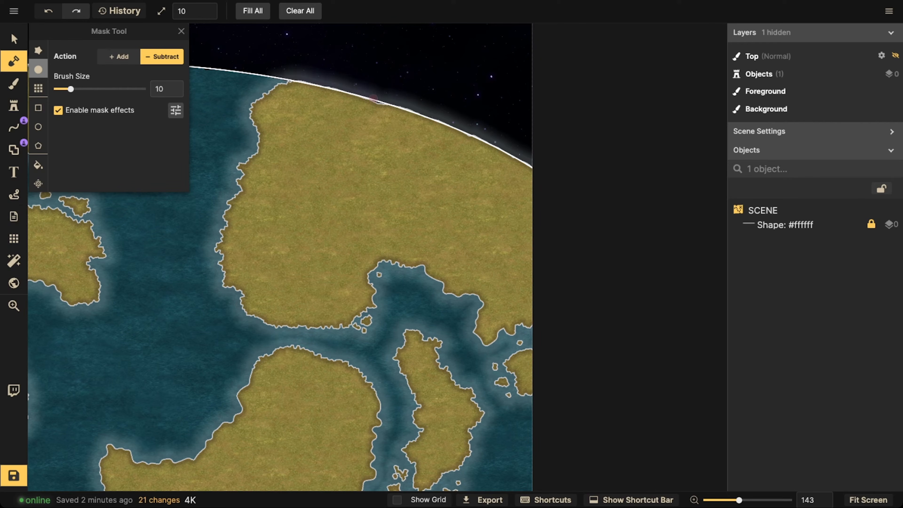
left_click(118, 56)
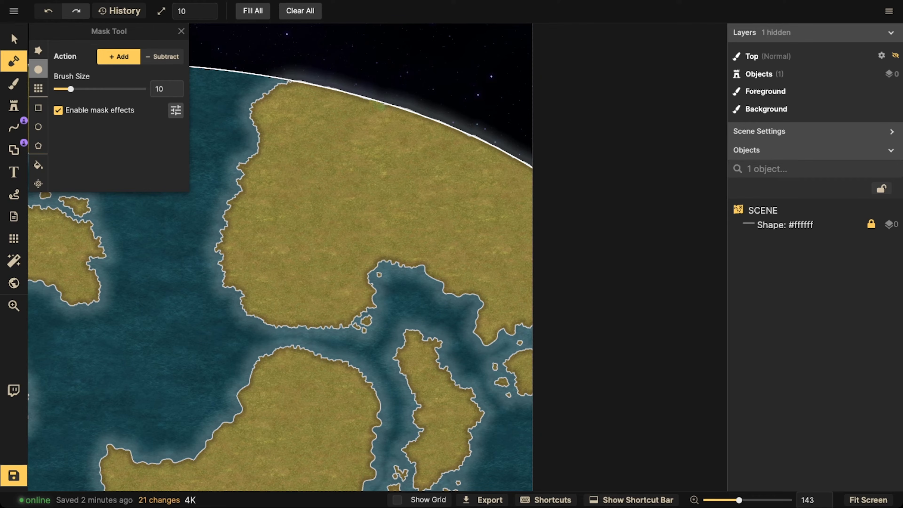
left_click_drag(369, 104, 362, 101)
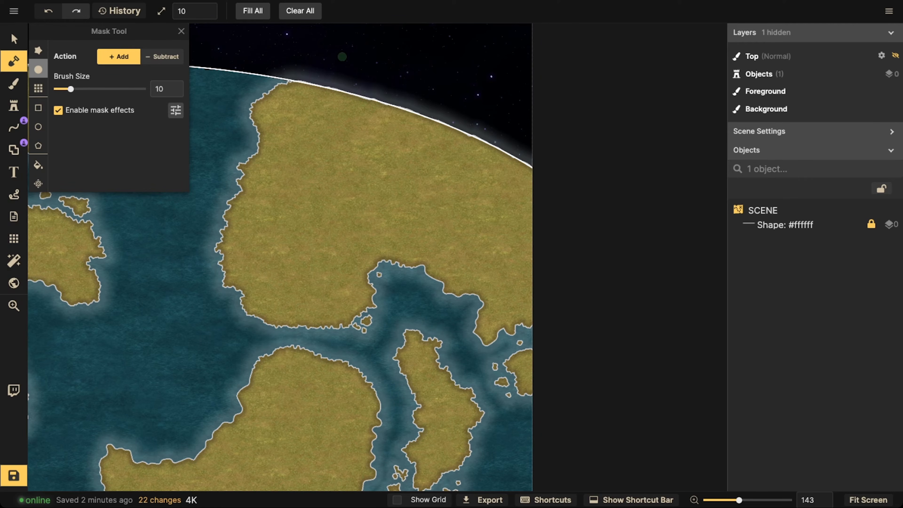
left_click(13, 38)
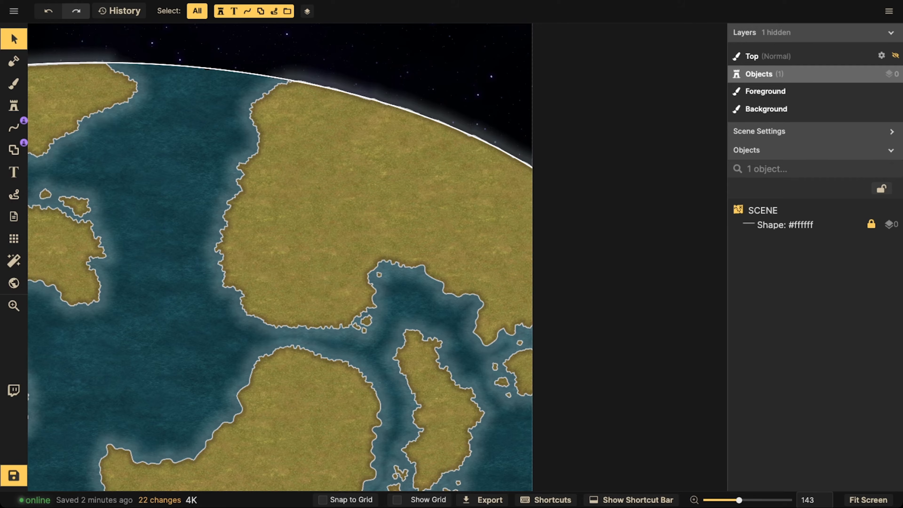
scroll(390, 80, "down", 6)
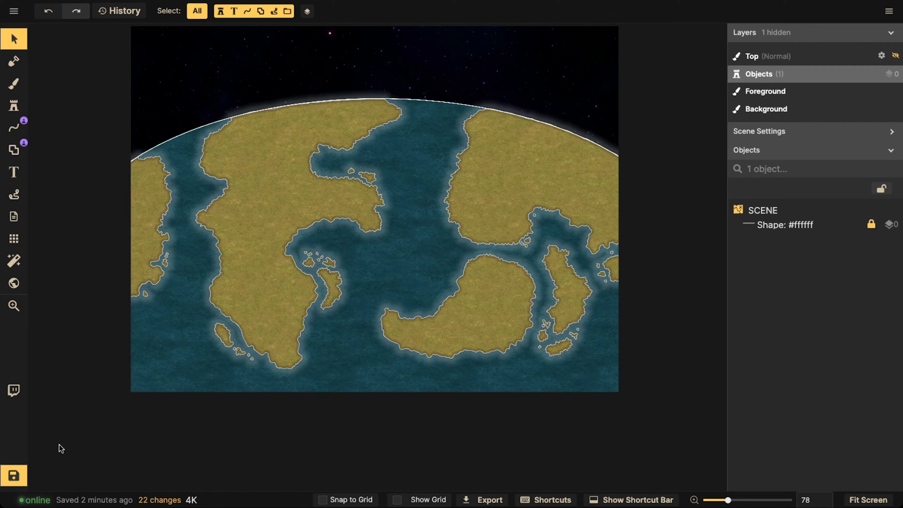
Step: Fill the whole foreground layer with the plain reddish-brown earth texture from the Fantasy Regional texture pack
left_click(14, 83)
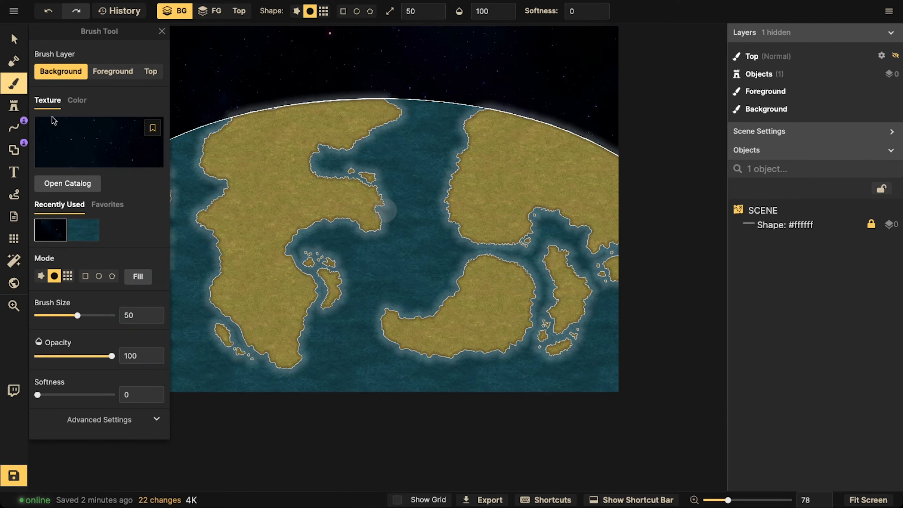
left_click(73, 123)
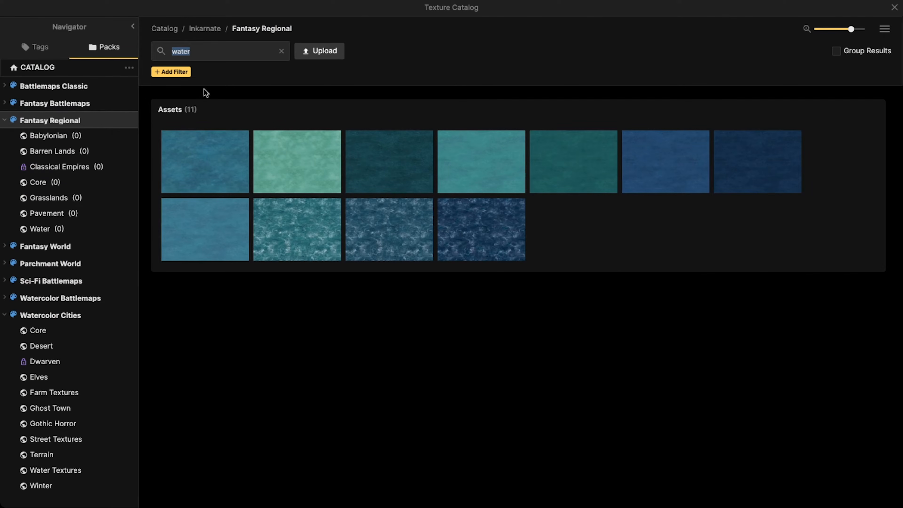
left_click(281, 51)
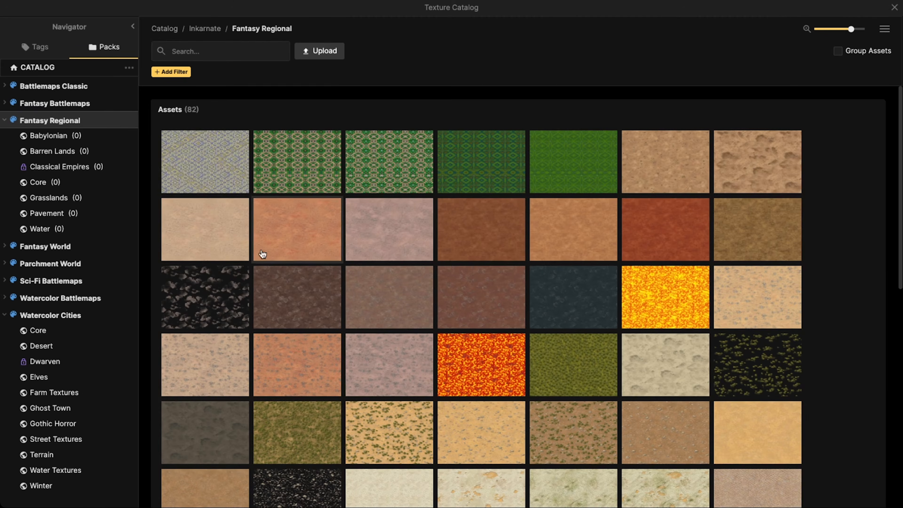
left_click(470, 220)
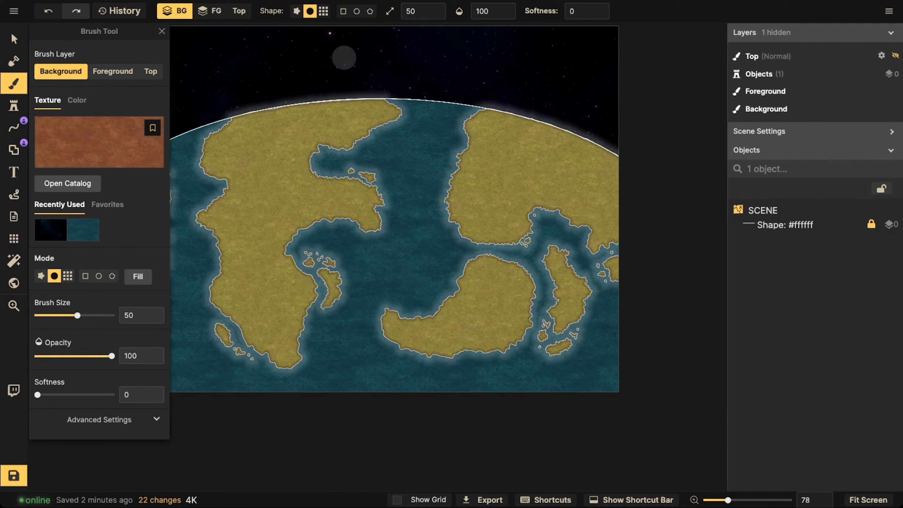
left_click(212, 10)
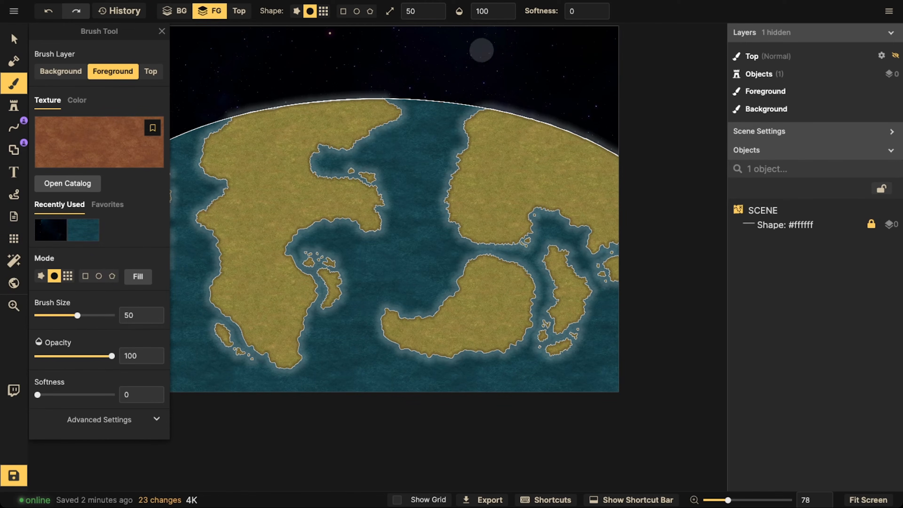
left_click(139, 282)
scroll(386, 209, "down", 2)
left_click_drag(304, 218, 375, 193)
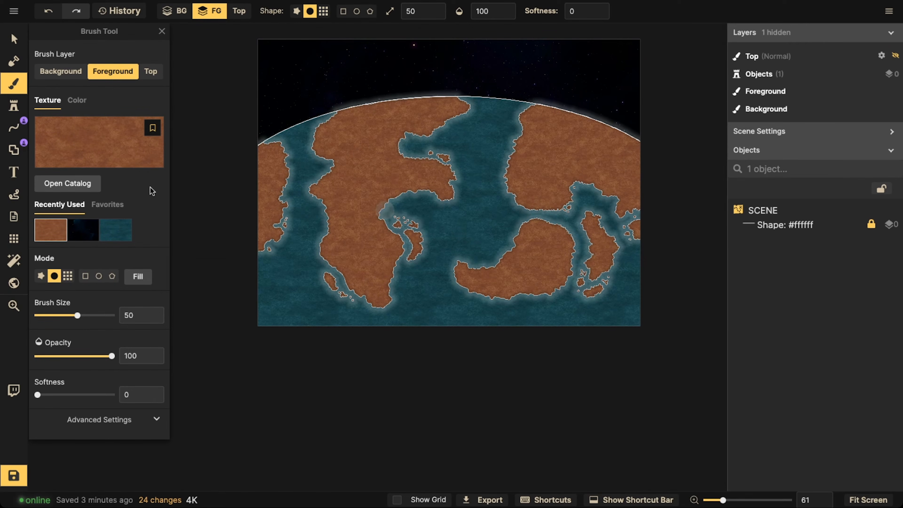
Step: Choose the olive-green grass texture for the foreground brush and set it to size 90, opacity 40 and full softness
left_click(86, 142)
scroll(413, 202, "down", 10)
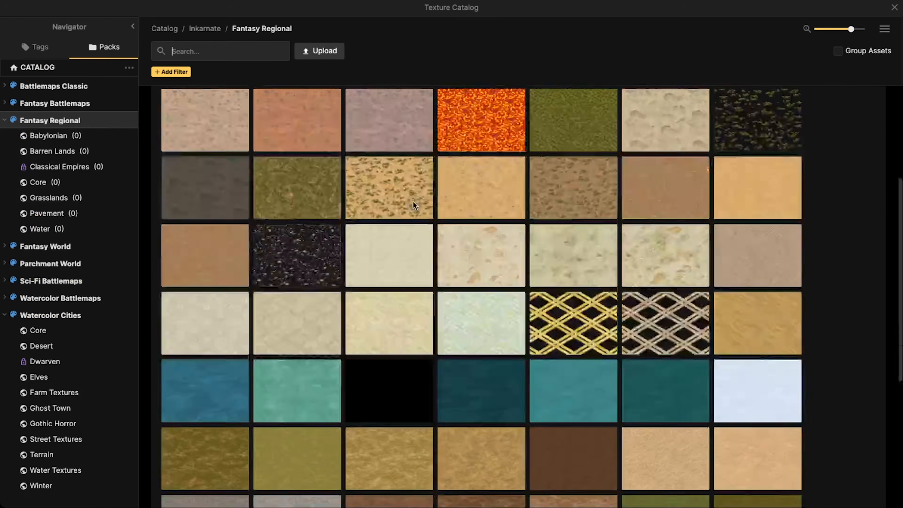
left_click(323, 246)
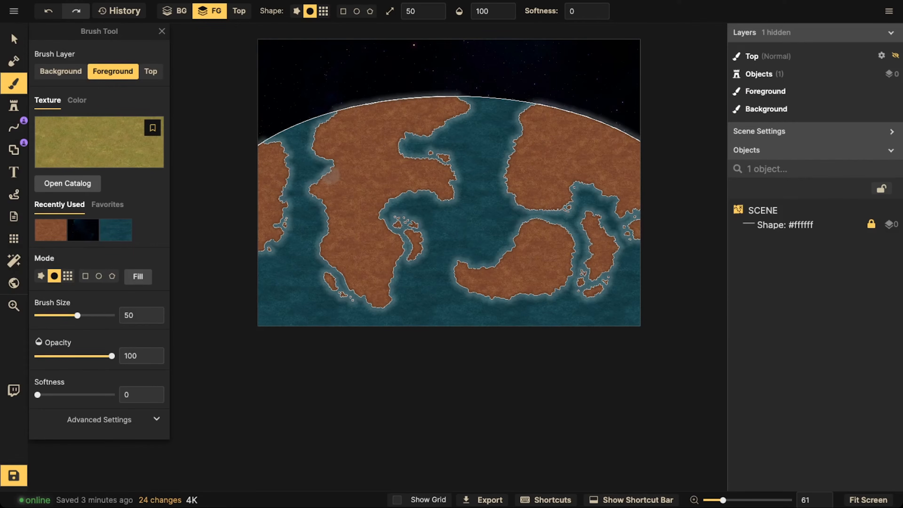
key("bracketright")
key("bracketright")
key("bracketright")
key("bracketright")
key("bracketright")
key("bracketright")
key("bracketright")
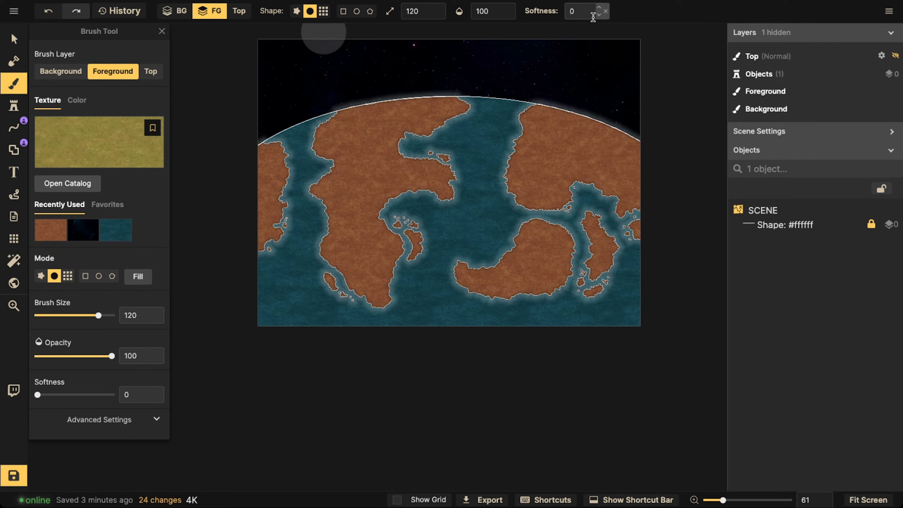
left_click(607, 12)
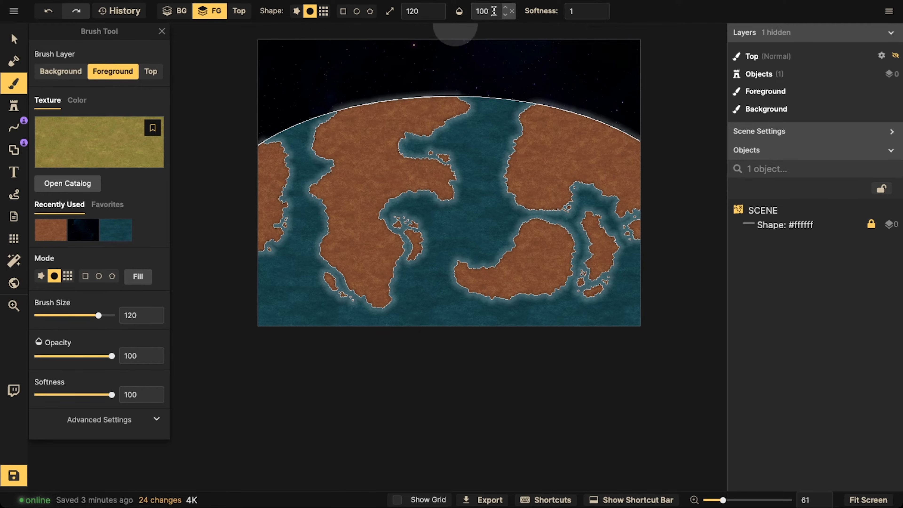
left_click(484, 13)
left_click_drag(480, 50, 476, 53)
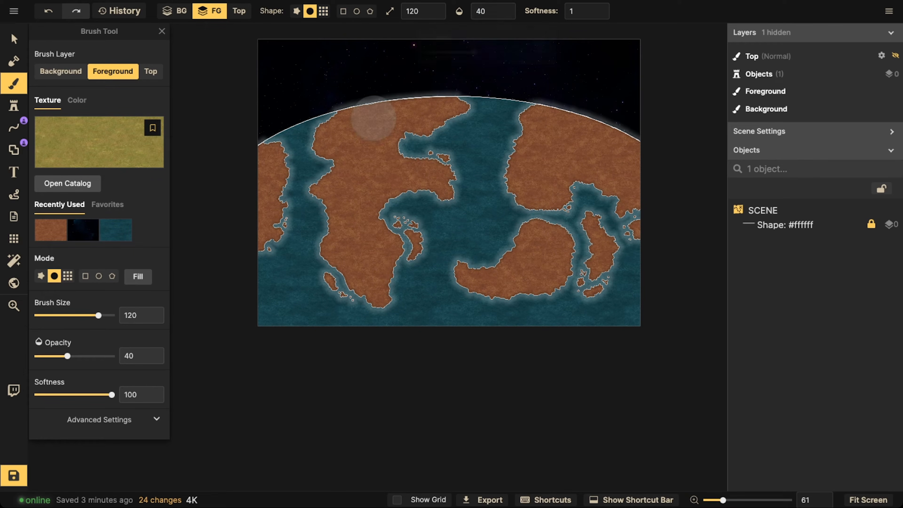
scroll(348, 137, "down", 1)
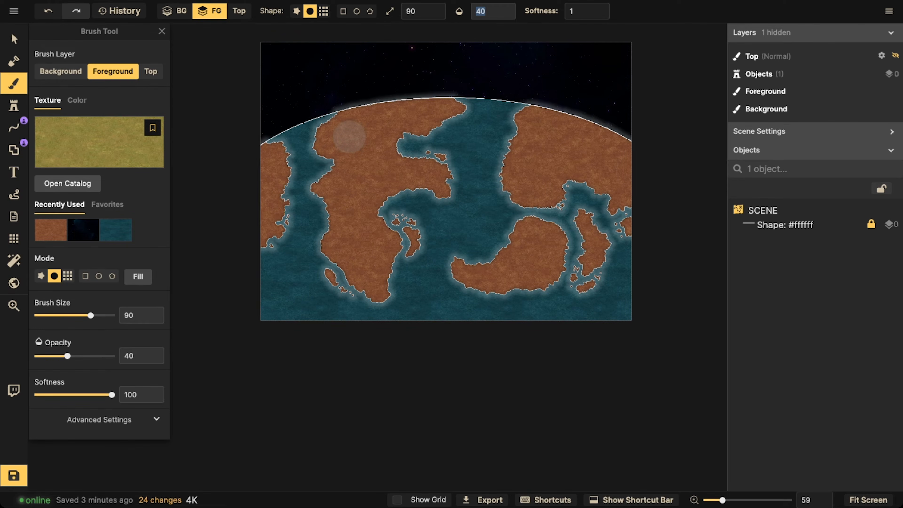
Step: Paint soft olive grass over the interior of the large western continent, leaving a reddish-brown rim along its coasts
mouse_move(342, 137)
left_mouse_down()
mouse_move(381, 117)
mouse_move(432, 113)
mouse_move(383, 126)
mouse_move(363, 169)
mouse_move(351, 156)
mouse_move(341, 200)
mouse_move(359, 255)
mouse_move(375, 240)
mouse_move(397, 175)
mouse_move(432, 176)
mouse_move(376, 173)
mouse_move(363, 217)
mouse_move(340, 247)
mouse_move(364, 234)
mouse_move(370, 257)
mouse_move(353, 260)
mouse_move(369, 263)
mouse_move(378, 245)
mouse_move(368, 212)
mouse_move(341, 188)
mouse_move(428, 170)
mouse_move(412, 175)
mouse_move(336, 133)
mouse_move(389, 115)
mouse_move(430, 115)
mouse_move(408, 117)
mouse_move(356, 163)
mouse_move(334, 139)
mouse_move(369, 121)
left_mouse_up()
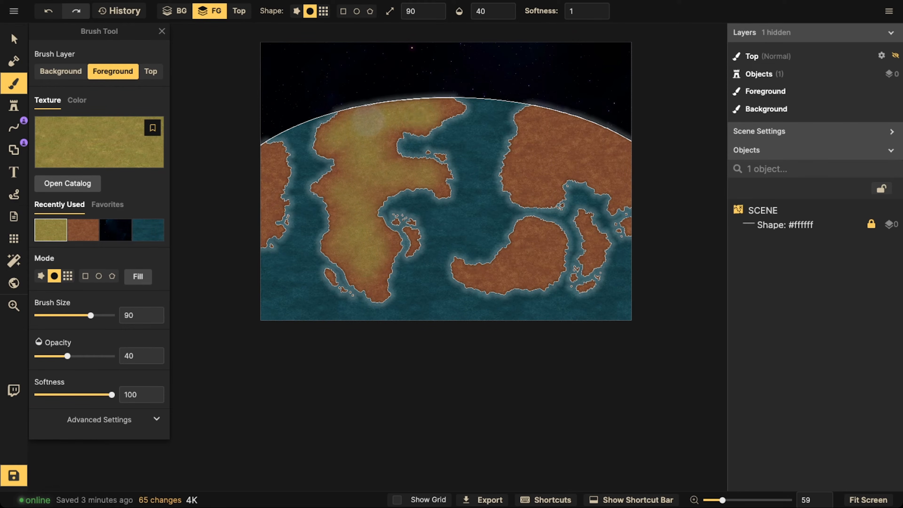
mouse_move(369, 161)
left_mouse_down()
mouse_move(351, 182)
mouse_move(375, 190)
mouse_move(355, 207)
left_mouse_up()
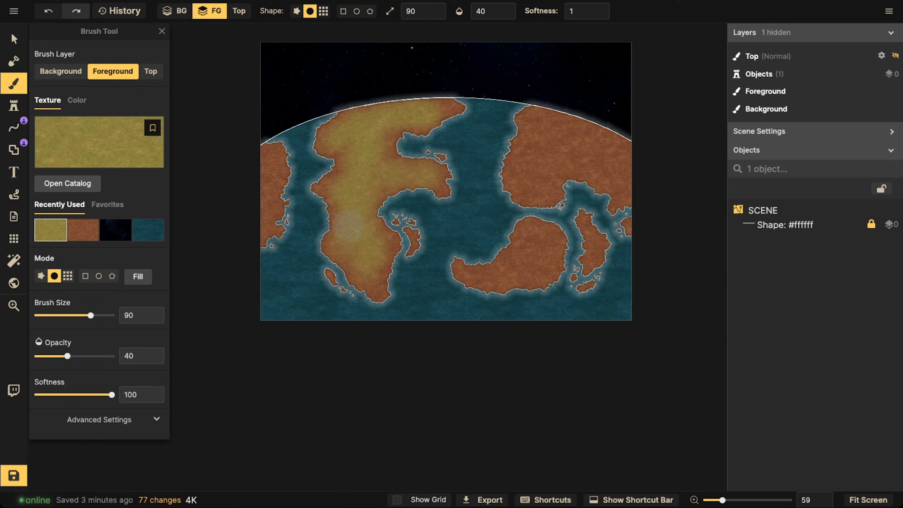
left_click_drag(370, 248, 373, 278)
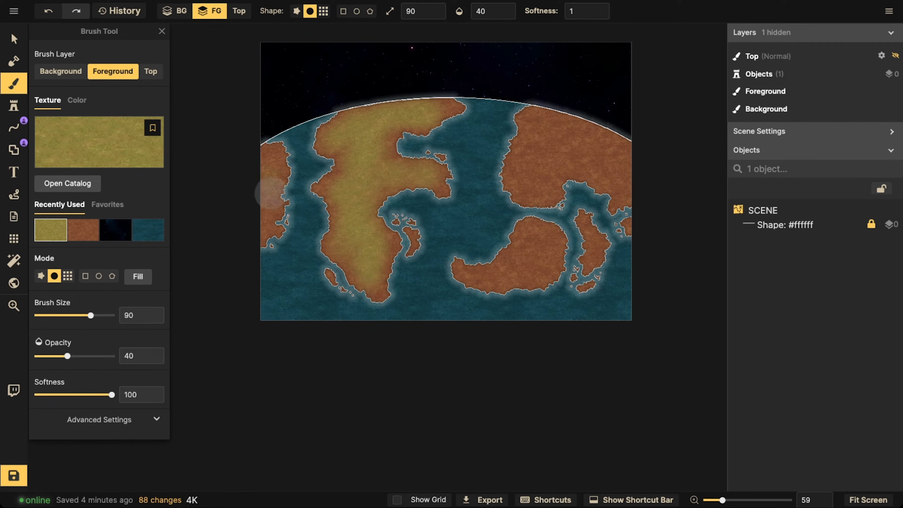
Step: Paint grass over the interiors of the far-western, northeastern and southeastern landmasses, keeping their coasts reddish-brown, and save the map
mouse_move(271, 191)
left_mouse_down()
mouse_move(267, 157)
mouse_move(259, 226)
mouse_move(267, 167)
mouse_move(239, 223)
left_mouse_up()
mouse_move(538, 127)
left_mouse_down()
mouse_move(545, 181)
mouse_move(582, 148)
mouse_move(599, 172)
mouse_move(632, 179)
mouse_move(619, 158)
mouse_move(565, 129)
mouse_move(649, 180)
mouse_move(543, 128)
mouse_move(531, 161)
mouse_move(545, 171)
mouse_move(594, 144)
mouse_move(634, 183)
mouse_move(605, 150)
mouse_move(544, 120)
mouse_move(586, 147)
left_mouse_up()
mouse_move(529, 243)
left_mouse_down()
mouse_move(516, 268)
mouse_move(485, 276)
mouse_move(499, 279)
mouse_move(542, 241)
mouse_move(539, 264)
mouse_move(534, 233)
mouse_move(507, 265)
mouse_move(479, 273)
mouse_move(535, 268)
mouse_move(548, 238)
mouse_move(540, 275)
mouse_move(549, 237)
mouse_move(530, 231)
mouse_move(551, 246)
mouse_move(532, 275)
mouse_move(491, 276)
mouse_move(584, 232)
mouse_move(596, 249)
mouse_move(594, 230)
mouse_move(595, 240)
mouse_move(624, 224)
mouse_move(633, 229)
mouse_move(589, 229)
mouse_move(591, 265)
left_mouse_up()
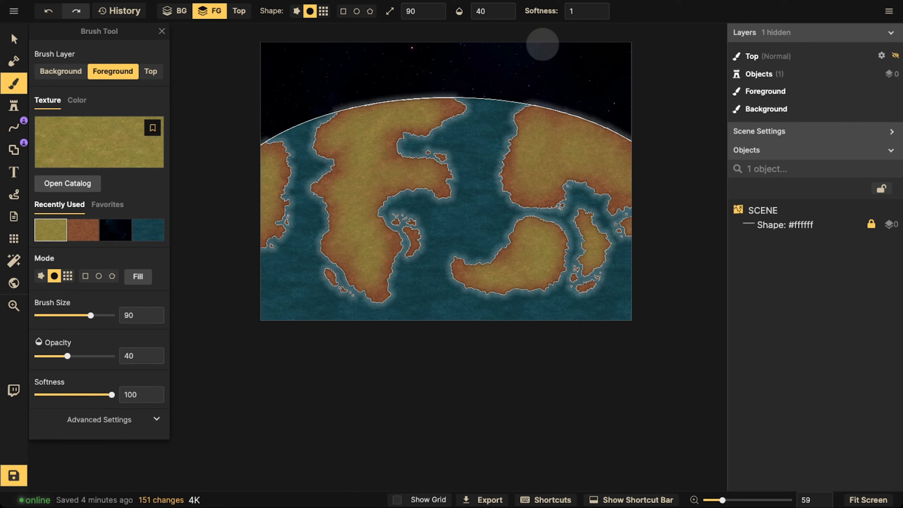
left_click(13, 39)
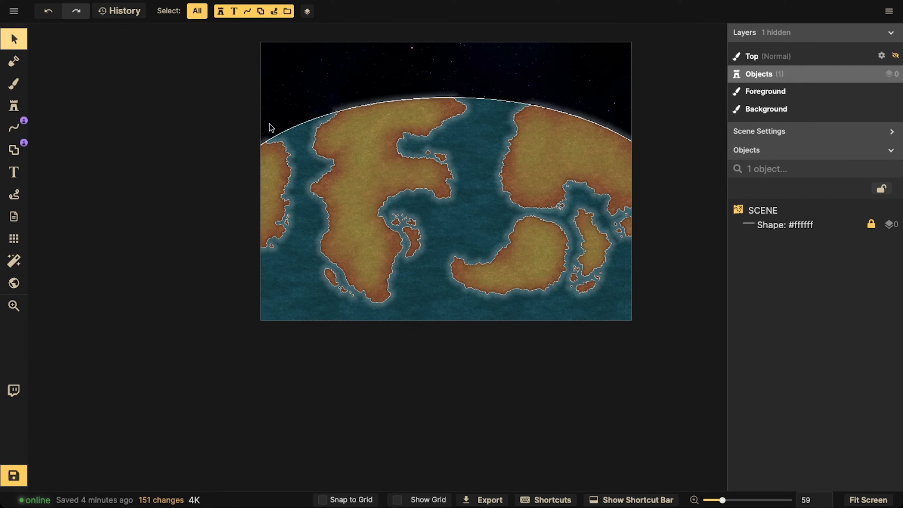
left_click(22, 474)
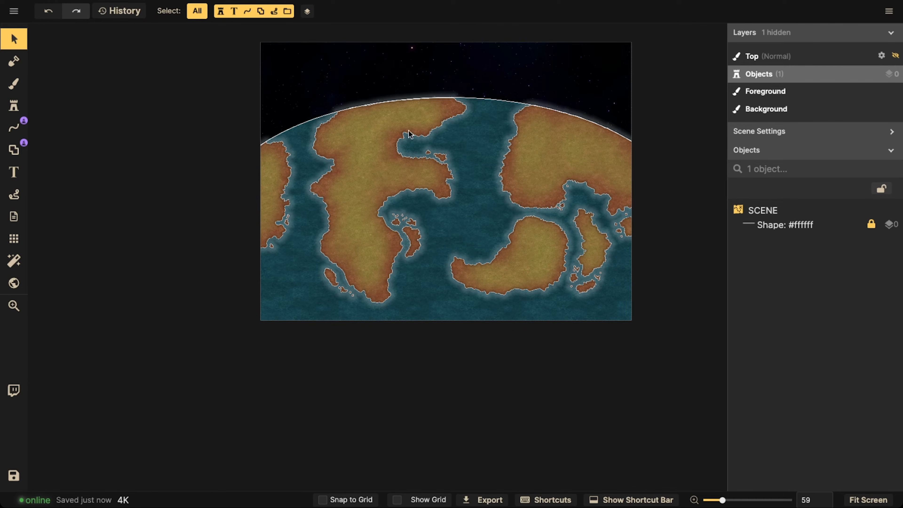
Step: Place a brown Large Mountain stamp at scale 50 in the sky just above the crest of the horizon
key("space")
left_click_drag(418, 127, 399, 155)
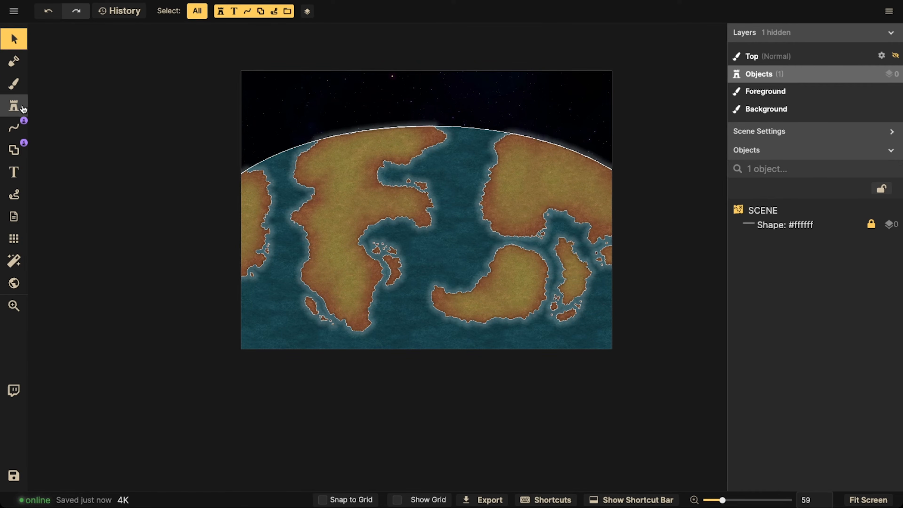
left_click(13, 105)
scroll(392, 96, "up", 5)
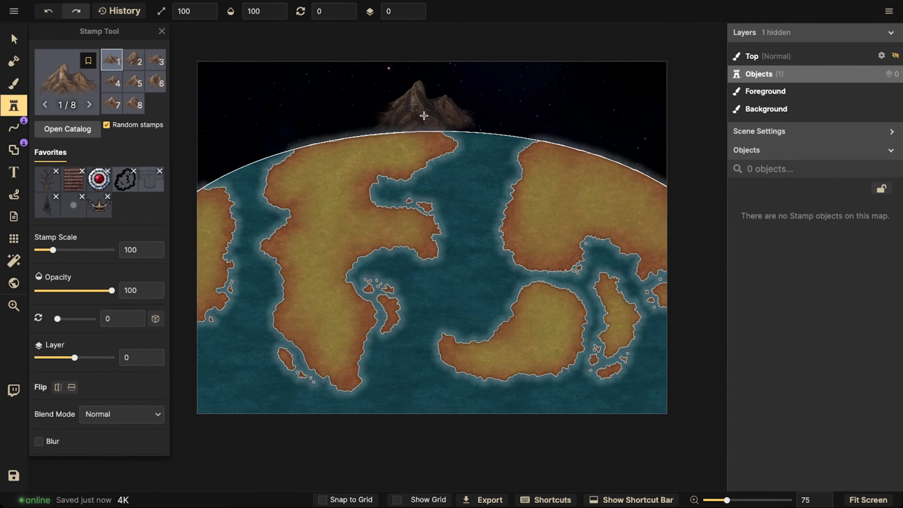
key("[")
key("[")
key("[")
scroll(386, 114, "down", 2)
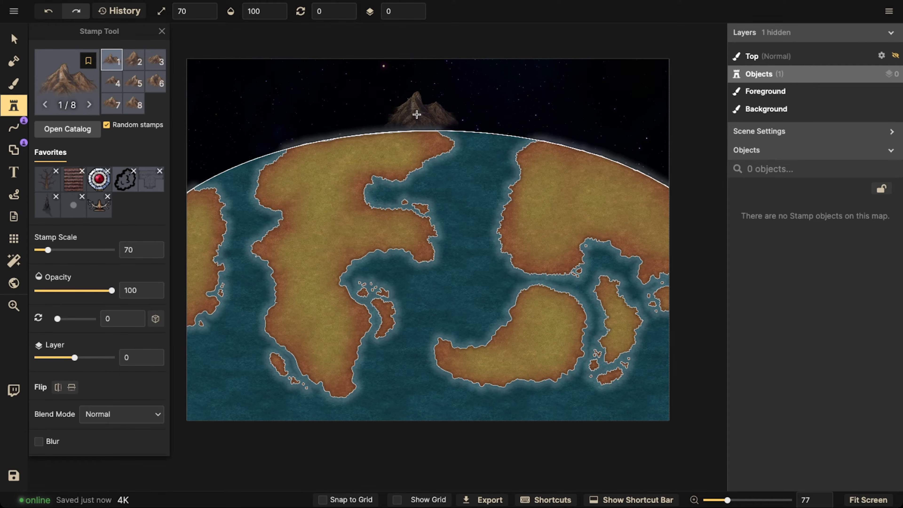
key("bracketleft")
key("bracketleft")
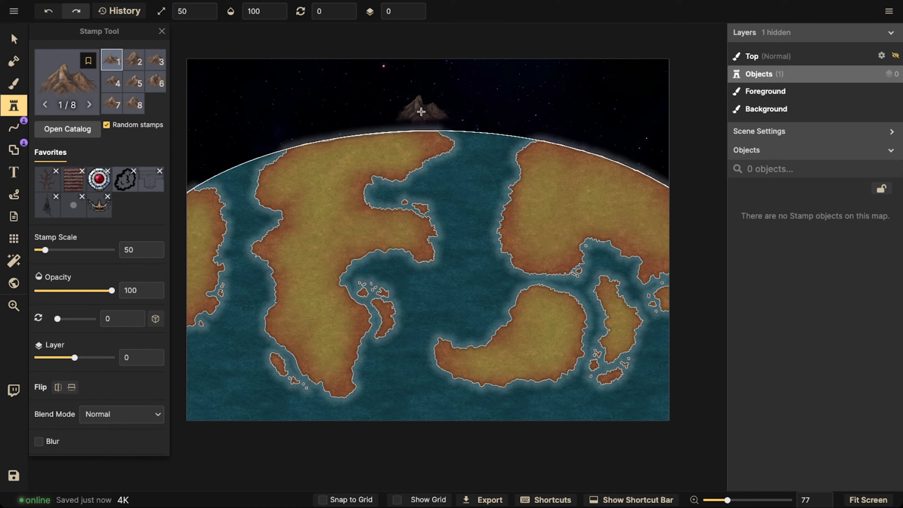
left_click(419, 112)
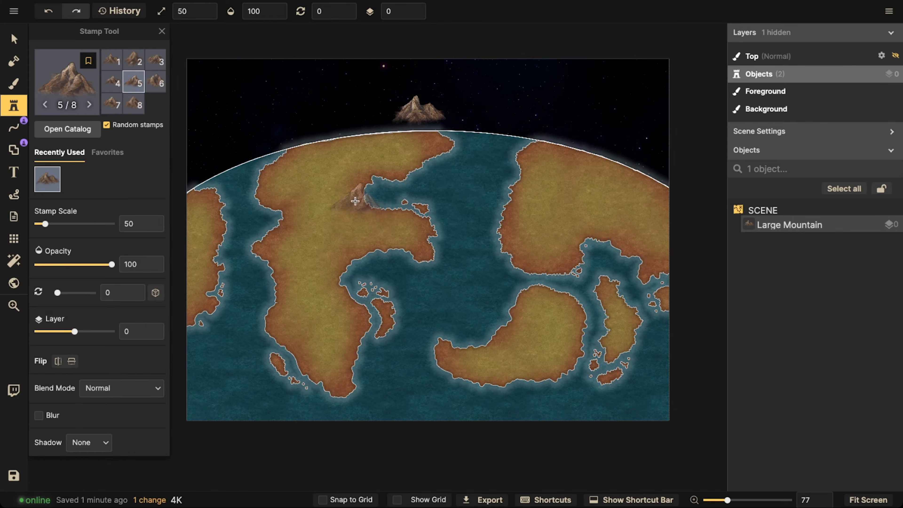
key("comma")
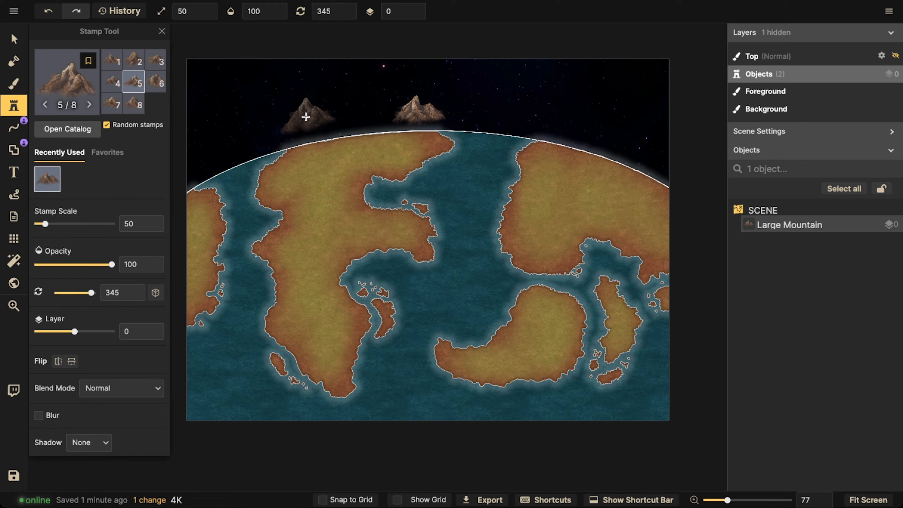
scroll(306, 117, "up", 1)
scroll(306, 117, "down", 6)
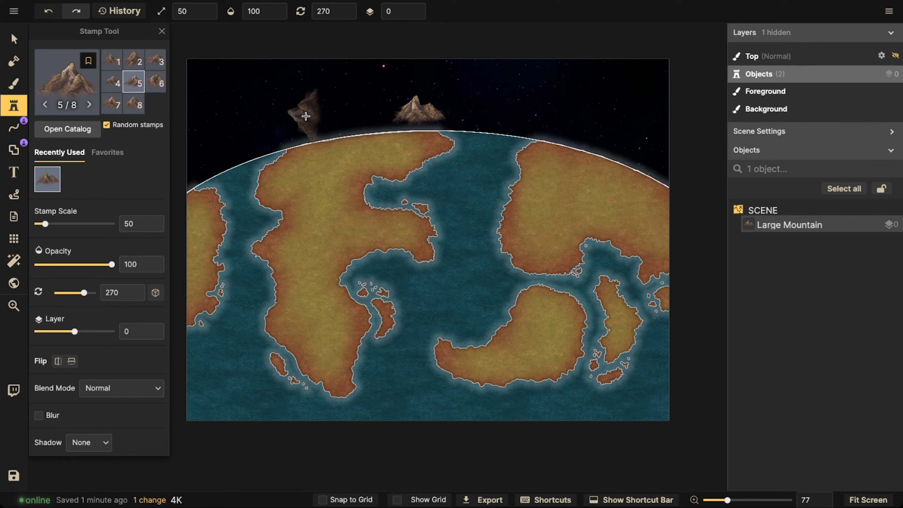
scroll(306, 116, "up", 5)
scroll(306, 116, "up", 20)
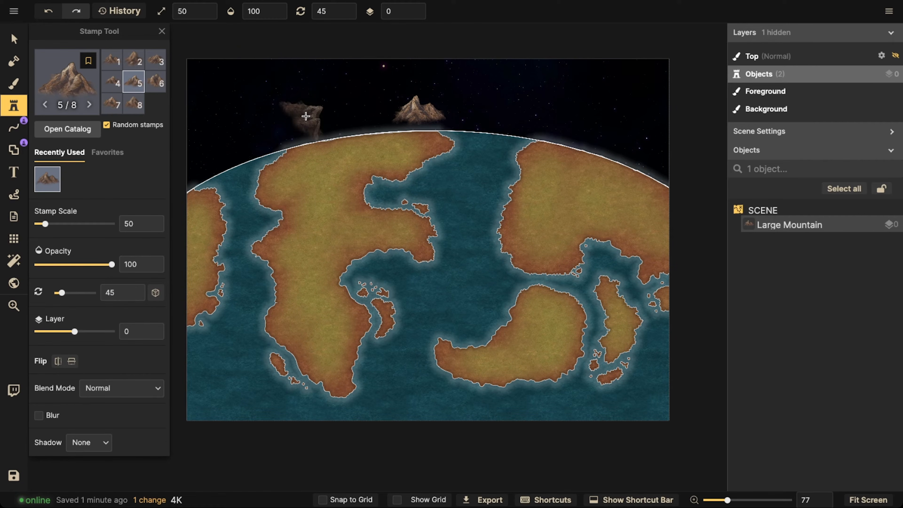
scroll(306, 116, "up", 13)
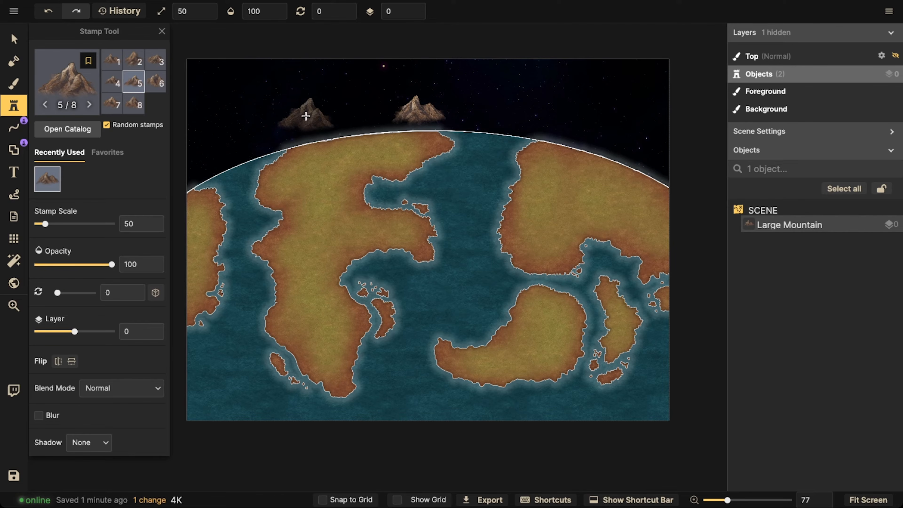
Step: Rotate the mountain stamp to 345 and place it just above the western part of the horizon line
scroll(306, 115, "down", 1)
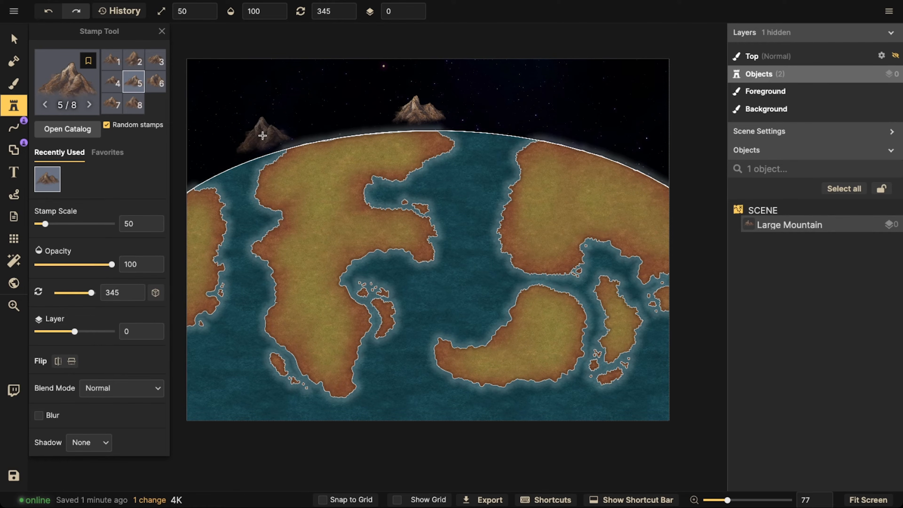
left_click(277, 133)
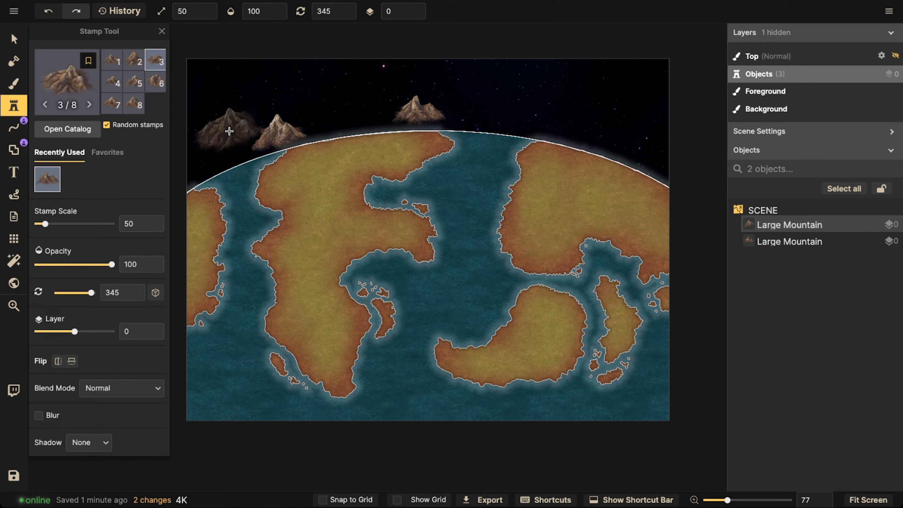
Step: Rotate the mountain stamp to 15 and place one just above the eastern part of the horizon line
scroll(381, 117, "up", 1)
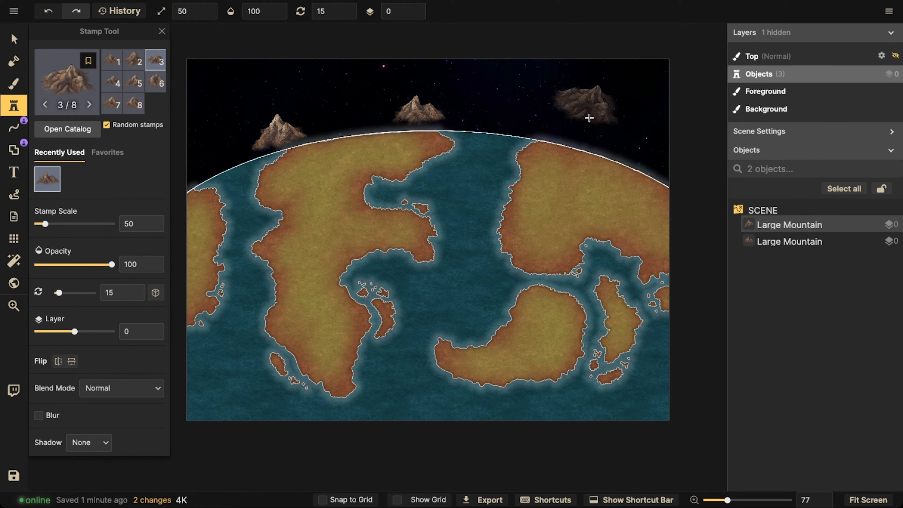
scroll(612, 139, "up", 1)
left_click(620, 141)
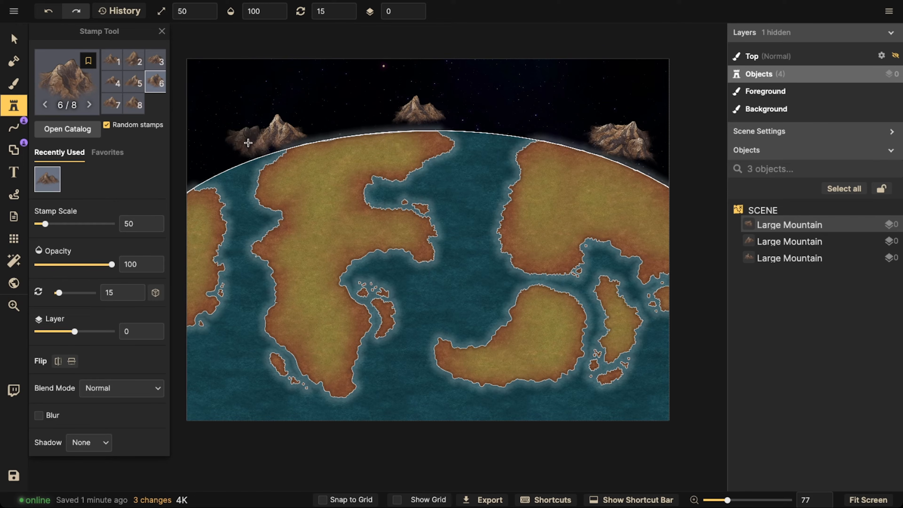
Step: Shift the eastern mountain slightly inward along the horizon and fine-tune the positions of the western and crest mountains
left_click(13, 38)
left_click(285, 136)
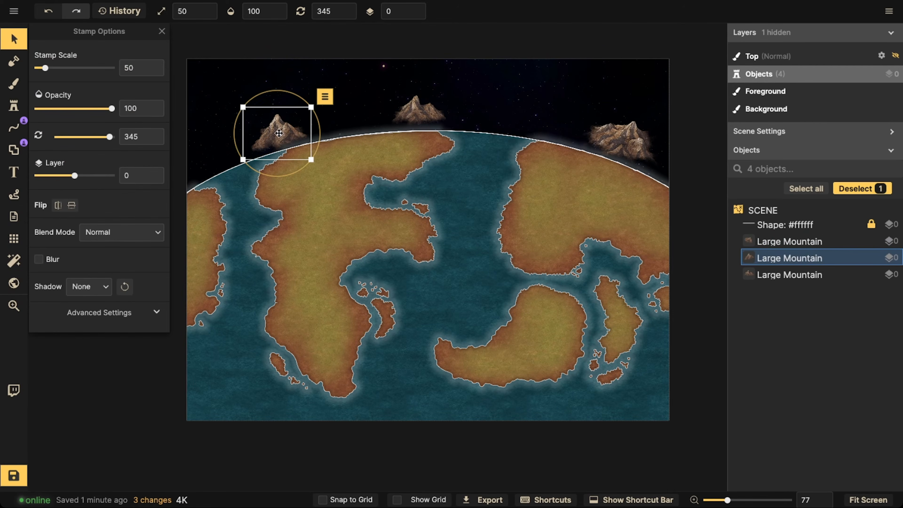
left_click(407, 123)
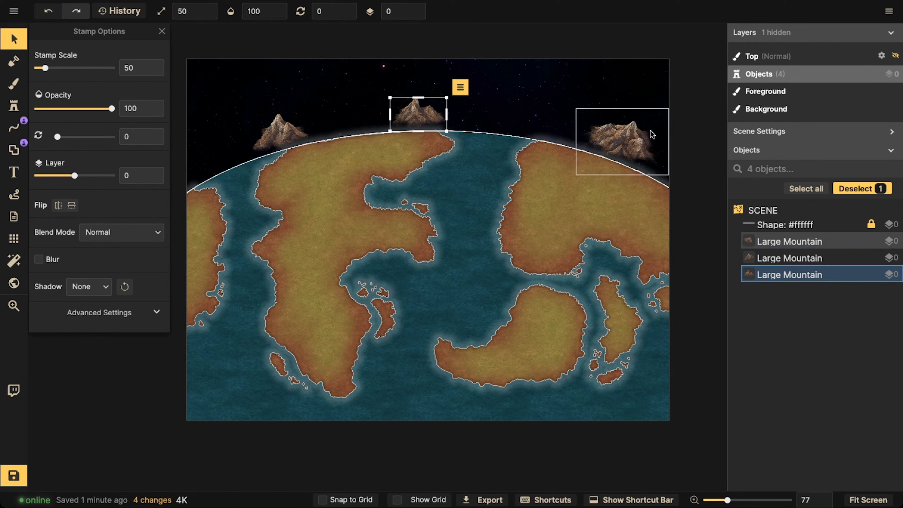
left_click_drag(646, 133, 623, 126)
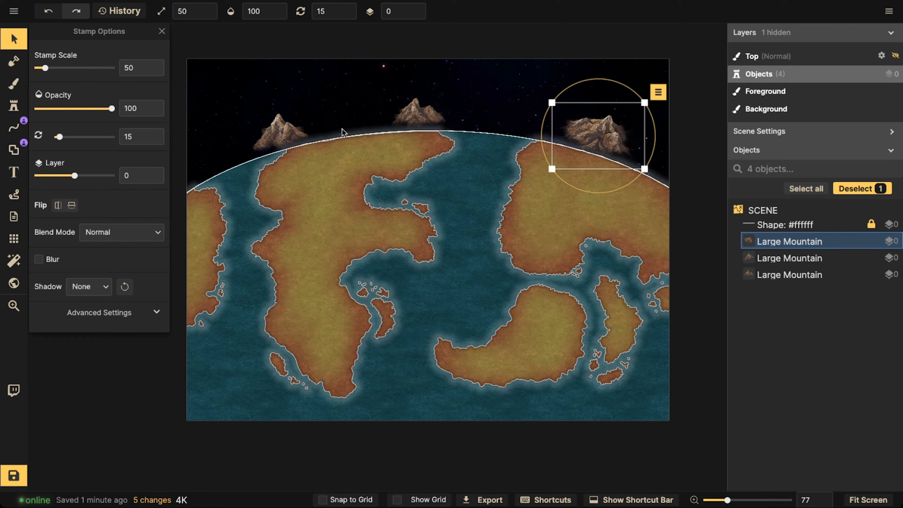
left_click(414, 123)
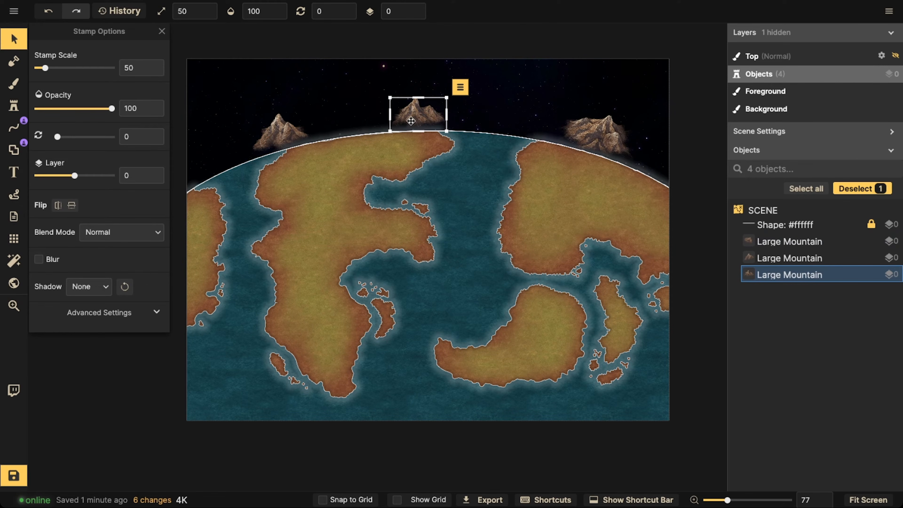
left_click(275, 128)
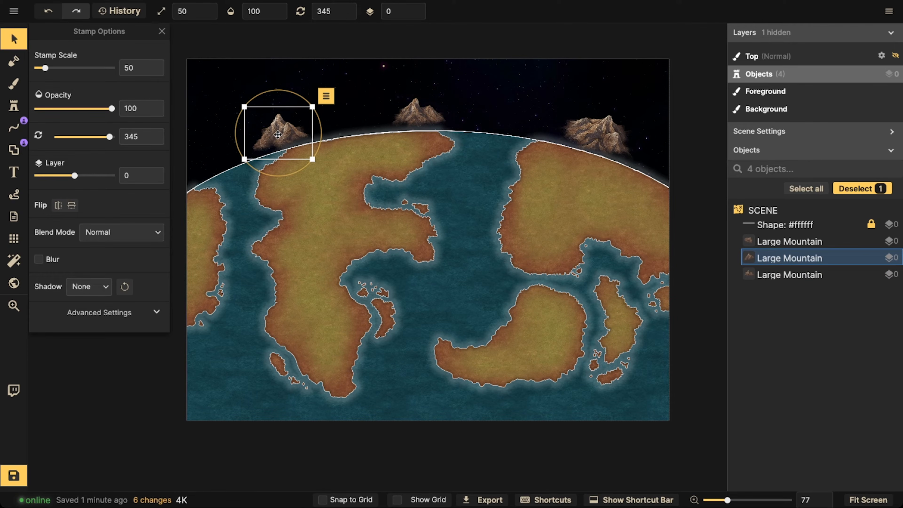
Step: Choose the obelisk stamp from the Fantasy Regional section of the stamp catalog
left_click(14, 105)
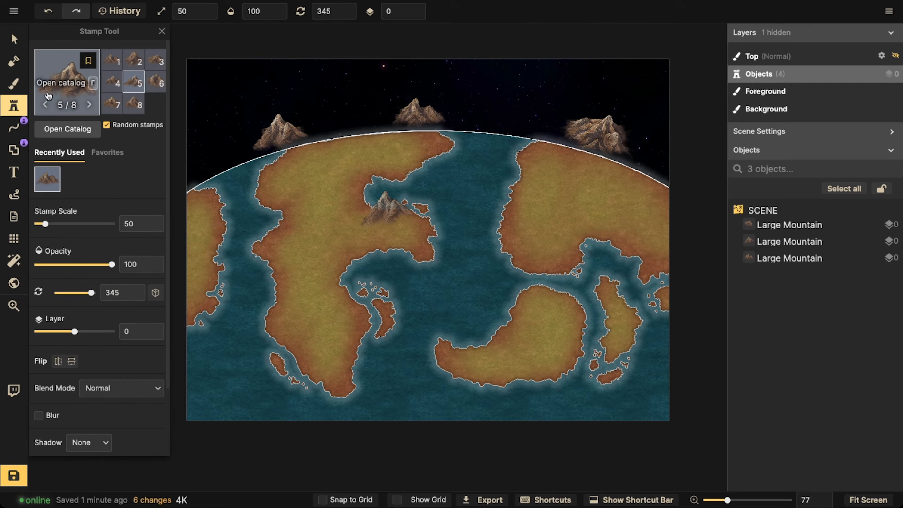
key("f")
scroll(371, 360, "down", 2)
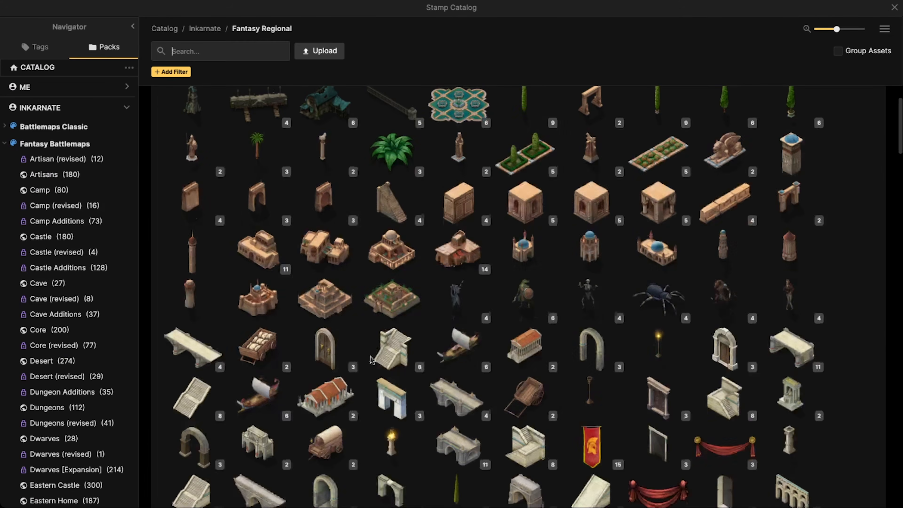
scroll(371, 360, "down", 10)
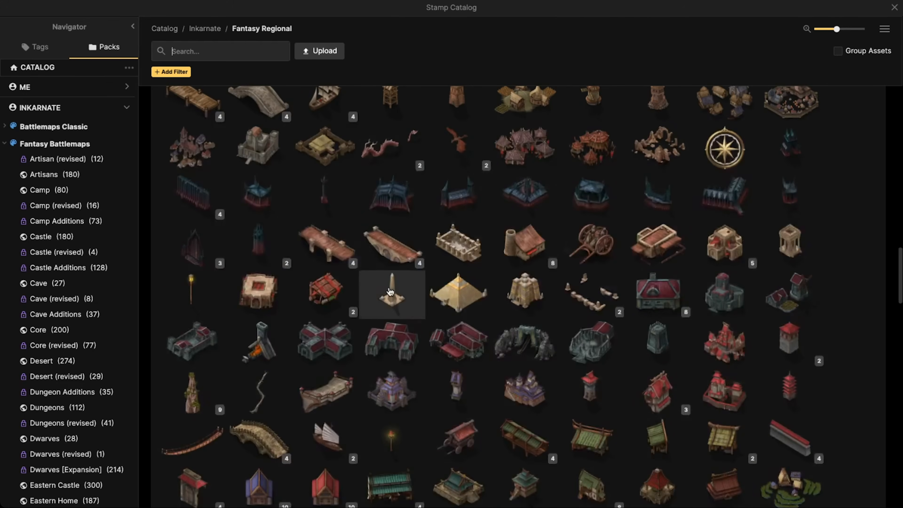
left_click(390, 292)
left_click(385, 210)
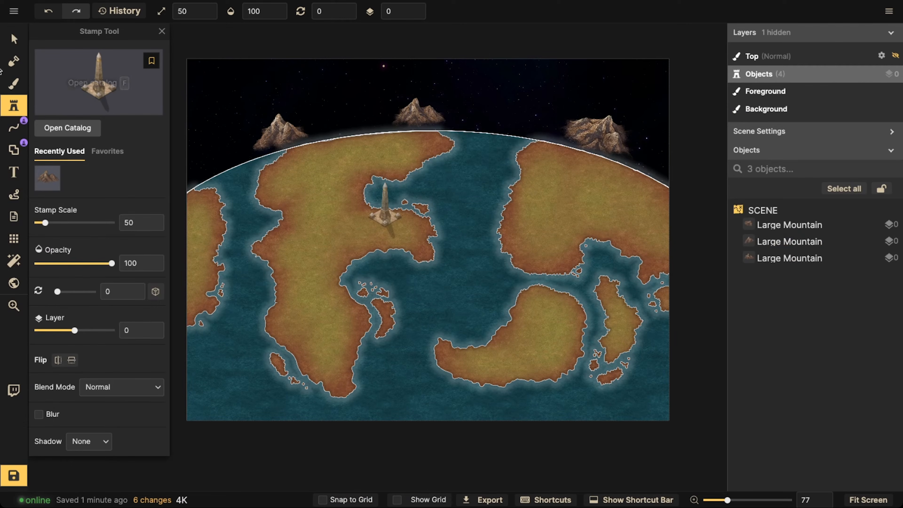
Step: Reuse the western mountain's stamp settings to place a test mountain on the western continent, and undo that placement
left_click(14, 39)
left_click(295, 114)
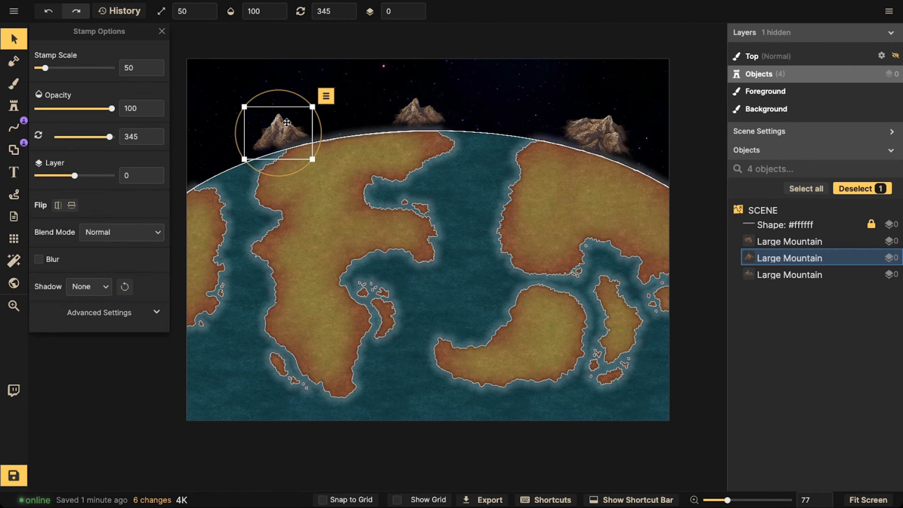
left_click(15, 113)
left_click(282, 202)
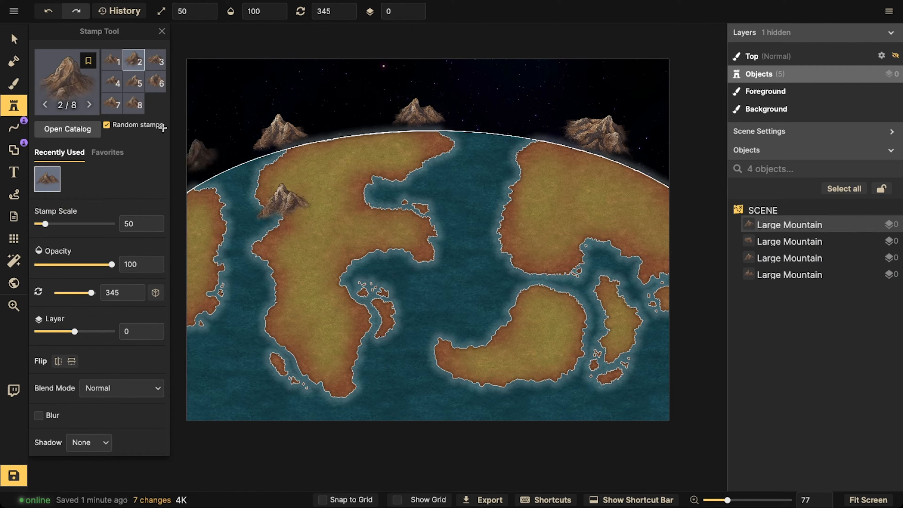
left_click(13, 40)
key("ctrl+z")
Step: Reload the western mountain's stamp settings and swap the stamp for the obelisk from the catalog
left_click(14, 106)
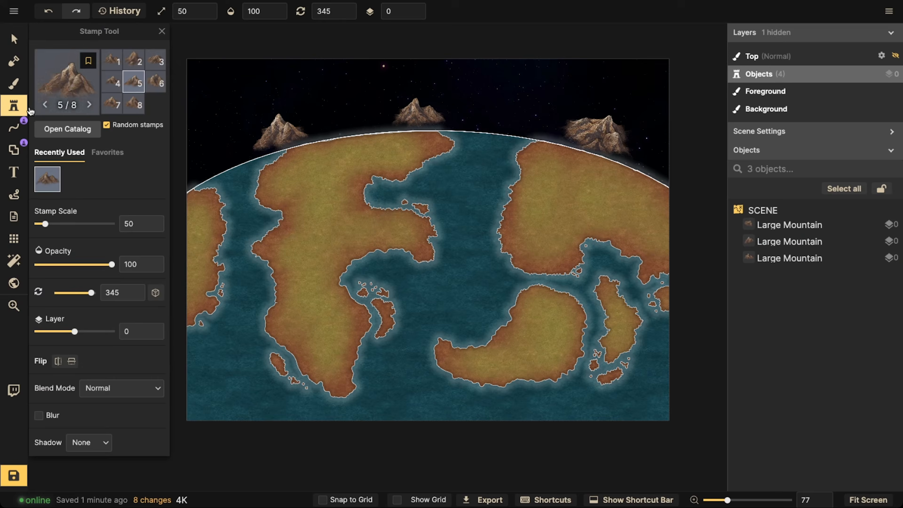
left_click(68, 129)
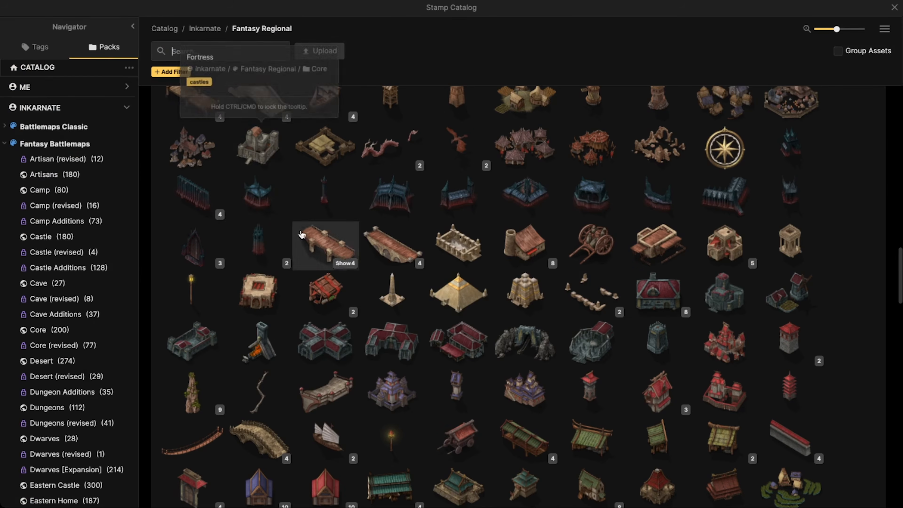
left_click(383, 285)
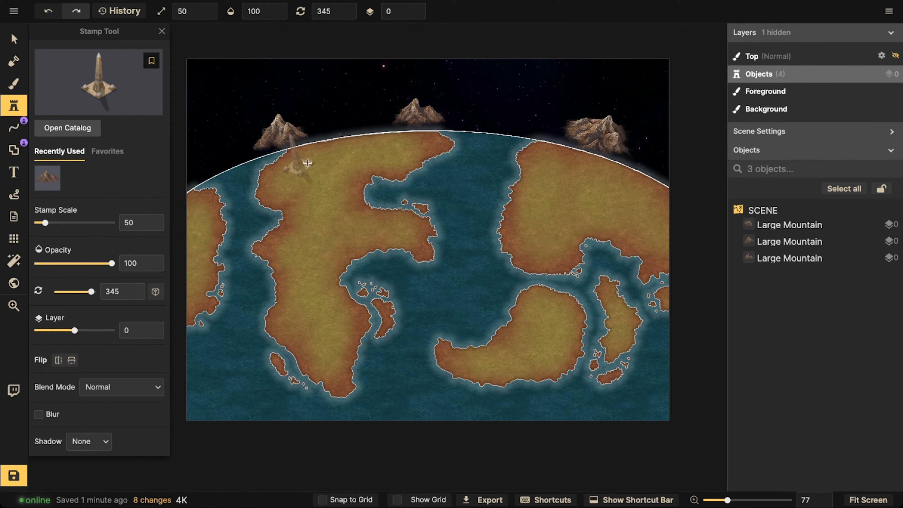
Step: Duplicate the western mountain into the gap before the crest mountain and rotate the copy to 352
key("v")
left_click(276, 142)
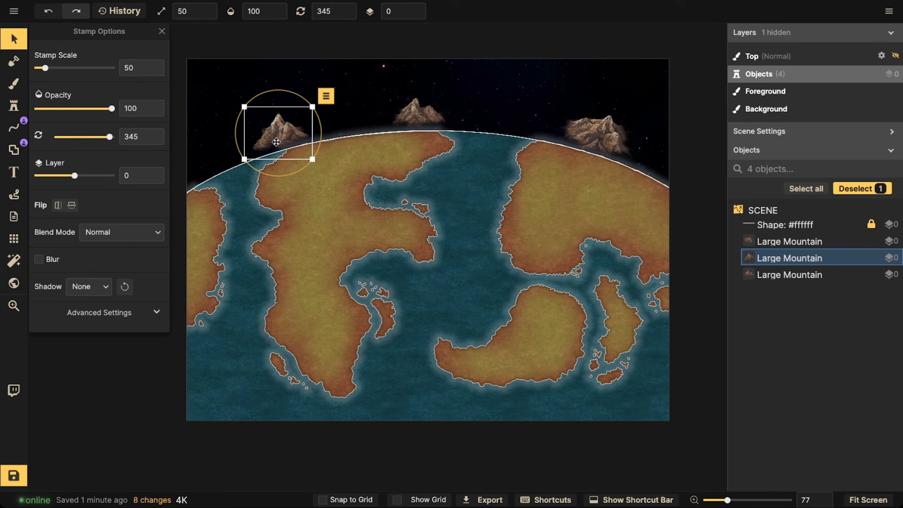
key("ctrl+v")
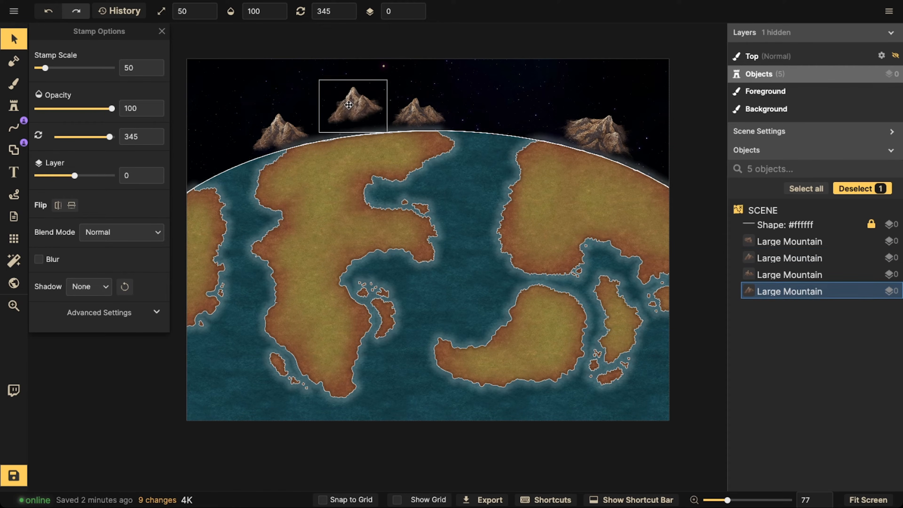
left_click_drag(339, 157, 333, 159)
Step: Paste another mountain copy at the far western end of the horizon and rotate it to 335
key("ctrl+v")
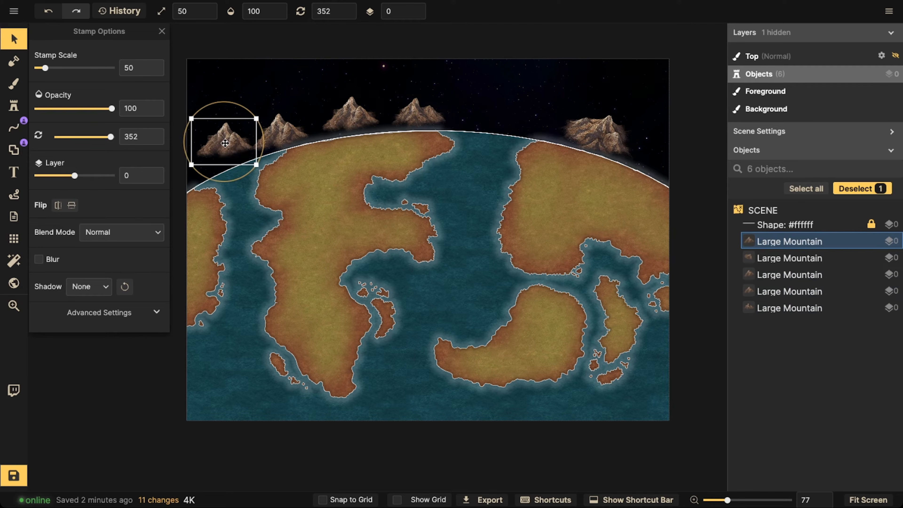
scroll(225, 144, "down", 3)
left_click_drag(225, 144, 214, 158)
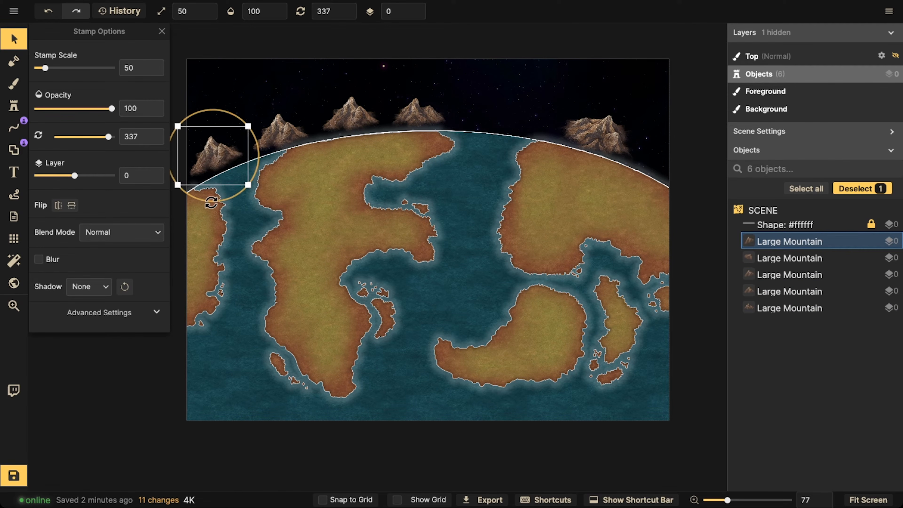
left_click_drag(209, 202, 213, 202)
Step: Paste a mountain just east of the crest rotated to 5, and move the broad eastern mountain inward with its rotation at 12
key("ctrl+v")
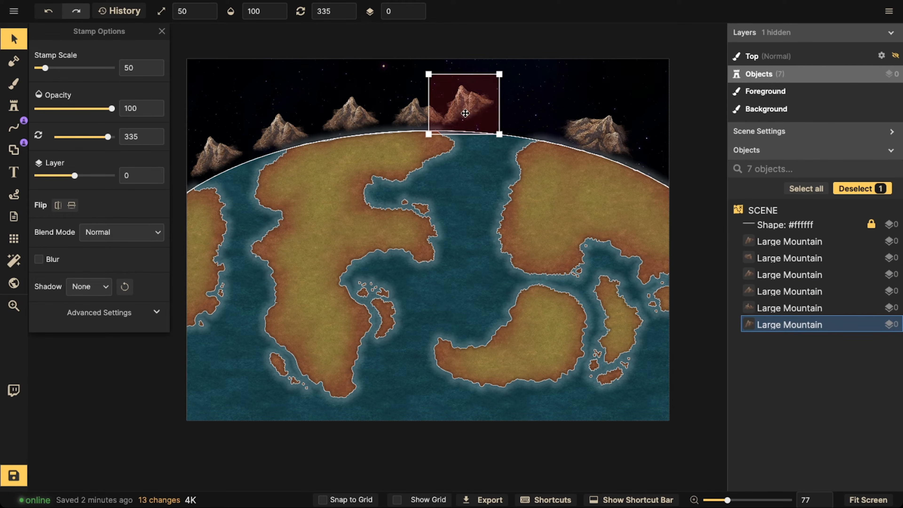
left_click_drag(464, 114, 496, 125)
scroll(501, 123, "down", 3)
left_click_drag(599, 134, 575, 134)
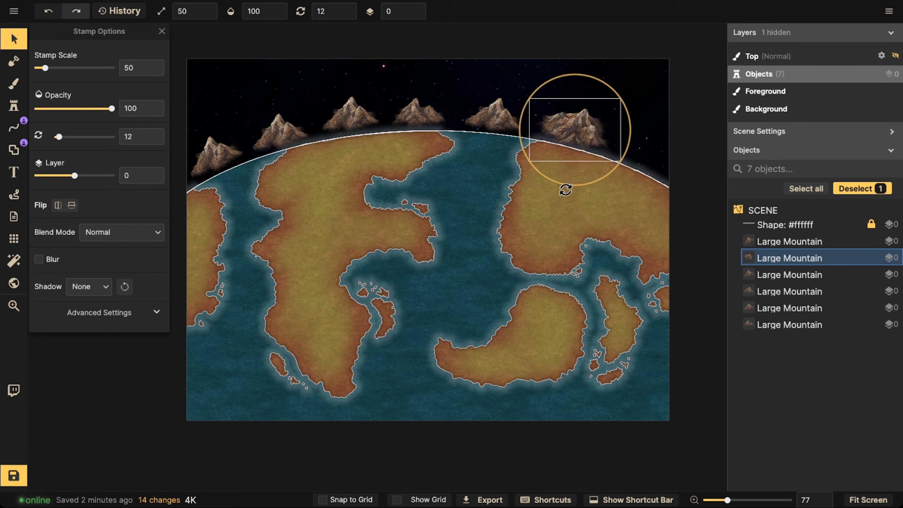
Step: Duplicate the mountain just east of the crest to the far eastern end of the horizon, rotated to 20, and nudge its broad neighbor
left_click(497, 117)
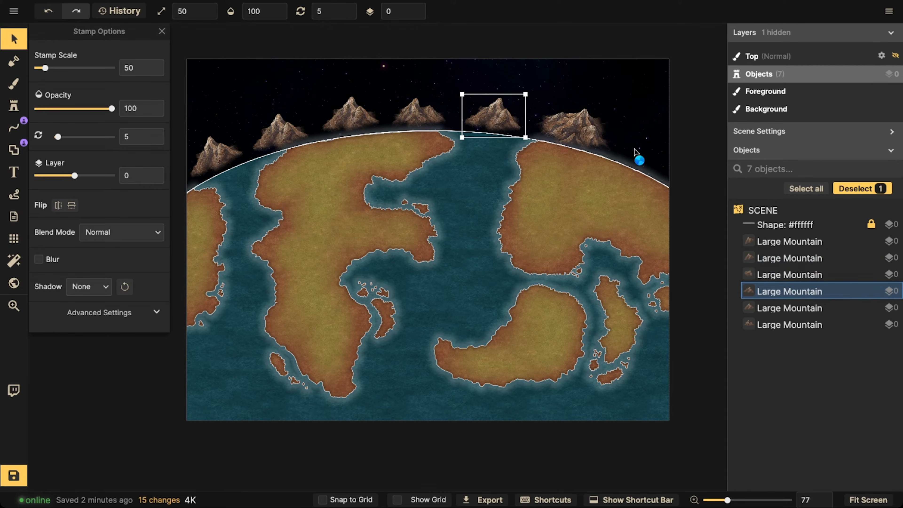
key("ctrl+v")
scroll(635, 150, "up", 6)
left_click_drag(636, 150, 642, 150)
scroll(642, 150, "down", 3)
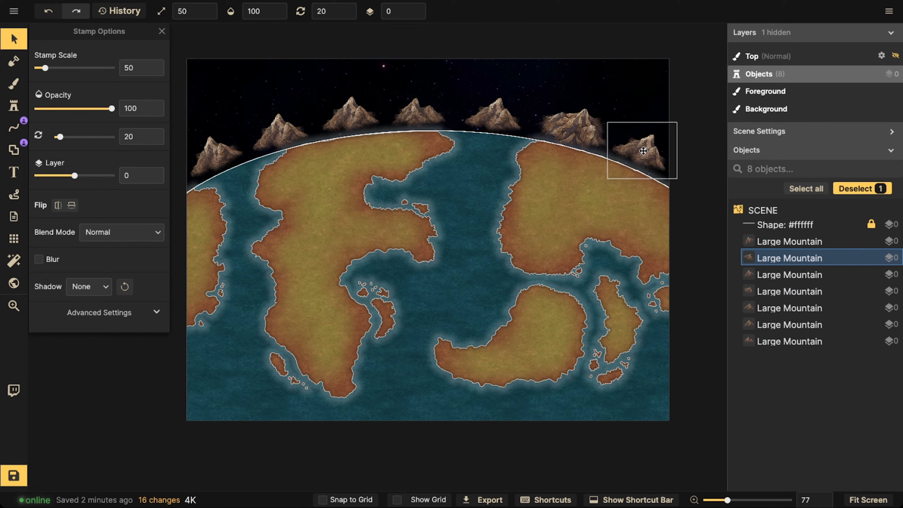
left_click(585, 126)
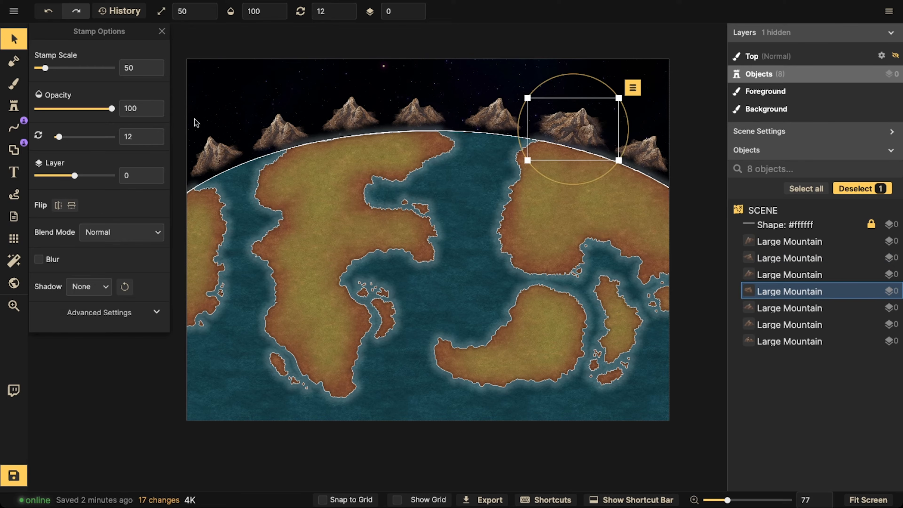
Step: Select all seven mountains along the horizon, move them together higher into the starry sky, and deselect them
left_click(197, 149)
left_click(279, 137, "shift")
left_click(353, 121, "shift")
left_click(427, 117, "shift")
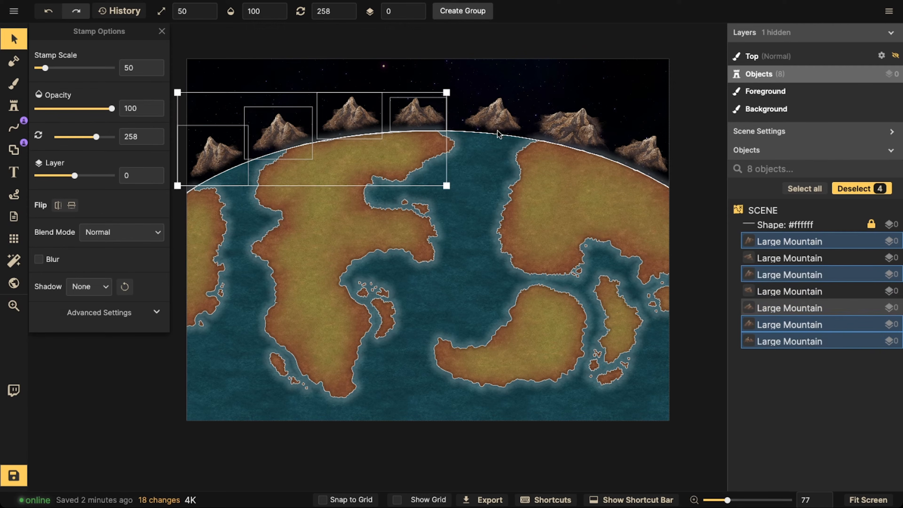
left_click(493, 114, "shift")
left_click(569, 117, "shift")
left_click(640, 146, "shift")
left_click_drag(542, 116, 540, 86)
key("Escape")
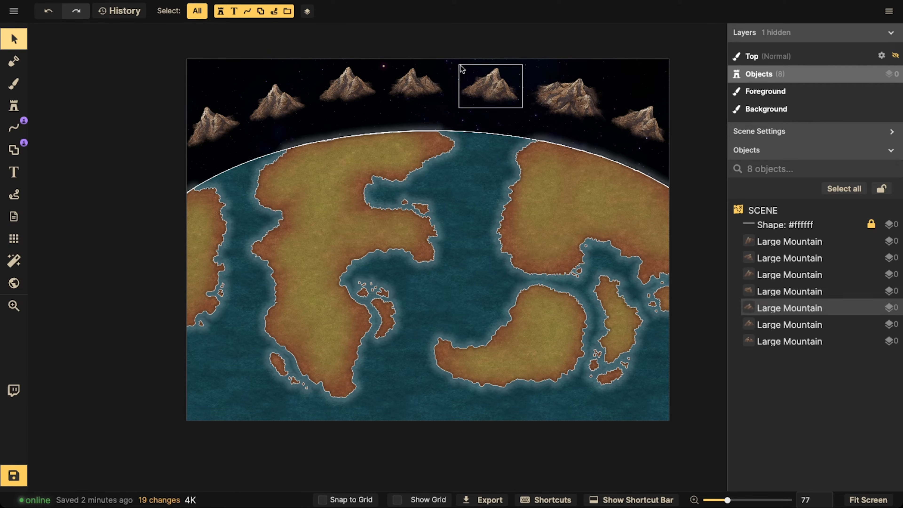
Step: Load the upright crest mountain's settings into the Stamp tool and set the stamp scale to 100
left_click(411, 78)
scroll(412, 81, "up", 1)
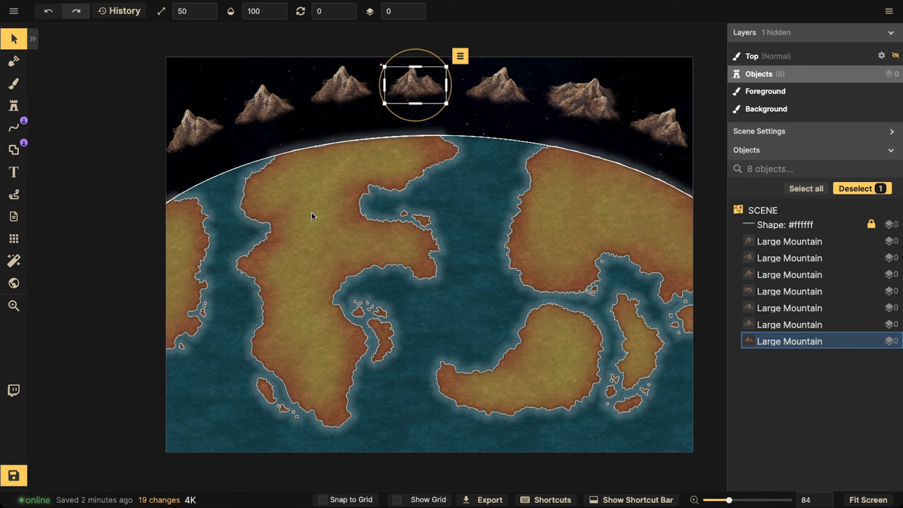
scroll(385, 103, "up", 1)
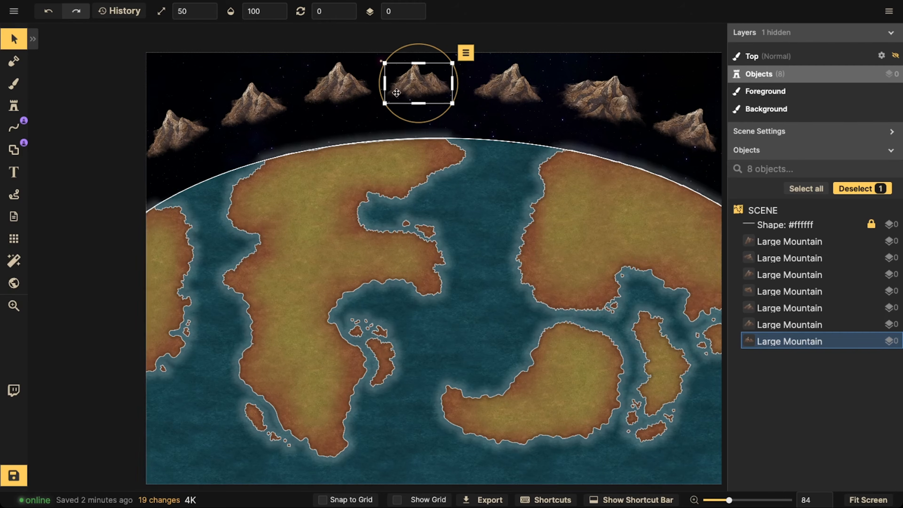
left_click(16, 105)
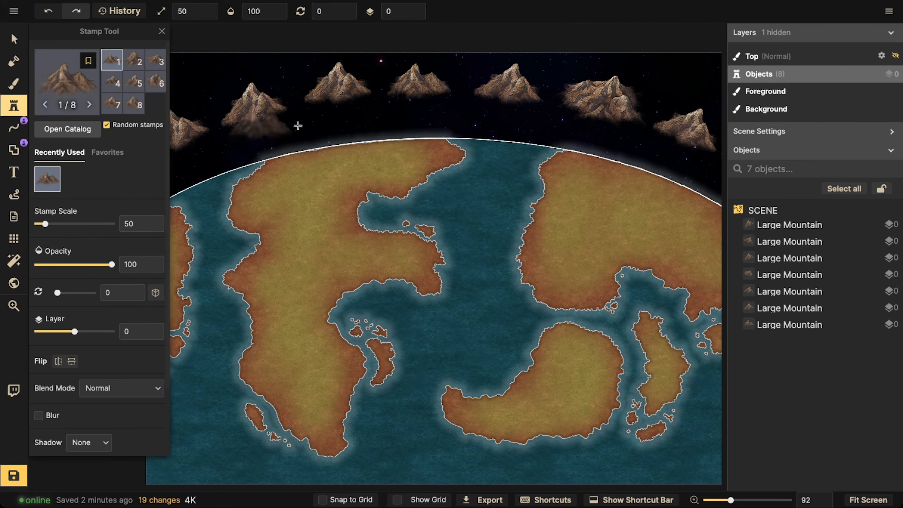
scroll(360, 153, "up", 6)
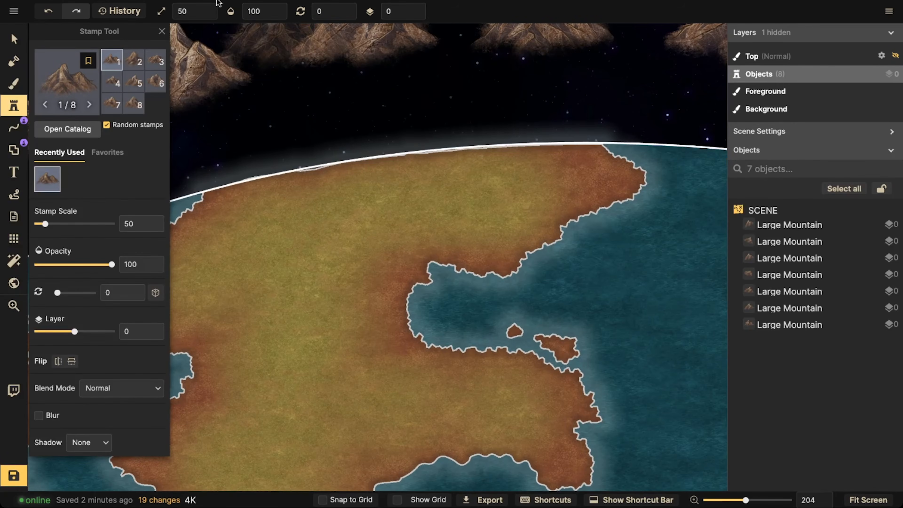
left_click(214, 8)
scroll(463, 164, "down", 4)
scroll(460, 166, "down", 5)
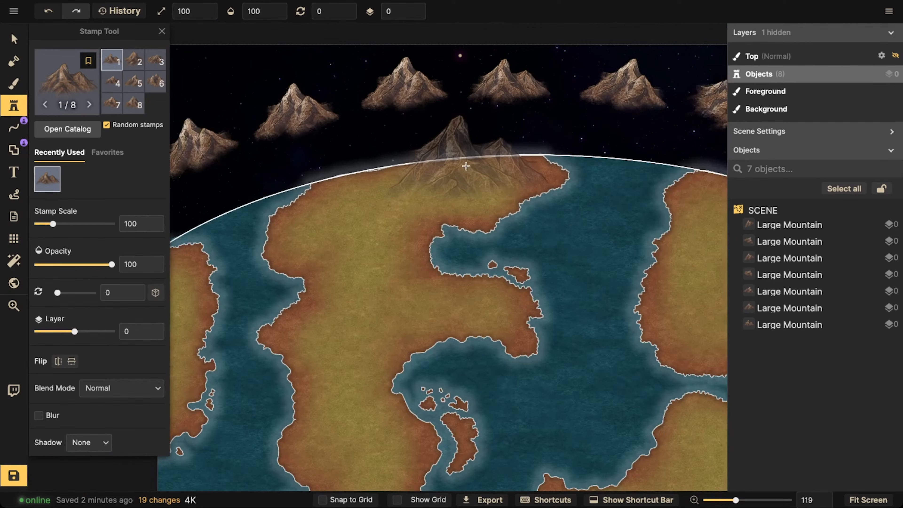
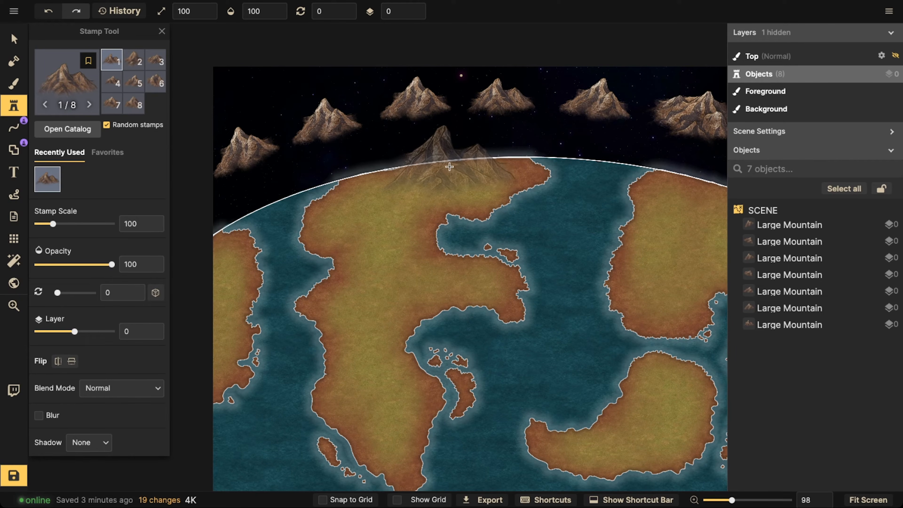
Step: Reduce the mountain stamp's scale to 60 for placement near the horizon
key("bracketleft")
key("bracketleft")
key("bracketleft")
key("bracketleft")
key("bracketright")
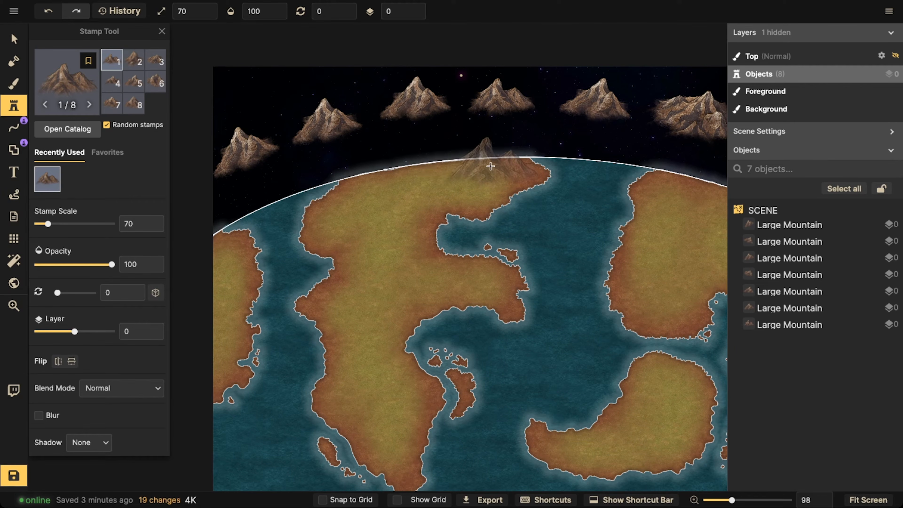
key("bracketleft")
key("bracketleft")
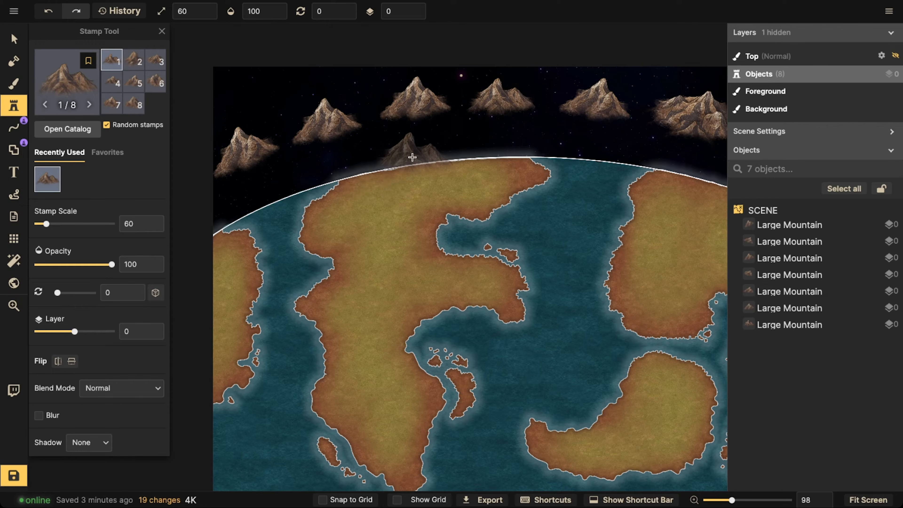
Step: Try stamping a chain of tiny mountains across the central continent's northern edge at scale 10, and undo the stray stamp in the sky
key("bracketleft")
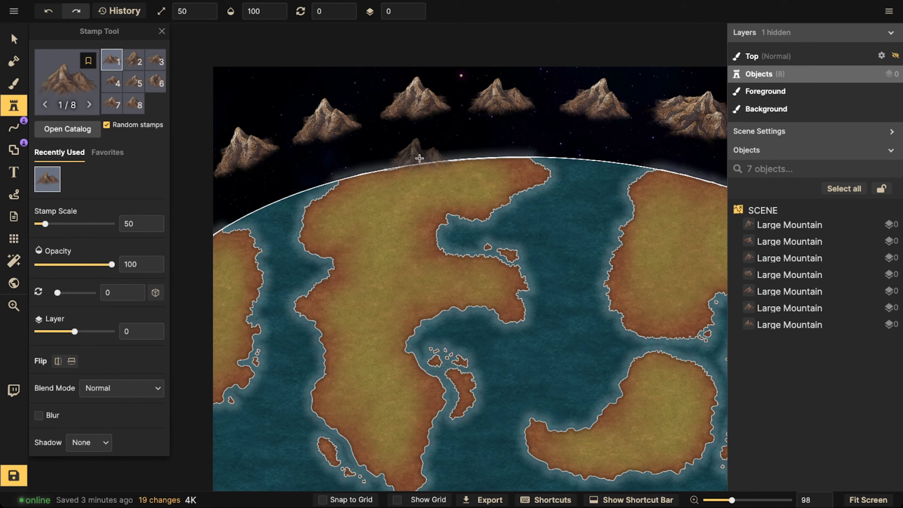
scroll(428, 157, "up", 2)
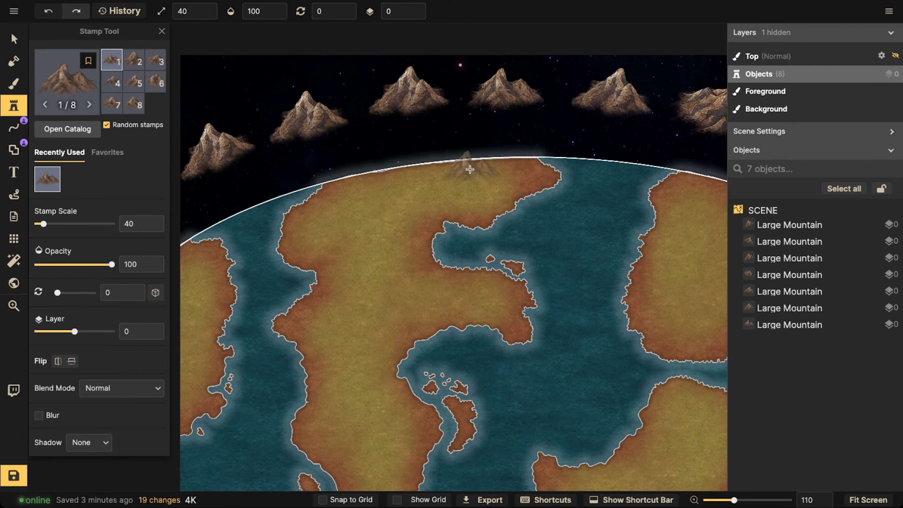
key("[")
scroll(359, 170, "up", 3)
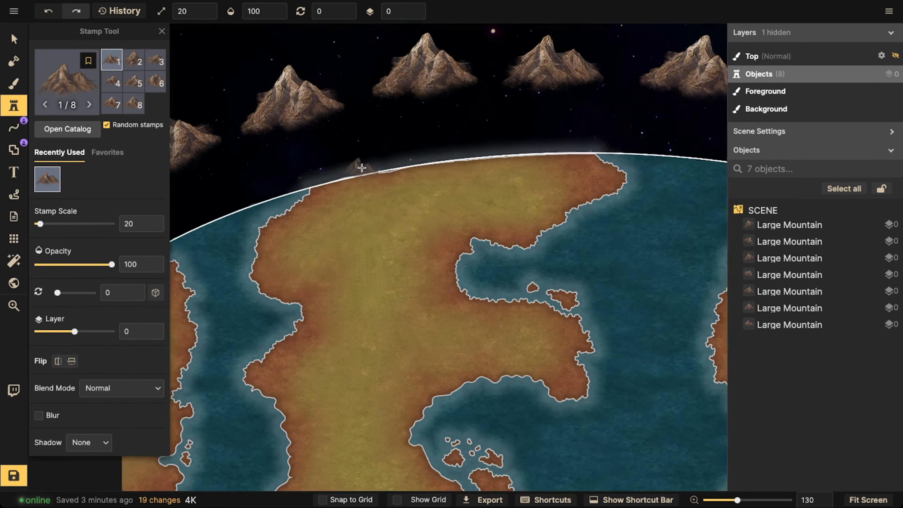
key("[")
mouse_move(559, 160)
left_mouse_down()
mouse_move(535, 164)
mouse_move(564, 165)
mouse_move(539, 164)
mouse_move(545, 170)
mouse_move(531, 180)
mouse_move(494, 189)
mouse_move(504, 198)
mouse_move(420, 181)
left_mouse_up()
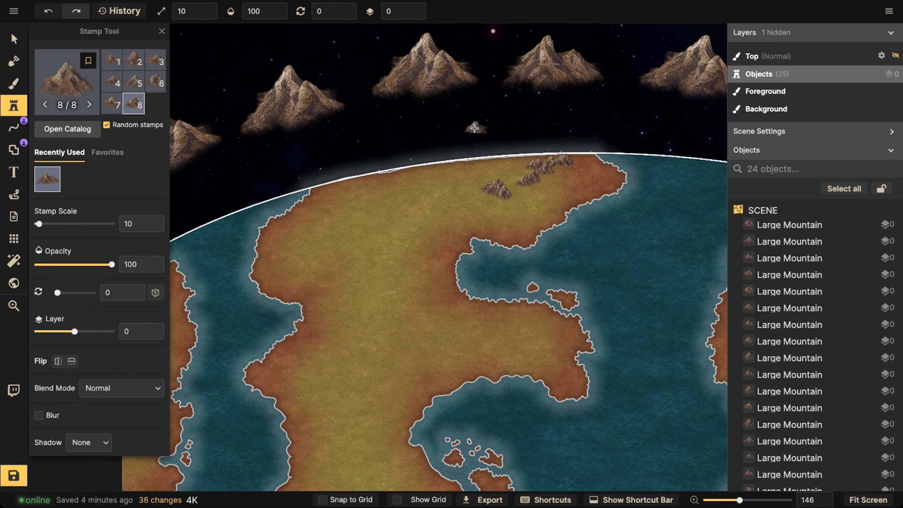
left_click(475, 128)
left_click(48, 11)
Step: Select and delete all the tiny mountains on the central continent's northern edge
left_click(14, 39)
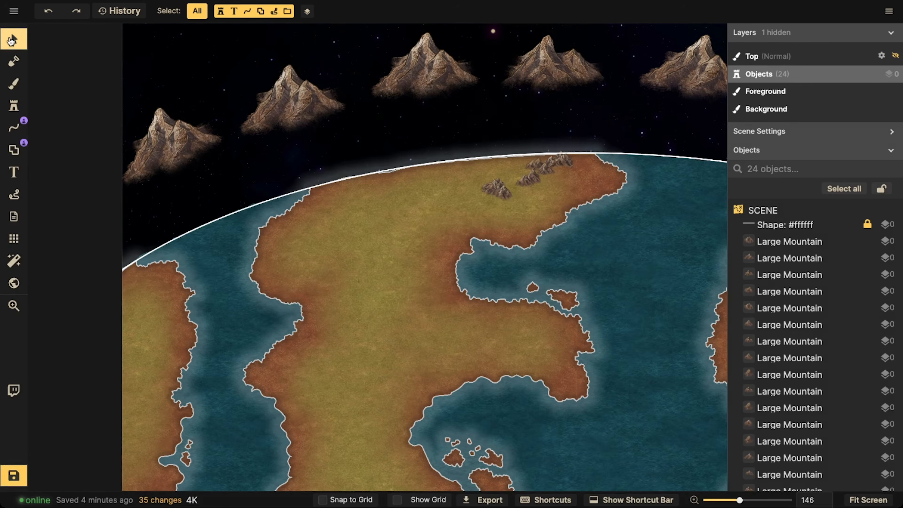
left_click_drag(474, 155, 573, 194)
key("Delete")
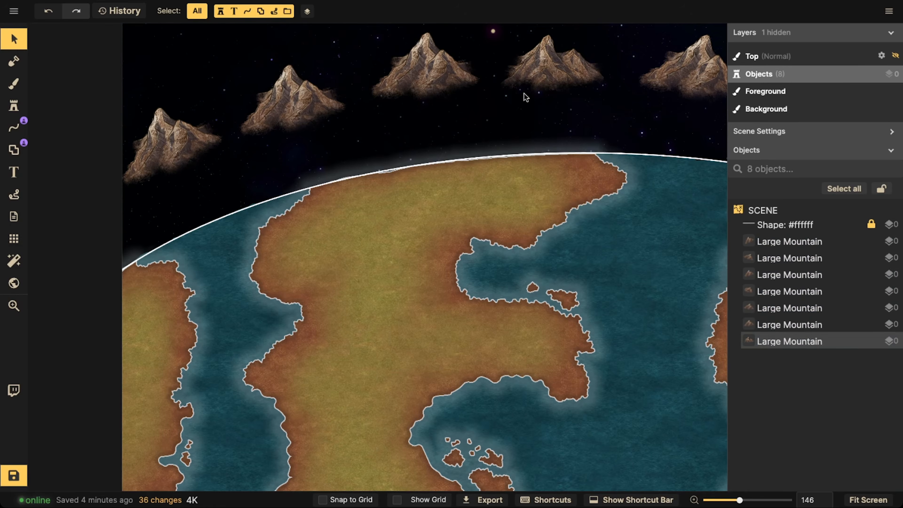
Step: Load the upright crest mountain's settings into the Stamp tool and stamp five mountains at scale 30 along the central continent's northeastern horizon edge
left_click(548, 68)
left_click(12, 101)
scroll(543, 194, "down", 3)
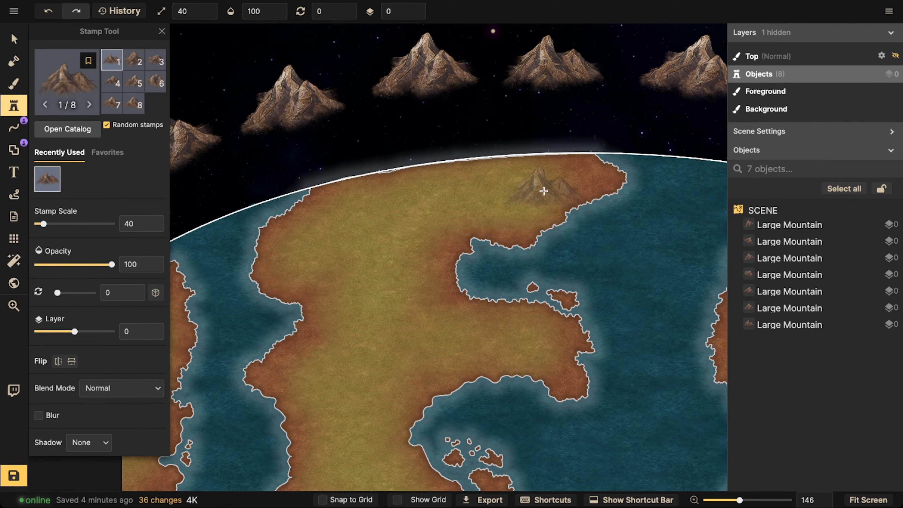
scroll(369, 119, "up", 1)
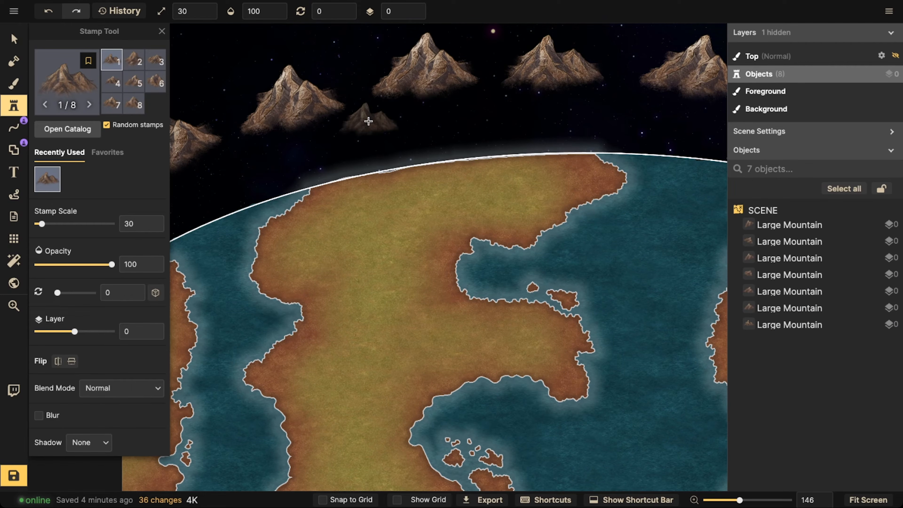
left_click(568, 160)
left_click(556, 170)
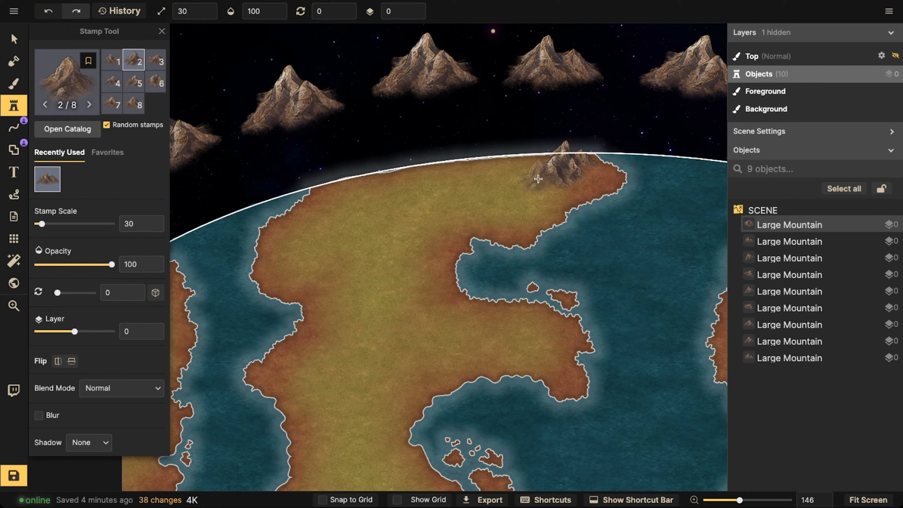
left_click(532, 164)
left_click(515, 164)
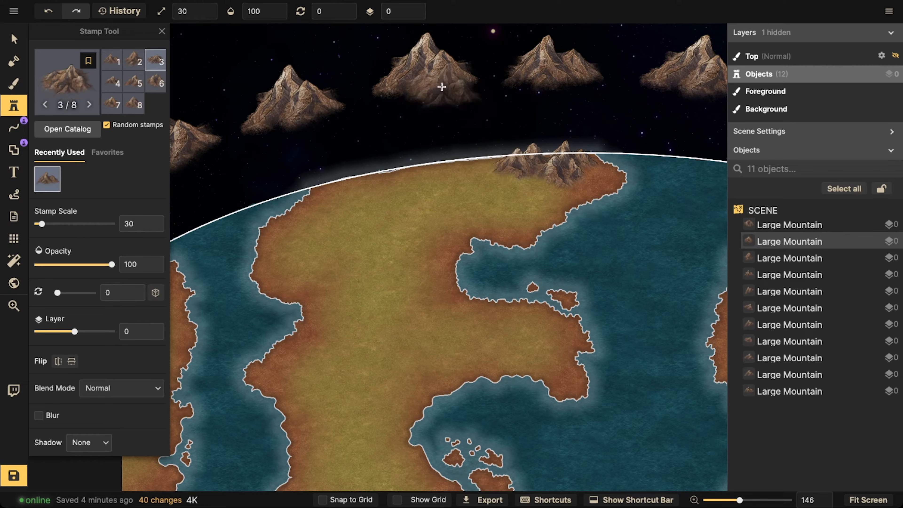
left_click(517, 176)
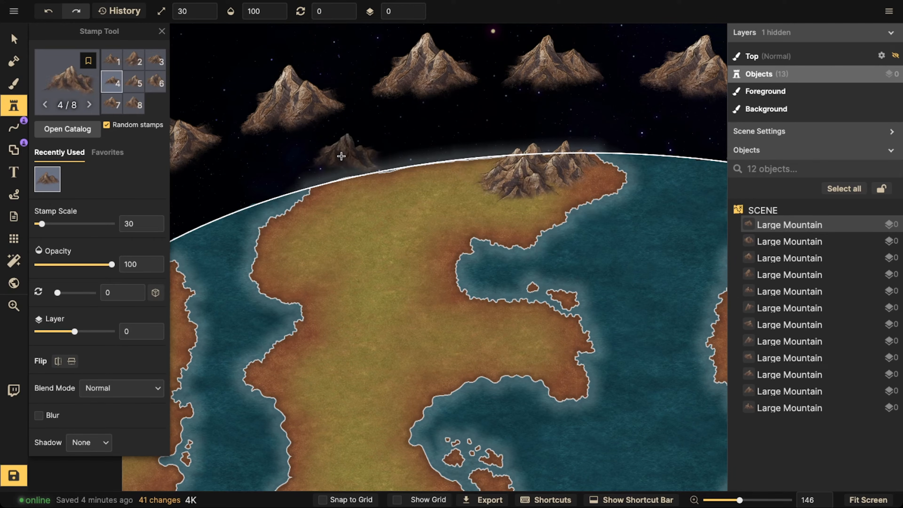
Step: Load the 352 rotation from the reference mountain just west of the crest and extend the range southwest with two stamps at scale 30
left_click(22, 40)
left_click(401, 64)
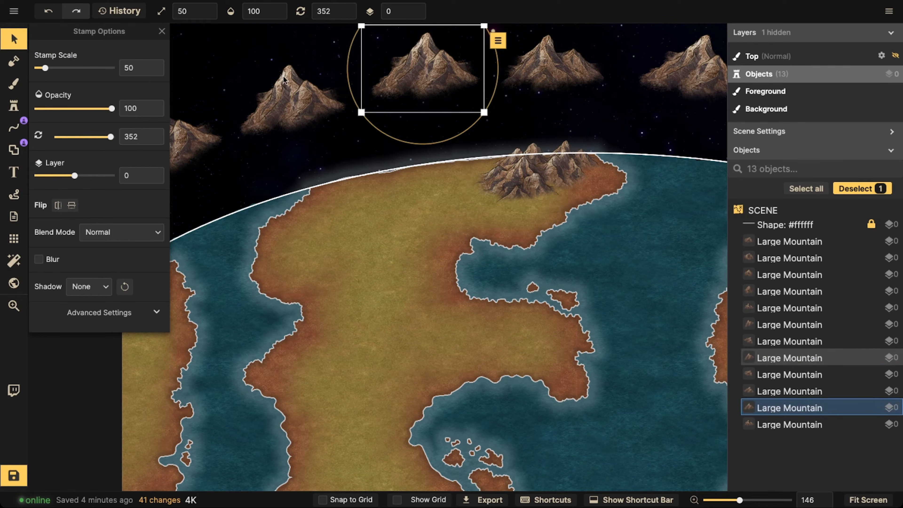
left_click(13, 106)
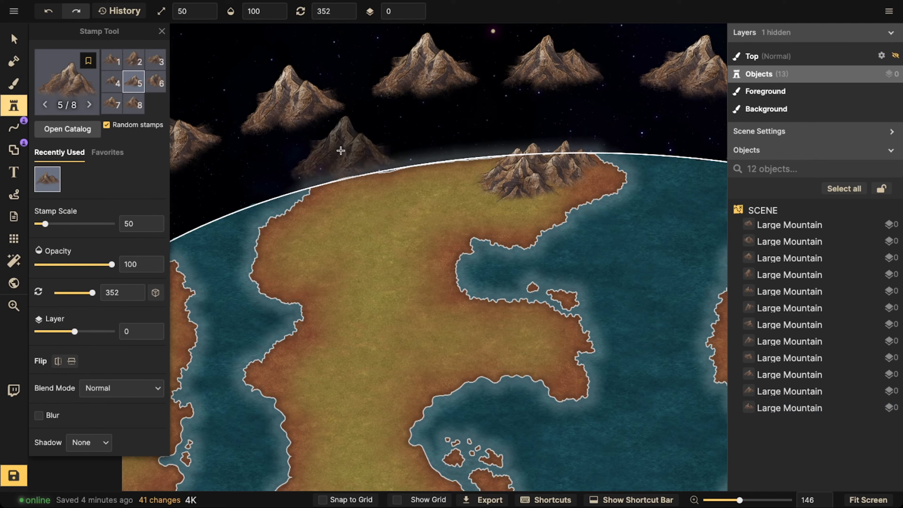
left_click(14, 38)
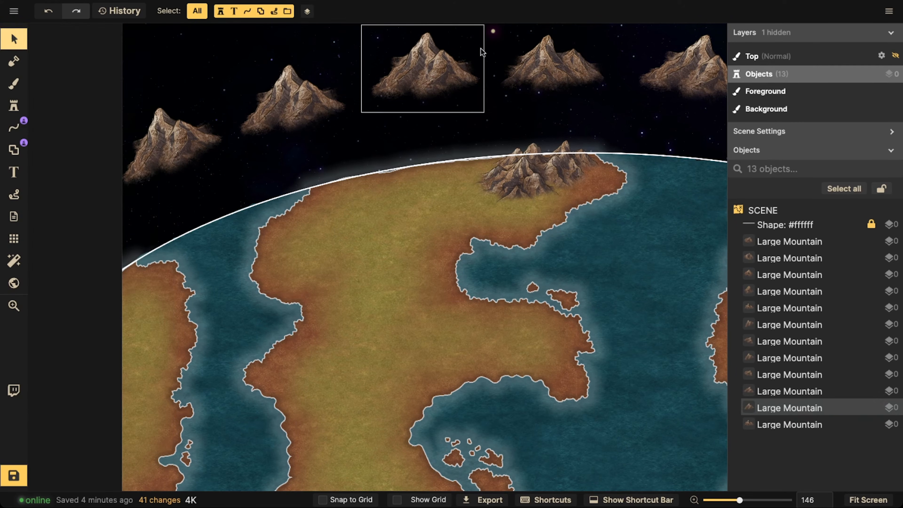
left_click(480, 48)
left_click(14, 106)
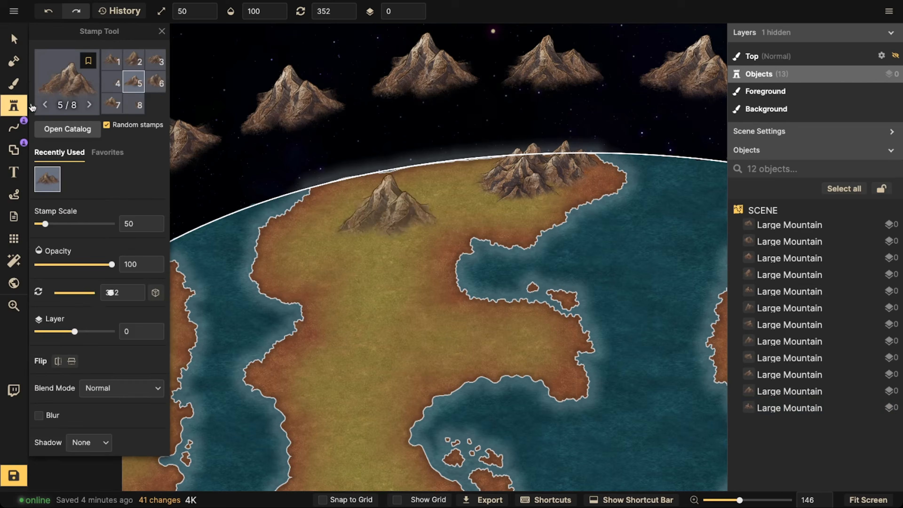
key("Left")
key("bracketleft")
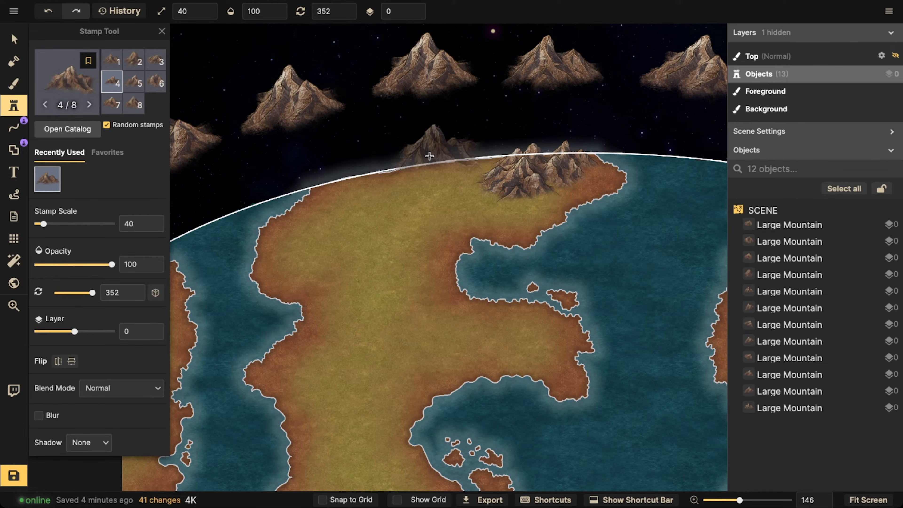
key("bracketleft")
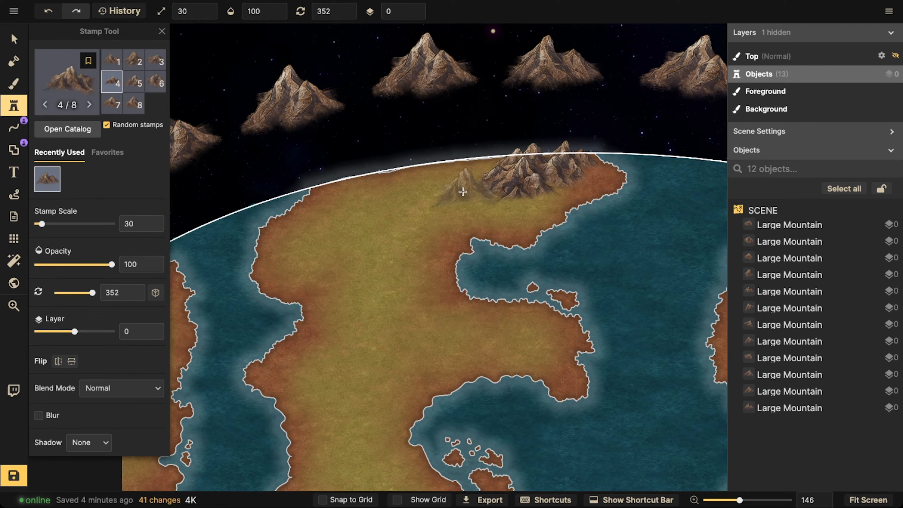
left_click(463, 191)
left_click(434, 205)
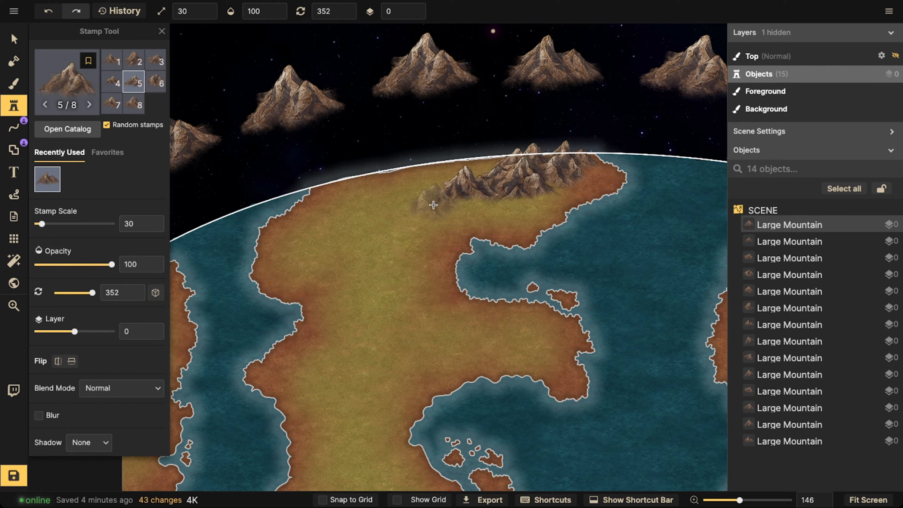
Step: Extend the mountain range south with two more Large Mountain stamps and put all nine range mountains on layer 3
left_click(416, 232)
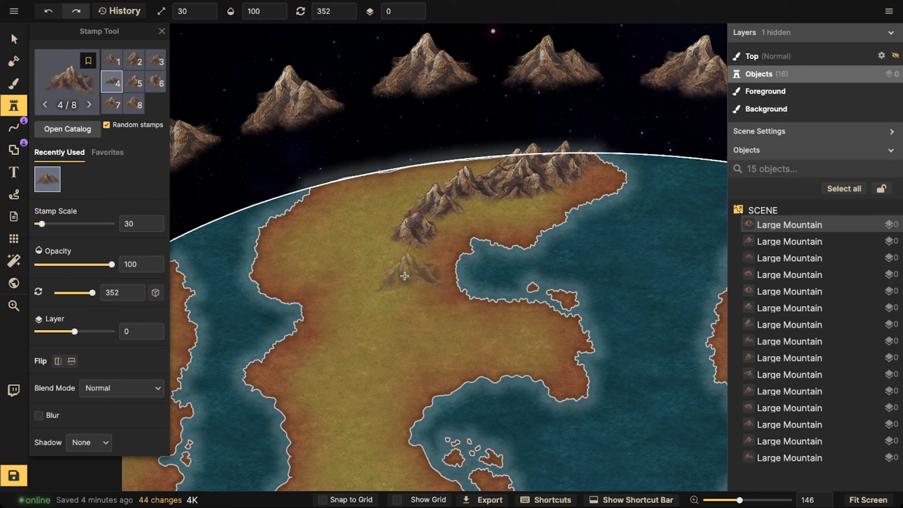
left_click(404, 259)
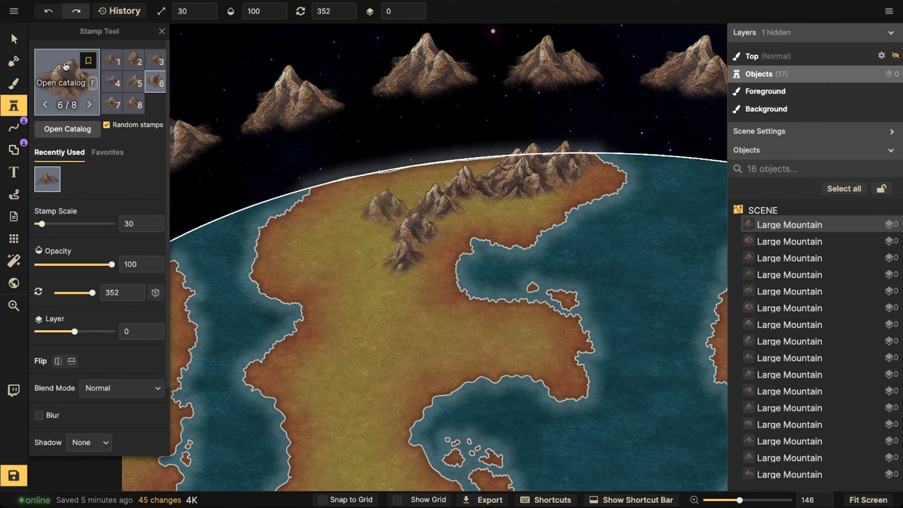
key("v")
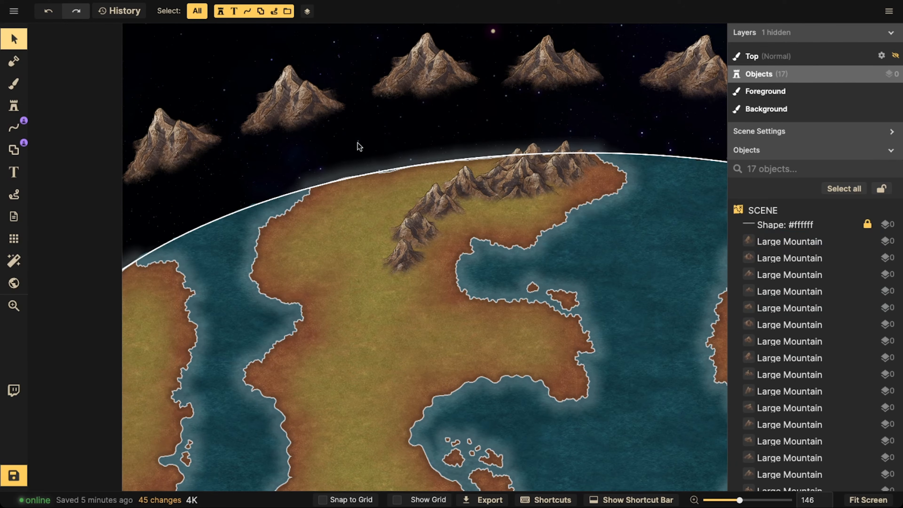
left_click_drag(357, 141, 583, 286)
left_click(416, 9)
left_click(417, 9)
left_click(417, 8)
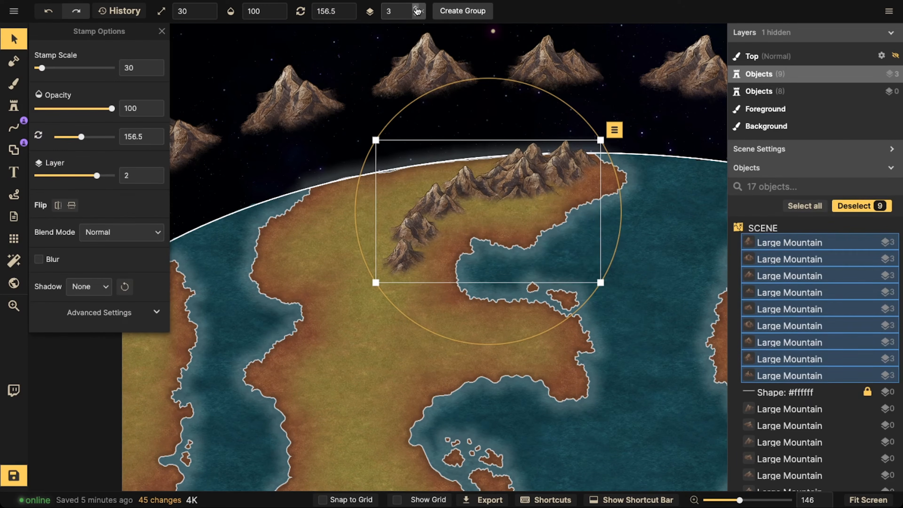
left_click(498, 94)
scroll(511, 93, "down", 2)
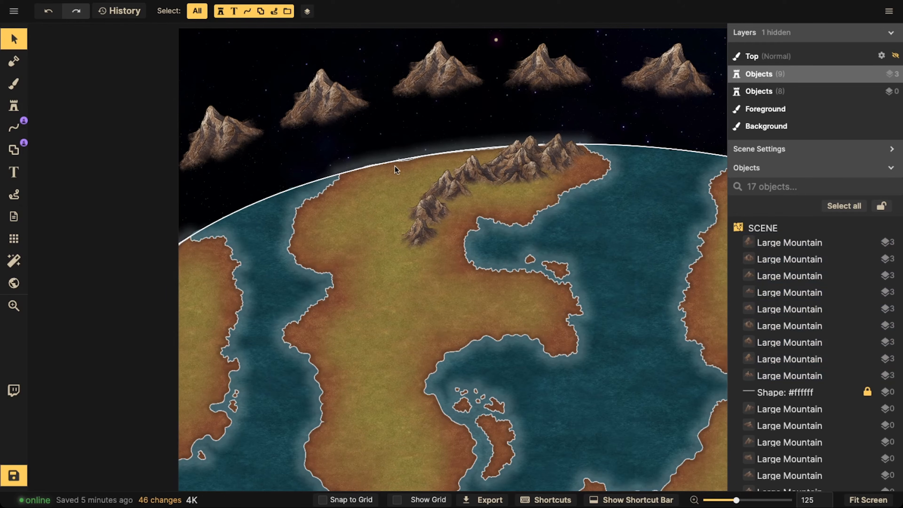
left_click(552, 163)
scroll(405, 170, "up", 2)
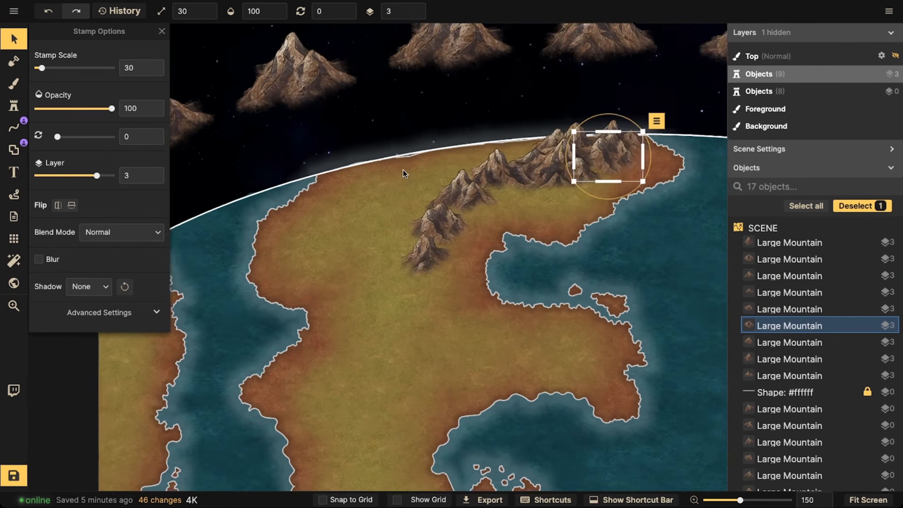
scroll(403, 170, "up", 1)
scroll(555, 154, "down", 2)
left_click_drag(556, 155, 479, 152)
left_click_drag(315, 129, 507, 264)
left_click(275, 84)
left_click(377, 143)
scroll(219, 145, "down", 2)
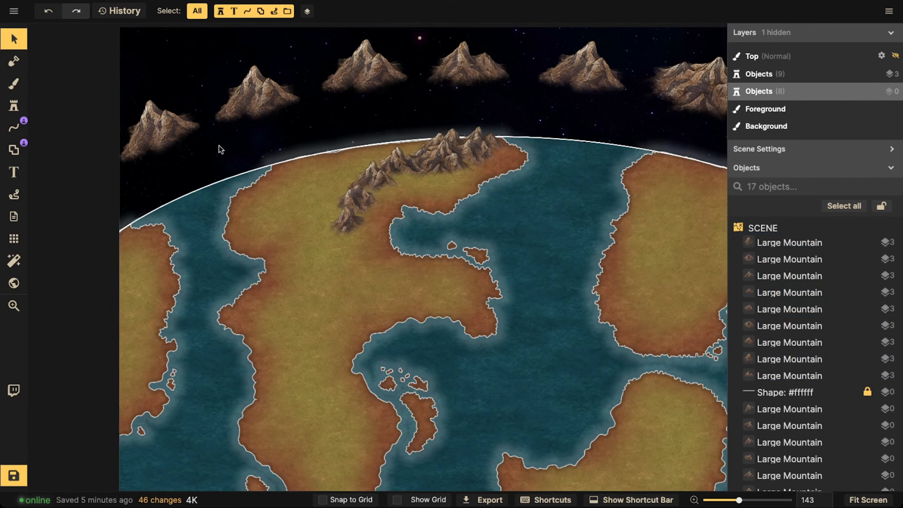
Step: Move the whole nine-mountain range slightly west and rotate it slightly counter-clockwise
left_click_drag(338, 142, 516, 250)
left_click_drag(452, 156, 445, 157)
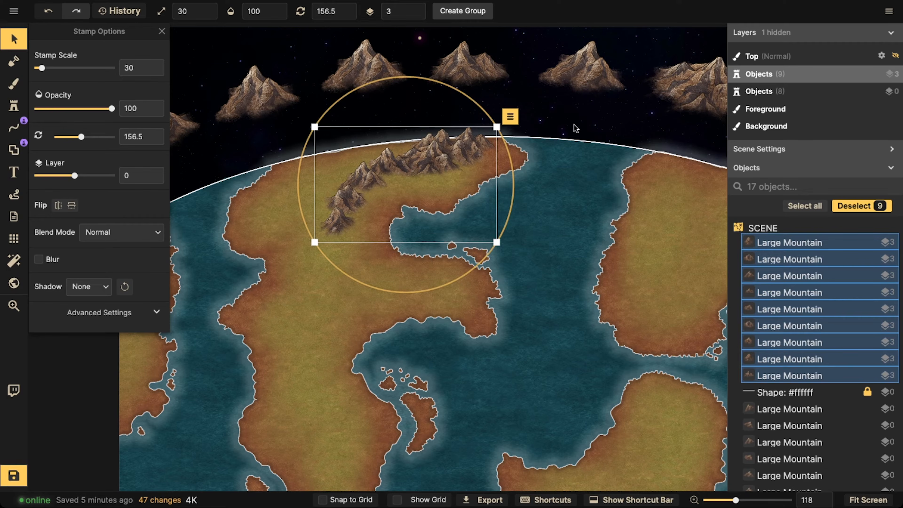
left_click_drag(345, 278, 347, 276)
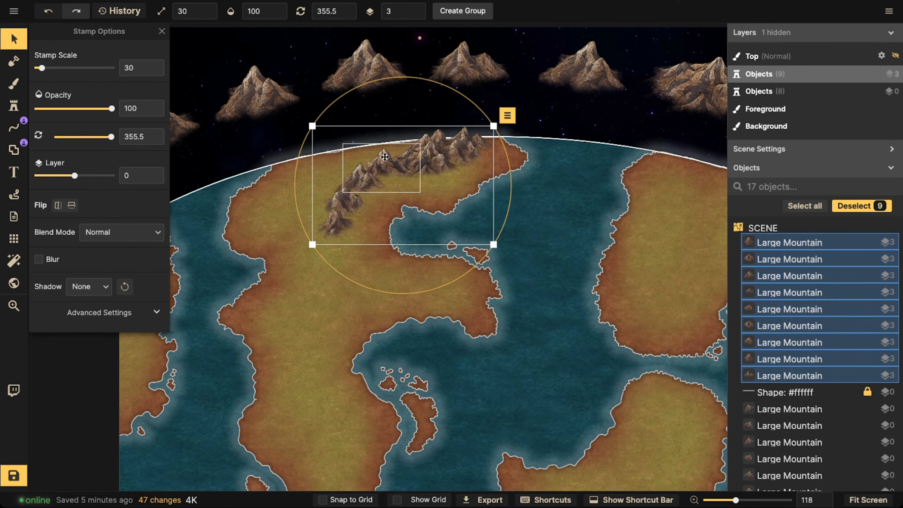
left_click(271, 149)
Step: Search the Fantasy Regional stamp catalog for "mountain" and choose the Small Mountains set
left_click(14, 107)
left_click(62, 90)
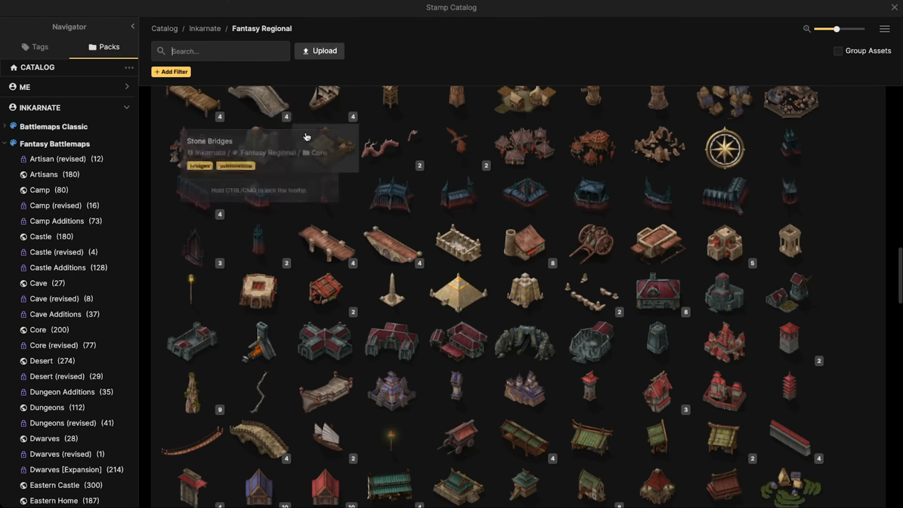
type("mountain")
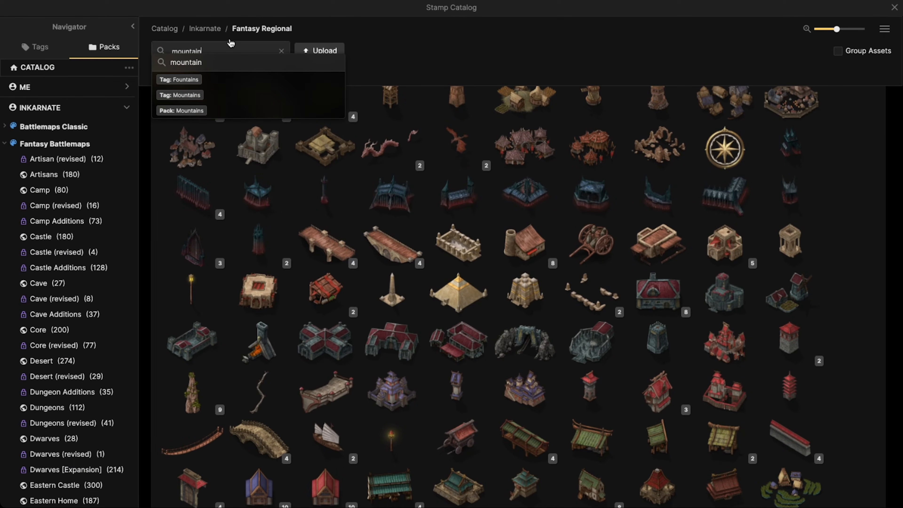
key("Return")
left_click(325, 151)
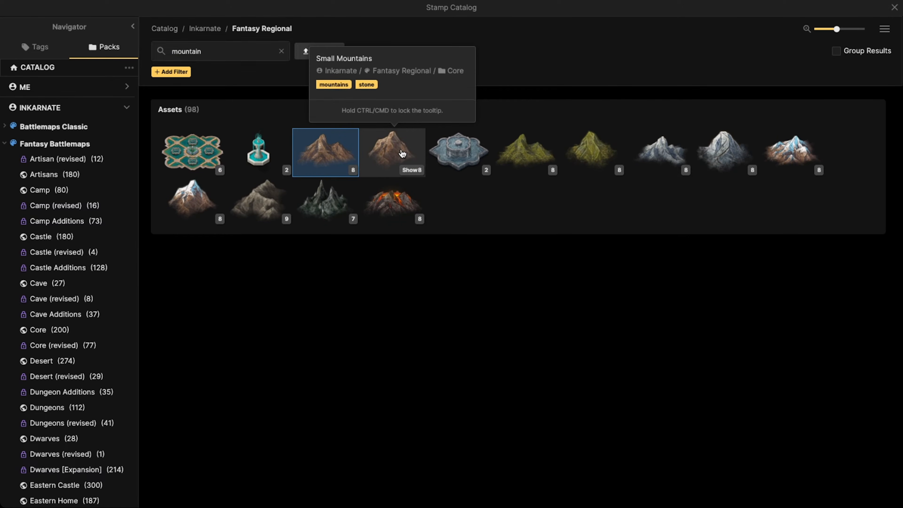
left_click(403, 154)
Step: Place two Small Mountain stamps at scale 30 at the range's southern end and undo the second one
scroll(343, 244, "up", 2)
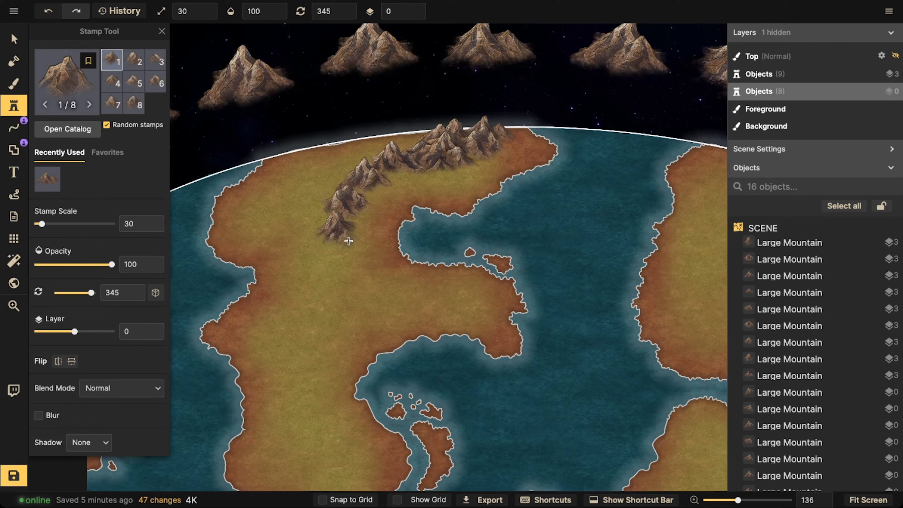
left_click(344, 239)
left_click(357, 249)
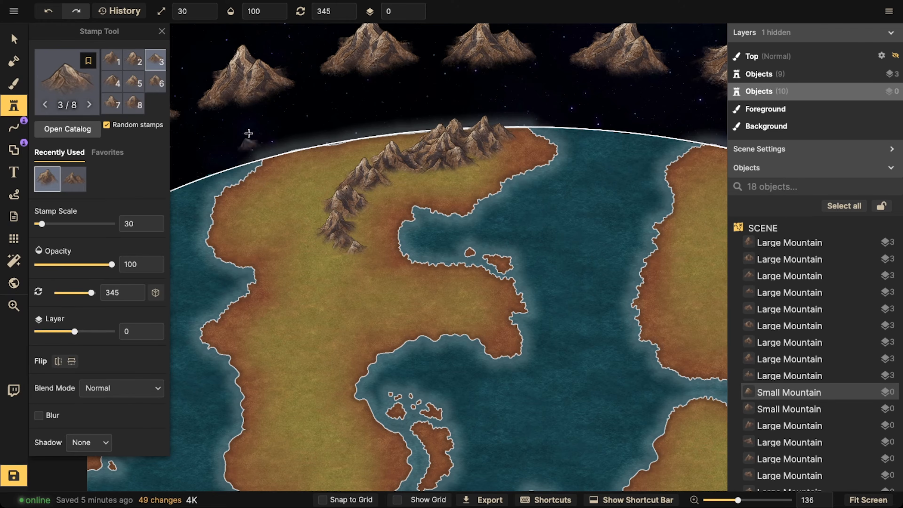
key("ctrl+z")
Step: Try a Small Mountain stamp on layer 1 at the southern foot of the range and undo it
left_click(418, 8)
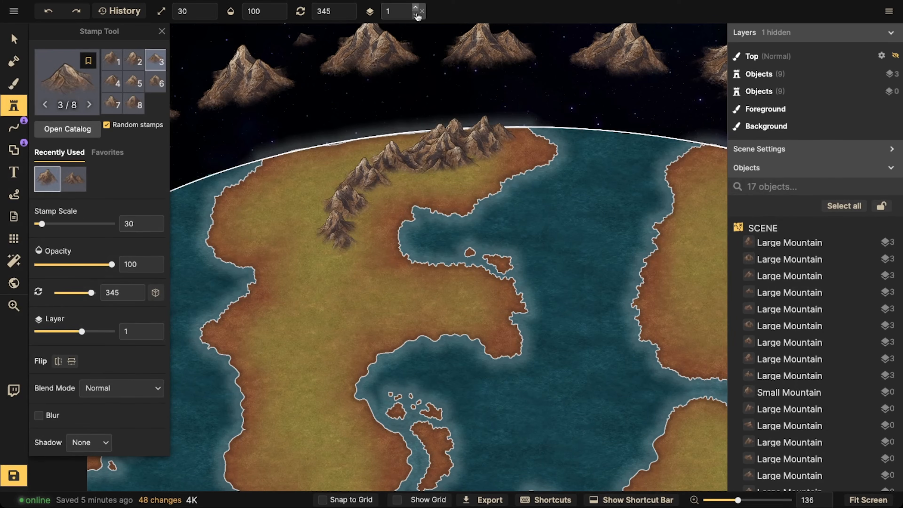
left_click(434, 179)
scroll(446, 177, "up", 3)
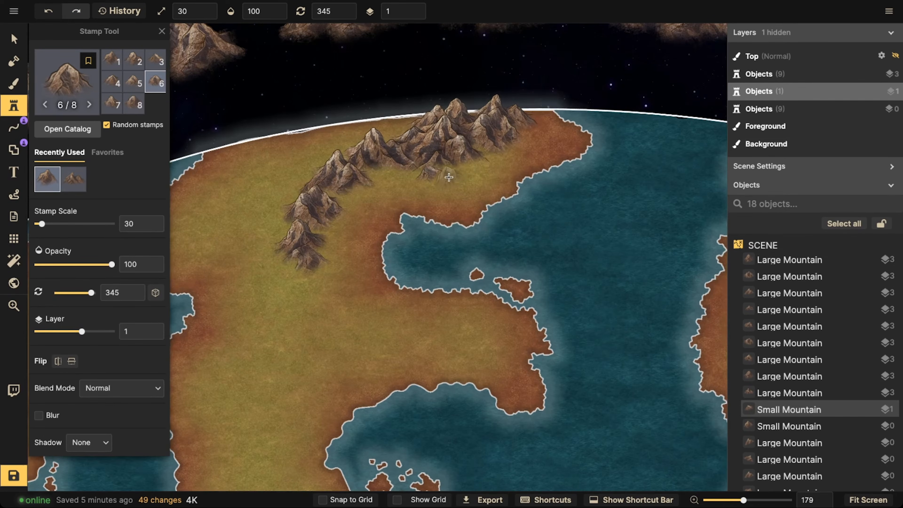
key("ctrl+z")
Step: Select the seven separate large mountains in the starry sky above the planet and put them on layer 2
key("v")
left_click(367, 173)
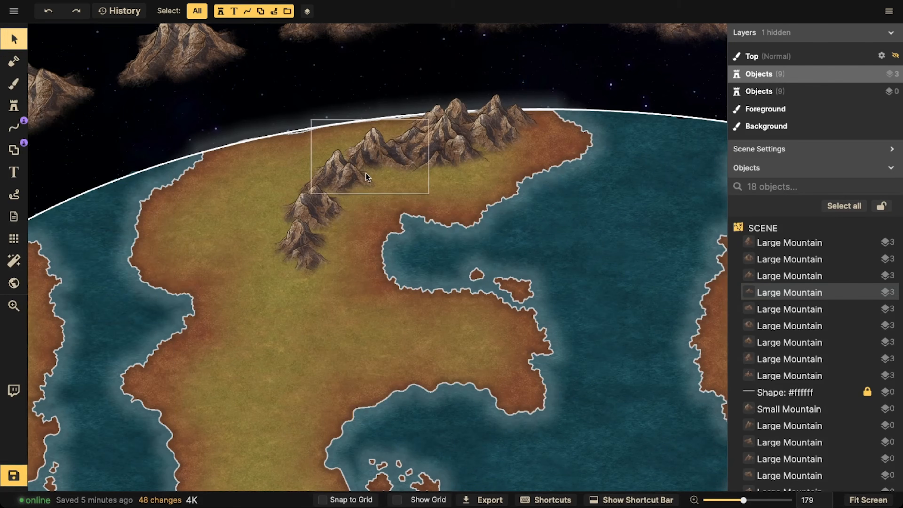
key("Escape")
scroll(318, 143, "down", 5)
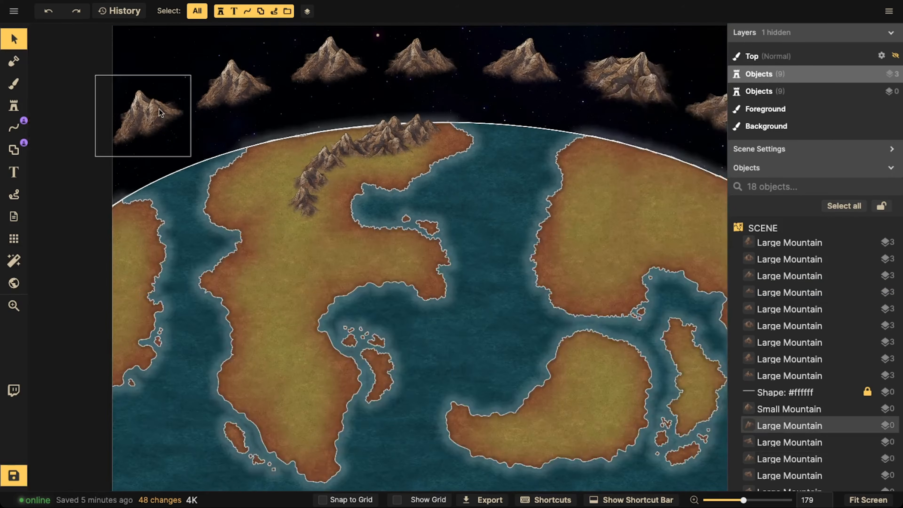
left_click(159, 109)
left_click(234, 93, "shift")
left_click(325, 65, "shift")
left_click(410, 65, "shift")
left_click(521, 62, "shift")
left_click(627, 77, "shift")
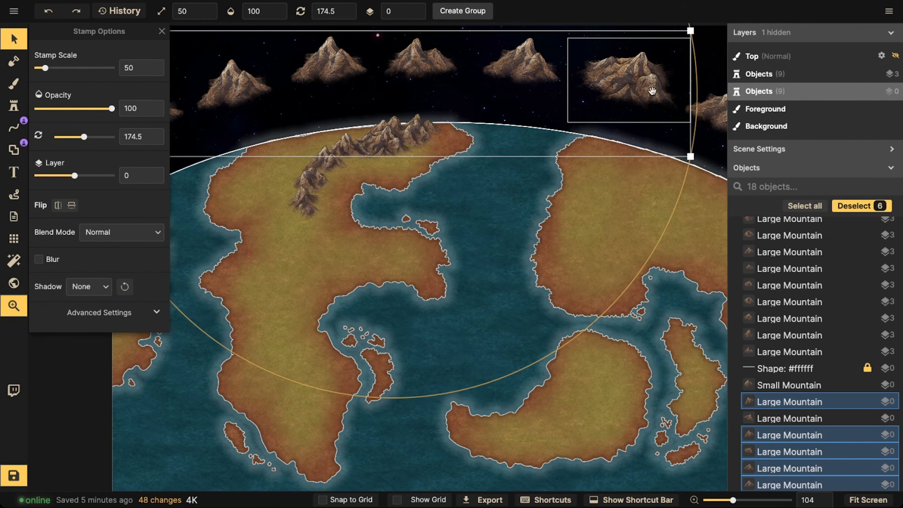
scroll(626, 78, "right", 5)
left_click(528, 94, "shift")
scroll(409, 44, "left", 3)
scroll(483, 44, "up", 2)
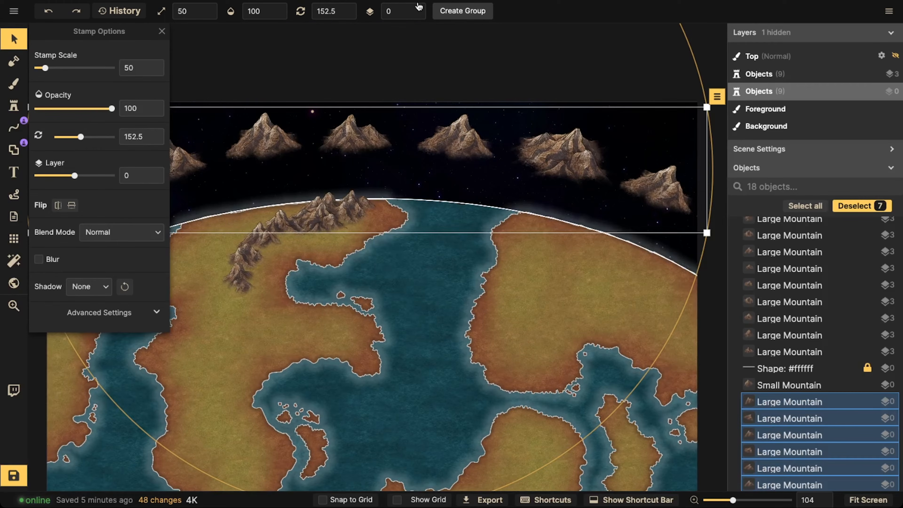
left_click(463, 11)
key("Escape")
Step: Check a range mountain's layer and put the seven large mountains in the sky on layer 3 to match
left_click(350, 202)
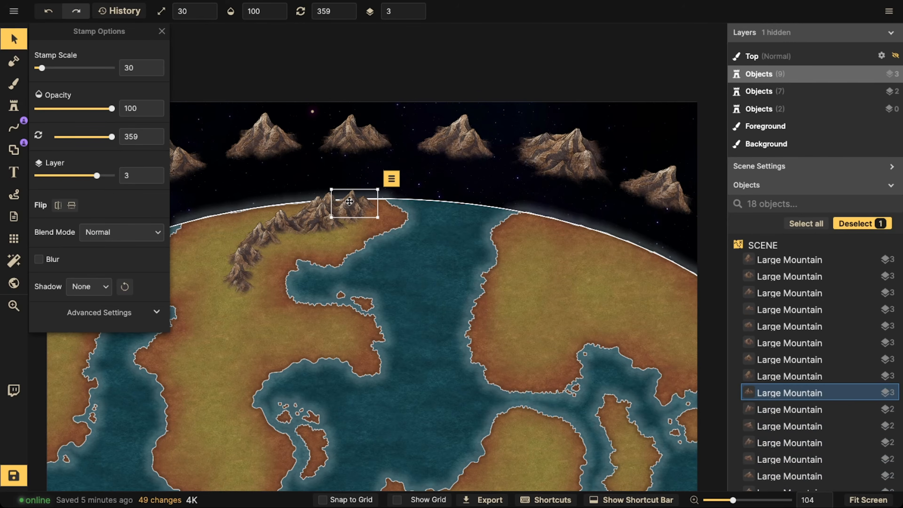
key("Escape")
left_click(350, 136)
key("Escape")
left_click_drag(79, 118, 644, 177)
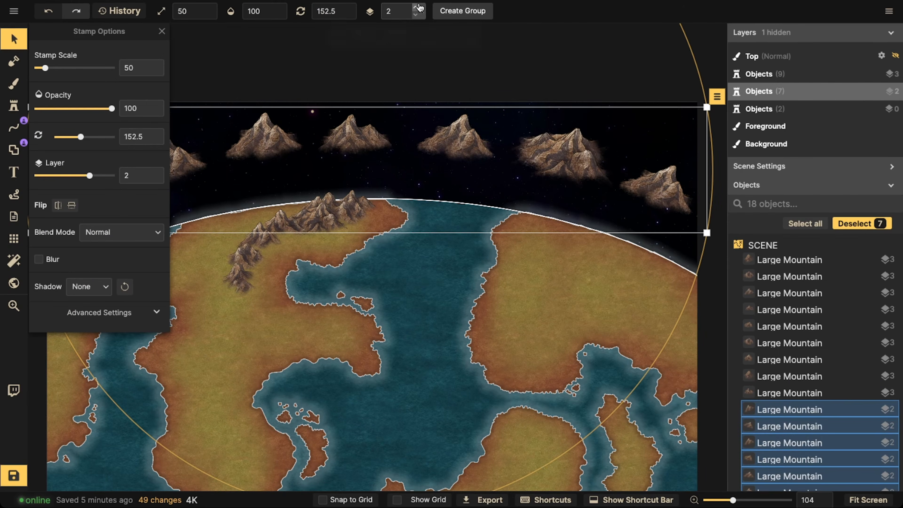
left_click(419, 8)
left_click(364, 97)
scroll(365, 100, "down", 2)
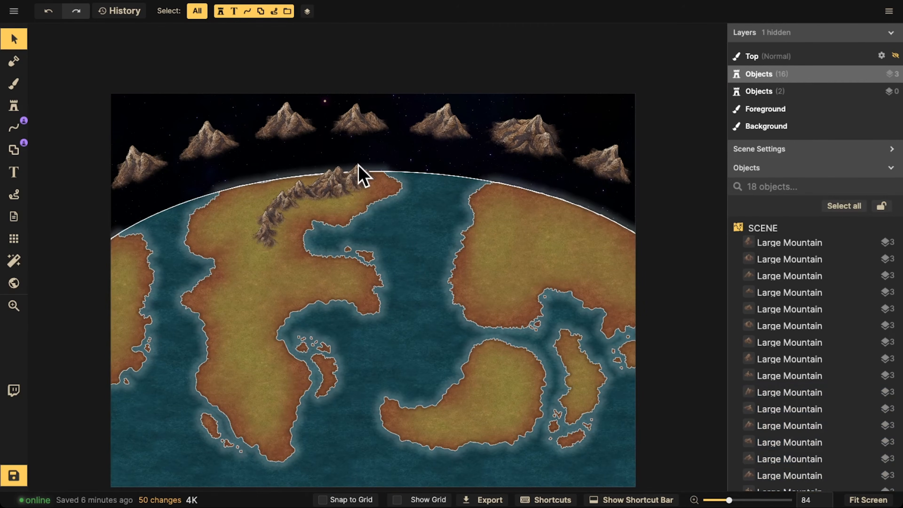
Step: Place four Small Mountain stamps at scale 30 on layer 3 as foothills along the range's southern side
scroll(302, 211, "up", 5)
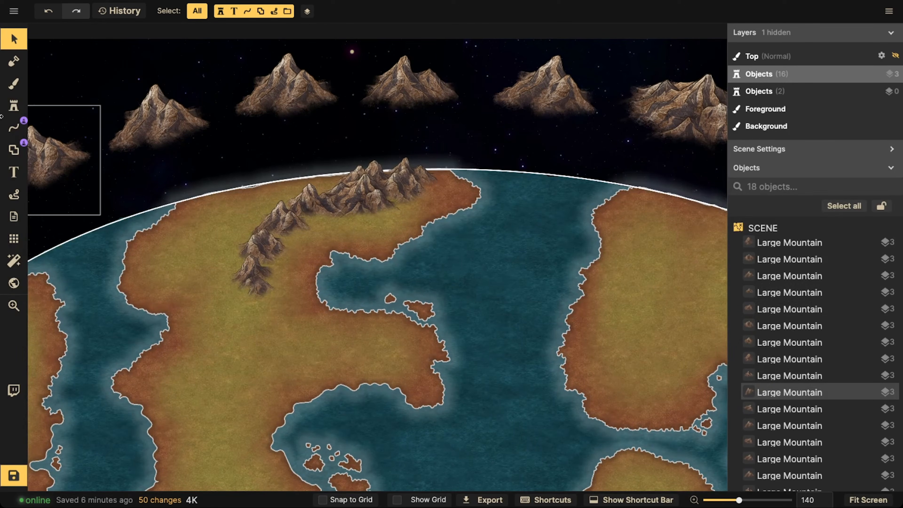
left_click(13, 106)
left_click(65, 180)
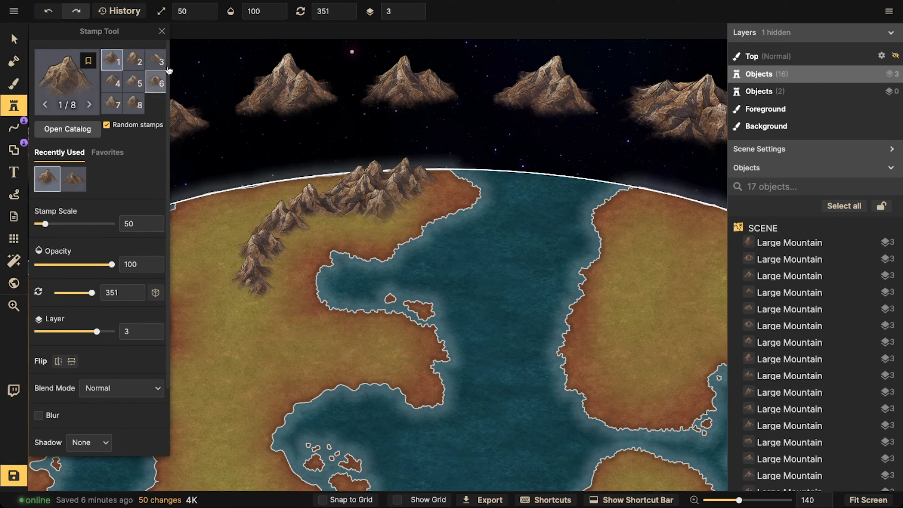
scroll(328, 217, "up", 2)
key("[")
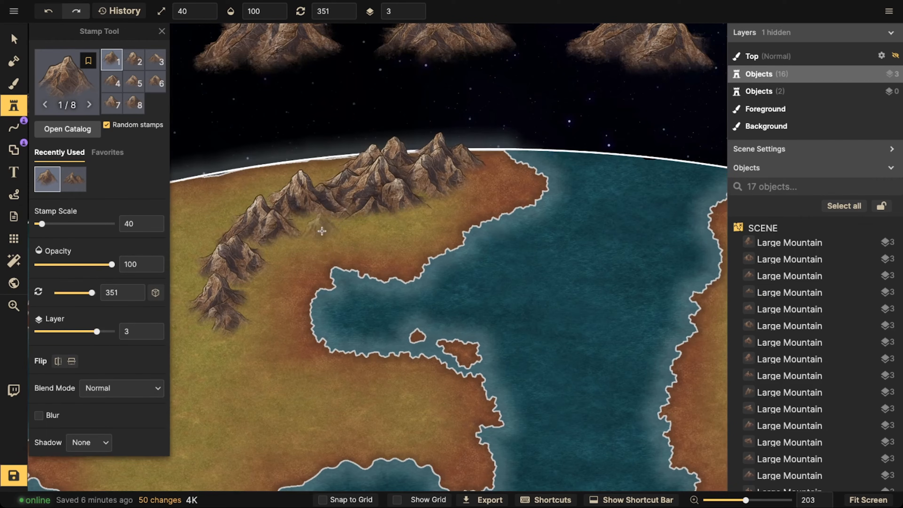
left_click(396, 216)
left_click(389, 232)
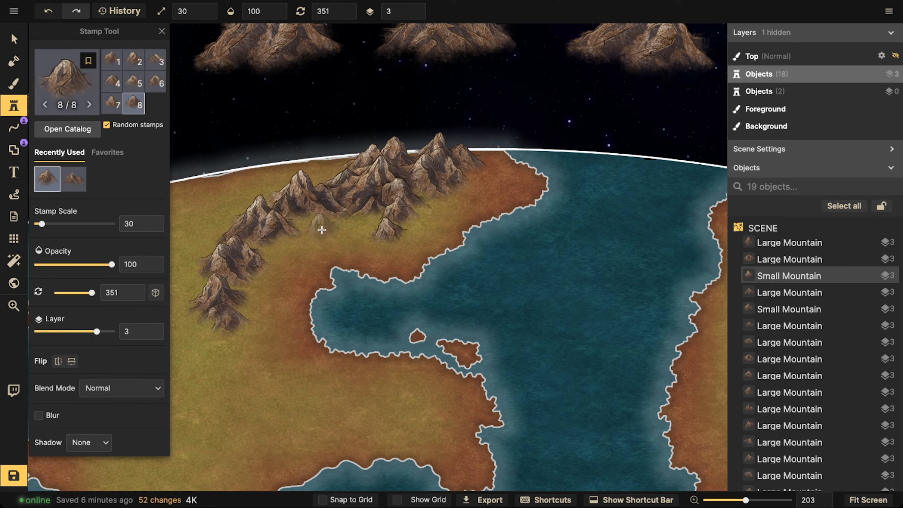
left_click(285, 235)
left_click(288, 249)
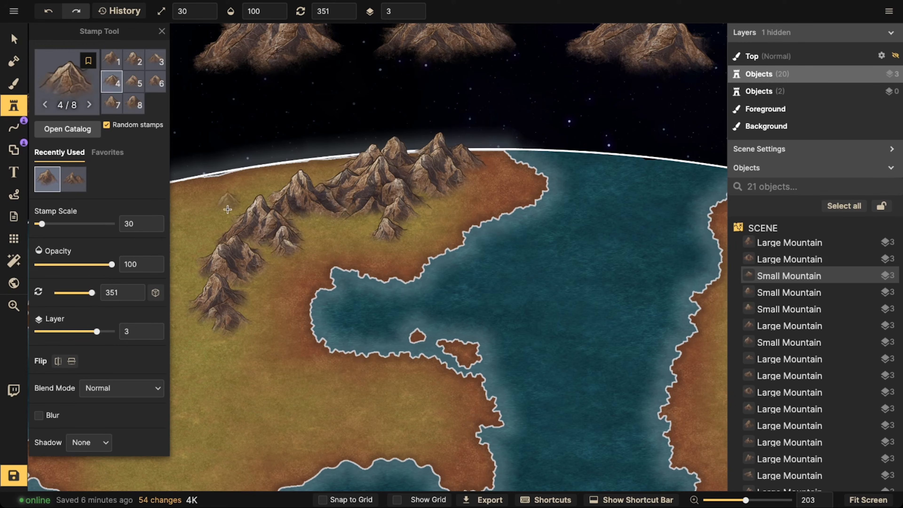
Step: Extend the range's southern end toward the southeast with a chain of Small Mountain stamps
left_click_drag(219, 281, 373, 182)
left_click(386, 225)
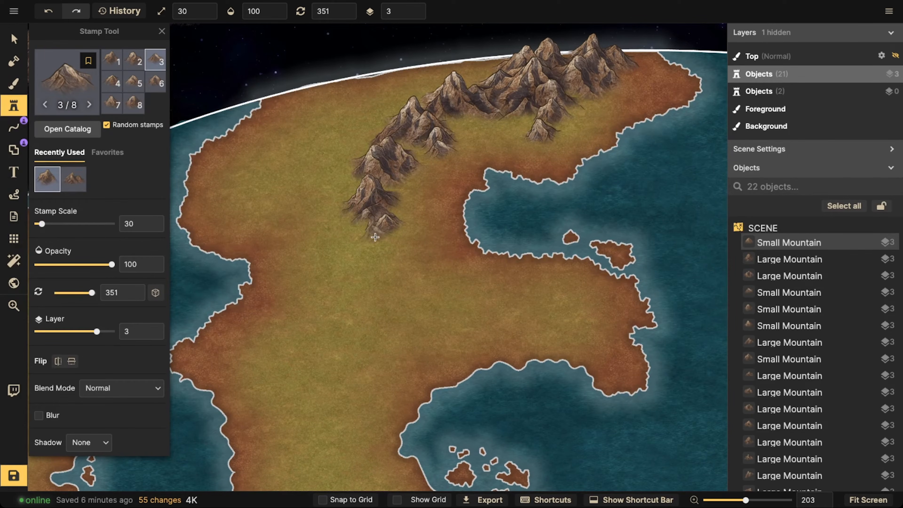
left_click(374, 234)
left_click(397, 252)
left_click(415, 262)
left_click(396, 257)
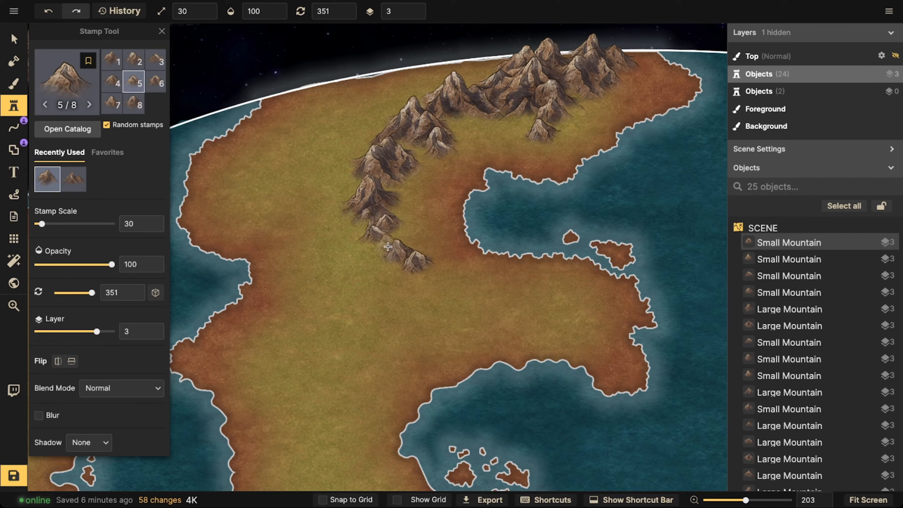
Step: Add Small Mountain stamps branching southwest from the western side of the range's lower end
left_click(356, 188)
left_click(342, 195)
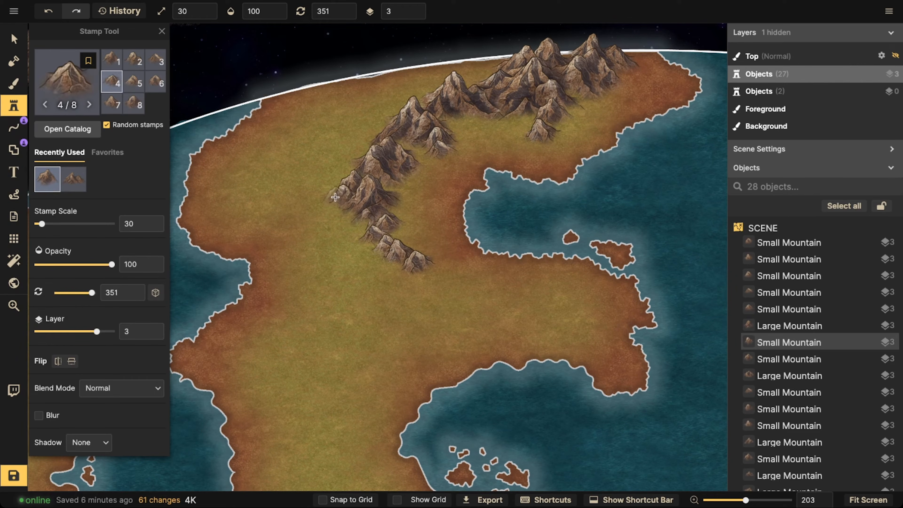
left_click(329, 204)
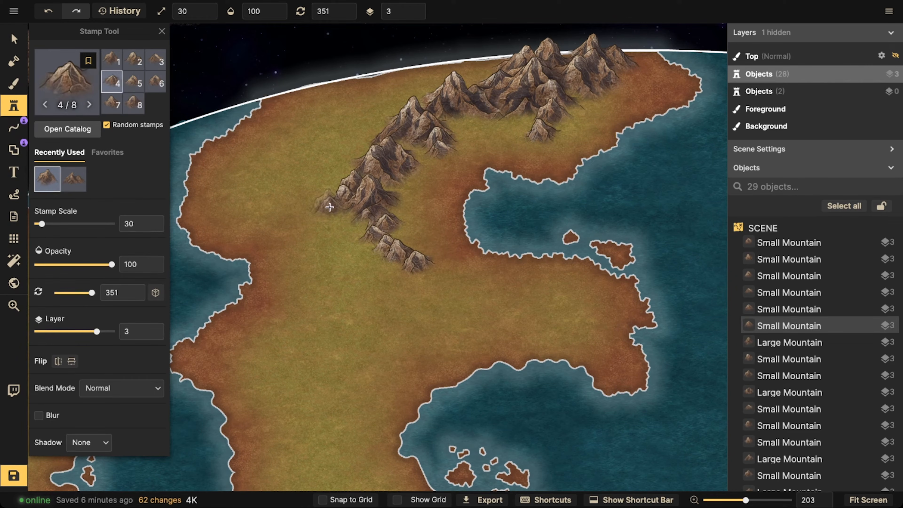
Step: Add Small Mountain stamps on the range's northwestern shoulder and along the planet's edge north of it
left_click(410, 107)
left_click(401, 108)
left_click(388, 105)
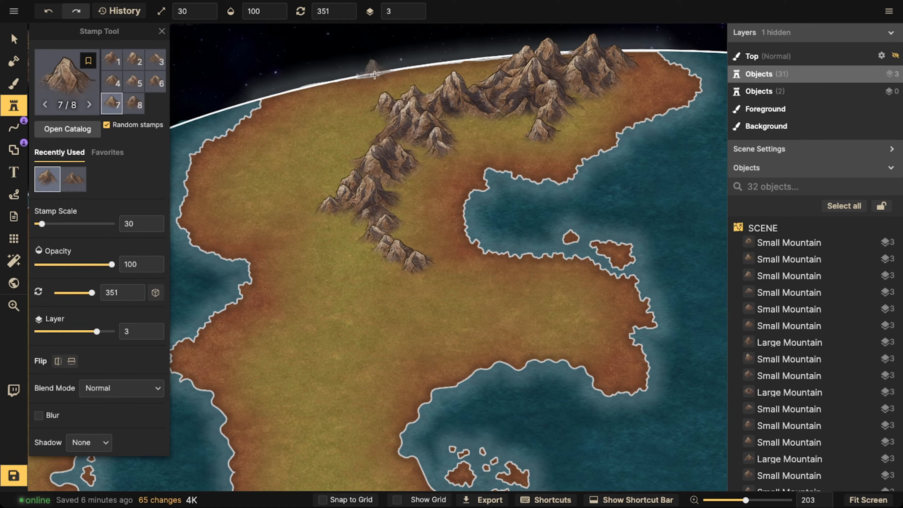
left_click(370, 82)
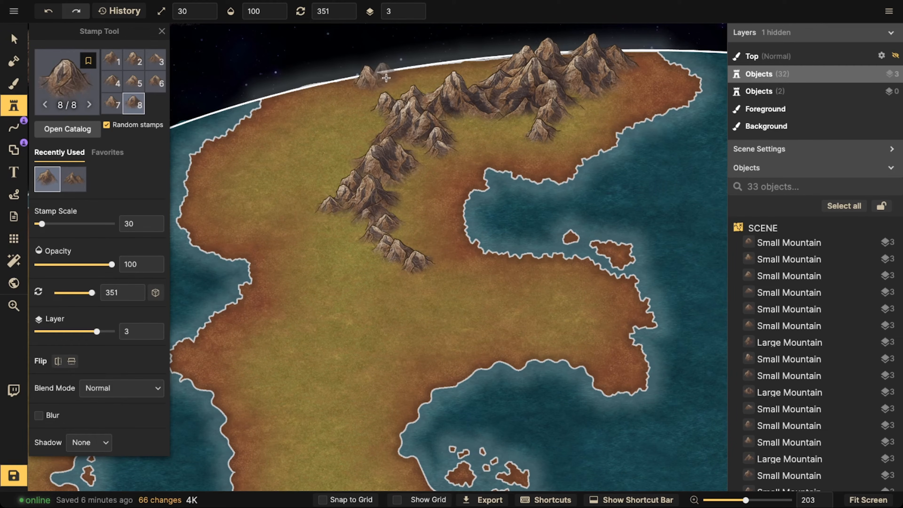
left_click(388, 84)
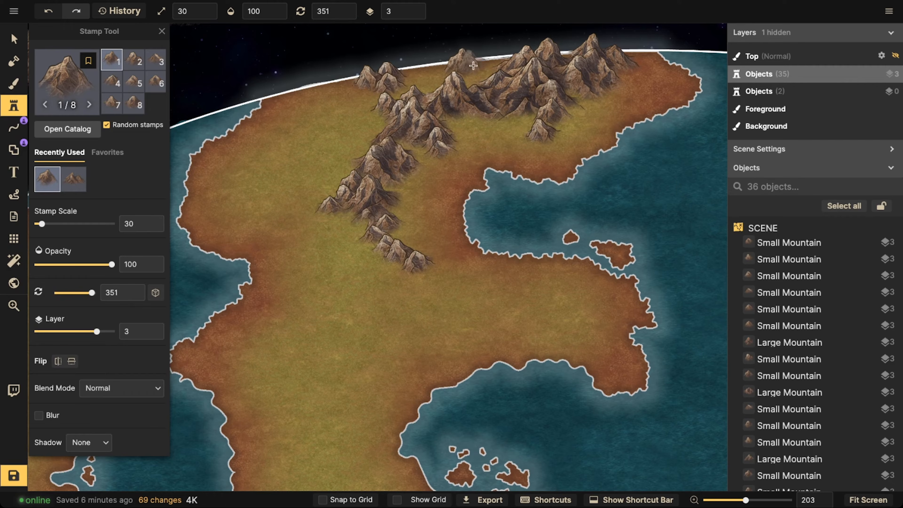
Step: Add one Small Mountain stamp at scale 30 on the planet's edge behind the middle of the range
left_click(473, 66)
scroll(342, 92, "down", 4)
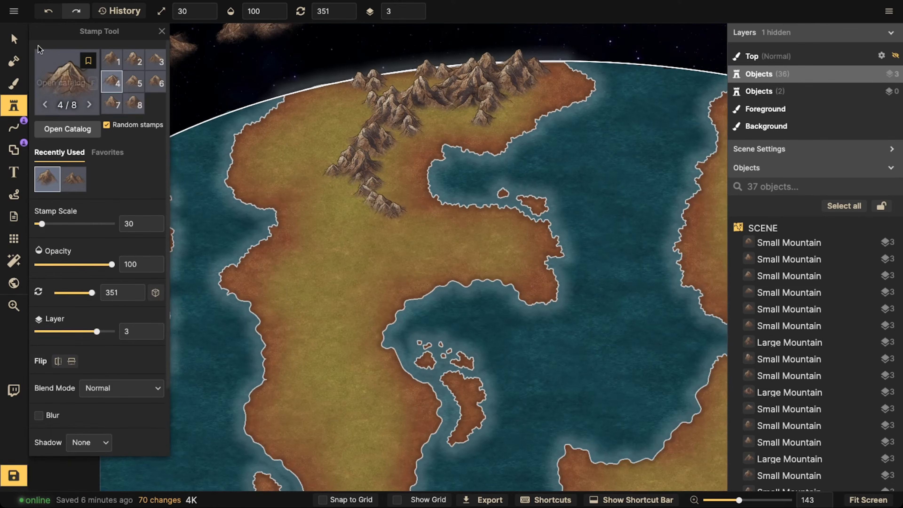
Step: Select the locked white shape that outlines the planet and move it to layer -5
left_click(14, 39)
scroll(341, 69, "up", 2)
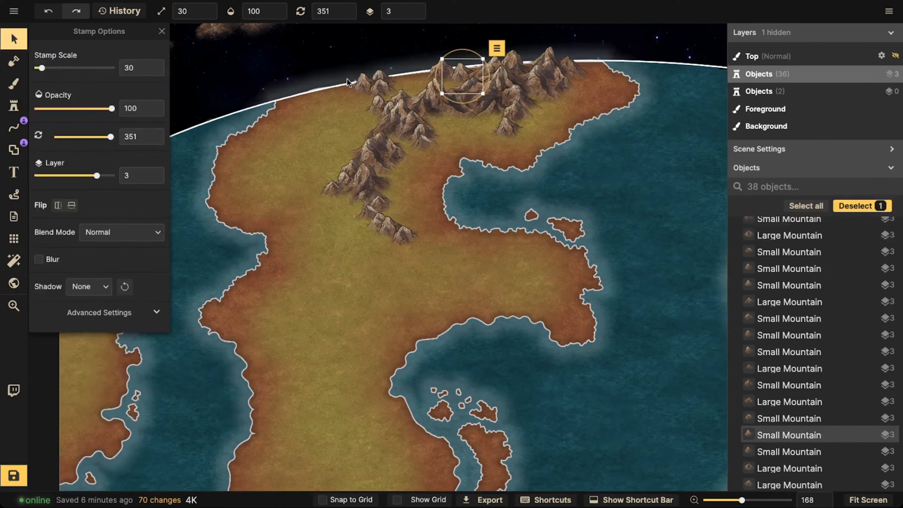
left_click(359, 80)
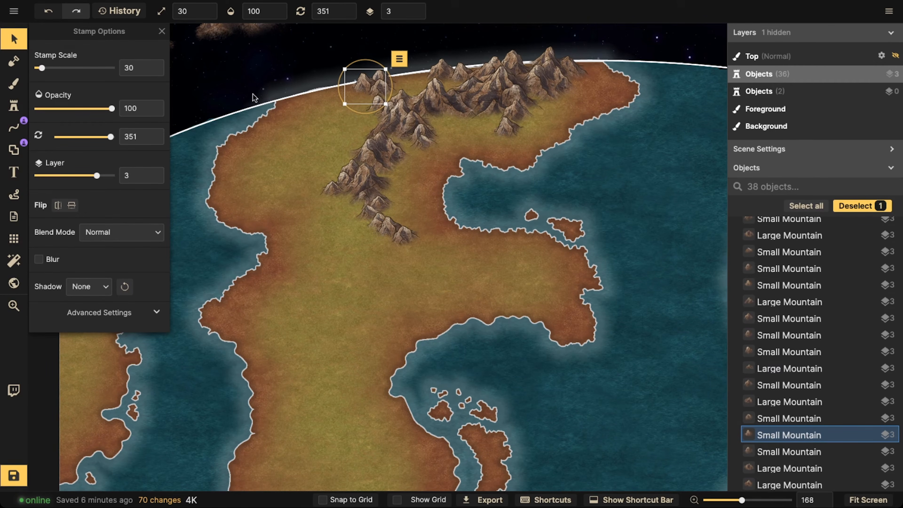
scroll(709, 260, "down", 2)
scroll(818, 320, "down", 5)
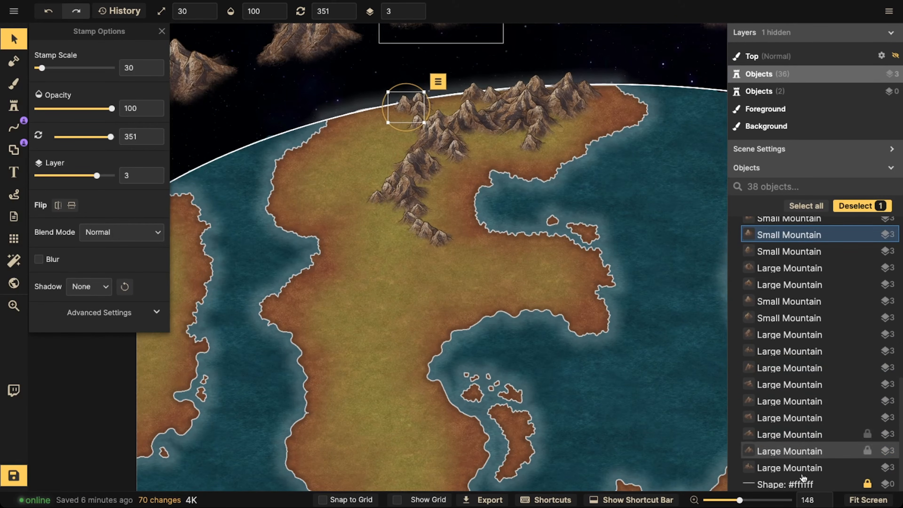
left_click(803, 485)
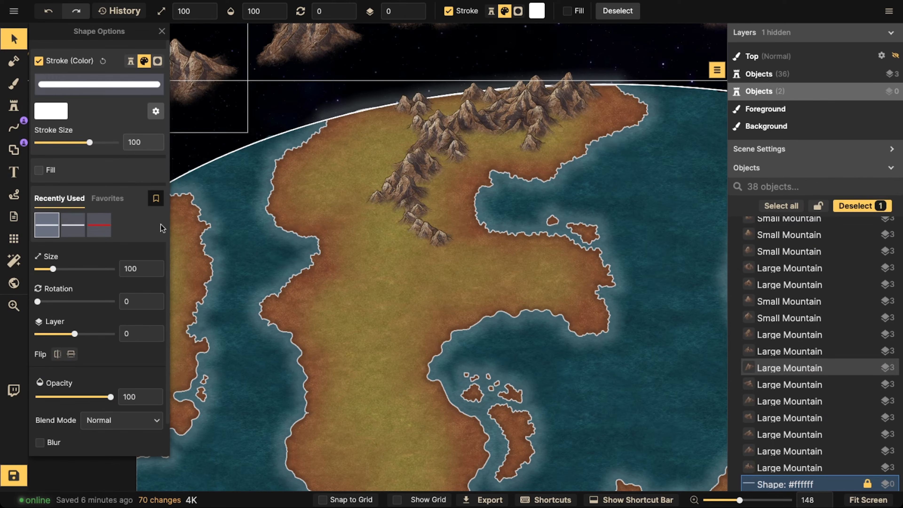
scroll(71, 303, "down", 1)
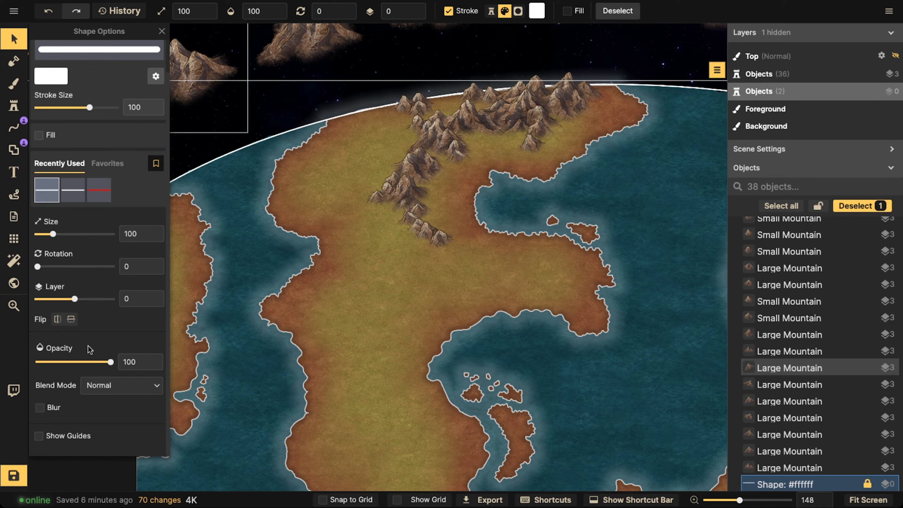
left_click_drag(70, 303, 35, 303)
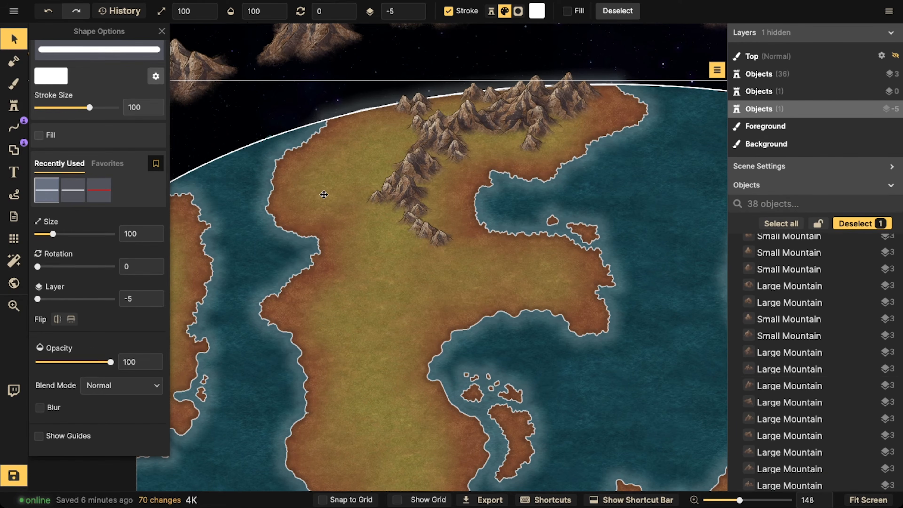
scroll(364, 113, "down", 5)
key("Escape")
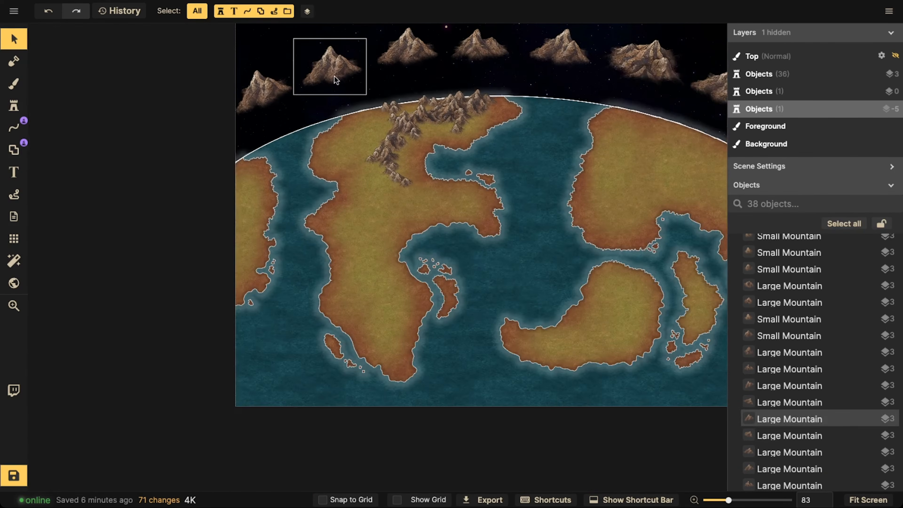
Step: Select all the mountain stamps, including the reference peaks in space, and assign them to layer 0
key("space")
left_click_drag(335, 74, 278, 138)
left_click_drag(160, 75, 714, 301)
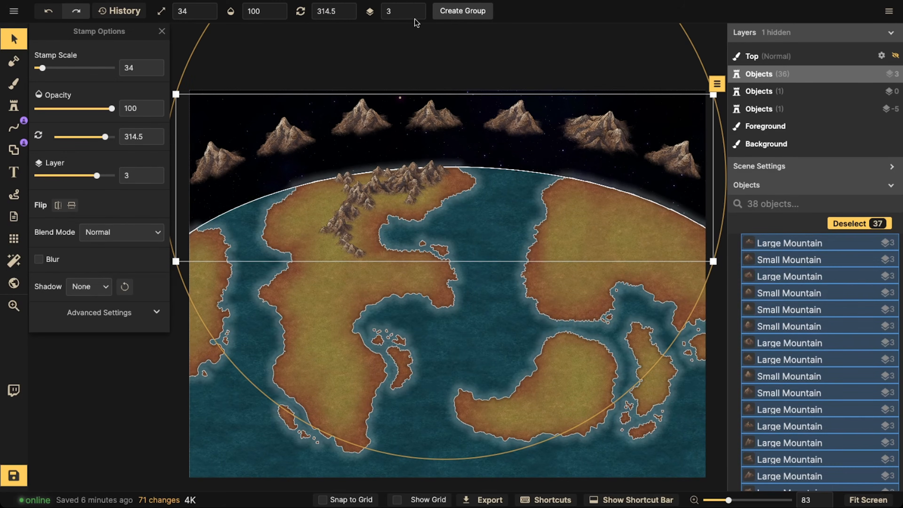
triple_click(423, 14)
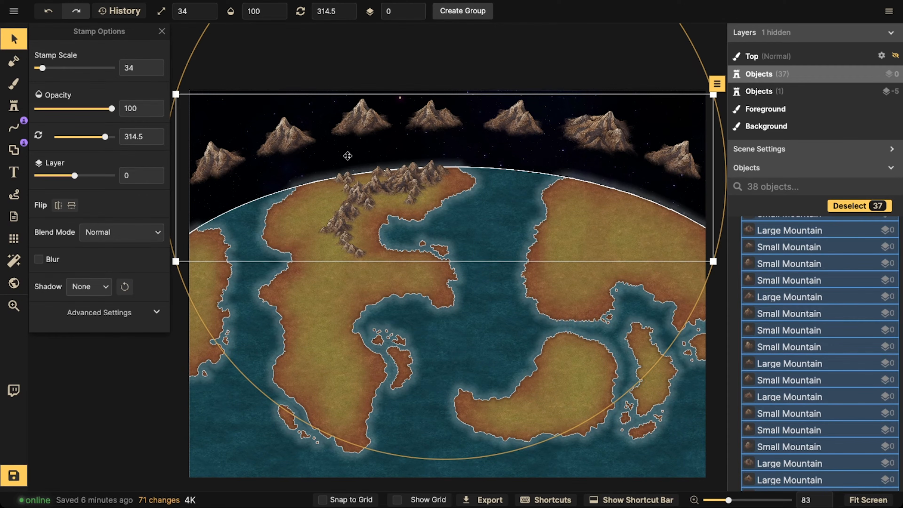
key("Escape")
Step: Reduce the Small Mountain stamp at the range's northwestern planet edge to scale 24 and nudge its position
key("space")
left_click_drag(340, 265, 337, 231)
key("space")
left_click_drag(355, 199, 254, 210)
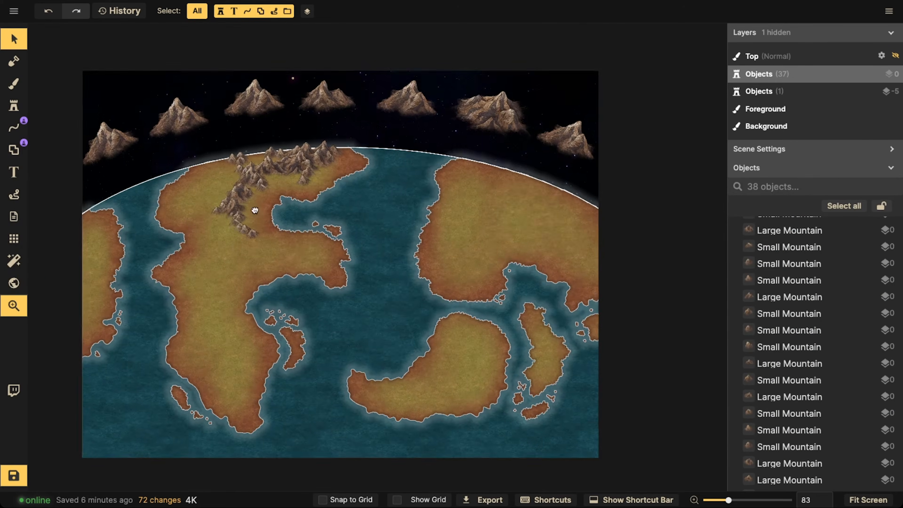
scroll(267, 189, "up", 2)
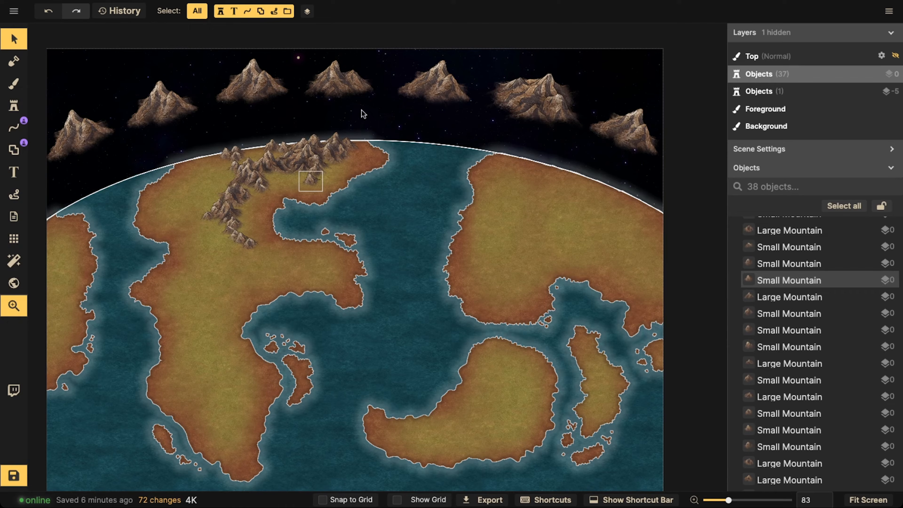
scroll(273, 175, "up", 5)
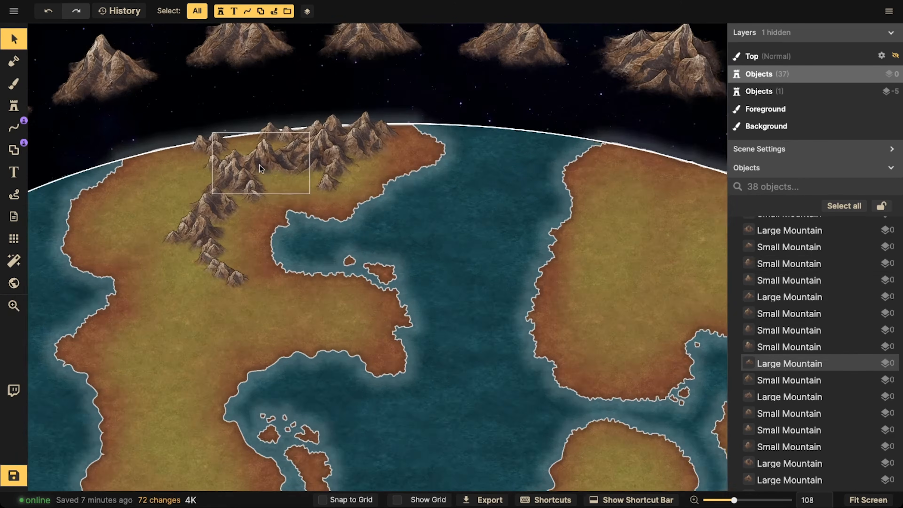
left_click(282, 137)
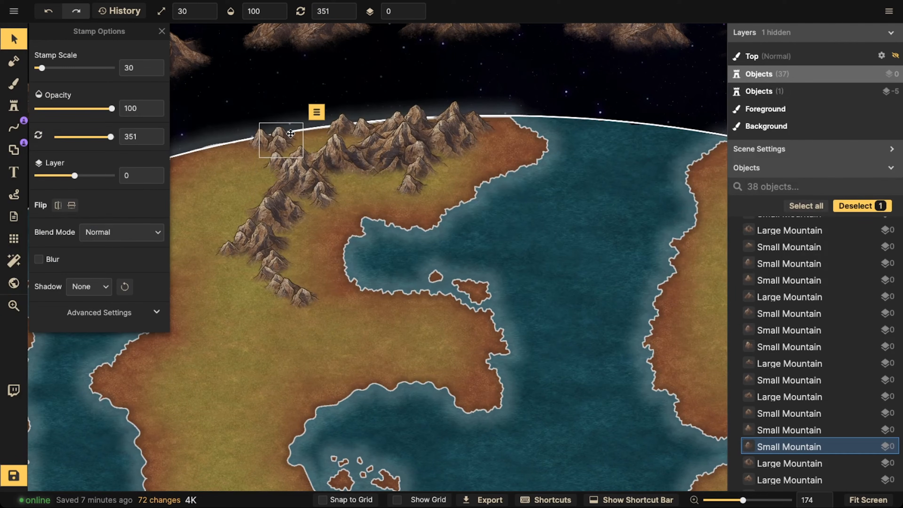
scroll(284, 133, "down", 5)
mouse_move(284, 135)
left_mouse_down()
mouse_move(299, 122)
mouse_move(284, 137)
left_mouse_up()
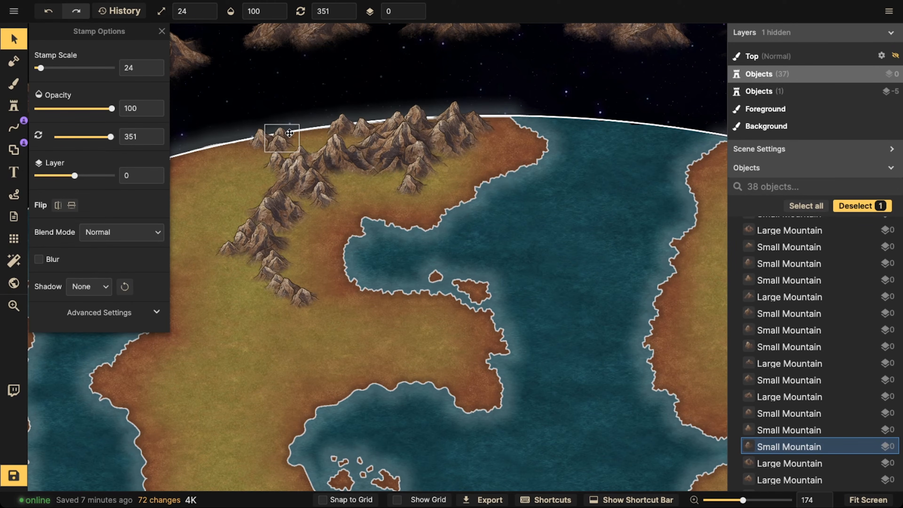
scroll(293, 142, "down", 4)
key("Escape")
scroll(294, 165, "down", 5)
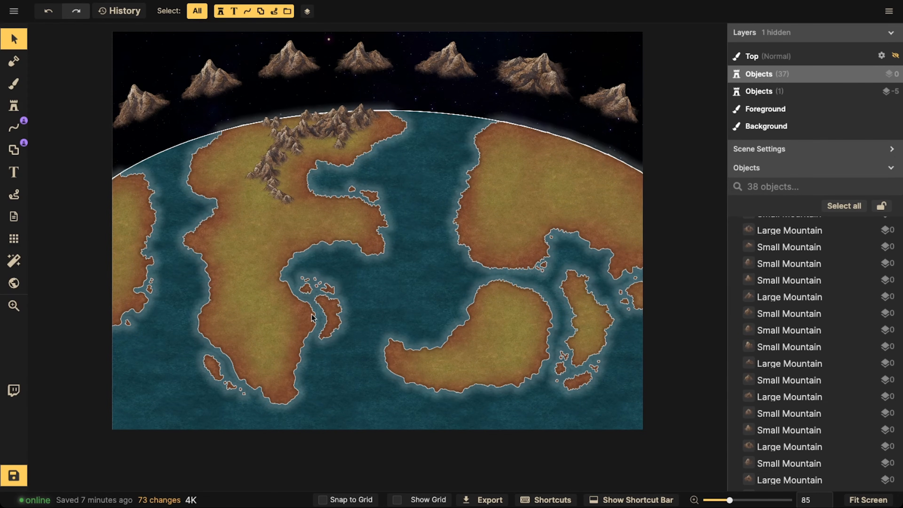
Step: Draw a freehand white loop around the southern part of the central continent on layer -5 and delete it
left_click(10, 135)
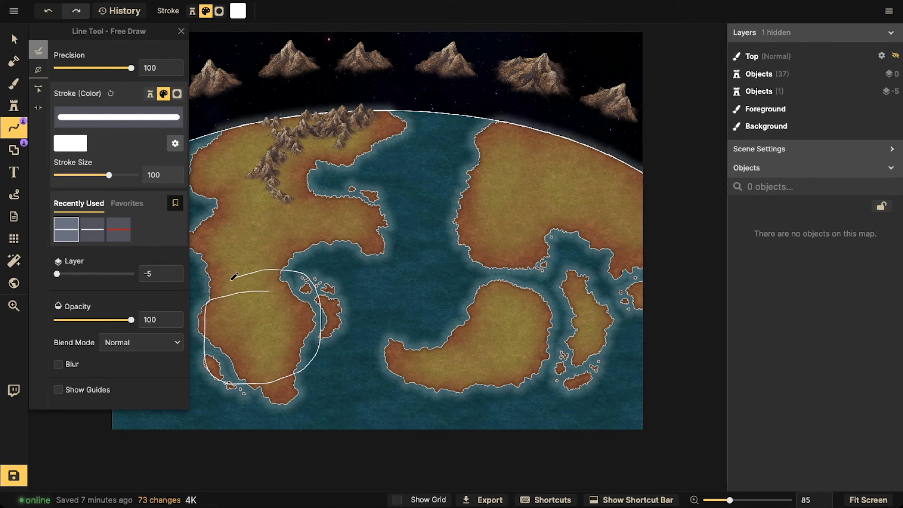
left_click_drag(234, 276, 232, 278)
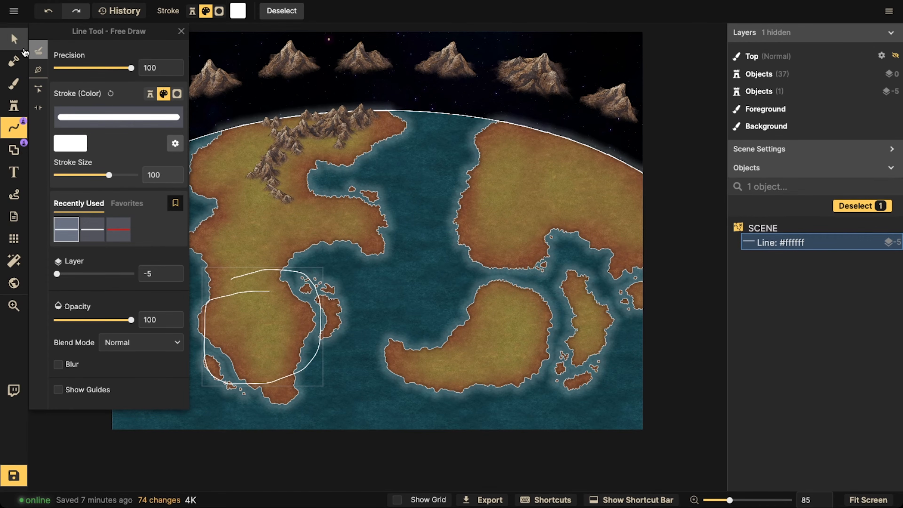
left_click(14, 38)
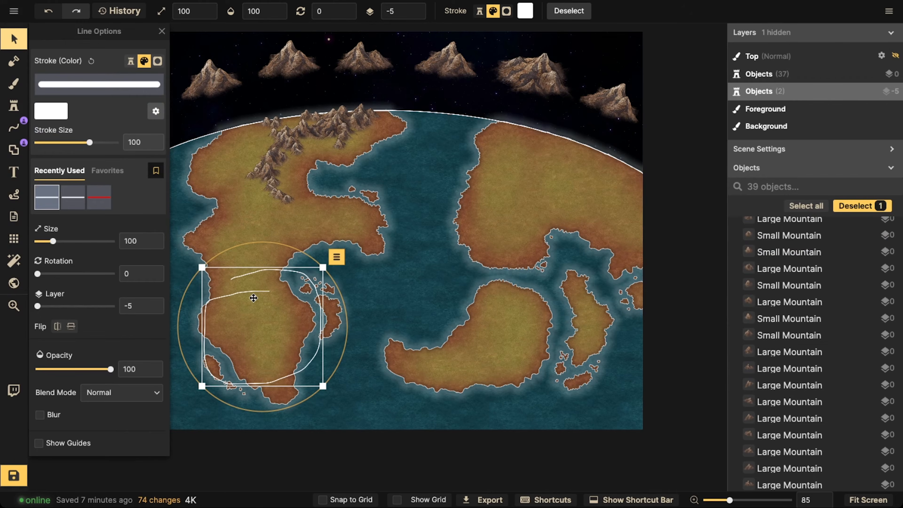
key("Delete")
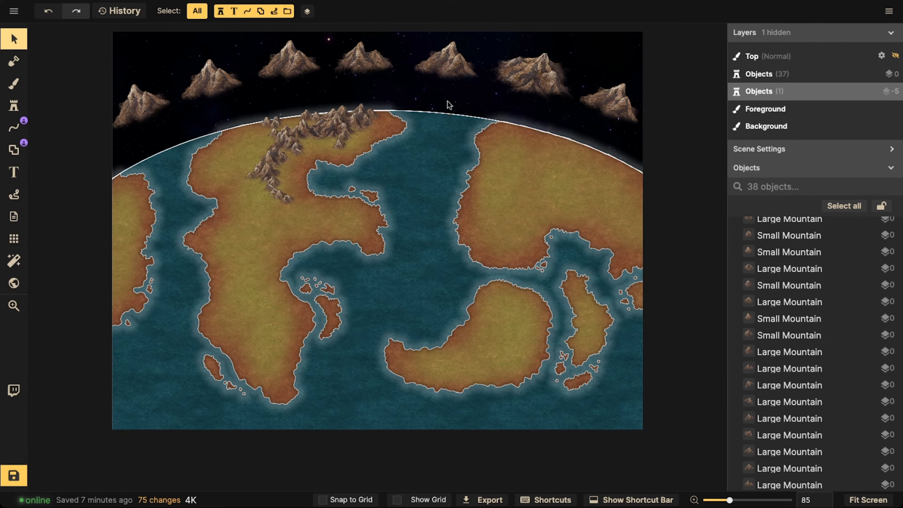
Step: Place a Large Mountain stamp at scale 40 and rotation 18 on layer 0 at the eastern continent's northwestern corner
left_click(540, 75)
left_click(14, 106)
scroll(554, 146, "up", 3)
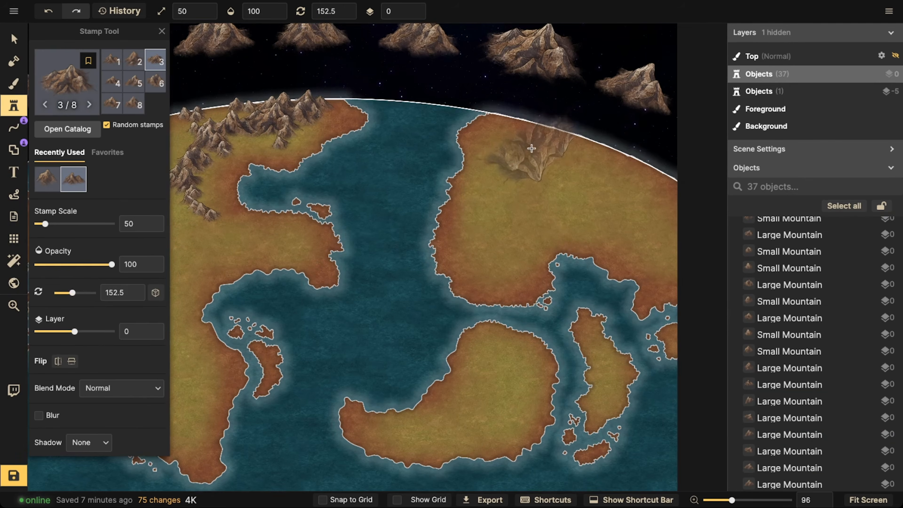
key("[")
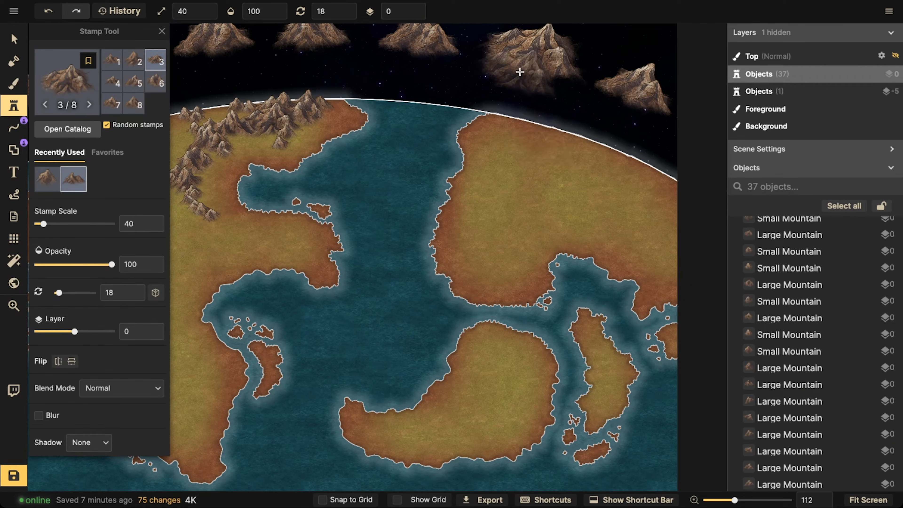
left_click(516, 135)
Step: Add four Large Mountain stamps at scale 30 as a branch running south and southwest from the eastern continent's first mountain
key("[")
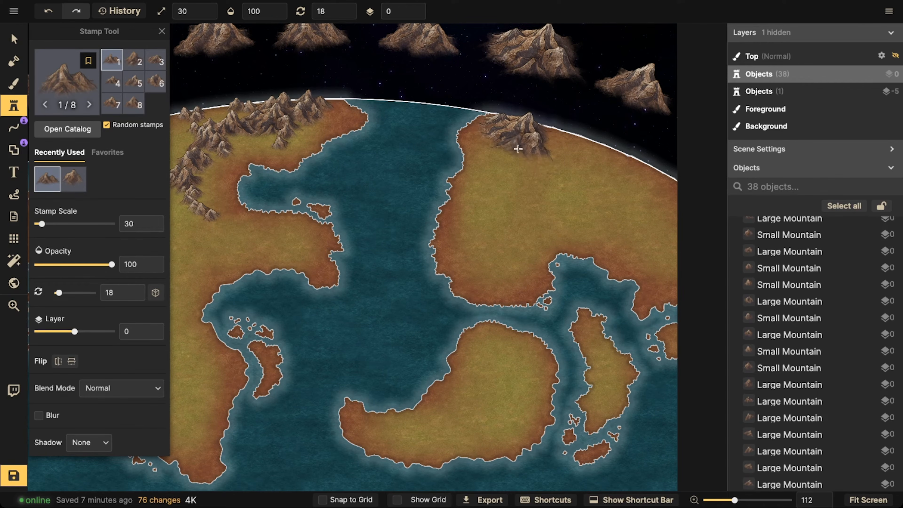
left_click(535, 166)
left_click(532, 175)
left_click(514, 182)
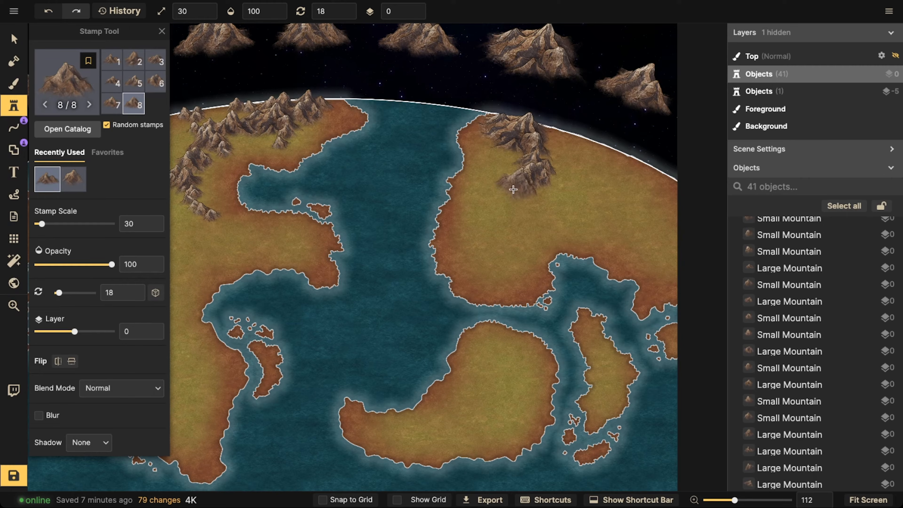
left_click(513, 192)
Step: Continue the eastern range with six Large Mountain stamps along the planet's edge bending south, plus one at its western end
left_click(555, 141)
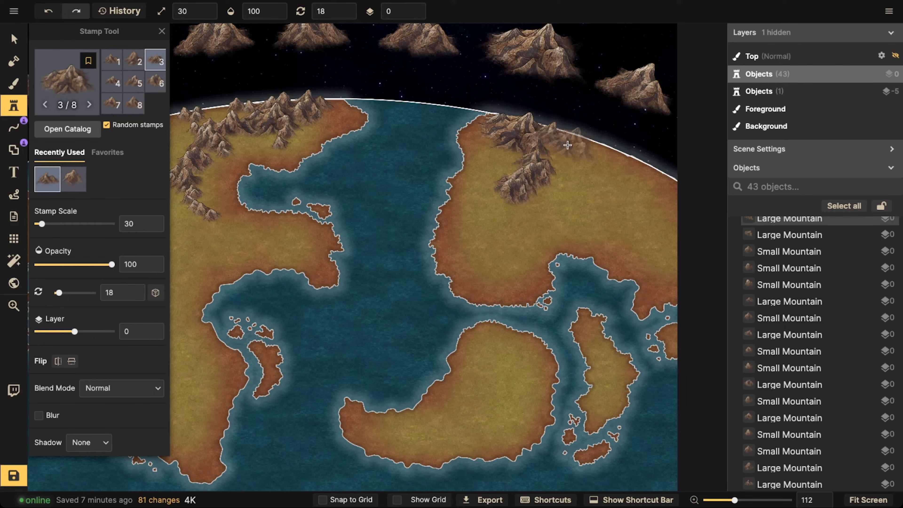
left_click(570, 157)
left_click(582, 171)
left_click(586, 178)
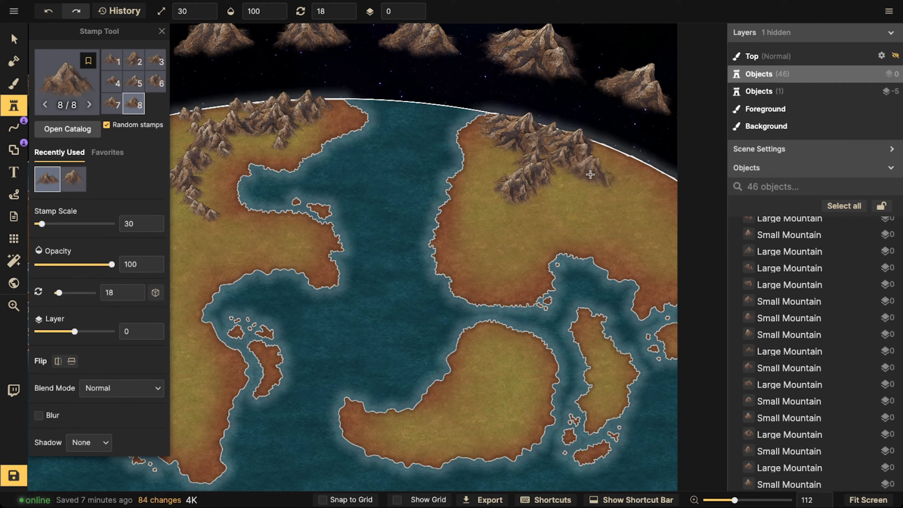
left_click(590, 193)
left_click(592, 202)
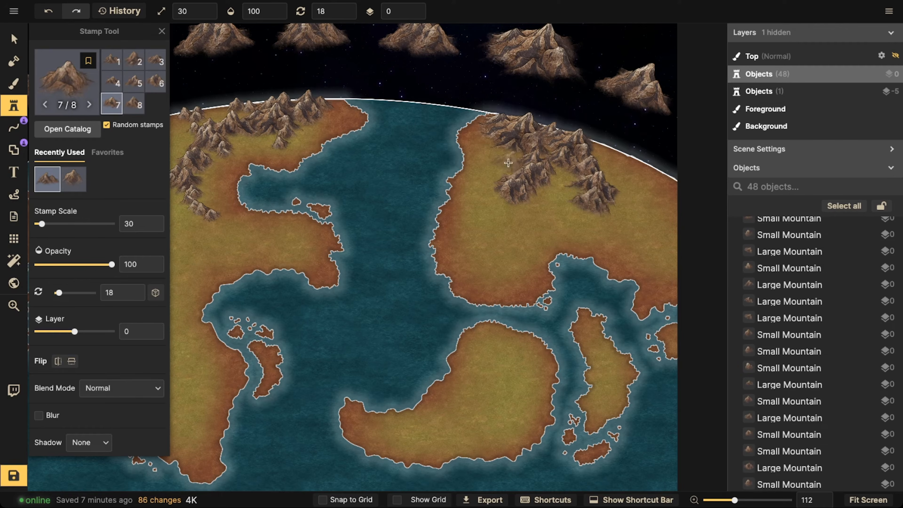
left_click(479, 141)
Step: Place three Large Mountain stamps at rotation 333 on the northern end of the landmass at the map's western edge
scroll(389, 119, "down", 3)
key("space")
left_click_drag(389, 178, 550, 116)
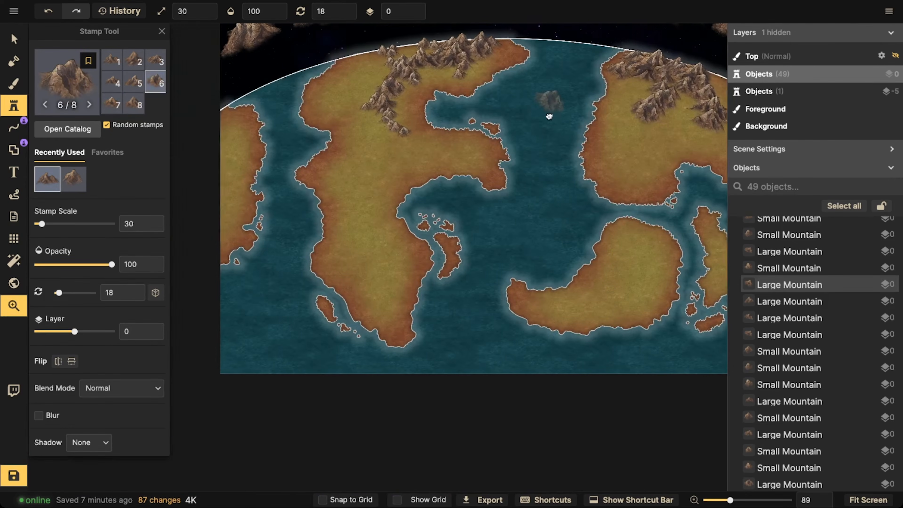
left_click(226, 120)
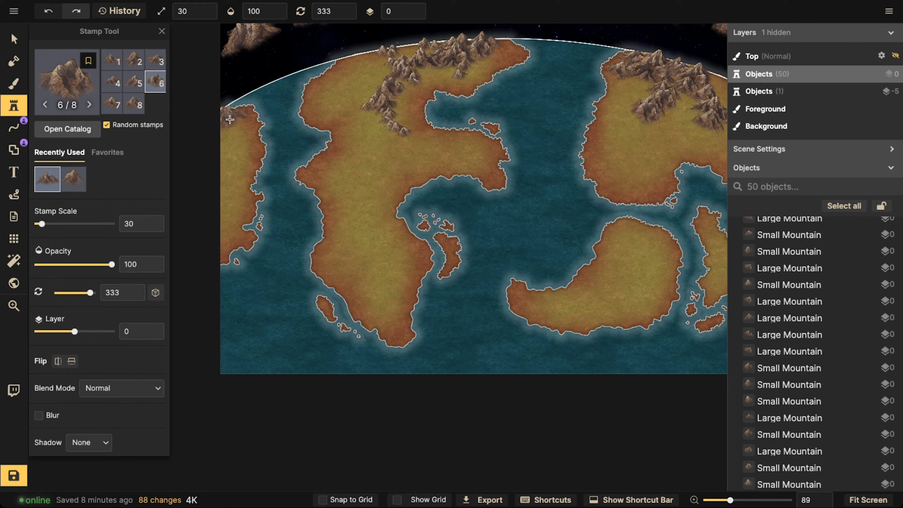
left_click(235, 133)
left_click(240, 131)
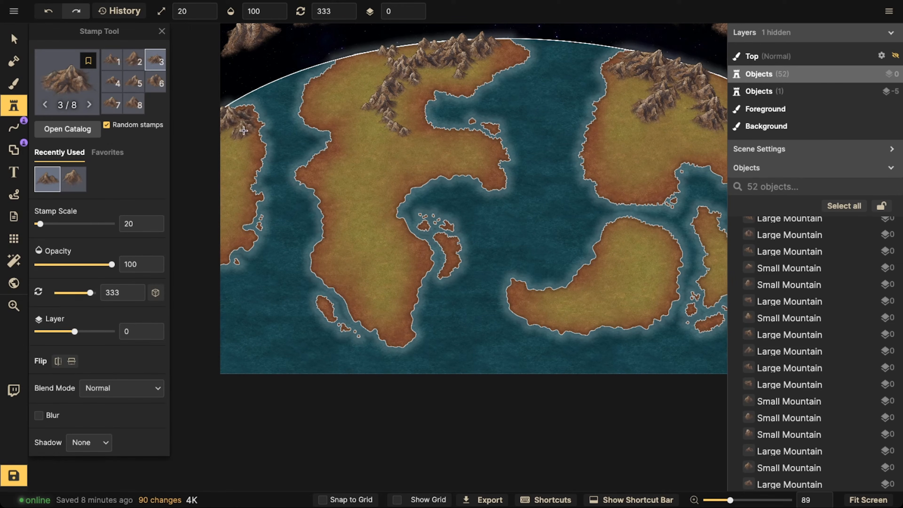
Step: Add a Large Mountain stamp at scale 30 and rotation 18 beside the planet's edge on the eastern range's northeastern side
scroll(240, 131, "down", 2)
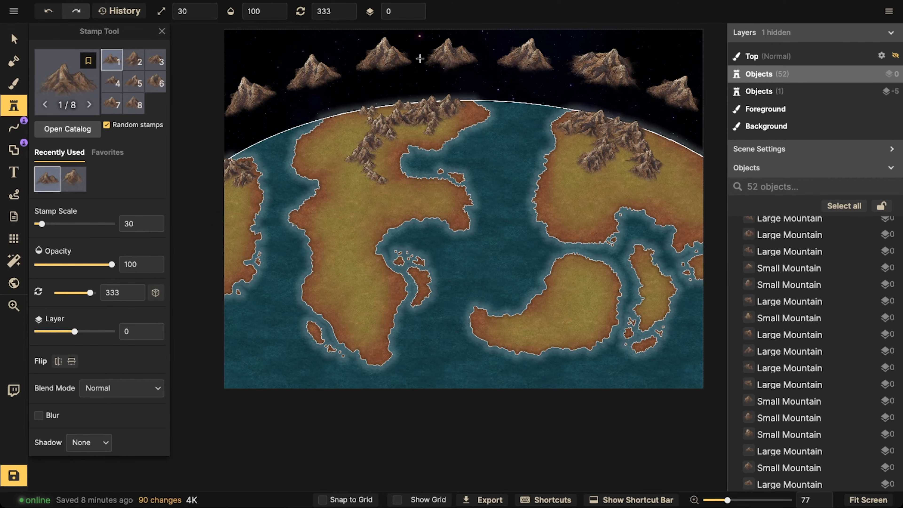
mouse_move(631, 104)
left_mouse_down()
mouse_move(496, 108)
mouse_move(640, 114)
left_mouse_up()
left_click_drag(452, 114, 362, 119)
scroll(476, 144, "up", 3)
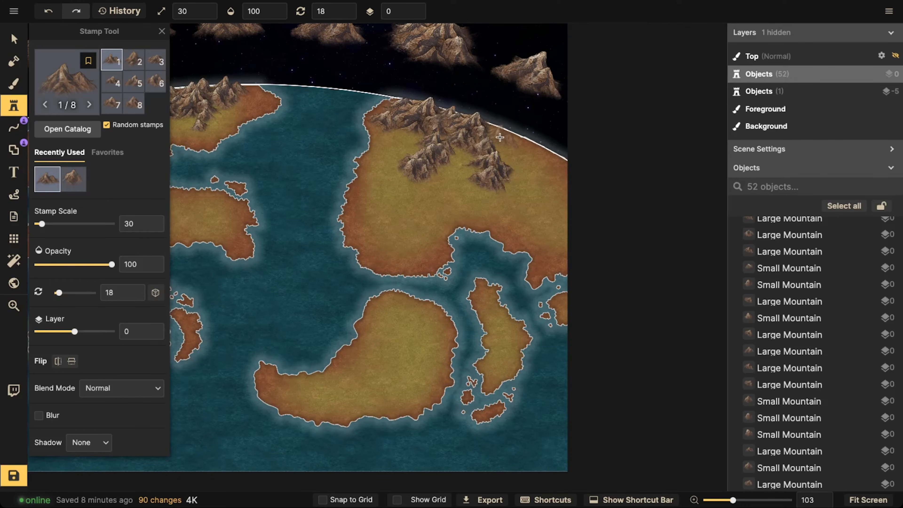
left_click(496, 132)
Step: Place three Small Mountain stamps at scale 30 and rotation 12 trailing south from the eastern range's southwestern branch
left_click_drag(406, 238, 510, 189)
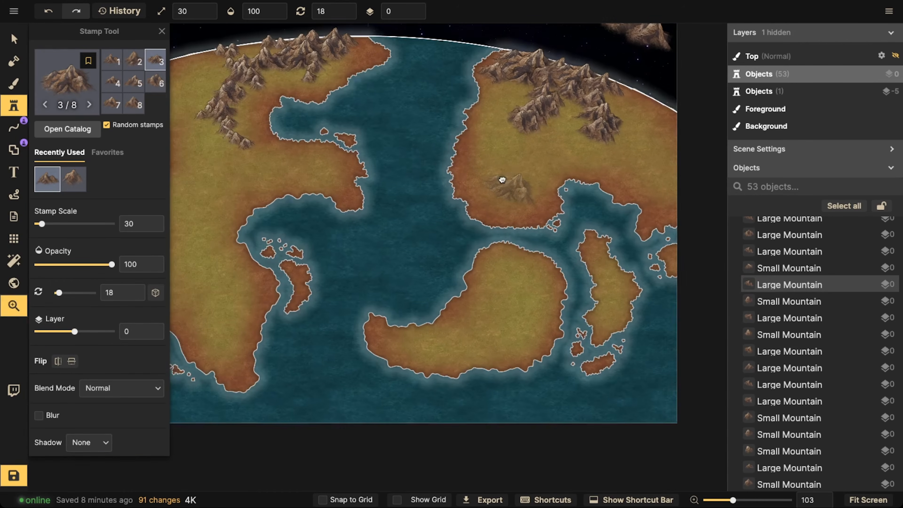
left_click(73, 179)
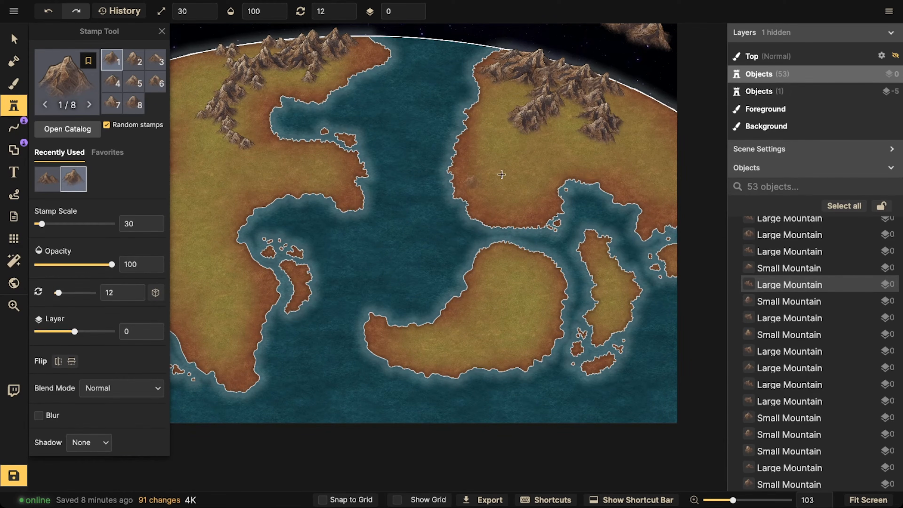
scroll(521, 146, "up", 3)
left_click(519, 143)
left_click(526, 153)
left_click(533, 164)
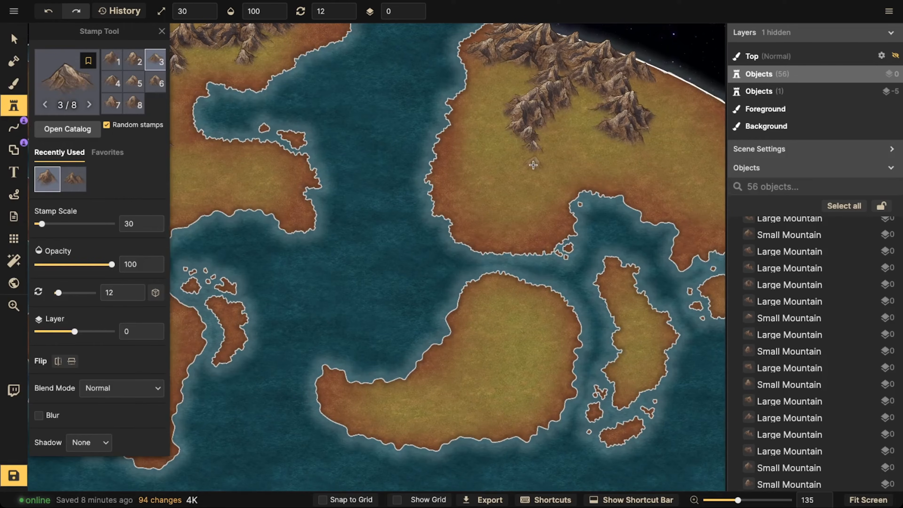
Step: Add a Small Mountain stamp at the tip of the eastern range's southwestern branch and four around the range's western end
left_click(534, 165)
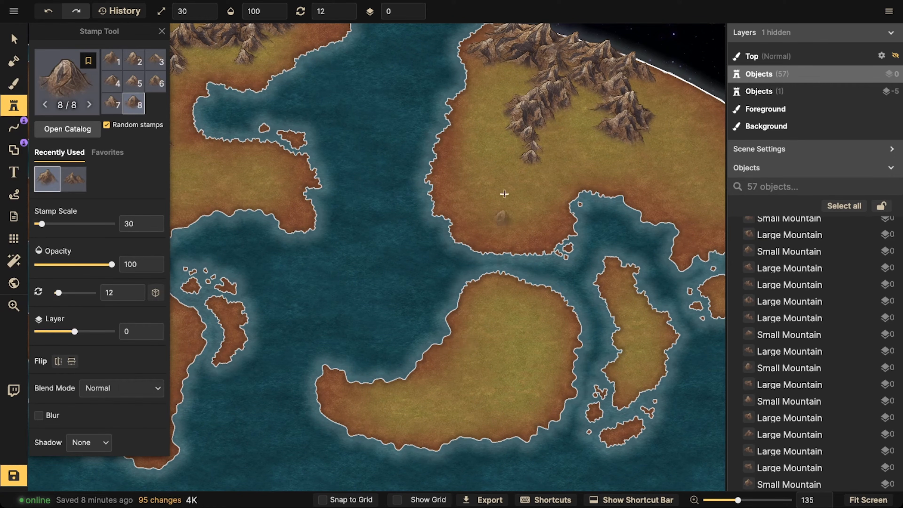
left_click(488, 69)
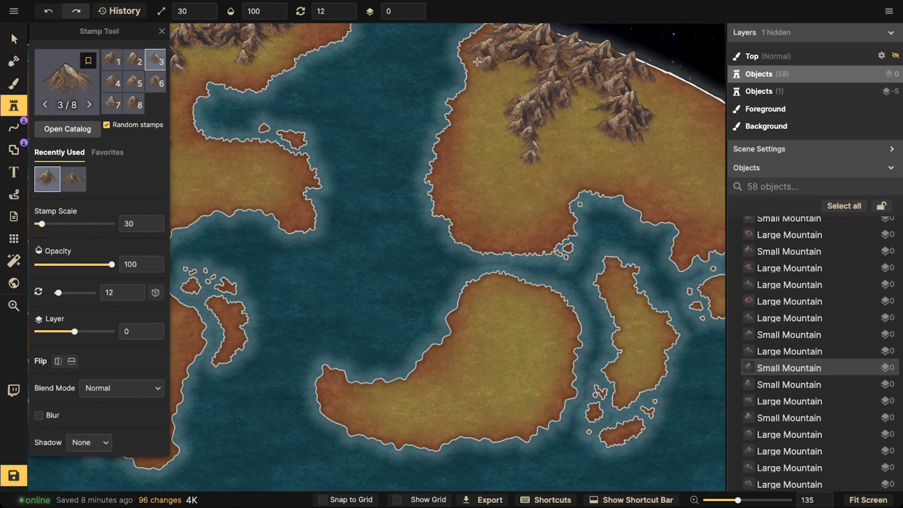
left_click(478, 62)
left_click(478, 74)
left_click(485, 83)
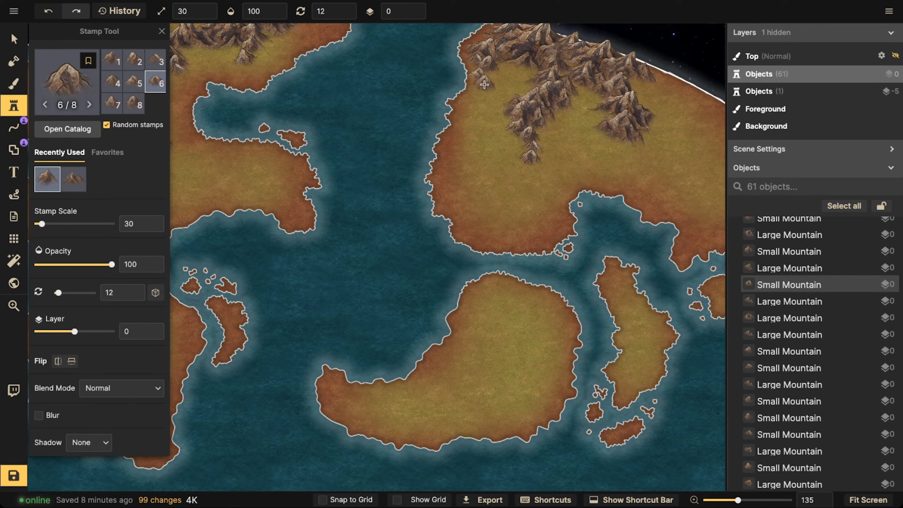
Step: Add three Small Mountain stamps at rotation 12 around the eastern range's southeastern branch and one at the middle range's northeastern end
left_click(617, 141)
left_click(601, 139)
left_click(604, 151)
scroll(494, 87, "down", 1)
left_click_drag(494, 86, 597, 122)
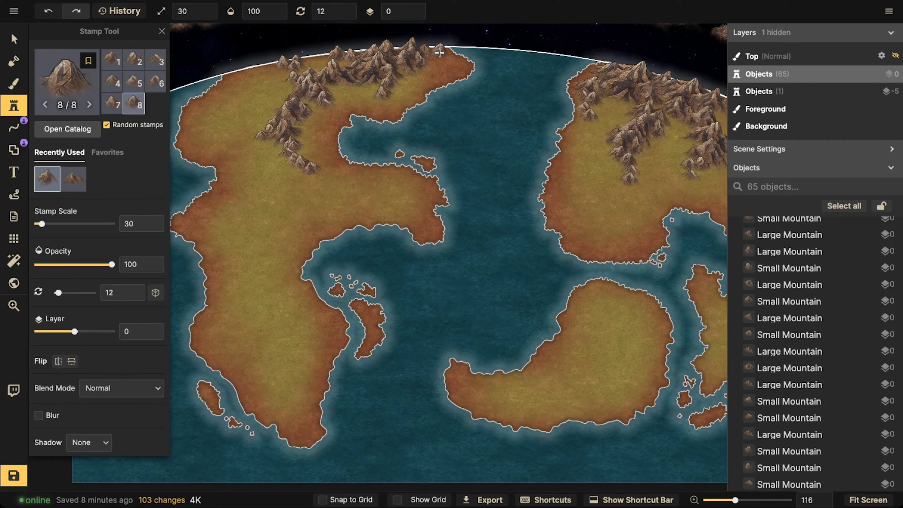
Step: Pick up rotation 351 for the Stamp Tool from the Small Mountain at the middle range's southern tip
scroll(306, 145, "down", 1)
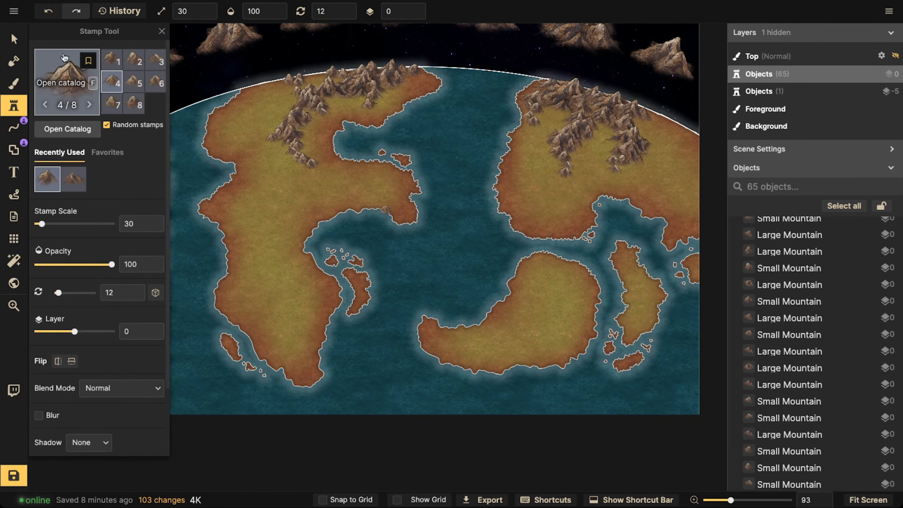
left_click(15, 39)
scroll(305, 160, "down", 1)
scroll(305, 158, "down", 2)
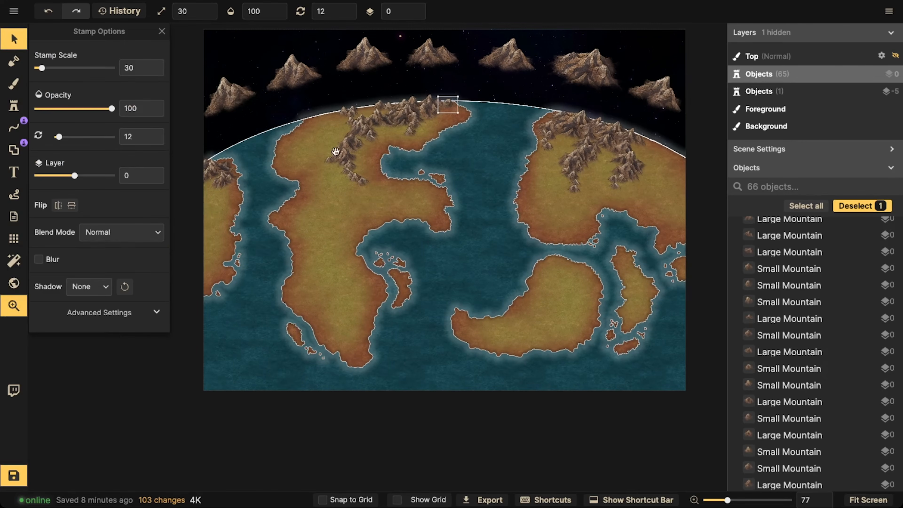
left_click(318, 144)
key("space")
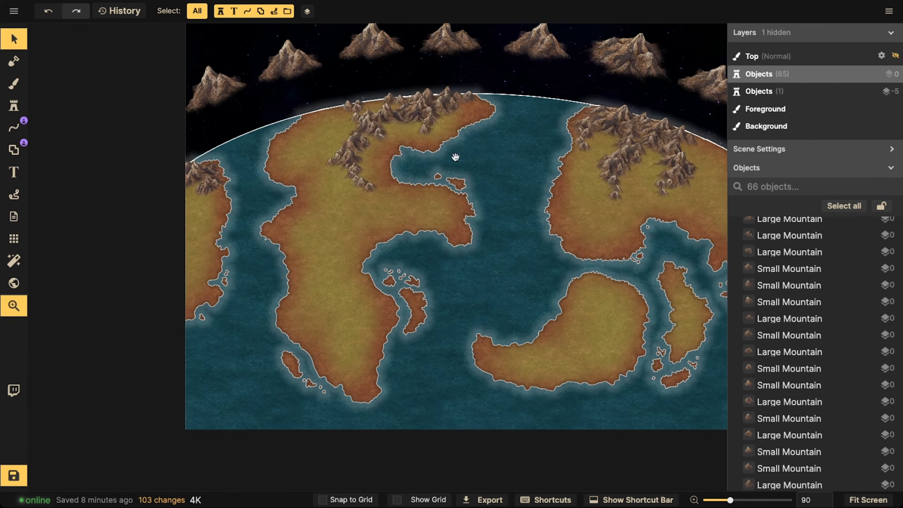
left_click_drag(455, 158, 422, 124)
left_click(330, 151)
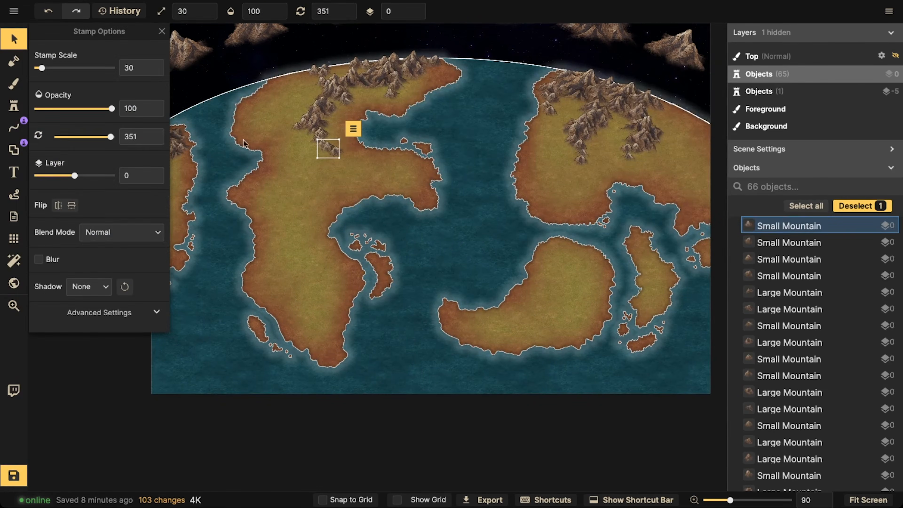
left_click(14, 106)
Step: Place six Small Mountain stamps at rotation 351 in a north-south column near the middle continent's western bulge
scroll(285, 175, "up", 3)
scroll(285, 175, "up", 3)
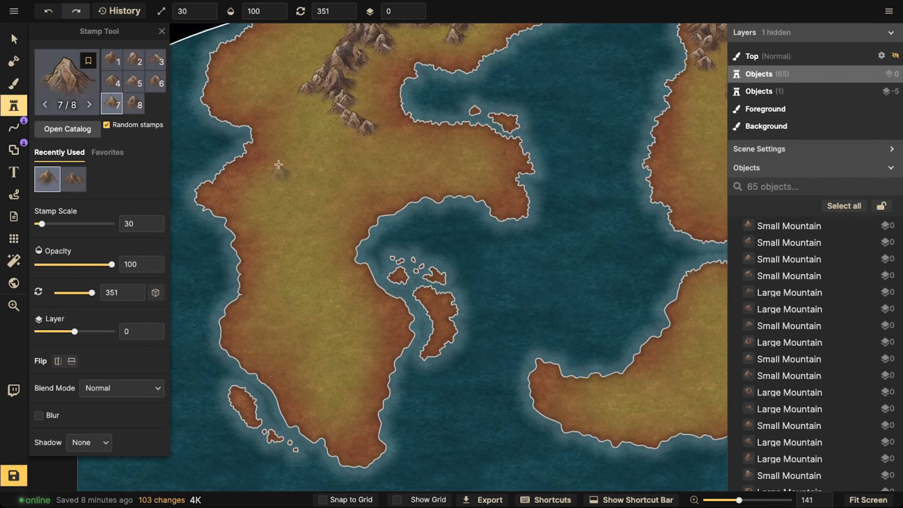
key("[")
key("]")
key("space")
left_click_drag(297, 143, 380, 128)
scroll(394, 219, "down", 1)
key(".")
key("space")
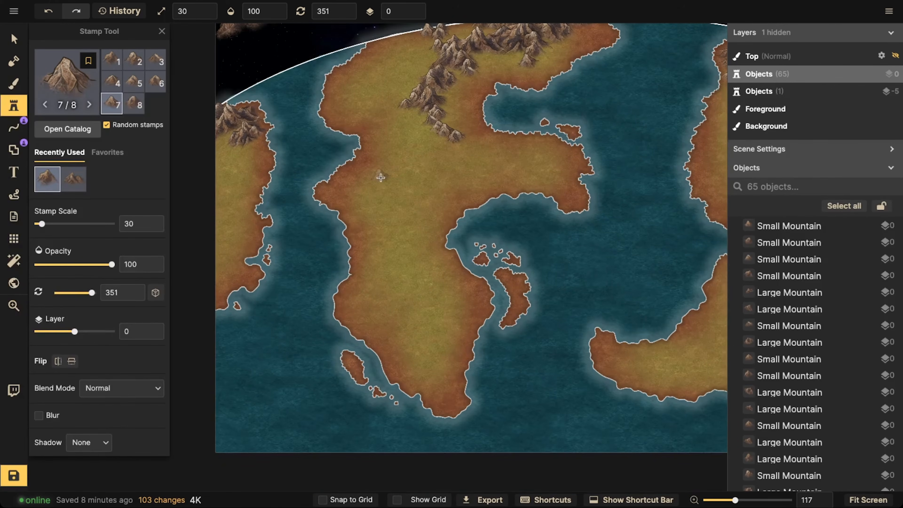
left_click(378, 172)
left_click(373, 177)
left_click(368, 183)
left_click(368, 189)
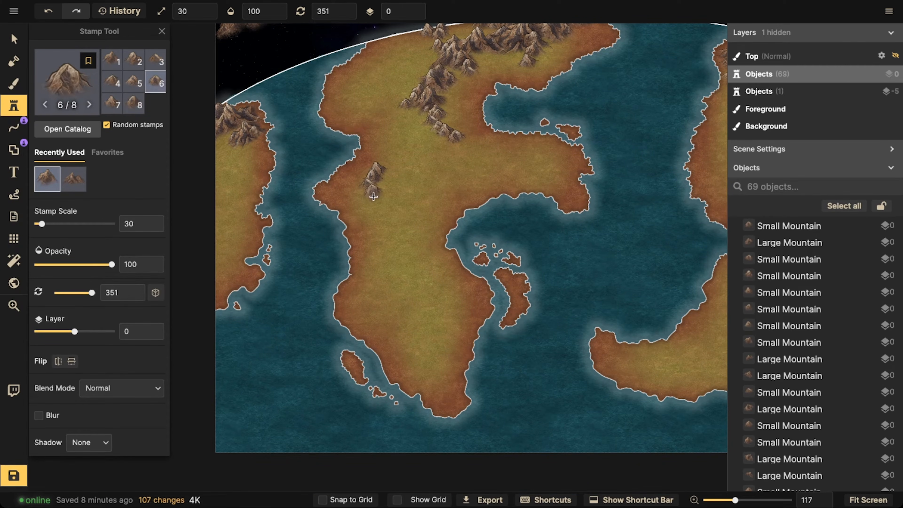
left_click(373, 199)
left_click(368, 213)
Step: Place eight Small Mountain stamps in a chain below the middle range's southern tip, plus one at the western column's southern end
left_click(434, 172)
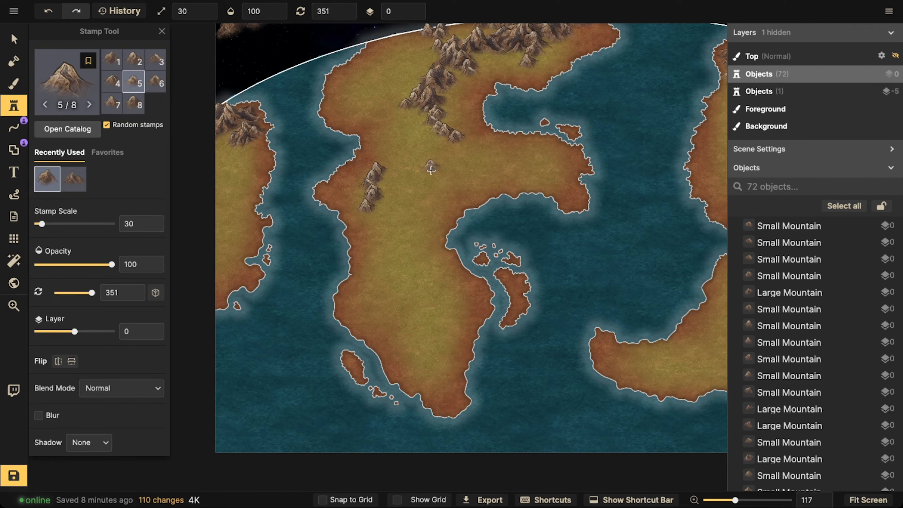
left_click(433, 167)
left_click(429, 162)
left_click(426, 157)
left_click(424, 152)
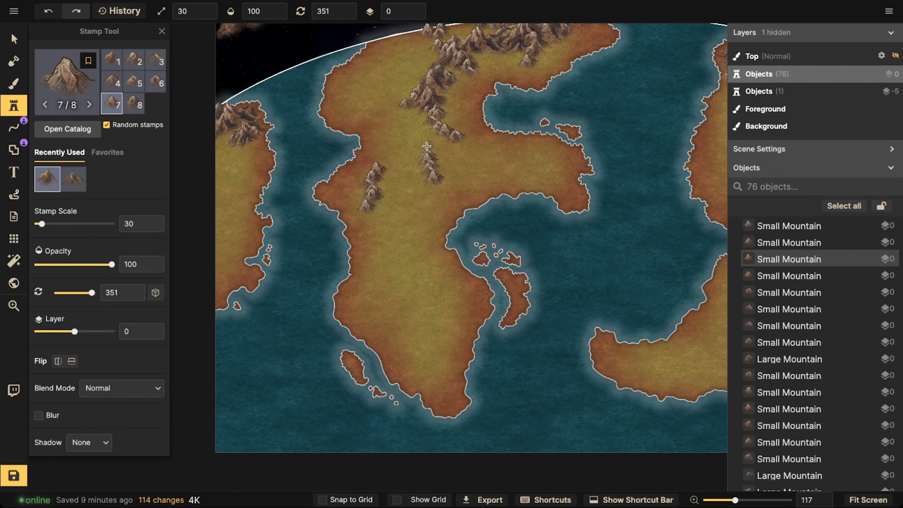
left_click(421, 147)
left_click(418, 142)
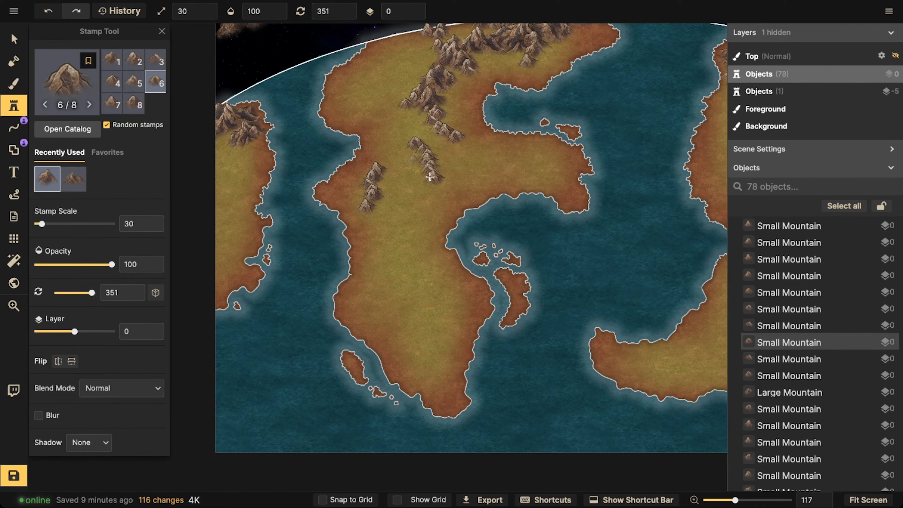
left_click(448, 180)
left_click(384, 215)
Step: Place a cluster of five Small Mountain stamps at rotation 351 on the middle continent's eastern peninsula
left_click(532, 165)
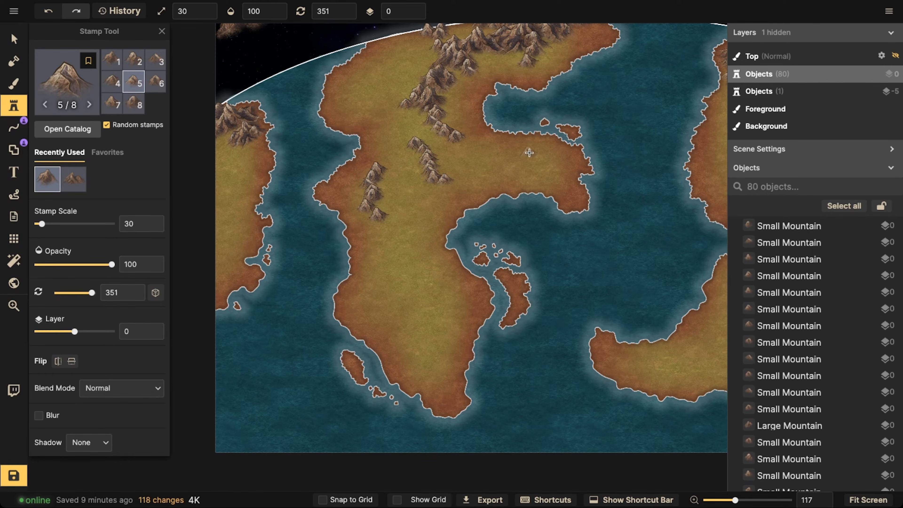
left_click(538, 167)
left_click(544, 168)
left_click(547, 168)
left_click(551, 166)
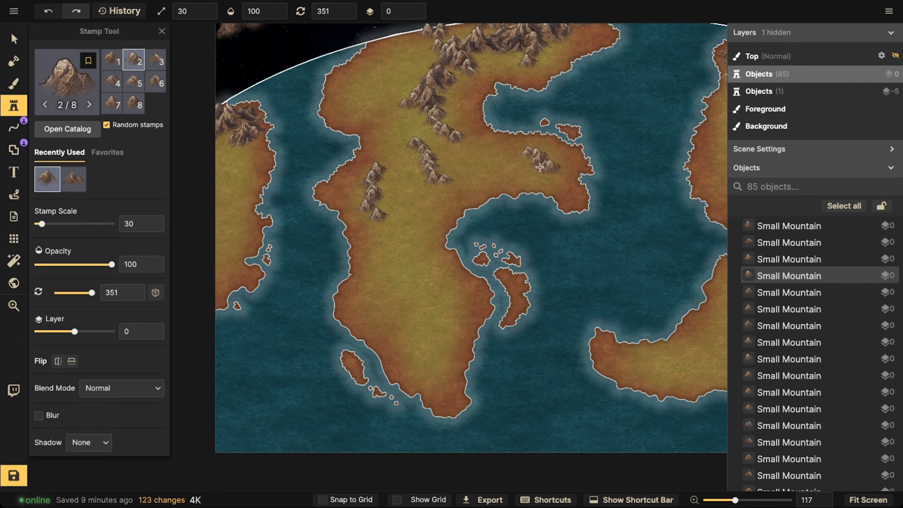
Step: Place three Small Mountain stamps at rotation 21 on the eastern continent, south of the range's southwestern branch
scroll(326, 151, "down", 3)
key("space")
left_click_drag(542, 148, 327, 150)
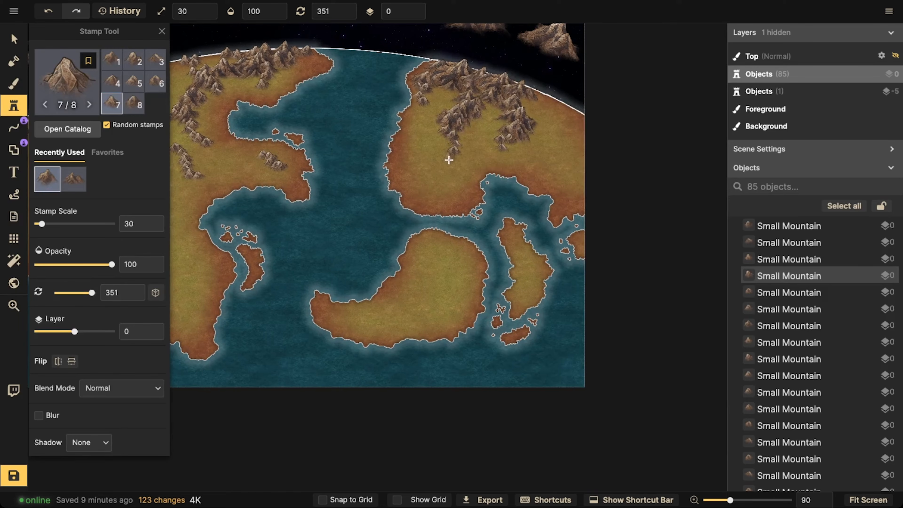
scroll(449, 161, "up", 2)
left_click(440, 170)
left_click(435, 172)
left_click(429, 174)
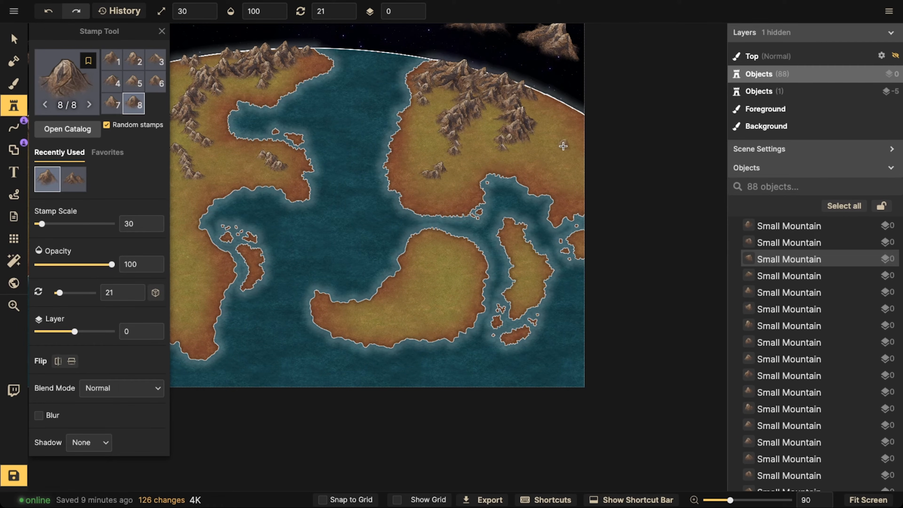
Step: Place seven Small Mountain stamps at rotation 21 on the eastern continent near the map's edge, the last two farther south
scroll(567, 145, "up", 1)
scroll(571, 133, "down", 1)
left_click(572, 132)
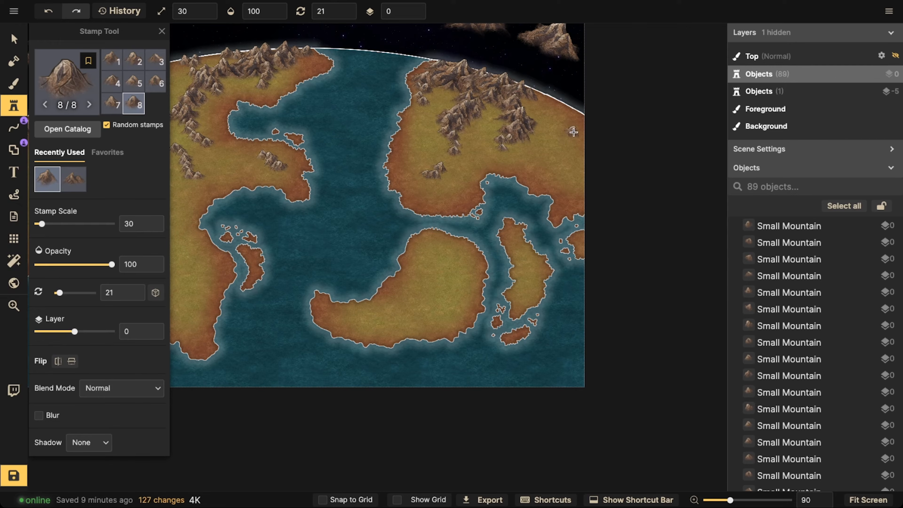
left_click(575, 130)
left_click(575, 122)
left_click(574, 116)
left_click(574, 115)
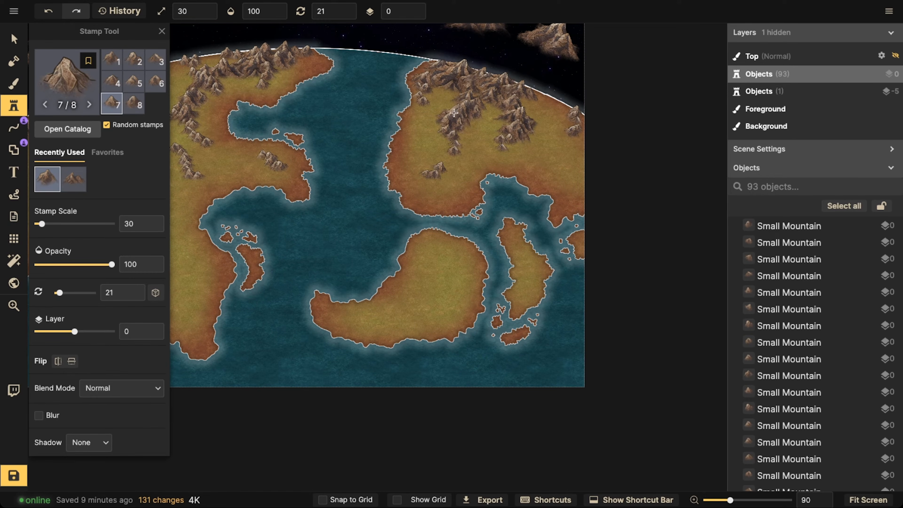
scroll(468, 122, "down", 1)
left_click(561, 158)
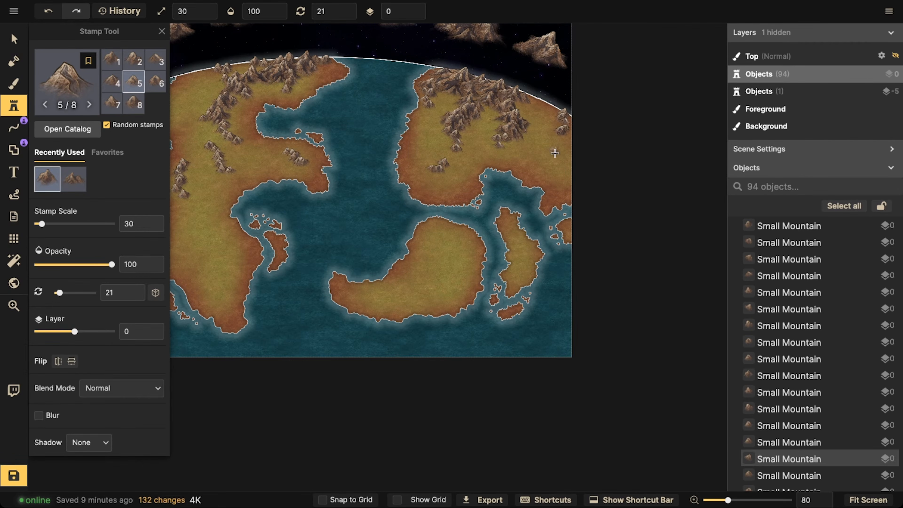
left_click(554, 153)
Step: Scatter five Small Mountain stamps at rotation 351 across the middle continent's northwestern corner
scroll(384, 145, "down", 1)
left_click_drag(198, 137, 314, 137)
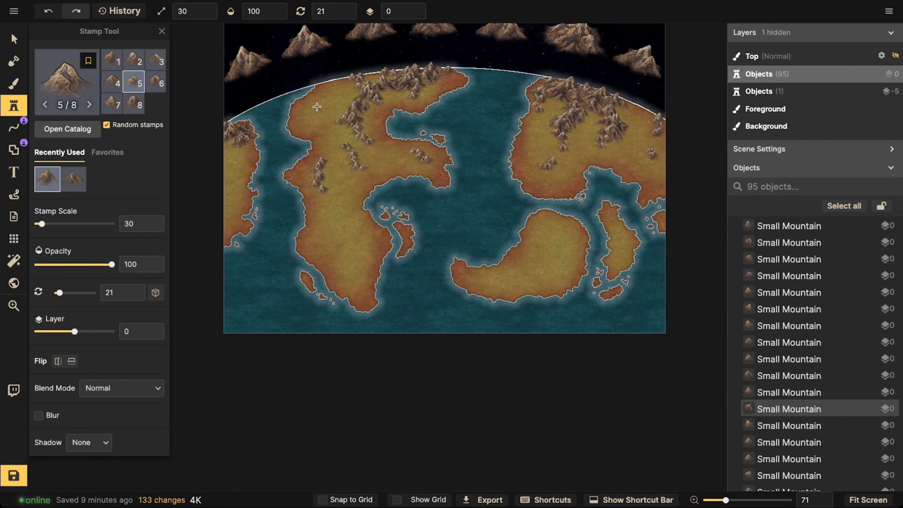
scroll(312, 107, "up", 4)
scroll(302, 104, "down", 3)
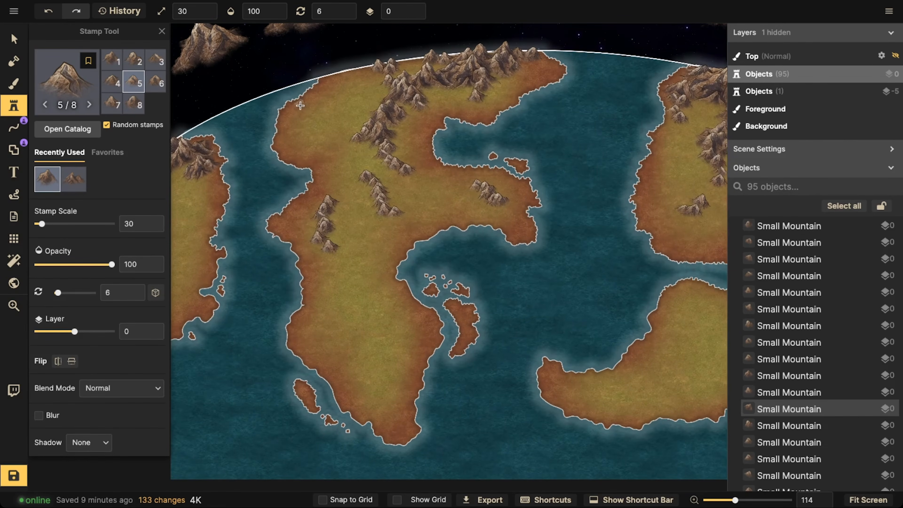
scroll(301, 105, "up", 1)
left_click(301, 103)
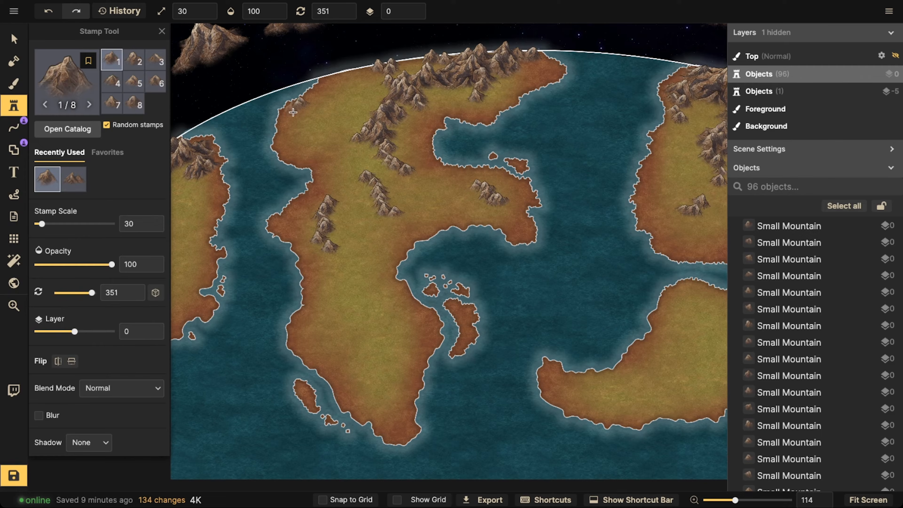
left_click(291, 112)
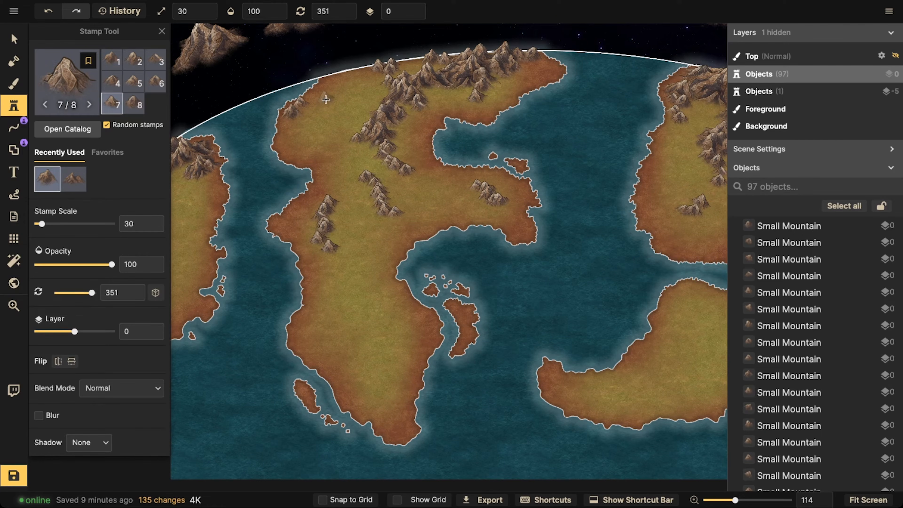
left_click(321, 96)
left_click(308, 117)
left_click(302, 127)
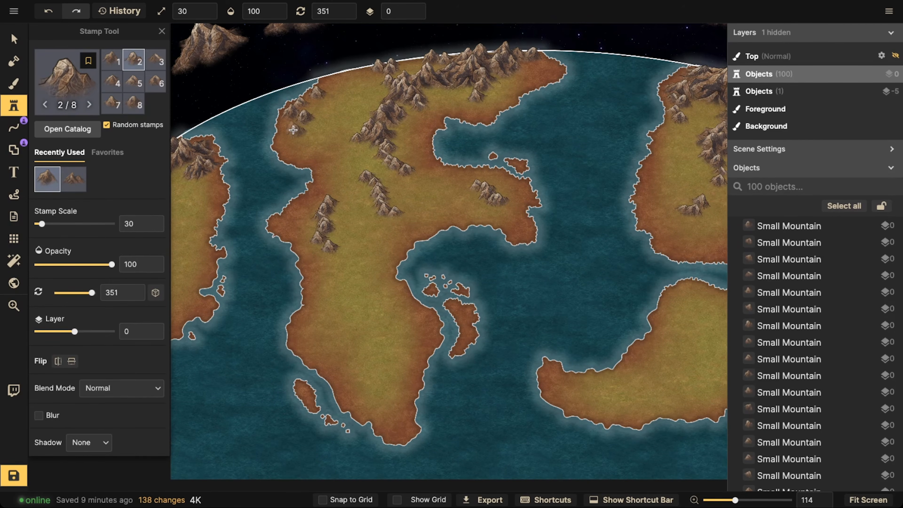
Step: Leave the Stamp Tool, bring the whole map into view and save it
scroll(313, 60, "down", 4)
scroll(378, 127, "down", 2)
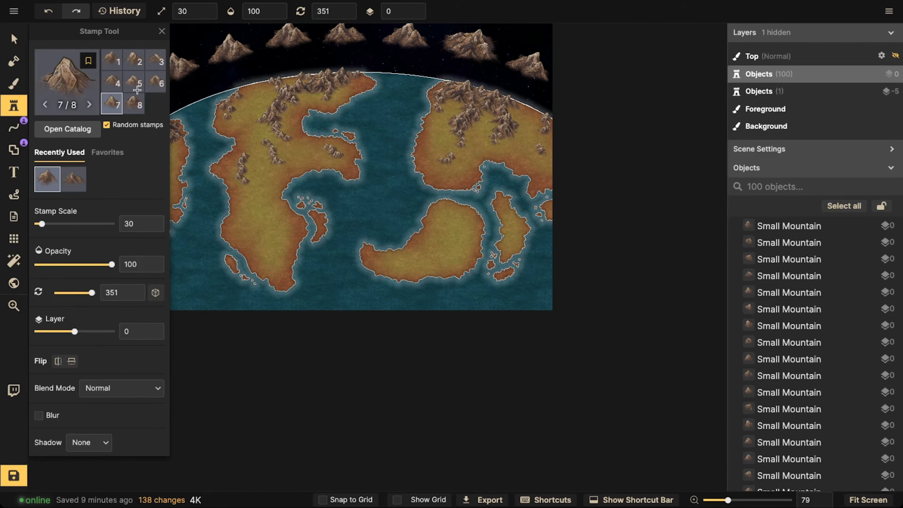
left_click(14, 39)
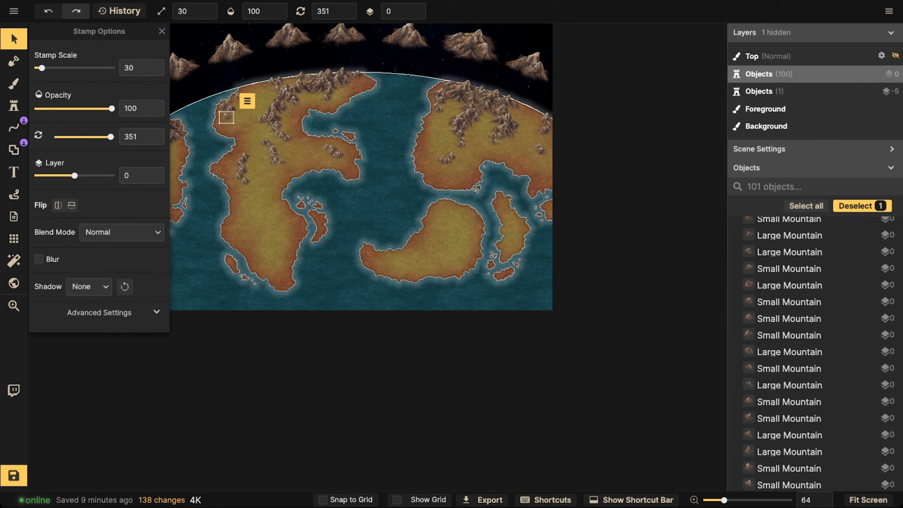
scroll(251, 125, "down", 1)
left_click_drag(251, 125, 334, 135)
left_click(295, 103)
scroll(282, 86, "down", 1)
left_click_drag(320, 94, 260, 153)
left_click_drag(201, 222, 272, 211)
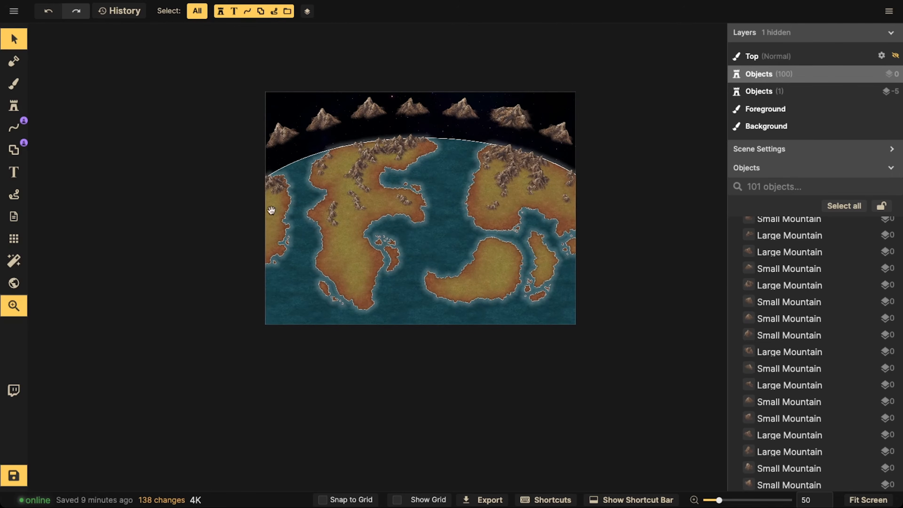
left_click(11, 483)
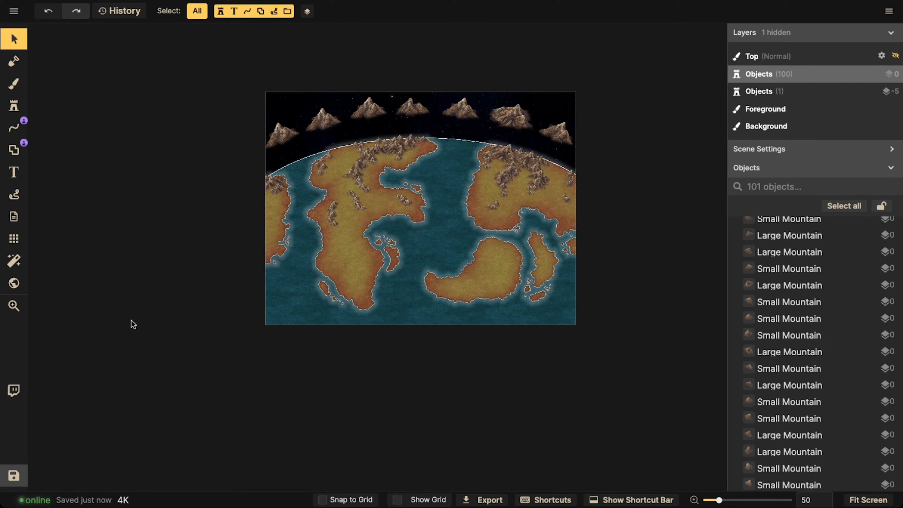
scroll(181, 170, "up", 5)
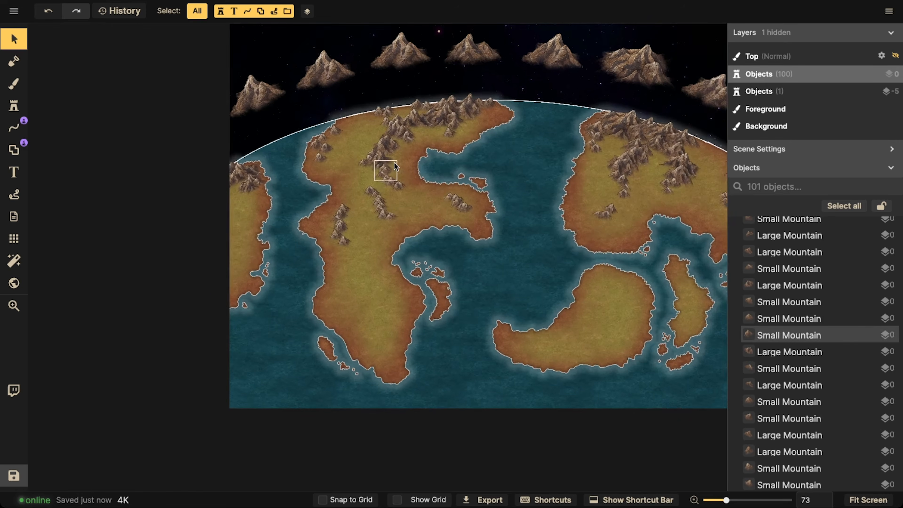
scroll(395, 162, "up", 5)
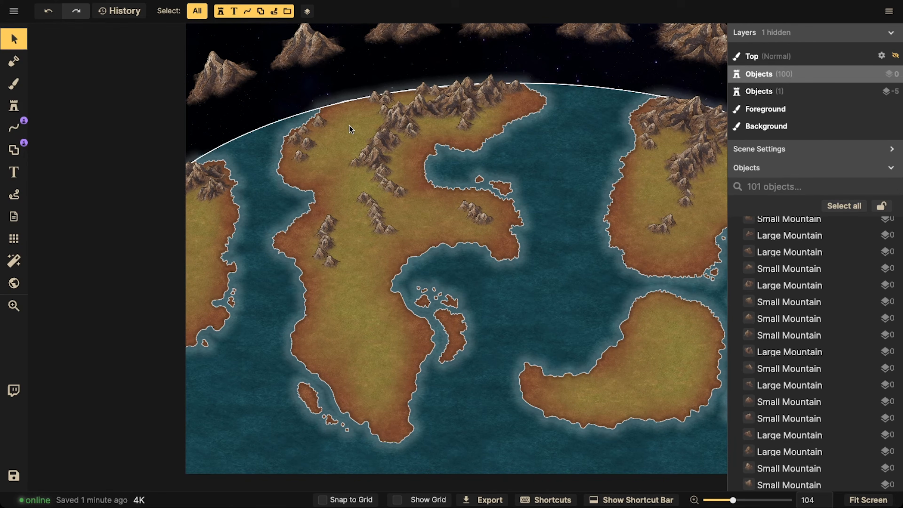
scroll(350, 125, "down", 3)
scroll(389, 115, "down", 2)
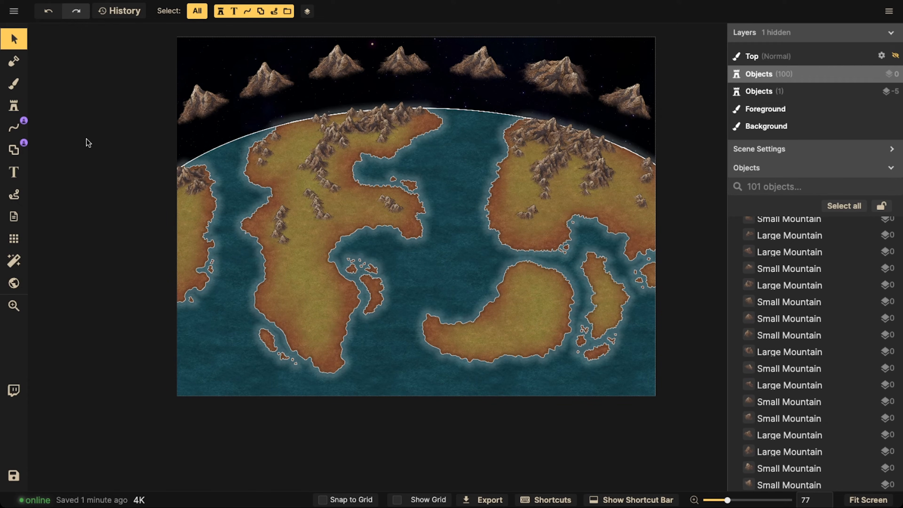
left_click(14, 105)
left_click(75, 99)
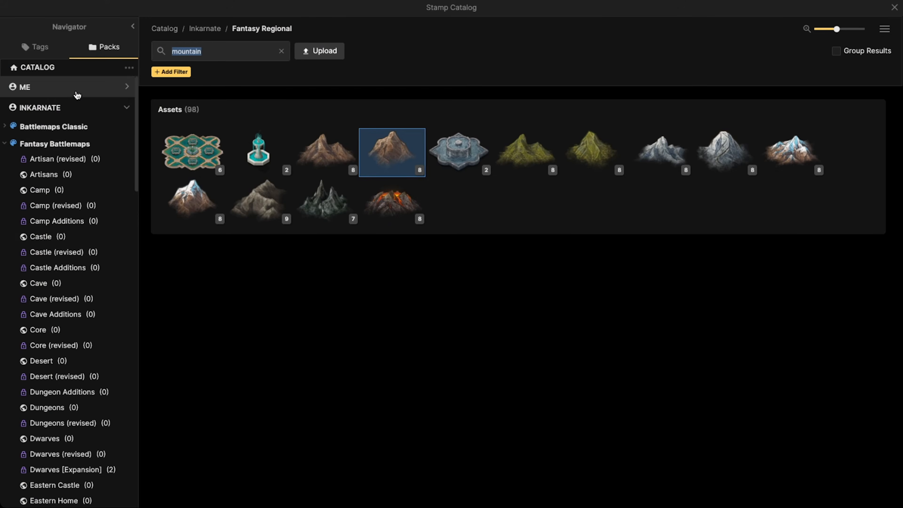
left_click(57, 131)
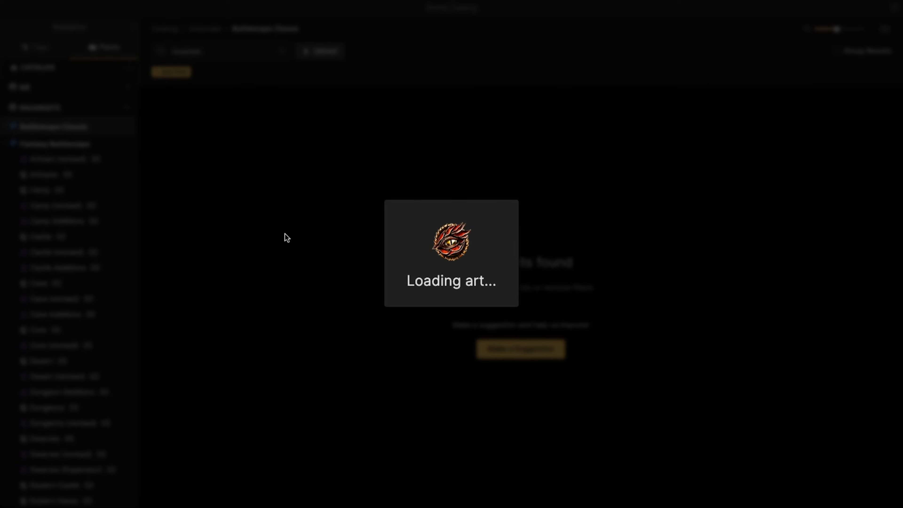
key("Escape")
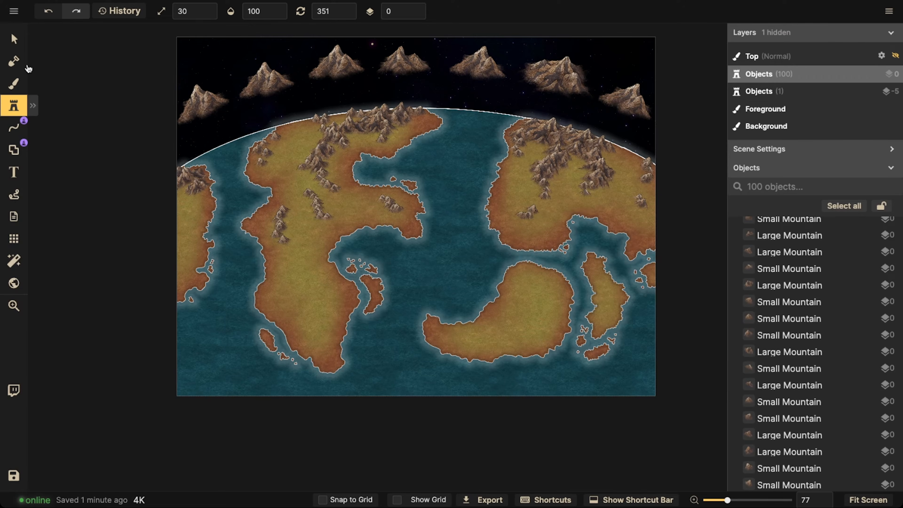
Step: Show the Fantasy Battlemaps pack in the stamp catalog and clear the mountain search
left_click(19, 109)
scroll(51, 89, "down", 3)
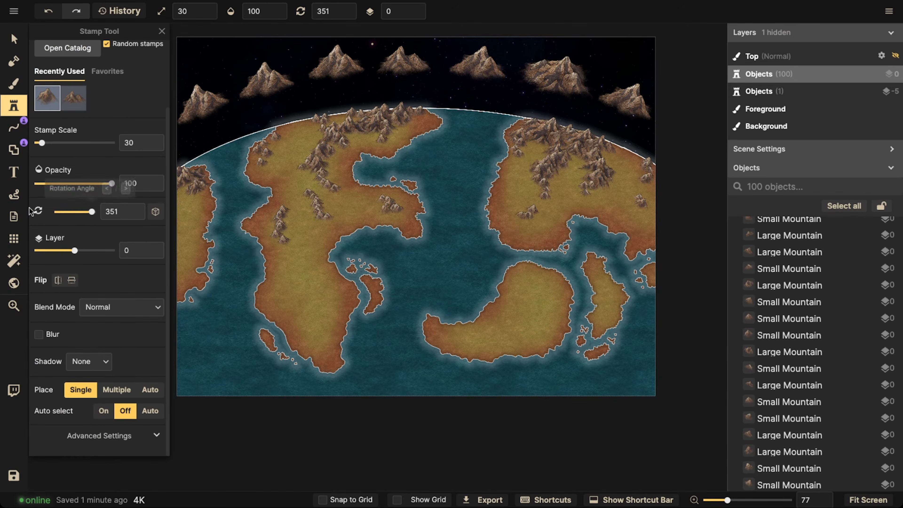
scroll(58, 100, "up", 3)
left_click(58, 99)
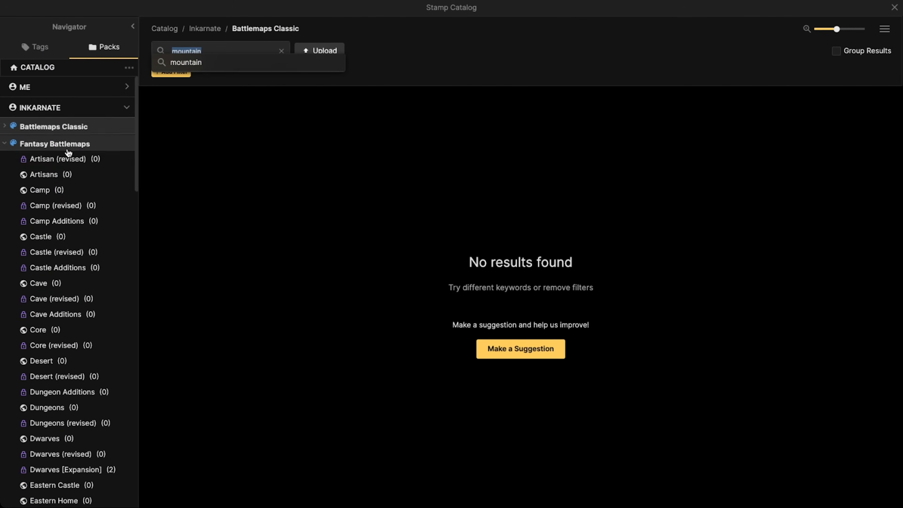
scroll(39, 152, "down", 3)
scroll(39, 231, "down", 6)
scroll(34, 287, "up", 9)
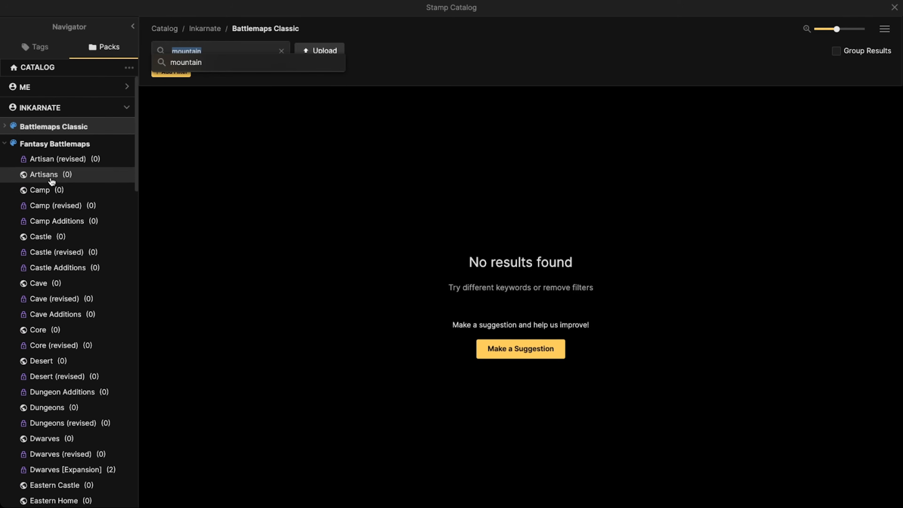
left_click(46, 148)
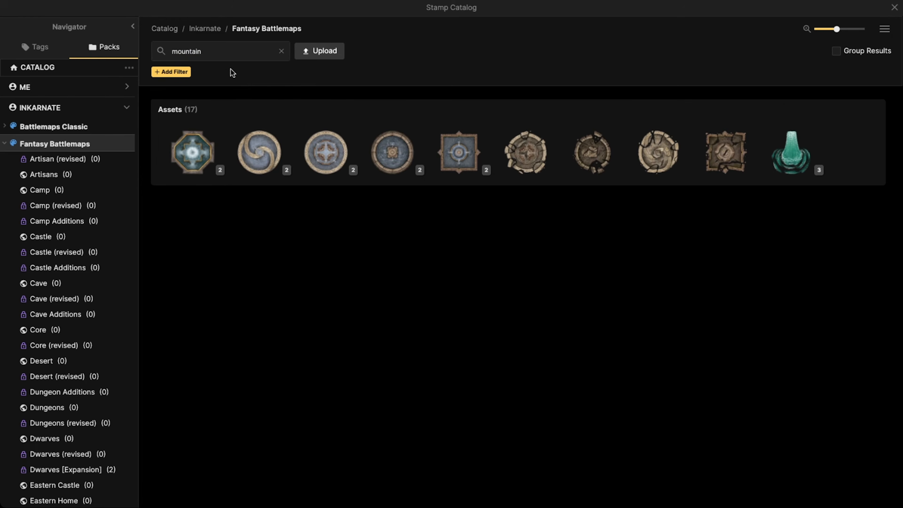
left_click(281, 52)
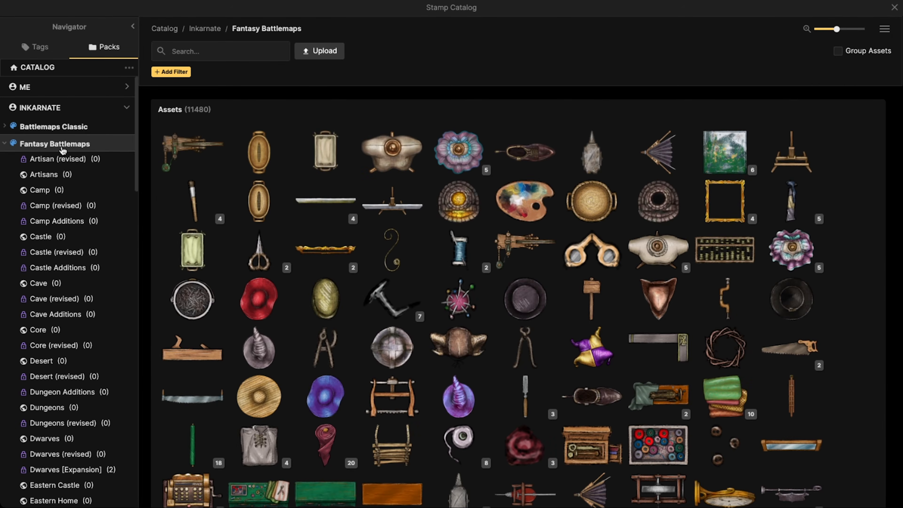
Step: Browse the Fantasy Battlemaps assets, search them for "dunes" and choose the first Dune stamp
scroll(360, 299, "down", 1)
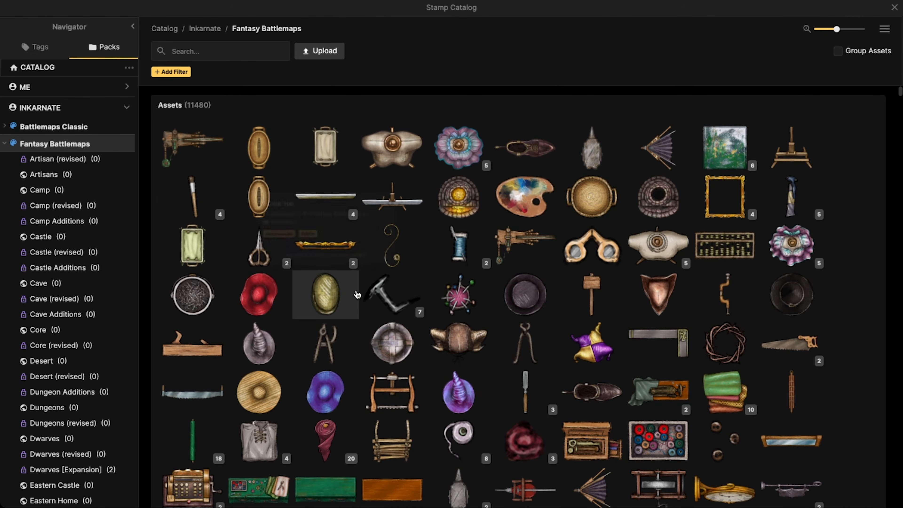
mouse_move(328, 288)
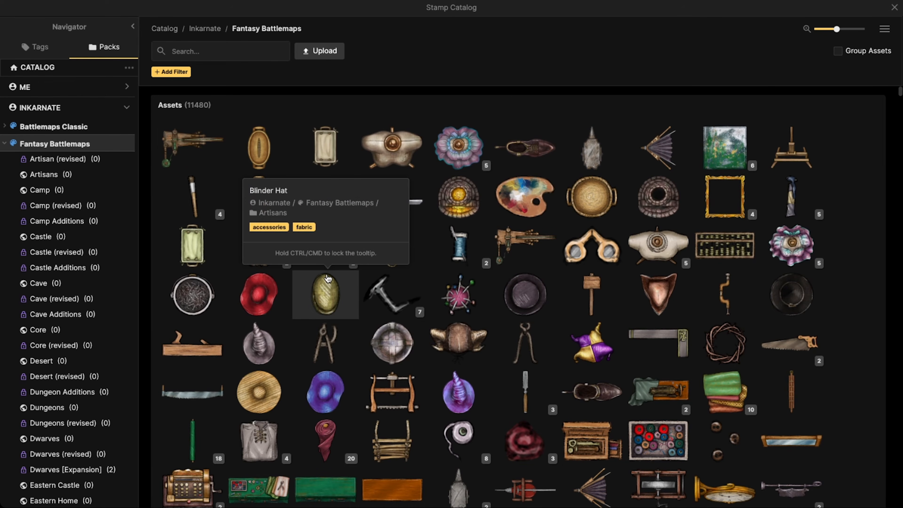
scroll(310, 286, "down", 4)
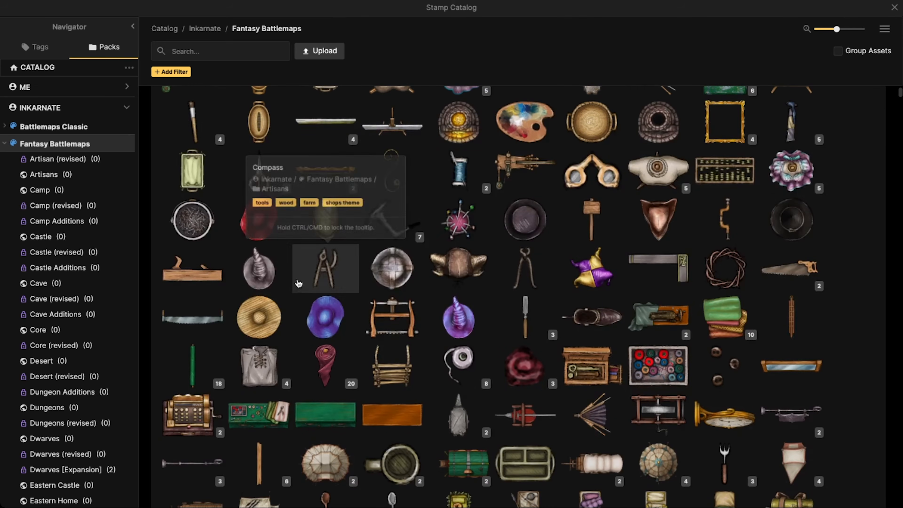
scroll(412, 300, "down", 8)
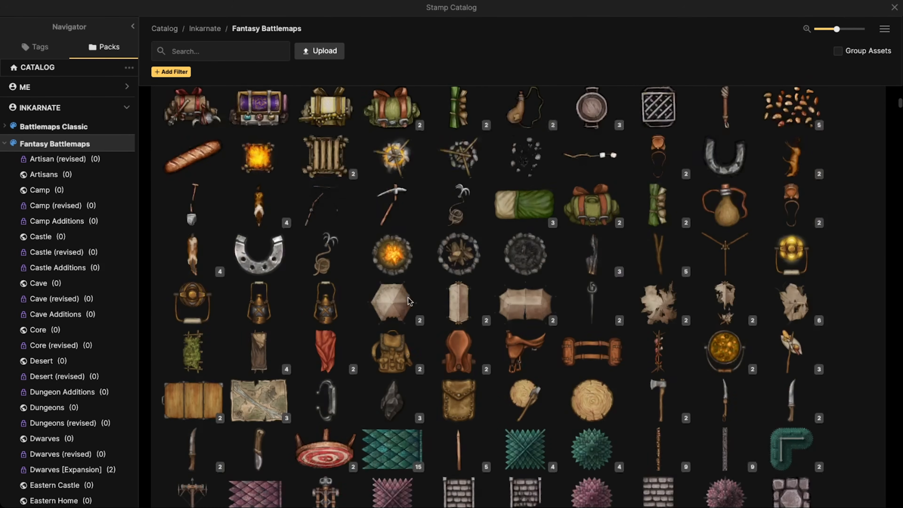
left_click(211, 54)
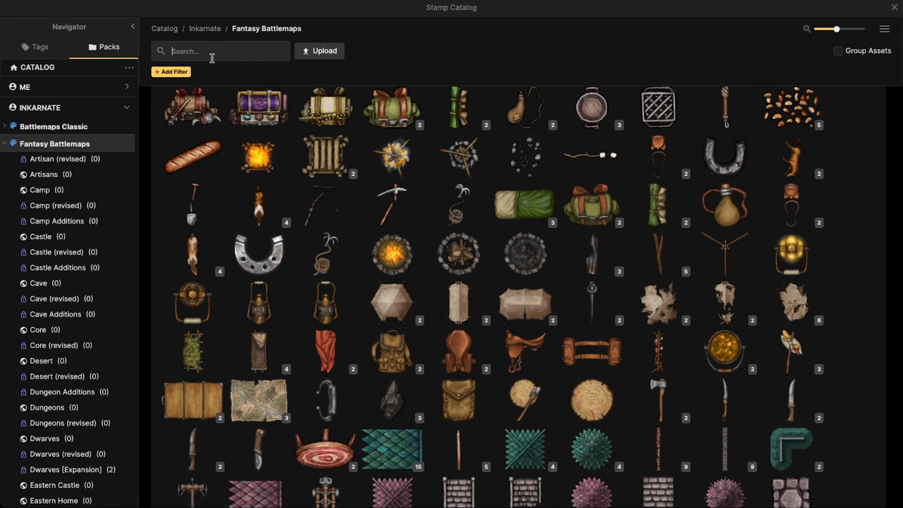
type("dunes")
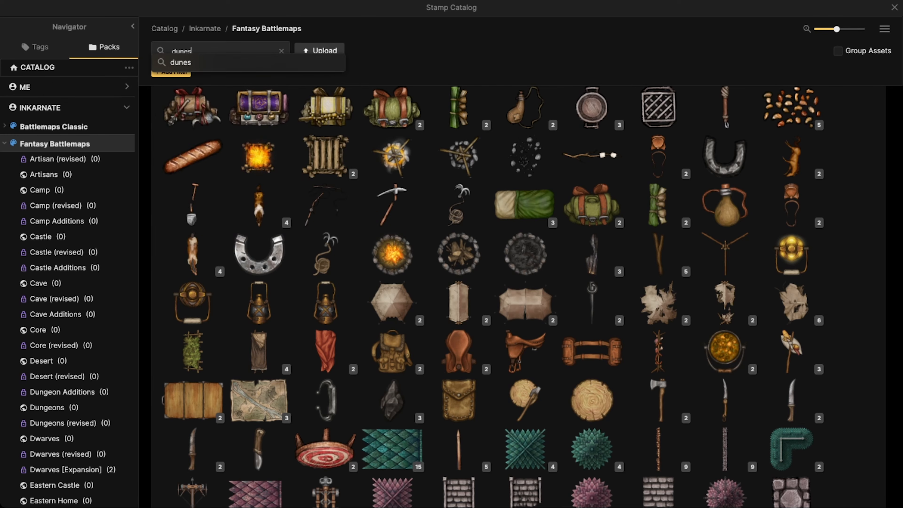
key("Return")
left_click(194, 152)
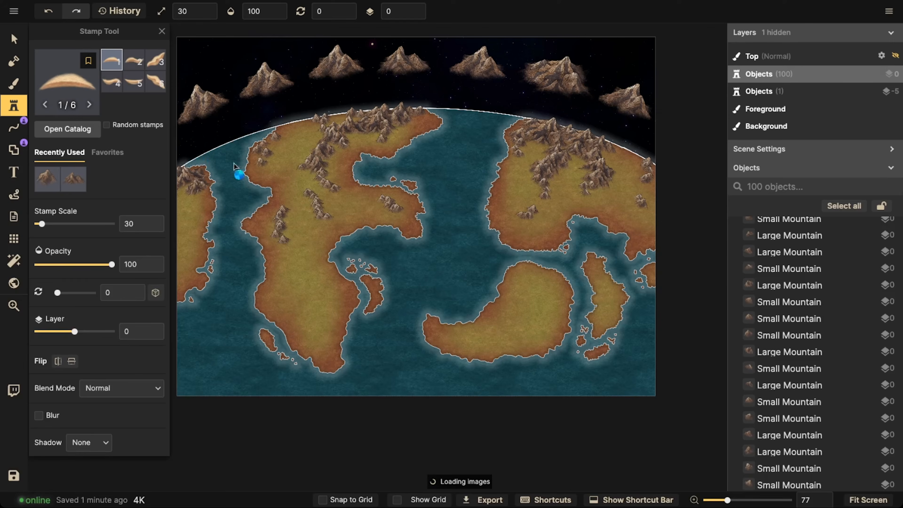
Step: Place one Dune stamp at scale 30 and rotation 255 on the middle continent's southern part
scroll(303, 286, "up", 2)
key("[")
key("[")
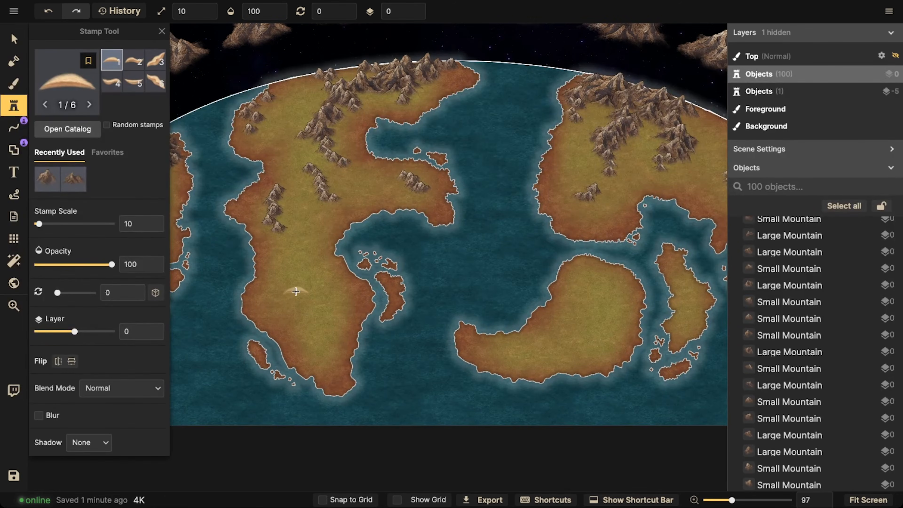
key("]")
scroll(298, 302, "down", 7)
key("]")
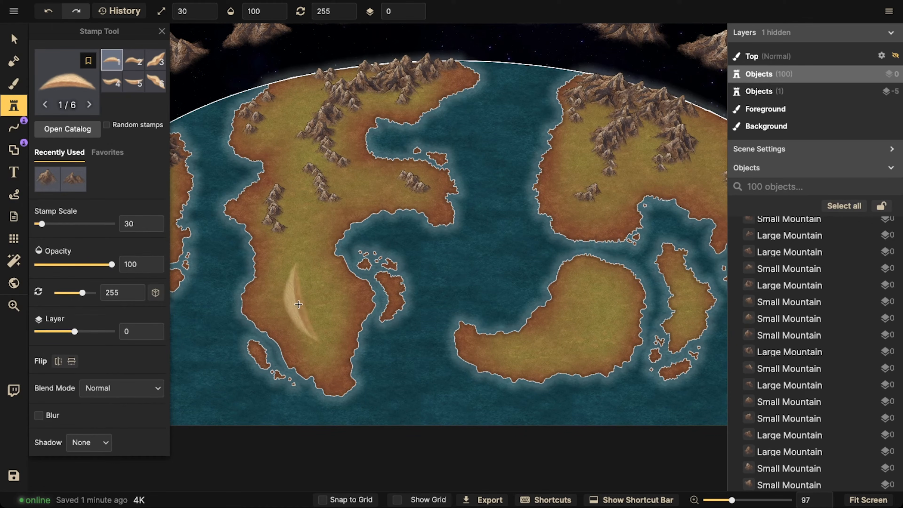
left_click(298, 304)
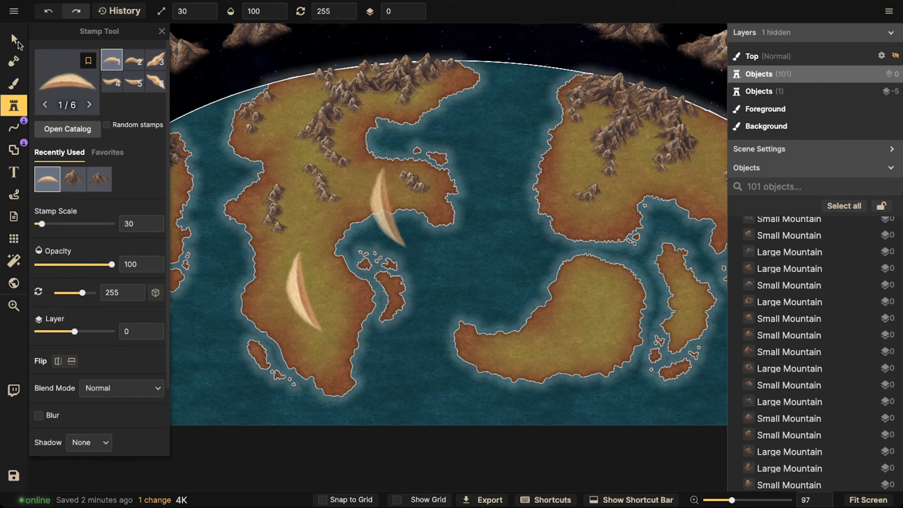
Step: Set the placed Dune's blend mode to Luminosity, expand its advanced settings and move it slightly south
left_click(13, 39)
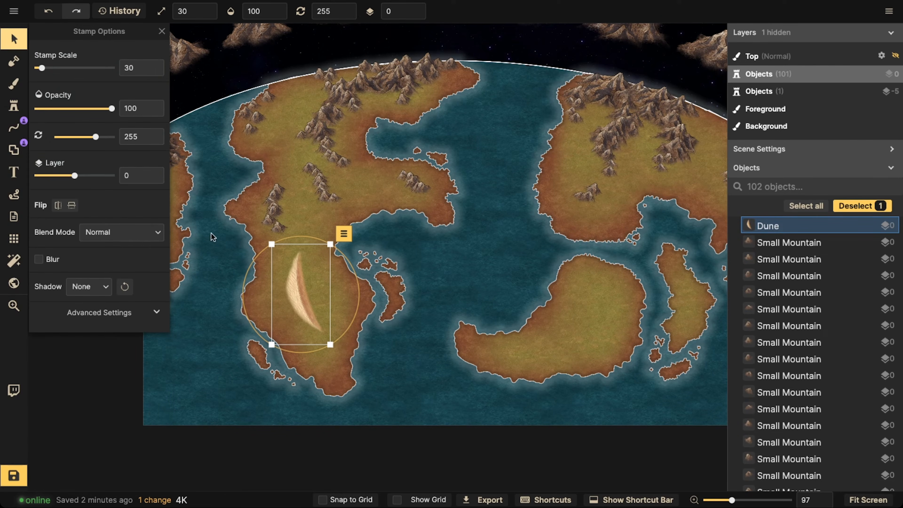
left_click(86, 236)
scroll(104, 331, "down", 3)
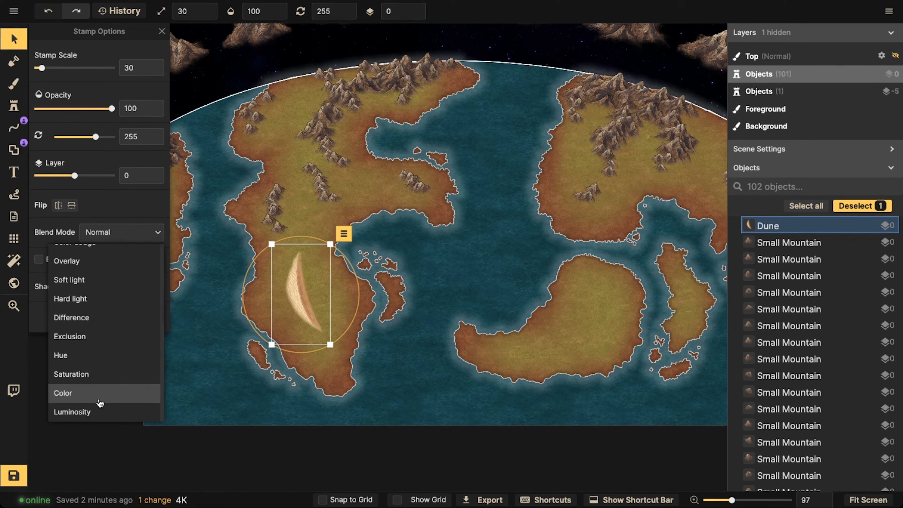
left_click(101, 411)
left_click_drag(304, 299, 304, 327)
left_click(103, 313)
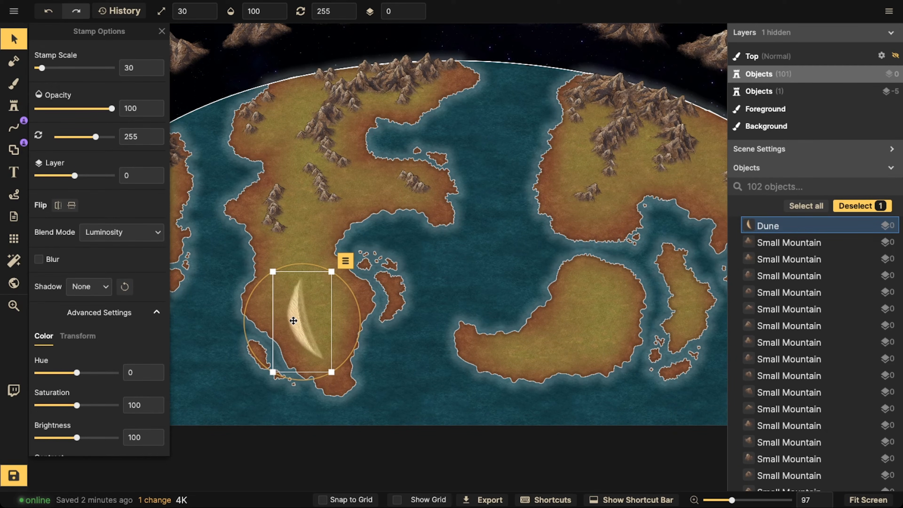
mouse_move(293, 320)
left_mouse_down()
mouse_move(306, 307)
mouse_move(413, 307)
mouse_move(465, 253)
mouse_move(233, 290)
mouse_move(373, 298)
mouse_move(278, 303)
mouse_move(294, 305)
left_mouse_up()
Step: Set the Dune's brightness to 60 and contrast to 110, and move it slightly northwest
scroll(67, 371, "down", 1)
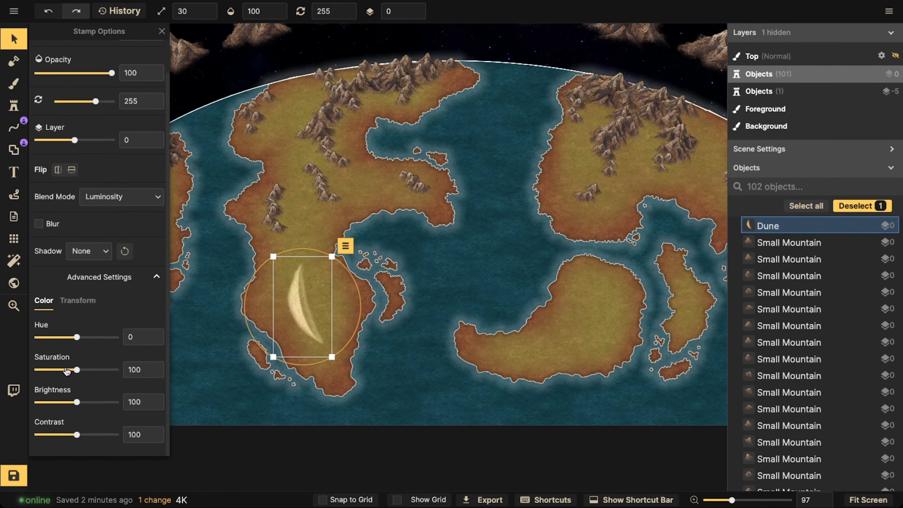
left_click_drag(69, 410, 63, 405)
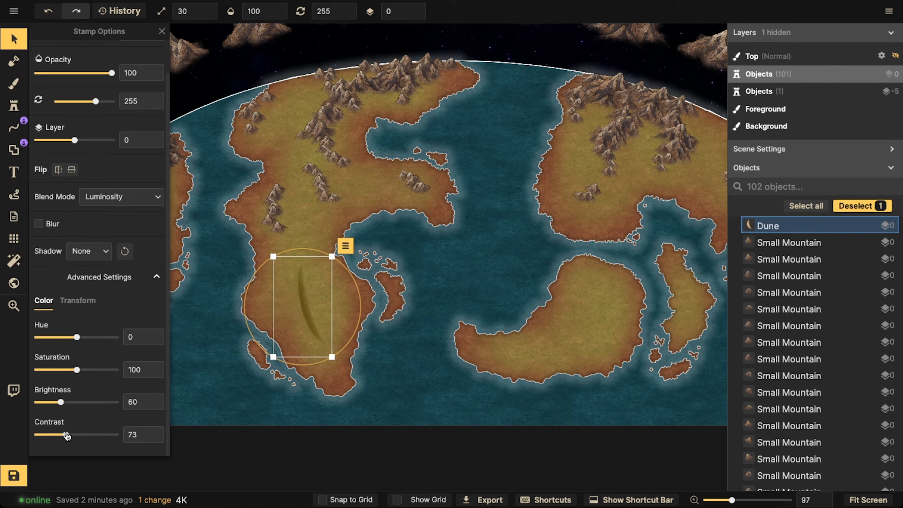
mouse_move(74, 436)
left_mouse_down()
mouse_move(120, 433)
mouse_move(81, 432)
left_mouse_up()
left_click_drag(302, 300, 281, 289)
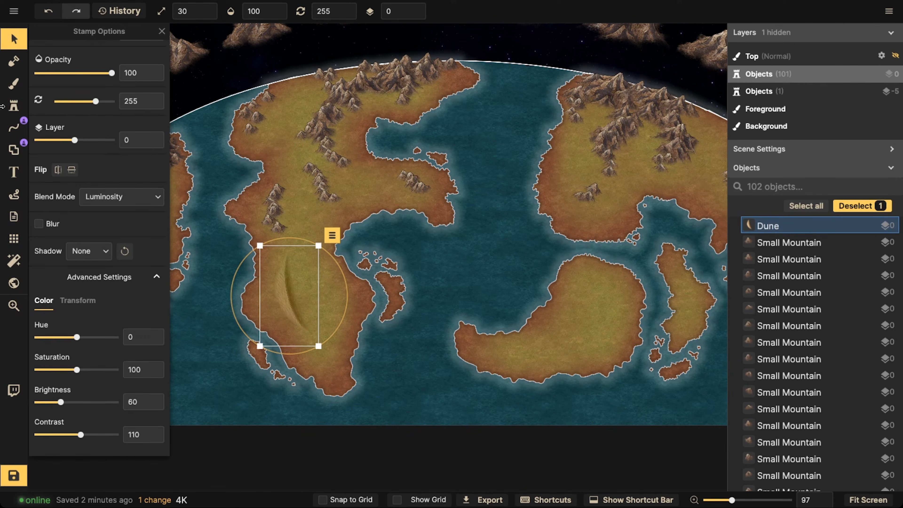
Step: Set the Stamp Tool's blend mode to Luminosity and place another Dune variant at rotation 210 just east of the first one
left_click(13, 106)
left_click(119, 196)
scroll(99, 262, "down", 5)
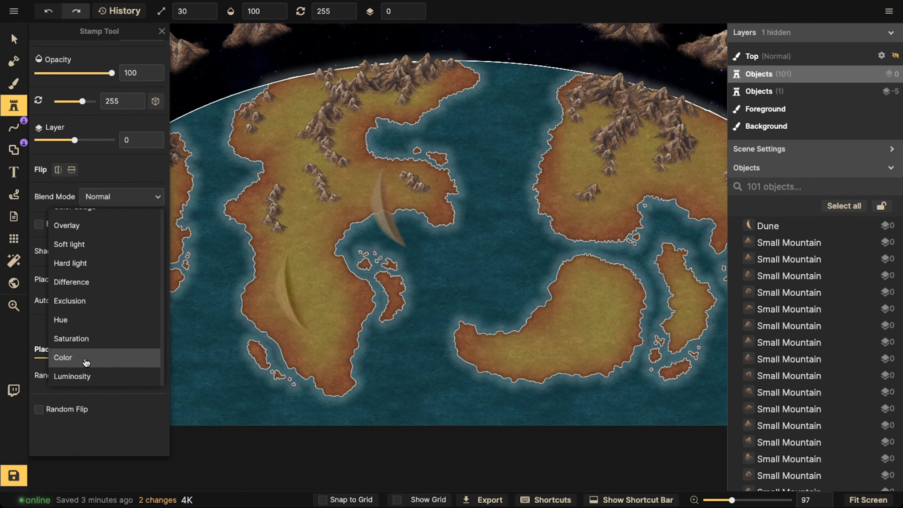
left_click(85, 376)
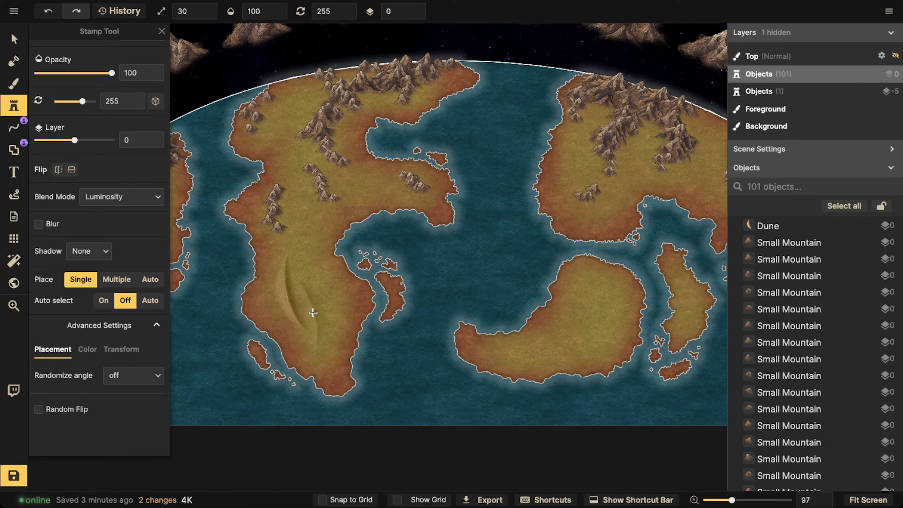
left_click(321, 297)
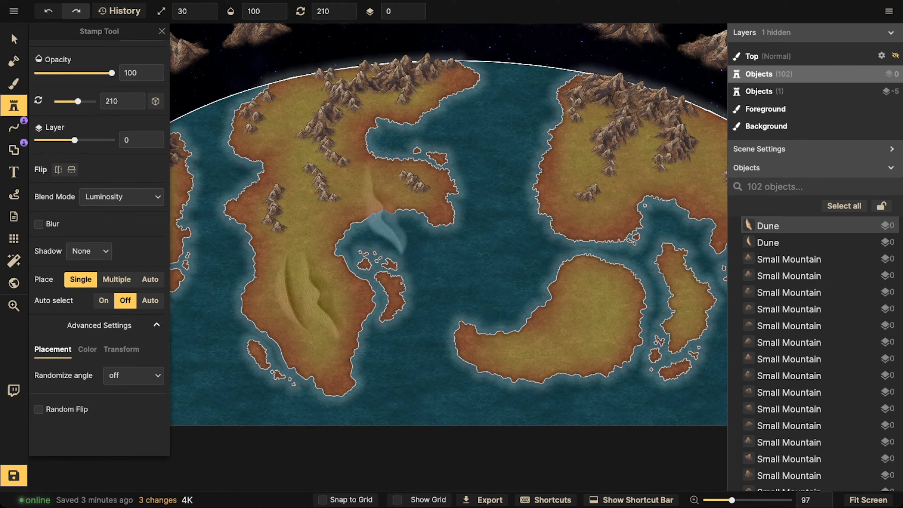
Step: Move the first Dune over the islands off the continent's east coast, and the second farther south with its brightness at 51
key("v")
left_click(285, 304)
left_click(284, 304, "shift")
left_click(285, 304)
left_click_drag(285, 304, 376, 270)
left_click_drag(318, 303, 316, 348)
scroll(314, 348, "down", 1)
scroll(314, 347, "up", 1)
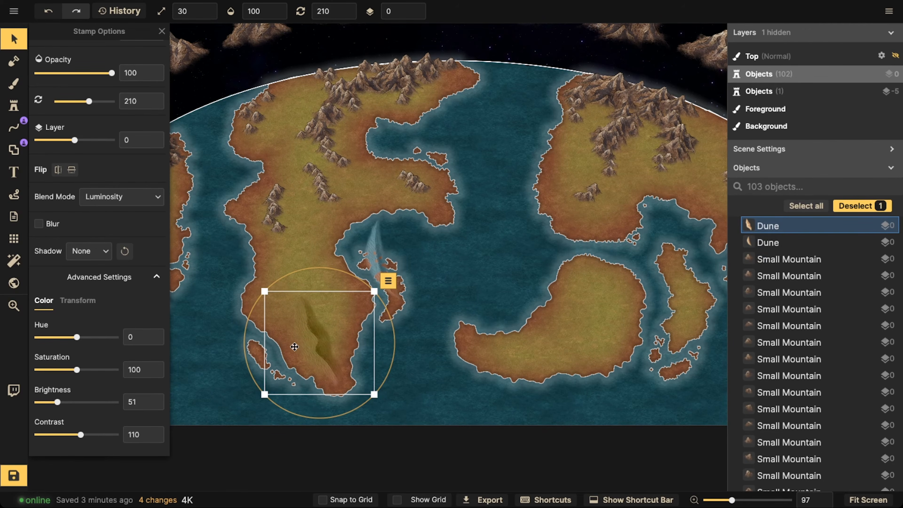
Step: Examine the middle continent's mountain ranges up close and compare them with the Dune in the south
scroll(294, 347, "up", 5)
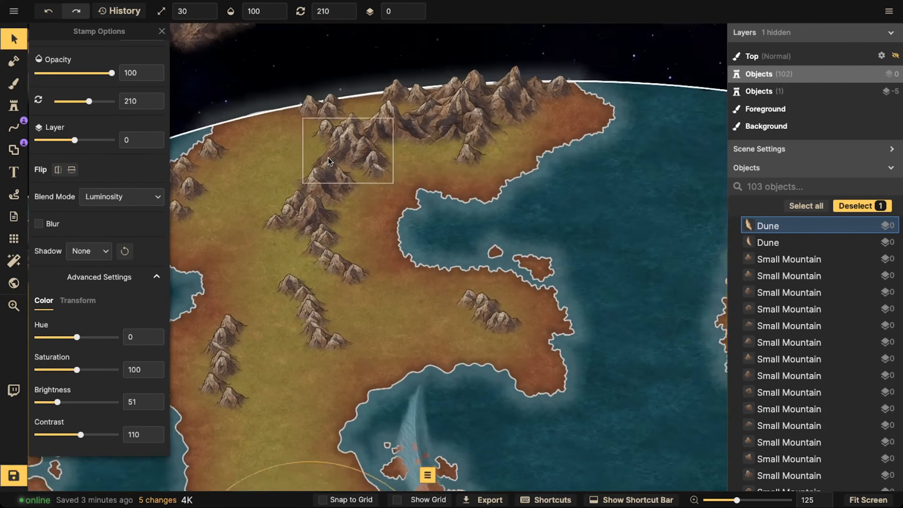
scroll(329, 157, "up", 12)
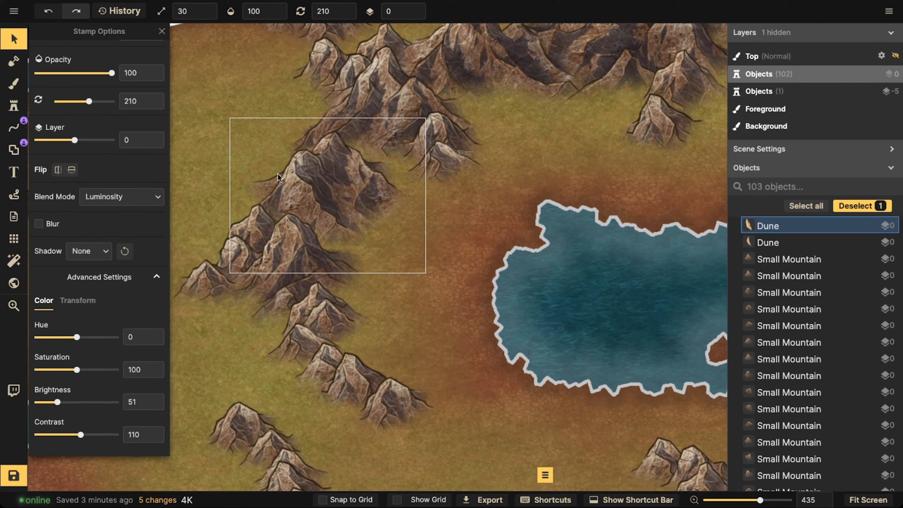
scroll(262, 207, "down", 10)
scroll(262, 215, "up", 4)
left_click_drag(306, 206, 332, 149)
left_click_drag(320, 288, 345, 83)
left_click_drag(349, 255, 346, 262)
scroll(346, 263, "down", 5)
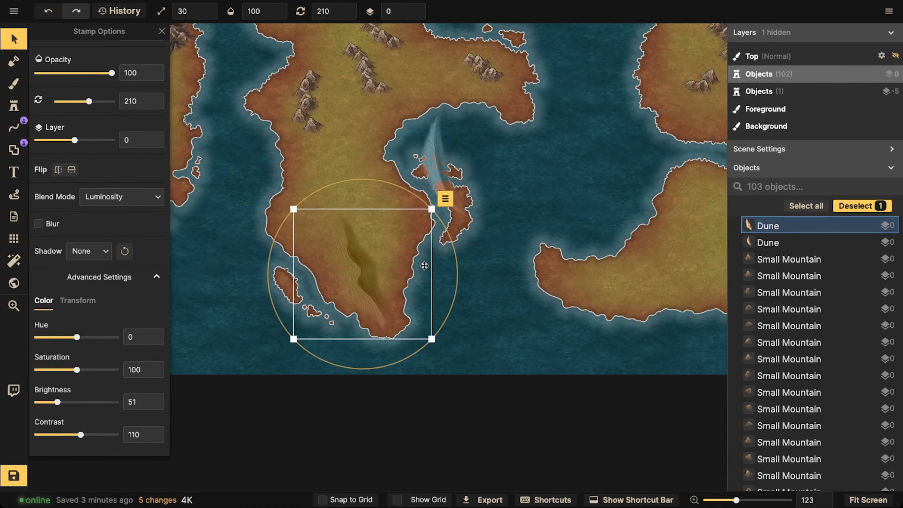
Step: Rotate the selected Dune on the middle continent's southern tip to 195
scroll(365, 261, "up", 12)
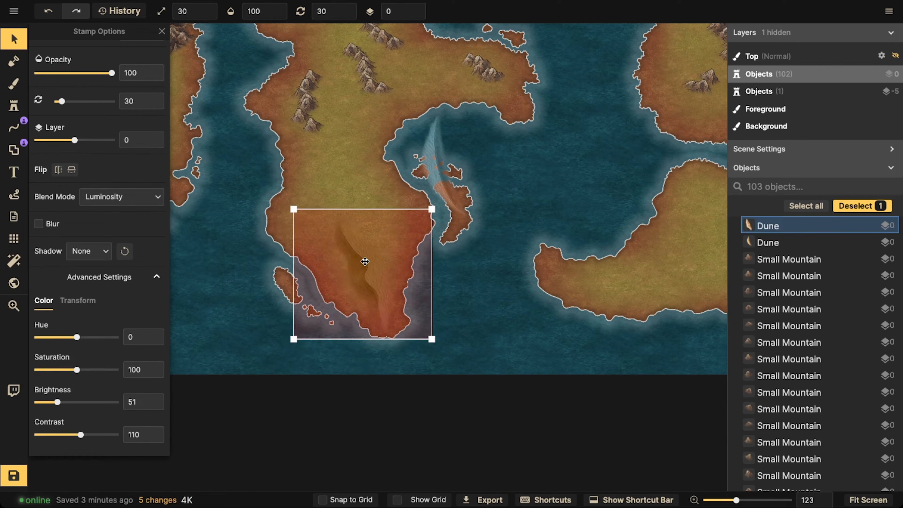
scroll(338, 259, "down", 3)
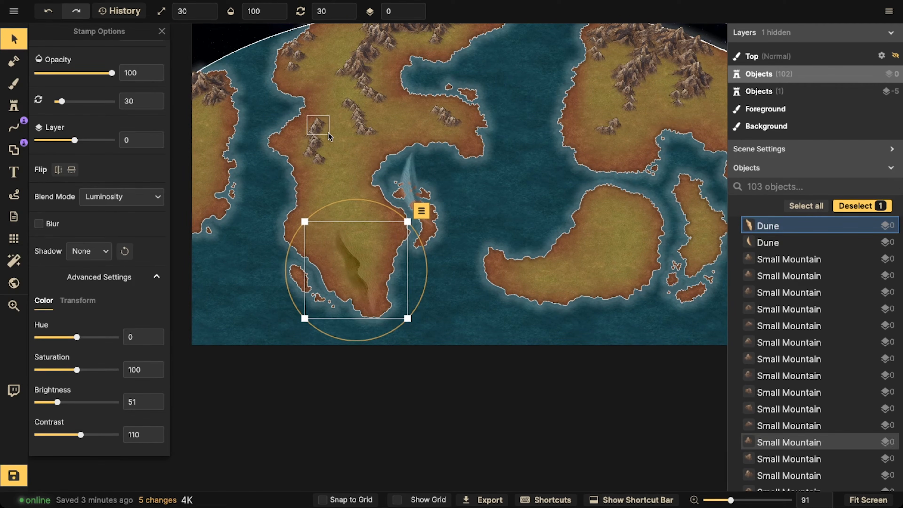
scroll(351, 277, "up", 5)
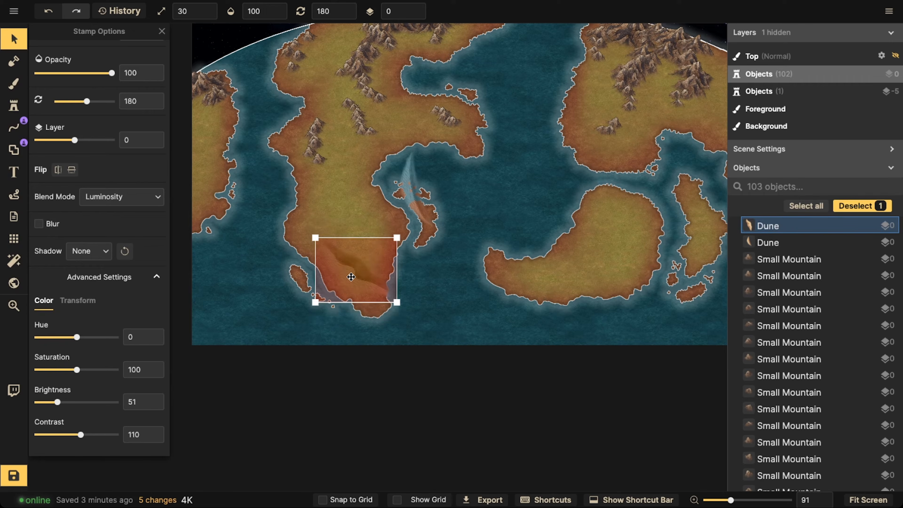
scroll(351, 278, "up", 7)
scroll(351, 277, "down", 5)
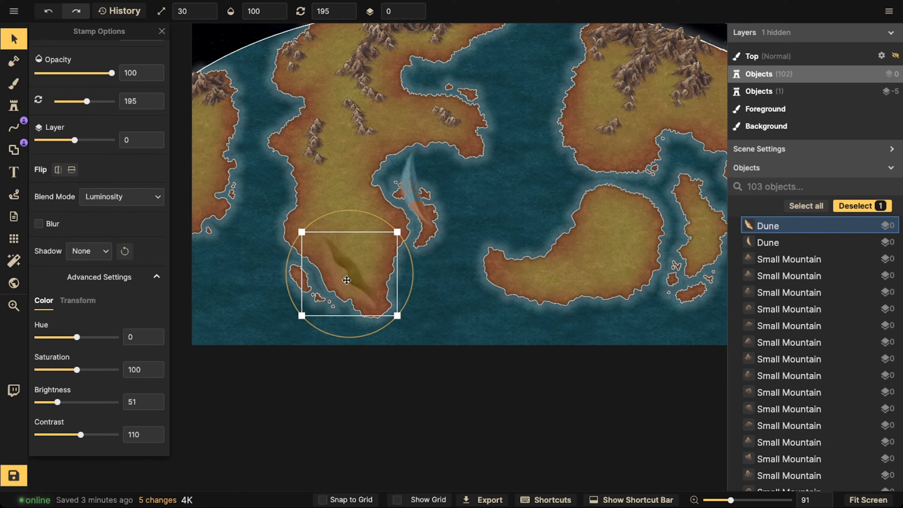
Step: Reduce the Dune on the middle continent's southern tip to scale 20 and reposition it slightly along the southwest coast
scroll(345, 265, "down", 5)
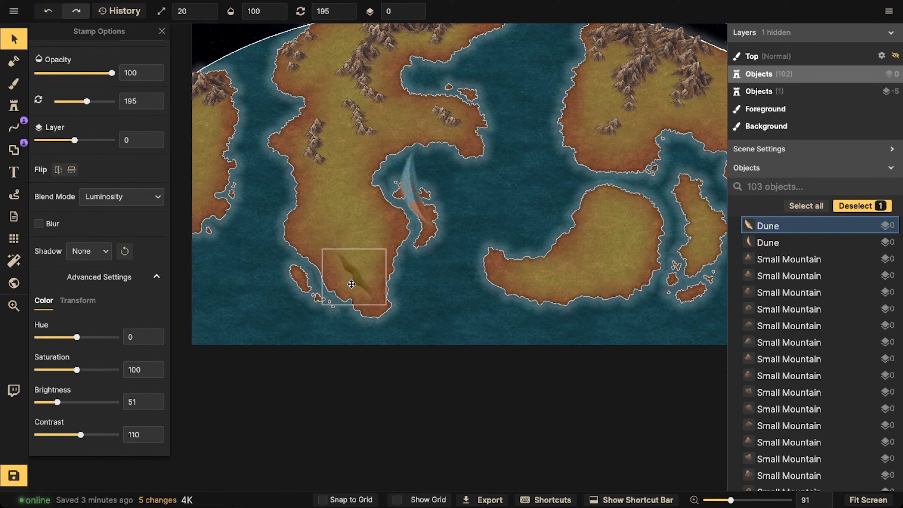
left_click_drag(346, 237, 339, 273)
scroll(317, 145, "up", 2)
scroll(346, 282, "down", 2)
scroll(327, 276, "up", 5)
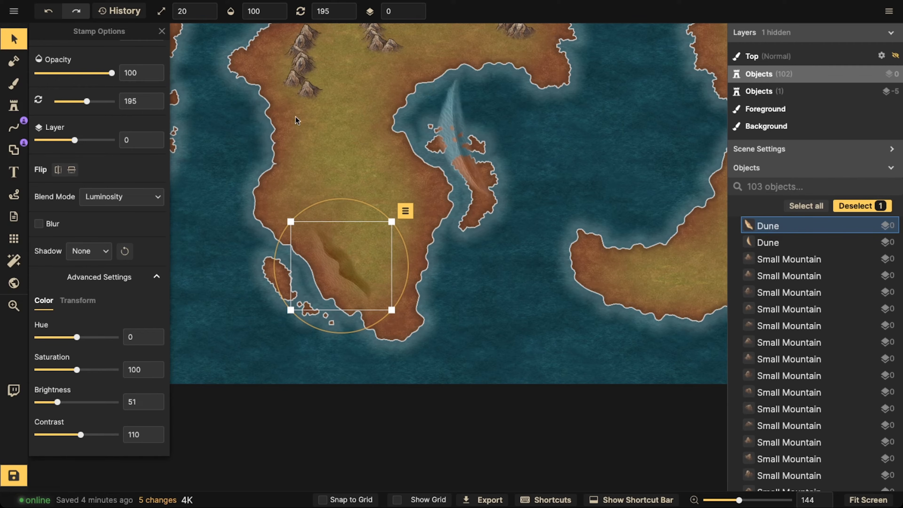
key("Escape")
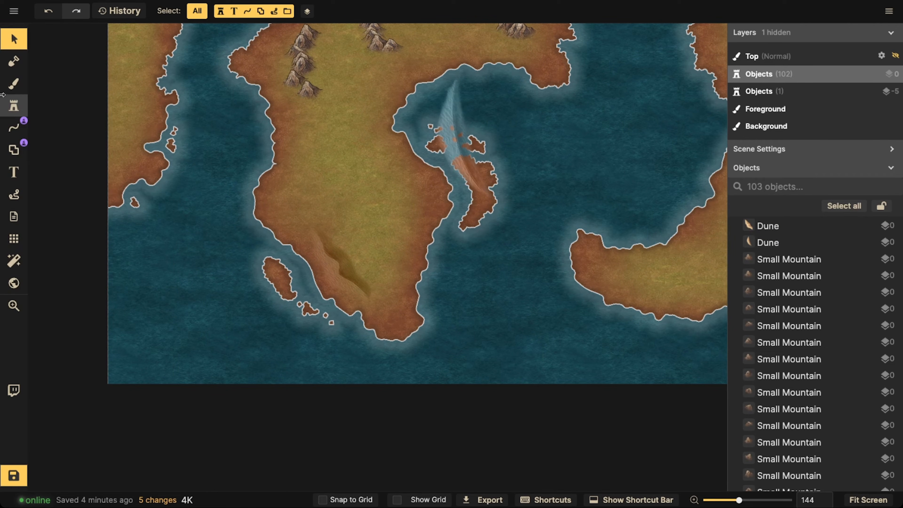
Step: Search the stamp catalog for "hill" and choose the Craggy Hill stamp set from Fantasy Battlemaps
left_click(14, 107)
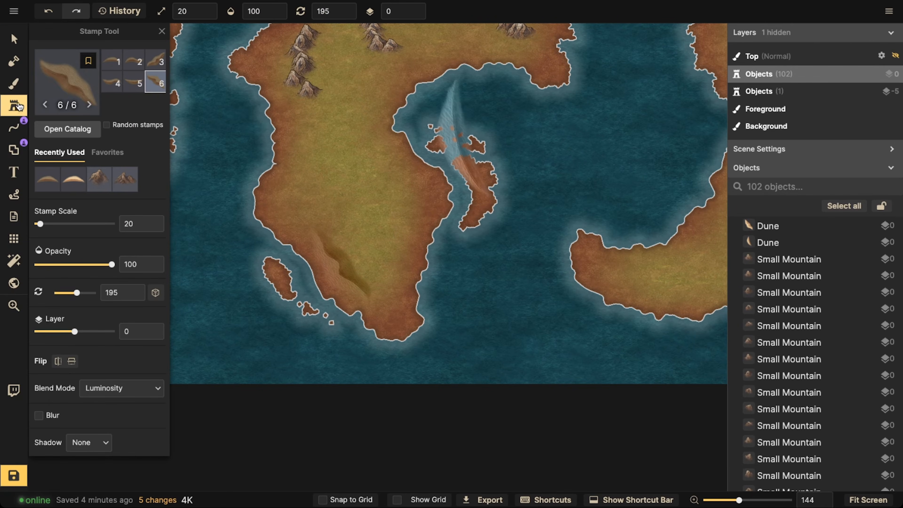
key("f")
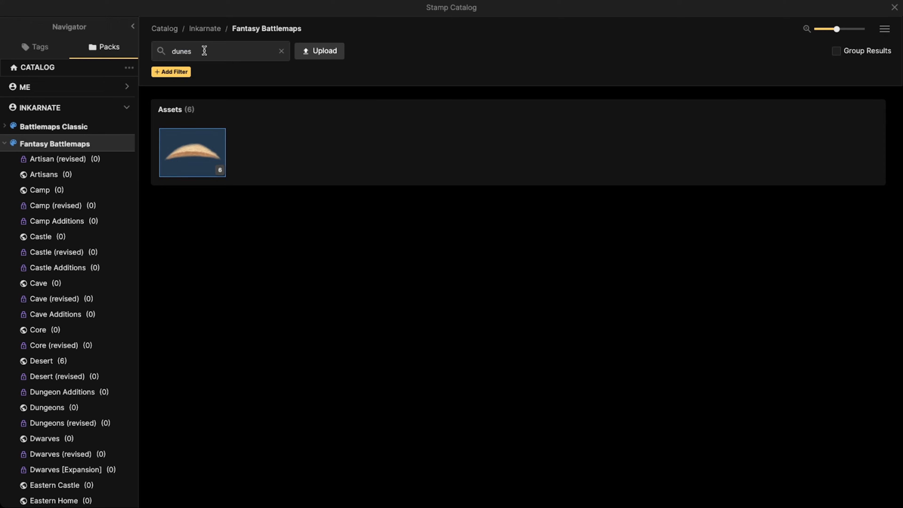
key("BackSpace")
key("BackSpace")
key("BackSpace")
key("BackSpace")
key("BackSpace")
type("hill")
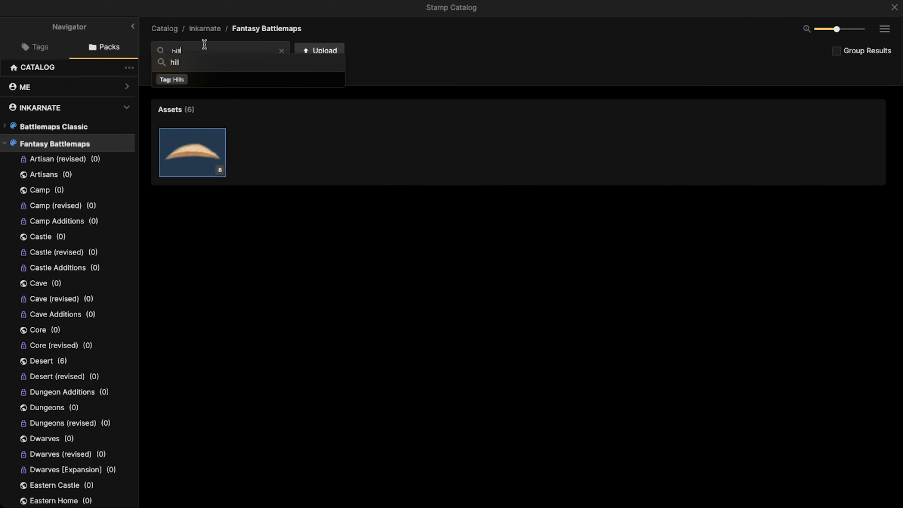
left_click(203, 67)
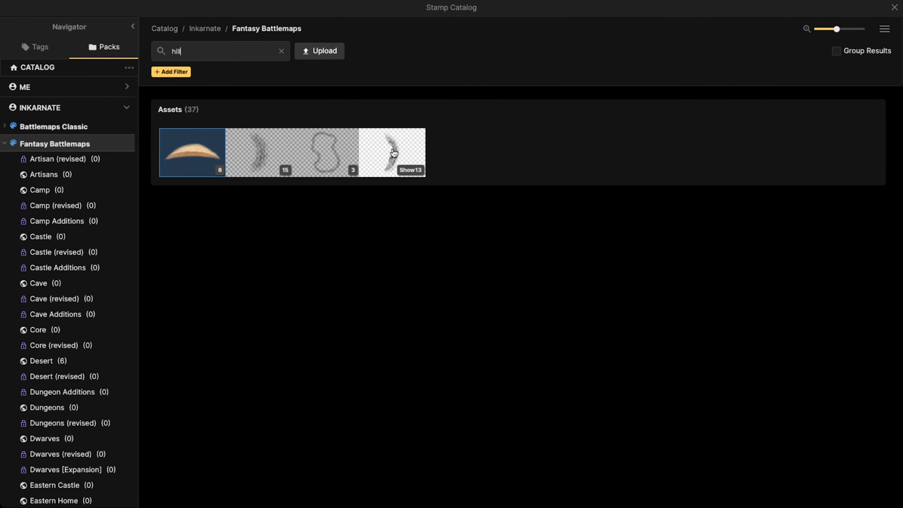
left_click(266, 150)
Step: Place a Craggy Hill stamp at scale 50 and rotation 165 just north of the Dune and select it
scroll(313, 171, "up", 2)
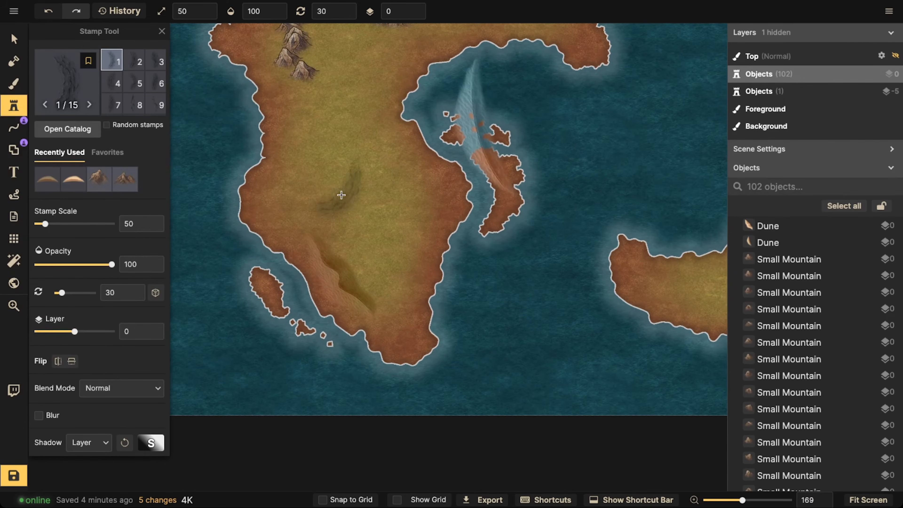
scroll(341, 192, "up", 9)
left_click(341, 185)
left_click(14, 39)
left_click(351, 194)
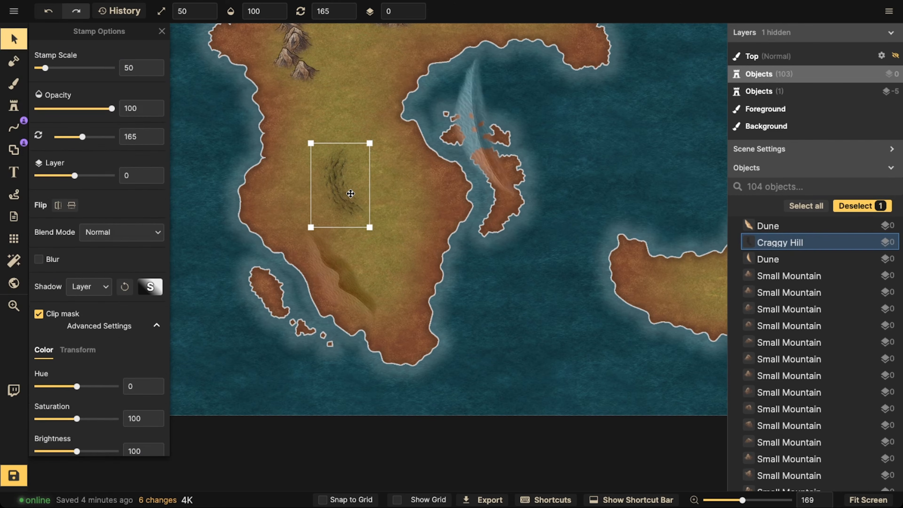
Step: Move the Craggy Hill to the continent's west coast, remove its shadow, and set its scale to 30 and rotation to 135
scroll(341, 192, "down", 2)
left_click_drag(353, 184, 281, 216)
left_click(89, 287)
left_click(89, 312)
scroll(307, 195, "down", 20)
scroll(279, 217, "down", 4)
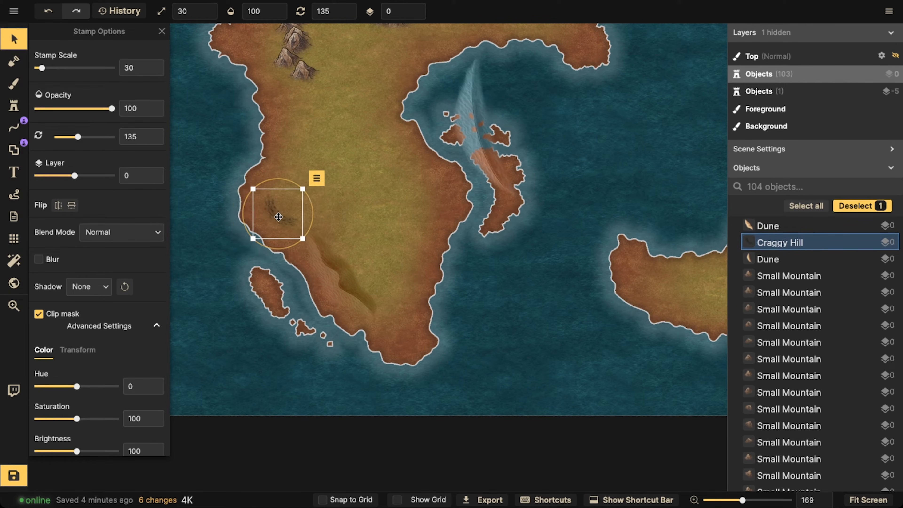
Step: Move the Craggy Hill inland, north of the Dune, with its scale at 40 and rotation at 120
scroll(278, 215, "up", 2)
scroll(277, 216, "up", 2)
left_click_drag(277, 216, 332, 201)
scroll(366, 216, "down", 10)
scroll(333, 201, "up", 7)
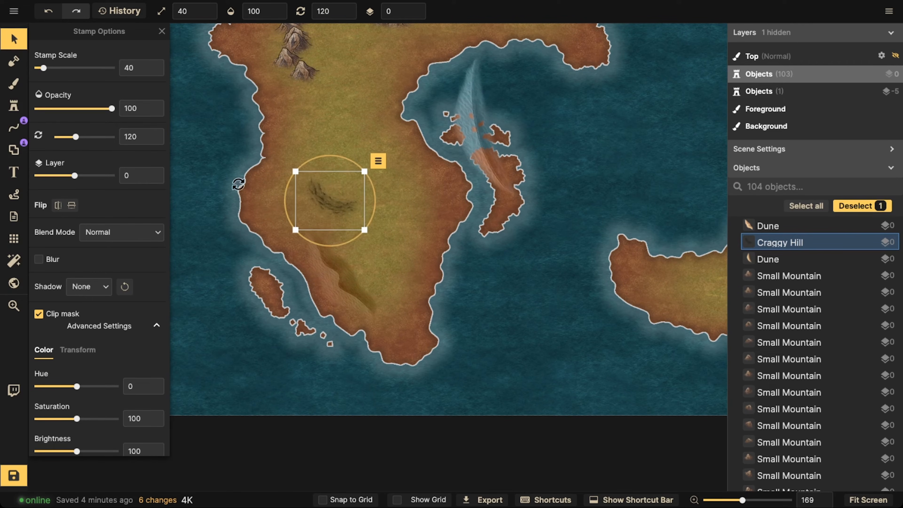
Step: Switch the Line Tool's stroke to a stamp, search the path catalog for "hill", and choose a Hill path from Fantasy Battlemaps
left_click(13, 127)
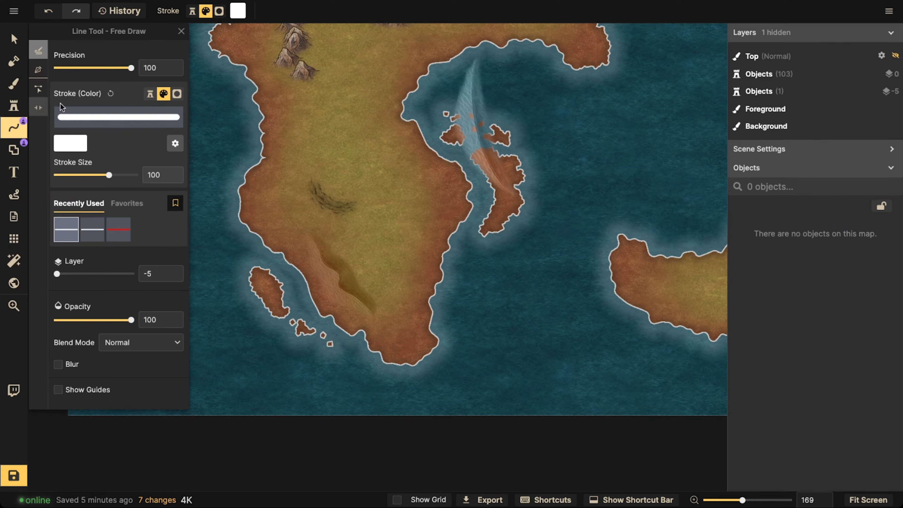
left_click(99, 113)
key("Escape")
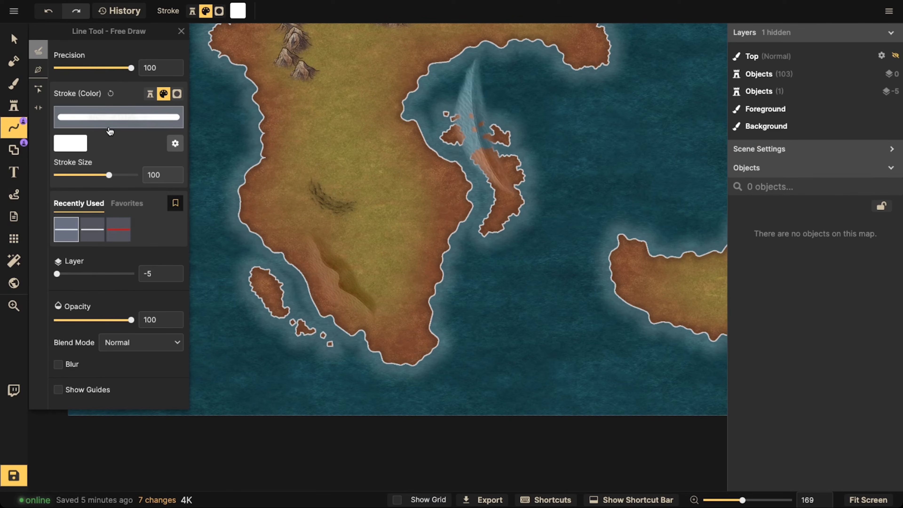
left_click(150, 94)
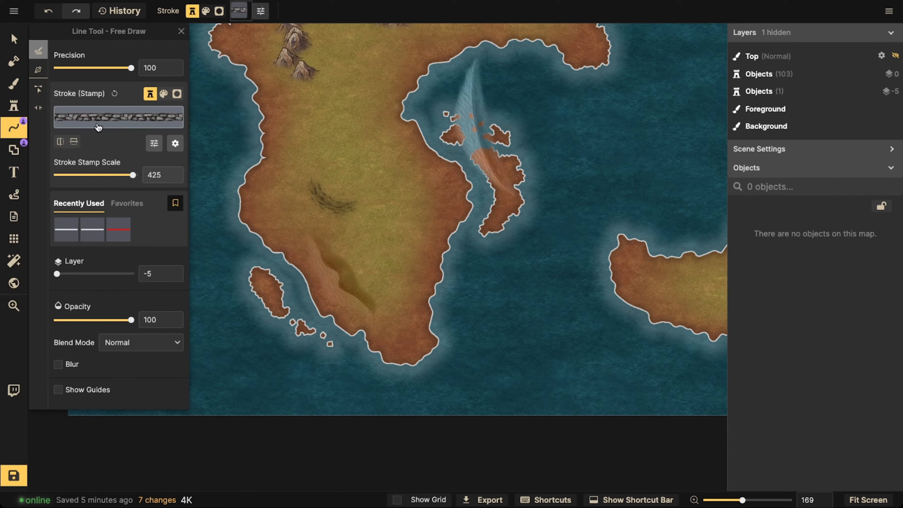
left_click(98, 127)
type("hill")
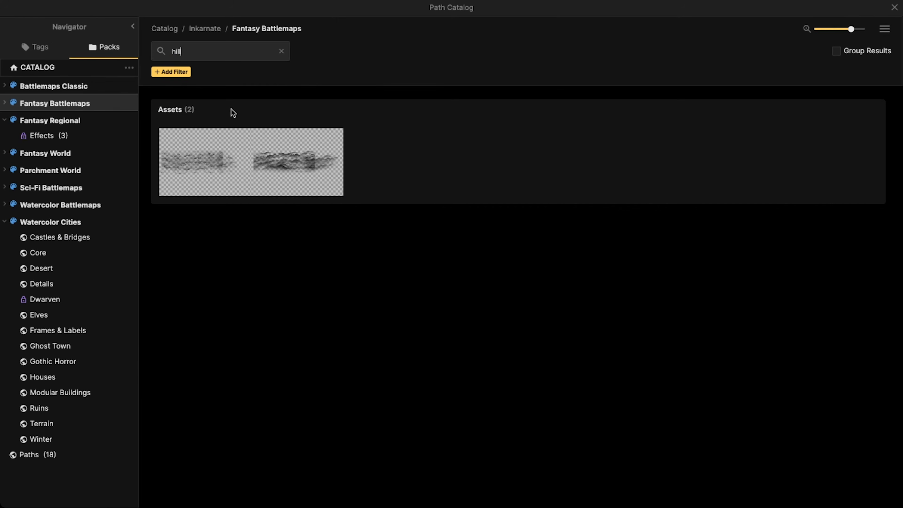
left_click(224, 157)
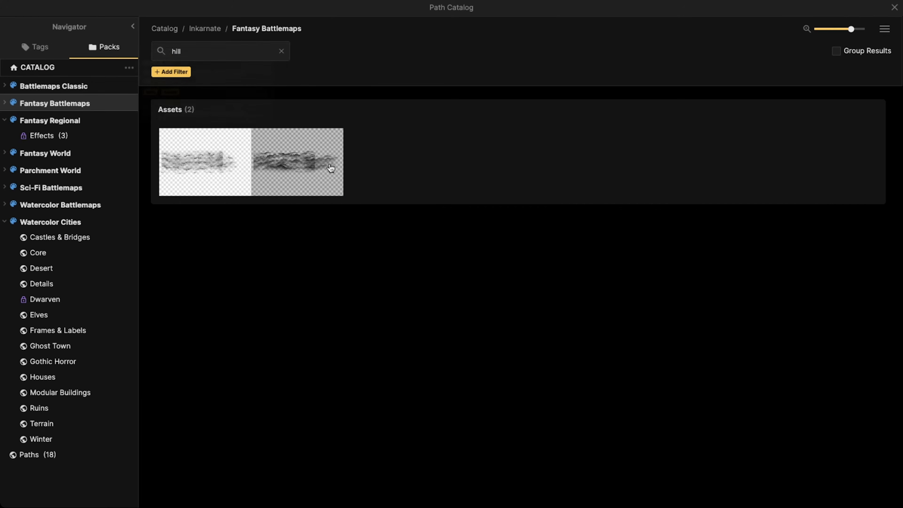
Step: Draw a Hill line down the middle continent's southeastern interior and set its stroke stamp scale to 38
mouse_move(405, 158)
left_mouse_down()
mouse_move(409, 185)
mouse_move(401, 241)
left_mouse_up()
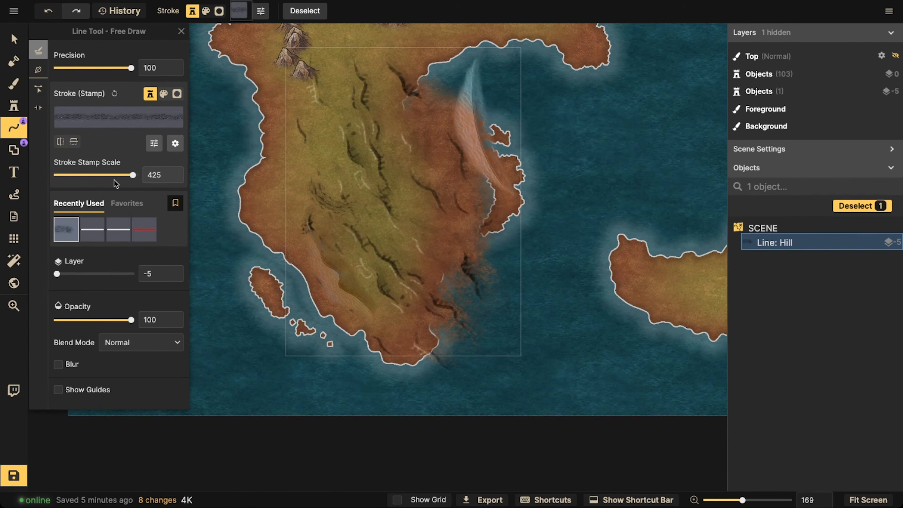
left_click_drag(132, 175, 103, 177)
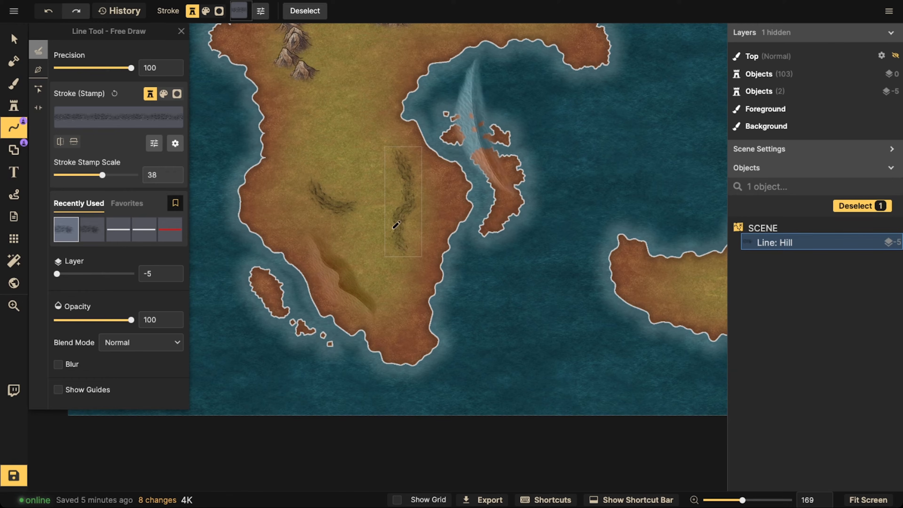
Step: Move the southern Dune to the neighboring continent to the east, and delete the island Dune, the Hill line and the Craggy Hill
left_click(14, 39)
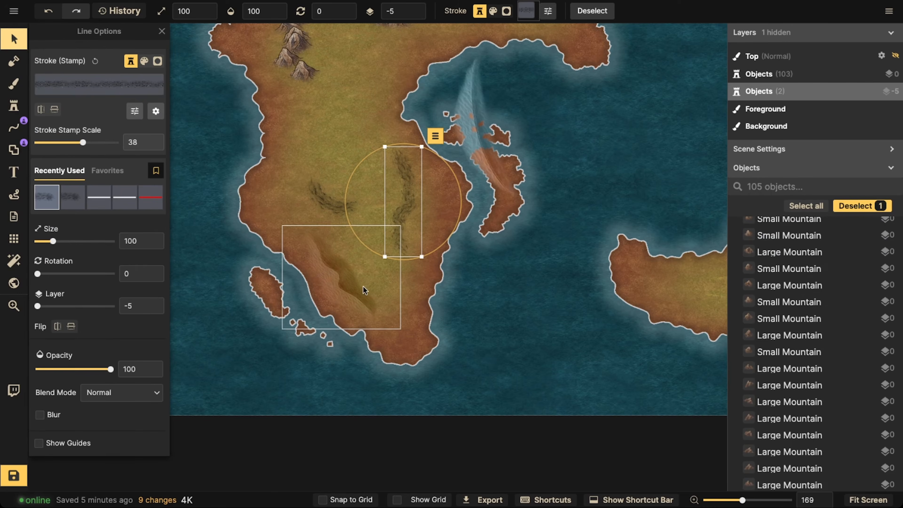
left_click_drag(367, 289, 730, 289)
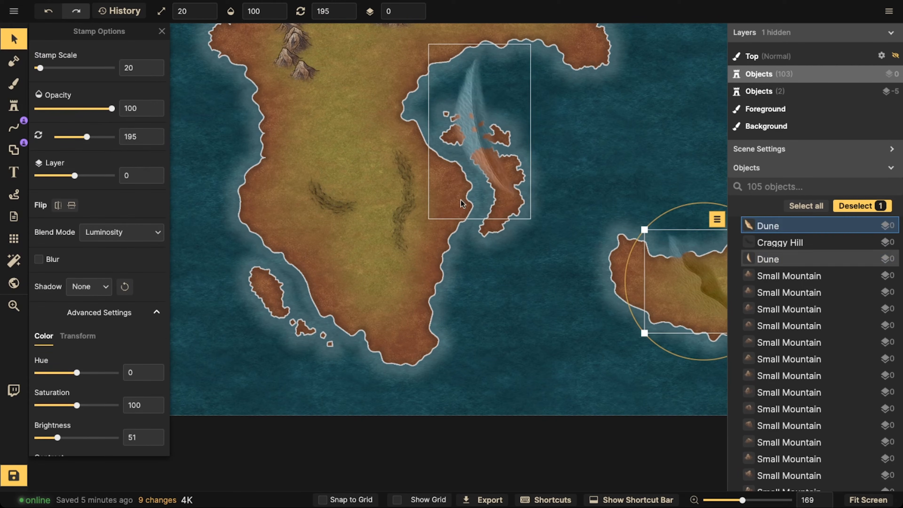
left_click(474, 142)
key("Delete")
left_click(404, 180)
key("Delete")
left_click(348, 207)
key("Delete")
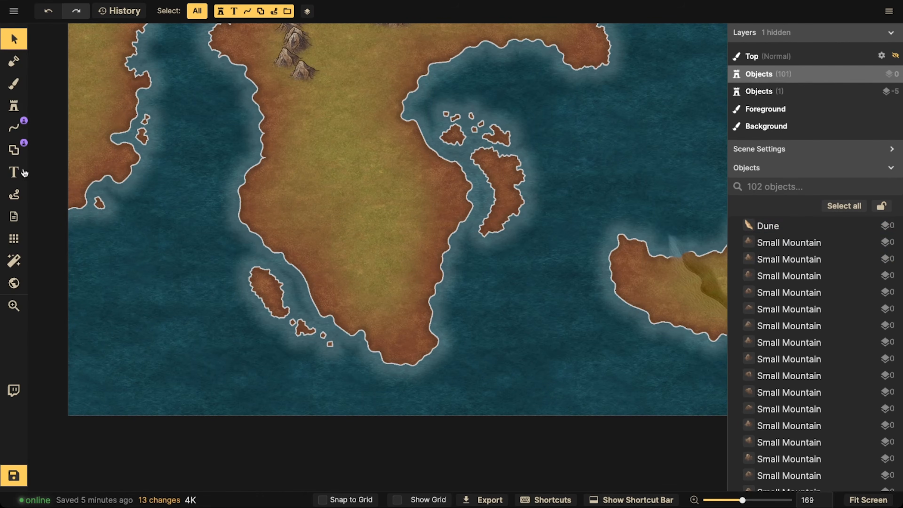
Step: Draw three Hill lines on the middle continent's south: along the southwest coast, curving inland beside it, and around the southern interior
left_click(9, 133)
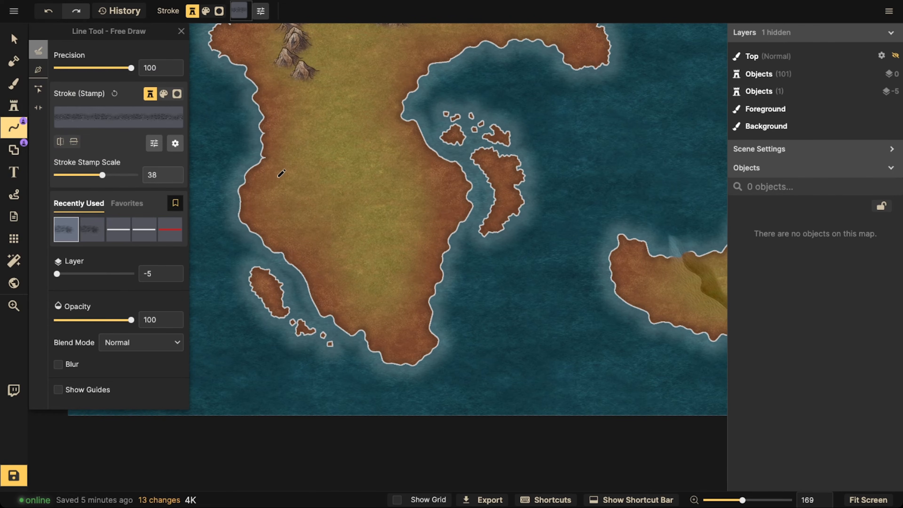
left_click_drag(279, 175, 270, 190)
mouse_move(289, 229)
left_mouse_down()
mouse_move(377, 328)
mouse_move(404, 343)
mouse_move(423, 325)
left_mouse_up()
key("Escape")
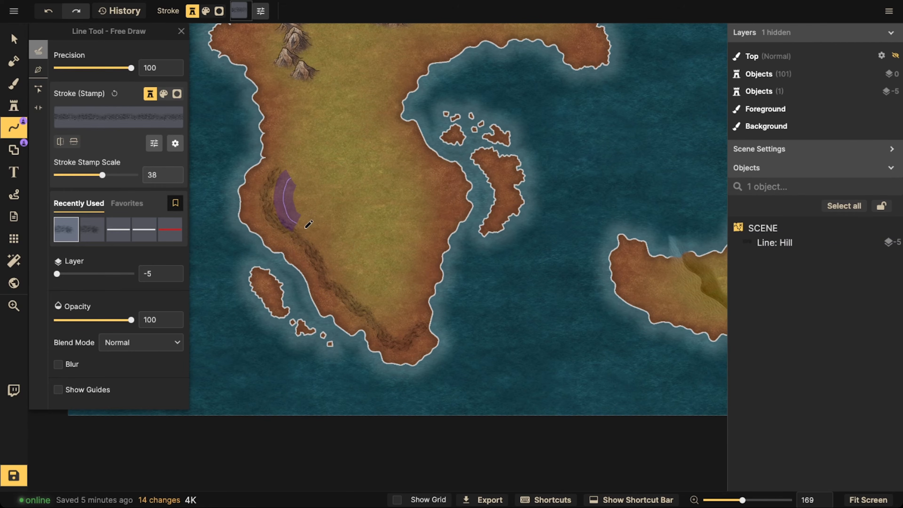
mouse_move(305, 228)
left_mouse_down()
mouse_move(346, 232)
mouse_move(386, 213)
left_mouse_up()
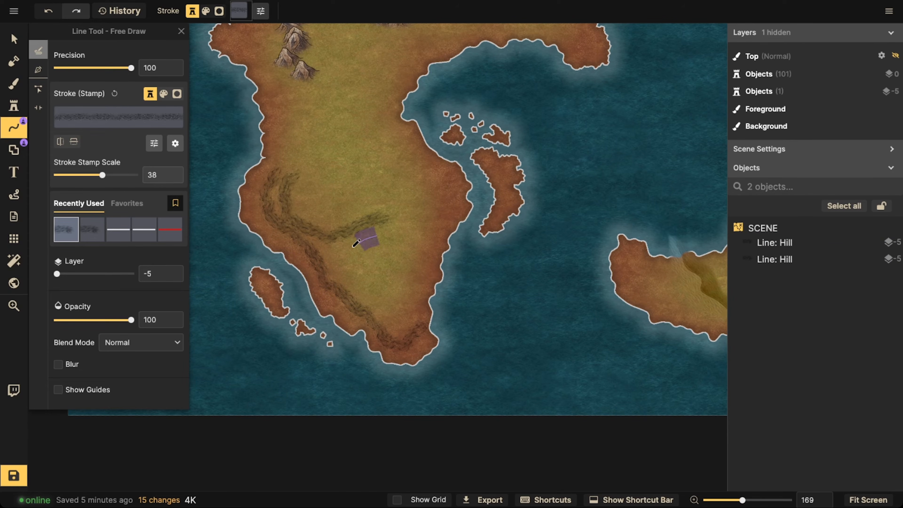
left_click_drag(374, 295, 373, 295)
key("Escape")
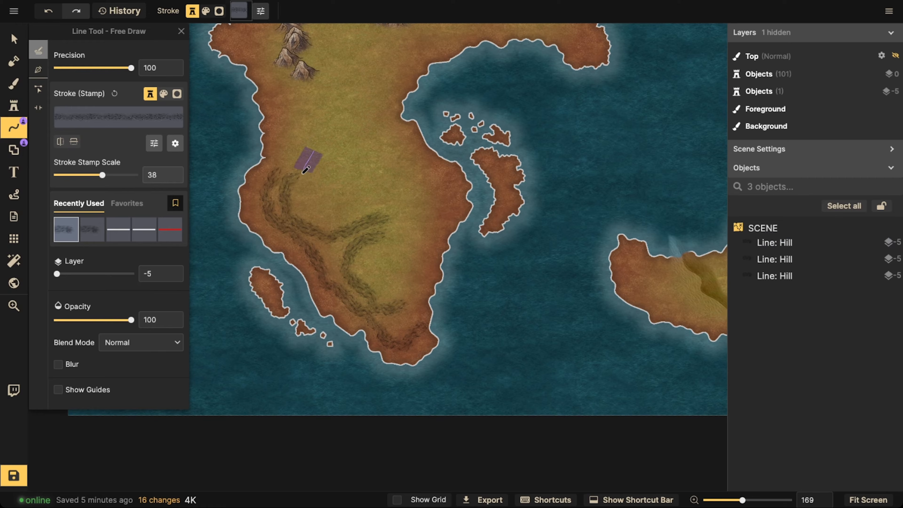
Step: Draw further Hill lines in the western interior, down the east coast, and across the land between both sides
left_click_drag(306, 170, 336, 194)
mouse_move(417, 147)
left_mouse_down()
mouse_move(450, 180)
mouse_move(442, 223)
mouse_move(420, 232)
mouse_move(412, 278)
left_mouse_up()
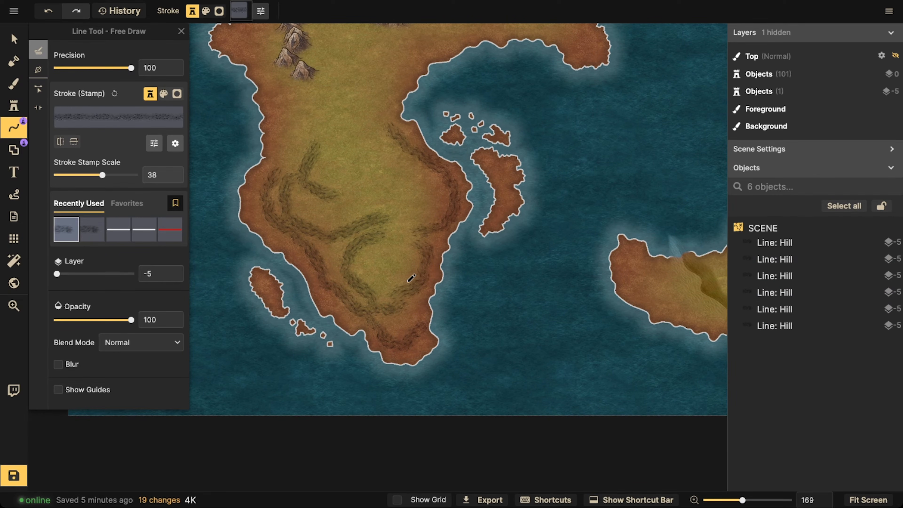
mouse_move(430, 176)
left_mouse_down()
mouse_move(420, 221)
mouse_move(373, 204)
mouse_move(339, 217)
mouse_move(308, 184)
left_mouse_up()
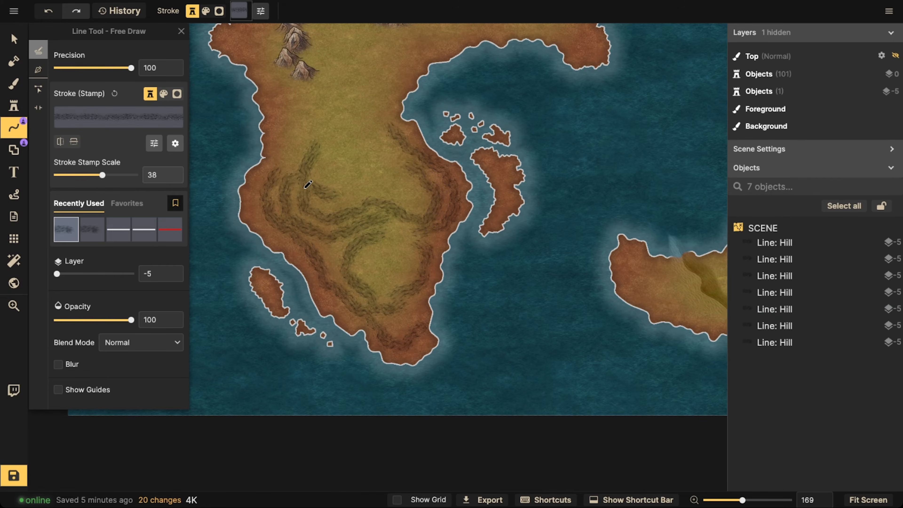
scroll(349, 111, "down", 3)
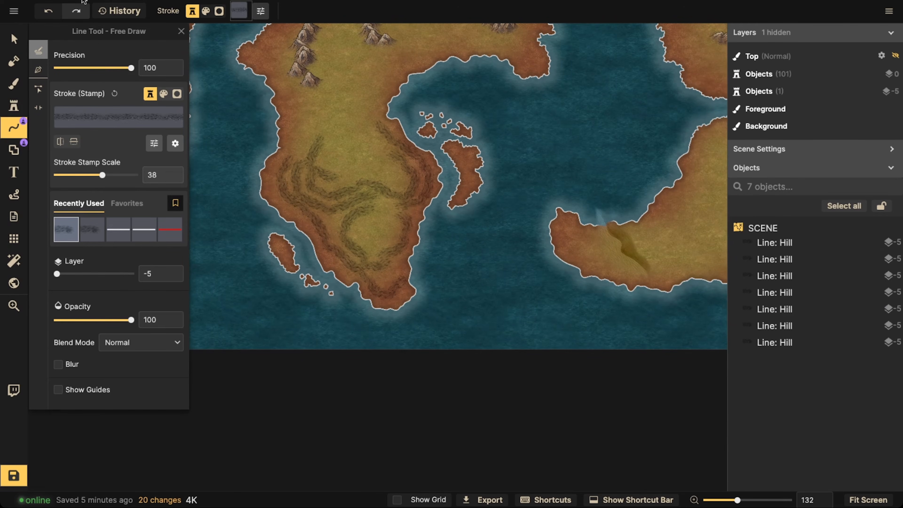
Step: Select all the Hill lines on the middle continent, set their stroke stamp scale to 23, and delete them
left_click(20, 42)
left_click_drag(272, 151, 426, 307)
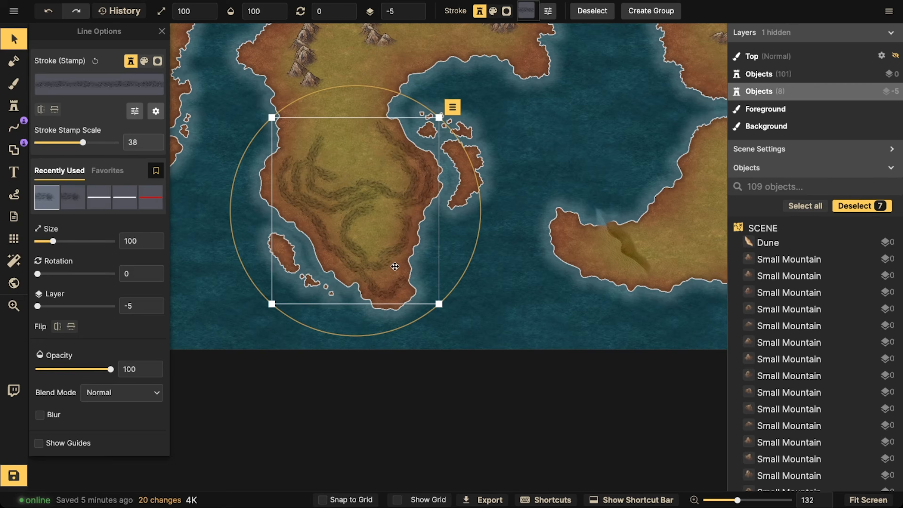
left_click_drag(83, 145, 76, 143)
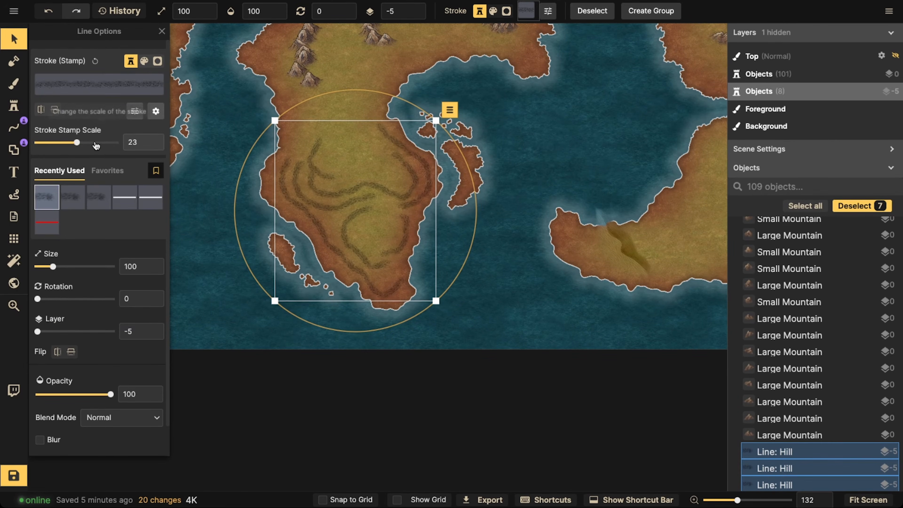
key("Delete")
Step: Place a Hill Composite stamp (variant 1) in the middle continent's south at scale 30, rotation 150, with no shadow
left_click(14, 105)
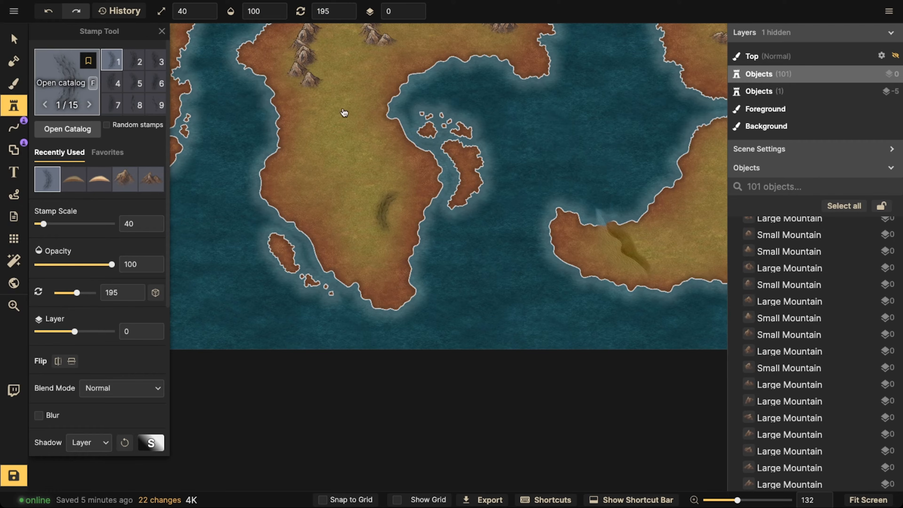
key("f")
left_click(329, 154)
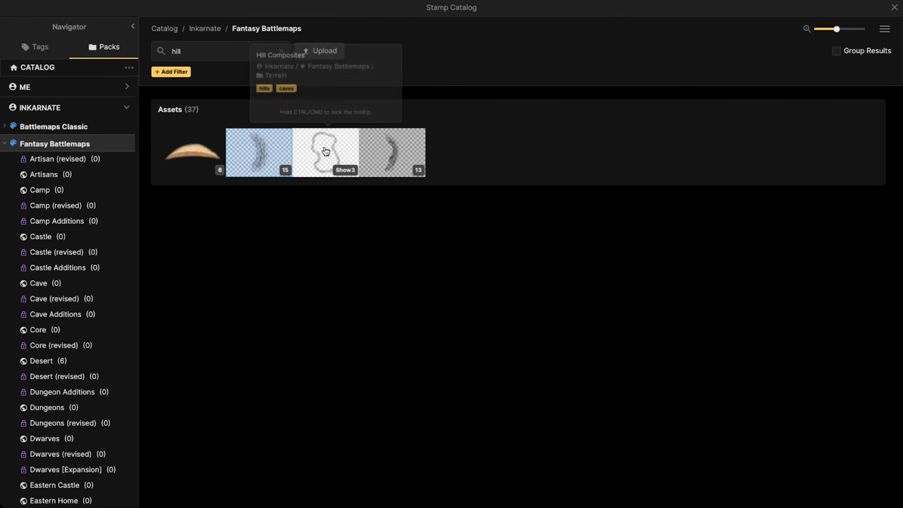
scroll(352, 184, "down", 2)
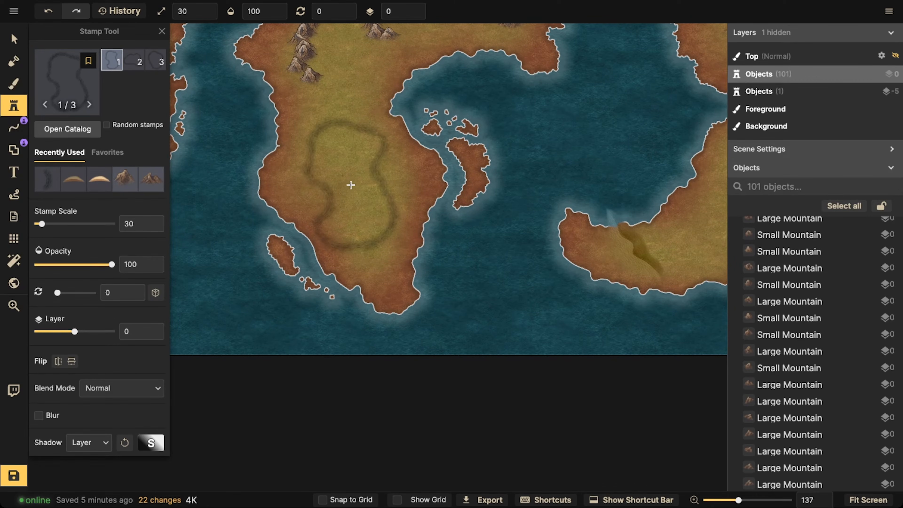
scroll(350, 185, "up", 13)
scroll(349, 187, "down", 3)
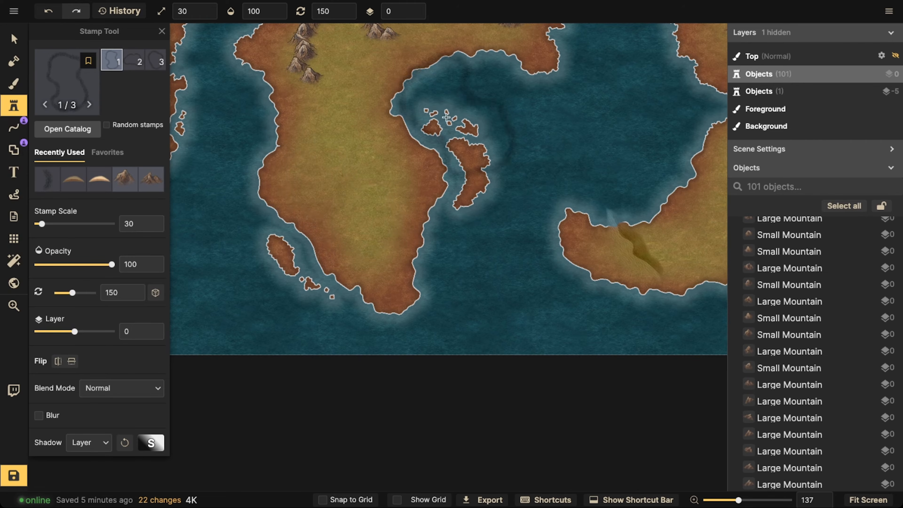
left_click(89, 442)
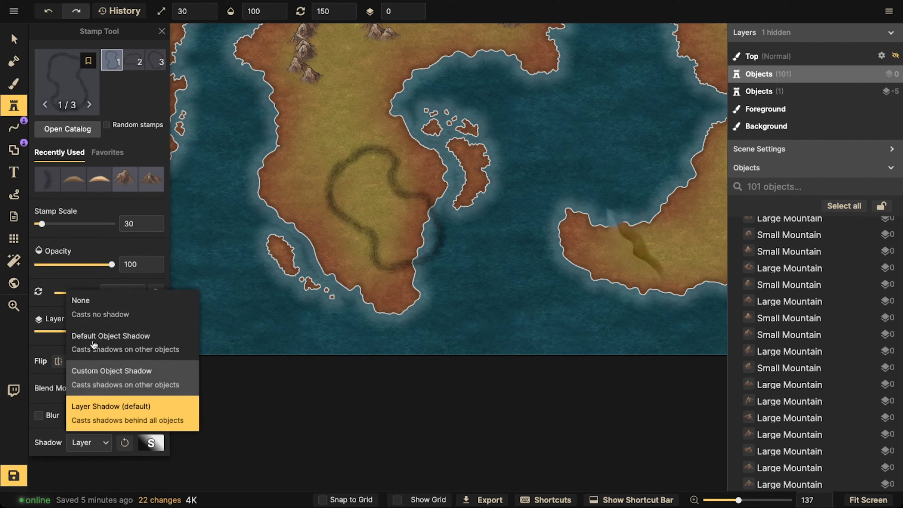
left_click(86, 306)
left_click(343, 205)
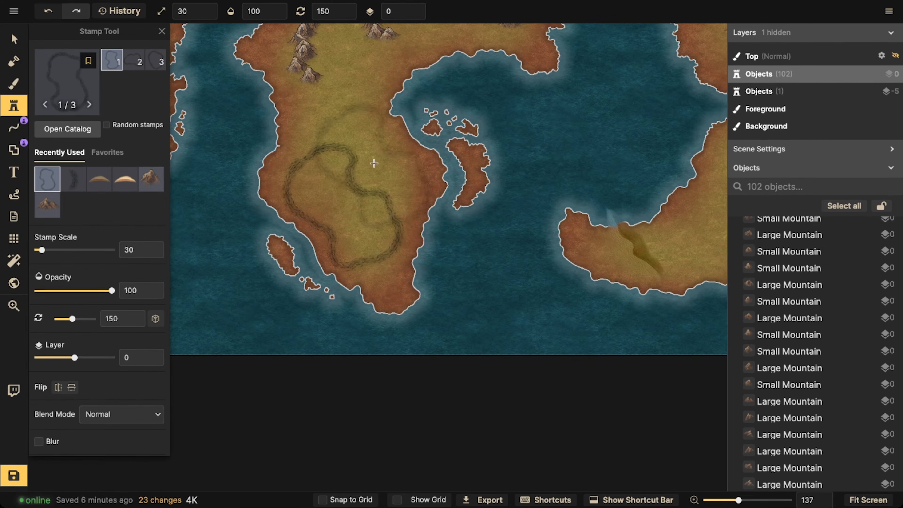
Step: Add Hill Composite variant 3 beside the middle continent's southeast coast at scale 20 and rotation 120
key("Left")
key("Left")
key("Left")
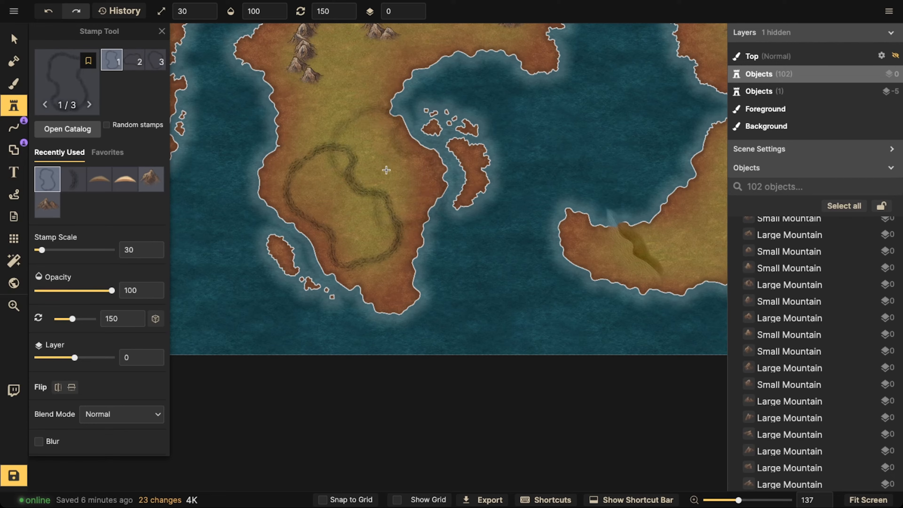
key("[")
key("Left")
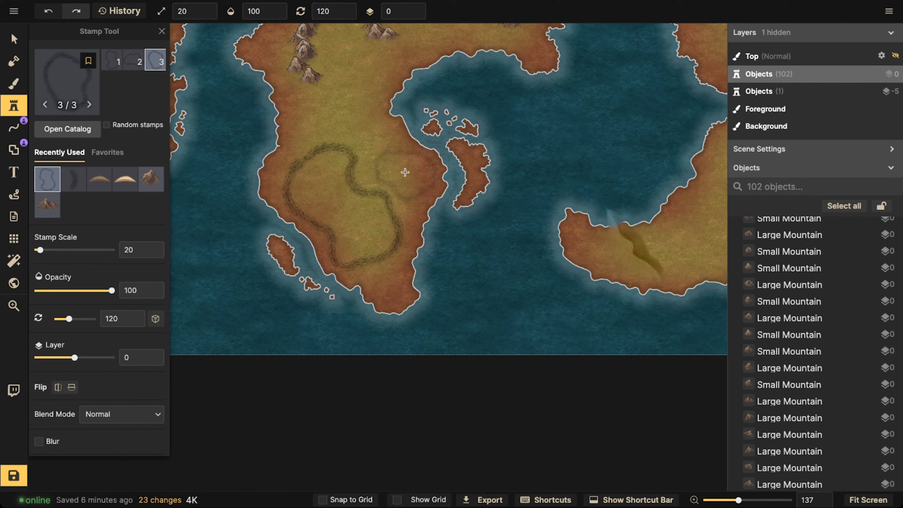
left_click(405, 172)
key("Left")
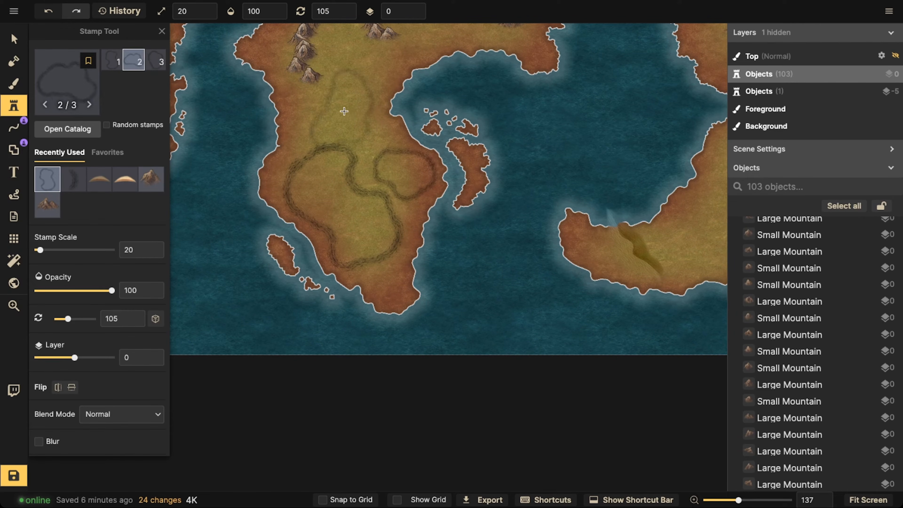
Step: Place Hill Composite variant 2 unrotated at scale 20, north of the other two Hill Composites on the middle continent
key("comma")
key("comma")
key("comma")
key("comma")
key("comma")
key("comma")
key("comma")
left_click(342, 114)
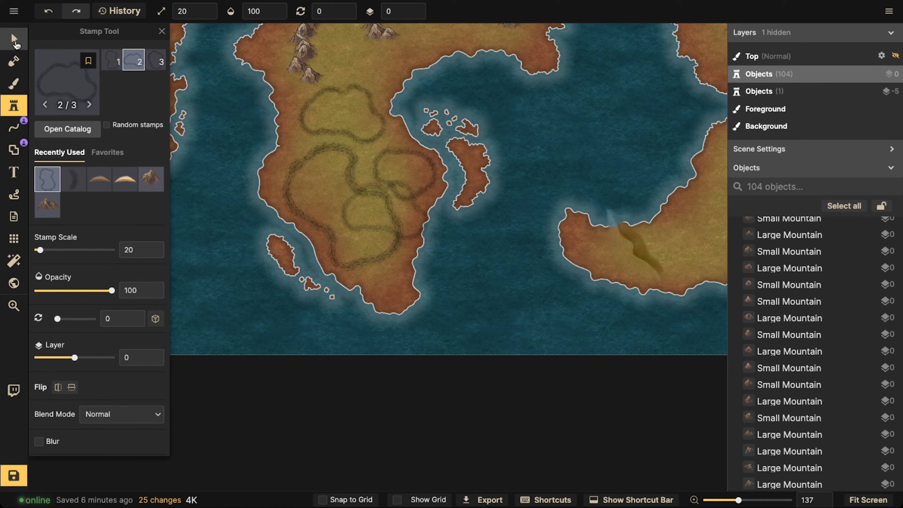
Step: Move the northern Hill Composite down over the largest one and set its rotation to 60
left_click(15, 42)
left_click_drag(347, 114, 350, 205)
key("period")
key("period")
key("period")
key("period")
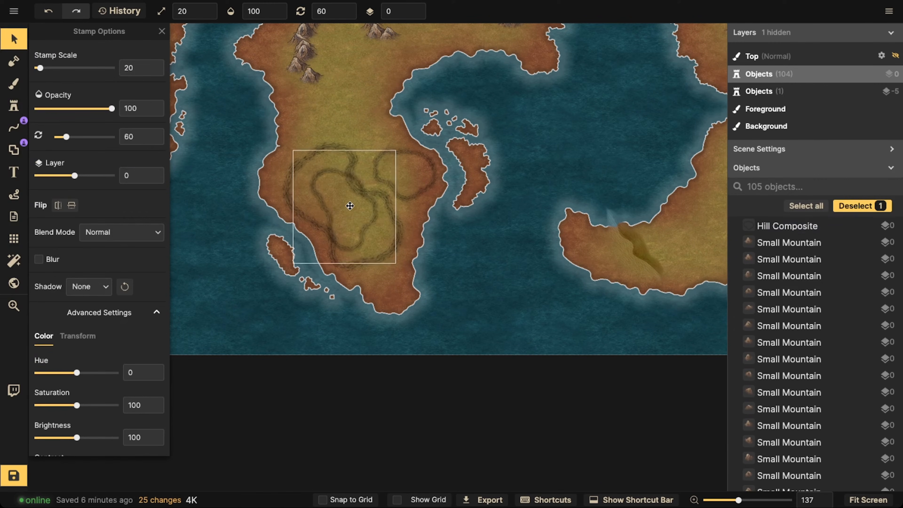
Step: Delete the three Hill Composites from the middle continent
scroll(330, 194, "down", 4)
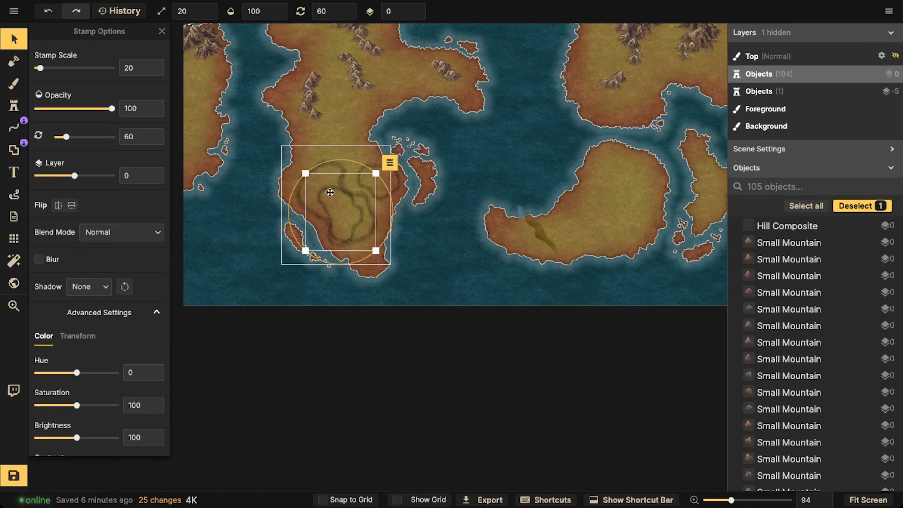
key("Delete")
left_click(328, 185)
key("Delete")
left_click(398, 185)
key("Delete")
scroll(285, 171, "down", 1)
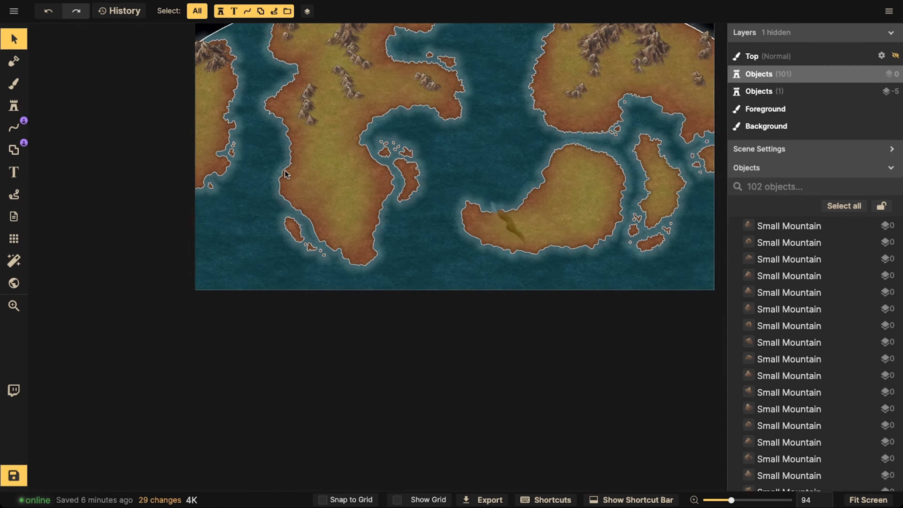
scroll(285, 170, "down", 2)
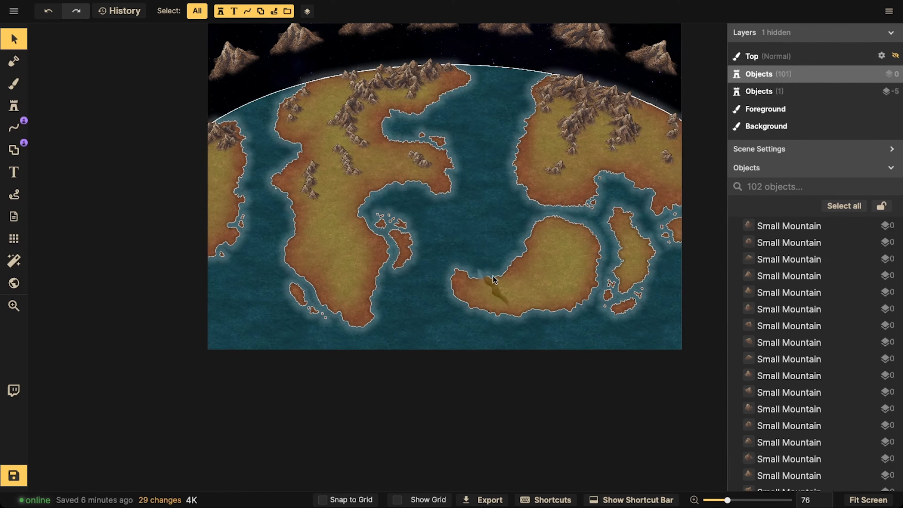
Step: Move the Dune from the southeastern continent to the middle continent's southwest, then duplicate it and delete the copy
left_click_drag(492, 275, 327, 273)
key("ctrl+c")
key("ctrl+v")
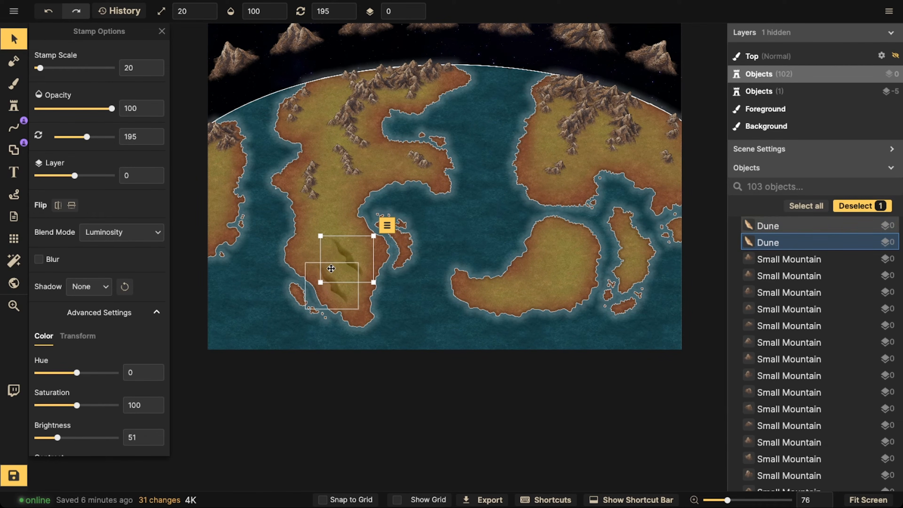
scroll(347, 262, "up", 3)
key("Delete")
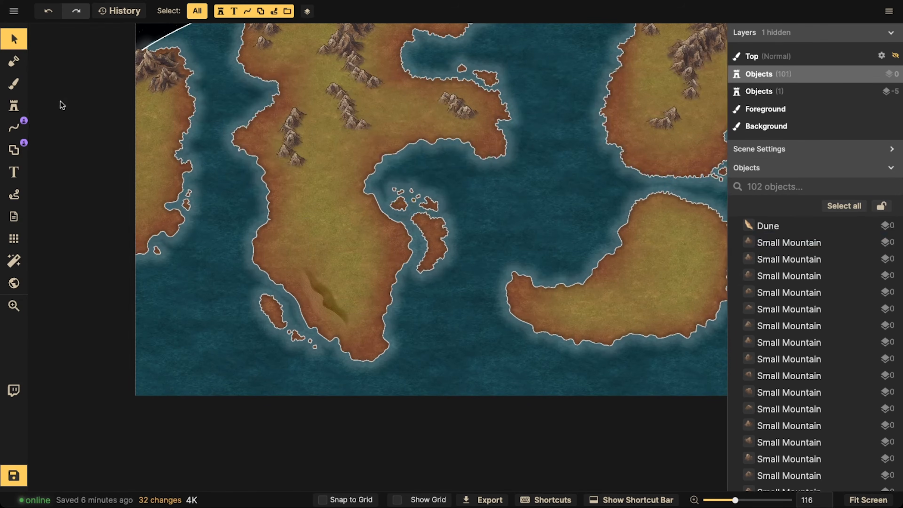
Step: Stamp two scale-20 Dunes on the middle continent: variant 5 rotated 270 near the southeast coast, and variant 4 rotated 240 northwest of it
left_click(14, 105)
scroll(330, 265, "up", 4)
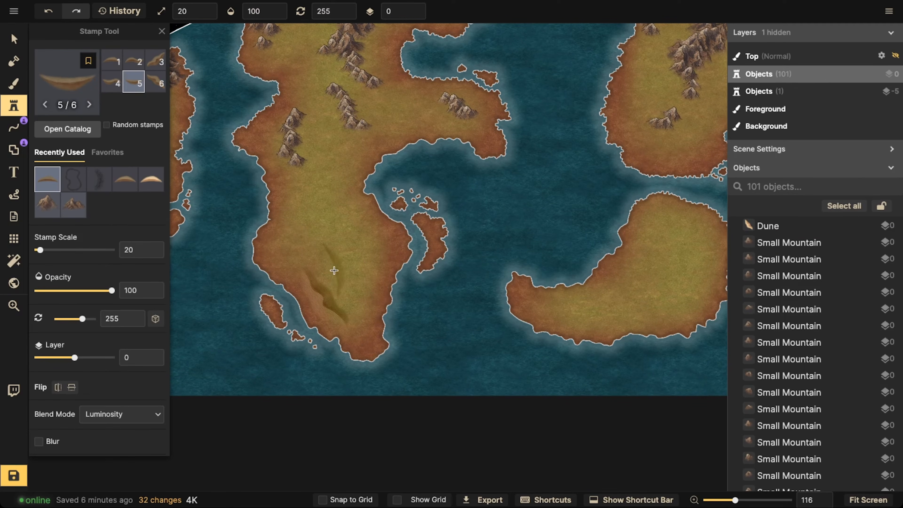
scroll(373, 267, "up", 1)
left_click(372, 264)
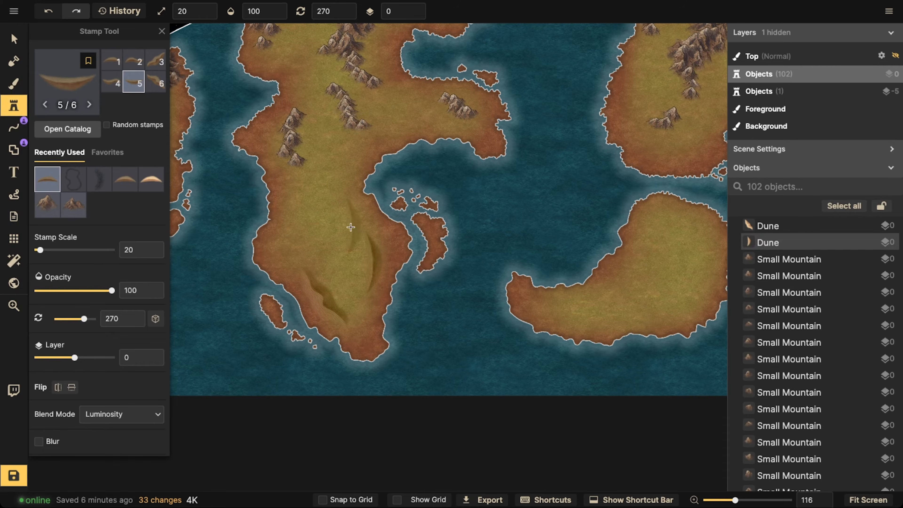
key("4")
scroll(348, 242, "down", 2)
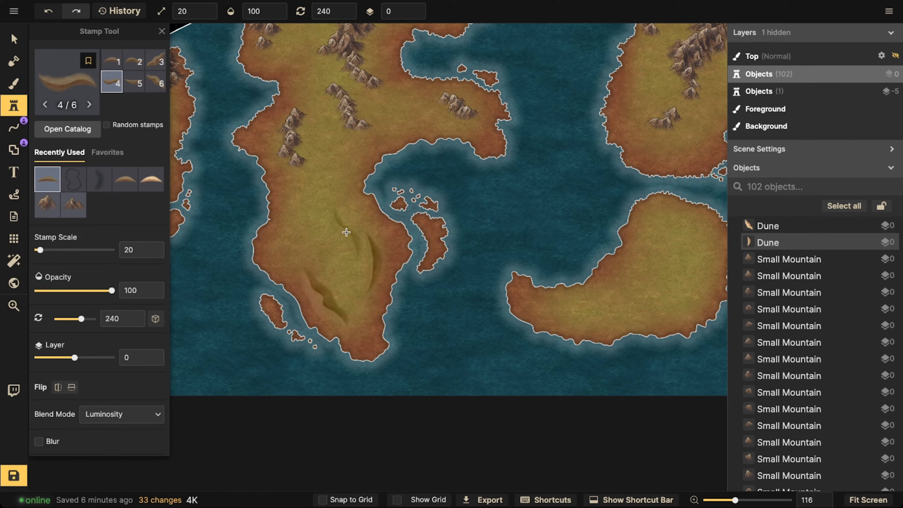
left_click(344, 233)
Step: Stamp Dune variant 3 at rotation 285 near the middle continent's southern tip, and select the Dune along the southeast coast
key("3")
scroll(357, 319, "up", 3)
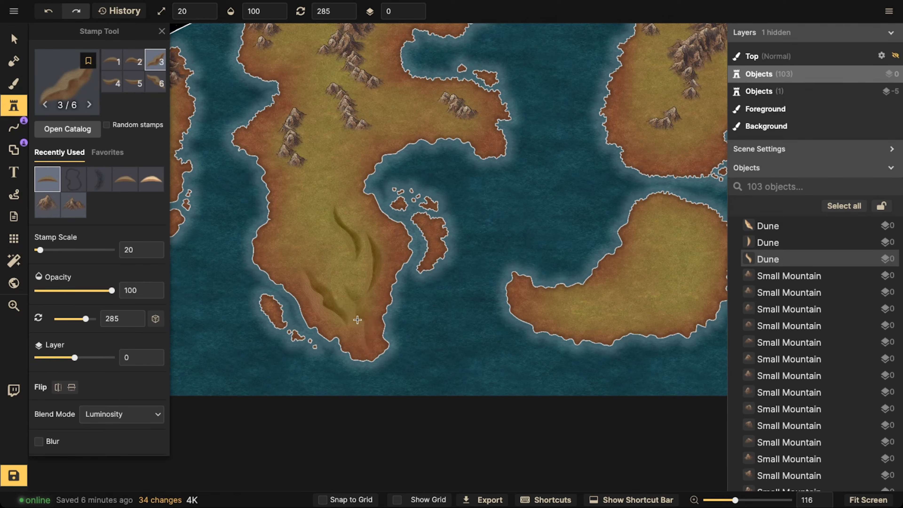
left_click(354, 317)
scroll(354, 317, "down", 2)
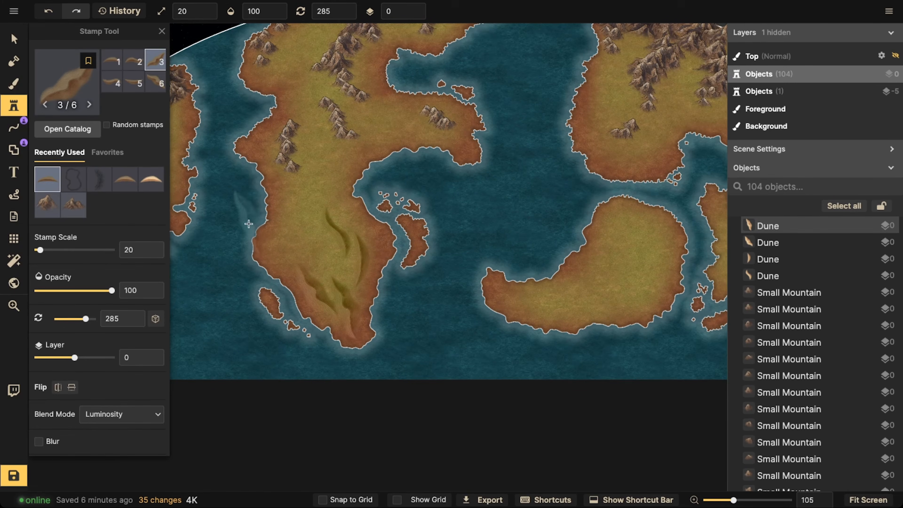
left_click(13, 37)
left_click(361, 255)
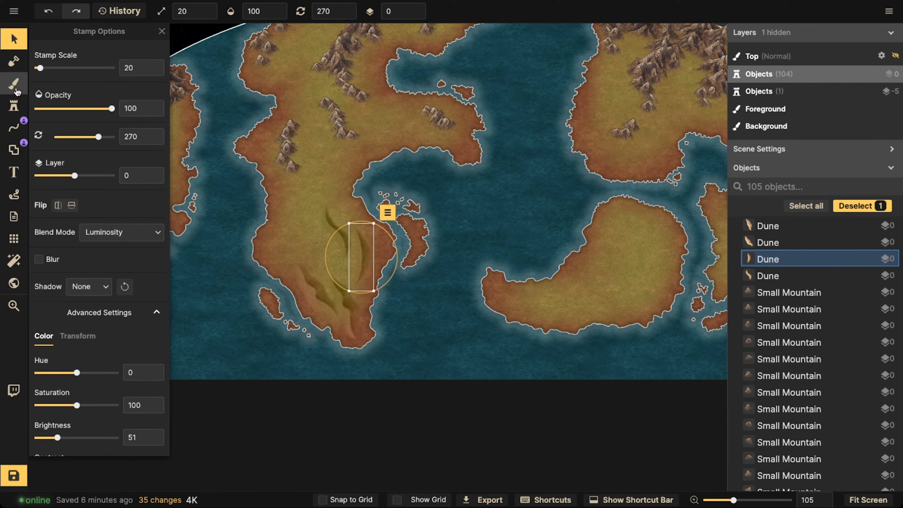
Step: Stamp Dune variant 4 at scale 30 and rotation 345 in the southwest of the neighboring continent to the east
left_click(13, 106)
scroll(565, 294, "up", 3)
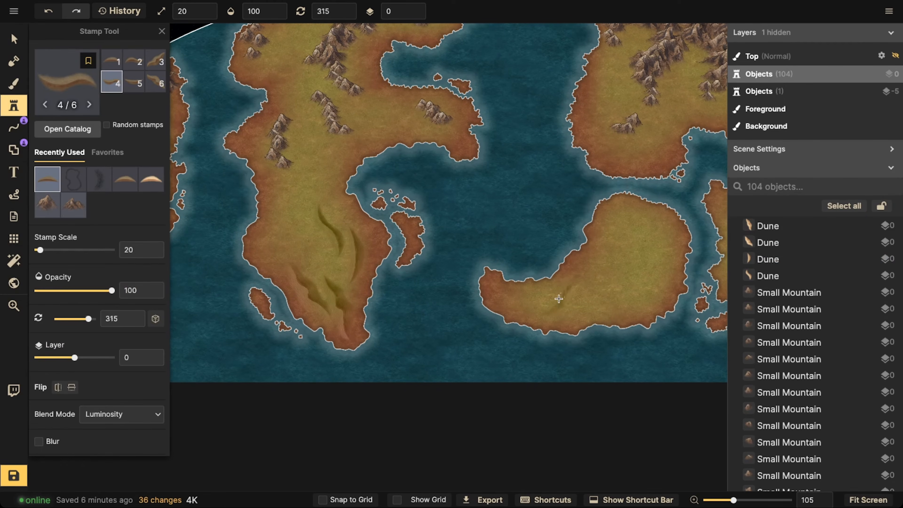
scroll(544, 301, "up", 2)
scroll(544, 298, "down", 1)
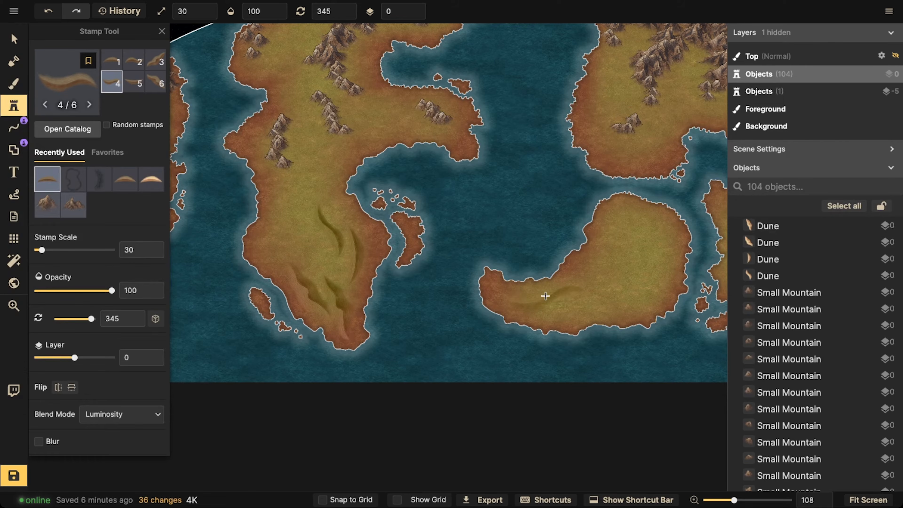
left_click(547, 295)
Step: Stamp Dune variant 6 at scale 30 and rotation 315 along the southern part of the same eastern continent
key("3")
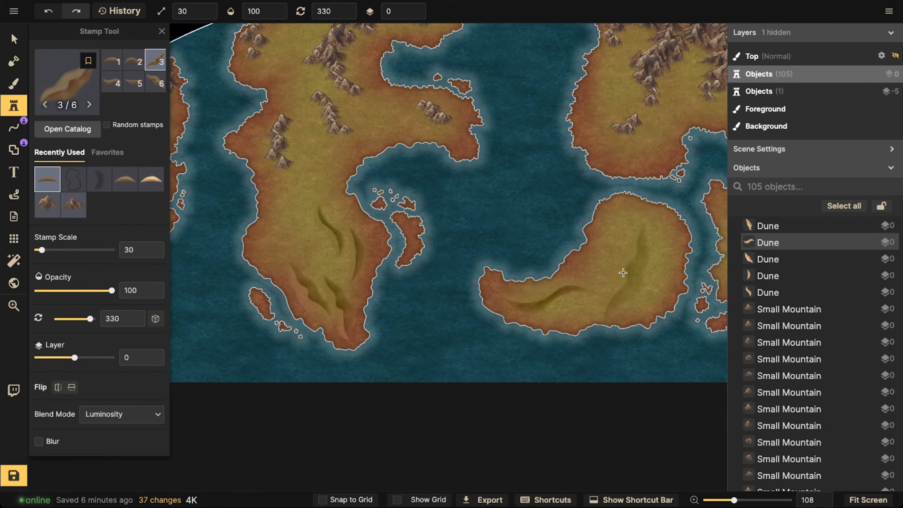
scroll(622, 275, "up", 2)
key("2")
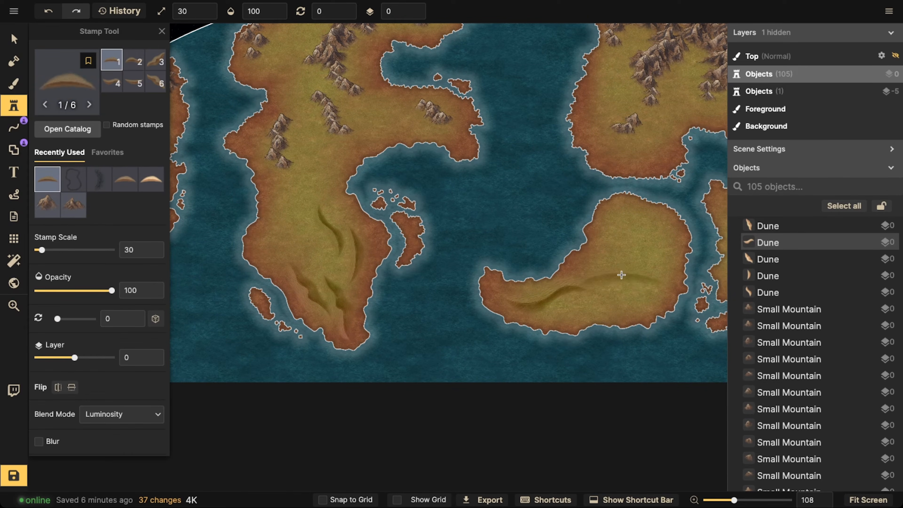
key("6")
scroll(621, 278, "down", 2)
scroll(604, 302, "up", 1)
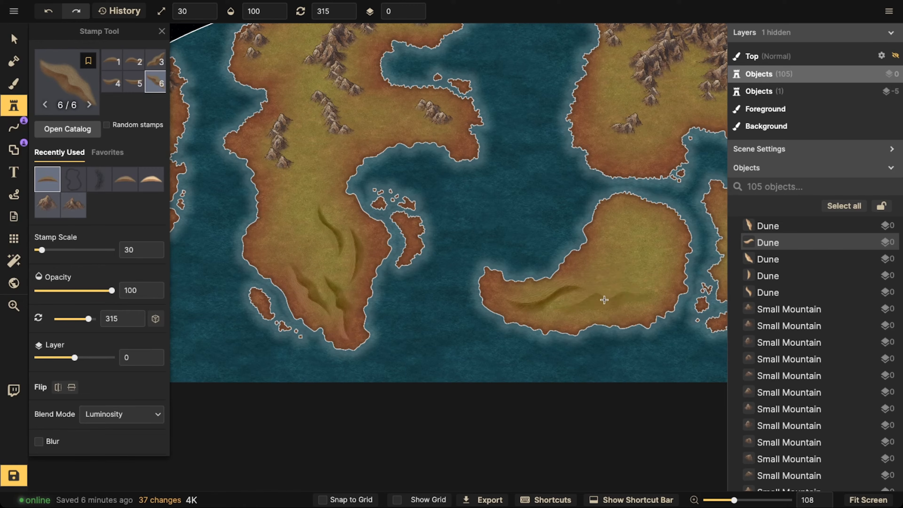
left_click(607, 304)
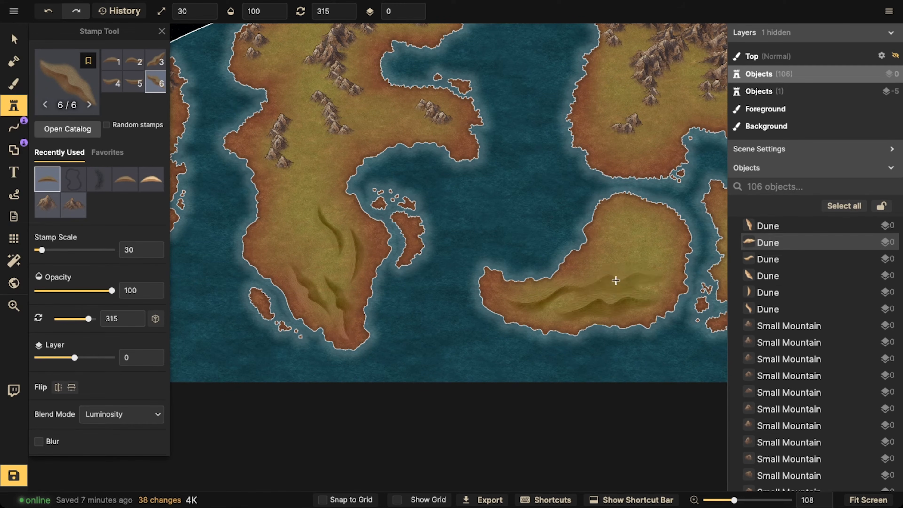
Step: Stamp Dune variant 6 at scale 20 and rotation 300 in the eastern continent's interior, north of the other two Dunes
key("5")
key("4")
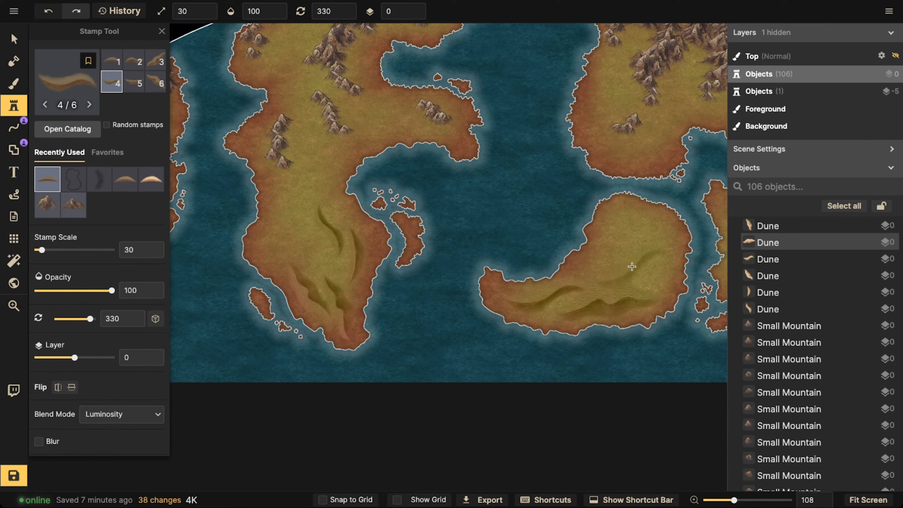
key("3")
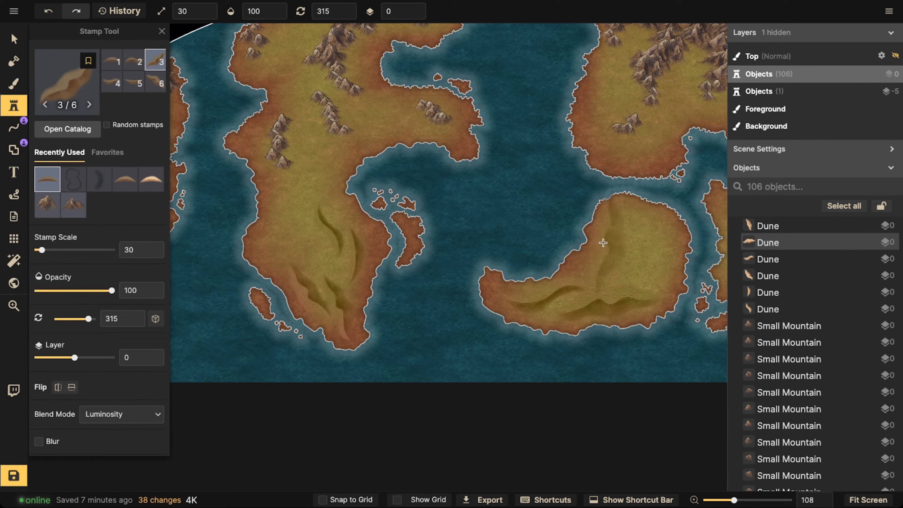
scroll(604, 242, "up", 2)
key("2")
scroll(605, 248, "down", 2)
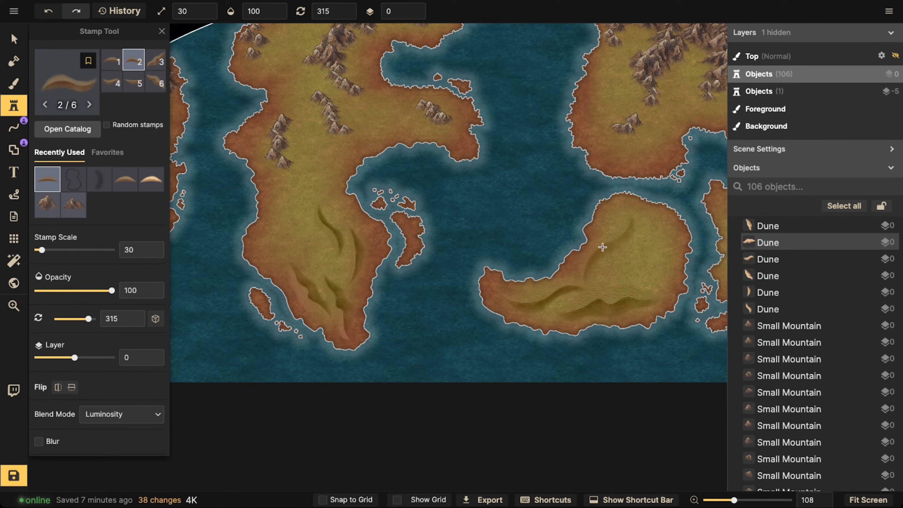
key("6")
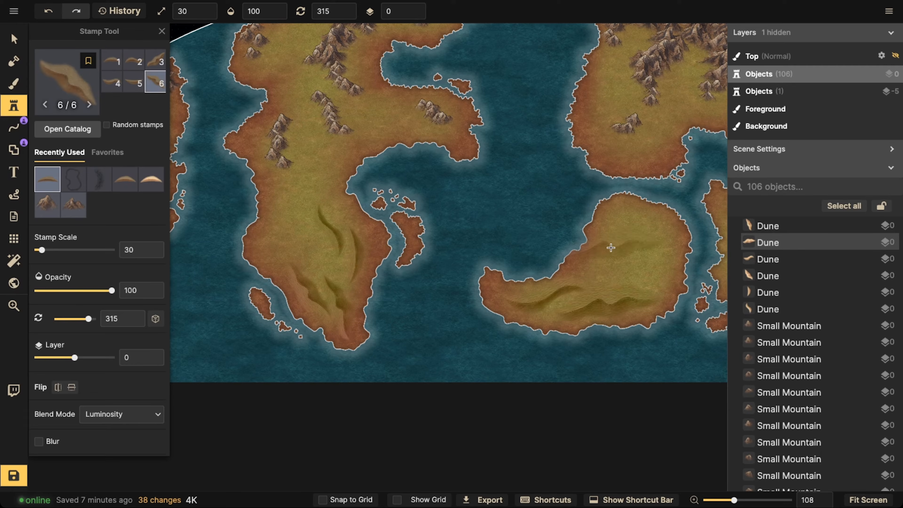
scroll(615, 254, "down", 2)
scroll(621, 248, "up", 1)
scroll(616, 254, "down", 1)
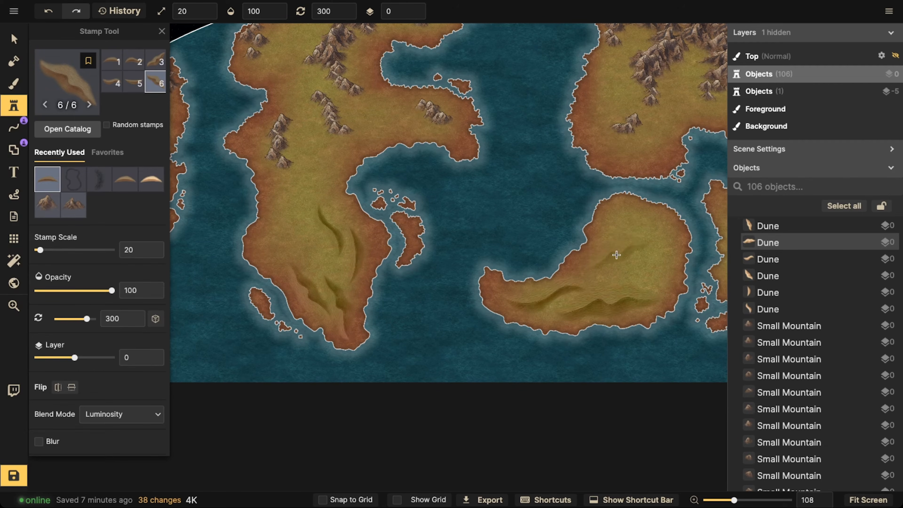
left_click(603, 258)
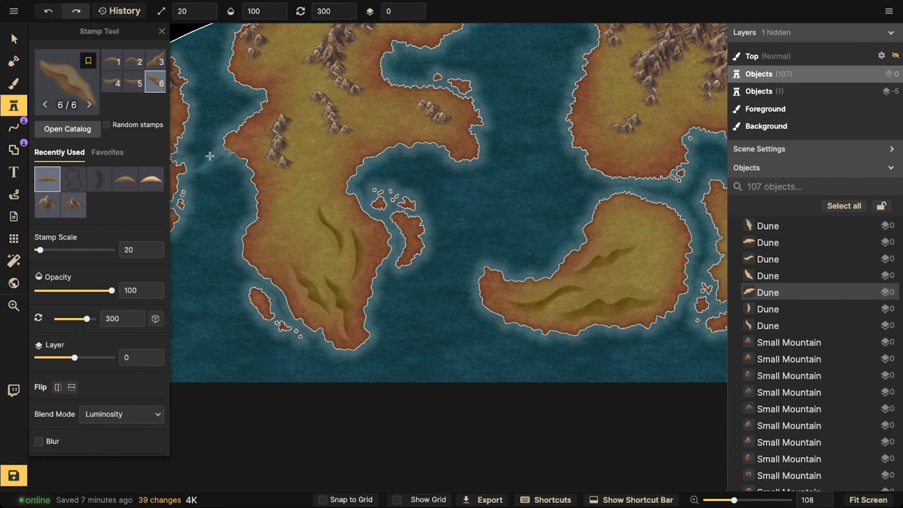
left_click(15, 39)
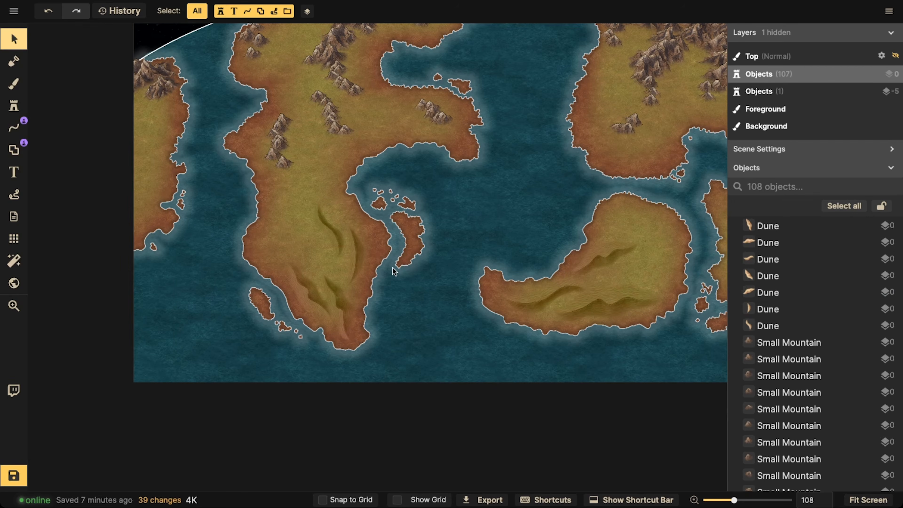
Step: Fine-tune the position and rotation of the Dunes on the southeastern continent, and deselect them
left_click(585, 269)
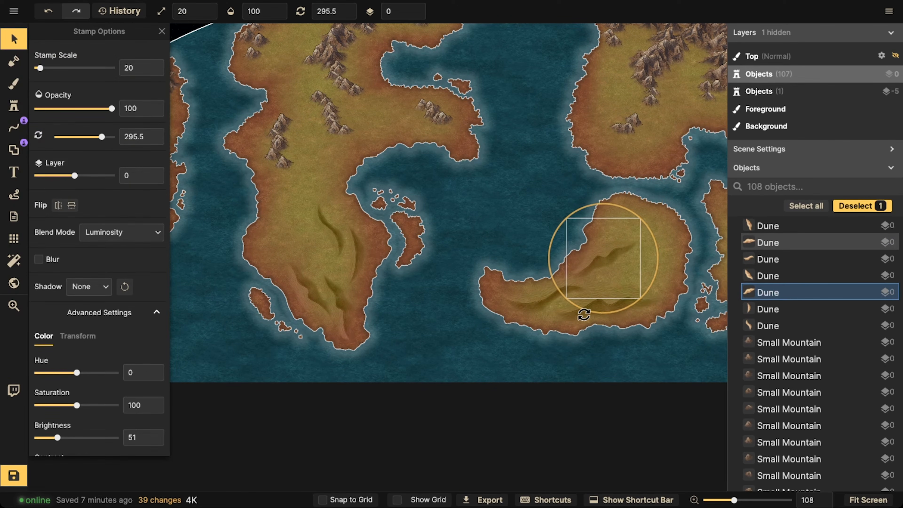
left_click(521, 312)
left_click_drag(524, 345, 531, 343)
mouse_move(601, 264)
left_mouse_down()
mouse_move(612, 276)
mouse_move(600, 262)
left_mouse_up()
left_click_drag(615, 308, 619, 312)
left_click(430, 299)
scroll(404, 300, "down", 3)
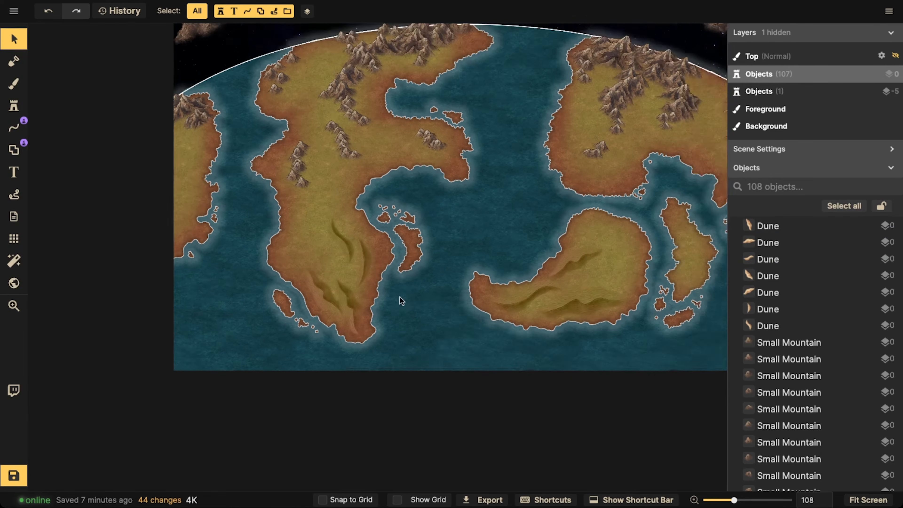
key("space")
scroll(378, 204, "down", 2)
scroll(416, 196, "down", 2)
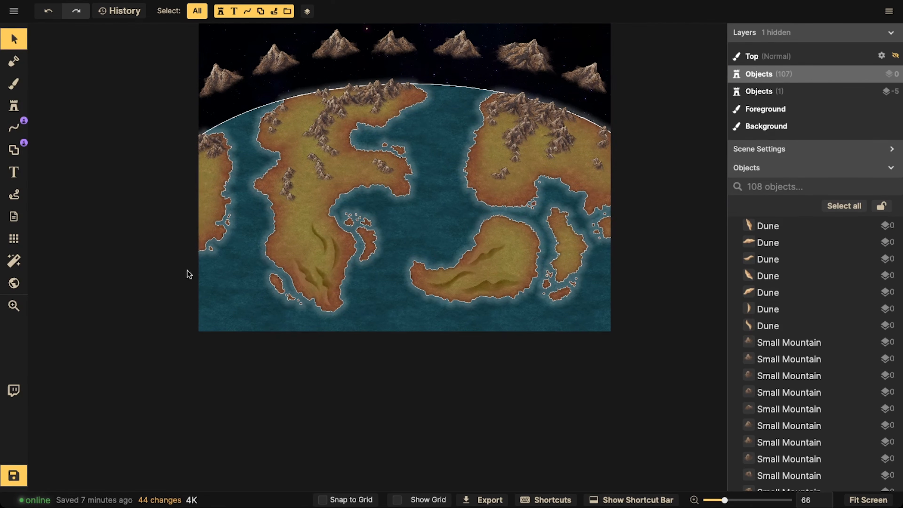
Step: Try a scale 20 Dune copy at rotation 315 in the south of the westernmost continent, and delete it
left_click(330, 253)
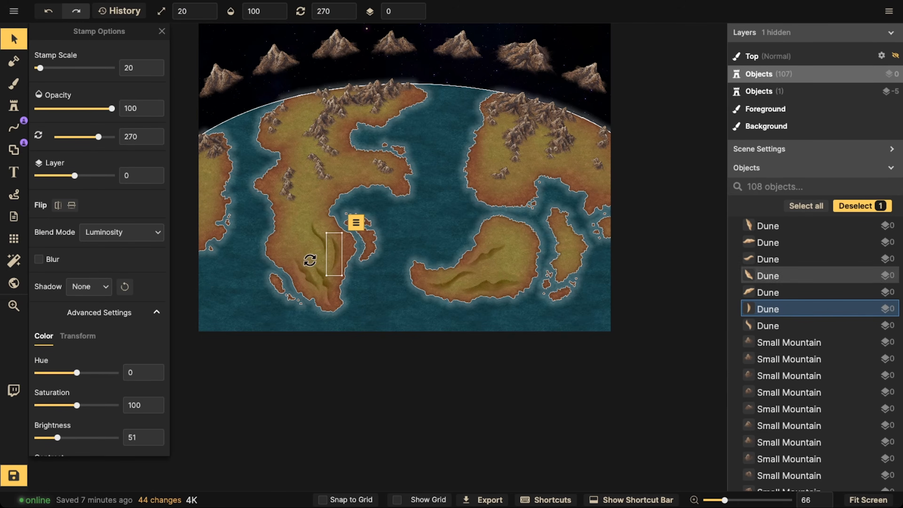
key("ctrl+v")
scroll(210, 235, "up", 4)
left_click_drag(210, 235, 202, 227)
scroll(202, 227, "down", 1)
left_click(184, 202)
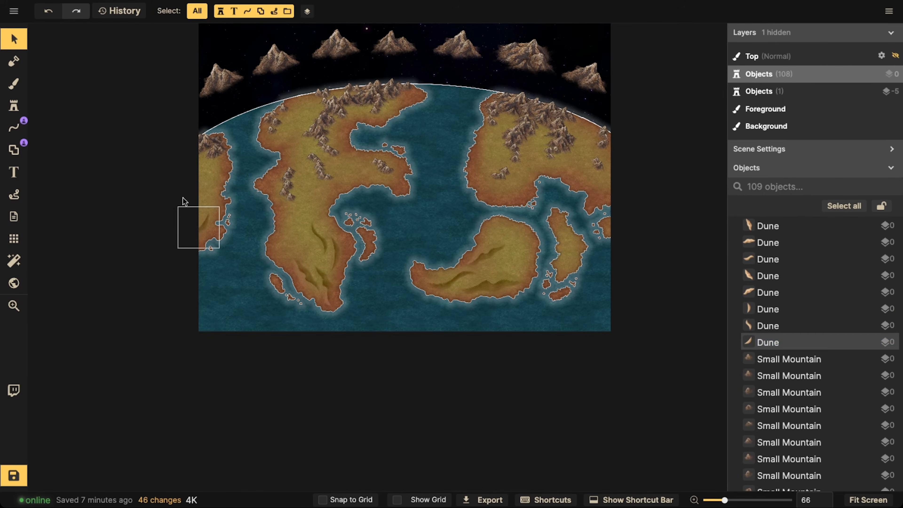
scroll(188, 206, "down", 1)
left_click(200, 218)
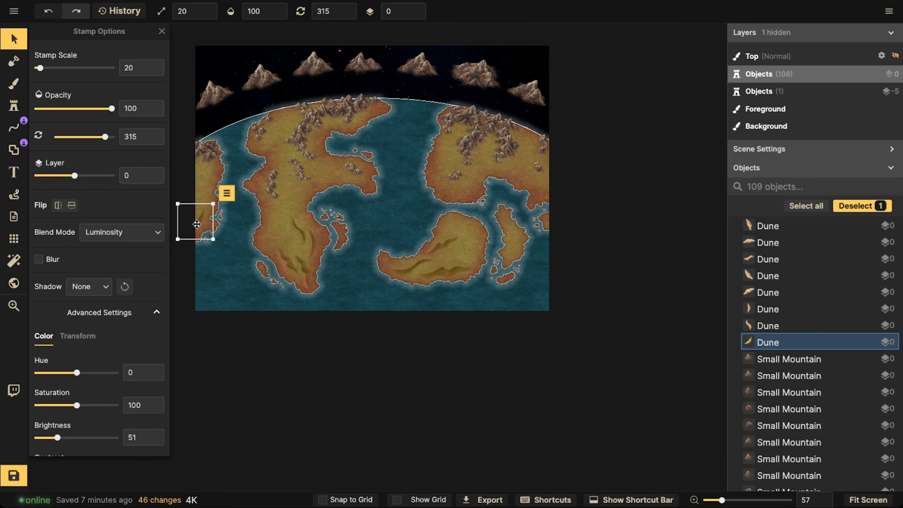
key("Delete")
Step: Set the foreground brush texture to a plain orange sand from the Fantasy Battlemaps pack
scroll(314, 191, "down", 1)
key("space")
left_click_drag(293, 180, 385, 207)
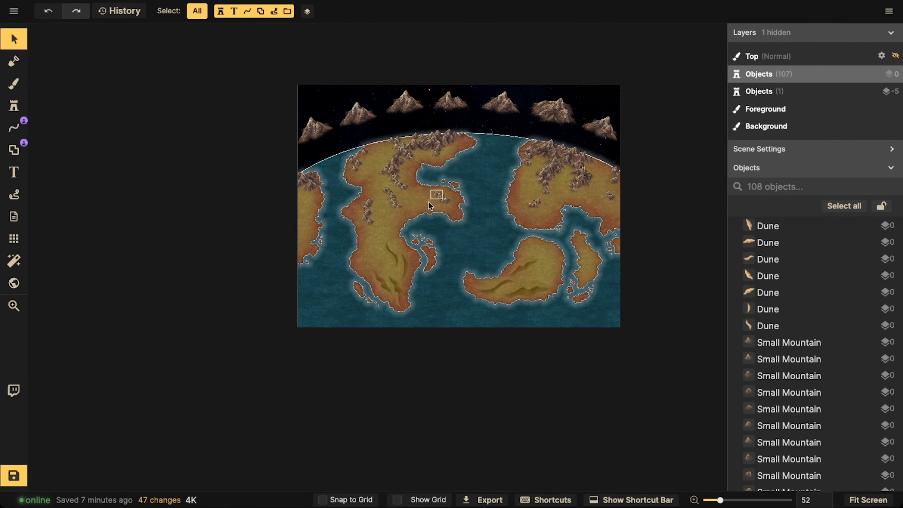
scroll(429, 203, "up", 4)
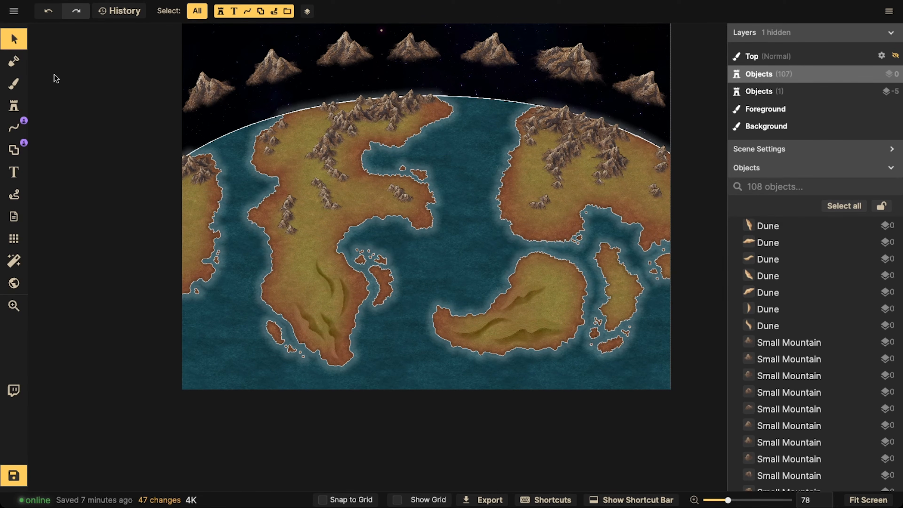
left_click(13, 84)
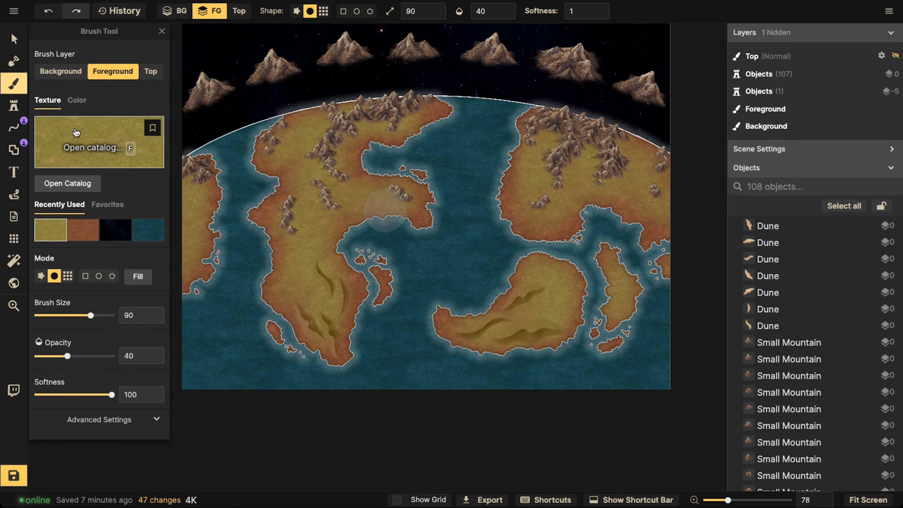
left_click(75, 137)
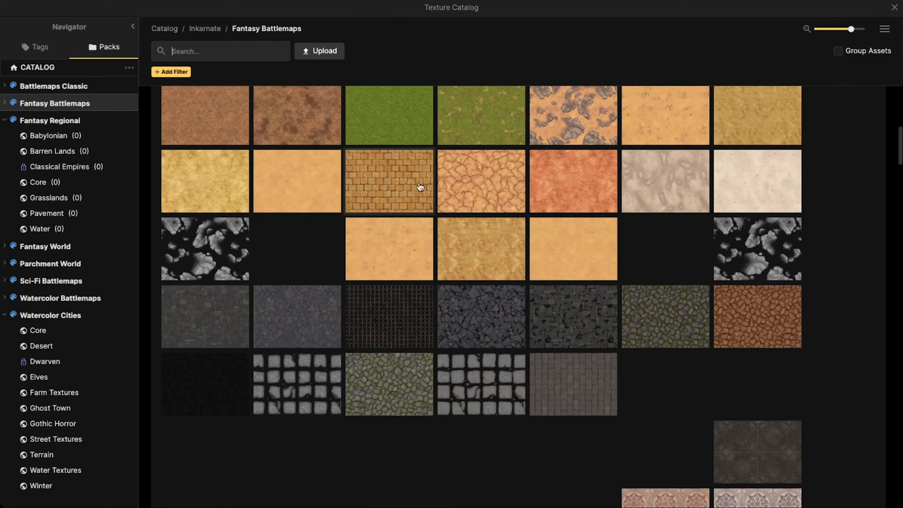
left_click(302, 169)
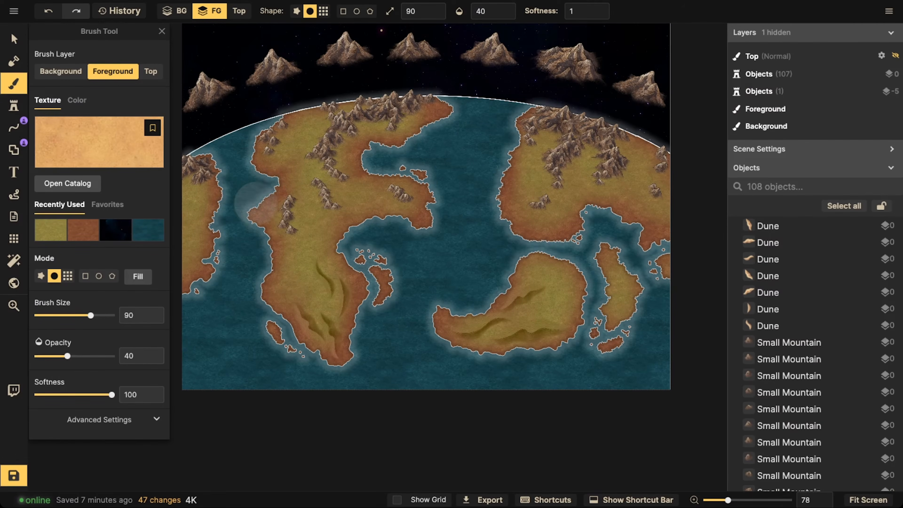
Step: Configure the brush with the uneven Edge shape, opacity 19, roughness 3 and smoothing off
key("space")
left_click_drag(242, 200, 414, 208)
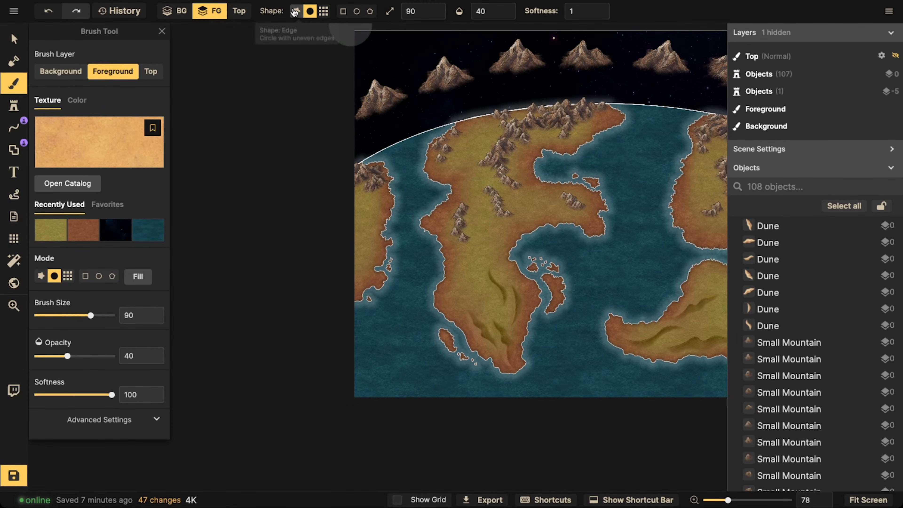
scroll(438, 252, "up", 5)
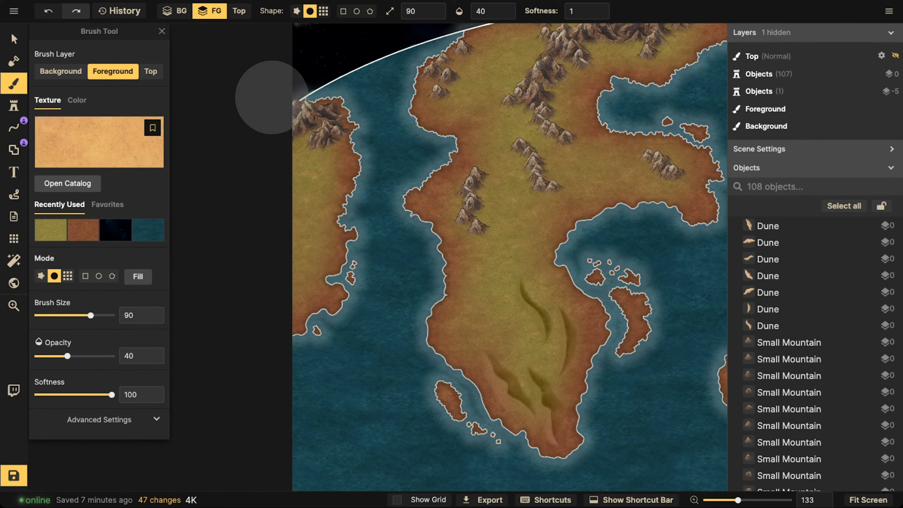
left_click(296, 14)
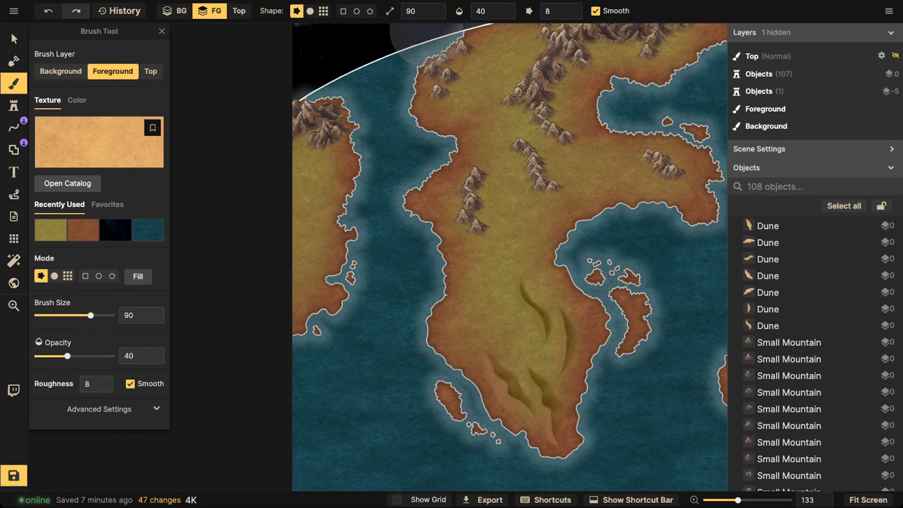
left_click(505, 14)
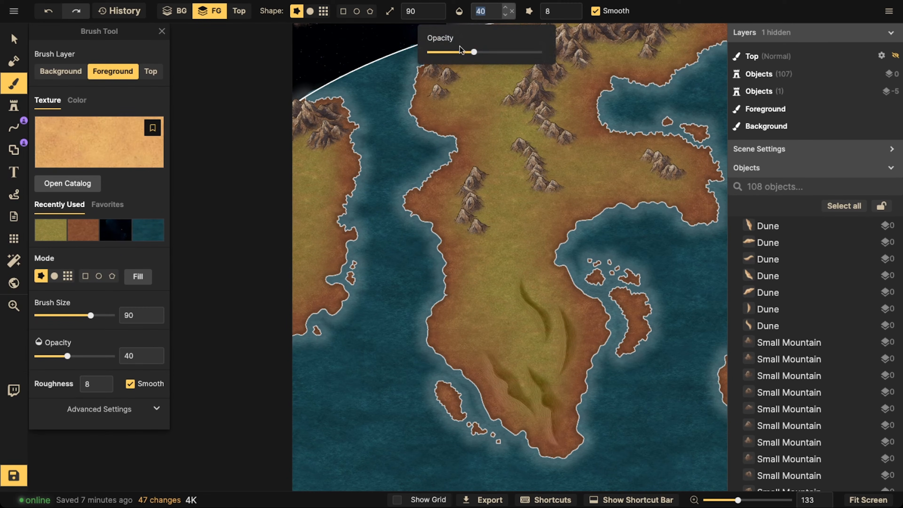
left_click_drag(463, 51, 452, 53)
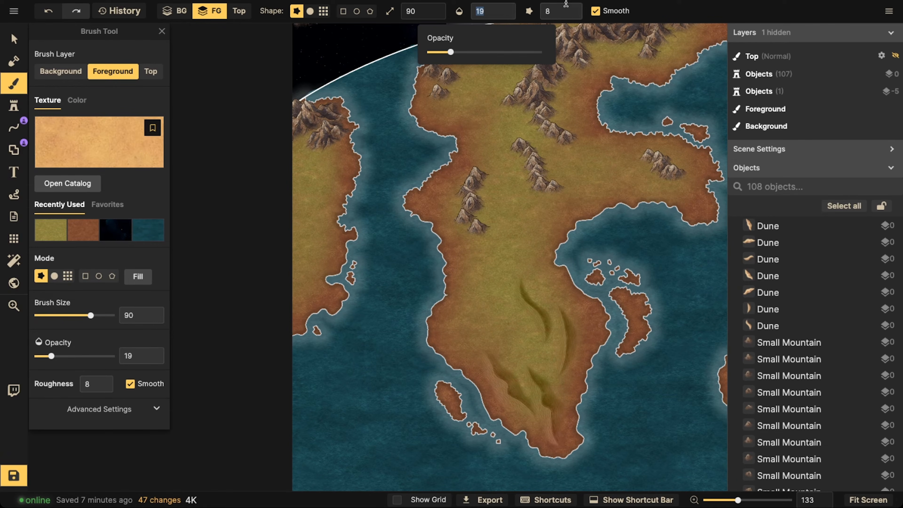
left_click(596, 13)
left_click(574, 14)
left_click(572, 15)
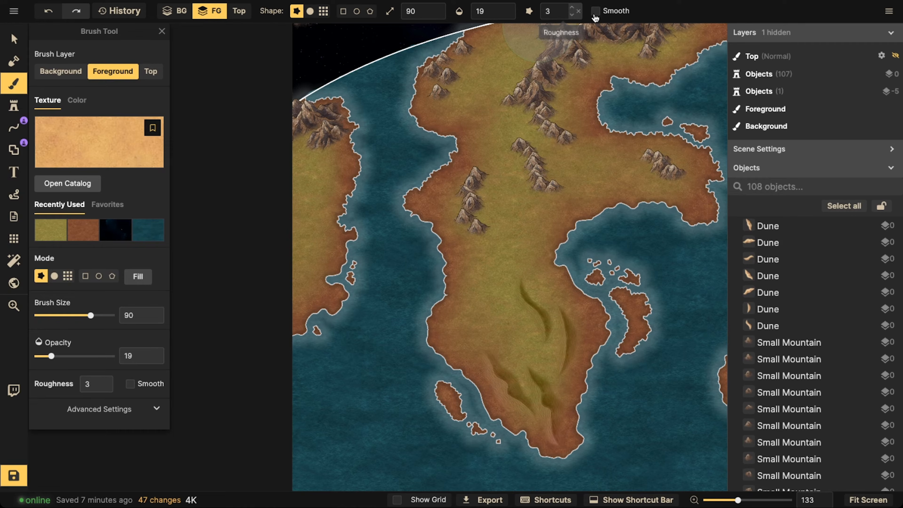
Step: Paint a sand patch with brush size 50 between the two small mountain ranges at the middle continent's centre
key("bracketleft")
key("bracketleft")
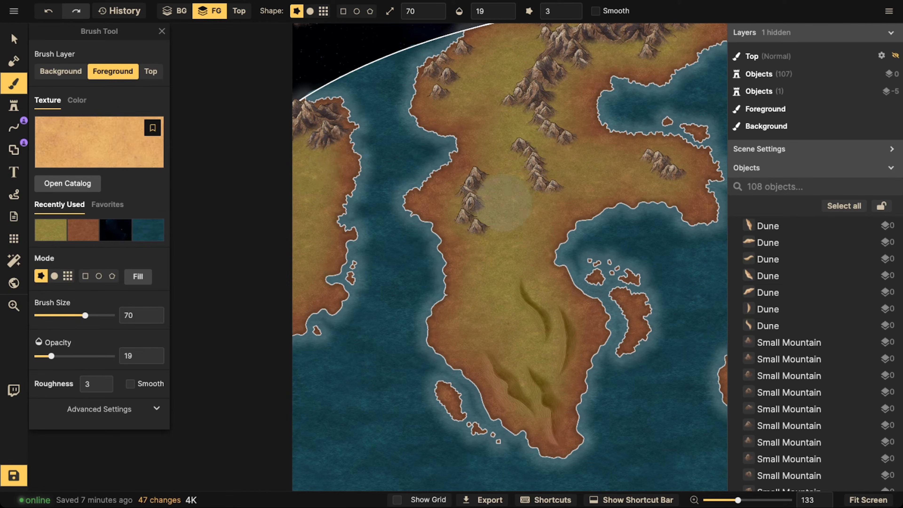
key("space")
left_click_drag(506, 199, 383, 234)
key("bracketleft")
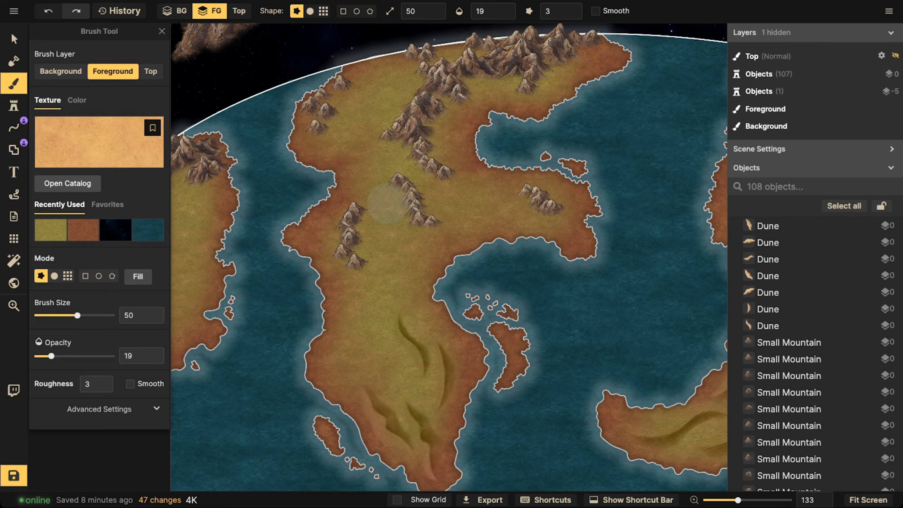
mouse_move(387, 203)
left_mouse_down()
mouse_move(374, 202)
mouse_move(363, 234)
left_mouse_up()
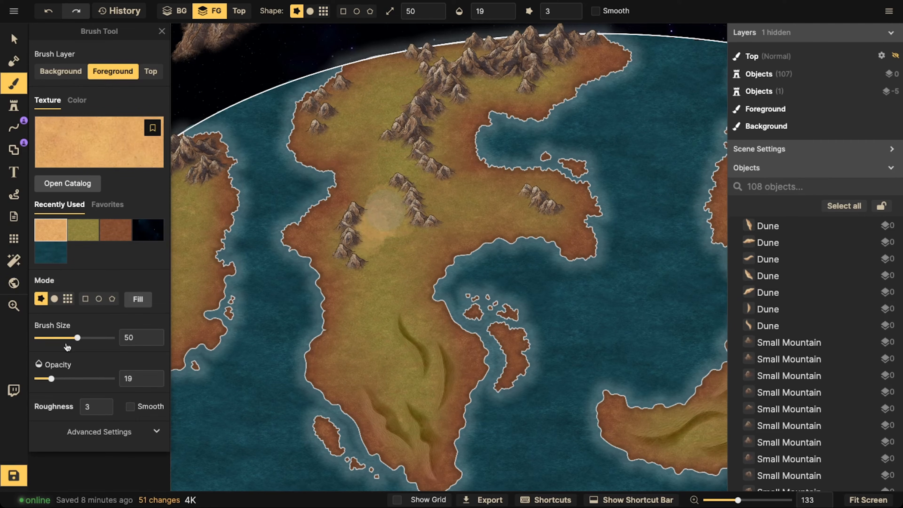
Step: Extend the sand irregularly around both central mountain ranges and up to the northern range, using brush size 14 and opacity 13
left_click_drag(50, 382, 47, 379)
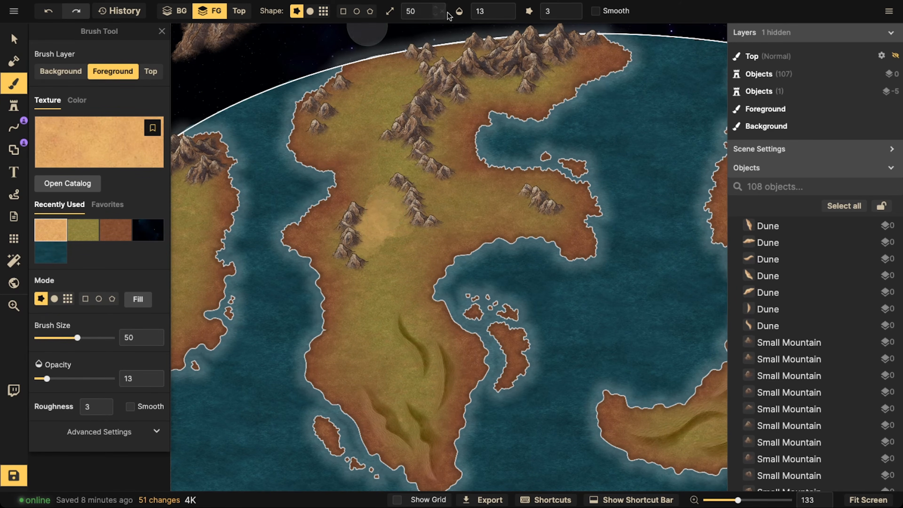
left_click(416, 12)
left_click_drag(418, 53, 391, 52)
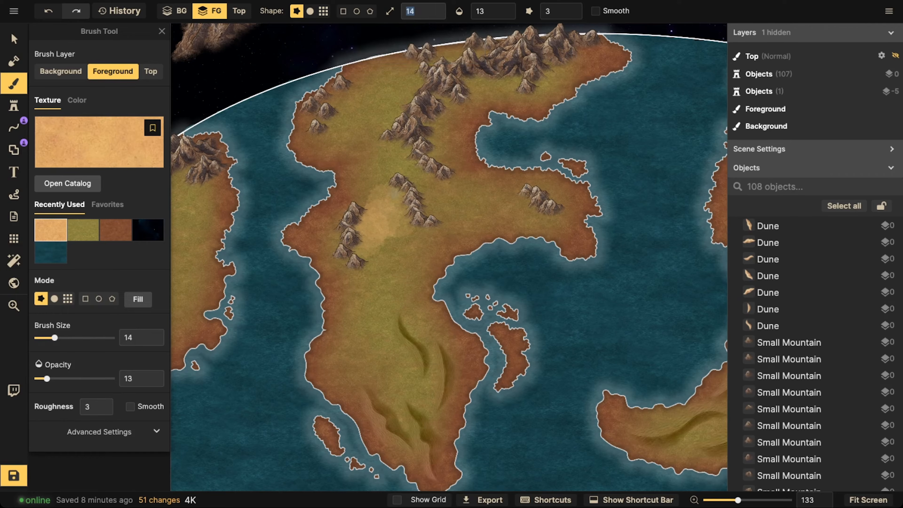
mouse_move(384, 199)
left_mouse_down()
mouse_move(402, 238)
mouse_move(382, 257)
mouse_move(364, 246)
mouse_move(423, 230)
mouse_move(395, 248)
left_mouse_up()
mouse_move(386, 200)
left_mouse_down()
mouse_move(357, 203)
mouse_move(379, 182)
mouse_move(368, 185)
left_mouse_up()
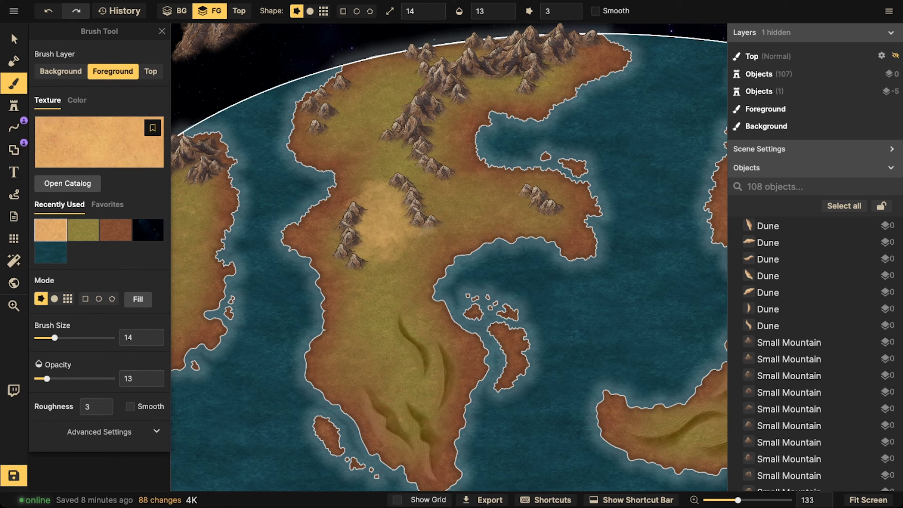
mouse_move(426, 232)
left_mouse_down()
mouse_move(375, 263)
mouse_move(406, 224)
mouse_move(432, 232)
left_mouse_up()
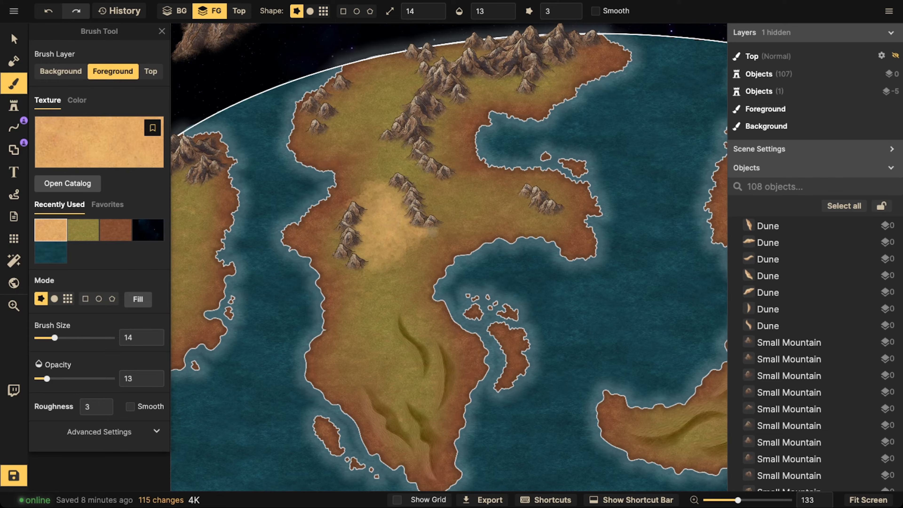
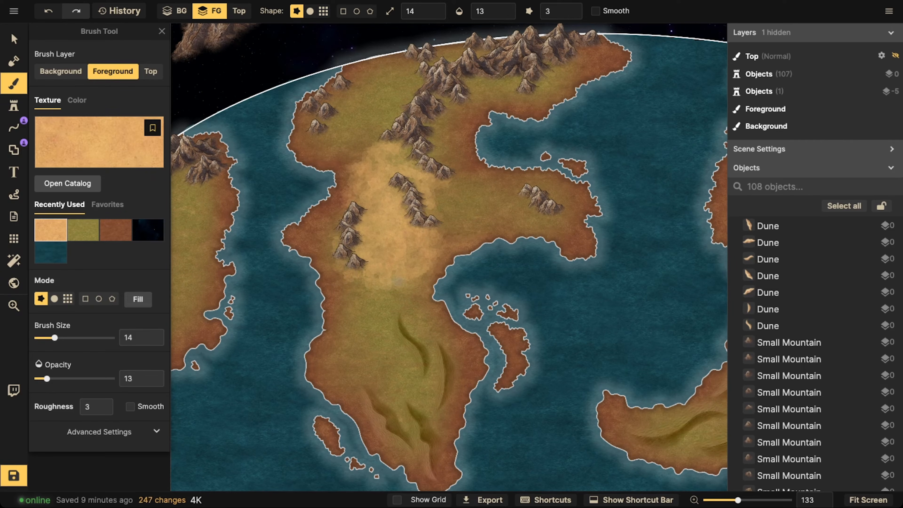
left_click(440, 234)
left_click(440, 216)
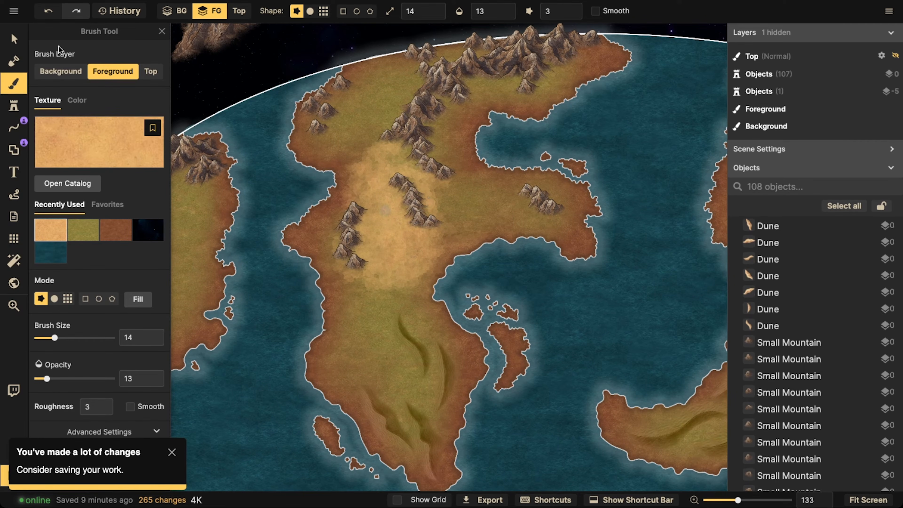
Step: Save the map and inspect the painted desert among the middle continent's mountains
left_click(14, 39)
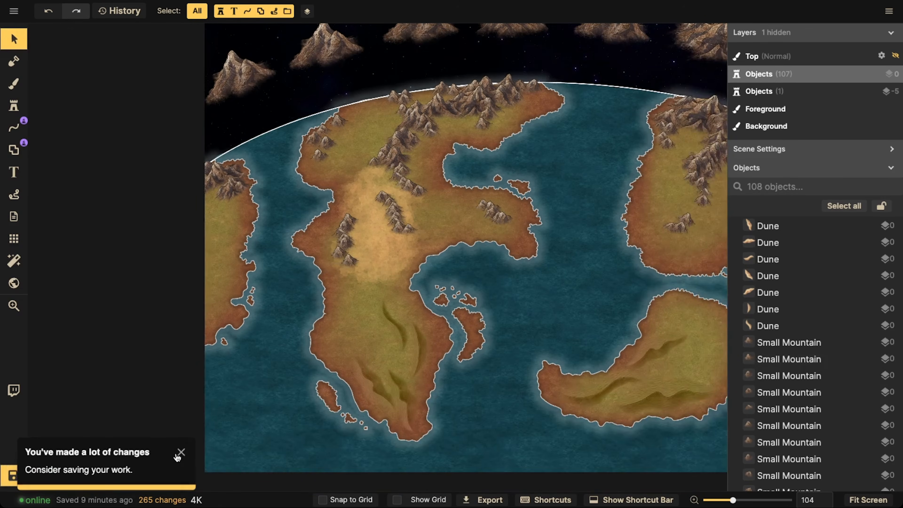
left_click(24, 474)
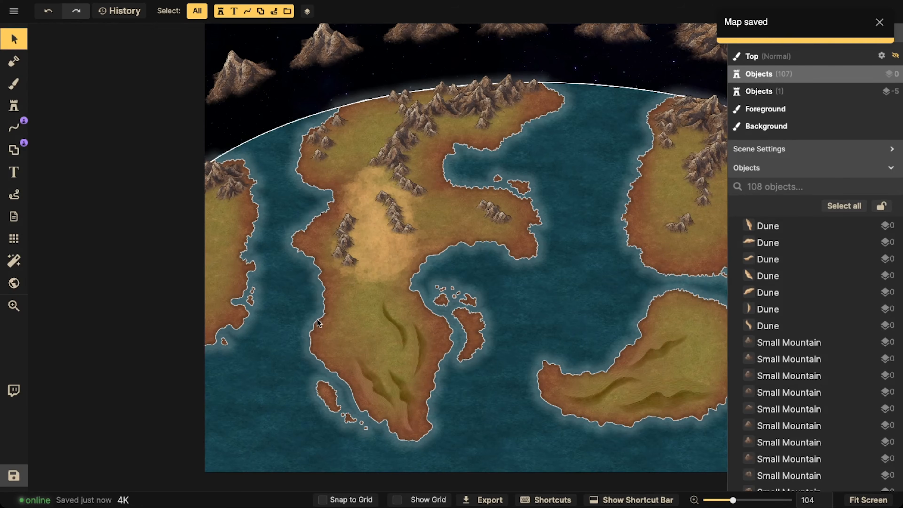
scroll(419, 196, "down", 2)
scroll(356, 186, "up", 6)
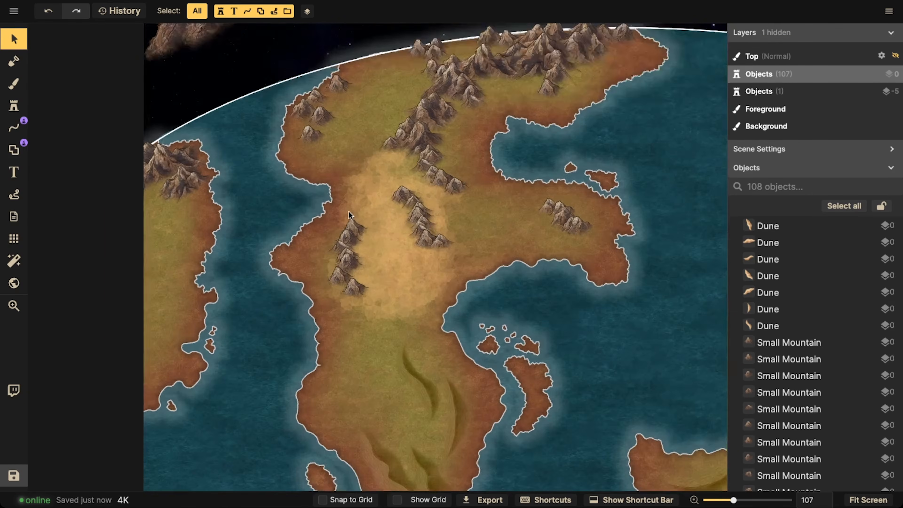
left_click_drag(423, 186, 402, 212)
scroll(359, 108, "down", 3)
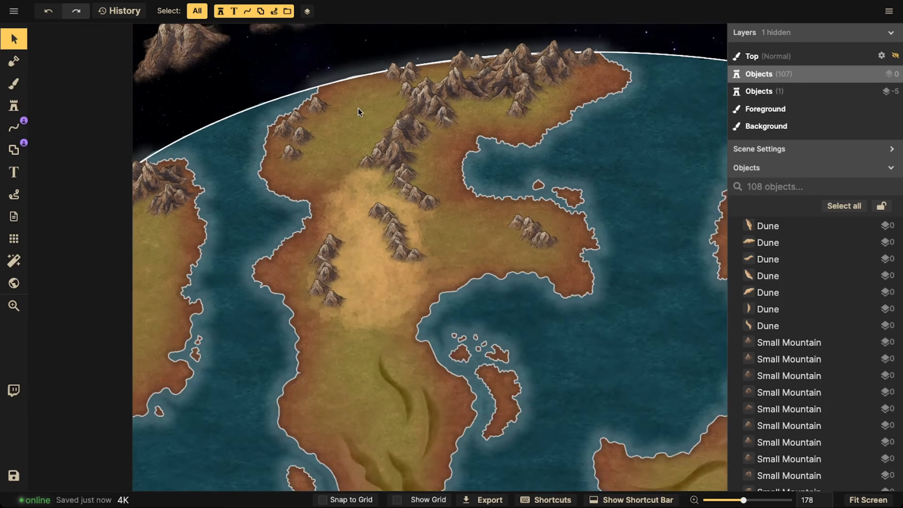
scroll(368, 98, "down", 4)
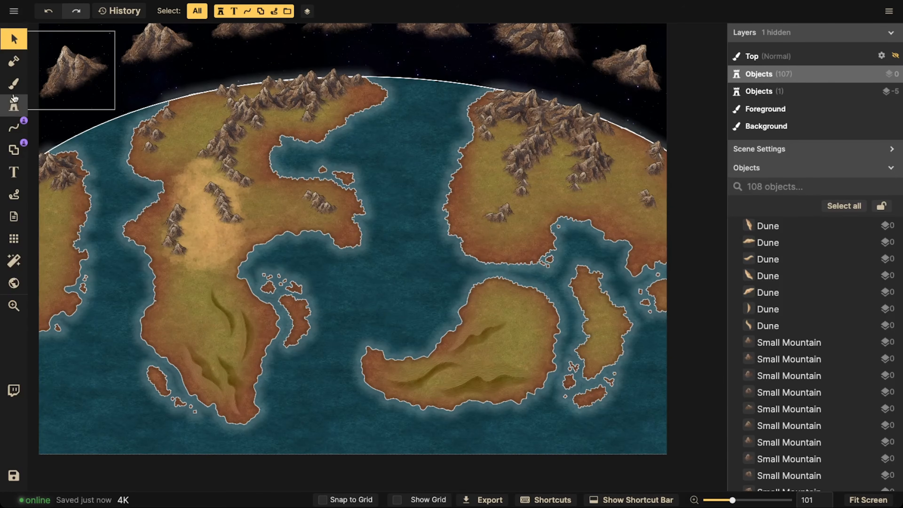
Step: Choose the mottled yellow-green grass texture, right beside Dry Grass in the Fantasy Regional pack, for the foreground brush
left_click(13, 84)
left_click(92, 139)
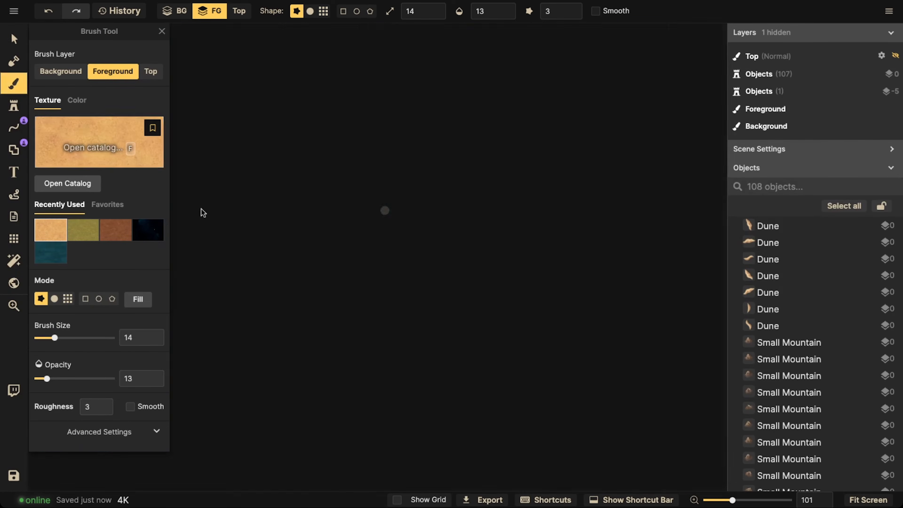
scroll(395, 183, "down", 5)
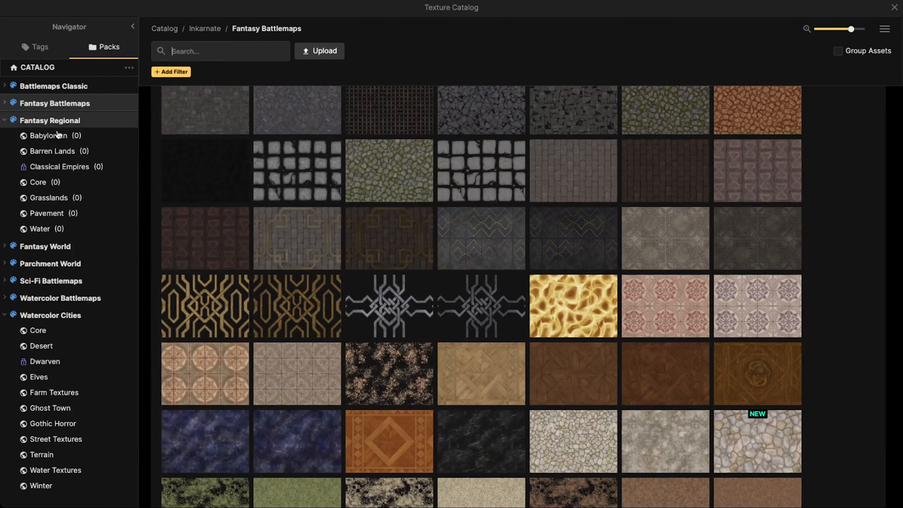
left_click(46, 121)
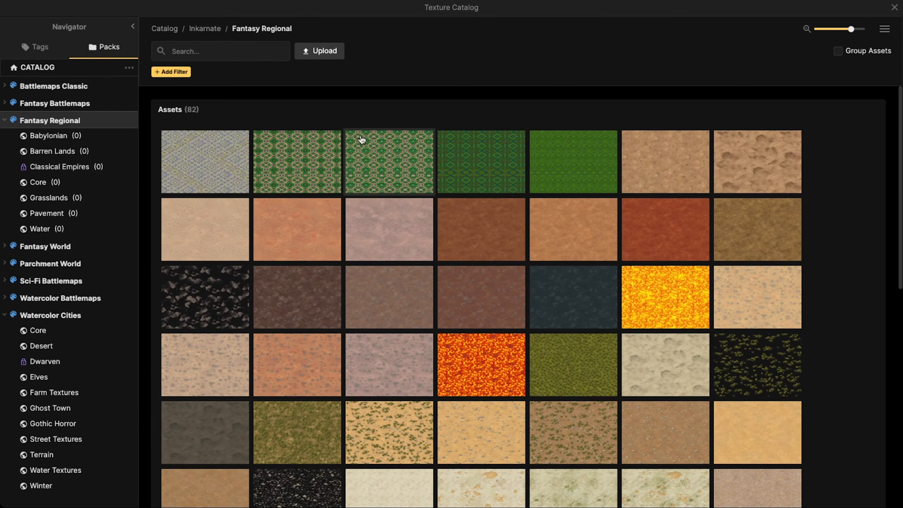
scroll(367, 167, "down", 5)
scroll(370, 168, "down", 5)
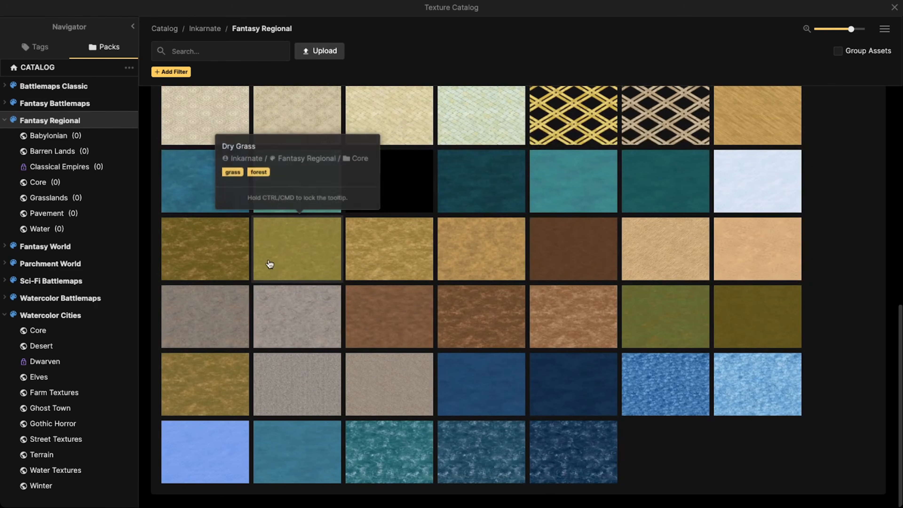
left_click(298, 252)
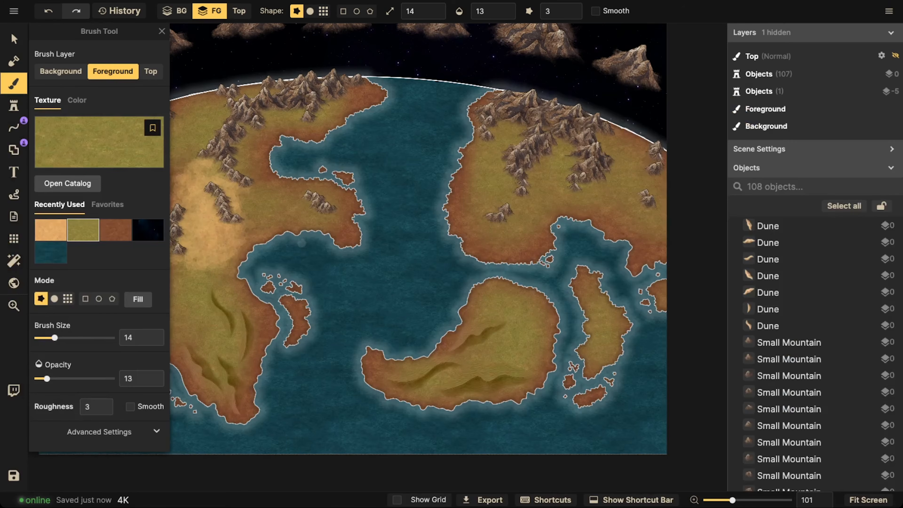
left_click(89, 142)
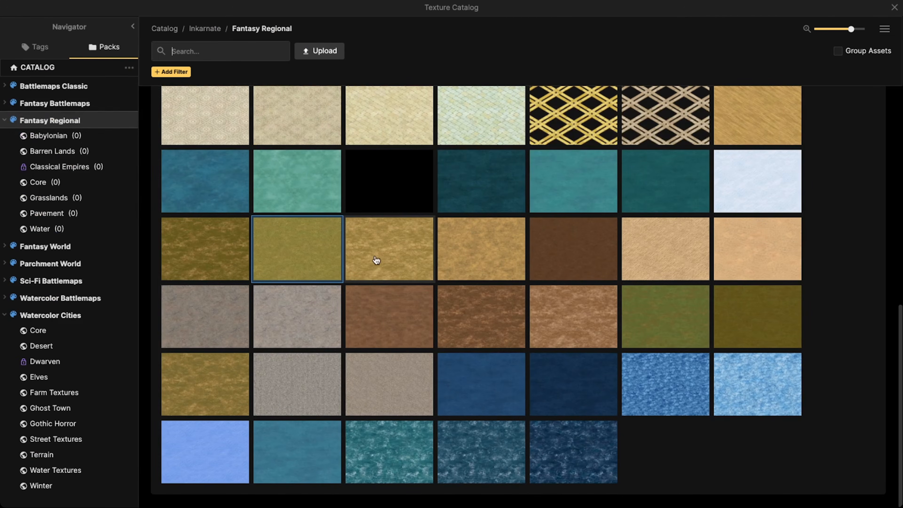
scroll(476, 291, "up", 10)
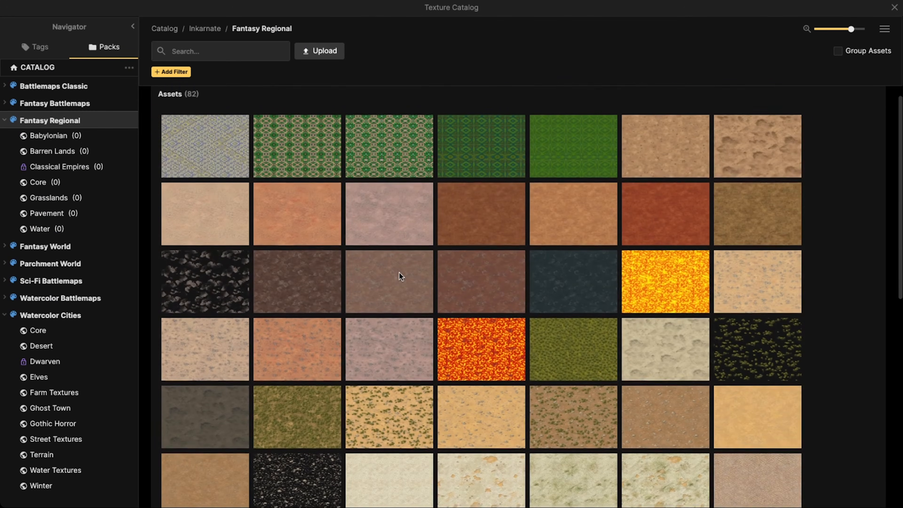
scroll(491, 318, "down", 10)
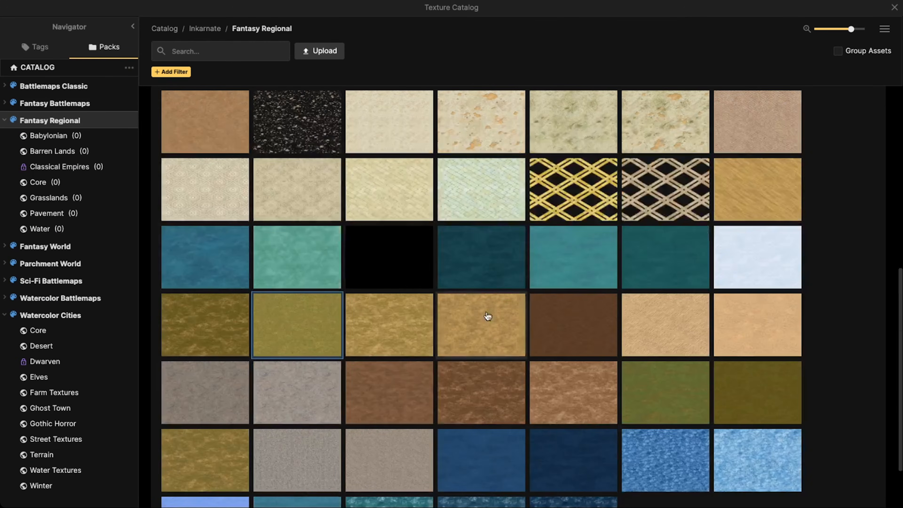
left_click(389, 327)
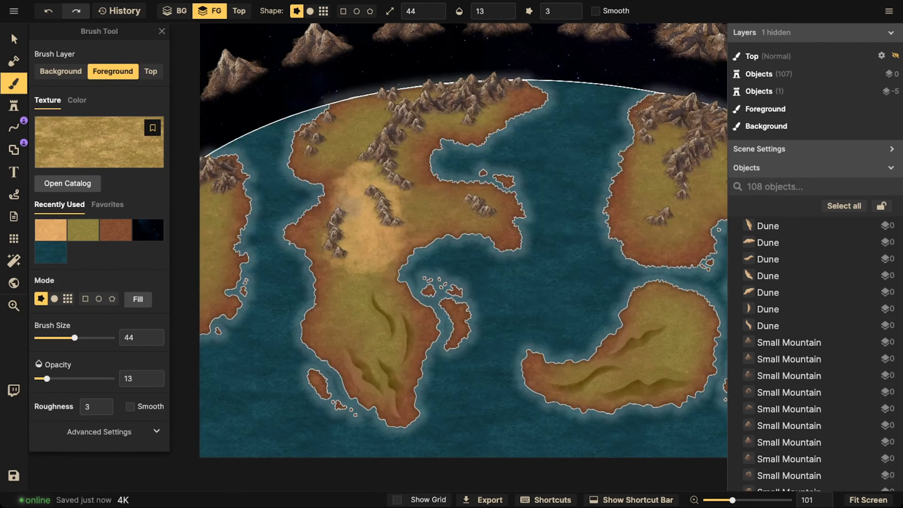
Step: Paint the mottled grass over the eastern continent's western side, up to its northwestern mountains, using brush size 54 and opacity 13
key("space")
mouse_move(304, 200)
left_mouse_down()
mouse_move(428, 152)
mouse_move(147, 178)
left_mouse_up()
scroll(478, 186, "up", 3)
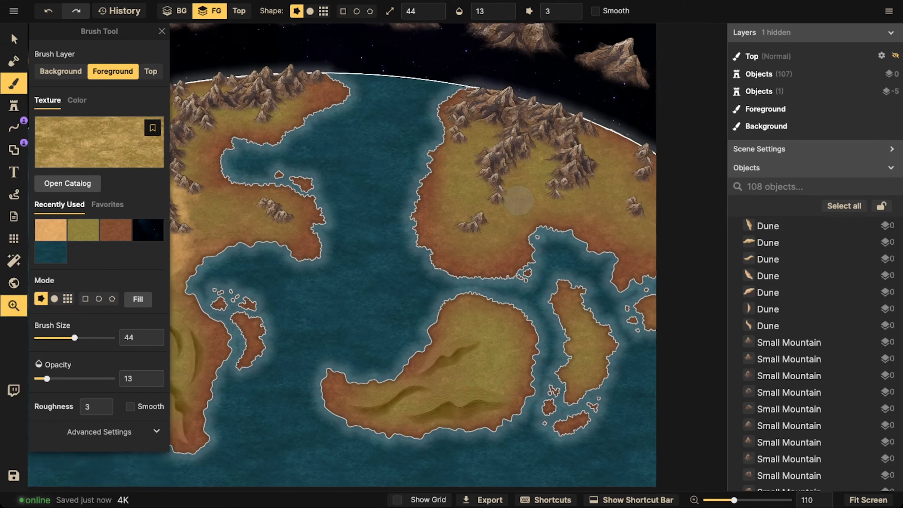
left_click(517, 188)
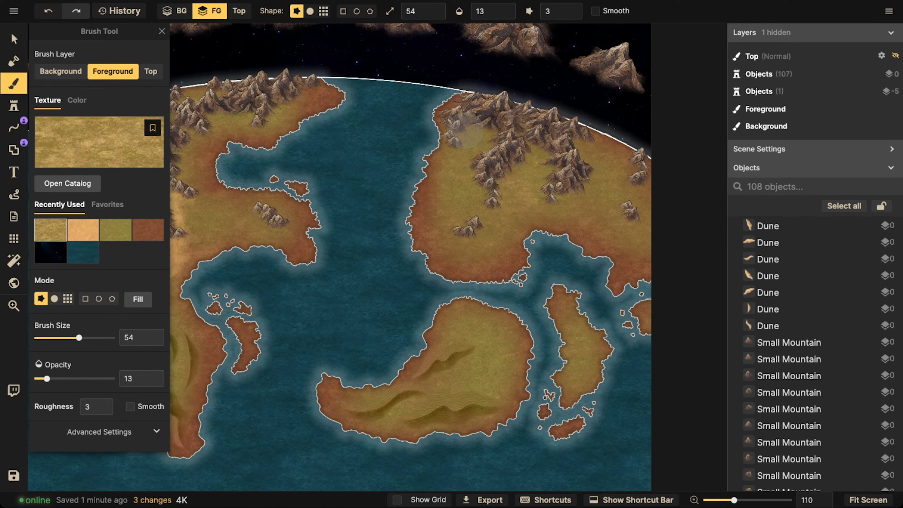
left_click(469, 135)
left_click(426, 231)
left_click(428, 206)
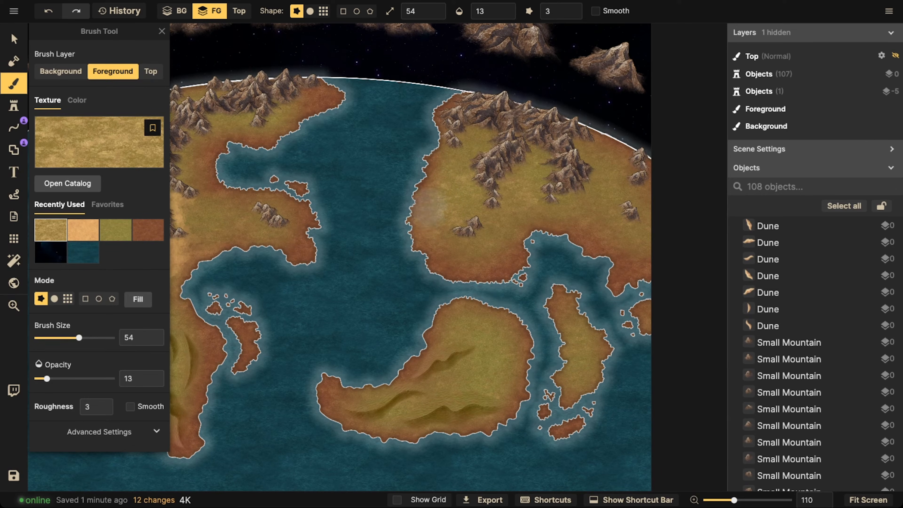
left_click(436, 227)
left_click(443, 246)
left_click(460, 256)
left_click(475, 217)
left_click(473, 199)
left_click(461, 155)
left_click(462, 151)
left_click(474, 141)
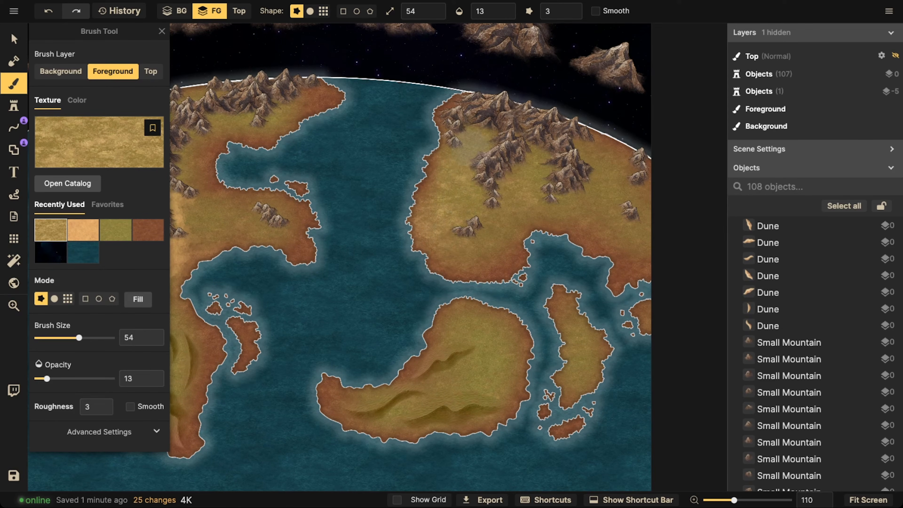
Step: Extend the mottled grass around the eastern continent's small southern mountains, between the large ranges and toward the southeastern coast
left_click(459, 208)
left_click(467, 226)
left_click(477, 246)
left_click(492, 245)
left_click(475, 265)
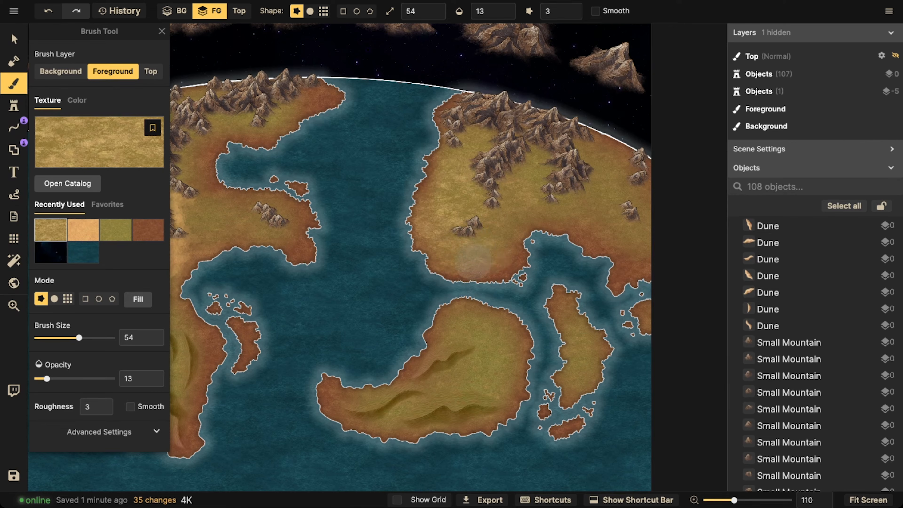
left_click(495, 264)
left_click(545, 158)
left_click(499, 157)
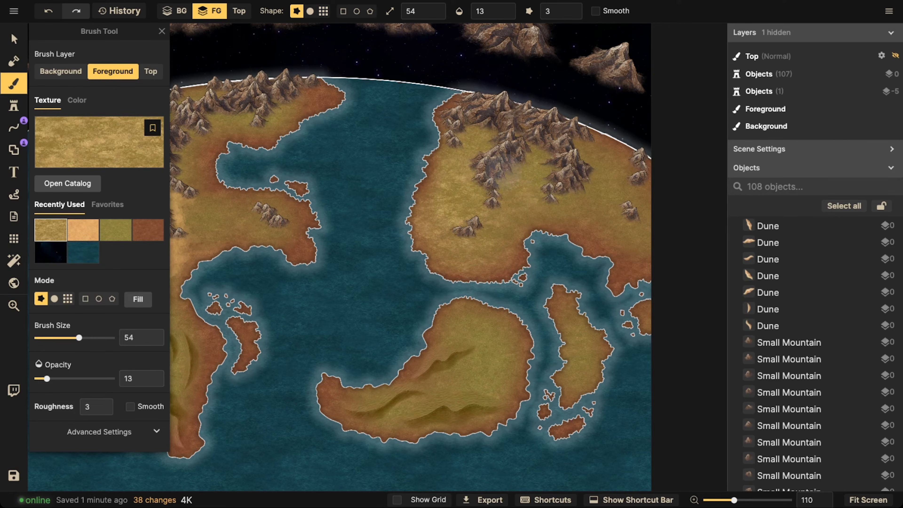
left_click(601, 226)
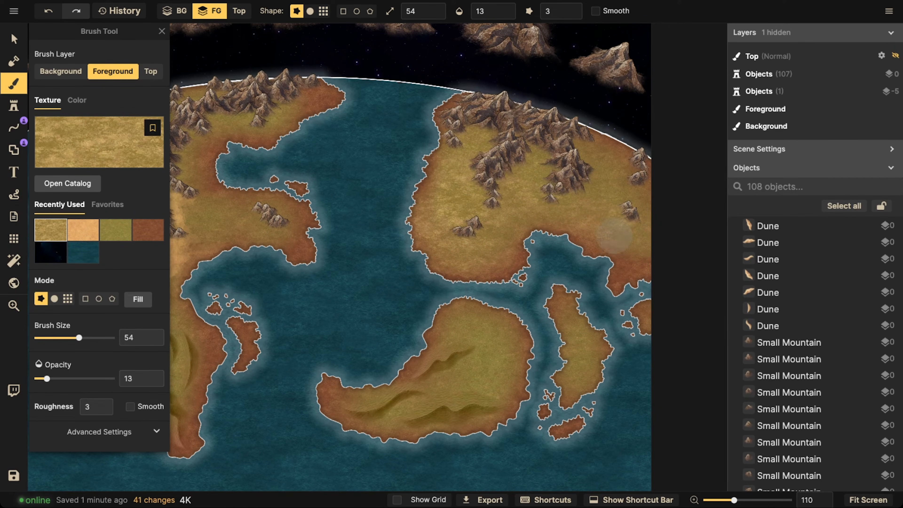
left_click(584, 177)
left_click(633, 215)
left_click(655, 244)
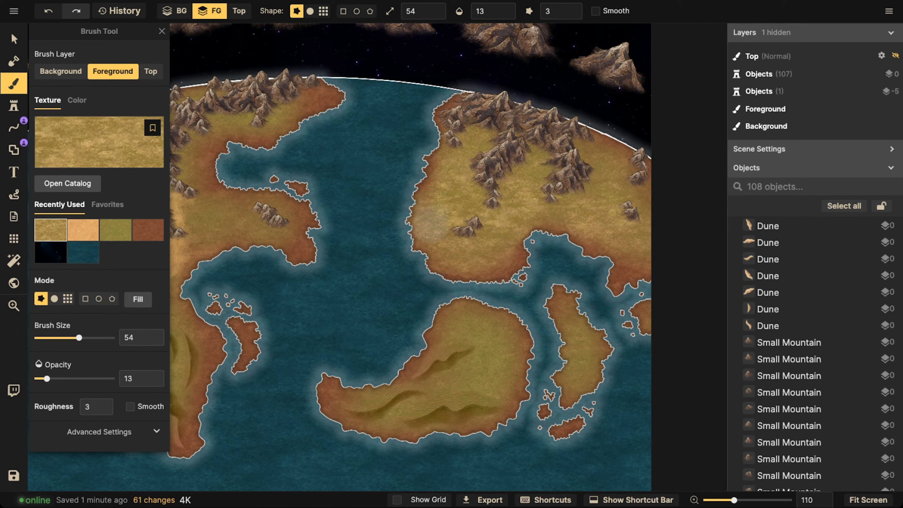
Step: Layer more mottled grass around the eastern continent's large mountain ranges and out to the map's eastern edge
left_click(550, 175)
left_click(532, 207)
left_click(587, 157)
left_click(557, 161)
left_click(515, 184)
left_click(574, 174)
left_click(604, 200)
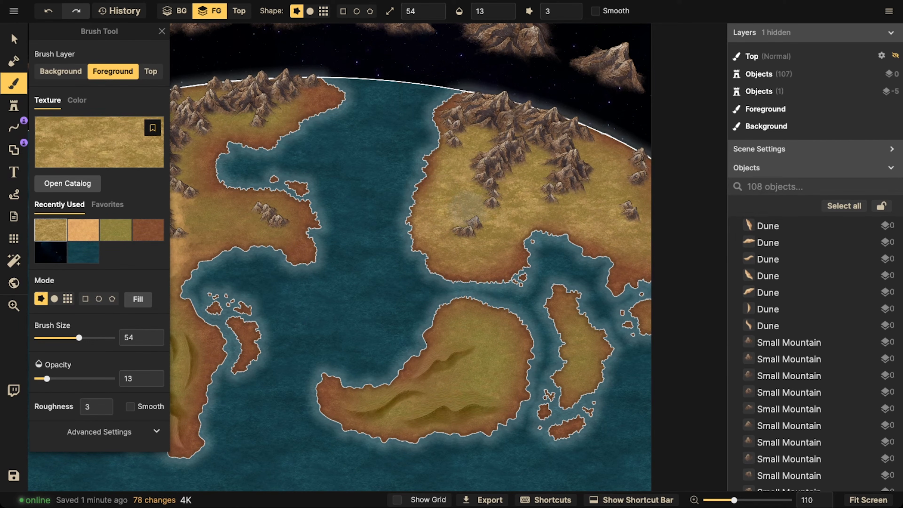
left_click(535, 162)
left_click(617, 215)
left_click(609, 154)
left_click(650, 165)
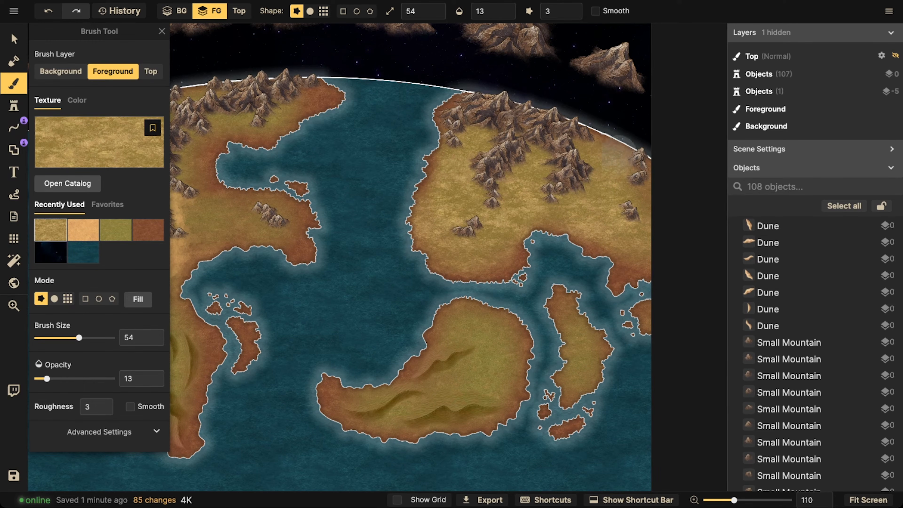
left_click(628, 156)
left_click(649, 195)
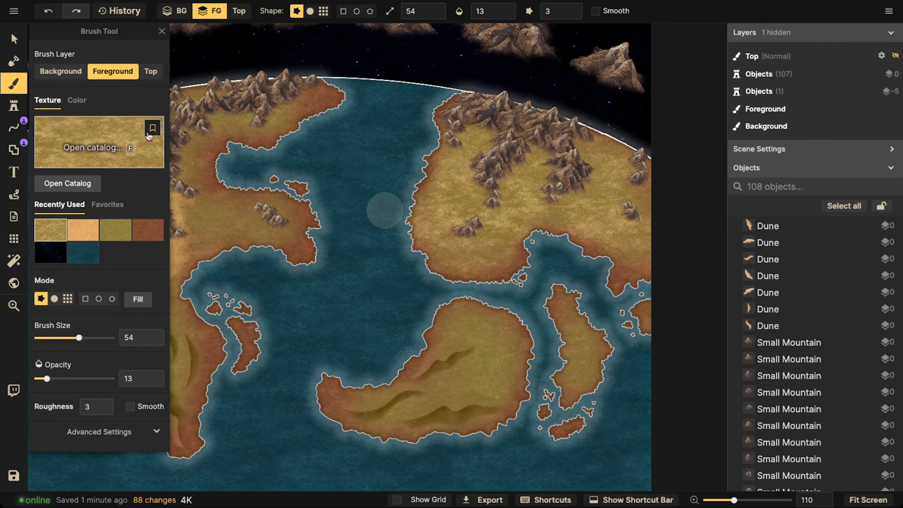
Step: Set the brush texture's contrast to 200 in the advanced color settings
left_click(66, 140)
key("Escape")
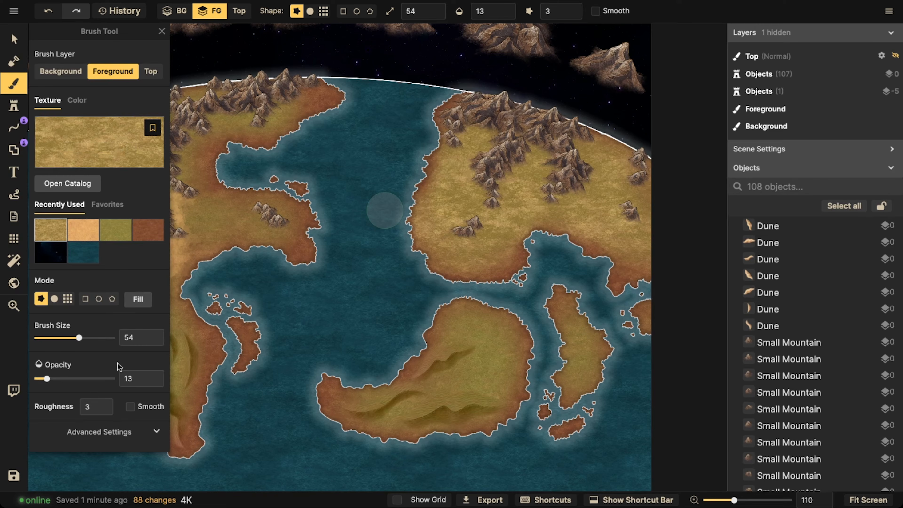
left_click(102, 432)
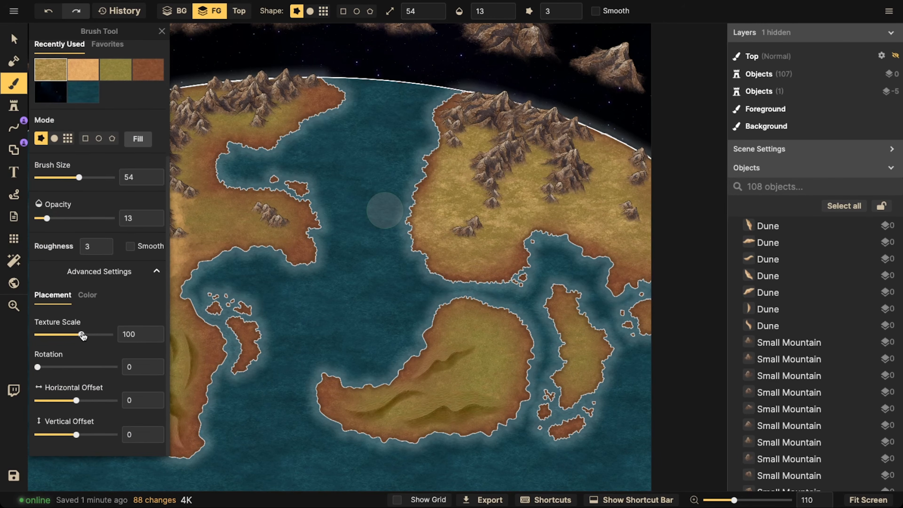
left_click(87, 295)
scroll(81, 392, "up", 2)
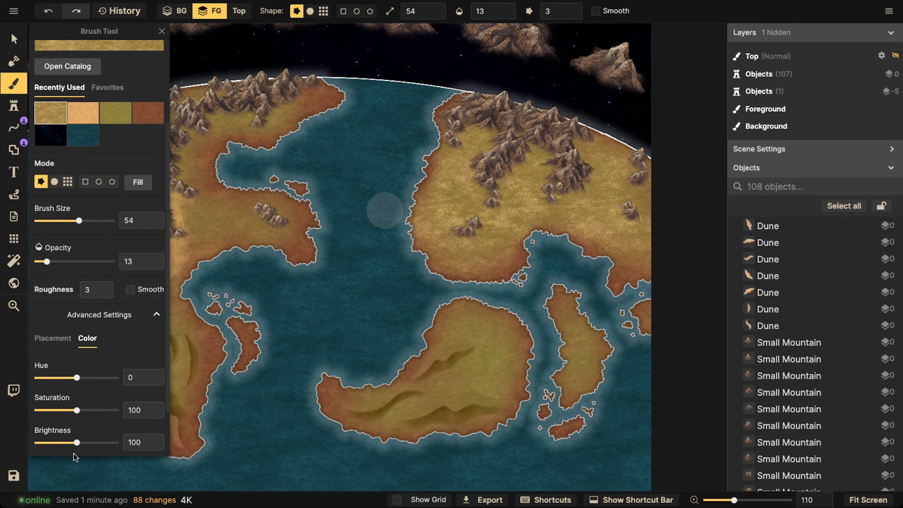
scroll(76, 429, "down", 2)
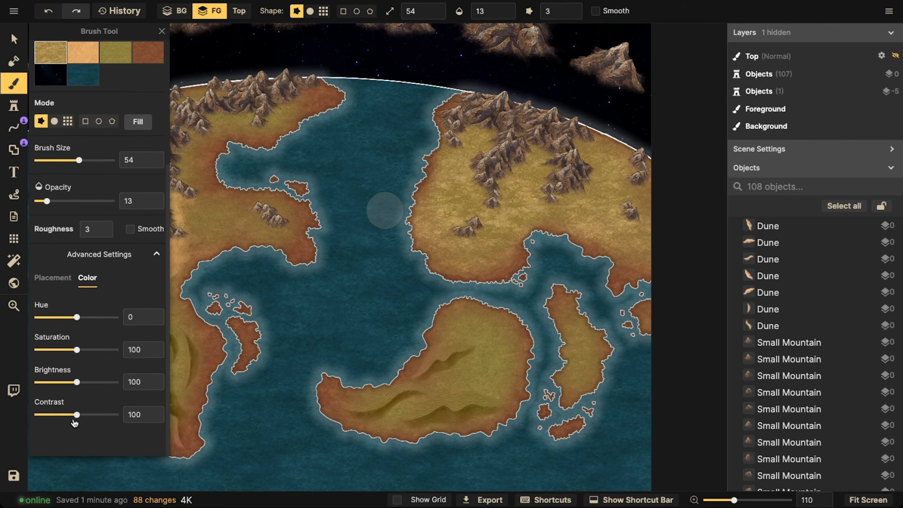
left_click_drag(77, 415, 107, 418)
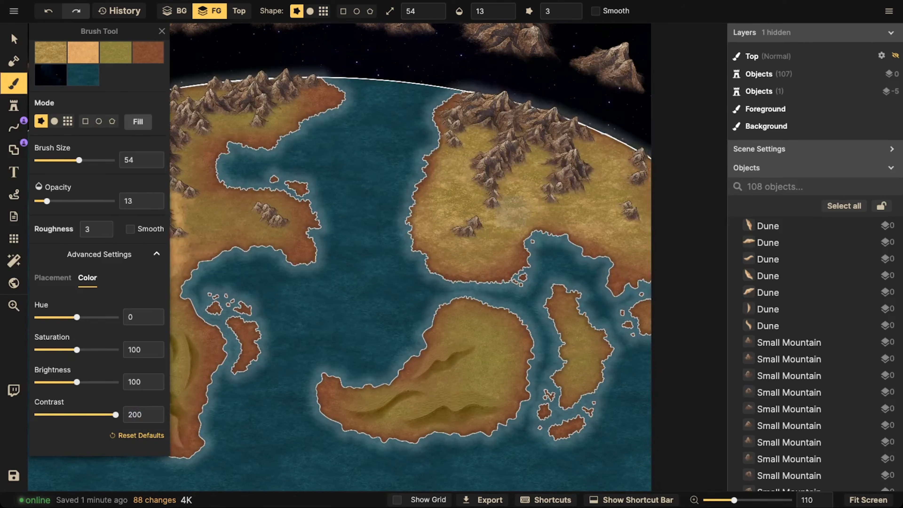
Step: Try the high-contrast grass texture around the eastern continent's small southern mountains and the foot of the main range
left_click_drag(511, 212, 505, 198)
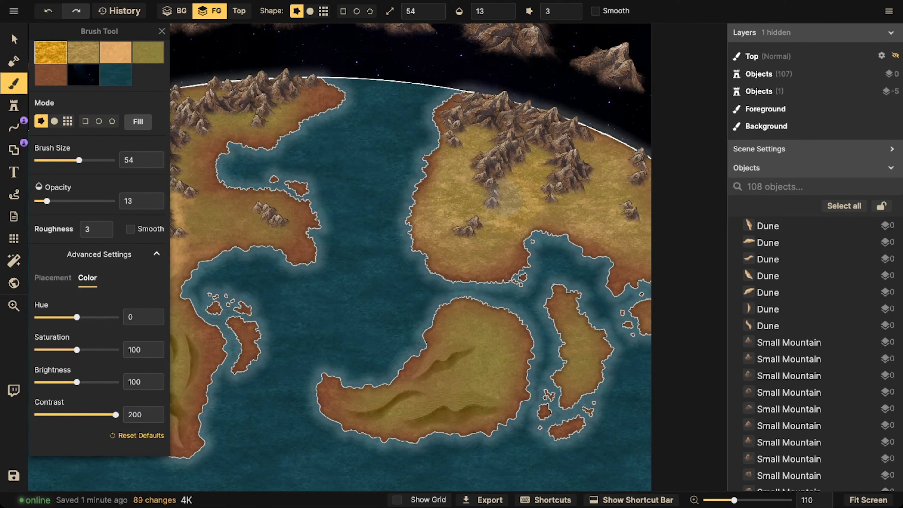
left_click(486, 239)
left_click(498, 245)
left_click(484, 170)
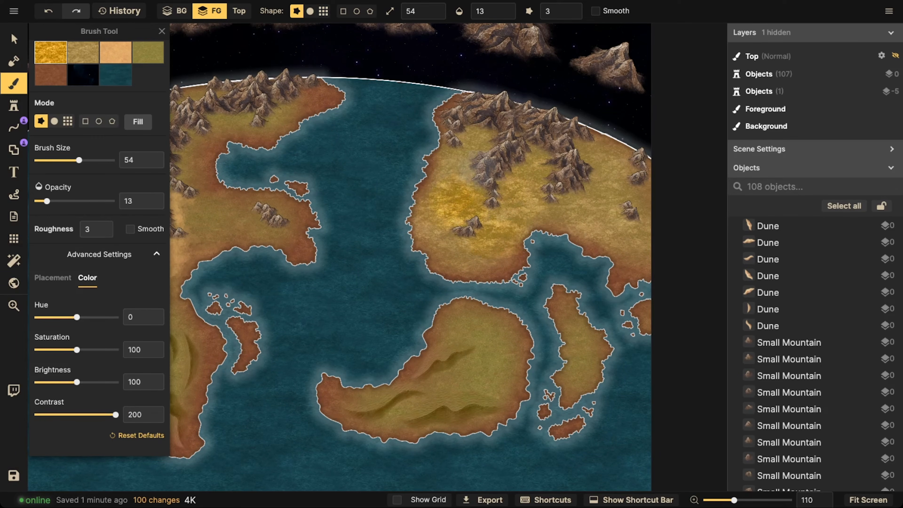
left_click(488, 172)
left_click(508, 167)
left_click(490, 177)
left_click(463, 188)
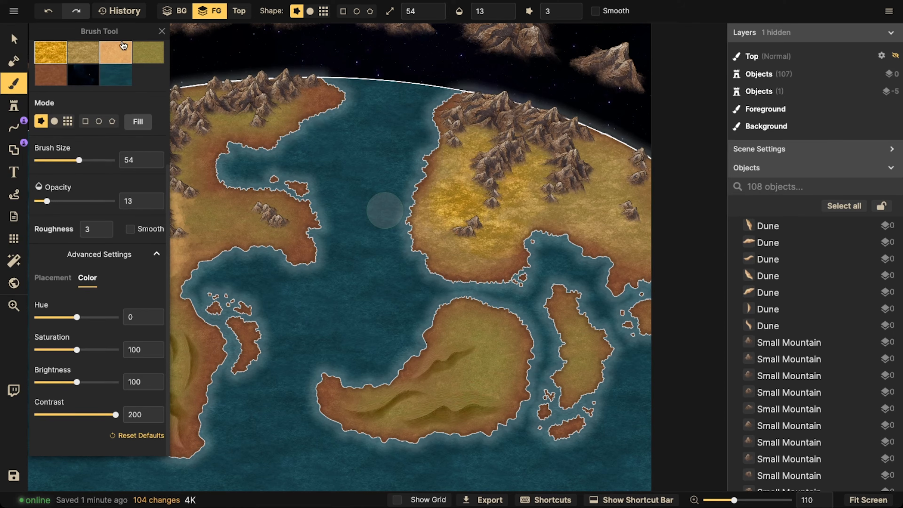
Step: Restore the map to change history entry 762 to roll back the high-contrast grass strokes
scroll(139, 121, "up", 5)
left_click(120, 11)
scroll(147, 259, "down", 1)
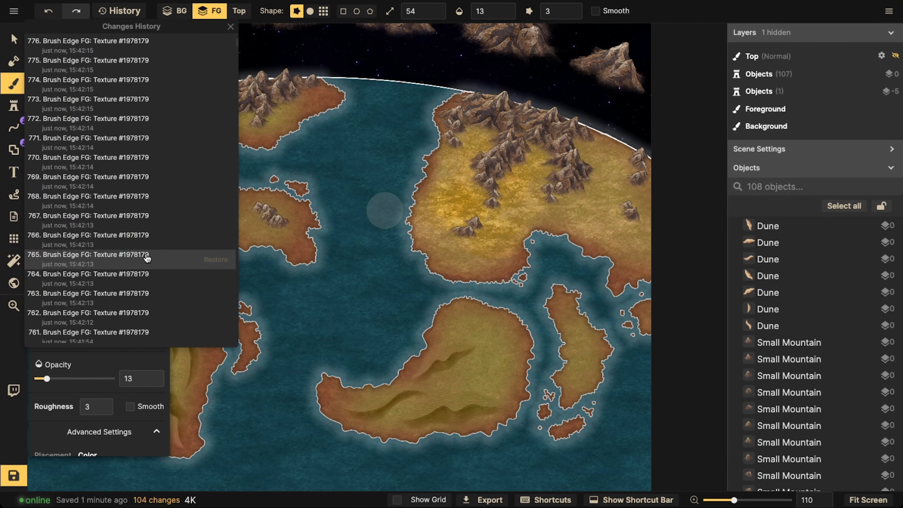
left_click(206, 263)
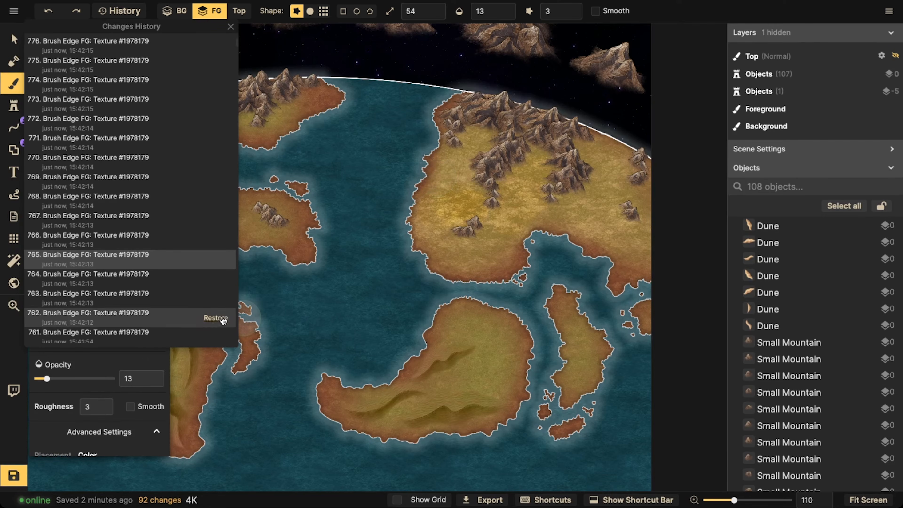
left_click(215, 318)
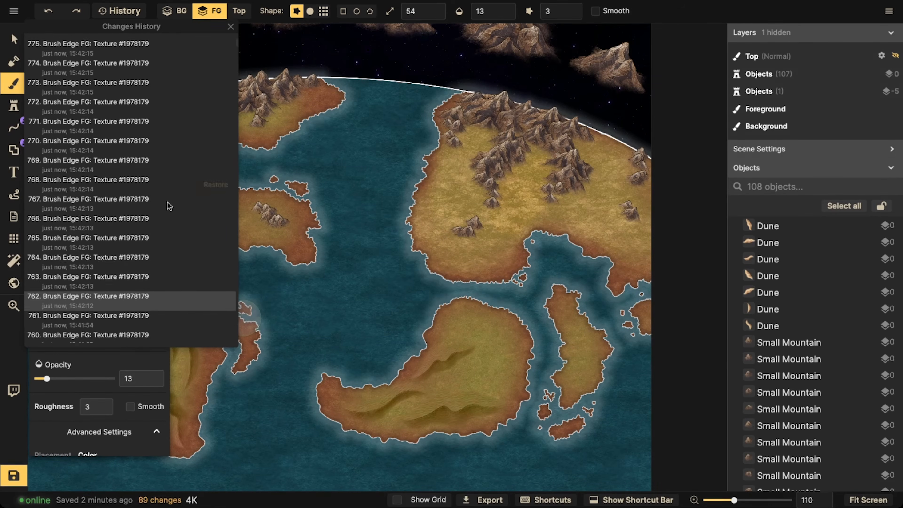
left_click(13, 38)
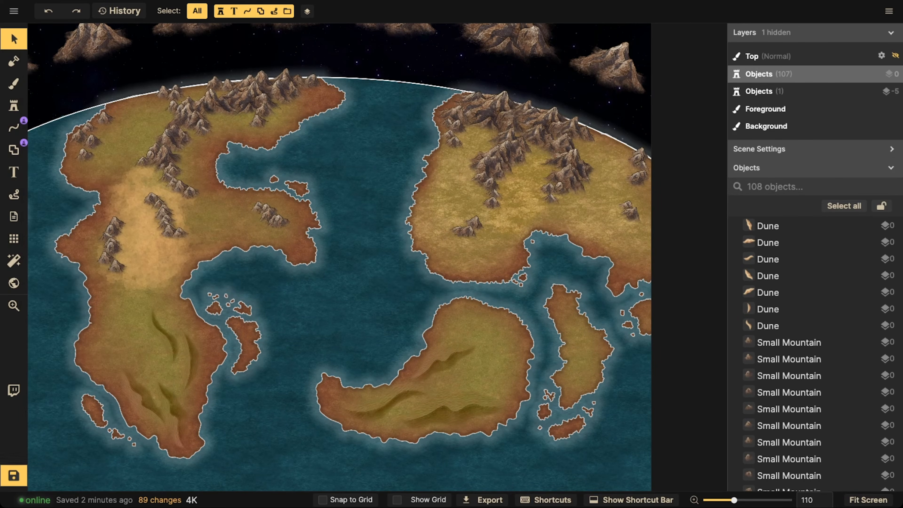
scroll(399, 113, "down", 3)
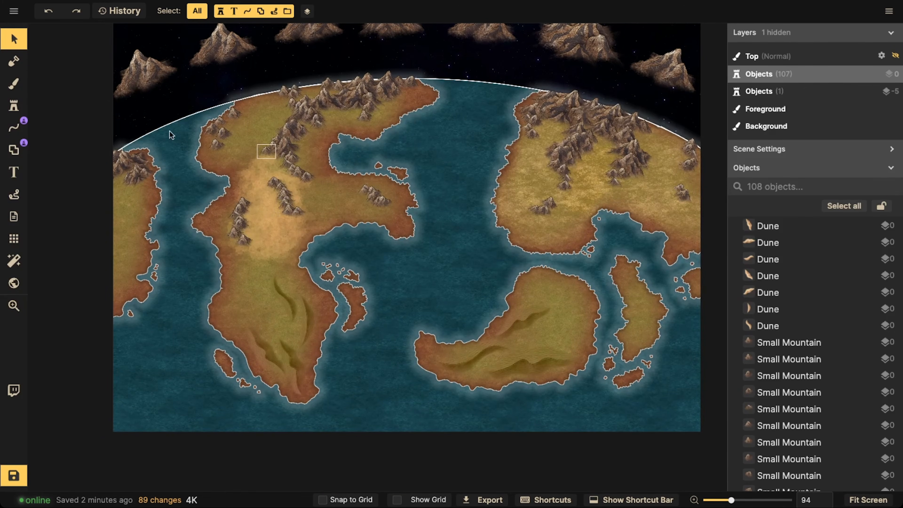
Step: Choose the dark mottled brown ground texture from the Fantasy Regional pack for the foreground brush
left_click(14, 84)
left_click(93, 149)
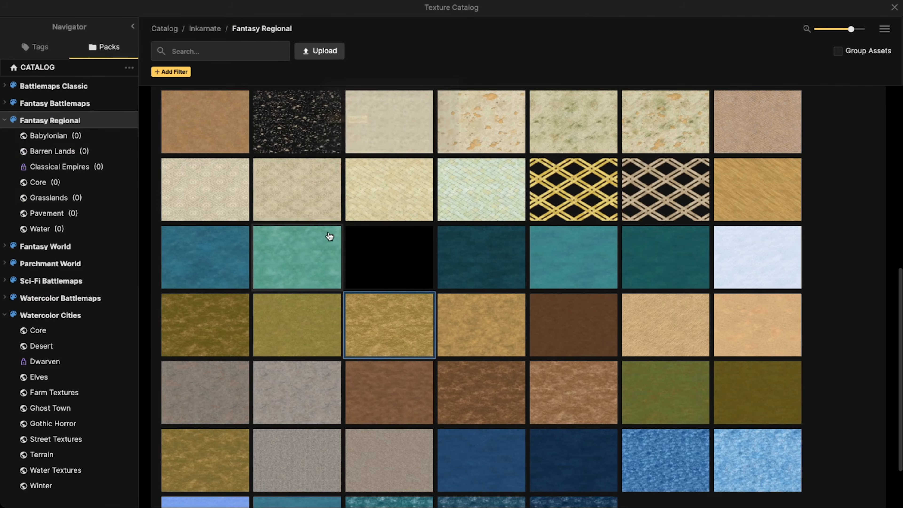
scroll(466, 323, "down", 2)
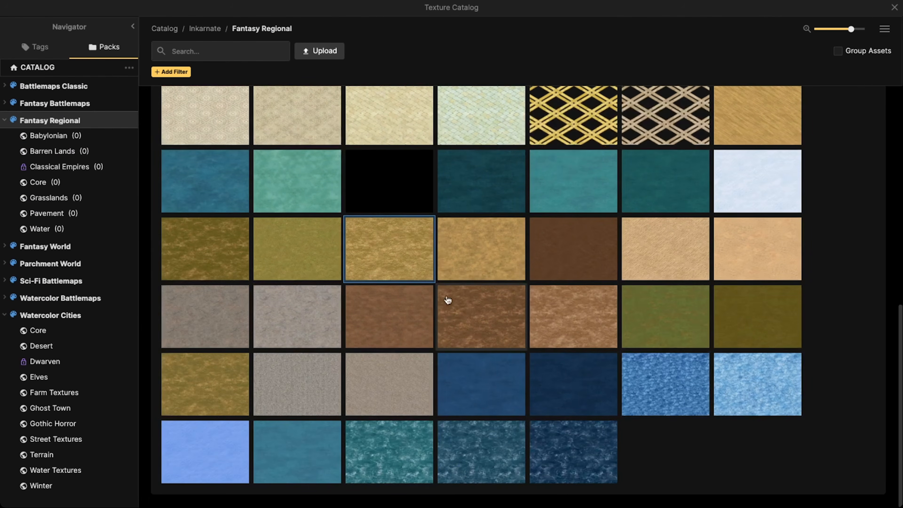
left_click(531, 303)
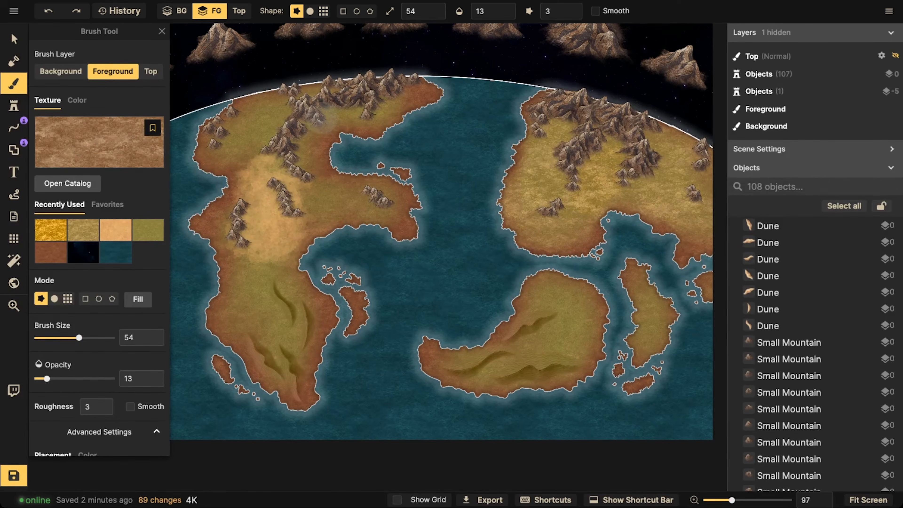
left_click(80, 128)
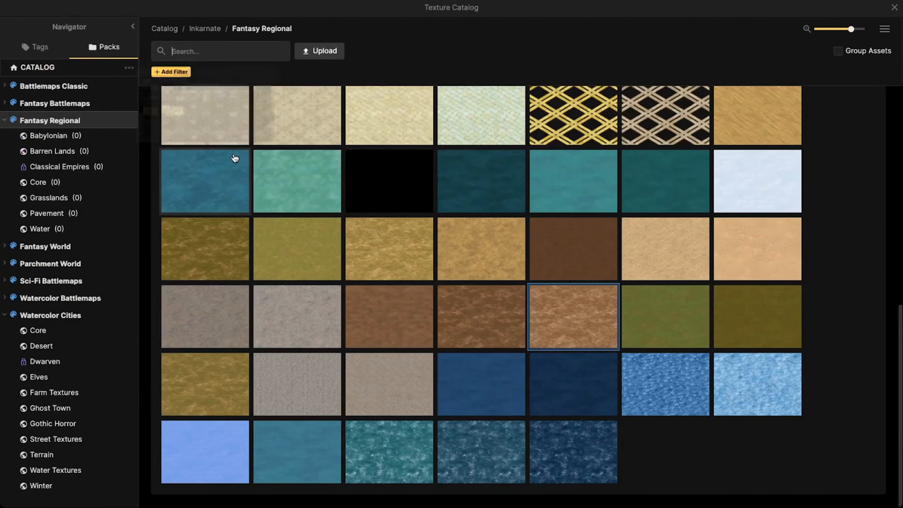
left_click(470, 313)
Step: Paint mottled brown ground east of the central continent's northern mountain range and around the small mountains on its eastern peninsula
scroll(384, 210, "up", 2)
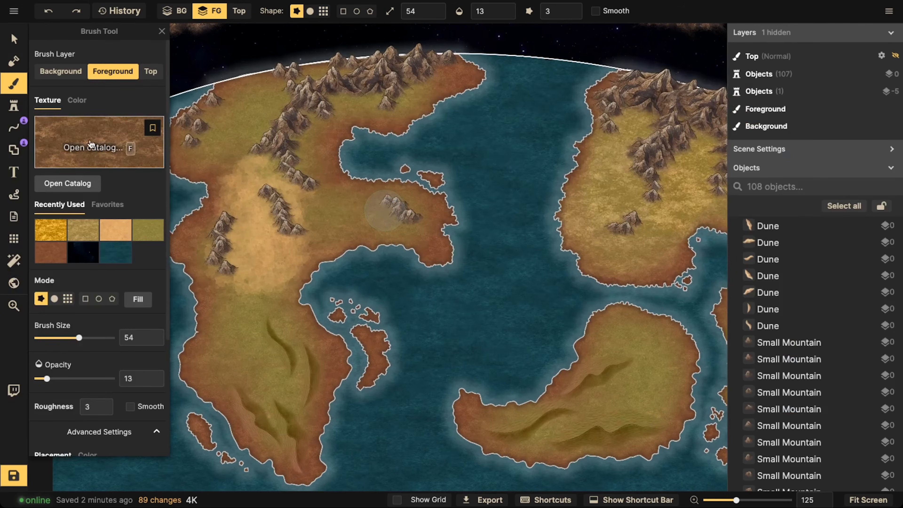
scroll(278, 136, "up", 1)
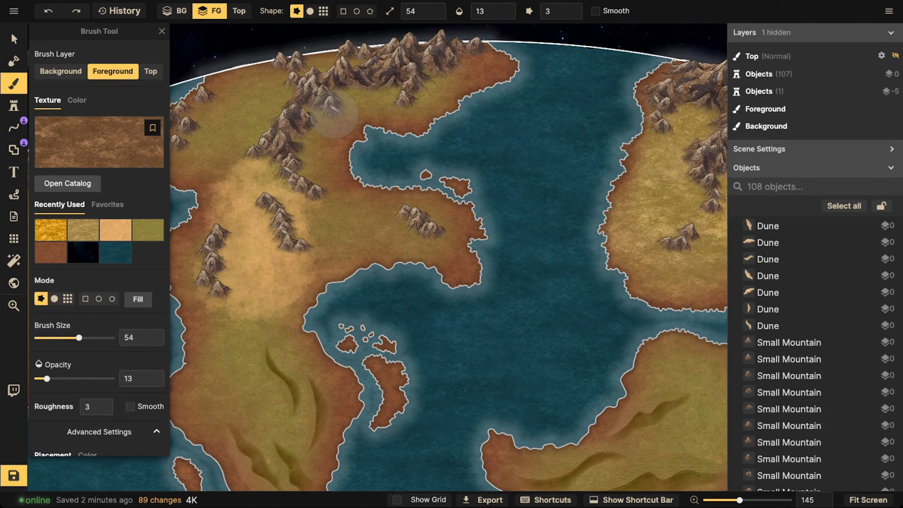
mouse_move(334, 114)
left_mouse_down()
mouse_move(372, 92)
mouse_move(350, 100)
mouse_move(392, 102)
mouse_move(371, 102)
mouse_move(337, 135)
mouse_move(336, 126)
mouse_move(312, 167)
mouse_move(329, 153)
mouse_move(325, 124)
mouse_move(447, 75)
mouse_move(434, 94)
mouse_move(484, 56)
mouse_move(453, 73)
mouse_move(493, 73)
mouse_move(467, 49)
mouse_move(307, 121)
mouse_move(340, 171)
mouse_move(325, 198)
left_mouse_up()
mouse_move(452, 206)
left_mouse_down()
mouse_move(426, 214)
mouse_move(442, 214)
mouse_move(421, 219)
mouse_move(419, 238)
mouse_move(410, 232)
mouse_move(453, 232)
mouse_move(414, 210)
mouse_move(446, 205)
mouse_move(459, 190)
left_mouse_up()
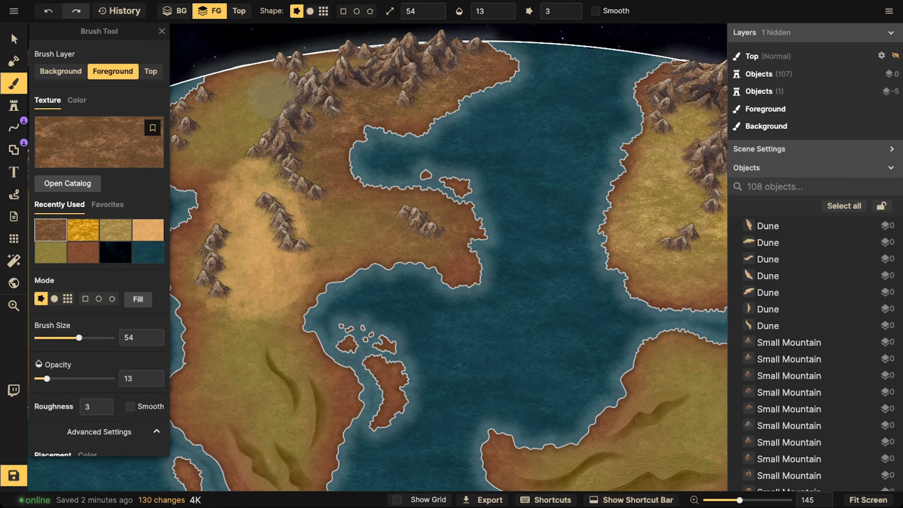
Step: Brush mottled brown ground along the western side of the central continent's northern range and around its northwestern mountains
mouse_move(271, 91)
left_mouse_down()
mouse_move(322, 55)
mouse_move(340, 60)
mouse_move(254, 71)
mouse_move(306, 86)
mouse_move(292, 105)
left_mouse_up()
left_click_drag(236, 142, 307, 133)
left_click_drag(306, 132, 267, 127)
left_click_drag(224, 146, 398, 111)
mouse_move(364, 91)
left_mouse_down()
mouse_move(383, 69)
mouse_move(321, 117)
mouse_move(349, 114)
mouse_move(353, 92)
mouse_move(332, 125)
mouse_move(223, 125)
mouse_move(217, 147)
mouse_move(234, 153)
mouse_move(238, 189)
mouse_move(223, 137)
mouse_move(195, 188)
mouse_move(245, 201)
mouse_move(202, 163)
left_mouse_up()
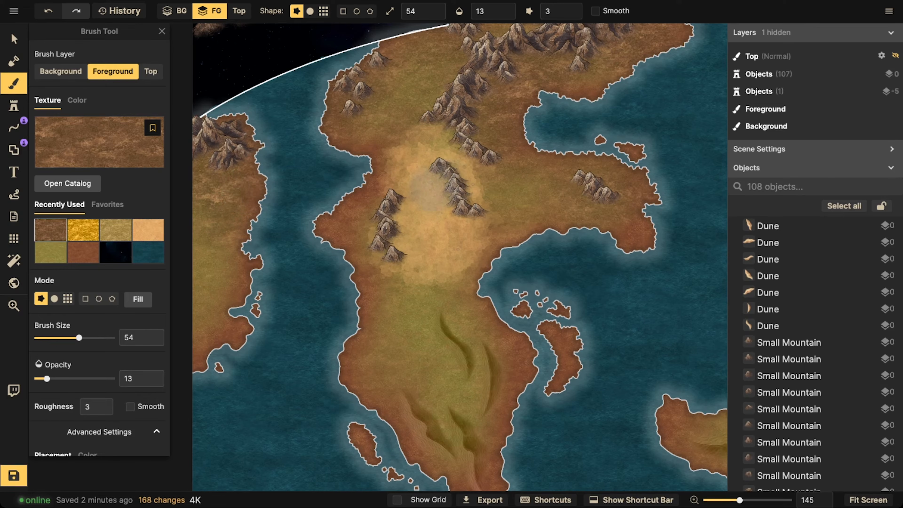
Step: Blend mottled brown ground around the desert mountains and along the desert's edges on the central continent
mouse_move(428, 189)
left_mouse_down()
mouse_move(360, 218)
mouse_move(377, 239)
mouse_move(375, 193)
mouse_move(379, 231)
mouse_move(400, 251)
mouse_move(335, 231)
mouse_move(329, 275)
left_mouse_up()
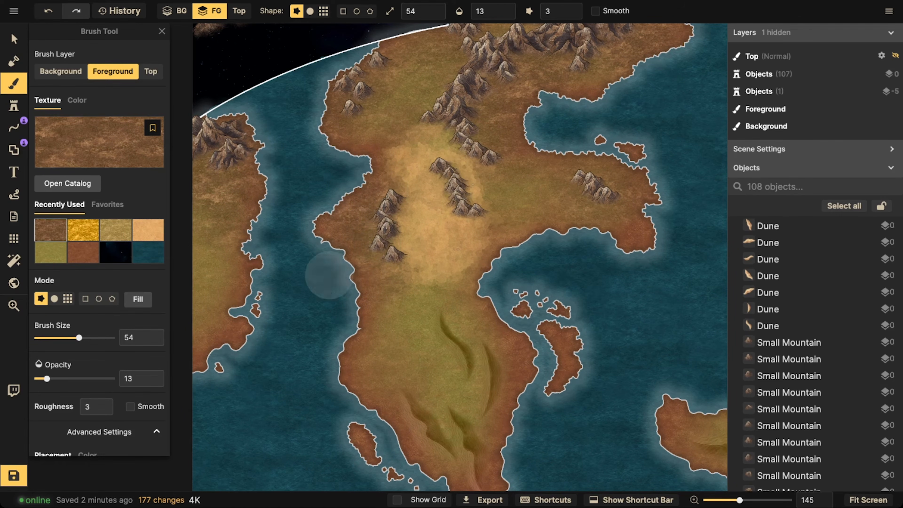
left_click_drag(472, 161, 463, 180)
left_click(451, 194)
left_click(456, 166)
left_click(562, 178)
Step: Dab mottled brown ground into the valley between the eastern continent's two large mountain ranges
key("space")
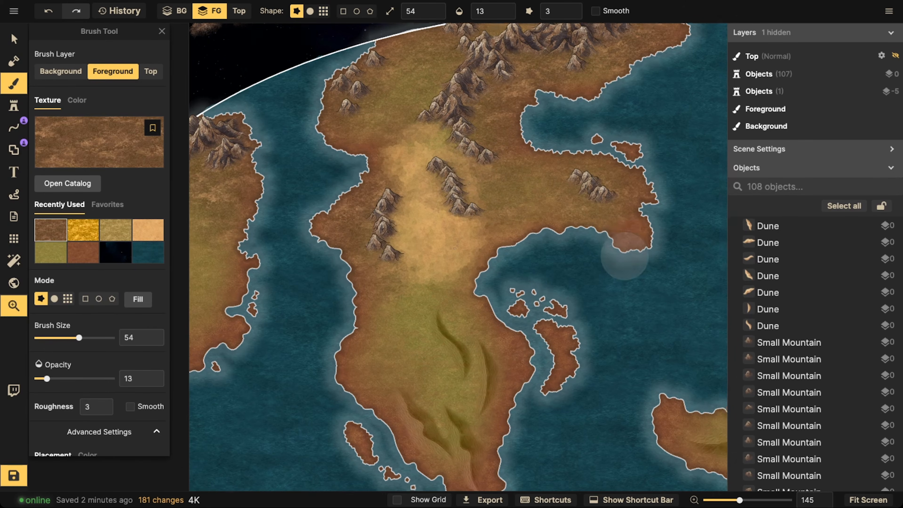
left_click_drag(625, 264, 476, 163)
mouse_move(635, 237)
left_mouse_down()
mouse_move(403, 282)
mouse_move(317, 365)
left_mouse_up()
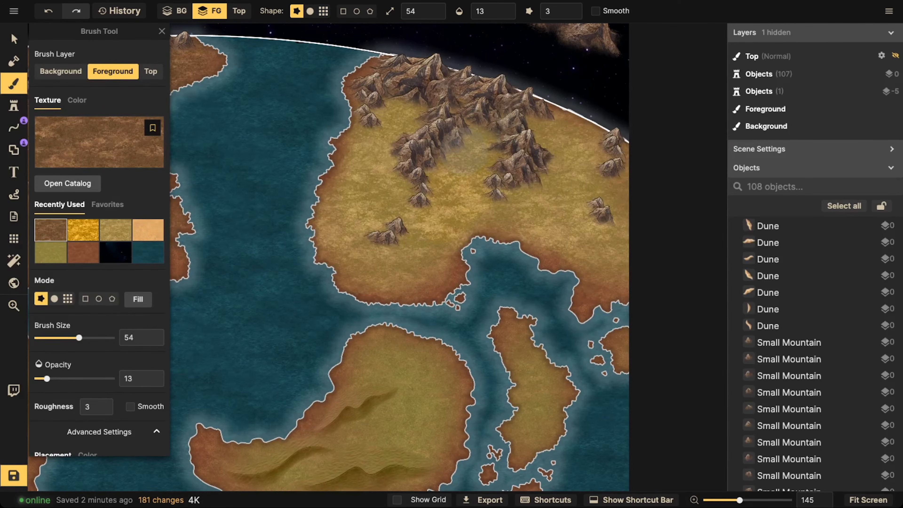
left_click(464, 139)
left_click(511, 144)
left_click(510, 161)
left_click(486, 179)
left_click(493, 176)
left_click(481, 126)
left_click(444, 151)
left_click(428, 182)
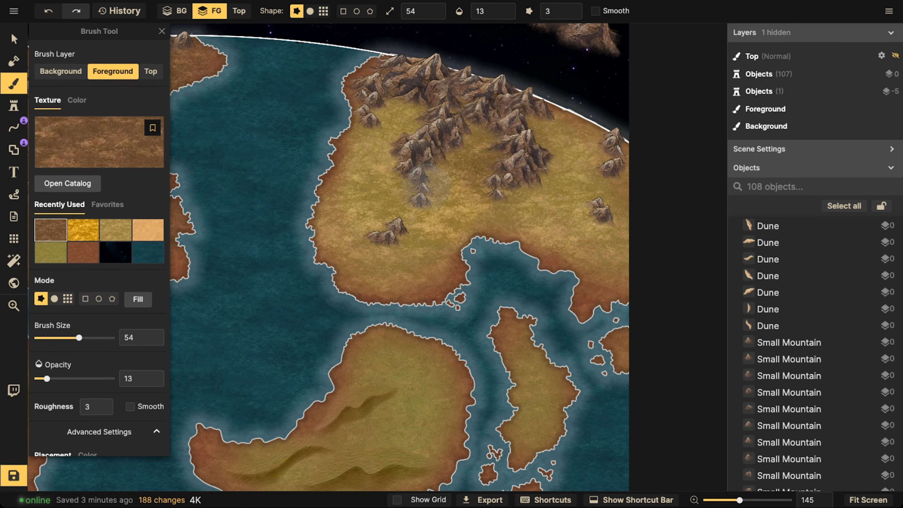
left_click(421, 192)
Step: Dab mottled brown ground around the eastern continent's northwestern mountains and the northern end of the western range
left_click(409, 82)
left_click(394, 88)
left_click(372, 107)
left_click(360, 121)
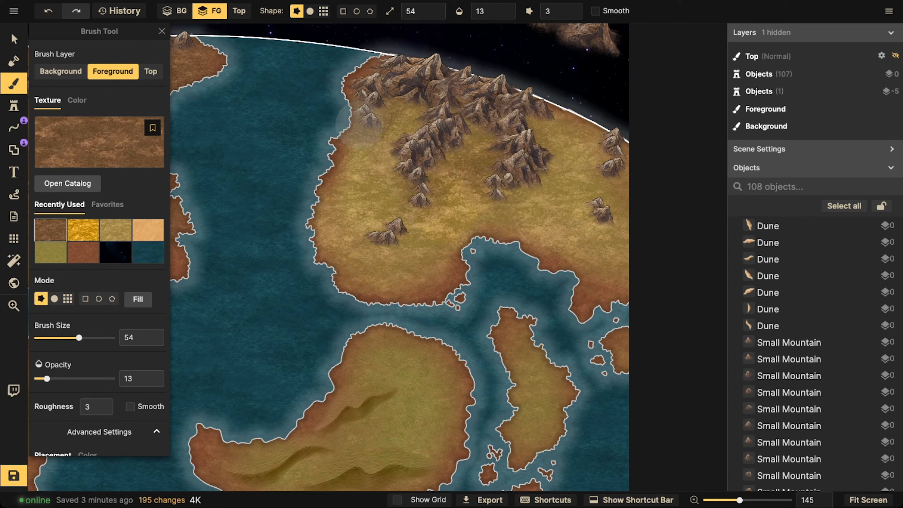
left_click(370, 108)
left_click(389, 104)
left_click(404, 113)
left_click(435, 98)
left_click(439, 112)
Step: Add mottled brown ground along the foot of the eastern continent's western range and around its small southwestern mountains
left_click(400, 150)
left_click(393, 162)
left_click(421, 159)
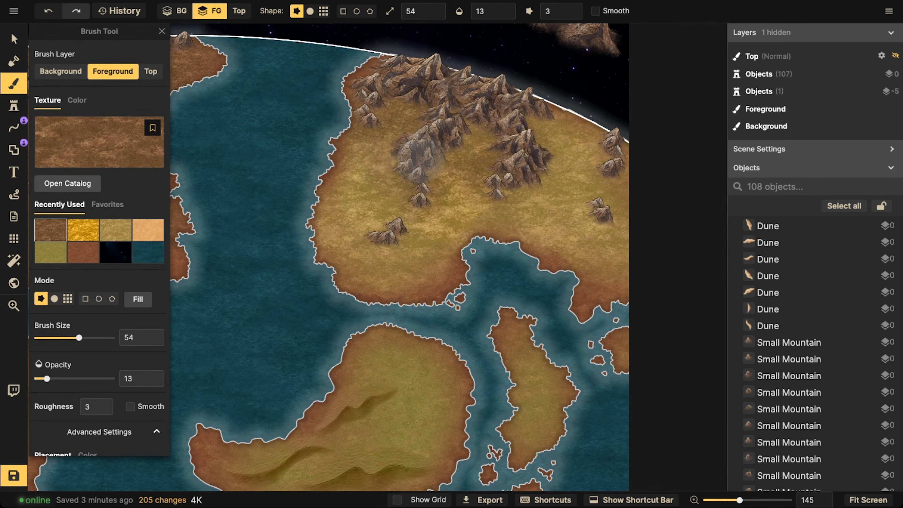
left_click(406, 175)
left_click(415, 188)
left_click(398, 221)
left_click(381, 238)
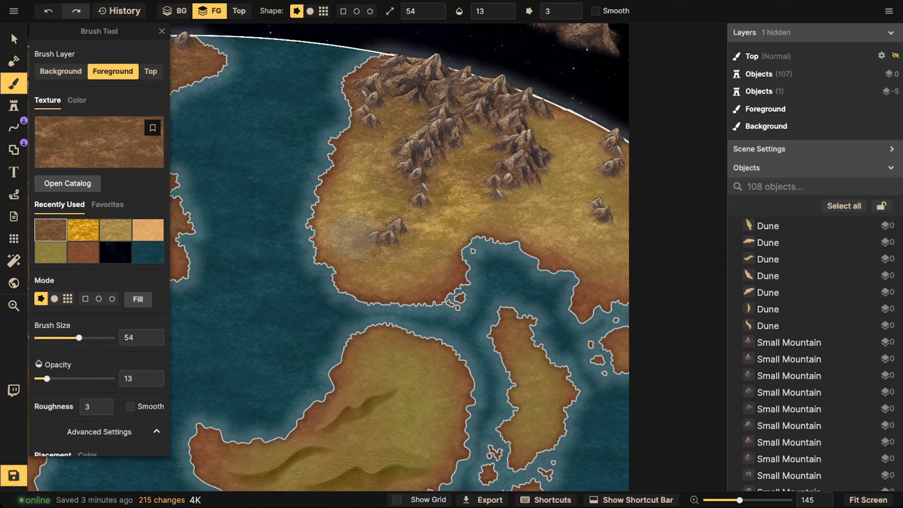
Step: Dab mottled brown ground around both sides of the eastern continent's eastern mountain range
left_click(510, 180)
left_click(504, 196)
left_click(533, 172)
left_click(543, 166)
left_click(547, 154)
left_click(523, 123)
left_click(540, 113)
left_click(483, 115)
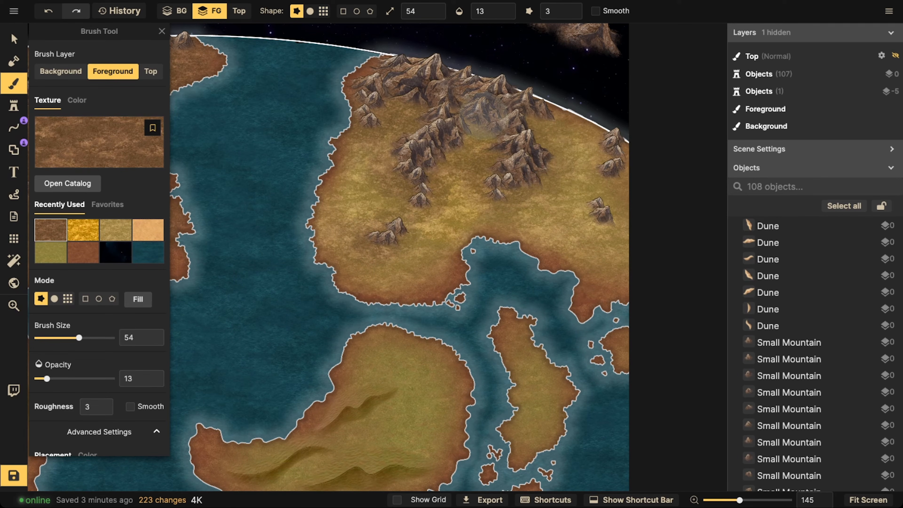
Step: Set the brush size to 18 and dab fine brown patches across the grassland south of the eastern continent's ranges
left_click(418, 13)
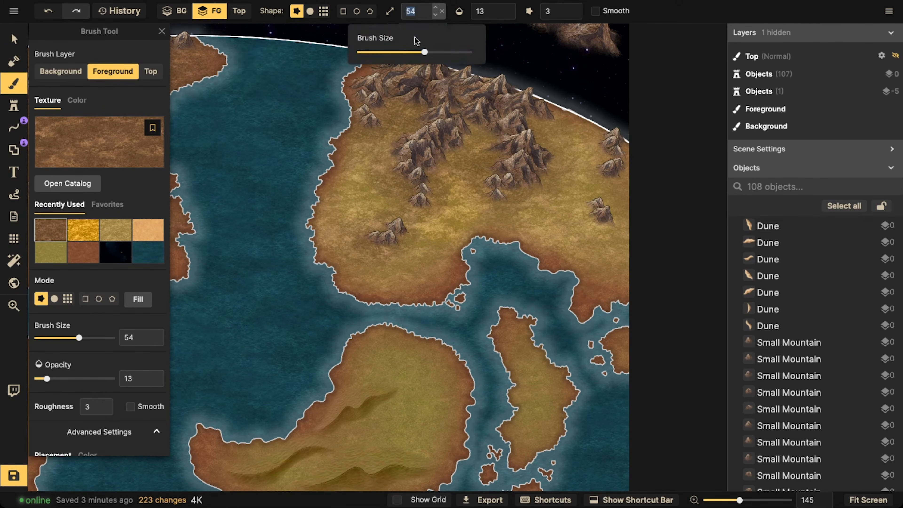
type("18")
key("Return")
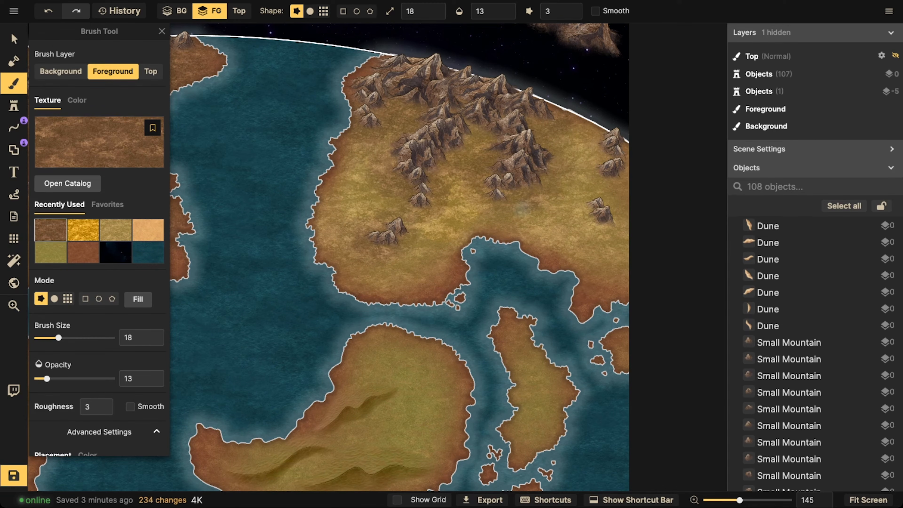
left_click(523, 210)
left_click(520, 211)
left_click(518, 210)
left_click(509, 212)
left_click(498, 215)
left_click(490, 215)
left_click(478, 211)
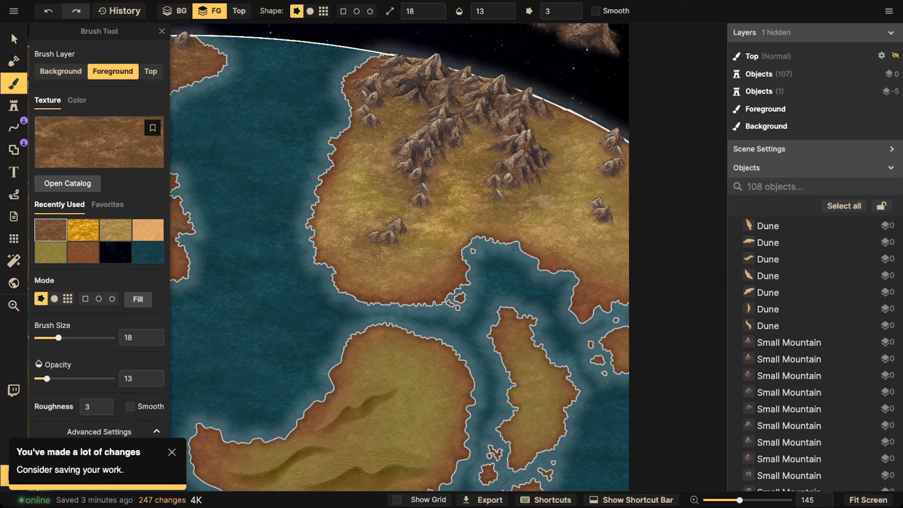
Step: Dab small brown patches around the mountains near the map's eastern edge
scroll(546, 202, "right", 5)
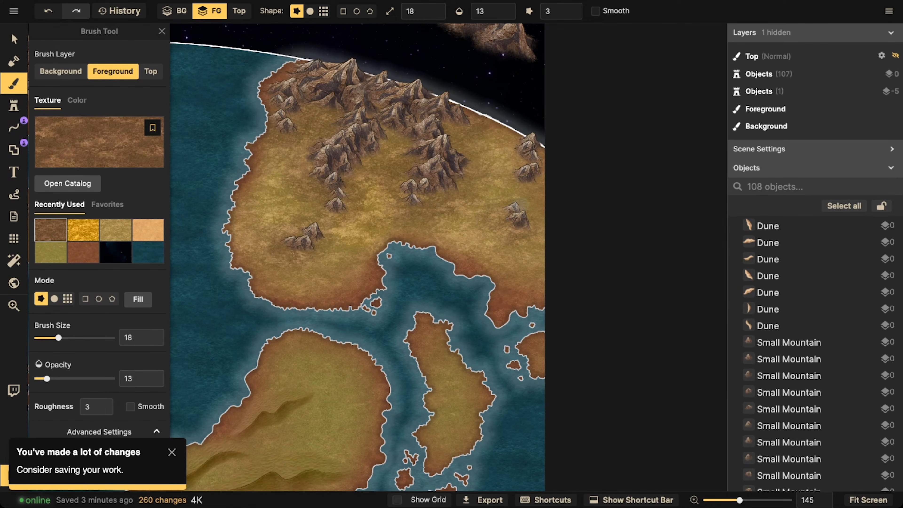
left_click(531, 214)
left_click(498, 207)
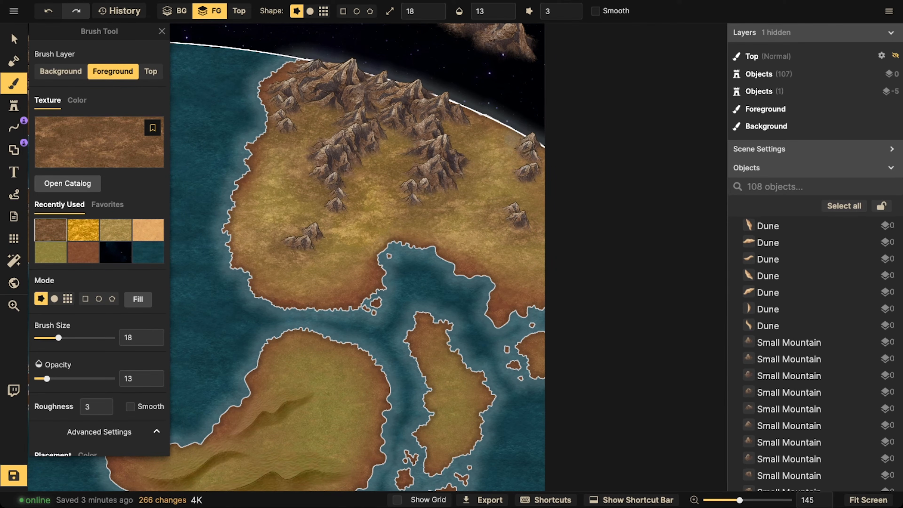
left_click(547, 147)
left_click(551, 149)
left_click(553, 151)
left_click(547, 154)
left_click(509, 183)
left_click(536, 186)
scroll(402, 142, "down", 2)
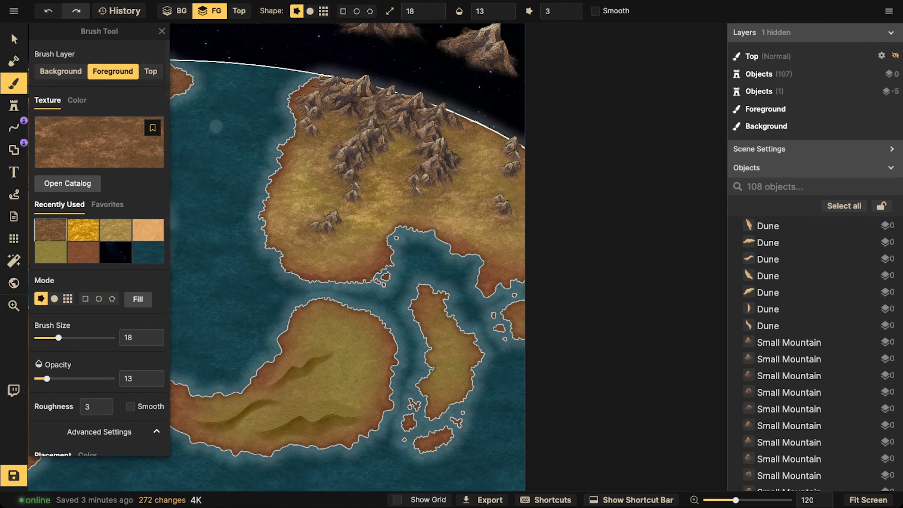
Step: Delete the seven spare large mountain stamps from the space area above the planet and save the map
left_click(14, 38)
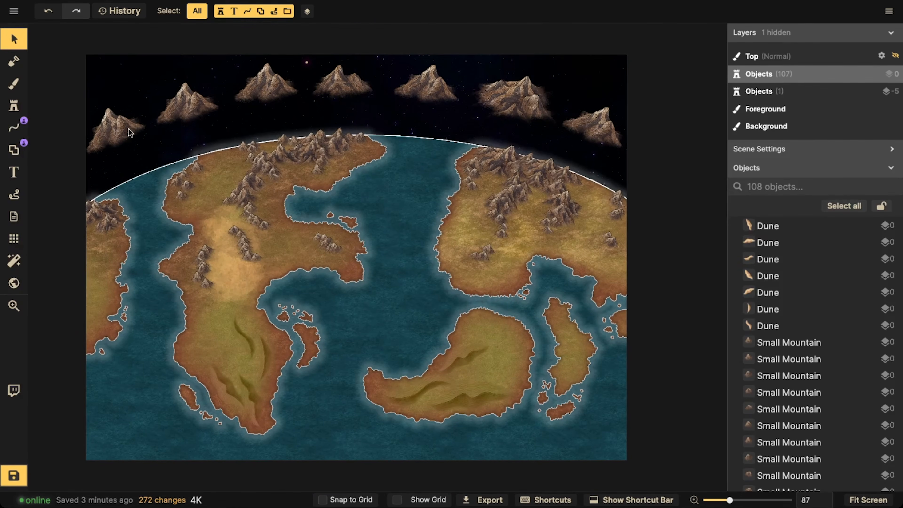
left_click(126, 128)
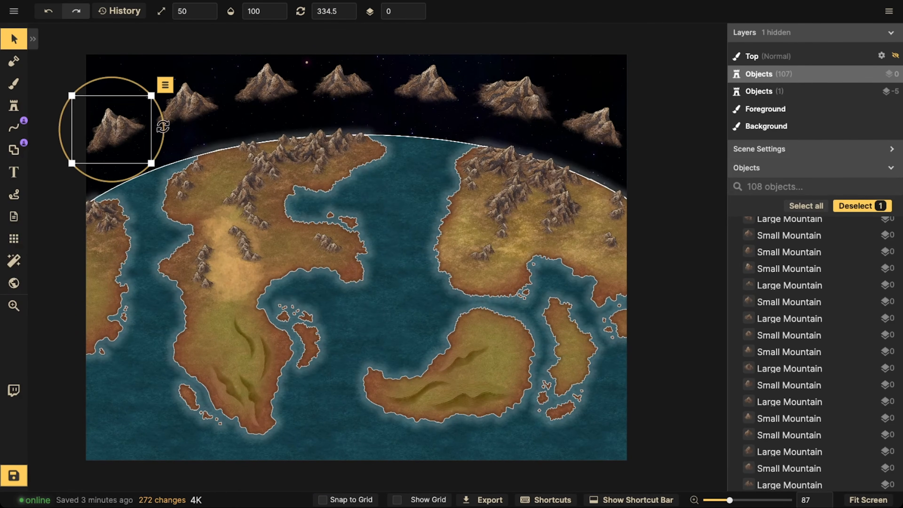
key("Delete")
left_click(186, 104)
key("Delete")
left_click(266, 85)
key("Delete")
left_click(335, 91)
key("Delete")
left_click(422, 89)
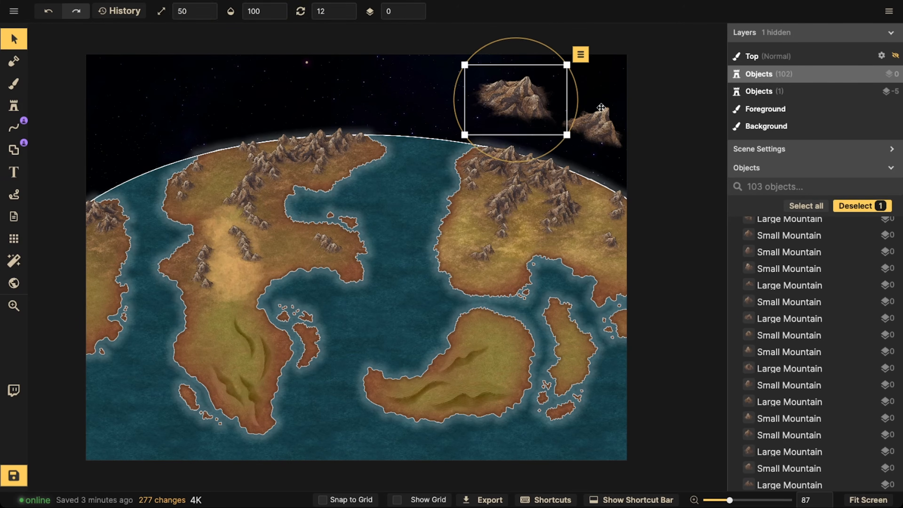
left_click(601, 109)
key("Delete")
left_click(551, 103)
key("Delete")
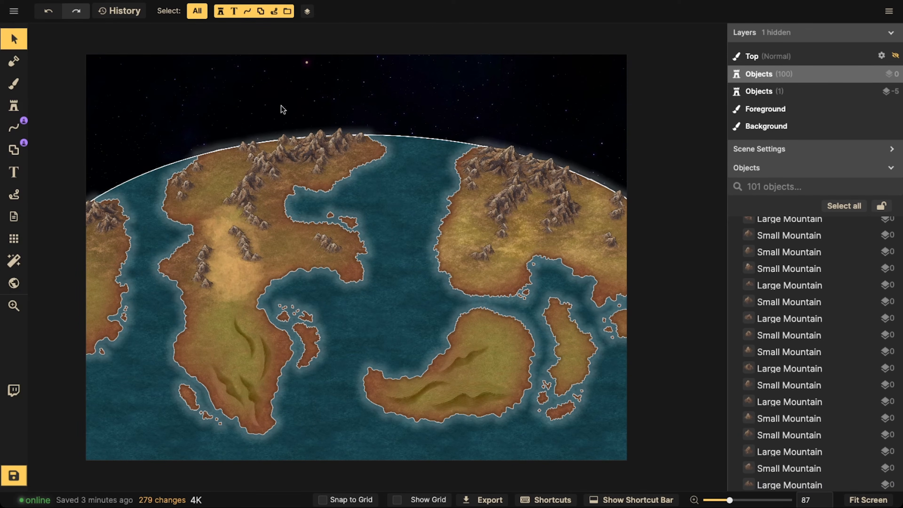
left_click(13, 475)
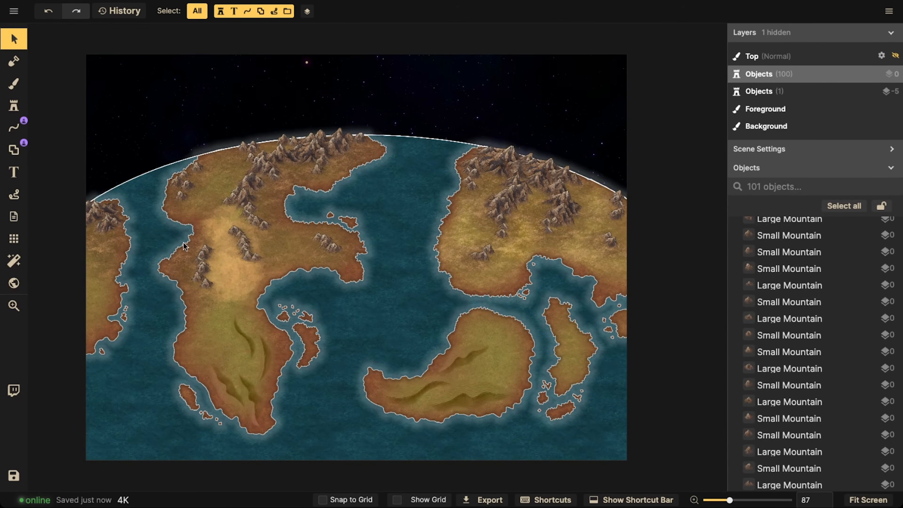
Step: Open the texture catalog for the foreground brush
left_click(14, 84)
left_click(89, 149)
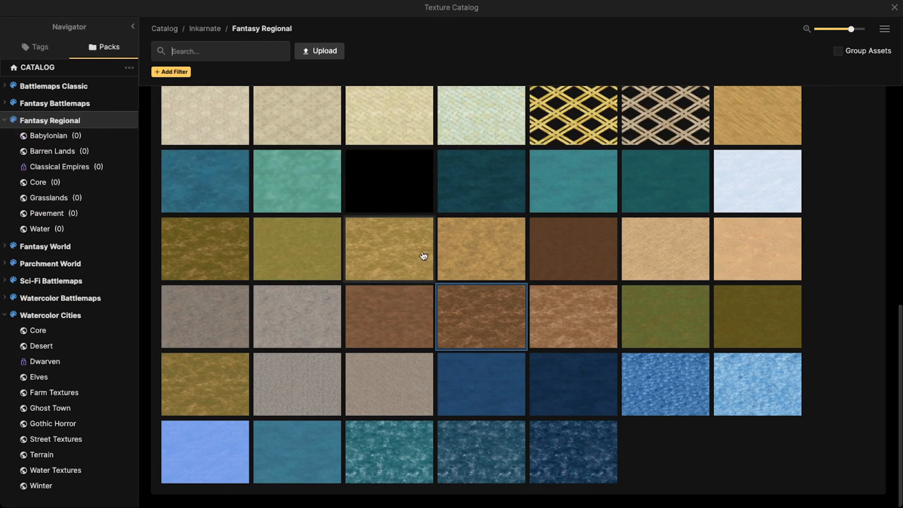
Step: Pick the mottled olive-green grass texture from the Fantasy Regional pack and set the foreground brush size to 68
scroll(338, 324, "up", 3)
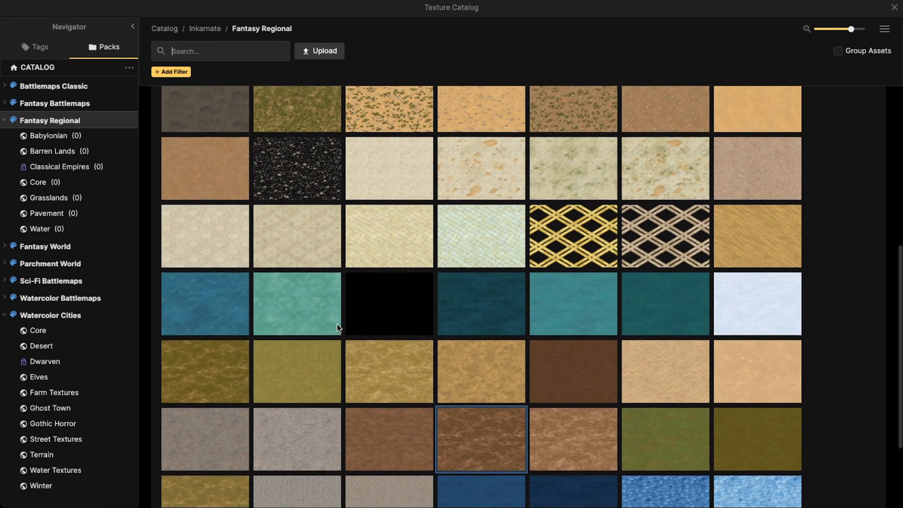
left_click(673, 430)
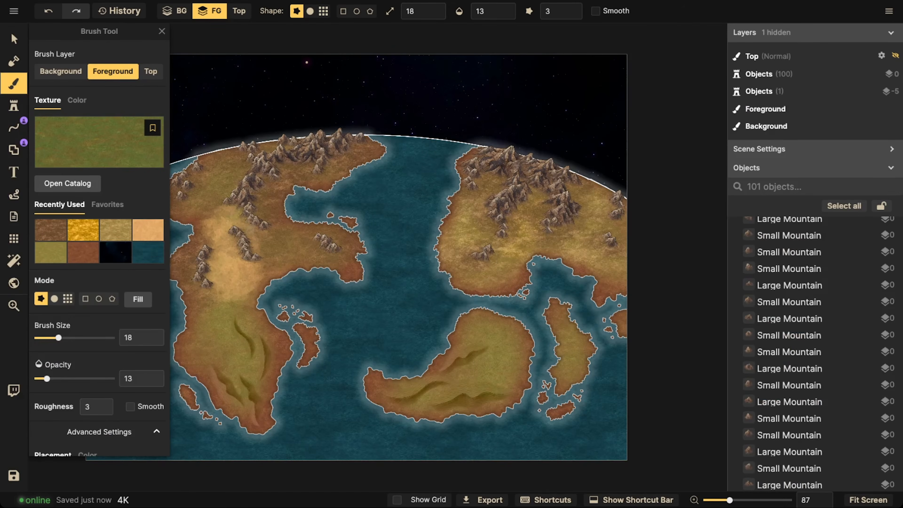
scroll(313, 216, "up", 2)
key("bracketright")
key("bracketright")
key("bracketright")
key("bracketright")
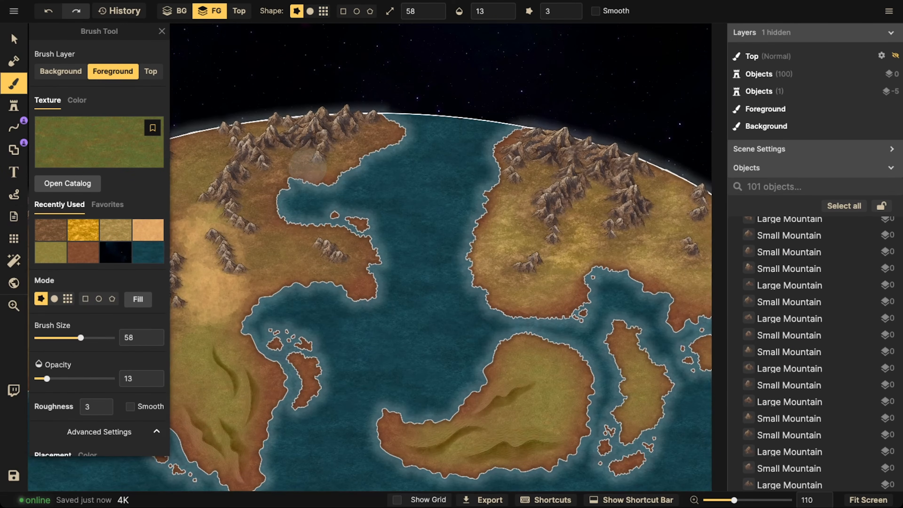
key("bracketright")
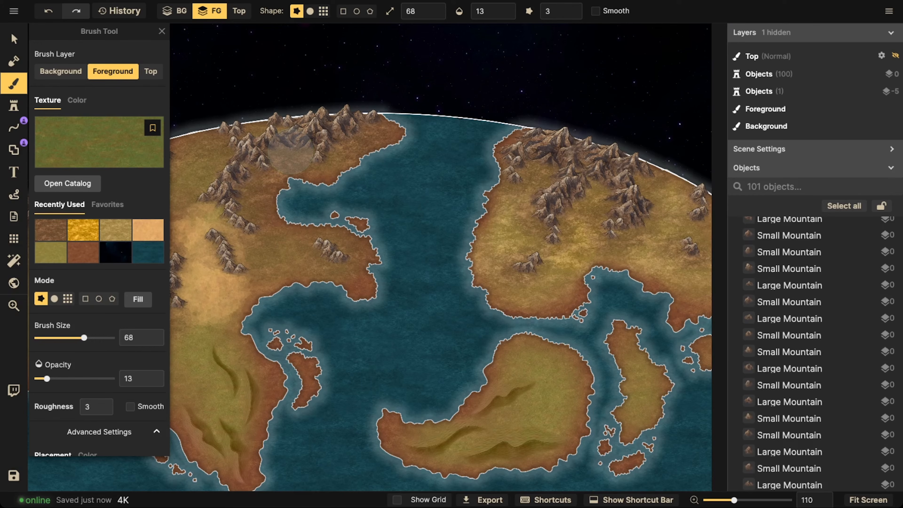
Step: Paint the green grass texture at 13 opacity over the interior of the southeastern continent
key("space")
mouse_move(346, 308)
left_mouse_down()
mouse_move(363, 296)
mouse_move(563, 286)
left_mouse_up()
mouse_move(515, 306)
left_mouse_down()
mouse_move(528, 283)
mouse_move(505, 313)
left_mouse_up()
left_click_drag(595, 308, 498, 313)
left_click_drag(615, 323, 486, 326)
mouse_move(582, 324)
left_mouse_down()
mouse_move(500, 329)
mouse_move(541, 317)
mouse_move(505, 343)
left_mouse_up()
mouse_move(427, 356)
left_mouse_down()
mouse_move(409, 362)
mouse_move(399, 349)
mouse_move(370, 374)
mouse_move(405, 354)
mouse_move(466, 368)
left_mouse_up()
mouse_move(466, 368)
left_mouse_down()
mouse_move(476, 381)
mouse_move(460, 397)
left_mouse_up()
left_click_drag(461, 397, 414, 411)
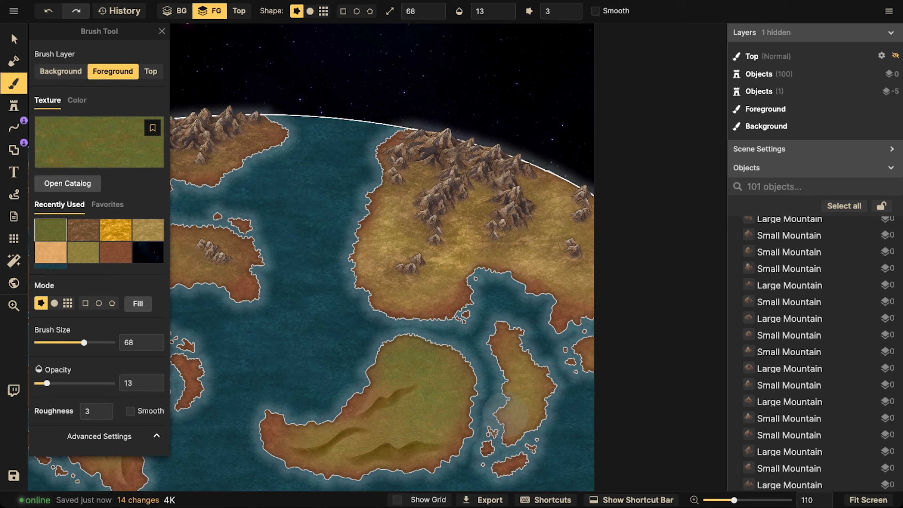
Step: Paint the green texture over the long eastern island and the inlet on the northeastern continent's southern coast
mouse_move(506, 416)
left_mouse_down()
mouse_move(514, 384)
mouse_move(503, 354)
mouse_move(537, 378)
left_mouse_up()
mouse_move(543, 339)
left_mouse_down()
mouse_move(565, 302)
mouse_move(529, 294)
mouse_move(502, 271)
mouse_move(471, 279)
mouse_move(464, 297)
mouse_move(443, 312)
mouse_move(447, 298)
mouse_move(433, 318)
mouse_move(407, 310)
mouse_move(446, 294)
mouse_move(466, 272)
mouse_move(464, 252)
mouse_move(494, 274)
mouse_move(555, 279)
mouse_move(504, 334)
mouse_move(548, 349)
mouse_move(532, 283)
mouse_move(464, 240)
mouse_move(462, 221)
mouse_move(485, 265)
left_mouse_up()
key("ctrl+s")
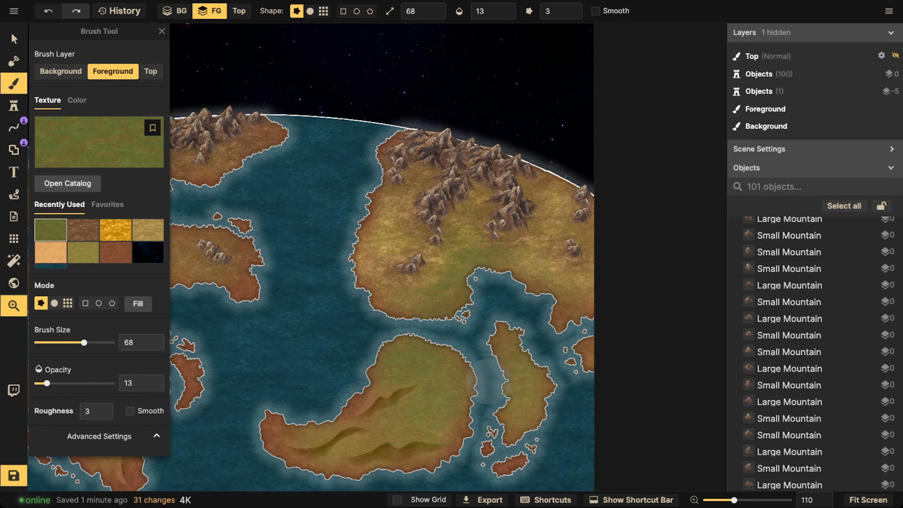
Step: Extend the green texture over the southeastern continent's western part and the crescent island off the western continent
left_click_drag(488, 382, 596, 315)
left_click(483, 374)
left_click(407, 385)
left_click(369, 354)
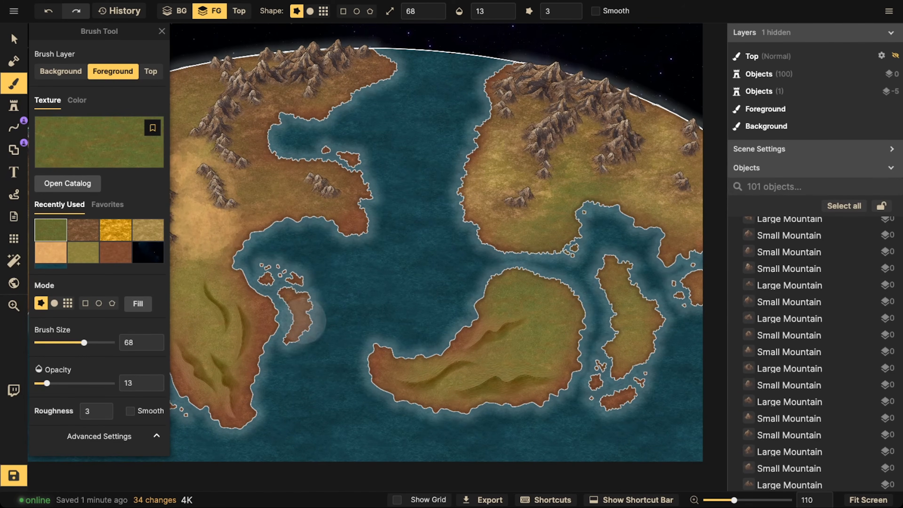
left_click(304, 305)
left_click(310, 322)
left_click(288, 344)
left_click(295, 326)
left_click(264, 366)
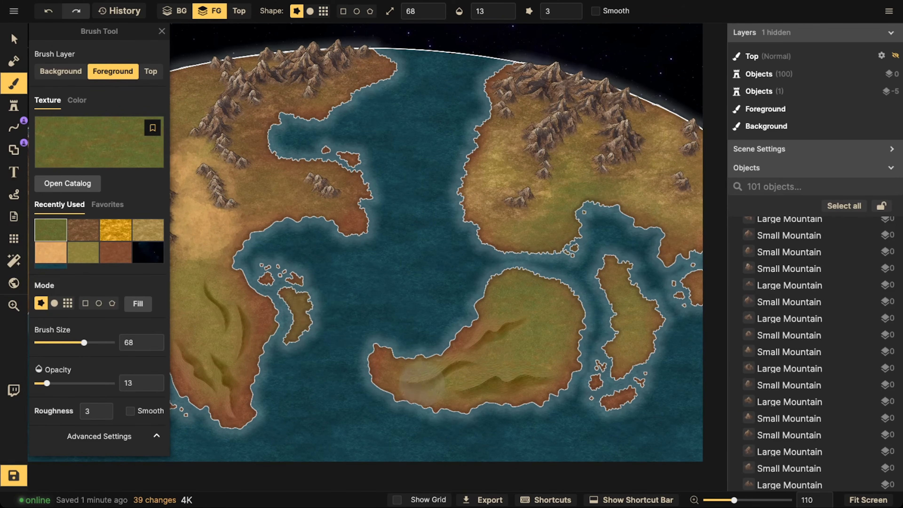
Step: Blend green over the southeastern continent's western tip and the southeastern coast of the western continent
left_click(417, 379)
left_click(378, 363)
left_click(356, 376)
left_click(256, 383)
left_click(234, 417)
left_click(208, 419)
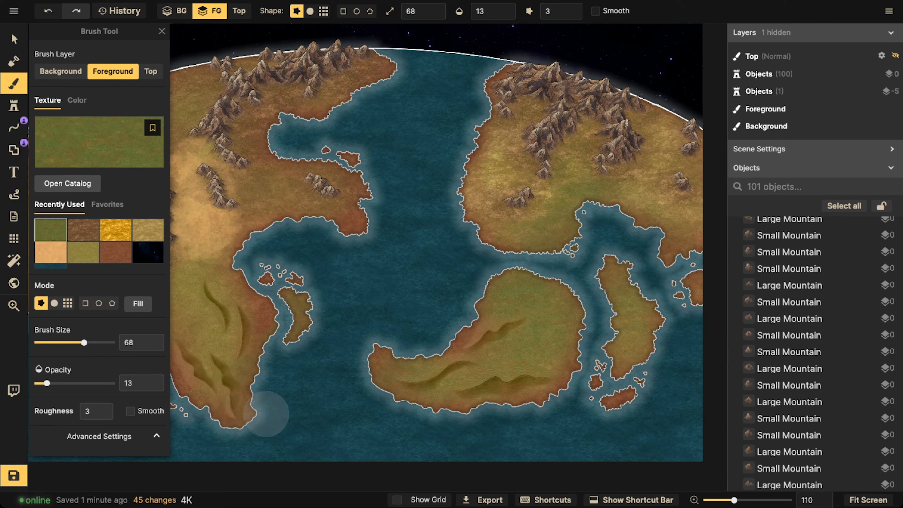
left_click(265, 328)
left_click(425, 406)
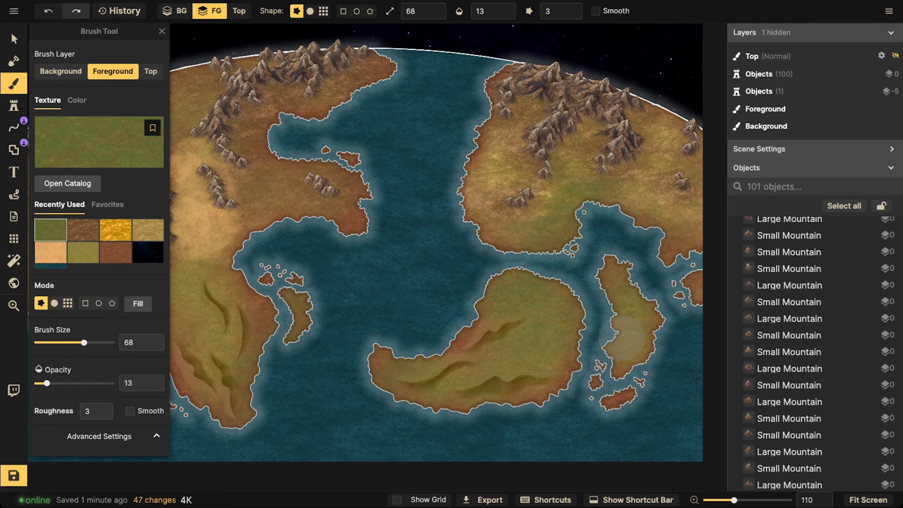
Step: Dab green along the southern shores of the northeastern continent and around the edges of the eastern islands
left_click(579, 345)
key("space")
left_click_drag(629, 320, 497, 357)
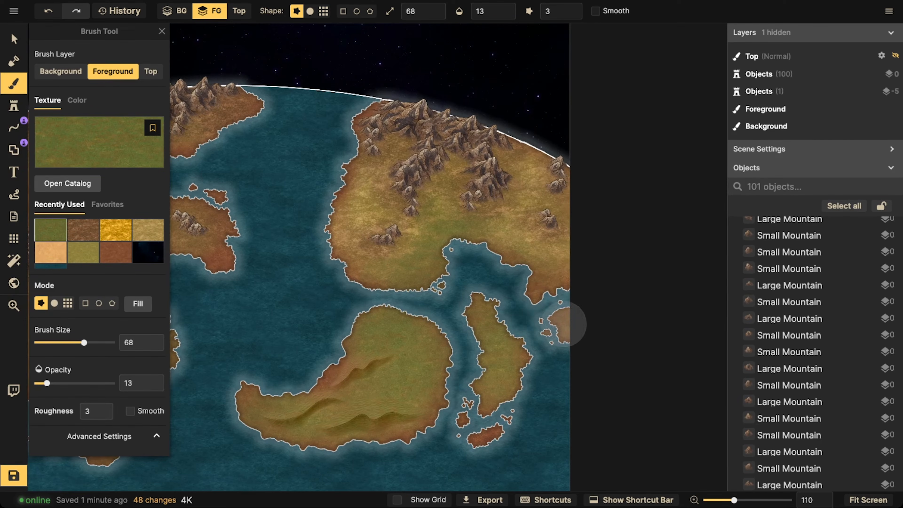
left_click(547, 281)
left_click(495, 264)
left_click(515, 273)
left_click(511, 309)
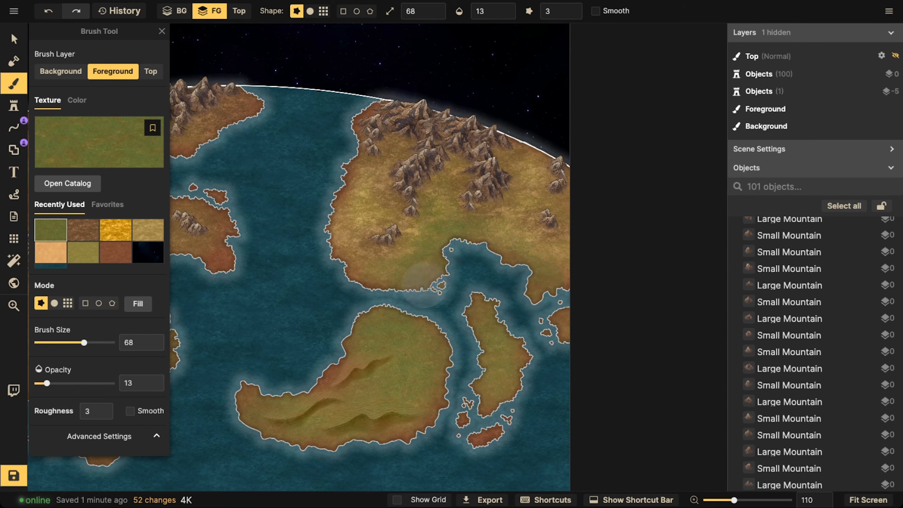
left_click(424, 285)
left_click(385, 295)
left_click(440, 263)
left_click(428, 307)
left_click(546, 311)
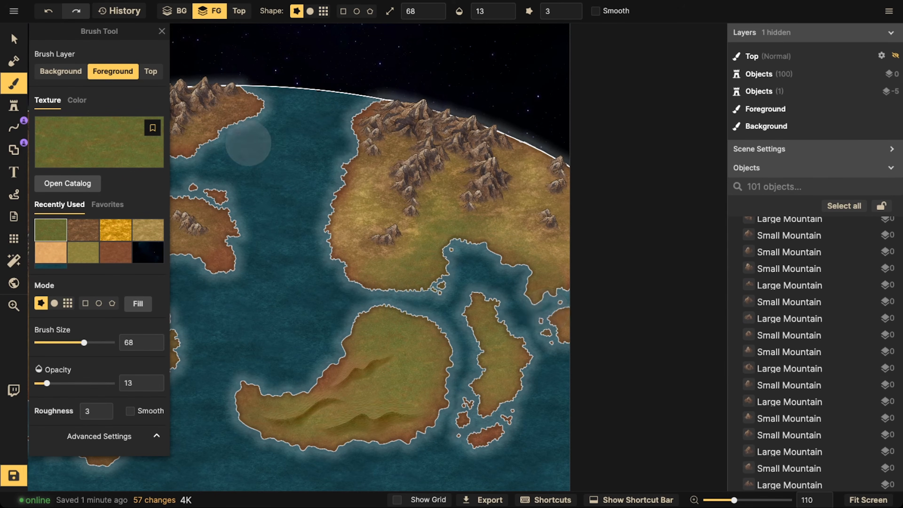
Step: Paint the green texture over the western continent's eastern peninsula, down to its southern coast
scroll(248, 158, "down", 2)
key("space")
left_click_drag(242, 188, 399, 186)
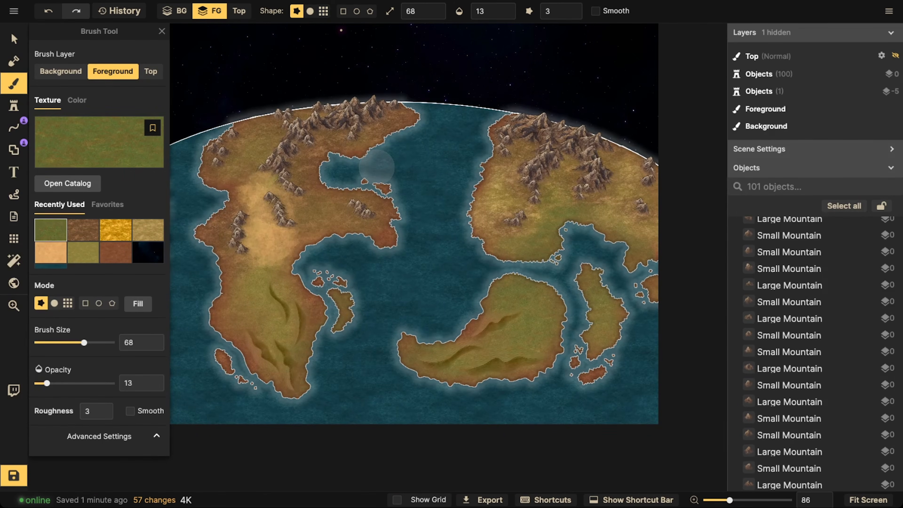
left_click(472, 237)
left_click(469, 219)
left_click(389, 224)
left_click(386, 234)
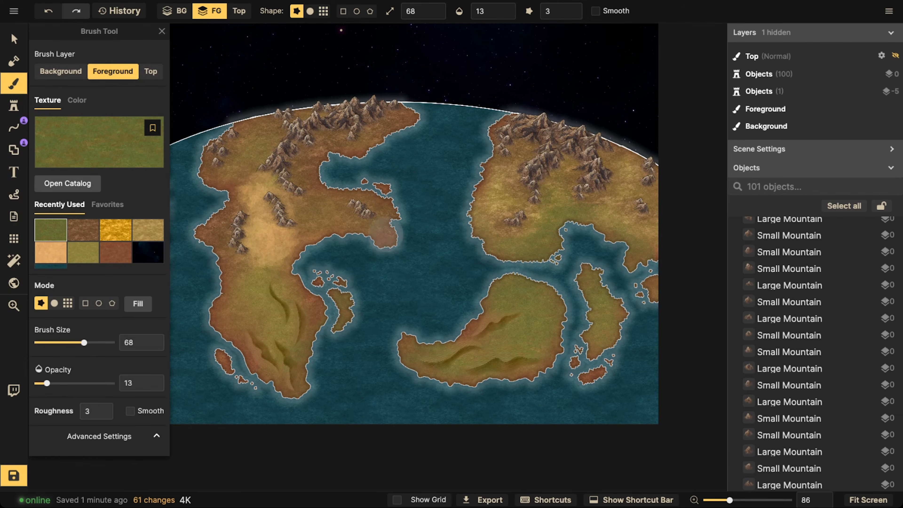
left_click(365, 228)
left_click(379, 236)
left_click(390, 229)
left_click(392, 236)
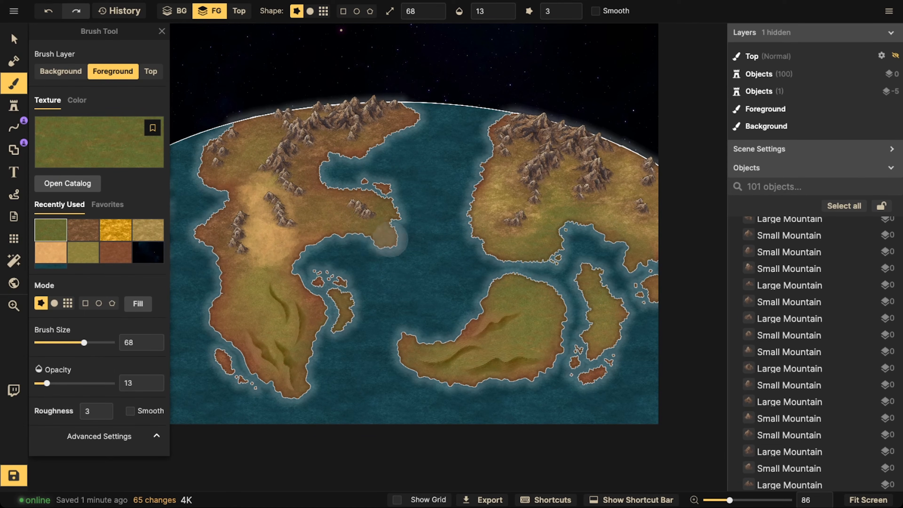
left_click(335, 238)
left_click(329, 242)
left_click(380, 245)
left_click(384, 231)
left_click(401, 262)
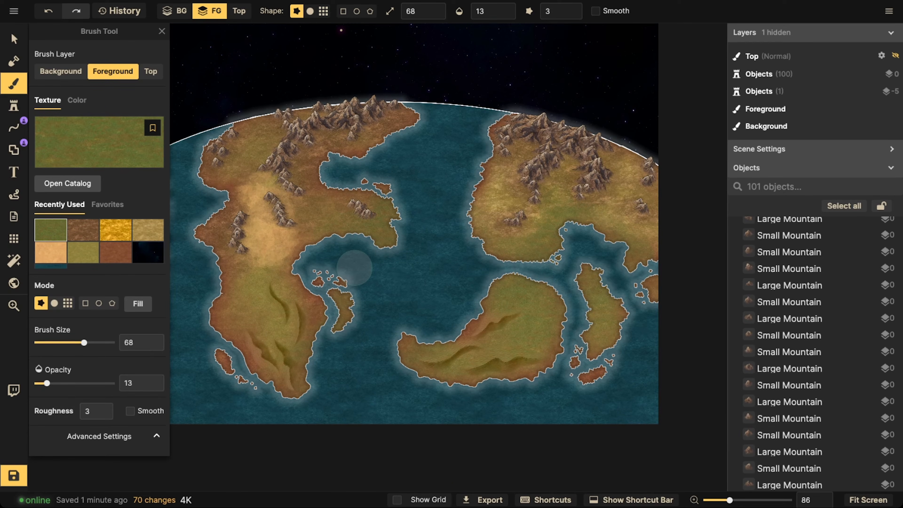
Step: Pick a light tan sand texture from the Fantasy Regional pack for the brush
left_click(82, 124)
scroll(327, 245, "down", 4)
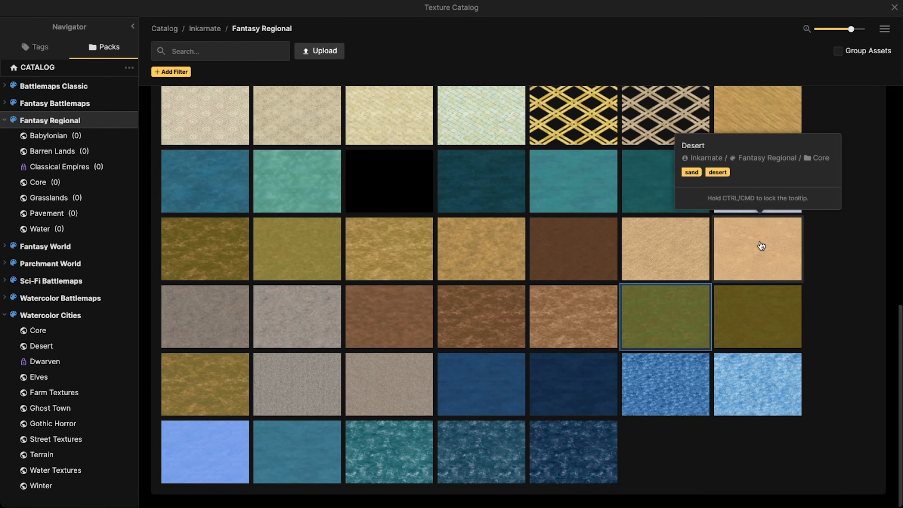
scroll(372, 269, "up", 8)
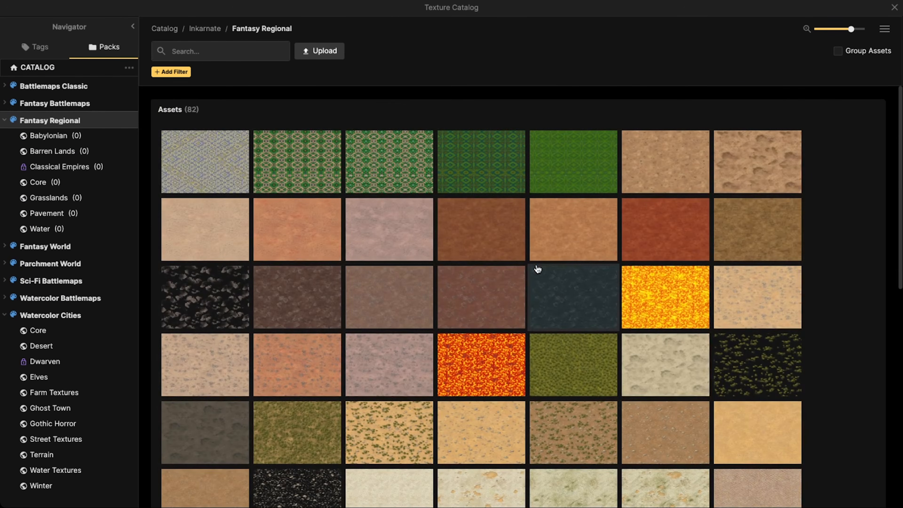
scroll(458, 281, "down", 2)
mouse_move(779, 341)
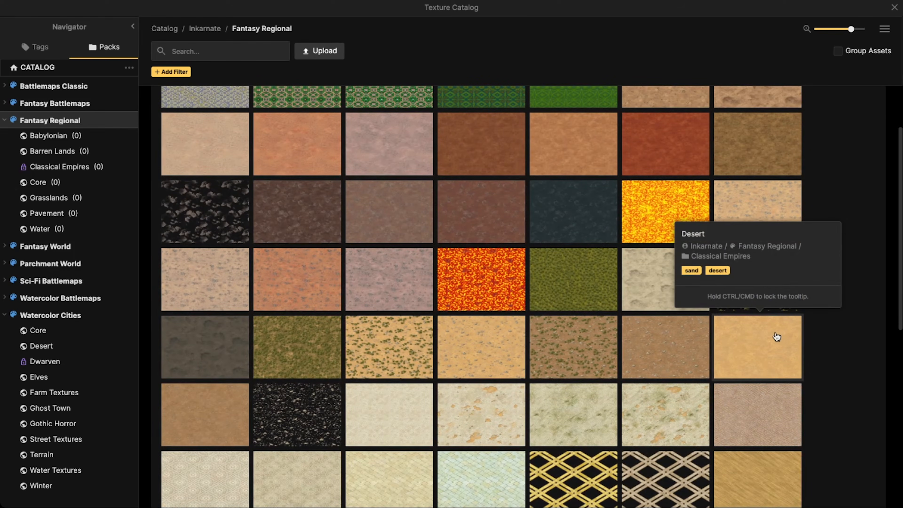
scroll(742, 337, "down", 4)
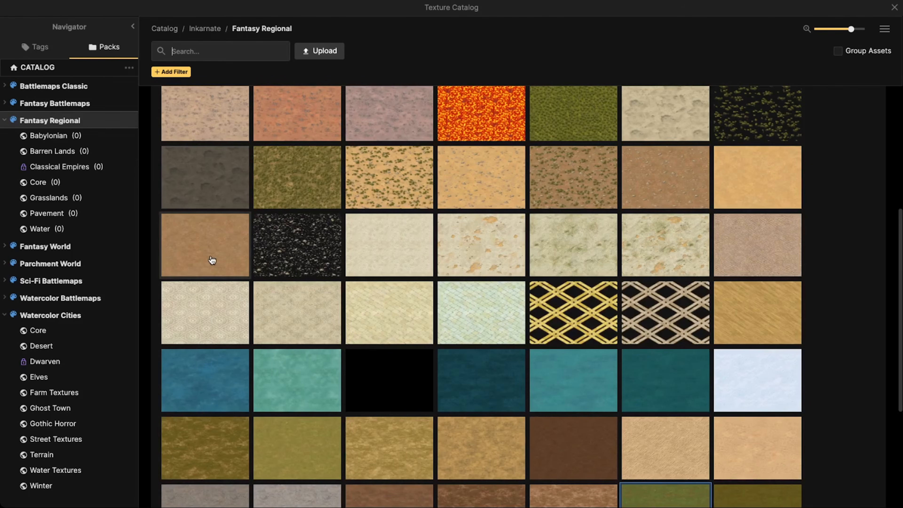
scroll(782, 357, "down", 2)
mouse_move(763, 366)
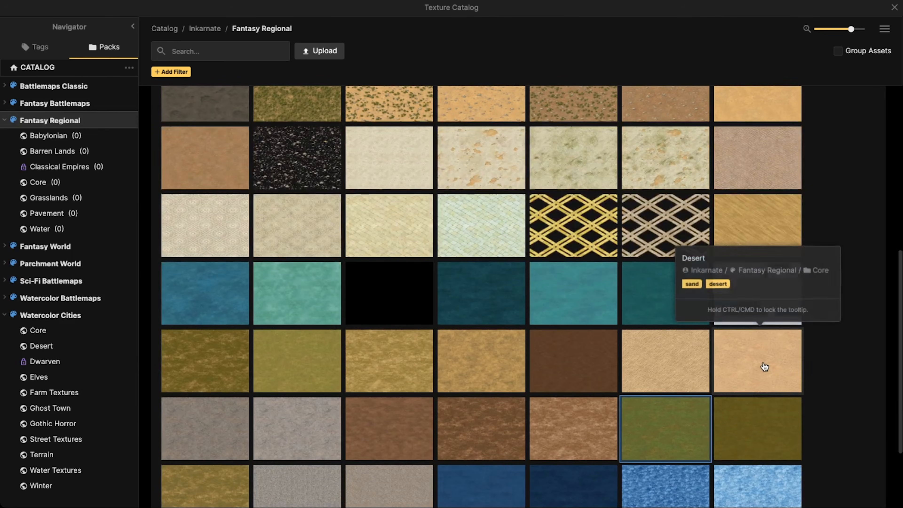
left_click(744, 361)
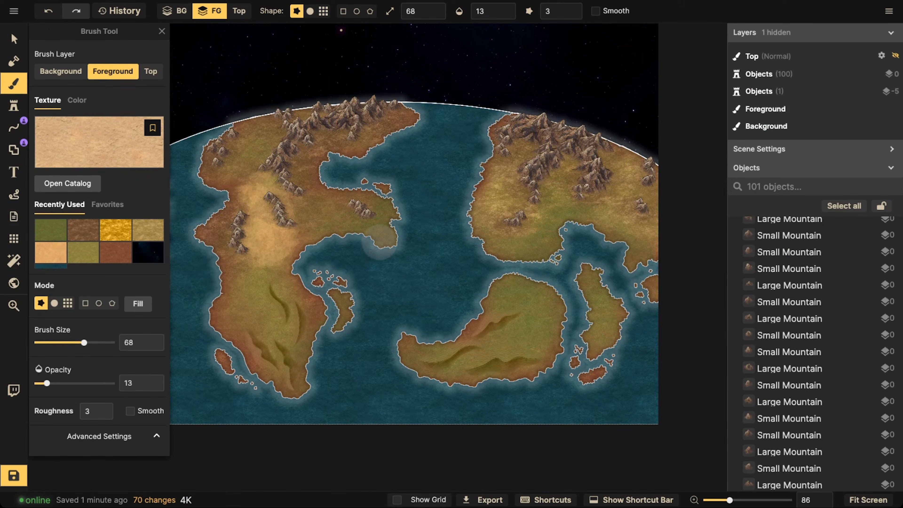
Step: Set the sand brush to size 28 and opacity 18
key("bracketleft")
key("bracketleft")
key("bracketleft")
scroll(384, 82, "up", 2)
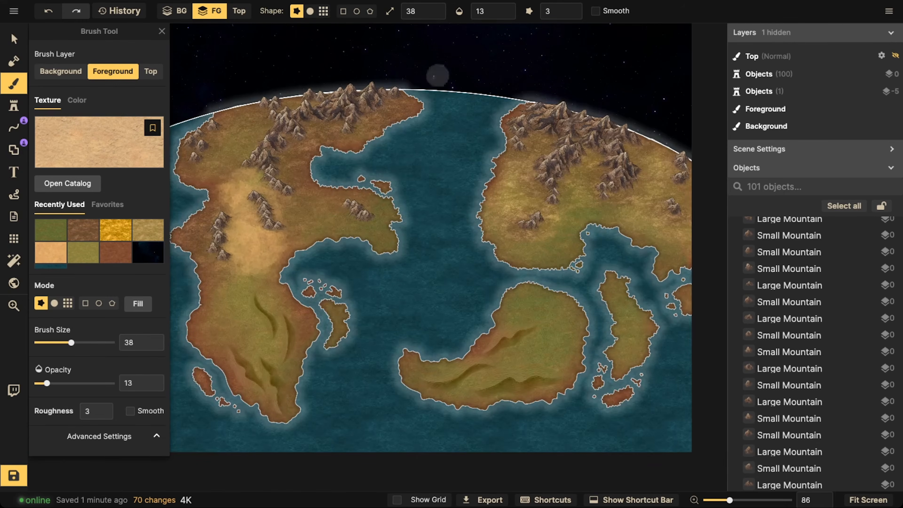
left_click(508, 7)
left_click(508, 8)
left_click(509, 8)
scroll(409, 209, "up", 4)
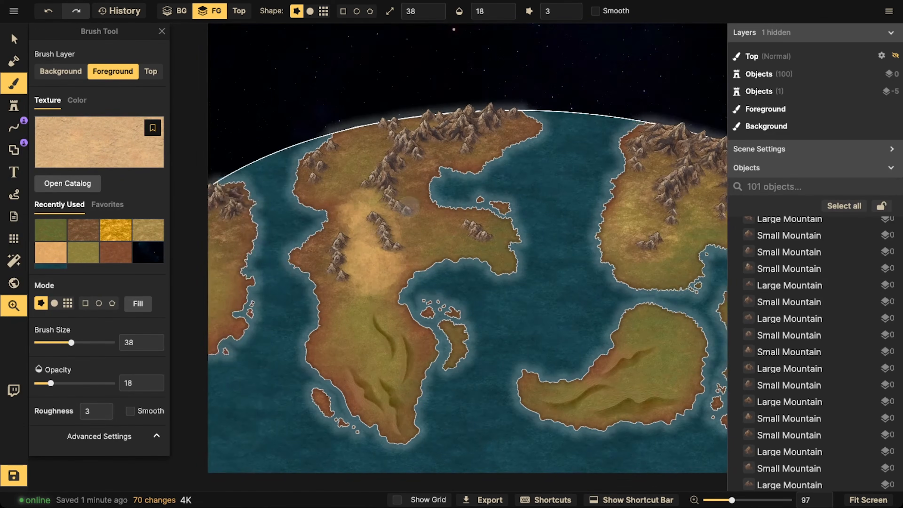
key("bracketleft")
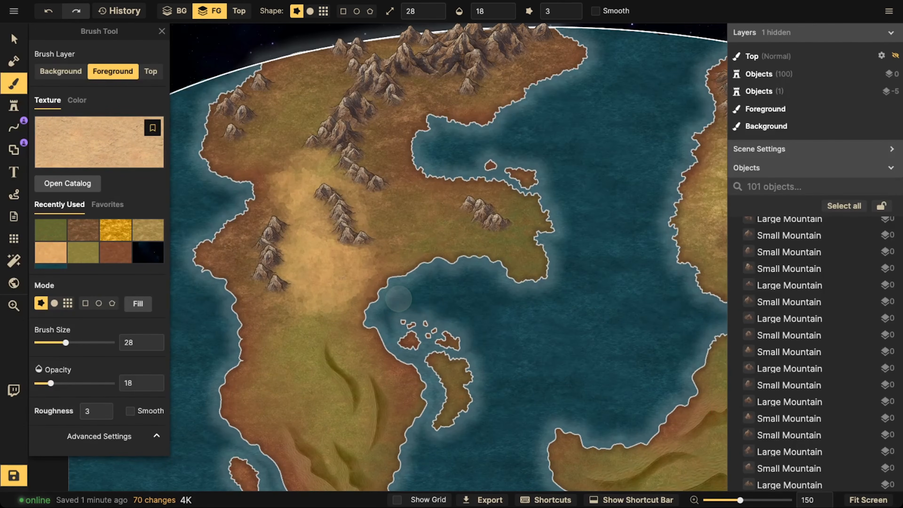
Step: Paint a sandy shore along the bay south of the western continent's peninsula, refining it with brush size 11
mouse_move(491, 255)
left_mouse_down()
mouse_move(519, 286)
mouse_move(536, 284)
mouse_move(474, 262)
mouse_move(421, 266)
mouse_move(403, 280)
mouse_move(439, 265)
mouse_move(458, 273)
mouse_move(424, 268)
mouse_move(382, 285)
mouse_move(367, 321)
mouse_move(407, 272)
mouse_move(397, 283)
mouse_move(371, 276)
mouse_move(352, 297)
mouse_move(426, 270)
mouse_move(372, 274)
mouse_move(346, 288)
mouse_move(353, 303)
mouse_move(429, 264)
mouse_move(466, 268)
mouse_move(478, 255)
mouse_move(490, 269)
mouse_move(409, 250)
left_mouse_up()
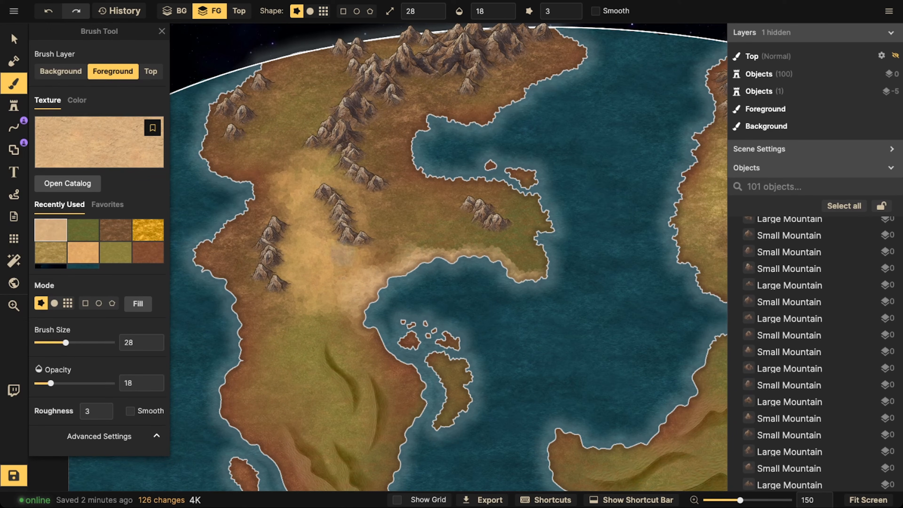
left_click_drag(66, 342, 52, 342)
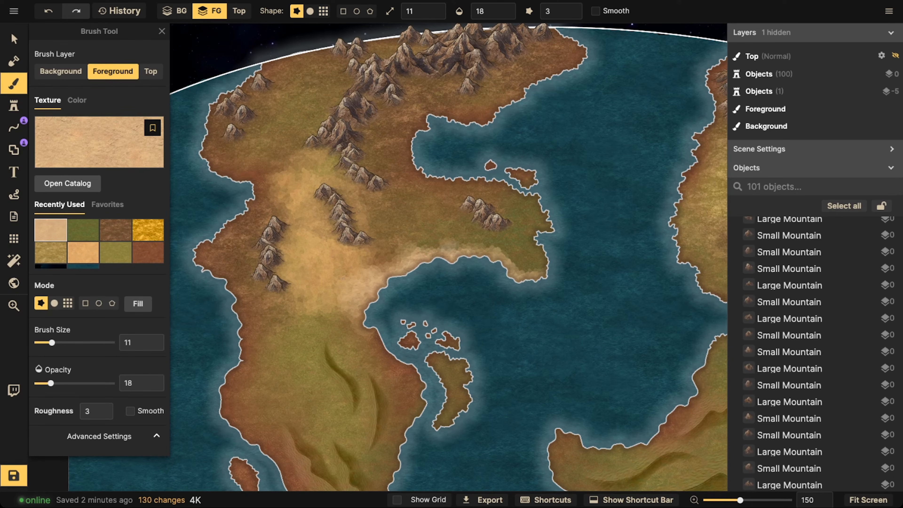
left_click_drag(432, 245, 444, 244)
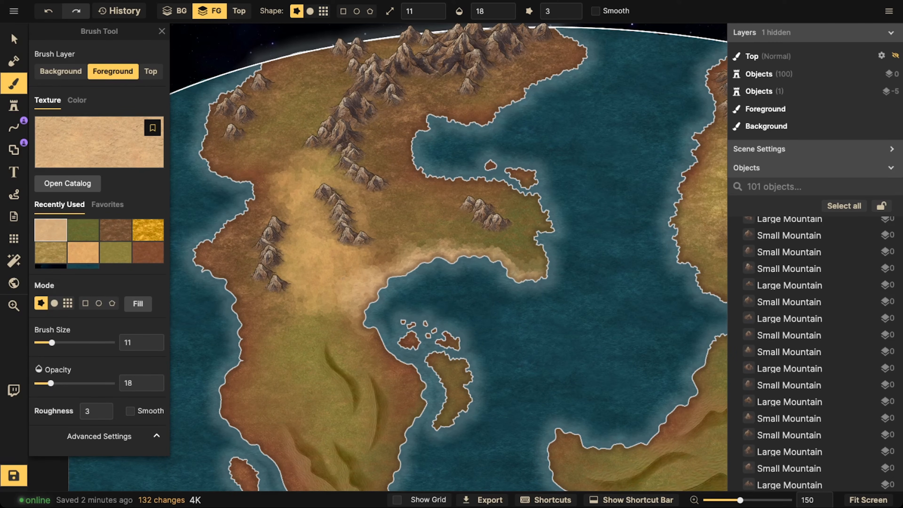
mouse_move(523, 265)
left_mouse_down()
mouse_move(537, 253)
mouse_move(512, 265)
mouse_move(490, 243)
left_mouse_up()
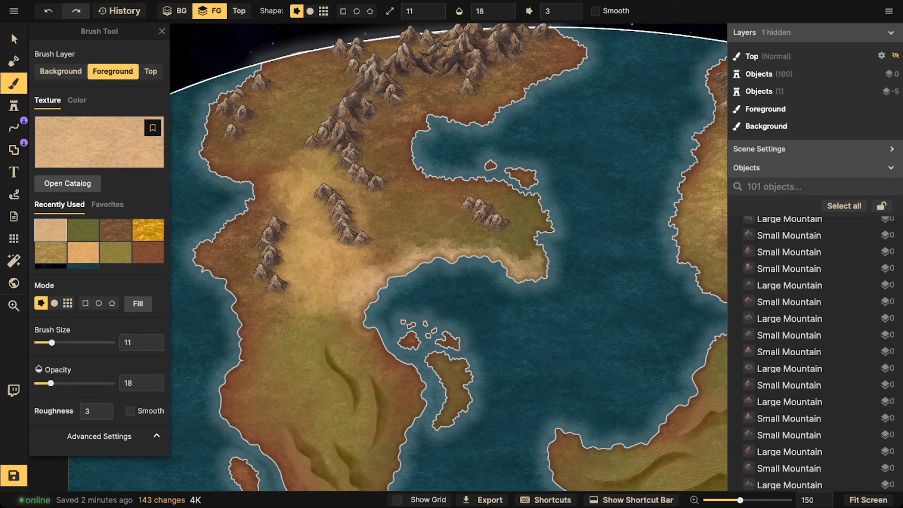
left_click(522, 250)
Step: Paint sand over the crescent island and the small islets just north of it
mouse_move(437, 362)
left_mouse_down()
mouse_move(460, 388)
mouse_move(453, 403)
left_mouse_up()
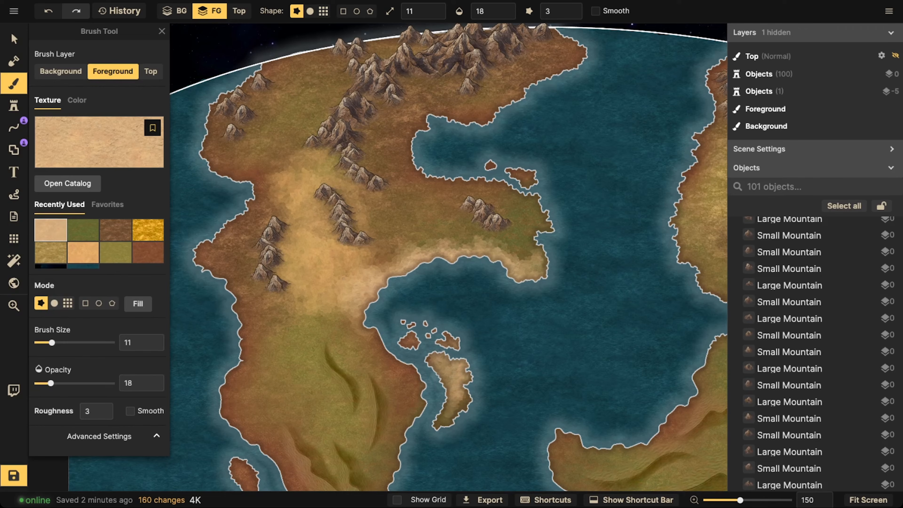
left_click(409, 344)
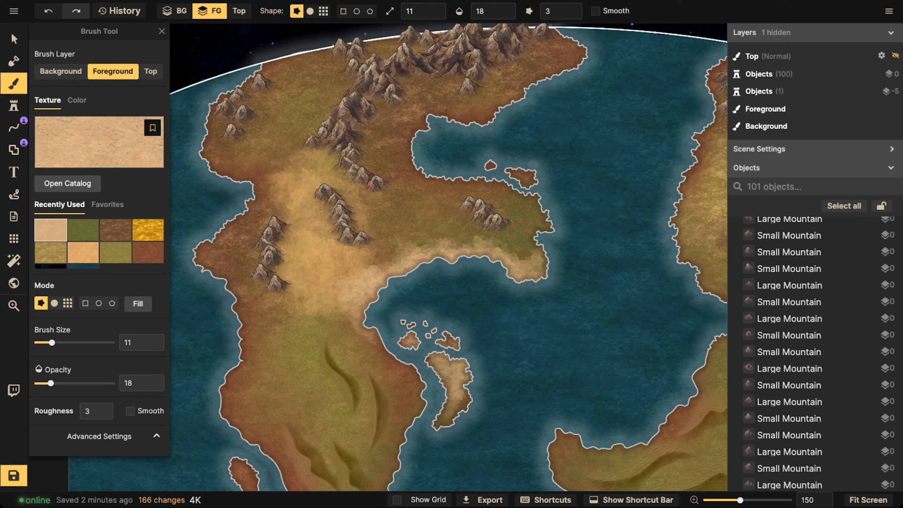
Step: Paint sand along the northwestern coast of the southeastern continent
key("space")
left_click_drag(512, 337, 462, 250)
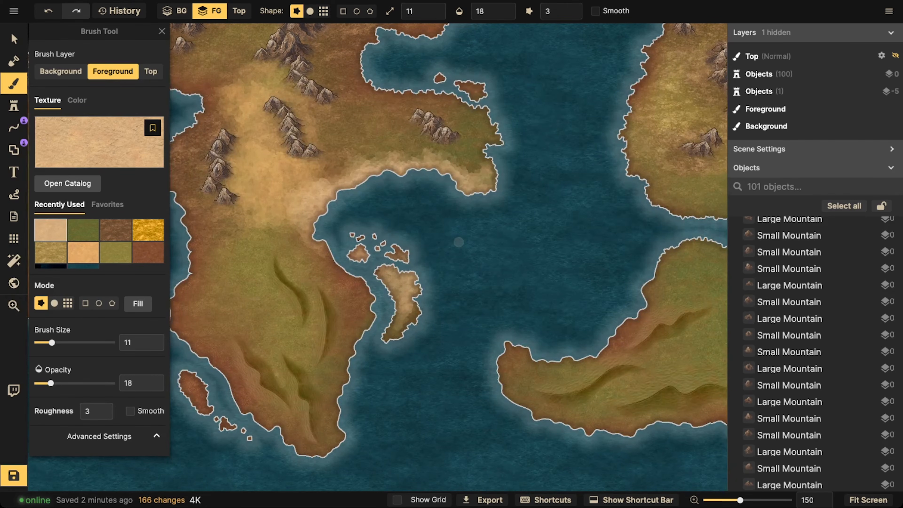
scroll(458, 242, "down", 5)
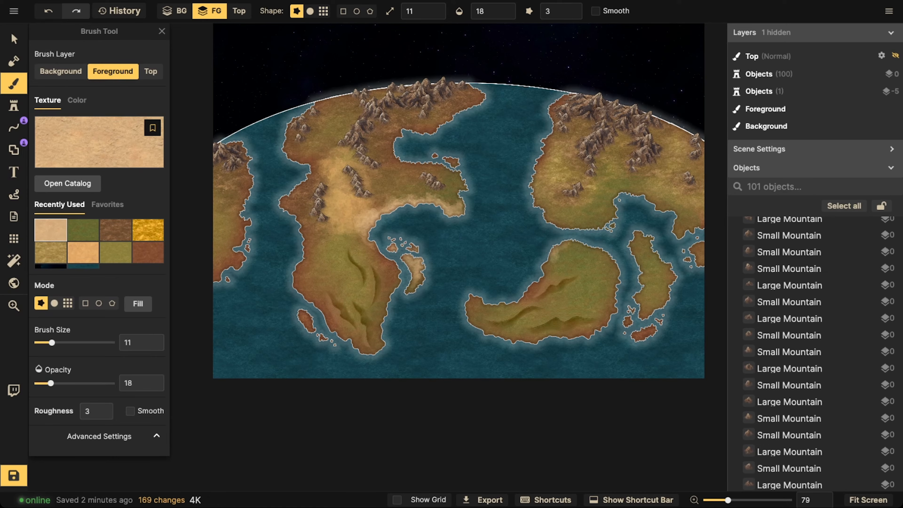
left_click(546, 268)
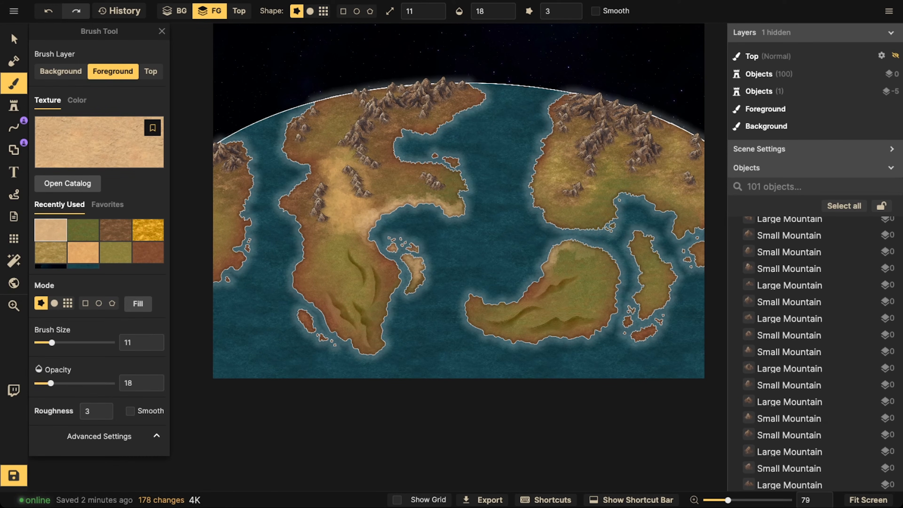
Step: Paint sand along the southeastern continent's western tip, the northeastern continent's southwestern shore and the far-western landmass's east coast
left_click_drag(553, 252, 570, 244)
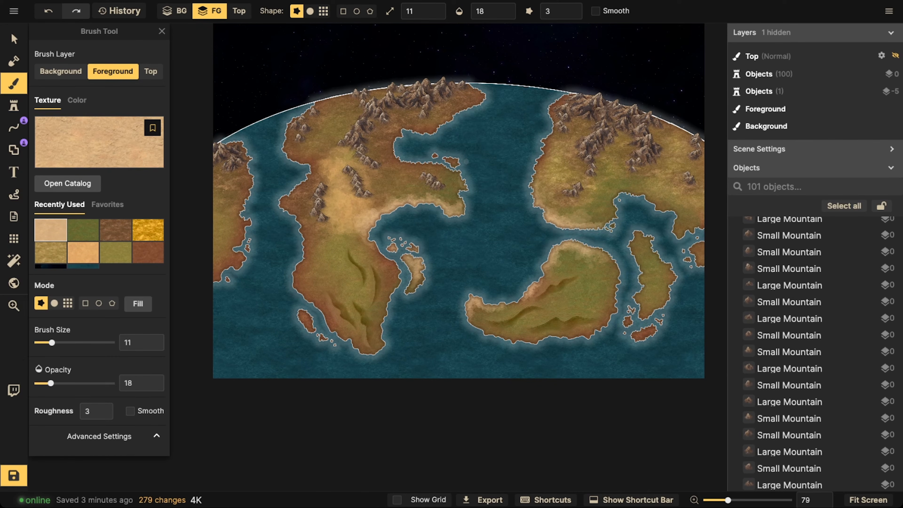
key("space")
left_click_drag(269, 187, 368, 197)
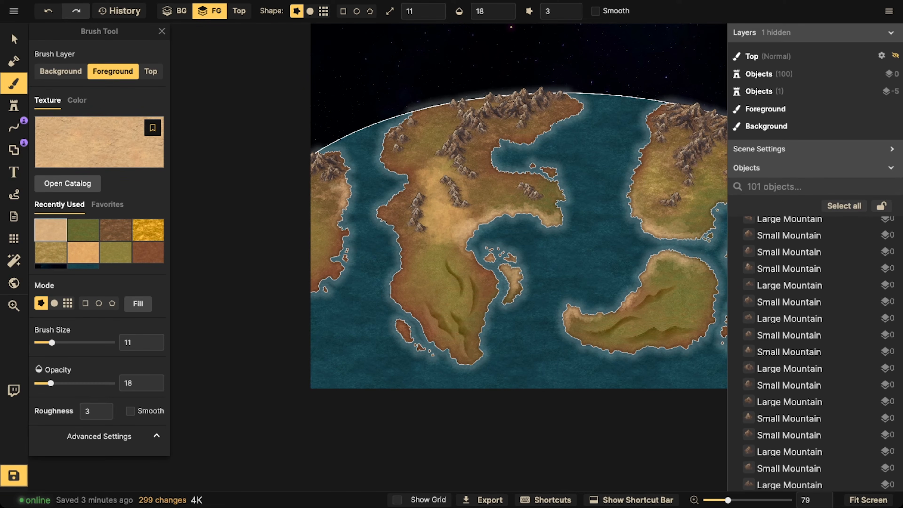
key("space")
left_click_drag(580, 284, 428, 298)
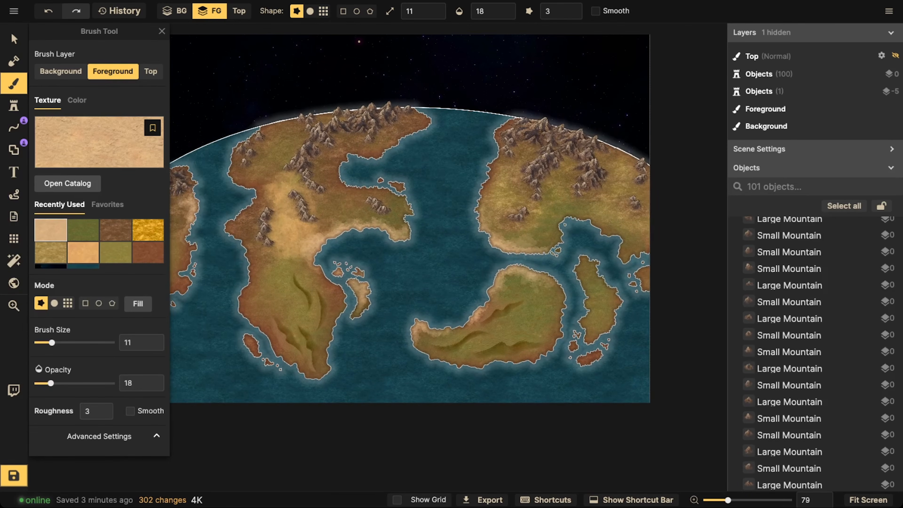
Step: Paint sand along the southwestern coast of the western continent, beside the southern dunes
key("space")
left_click_drag(346, 245, 405, 221)
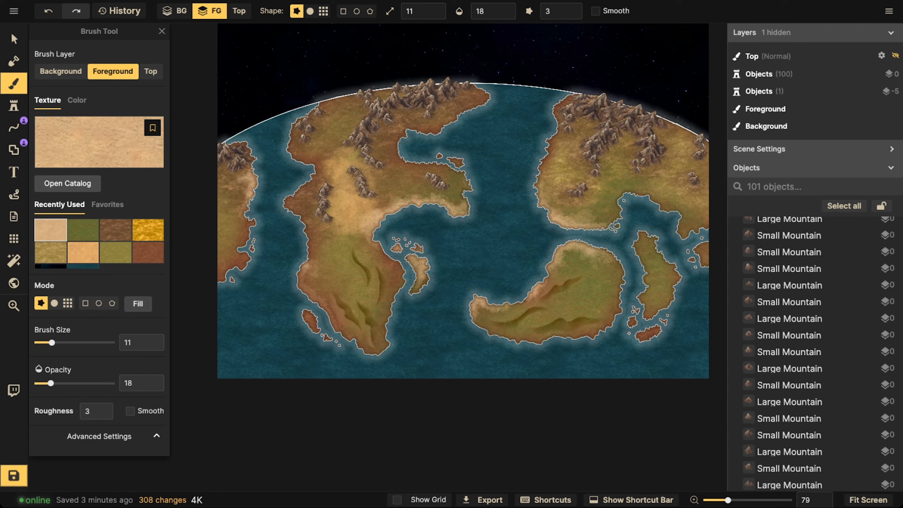
left_click(300, 273)
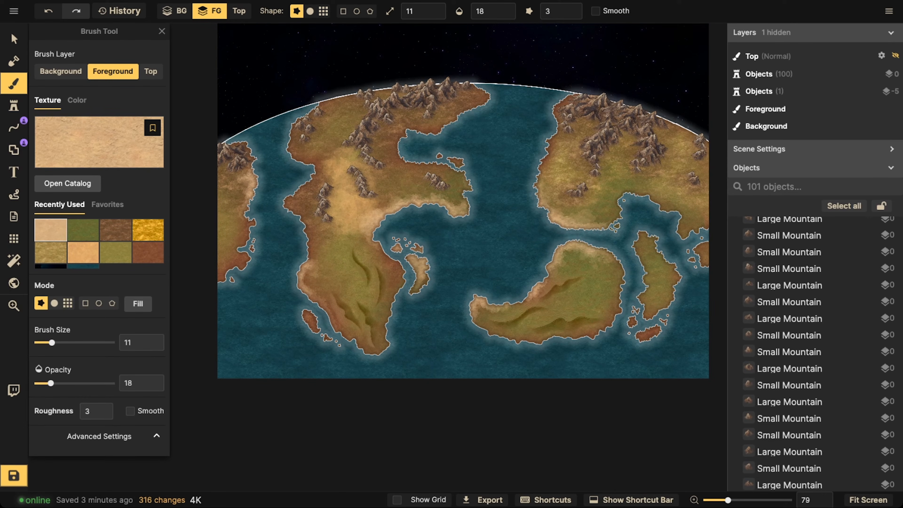
left_click(304, 275)
left_click(306, 278)
left_click(309, 281)
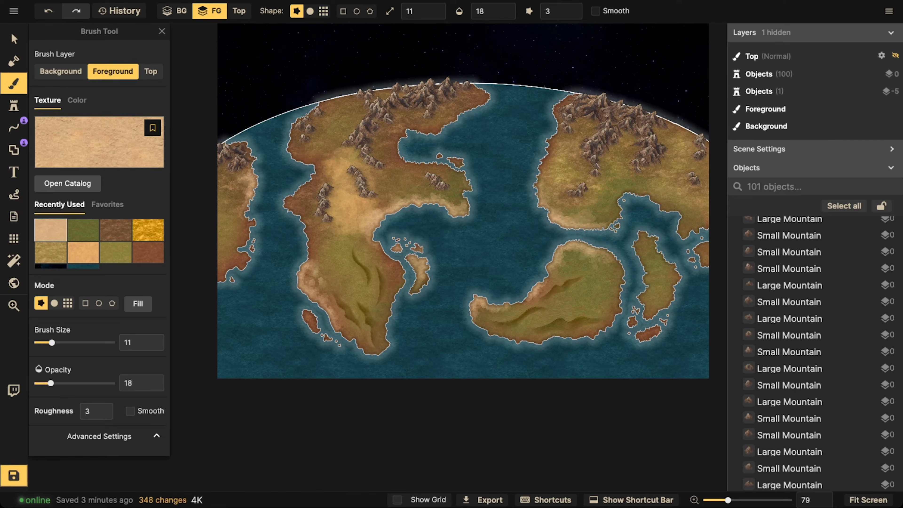
Step: Dab sand patches over the grass of the western continent's peninsula and the northern part of the southeastern continent
key("space")
left_click_drag(463, 214, 400, 215)
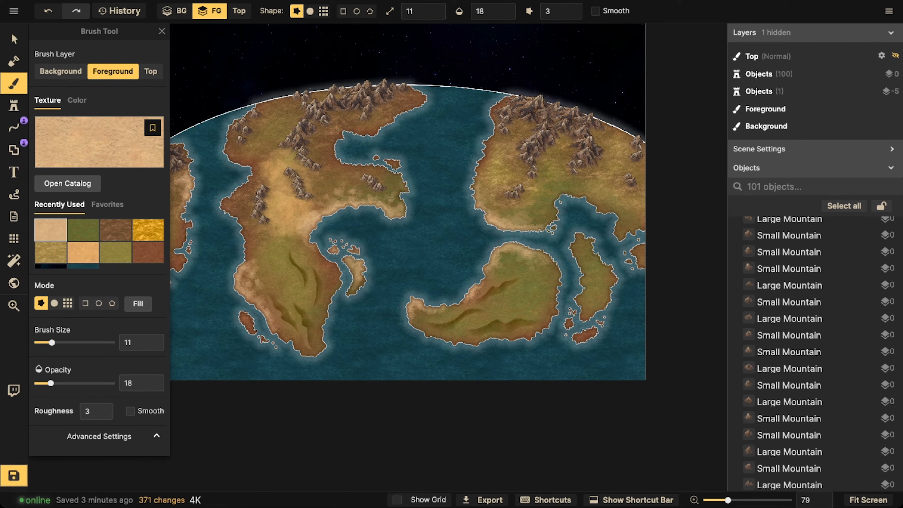
key("space")
left_click_drag(463, 262, 589, 247)
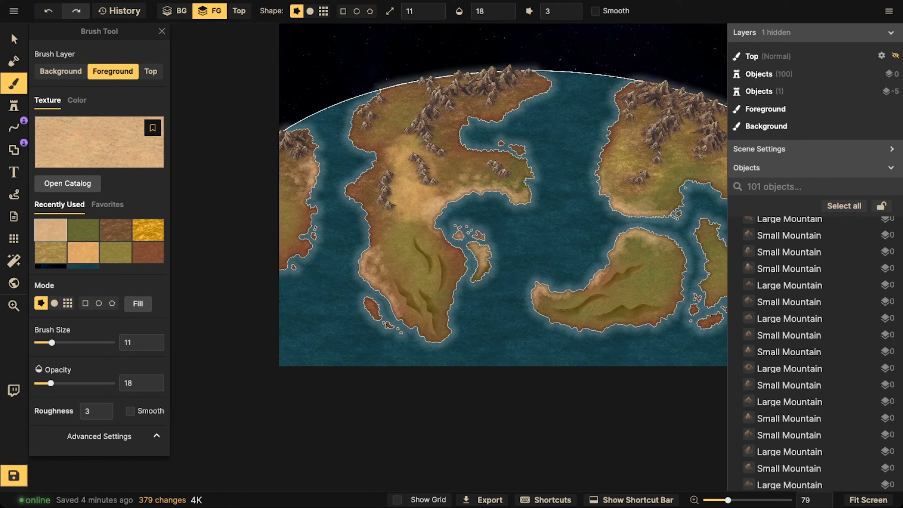
key("space")
left_click_drag(589, 230, 385, 254)
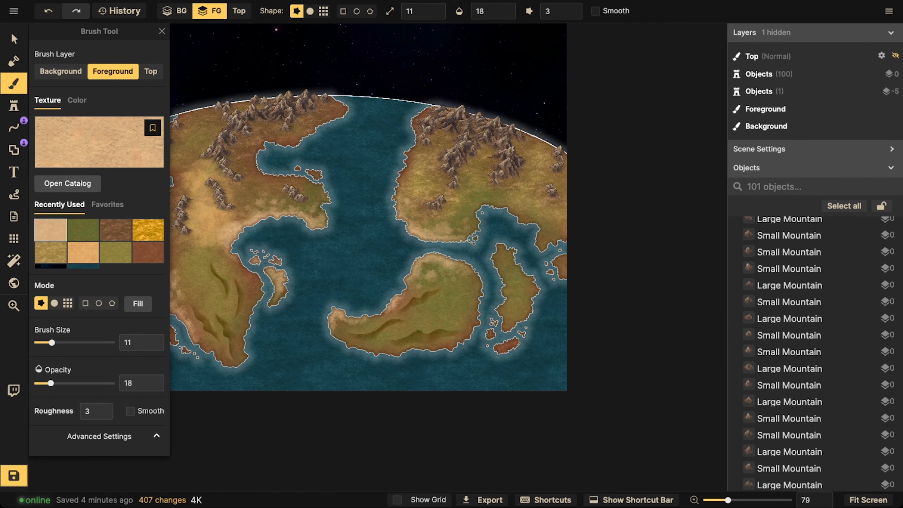
scroll(366, 230, "down", 4)
left_click_drag(366, 230, 454, 228)
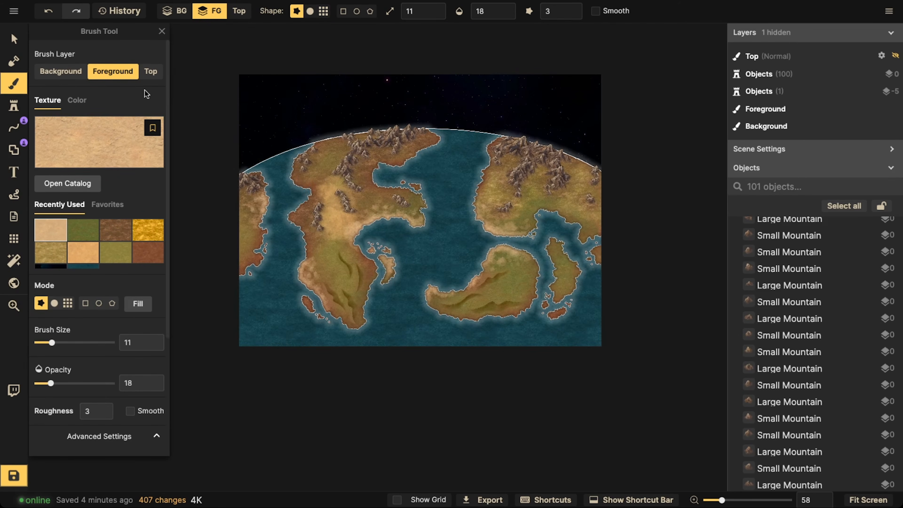
Step: Switch from the brush to the selection tool, save the map and check the painted terrain
left_click(13, 39)
left_click(7, 467)
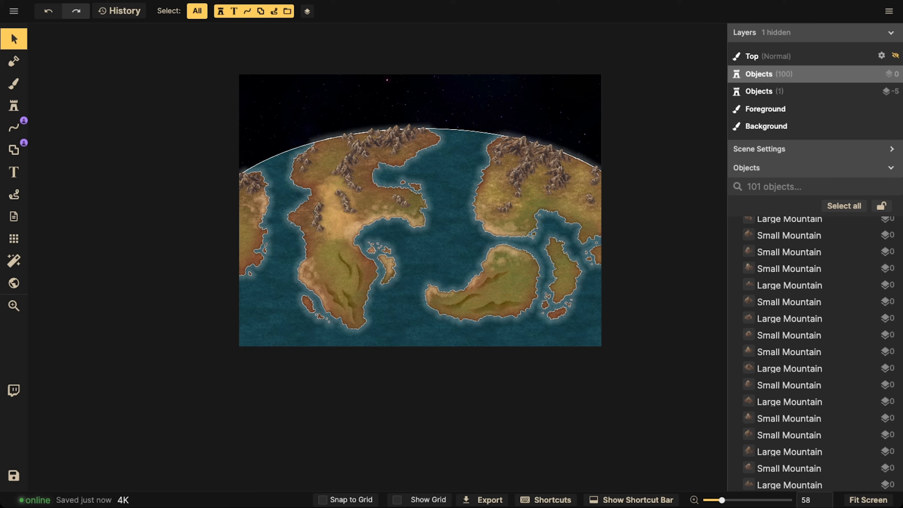
scroll(316, 232, "up", 3)
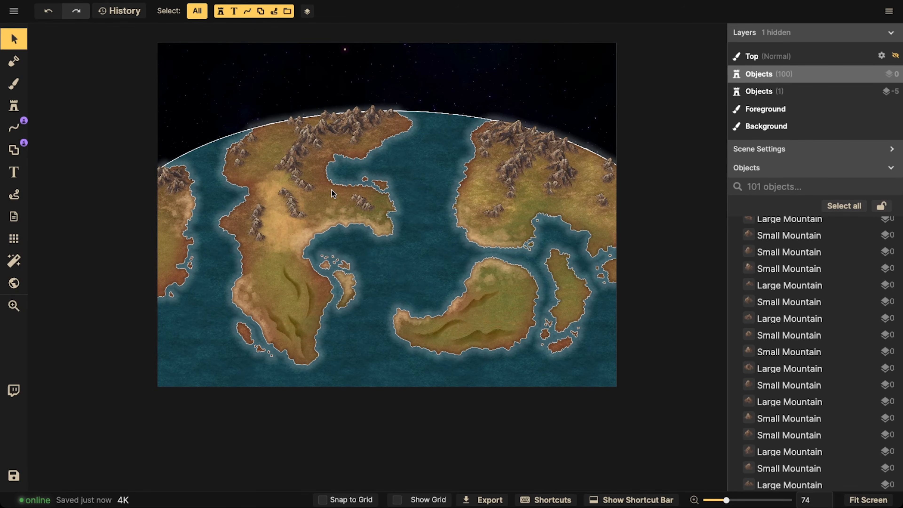
scroll(301, 232, "up", 5)
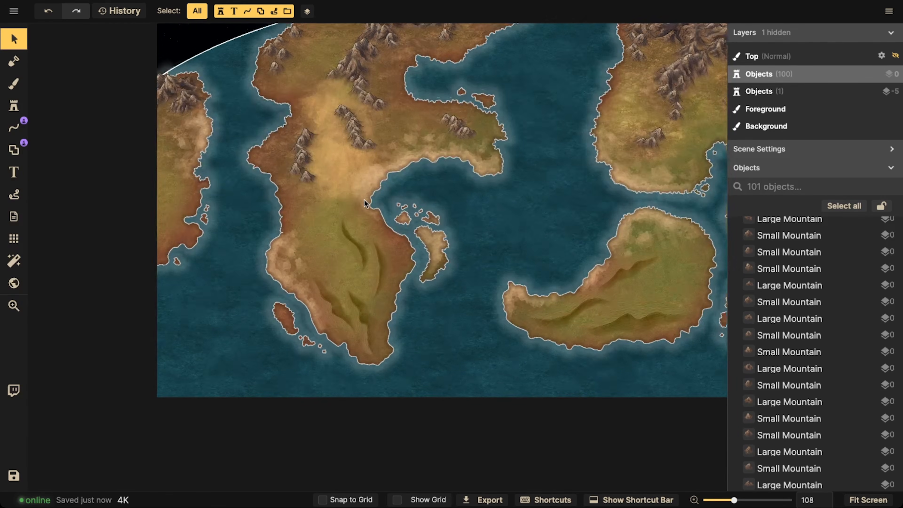
scroll(364, 202, "down", 3)
scroll(354, 150, "up", 3)
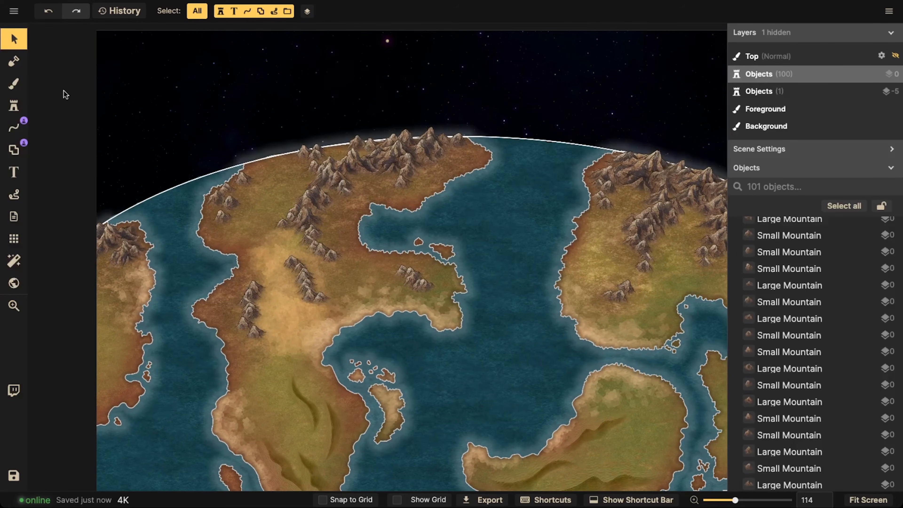
Step: Clear the "hill" search in the stamp catalog and pick the tall red-banded tower from the Fantasy Regional stamps
left_click(13, 106)
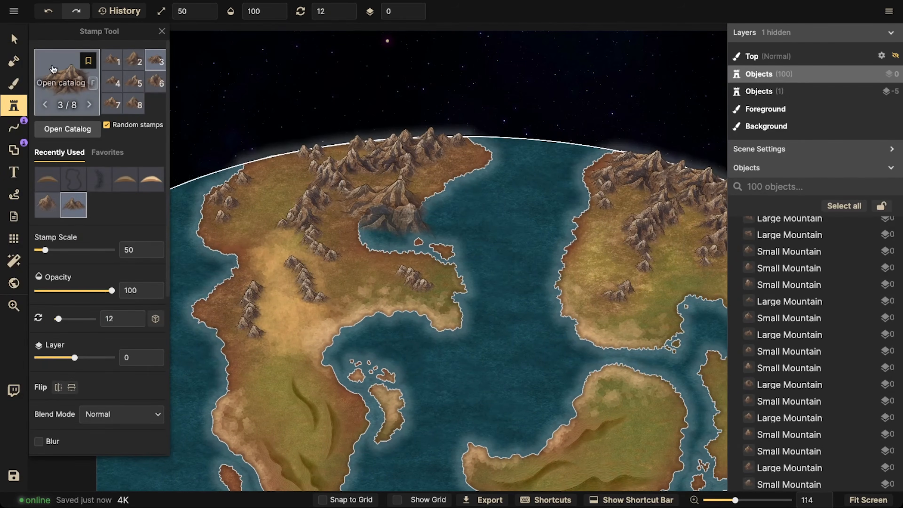
left_click(67, 127)
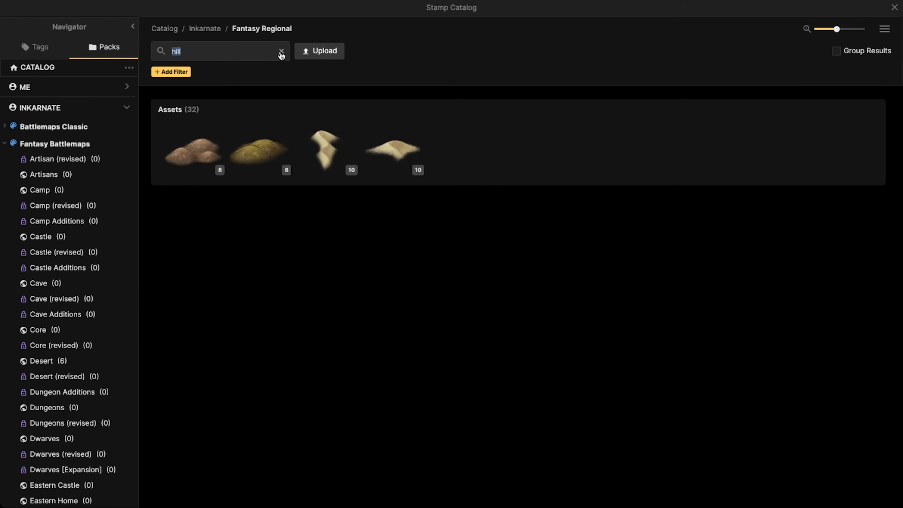
left_click(281, 52)
scroll(303, 278, "down", 2)
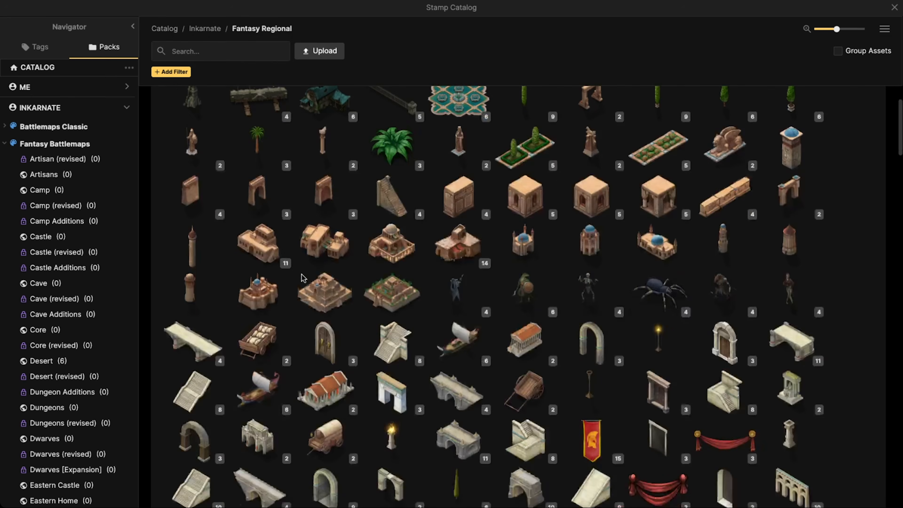
scroll(303, 278, "down", 5)
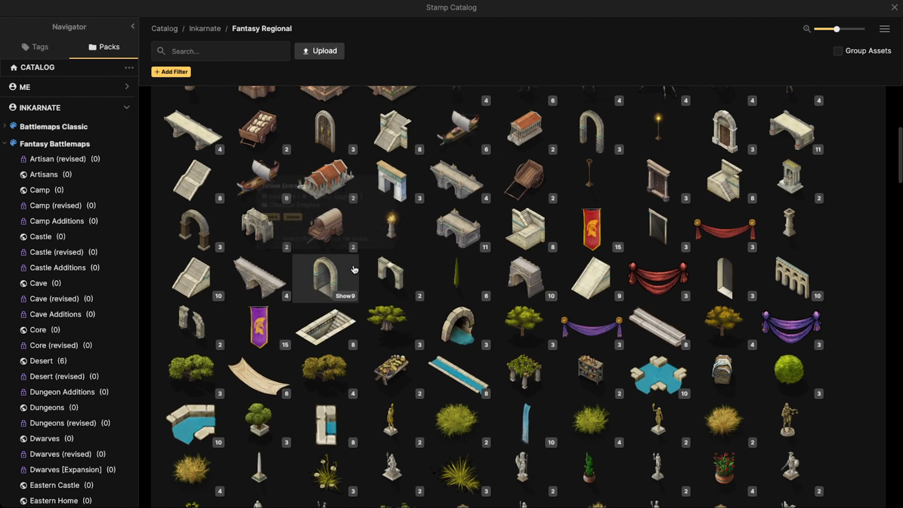
scroll(354, 269, "down", 7)
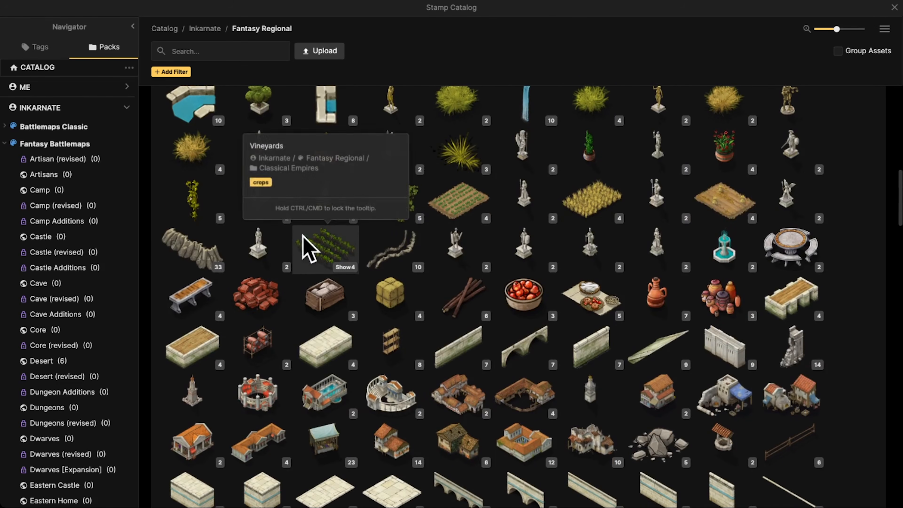
scroll(306, 249, "down", 12)
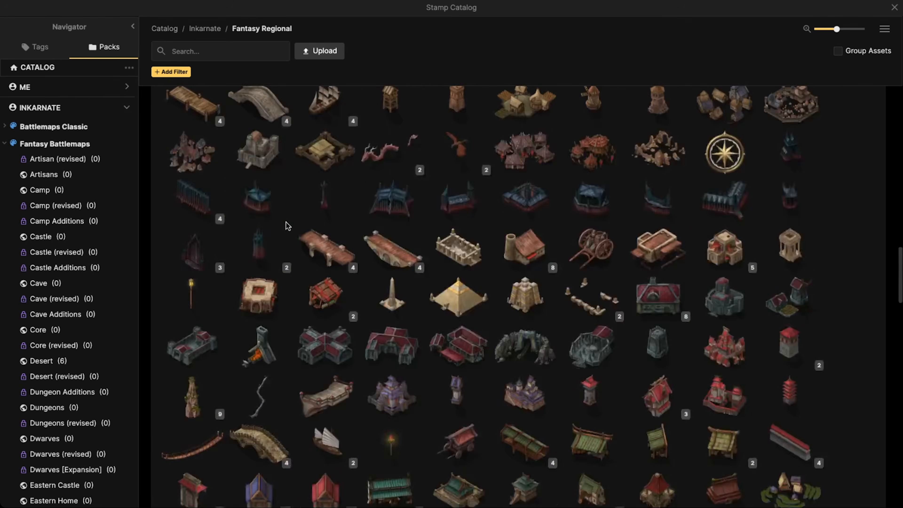
scroll(288, 226, "down", 15)
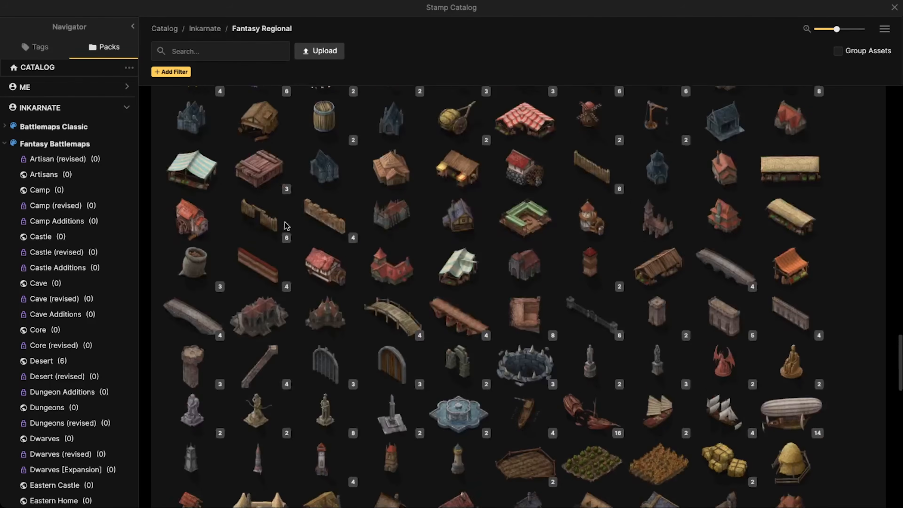
scroll(287, 225, "down", 8)
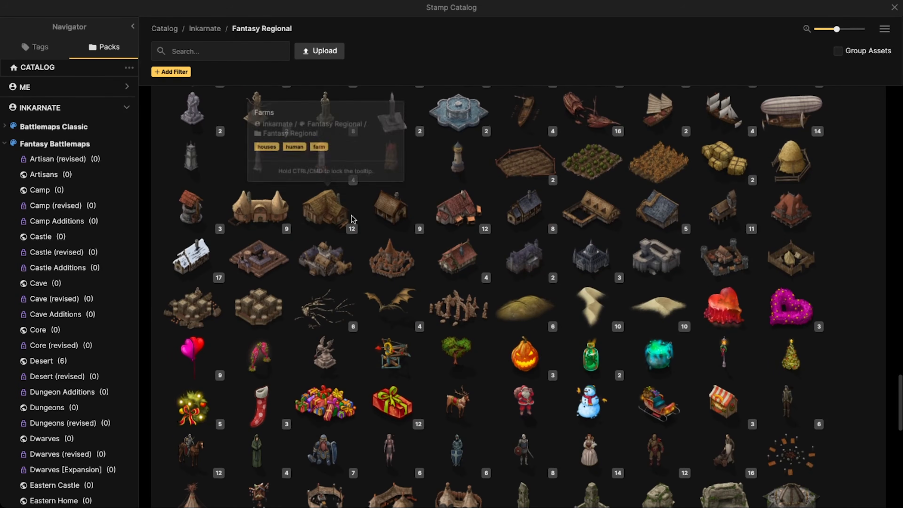
scroll(351, 215, "down", 1)
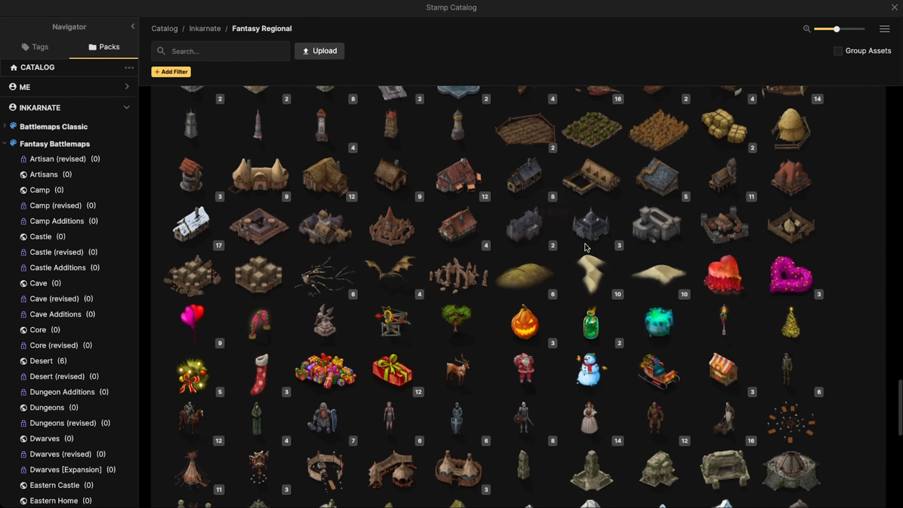
scroll(586, 247, "up", 3)
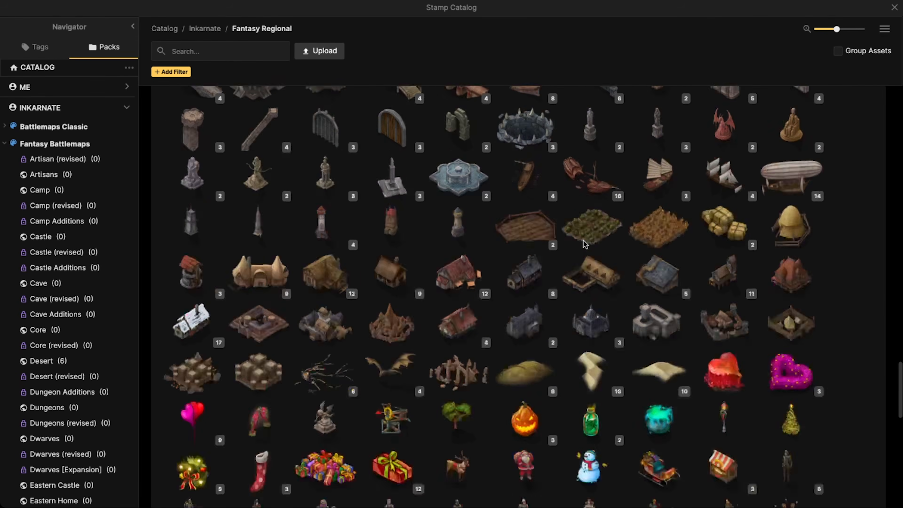
scroll(584, 240, "down", 5)
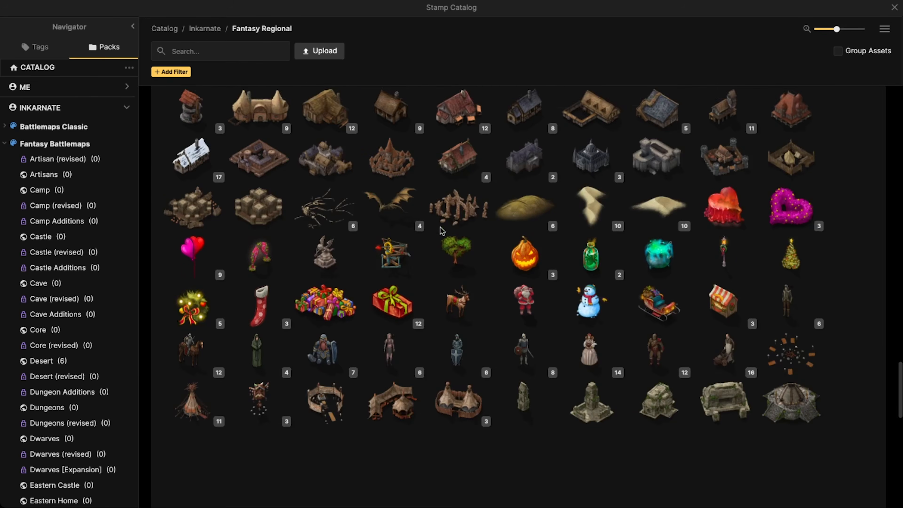
scroll(441, 230, "up", 10)
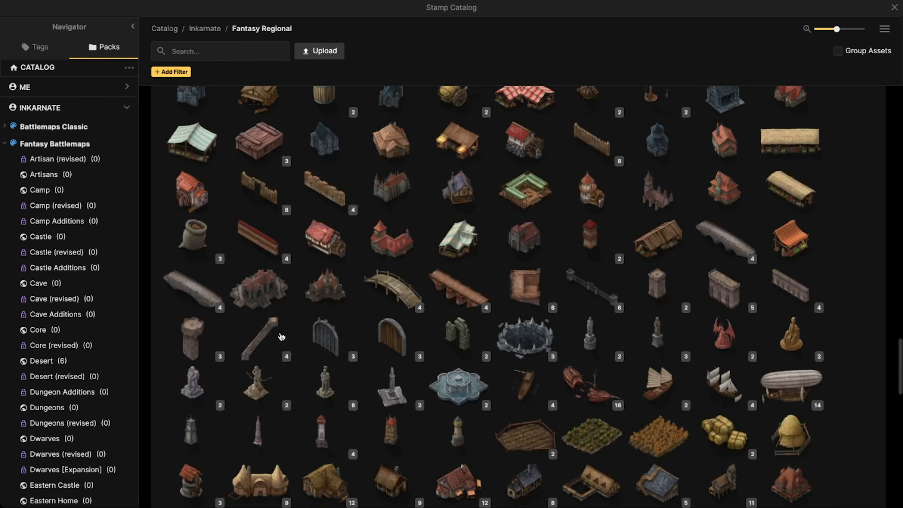
left_click(258, 432)
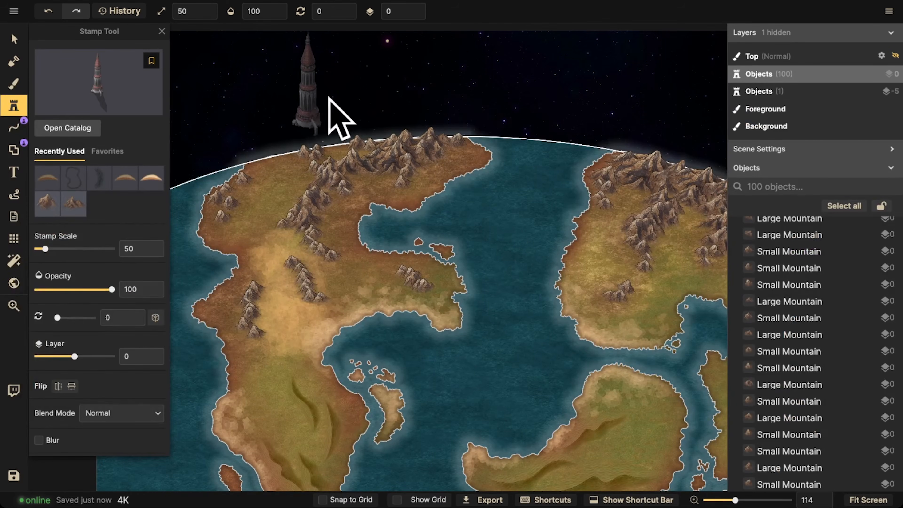
Step: Place the tower stamp in the sky above the western continent's northern edge and reduce its scale to 30
left_click_drag(301, 120, 382, 182)
left_click(335, 167)
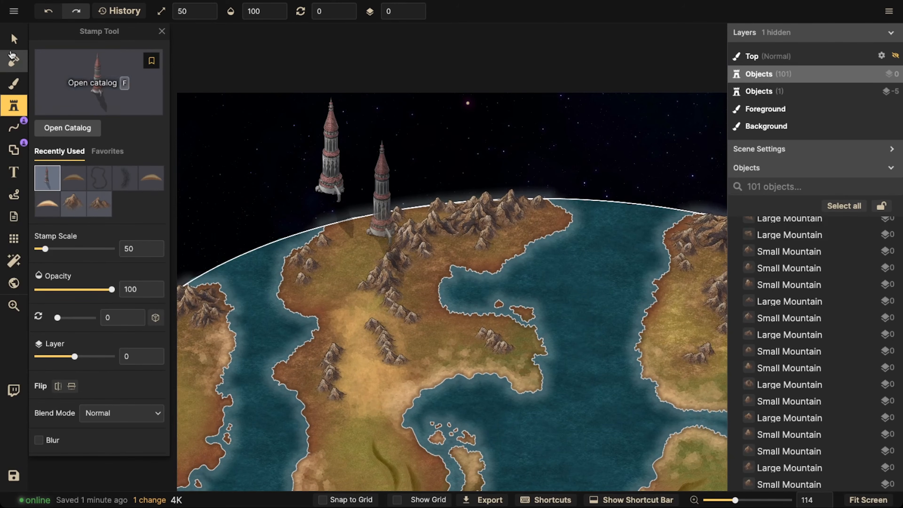
left_click(14, 38)
left_click(322, 242)
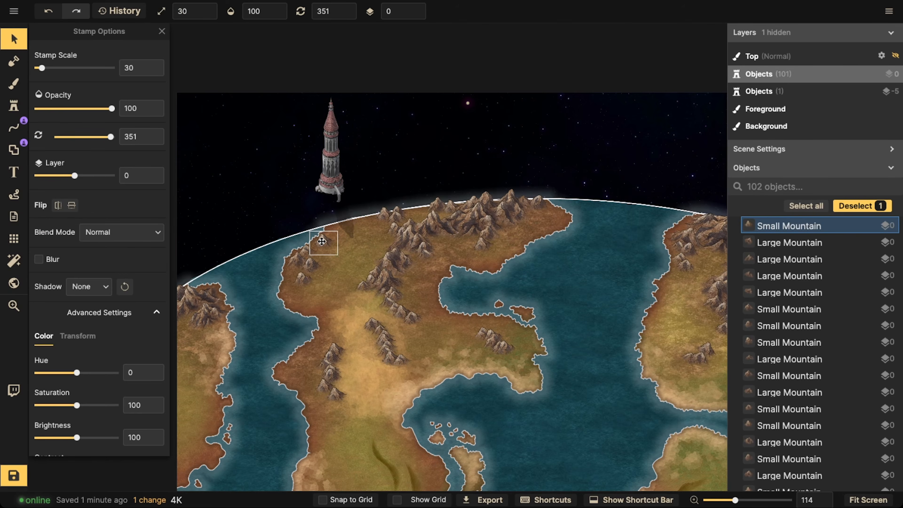
left_click(328, 148)
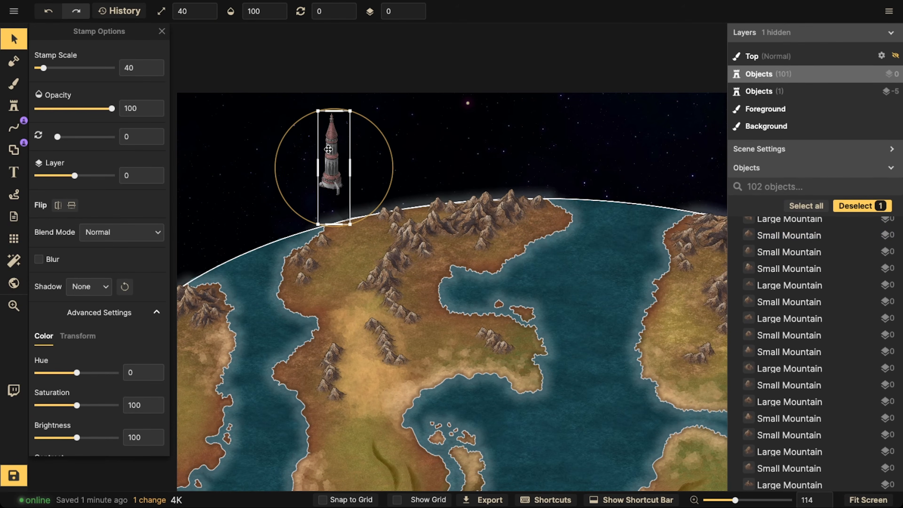
key("bracketleft")
scroll(332, 174, "up", 5)
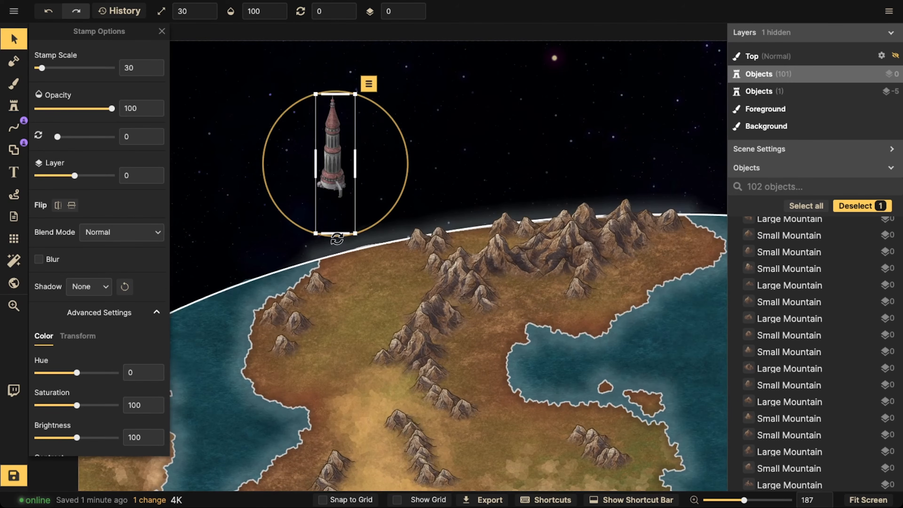
Step: Rotate the tower to 349.5, move it onto the western continent's northern mountain range and raise it to layer 1
left_click_drag(337, 239, 349, 238)
left_click_drag(337, 153, 557, 177)
left_click(418, 8)
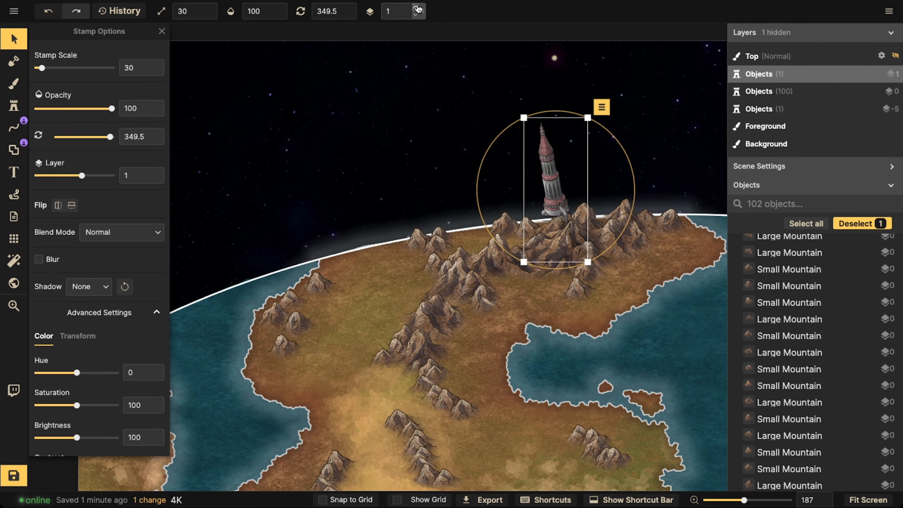
Step: Adjust the tower's rotation to 356 so it stands nearly upright on the mountains
left_click_drag(553, 253, 548, 281)
scroll(541, 166, "down", 3)
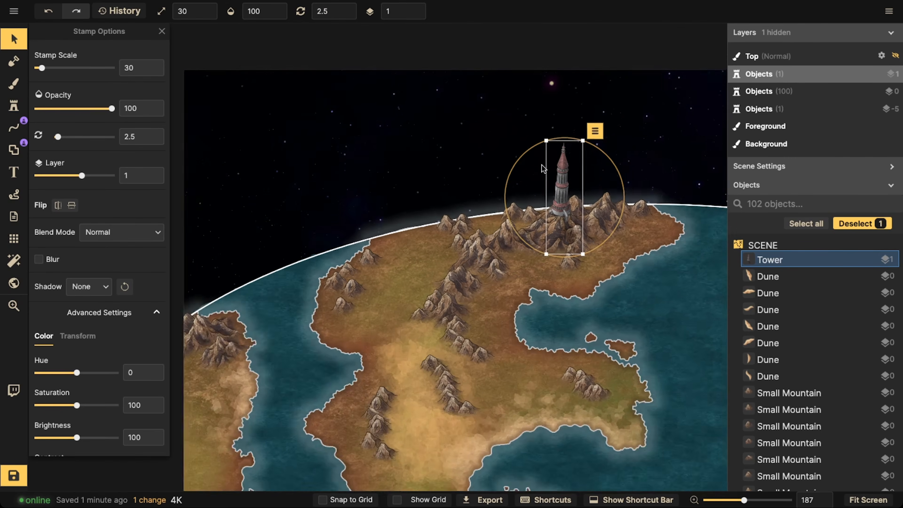
scroll(542, 166, "down", 5)
left_click_drag(543, 140, 370, 65)
left_click_drag(395, 160, 399, 159)
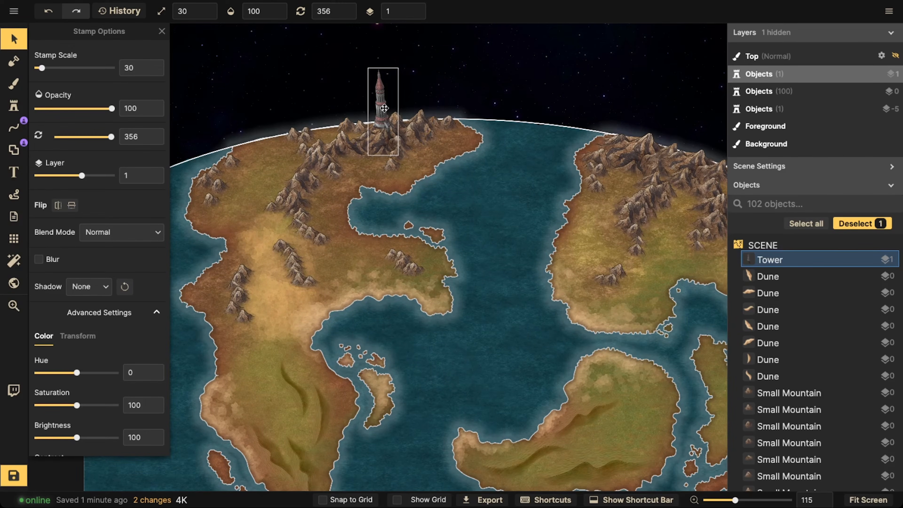
scroll(319, 99, "down", 3)
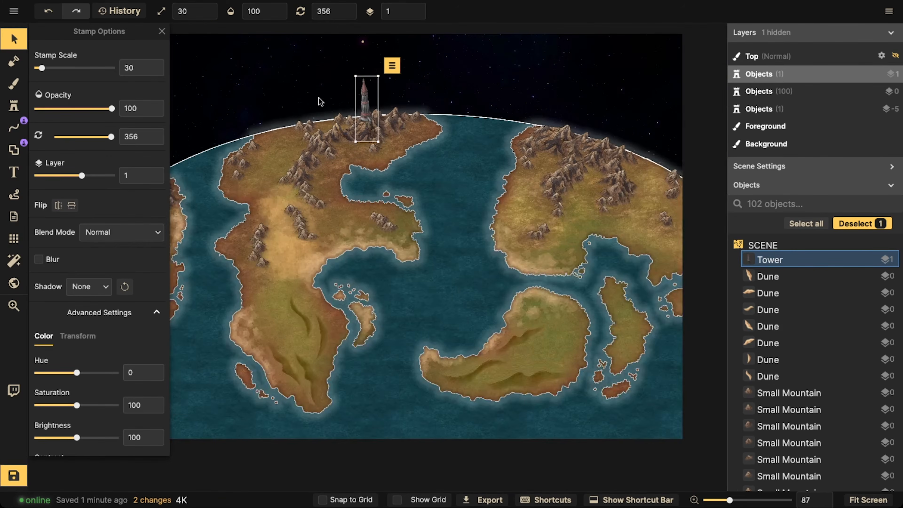
Step: Nudge the tower slightly on the western continent's northern mountain range and deselect it
left_click(314, 96)
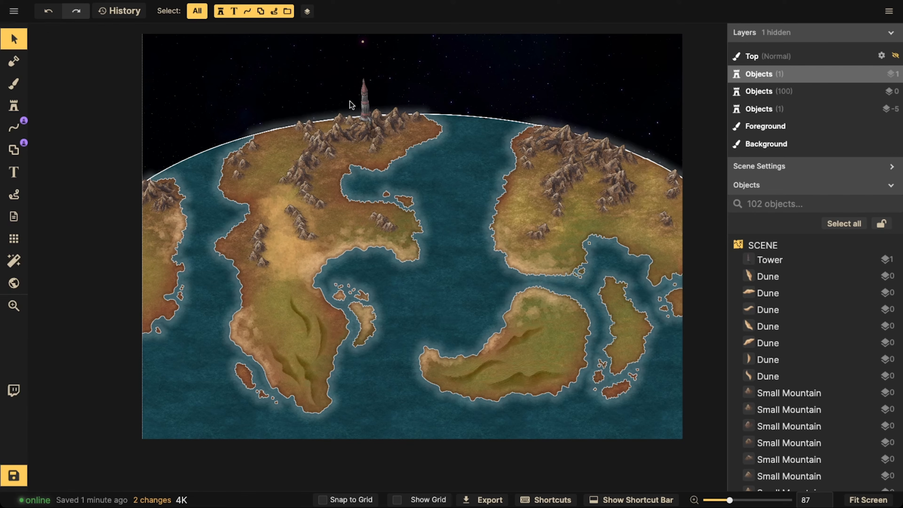
scroll(366, 98, "up", 5)
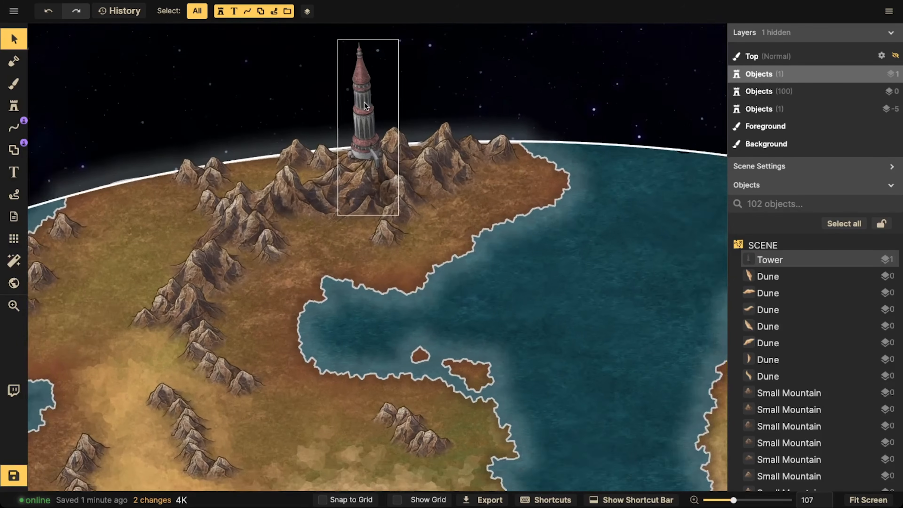
scroll(364, 103, "up", 3)
left_click_drag(365, 103, 362, 107)
key("Escape")
scroll(362, 160, "up", 4)
scroll(364, 163, "up", 5)
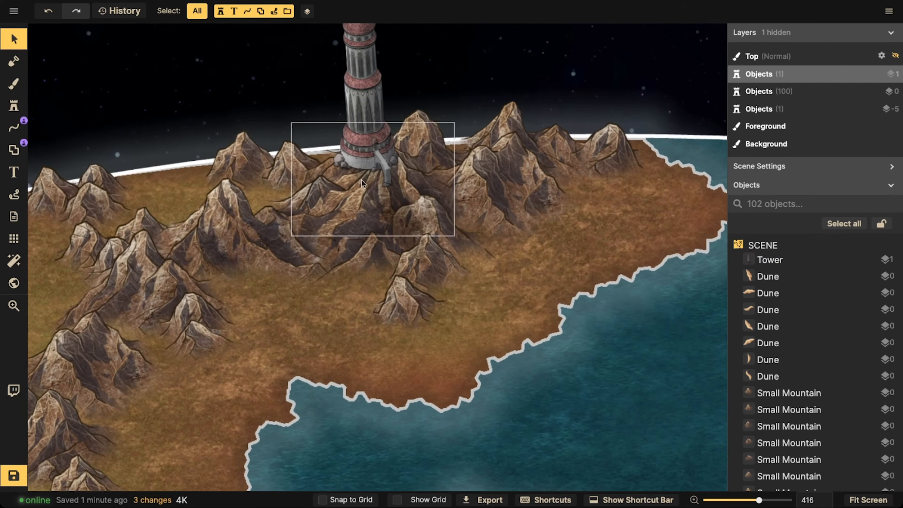
Step: Duplicate the small mountain south of the tower, raise the copy to layer 1, rotate it to 6 and place it over the tower's base
left_click(413, 303)
left_click(356, 116)
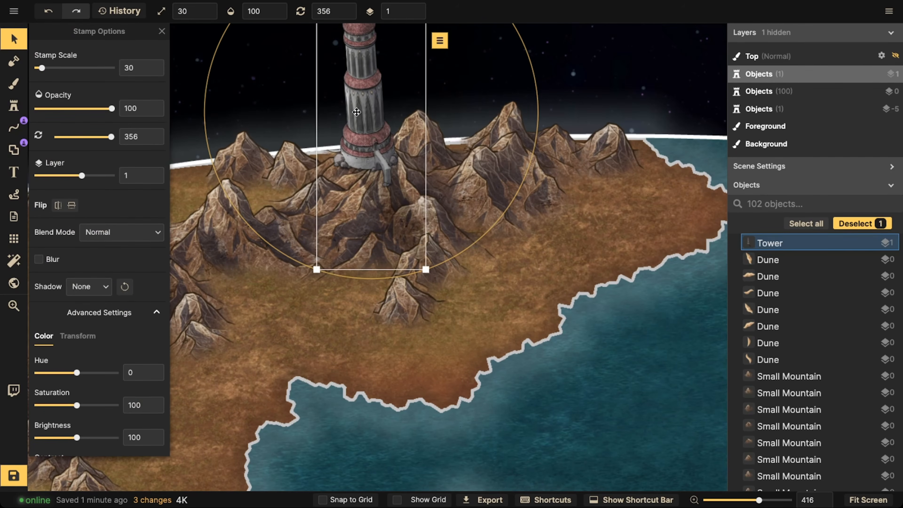
scroll(355, 118, "up", 5)
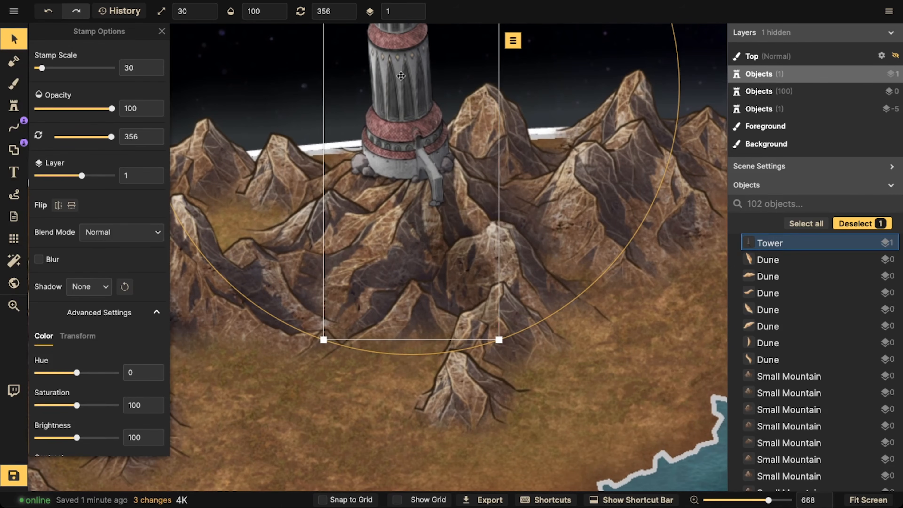
left_click(450, 370)
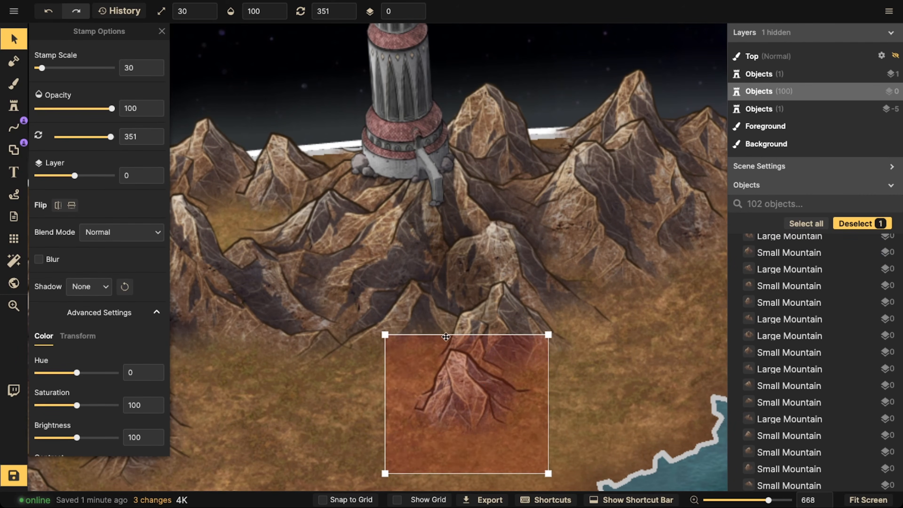
key("super+v")
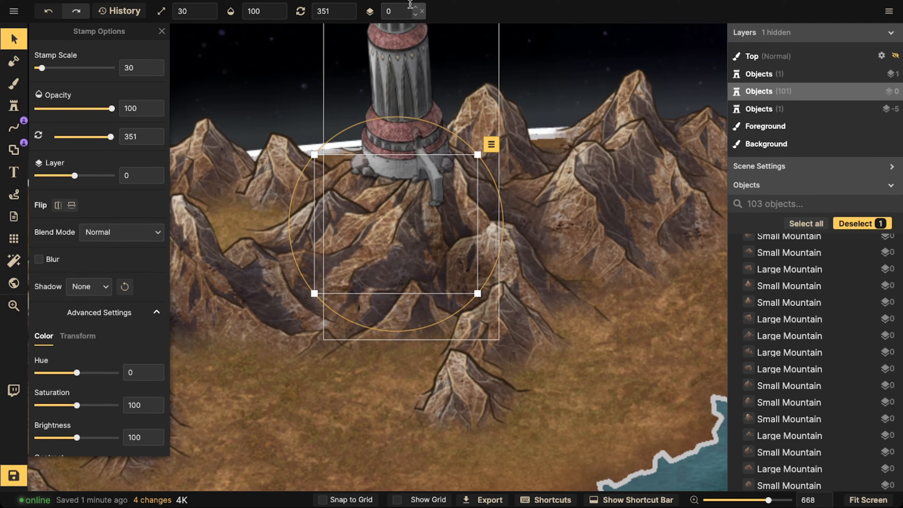
left_click(415, 7)
left_click_drag(388, 227, 369, 214)
scroll(377, 218, "up", 3)
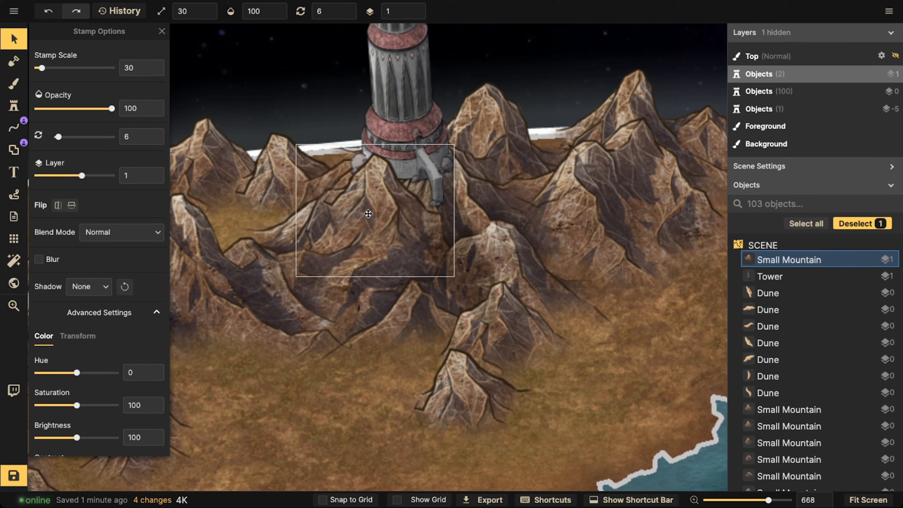
key("Escape")
Step: Examine how the tower and the mountain at its base fit into the northern range and the map as a whole
scroll(323, 178, "down", 5)
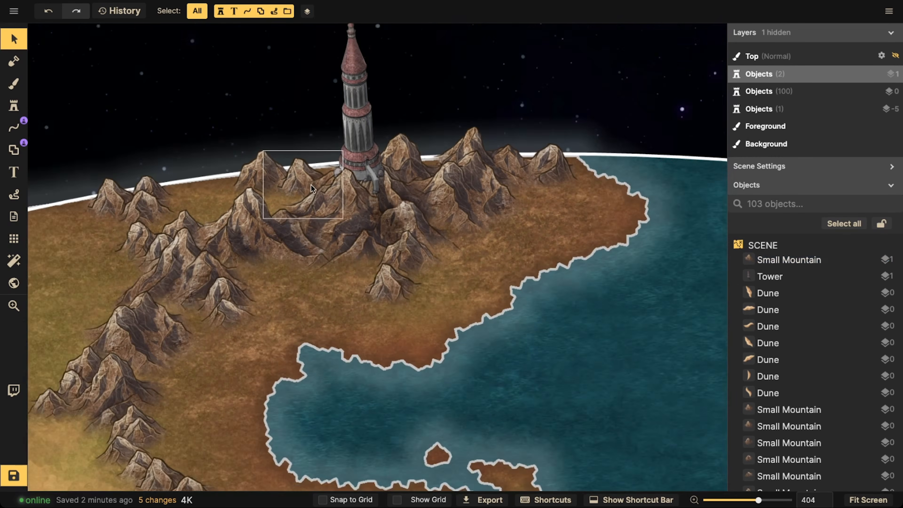
scroll(355, 193, "down", 5)
left_click_drag(319, 177, 357, 161)
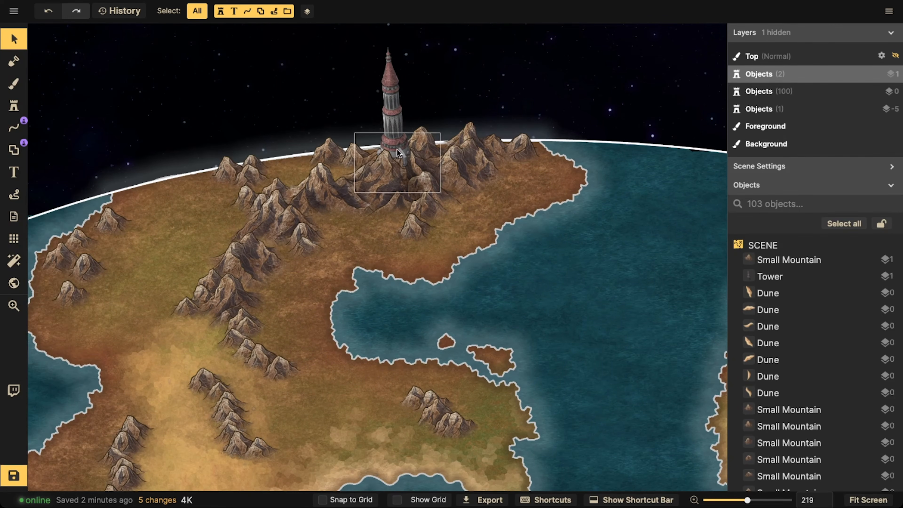
left_click_drag(379, 123, 371, 143)
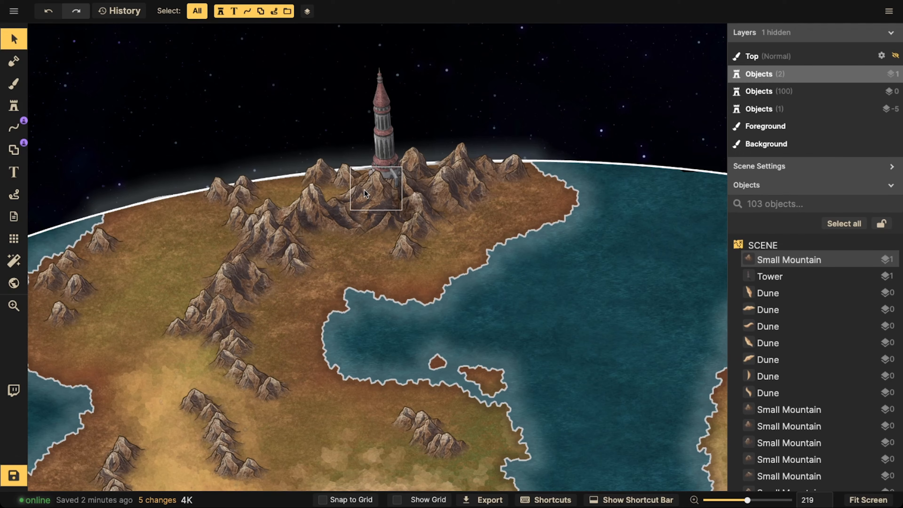
scroll(370, 168, "down", 3)
left_click(374, 151)
scroll(374, 151, "down", 2)
key("Escape")
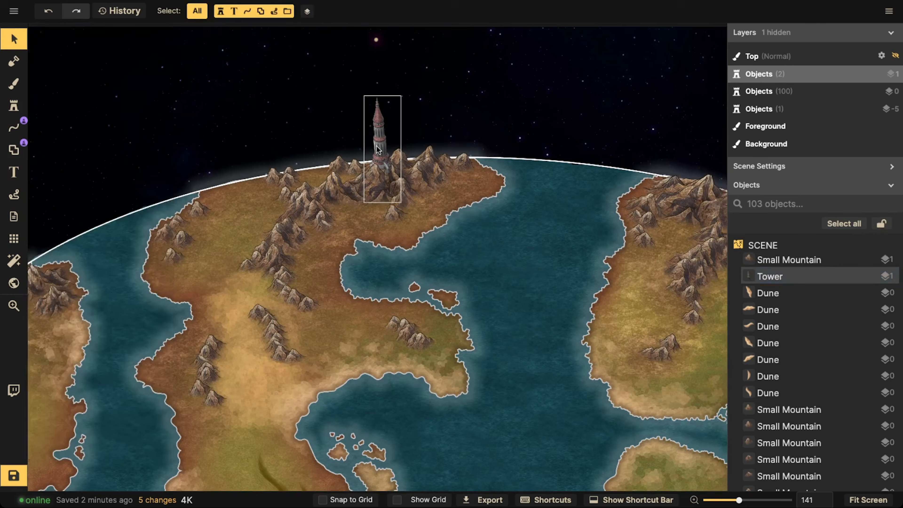
scroll(378, 150, "down", 2)
scroll(366, 141, "down", 1)
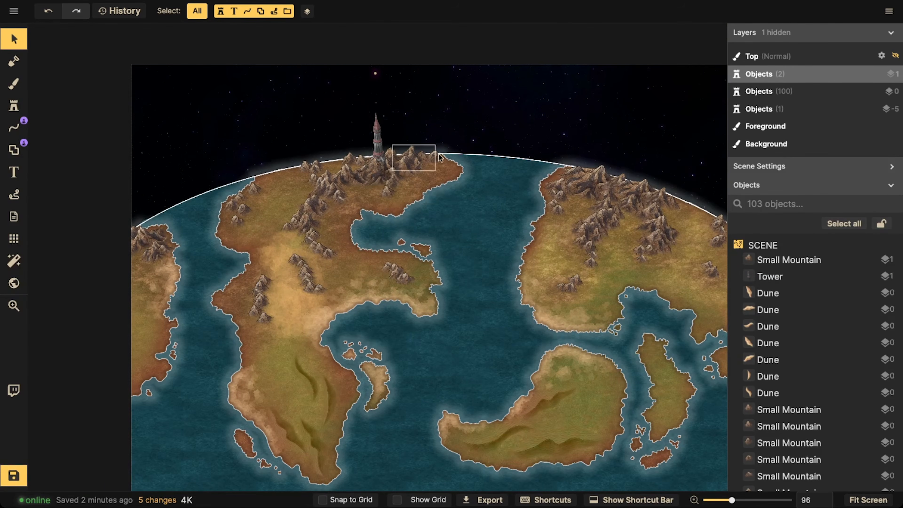
left_click_drag(474, 168, 361, 164)
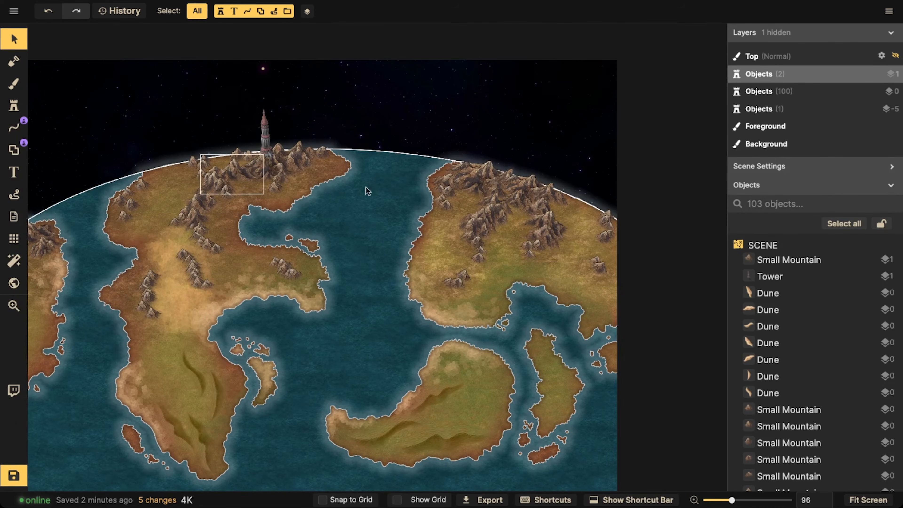
left_click_drag(408, 192, 360, 179)
Step: Search the Fantasy Regional stamp catalog for "ruin" and pick the circular brown ruins stamp
left_click(14, 105)
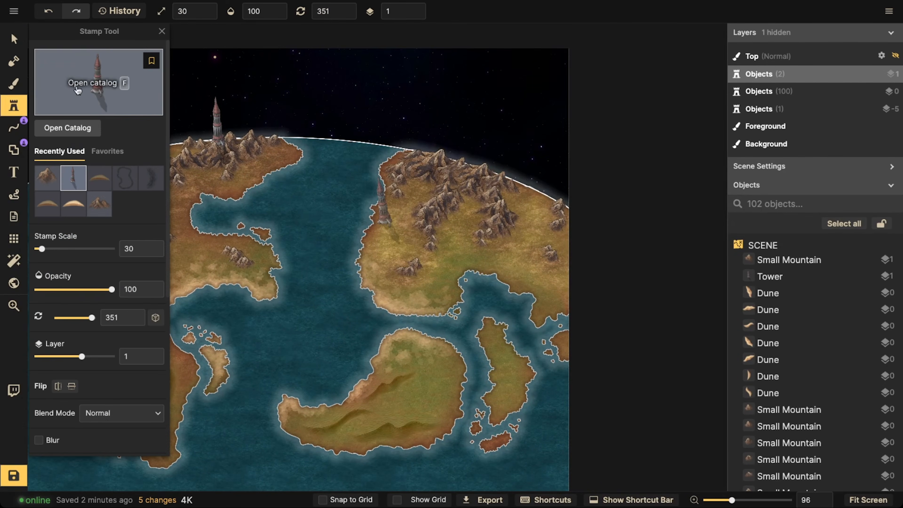
left_click(78, 91)
left_click(178, 50)
type("ruin")
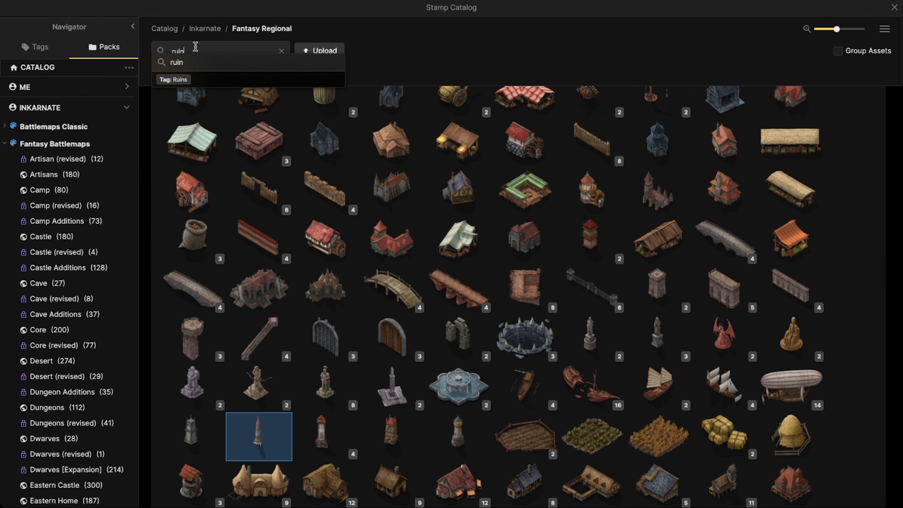
key("Return")
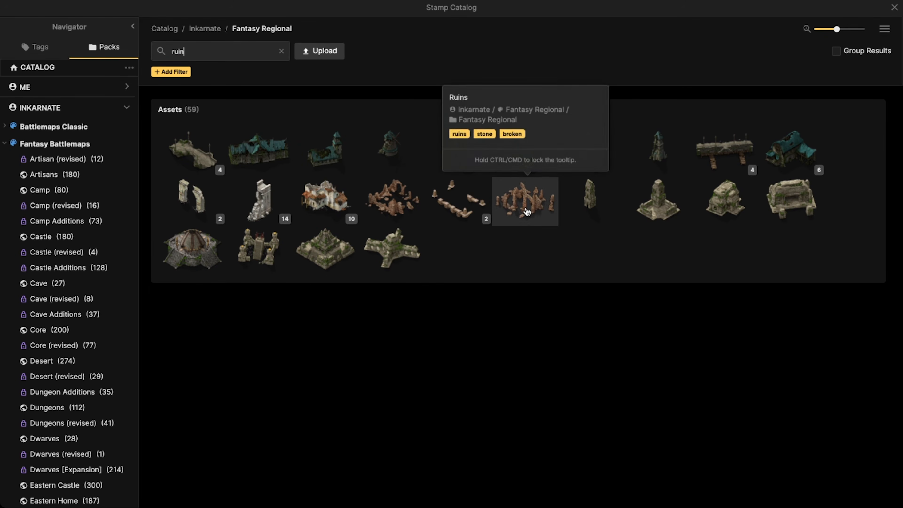
left_click(396, 199)
Step: Place the ruins at scale 30, rotation 15 and layer 1 in the grassy gap between the eastern continent's northwestern mountains, and select them
scroll(411, 175, "up", 8)
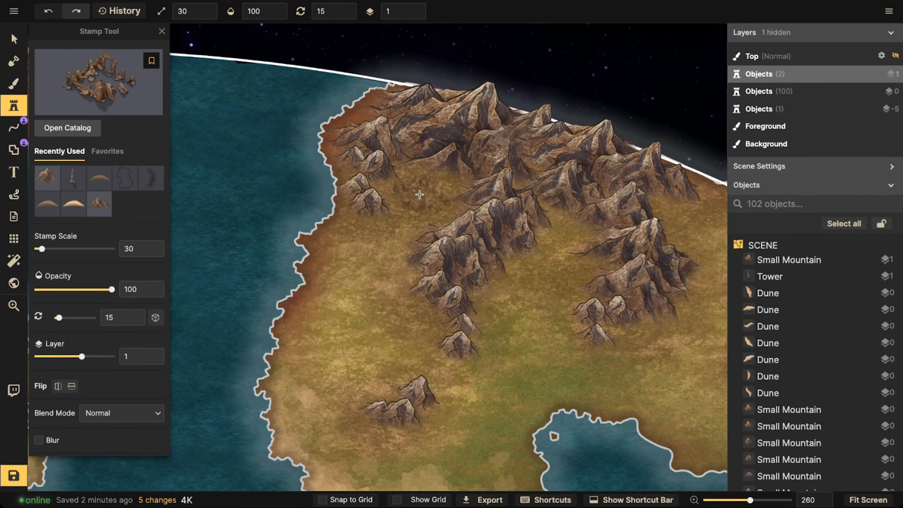
left_click(420, 194)
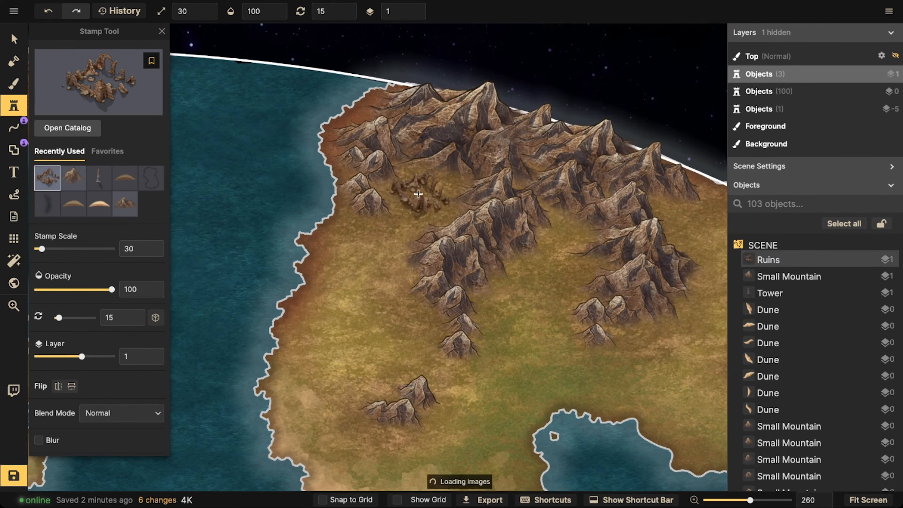
key("v")
scroll(399, 183, "up", 4)
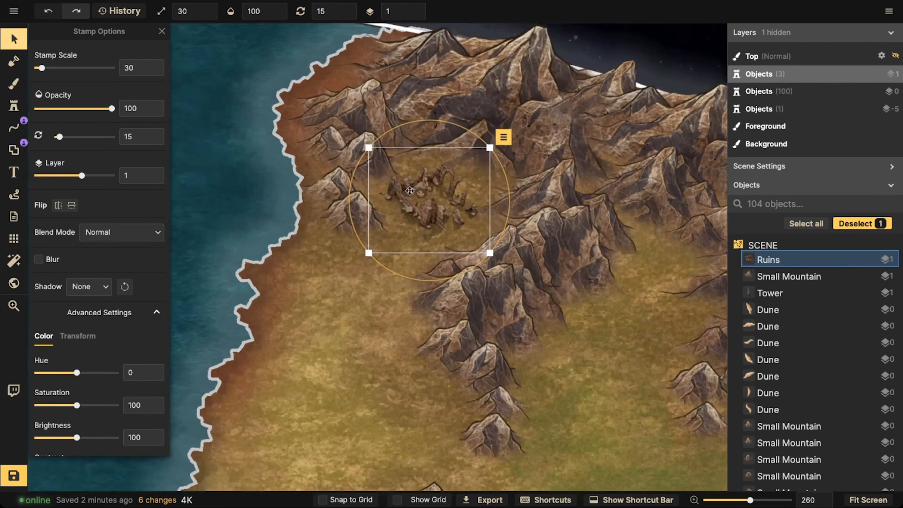
left_click(422, 199)
Step: Fine-tune the position and rotation of the ruins within the mountain gap and deselect them
left_click_drag(424, 200, 429, 206)
left_click_drag(397, 277, 399, 278)
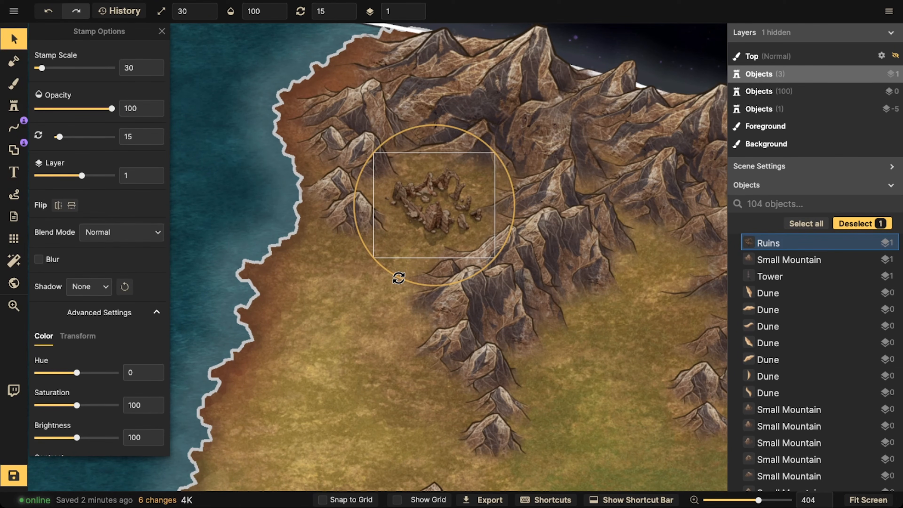
mouse_move(421, 213)
left_mouse_down()
mouse_move(470, 96)
mouse_move(479, 97)
mouse_move(414, 210)
left_mouse_up()
left_click_drag(407, 289, 409, 289)
left_click_drag(413, 214, 412, 216)
left_click(306, 177)
Step: Reopen the stamp catalog, clear the "ruin" search and browse the Fantasy Regional stamps
scroll(306, 178, "down", 3)
scroll(305, 175, "down", 8)
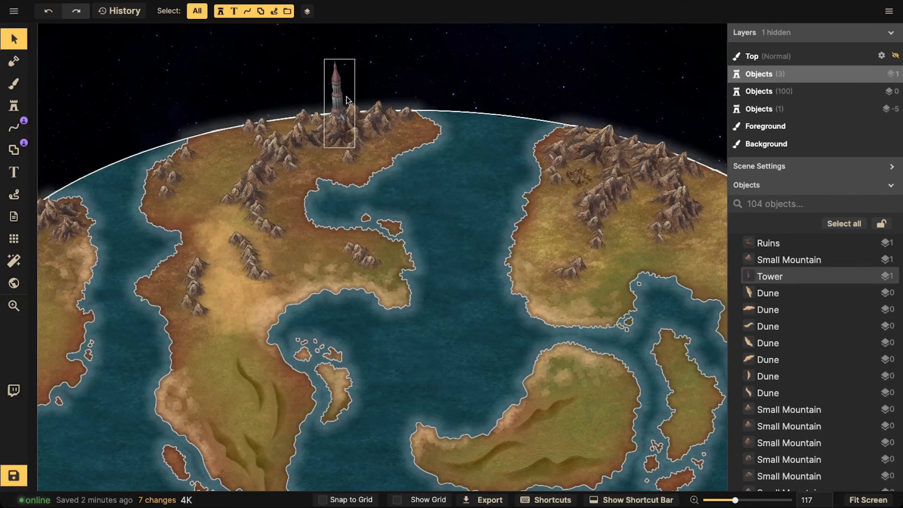
left_click_drag(347, 96, 370, 95)
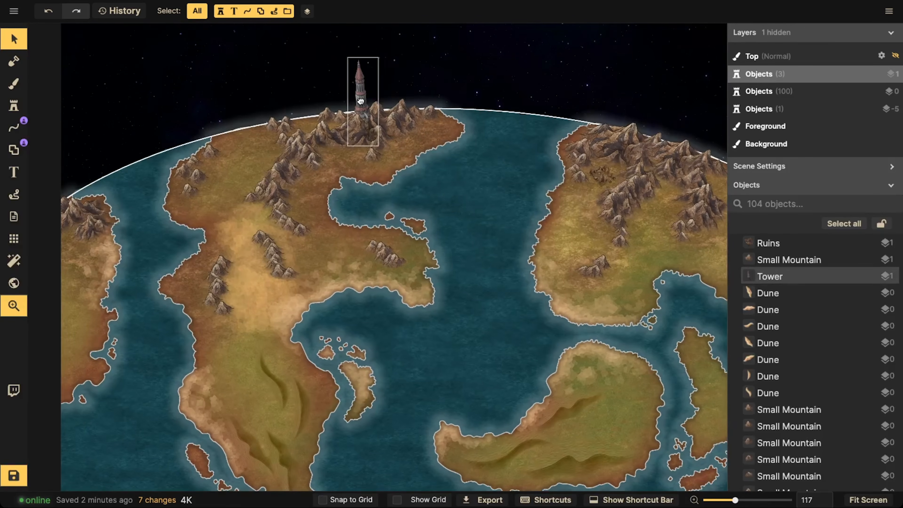
left_click_drag(282, 177, 287, 171)
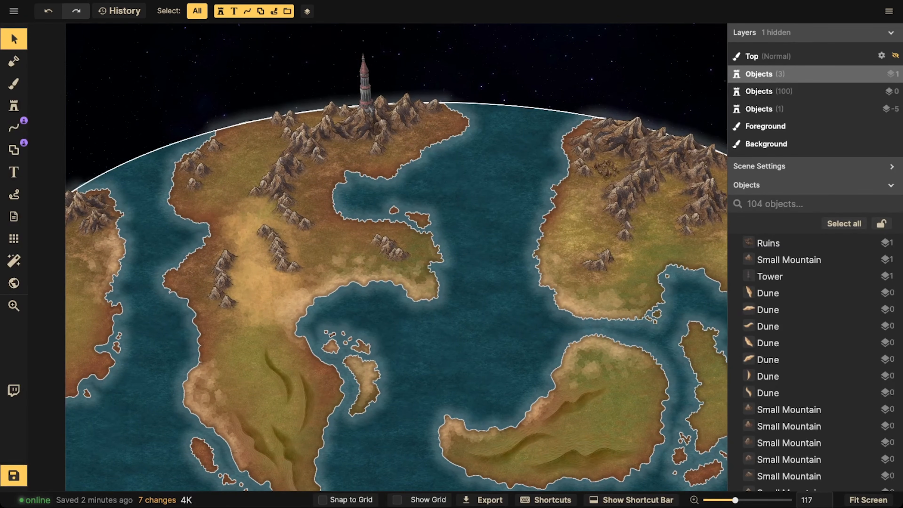
left_click(7, 108)
left_click(64, 80)
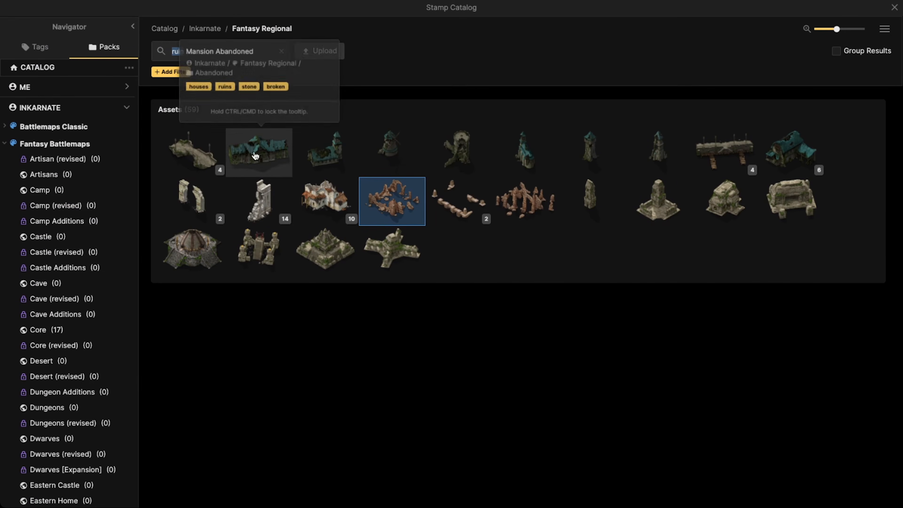
left_click(282, 51)
scroll(299, 230, "down", 6)
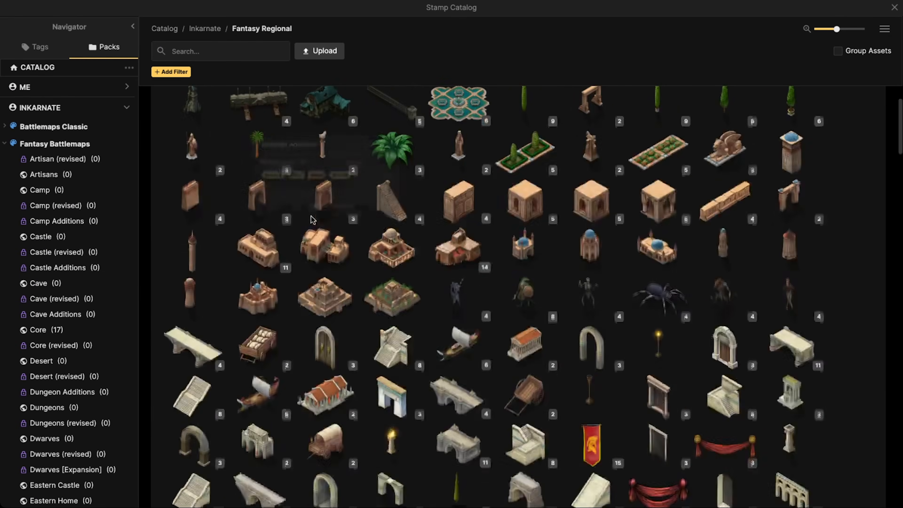
scroll(299, 231, "down", 10)
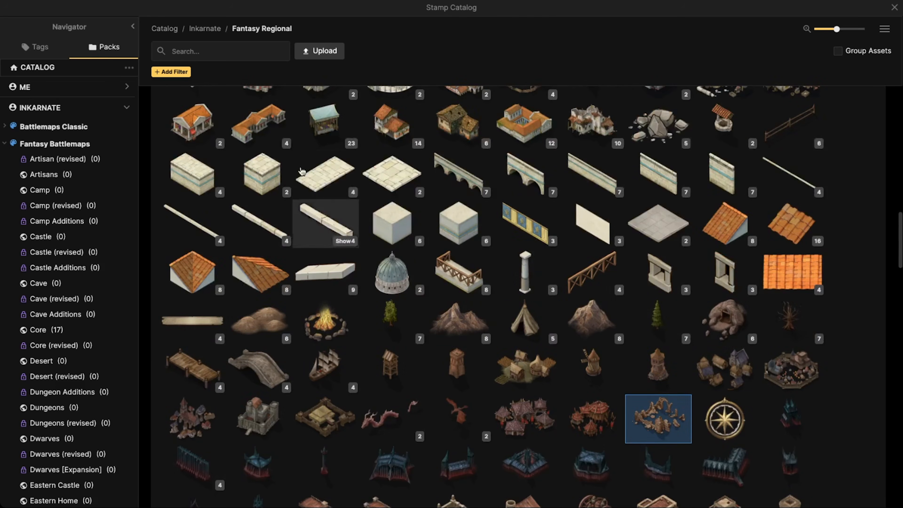
Step: Search the stamp catalog for "town" and pick the Human Town stamp with clustered tan and grey buildings
left_click(222, 58)
type("town")
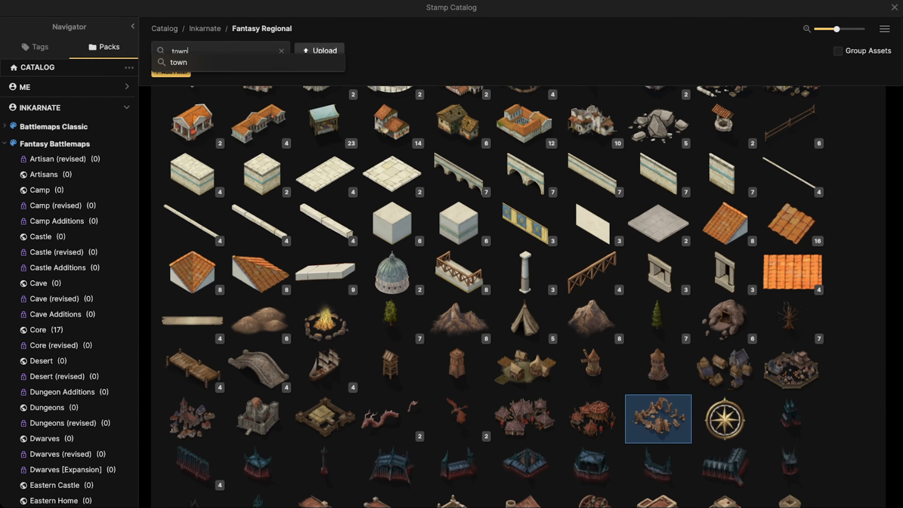
key("Return")
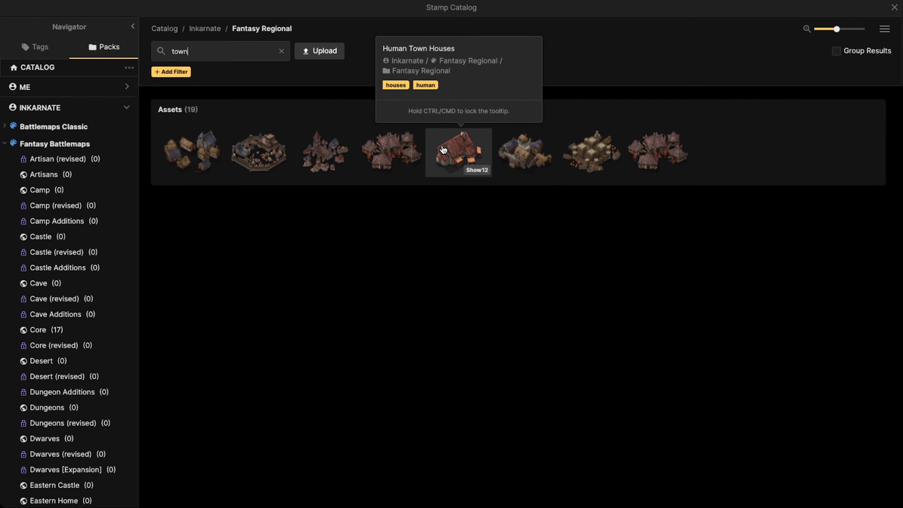
left_click(523, 156)
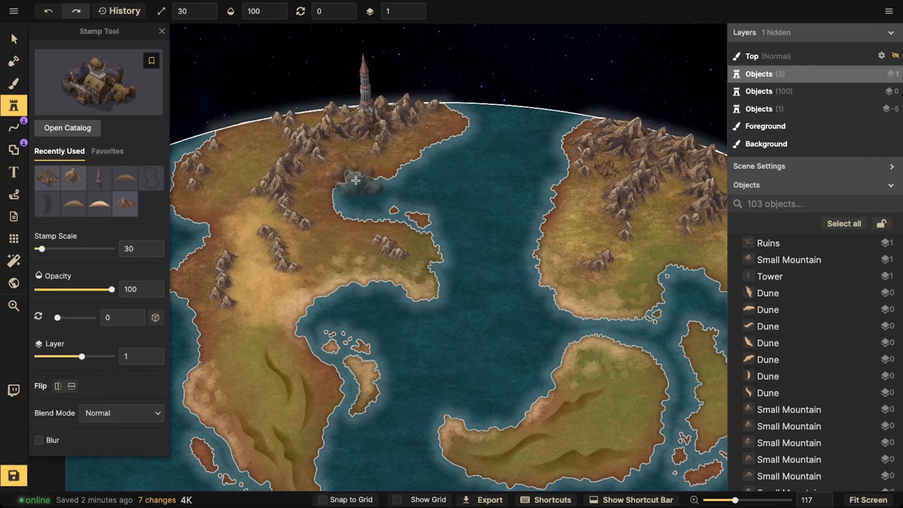
Step: Reduce the town stamp's scale to 20 and set its rotation to 345
scroll(287, 120, "up", 5)
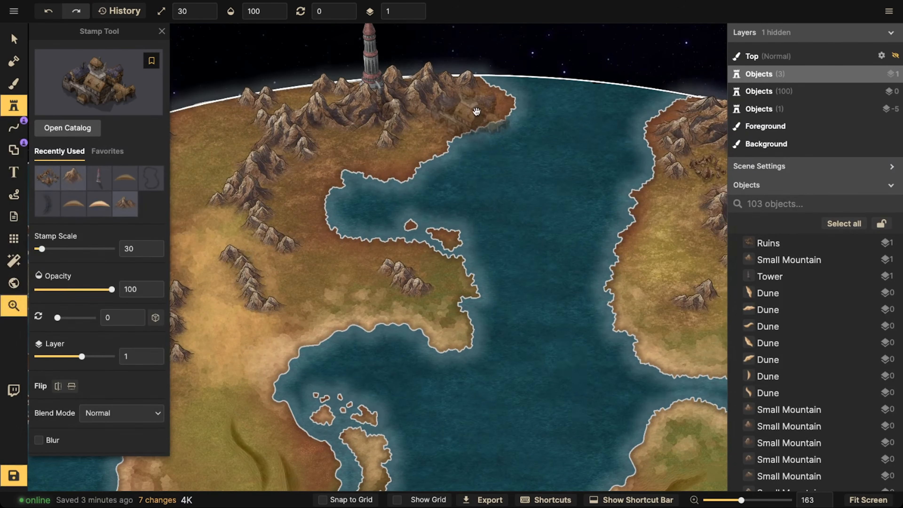
left_click_drag(476, 111, 359, 139)
left_click_drag(524, 180, 375, 137)
left_click_drag(347, 171, 785, 39)
scroll(380, 220, "down", 3)
scroll(381, 220, "down", 2)
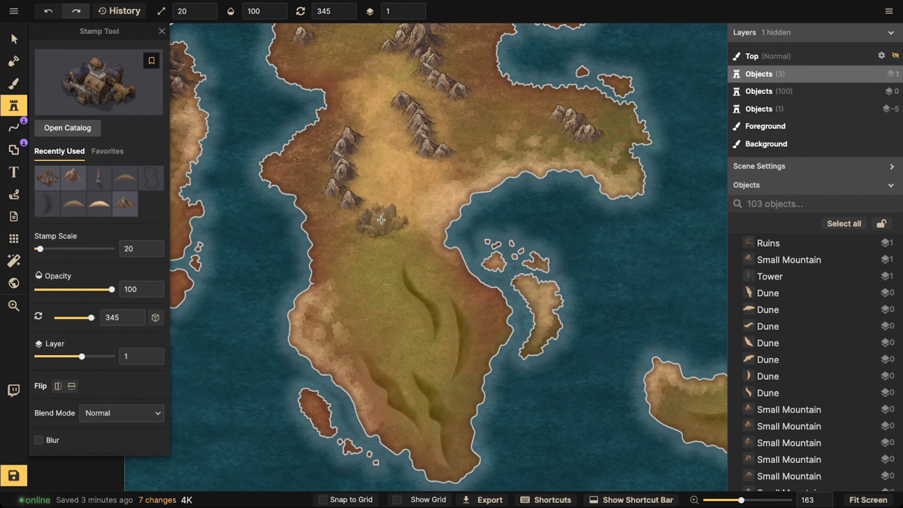
Step: Place the town on layer 1 just south of the tower, between the mountains and the western continent's inlet, and select it
key("space")
left_click_drag(230, 139, 323, 185)
left_click_drag(397, 157, 248, 234)
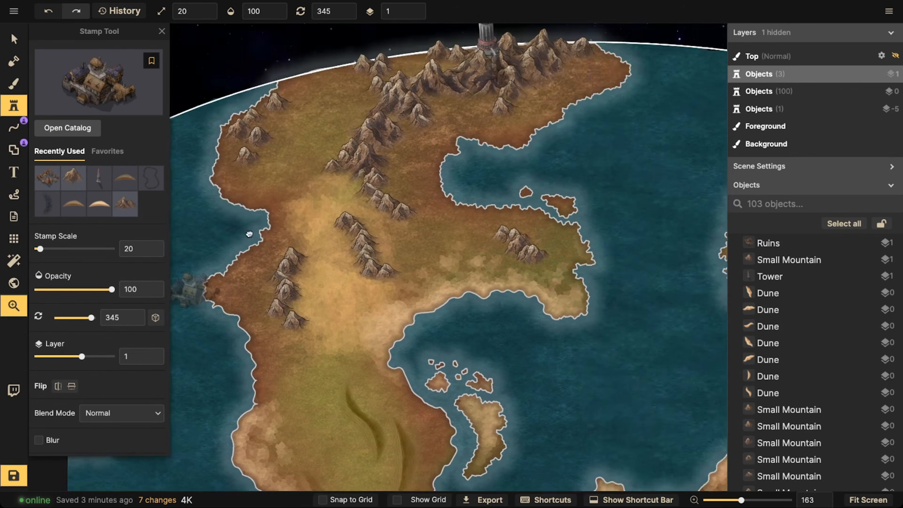
left_click_drag(382, 212, 267, 249)
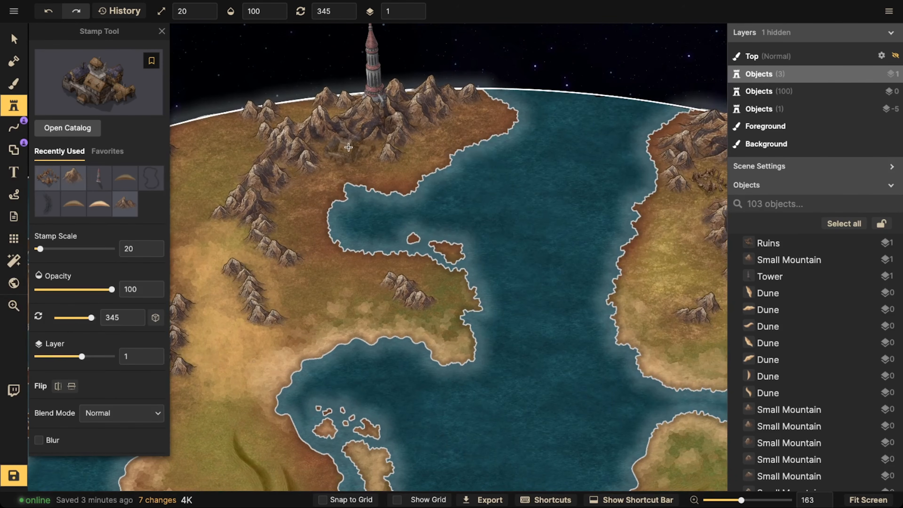
left_click(349, 147)
left_click(14, 38)
left_click(348, 147)
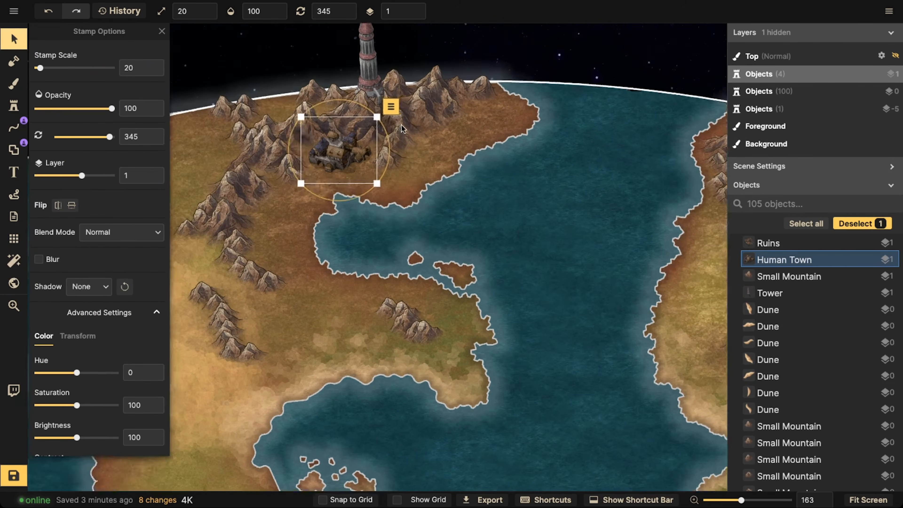
Step: Shift the town slightly within the gap between the mountains just south of the tower
scroll(321, 154, "up", 10)
left_click_drag(321, 153, 320, 150)
key("ctrl+z")
left_click(314, 152)
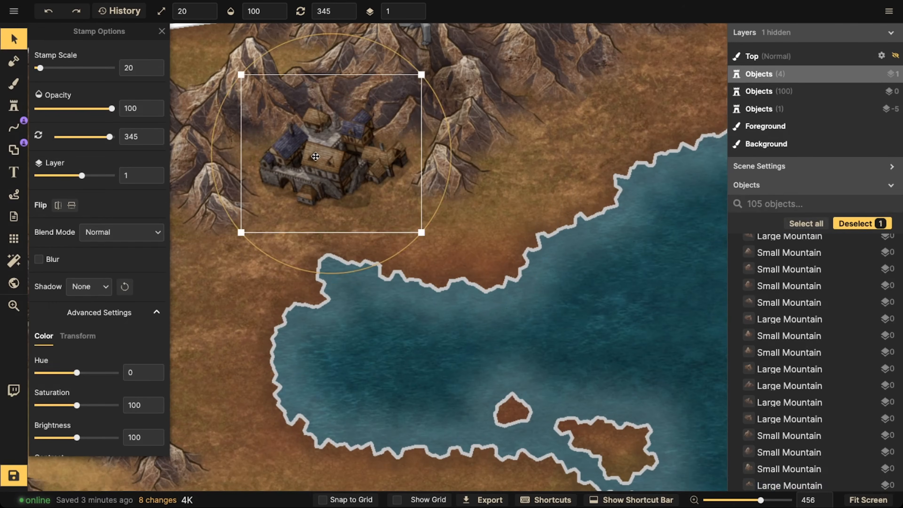
left_click_drag(309, 152, 314, 163)
scroll(310, 223, "down", 2)
scroll(306, 240, "down", 2)
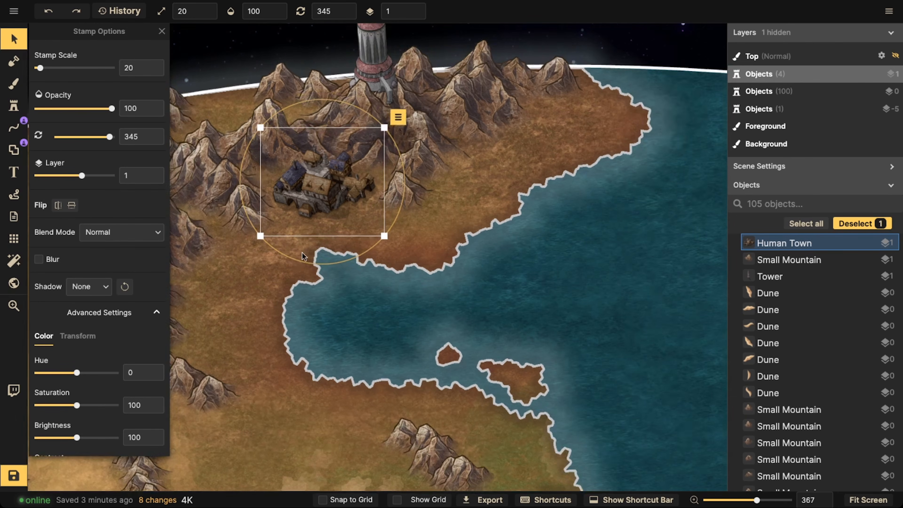
Step: Rotate the town to 347, fine-tune its position below the mountains and deselect it
left_click_drag(298, 261, 295, 259)
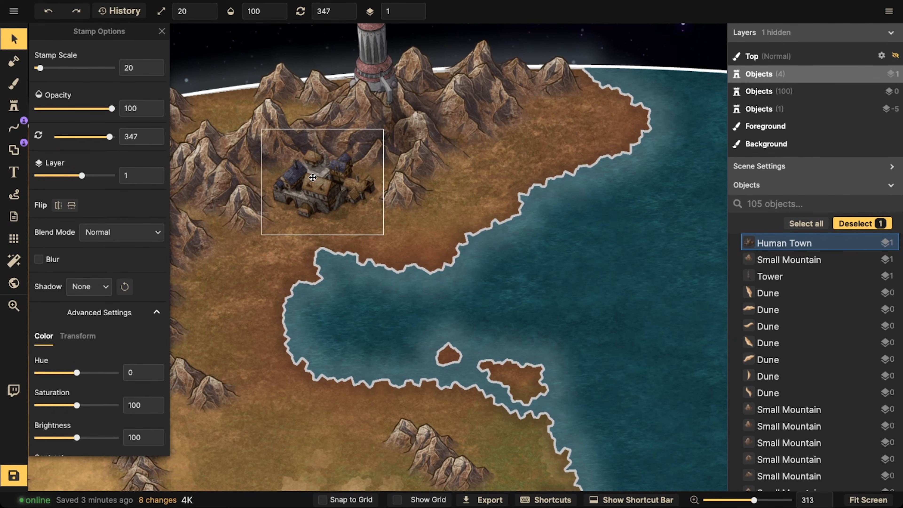
left_click_drag(312, 177, 311, 177)
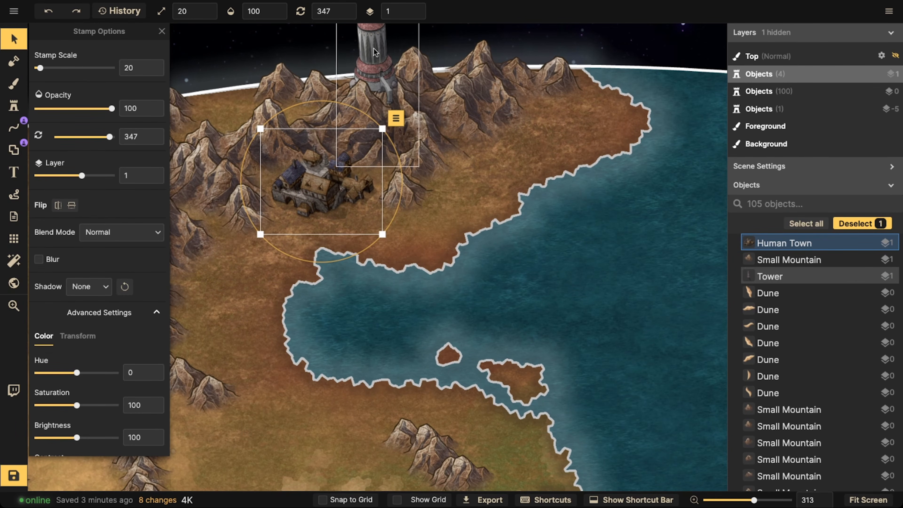
left_click_drag(360, 139, 361, 144)
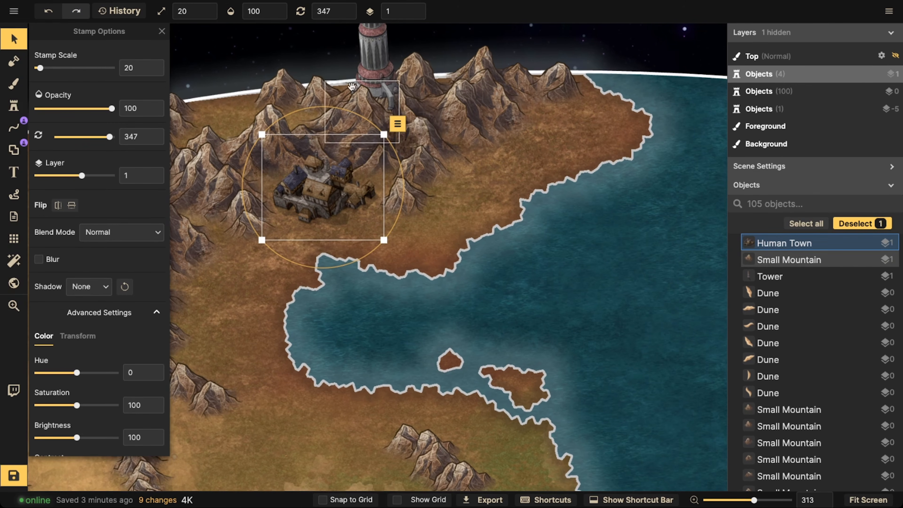
left_click_drag(317, 202, 318, 205)
key("Escape")
scroll(247, 158, "down", 6)
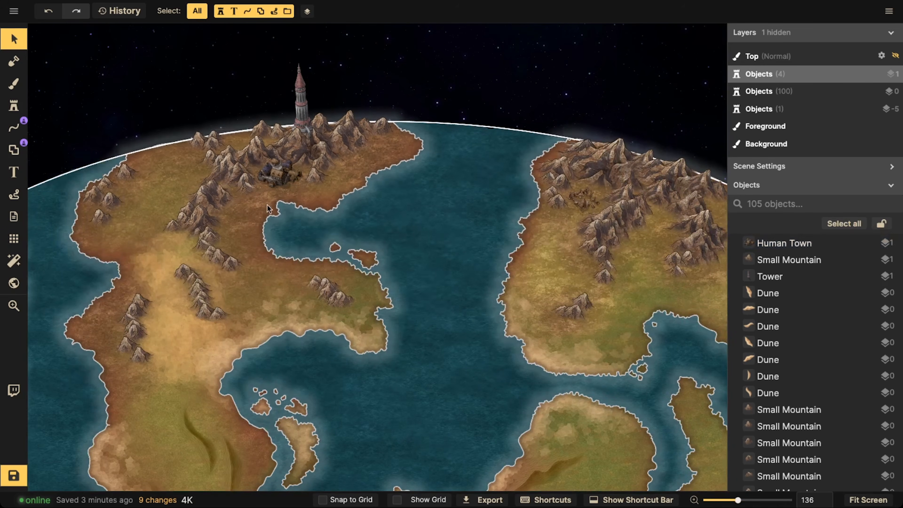
Step: Set the town's rotation to 345.5 and deselect it
left_click(270, 179)
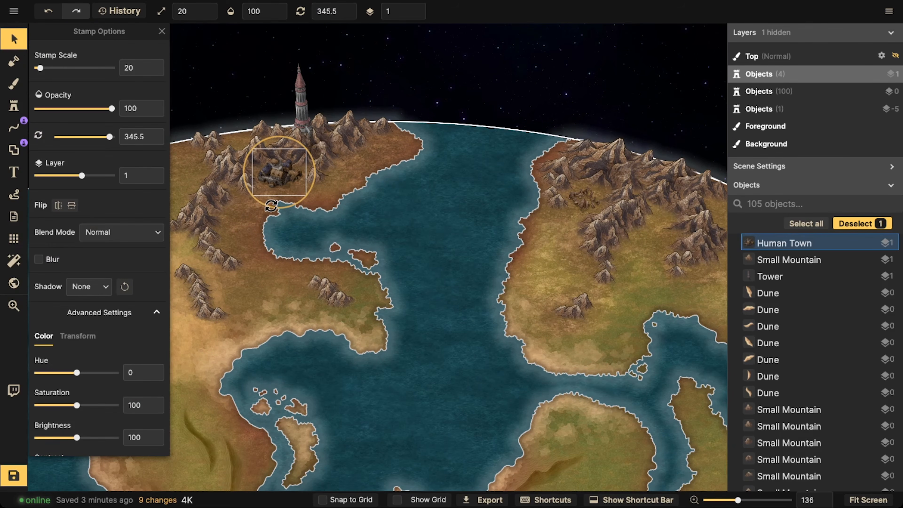
key("Escape")
scroll(100, 279, "down", 3)
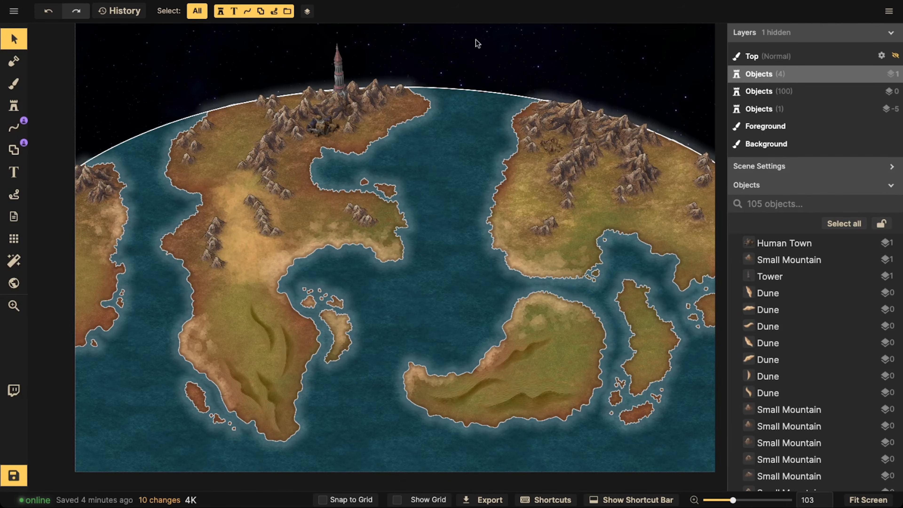
Step: Search the stamp catalog for "village" and pick the Human Village stamp with houses and small fields
left_click(14, 105)
left_click(96, 82)
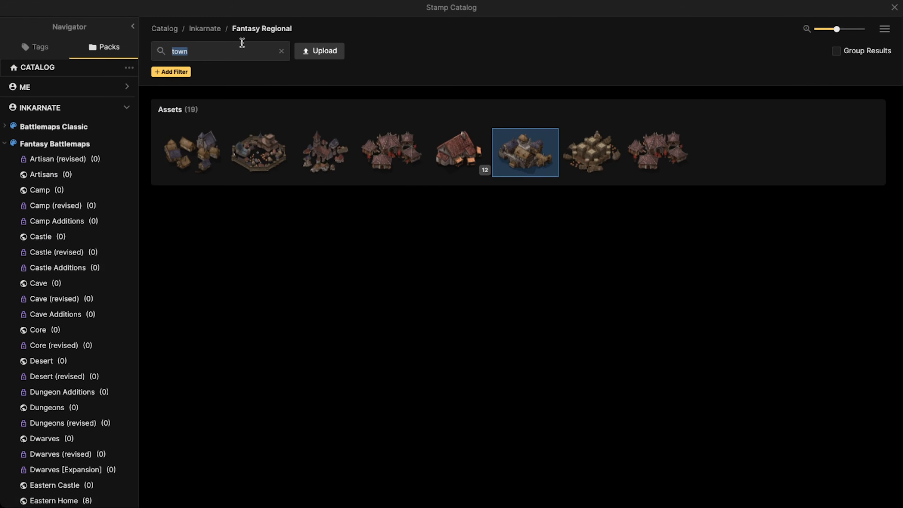
type("vill")
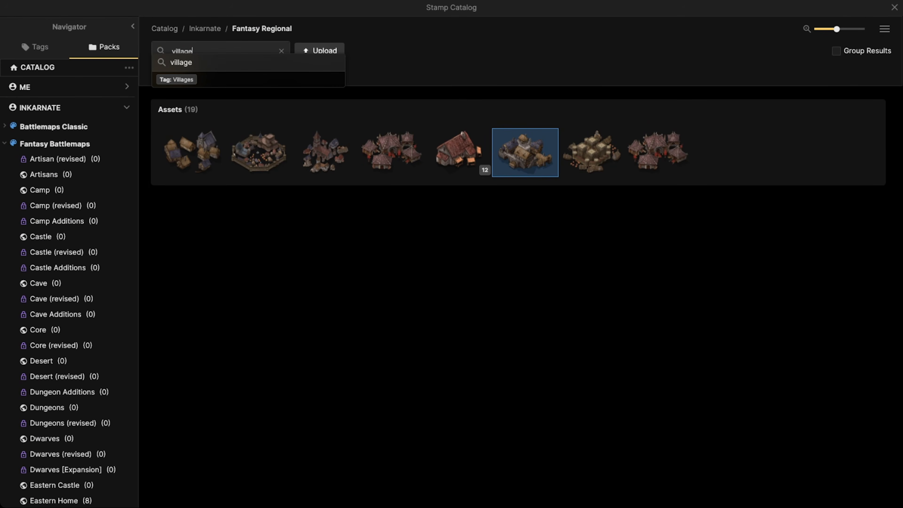
type("age")
key("Return")
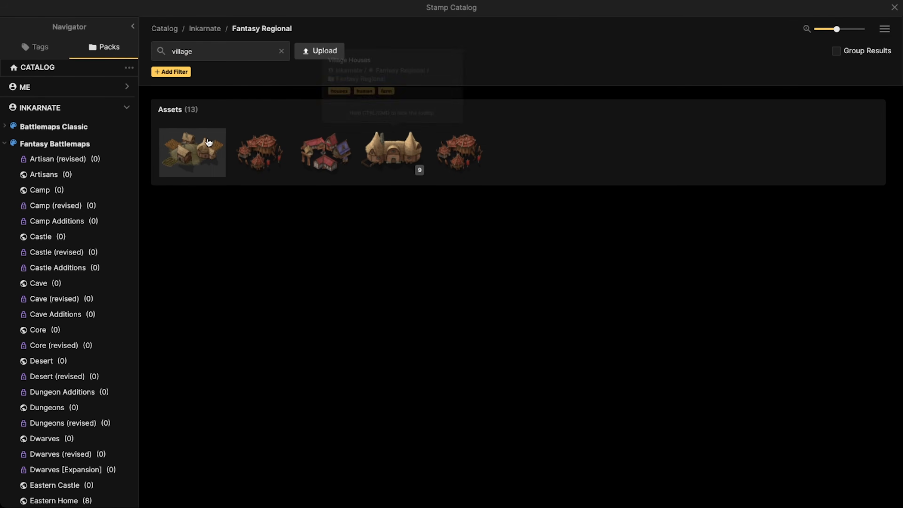
mouse_move(200, 146)
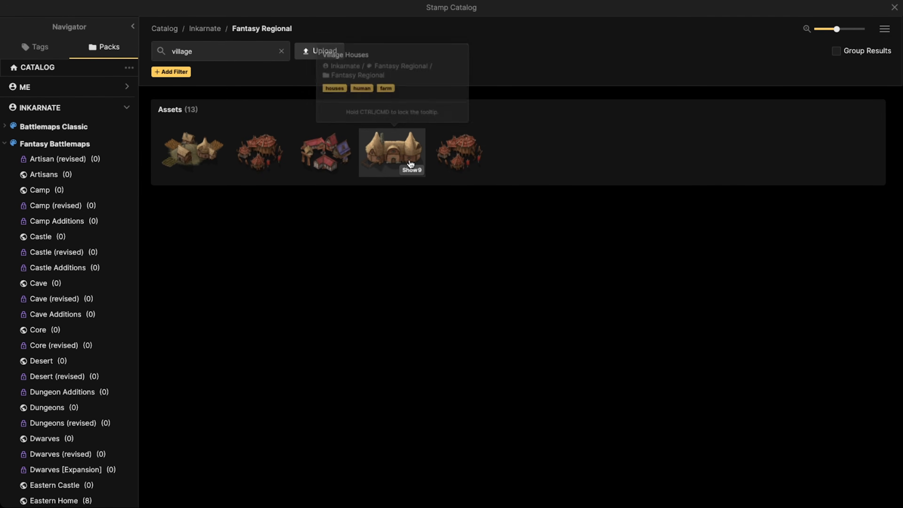
left_click(192, 152)
Step: Examine the continents for a suitable village site
scroll(319, 167, "up", 5)
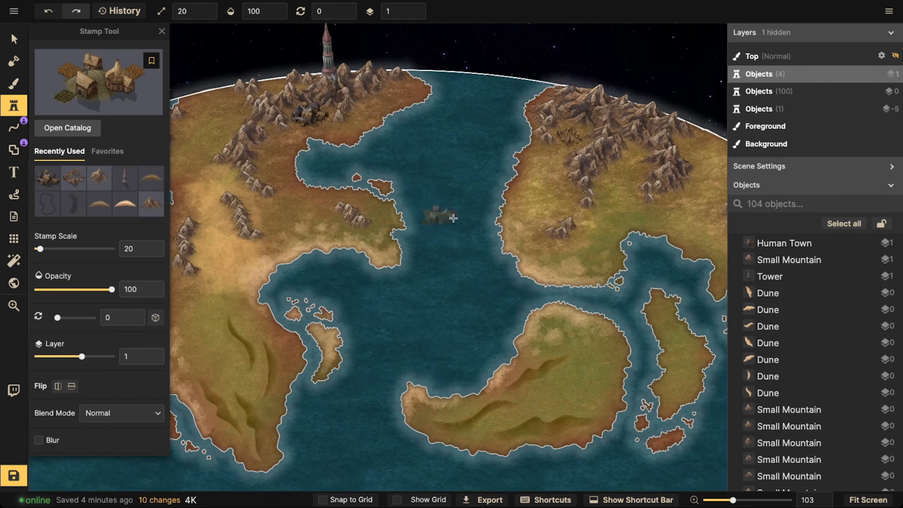
scroll(491, 200, "up", 8)
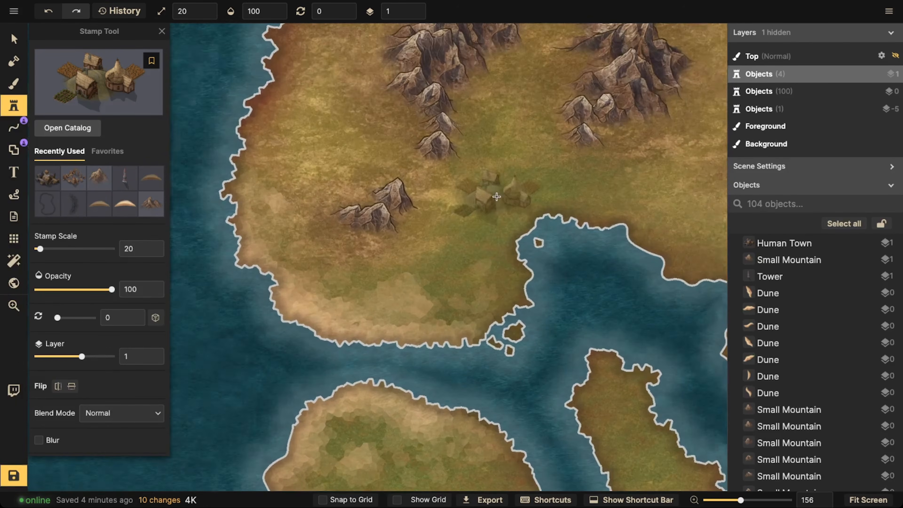
scroll(460, 177, "down", 5)
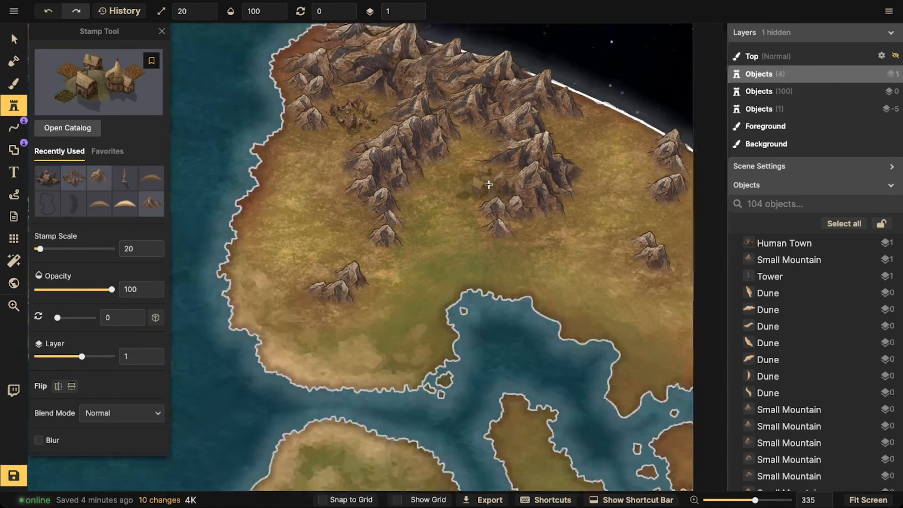
left_click_drag(539, 272, 418, 230)
left_click_drag(294, 311, 472, 154)
left_click_drag(330, 280, 385, 191)
scroll(385, 190, "down", 5)
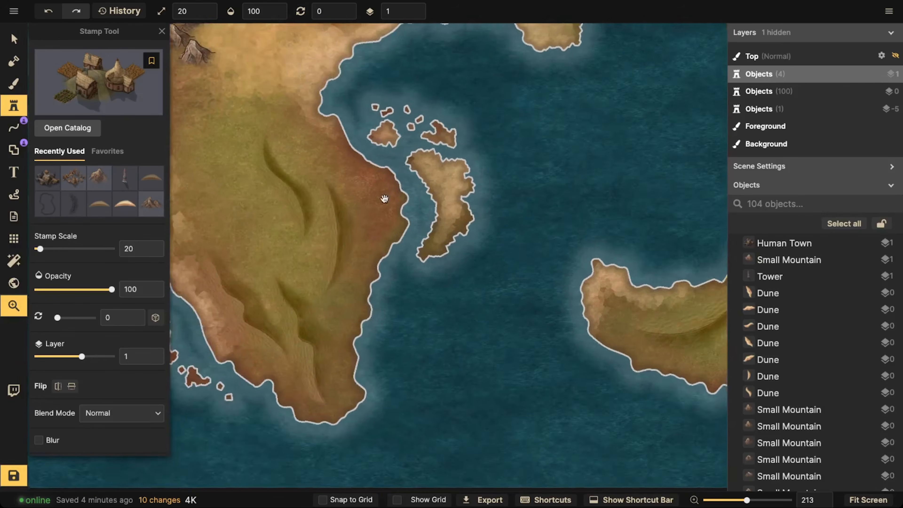
scroll(450, 260, "down", 6)
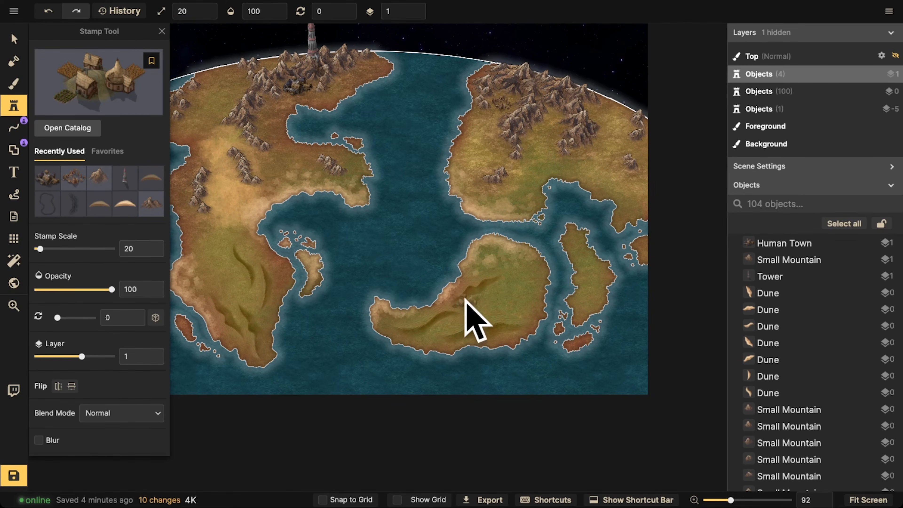
scroll(521, 159, "up", 2)
left_click_drag(488, 165, 623, 165)
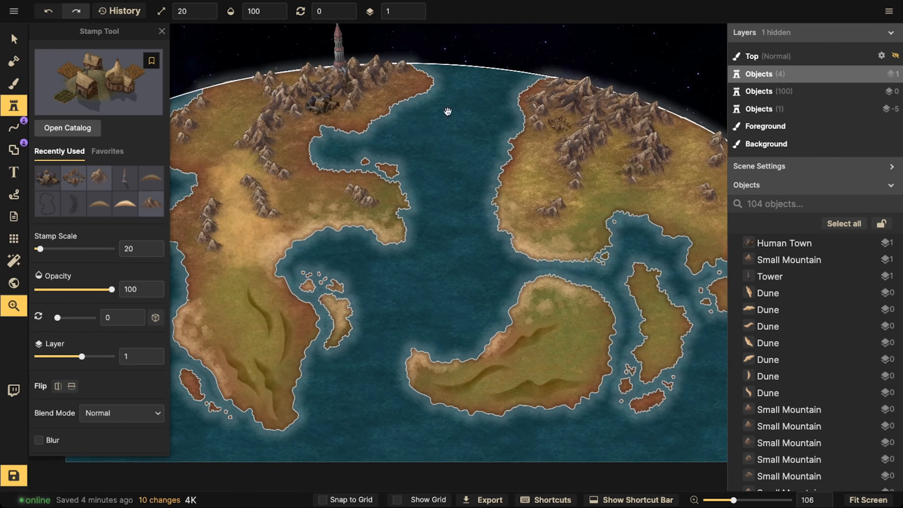
left_click_drag(389, 109, 408, 135)
left_click_drag(401, 166, 414, 161)
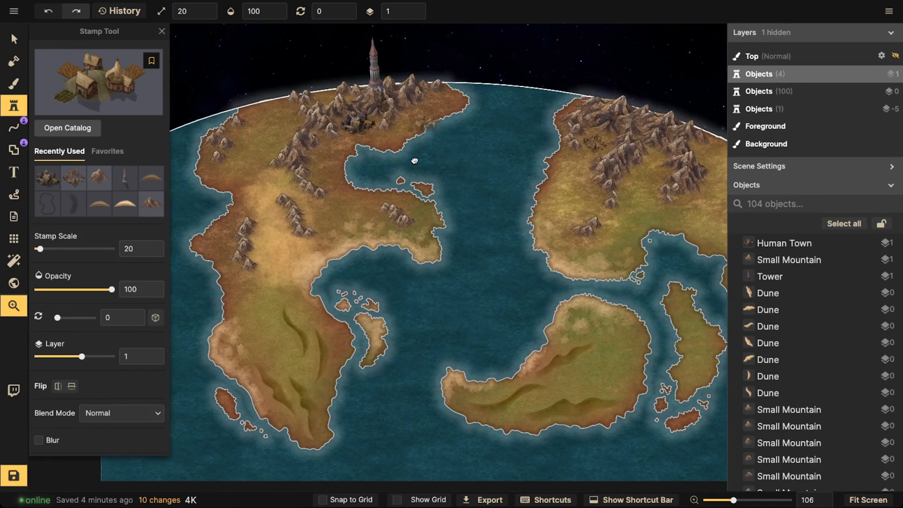
Step: Place the village on layer 1 at the eastern continent's northeastern edge, with scale 20 and rotation 30
left_click_drag(505, 163, 235, 164)
scroll(487, 172, "up", 2)
scroll(487, 171, "up", 3)
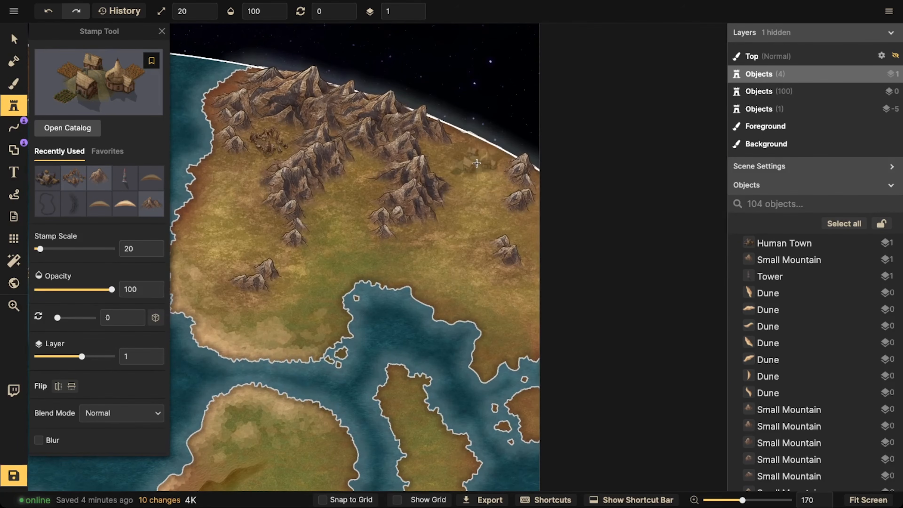
left_click(478, 152)
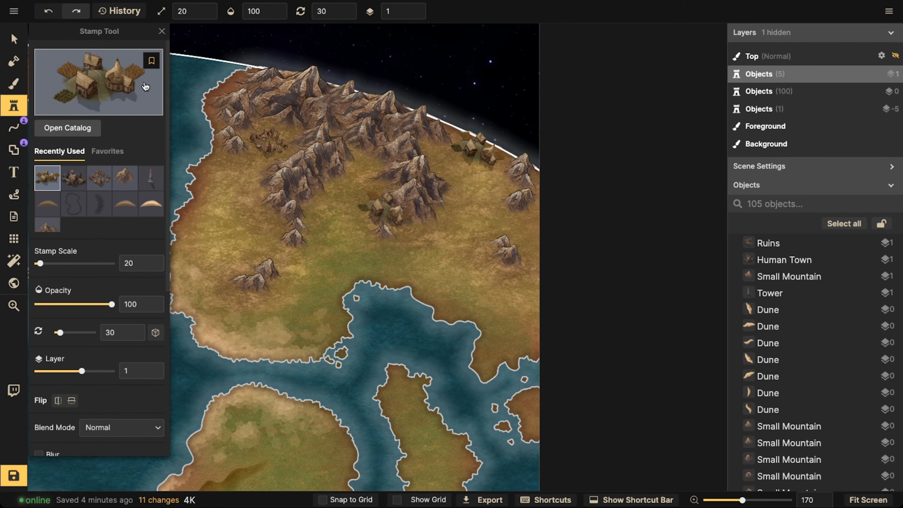
Step: Select the new village, set its rotation to 27 and nudge it slightly southeast along the map's curved edge
left_click(11, 39)
left_click_drag(473, 194, 476, 195)
left_click(476, 157)
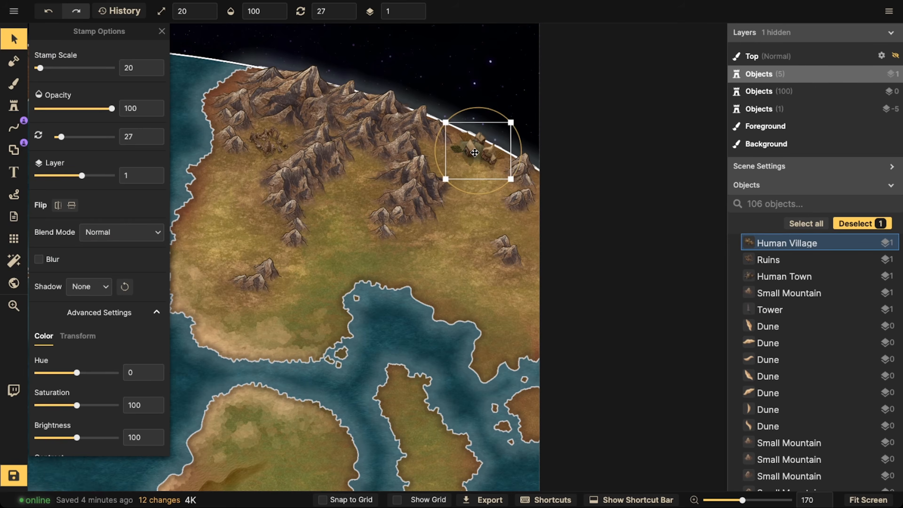
left_click_drag(474, 152, 479, 155)
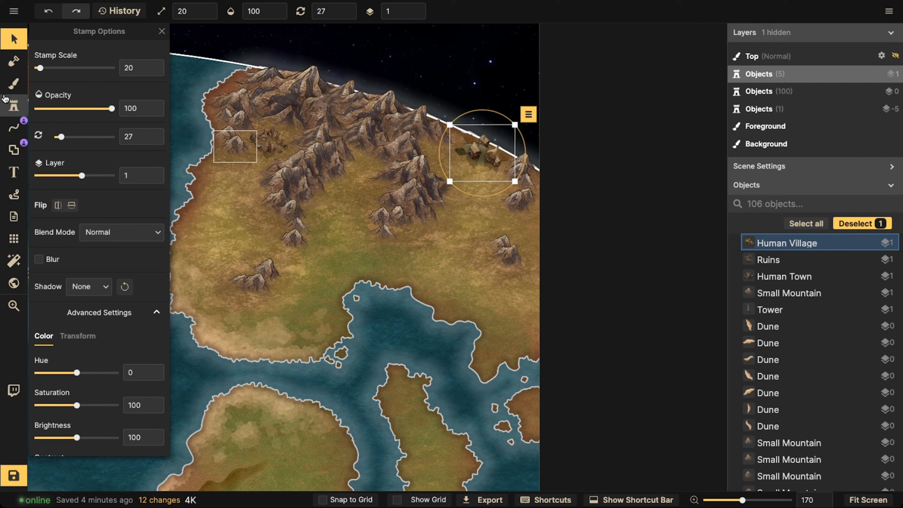
Step: Paint green foreground texture on the ground around the village with a size 51 brush at opacity 18
left_click(14, 83)
left_click(85, 225)
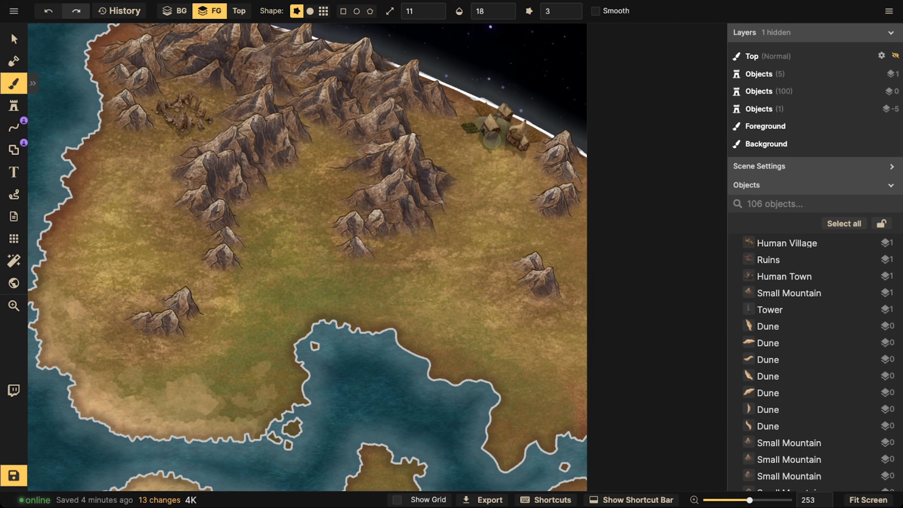
key("]")
key("]")
key("]")
key("]")
left_click(494, 133)
left_click(473, 130)
left_click(471, 128)
left_click(513, 140)
left_click(522, 147)
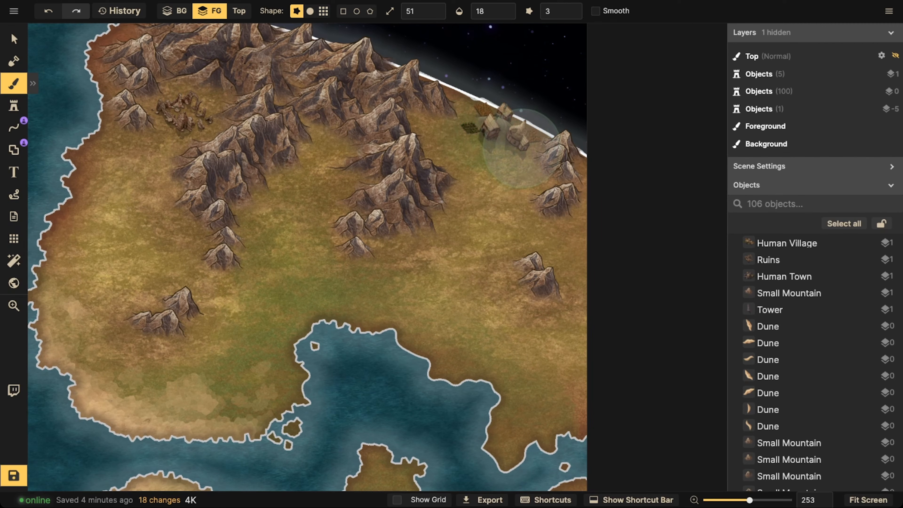
left_click(525, 136)
left_click(505, 129)
left_click(497, 125)
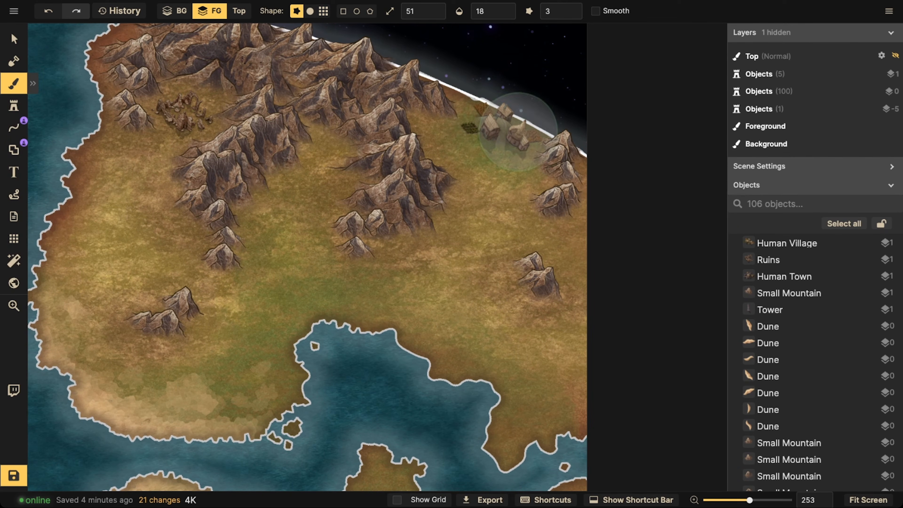
left_click(511, 131)
left_click(463, 120)
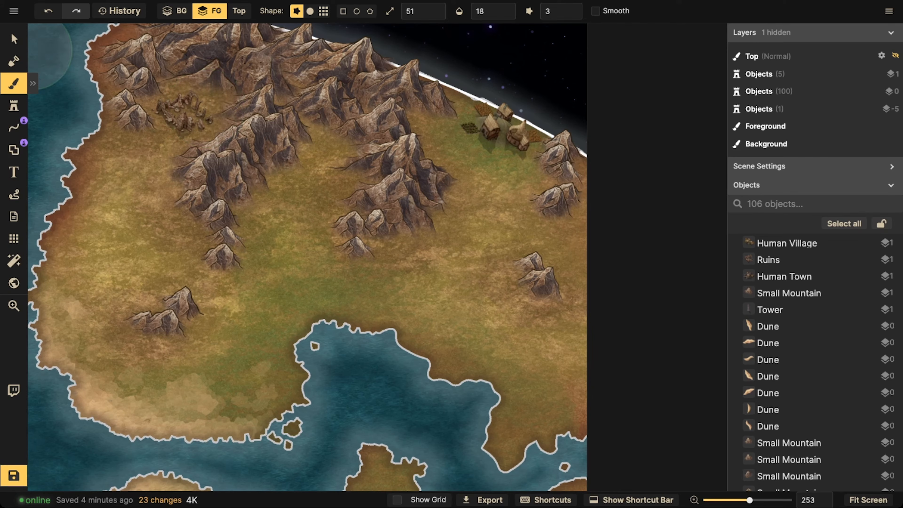
Step: Reopen the stamp catalog and pick the nine-variant Village stamp group from the "village" results
left_click(15, 39)
scroll(362, 176, "down", 8)
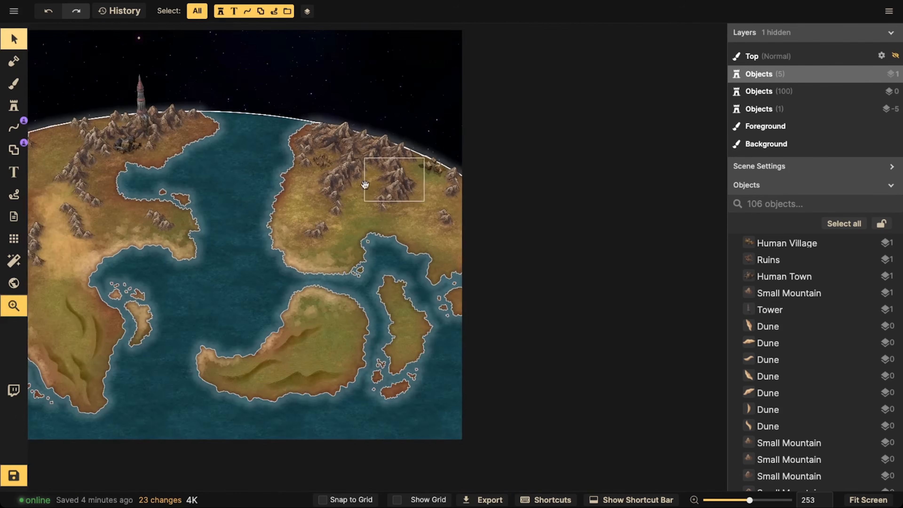
left_click_drag(365, 185, 469, 180)
left_click_drag(353, 203, 430, 200)
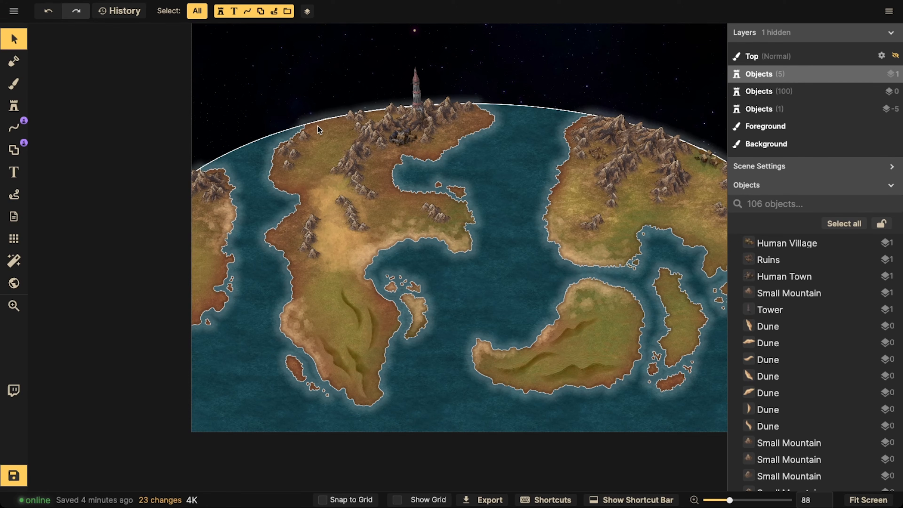
scroll(317, 128, "up", 2)
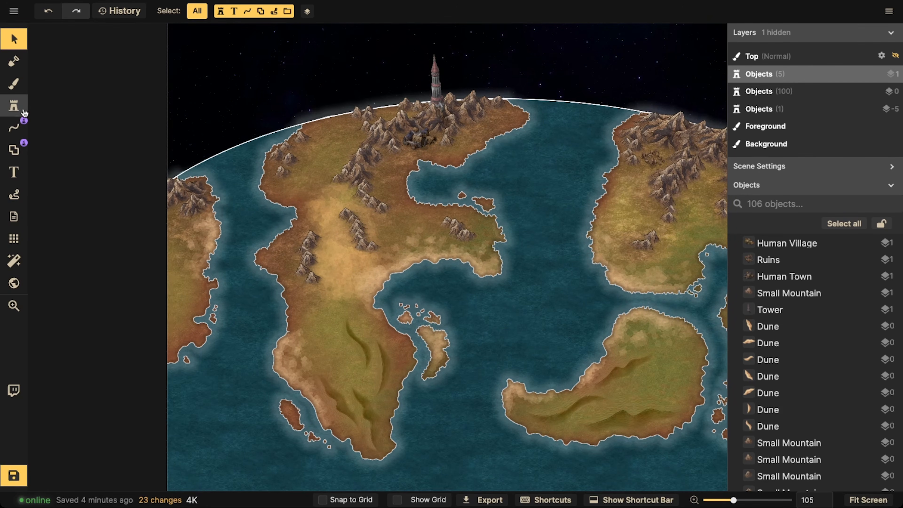
left_click(23, 112)
left_click(92, 80)
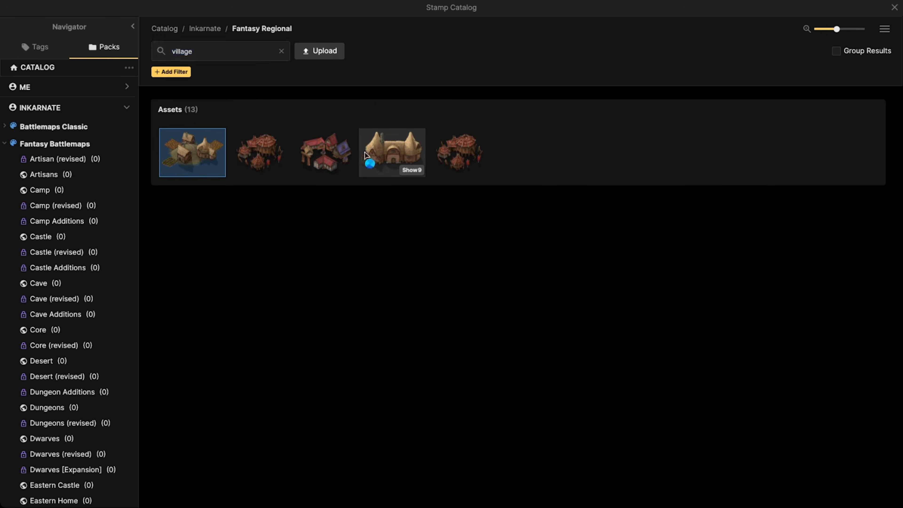
left_click(366, 156)
Step: Place Village variants 1 and 7 at scale 20 and rotation 345 on the western continent's northwestern edge
scroll(367, 128, "up", 5)
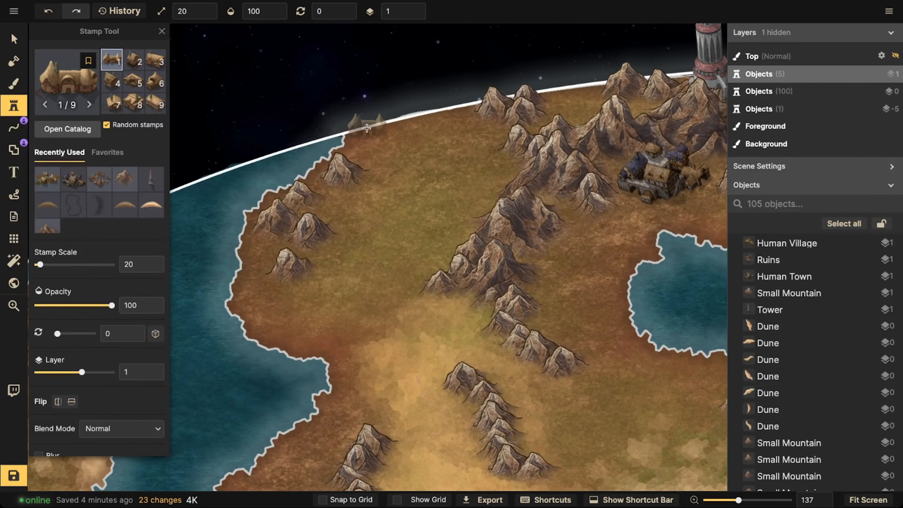
left_click(372, 132)
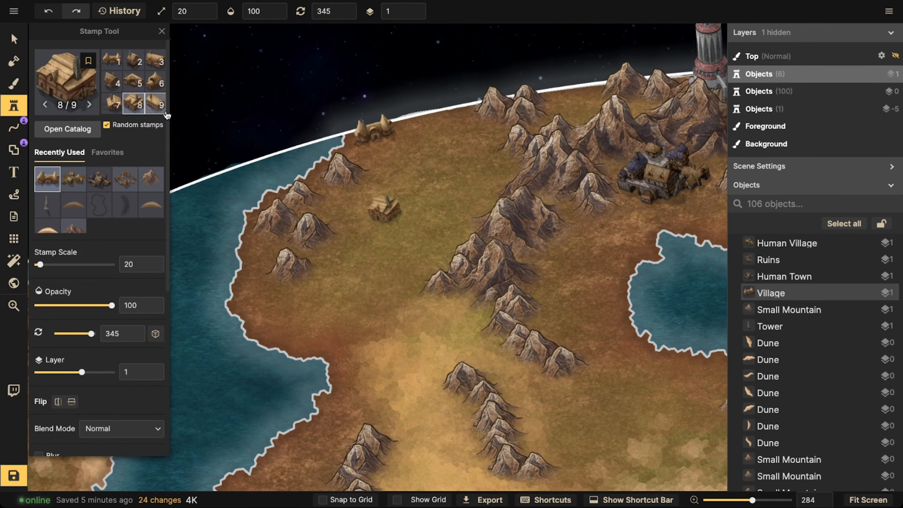
key("7")
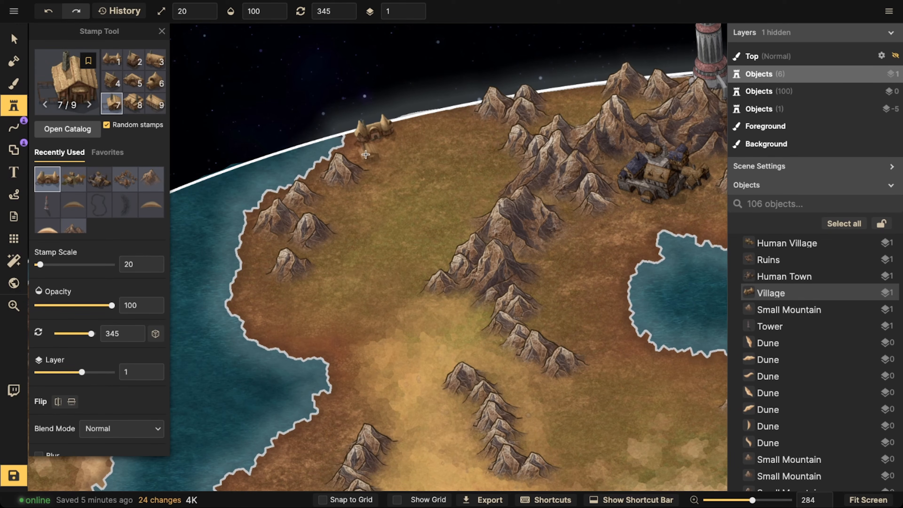
left_click(373, 153)
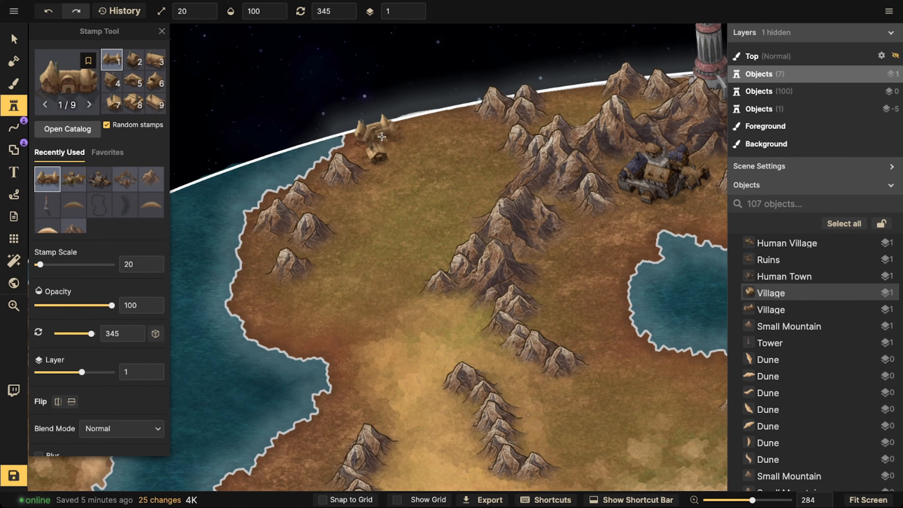
Step: Place Village variant 6 at scale 20 and rotation 345 just east of the variant 1 building on the northwestern coast
key("9")
key("8")
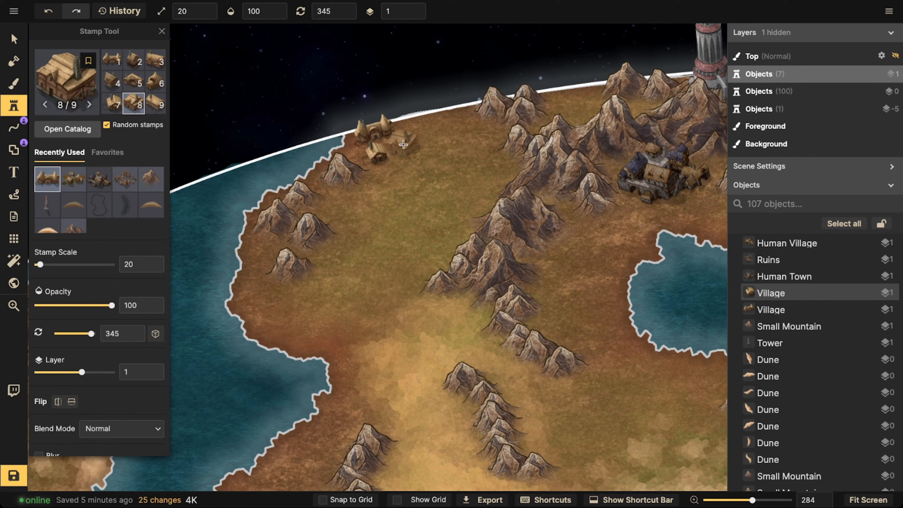
key("7")
key("6")
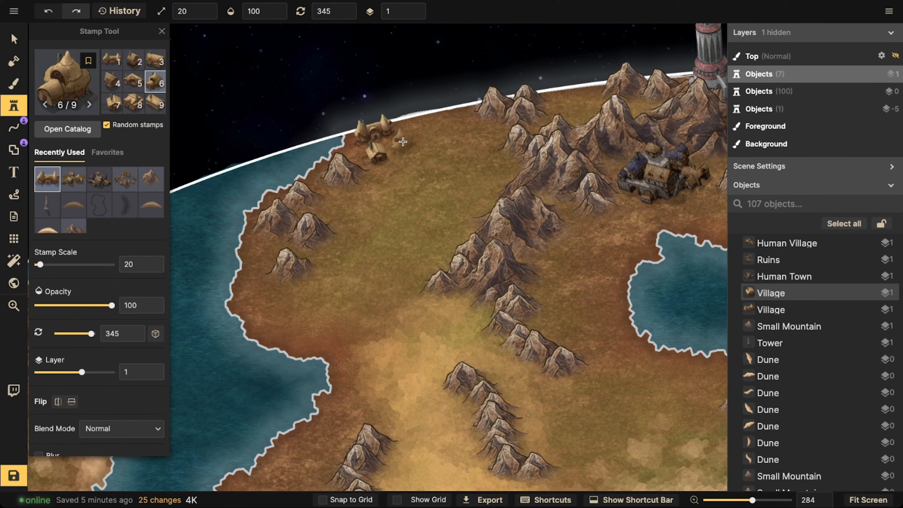
left_click(404, 136)
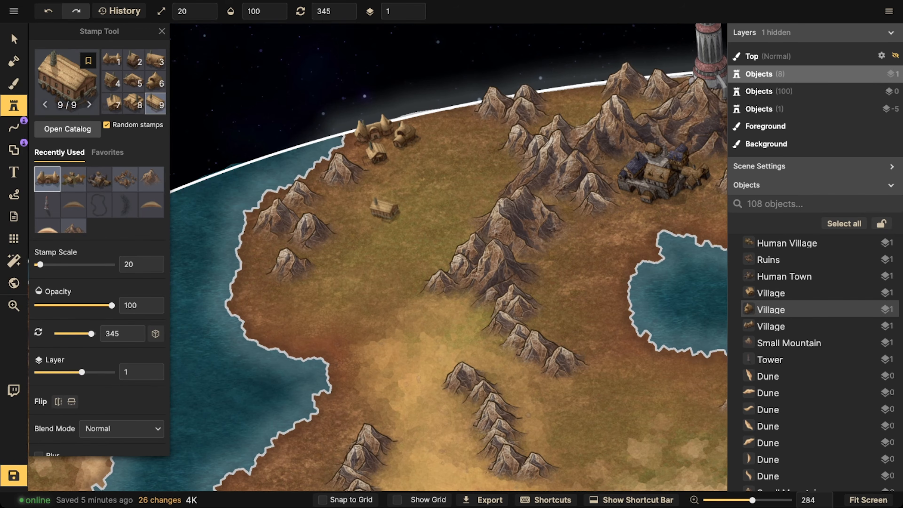
Step: Delete the small Village house below the variant 1 building and nudge the variant 6 building slightly southeast
left_click(13, 39)
scroll(415, 144, "up", 3)
key("Delete")
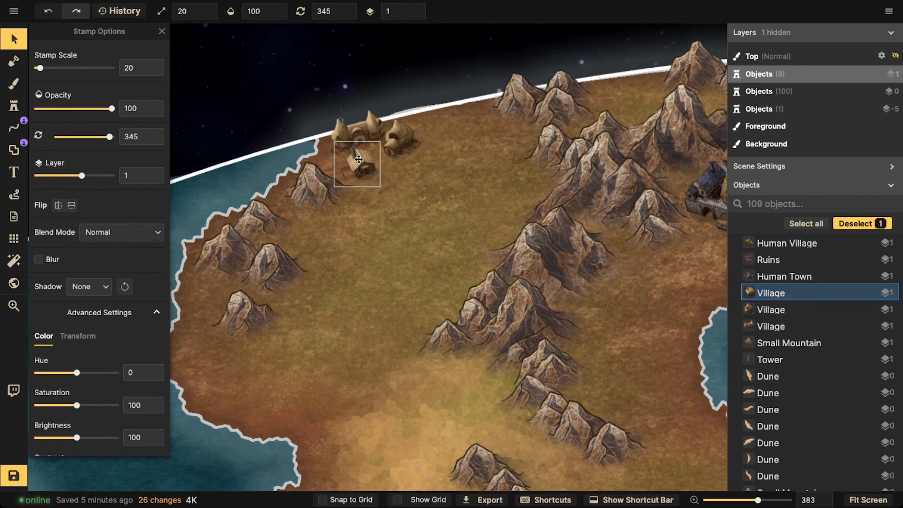
left_click_drag(415, 145, 417, 146)
Step: Place Village variant 4 at scale 20 and rotation 345 southwest of the variant 1 building, just above the coastal mountain
left_click(14, 105)
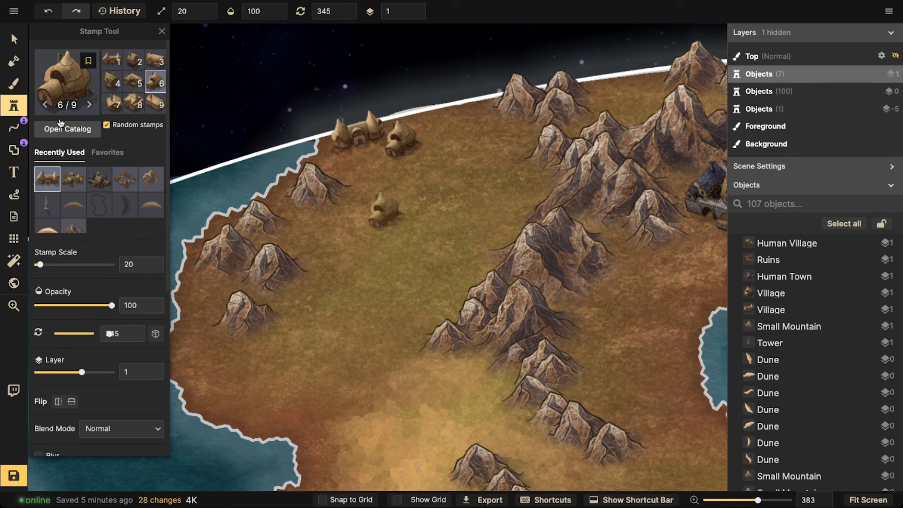
key("5")
key("4")
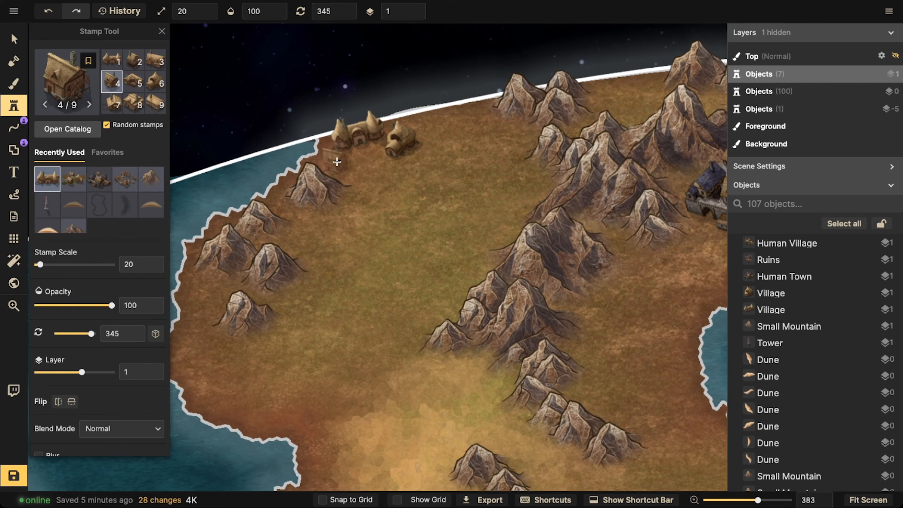
left_click(334, 161)
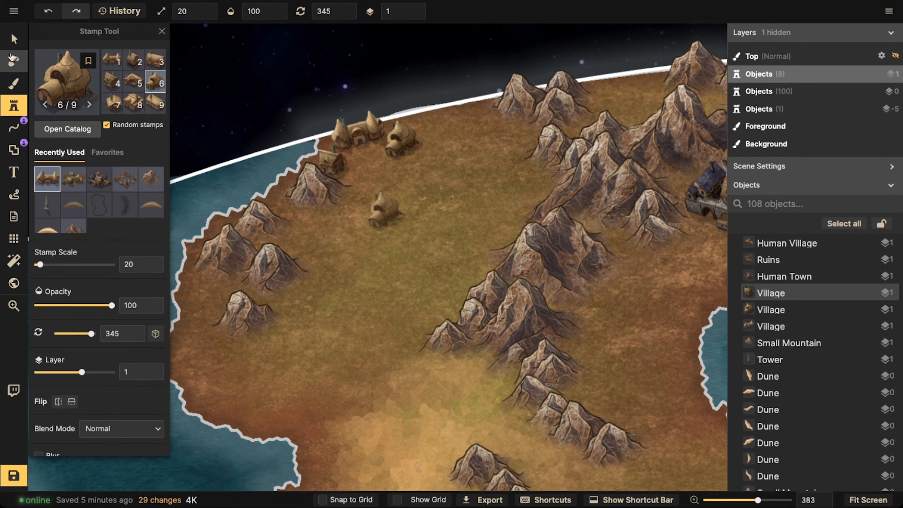
Step: Nudge the small mountain beside the village slightly northeast and raise it to layer 1
left_click(14, 39)
left_click(329, 191)
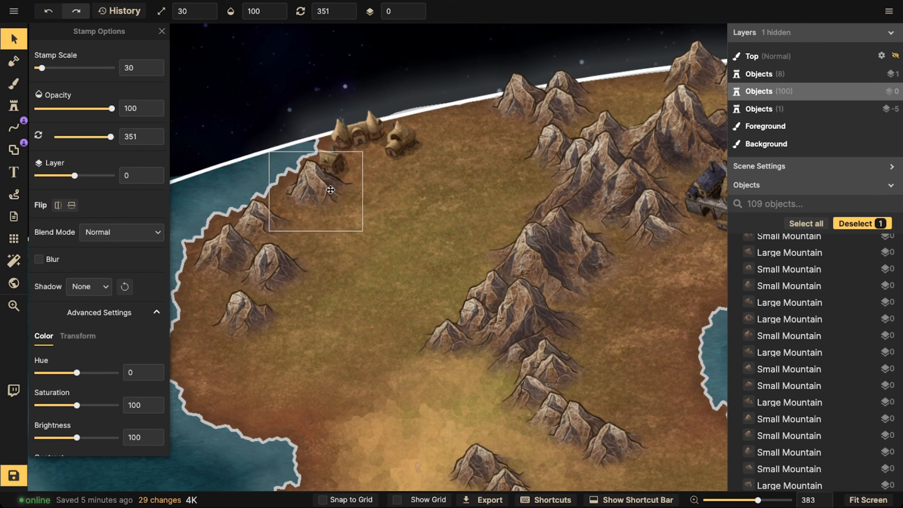
left_click_drag(330, 190, 340, 173)
left_click(417, 8)
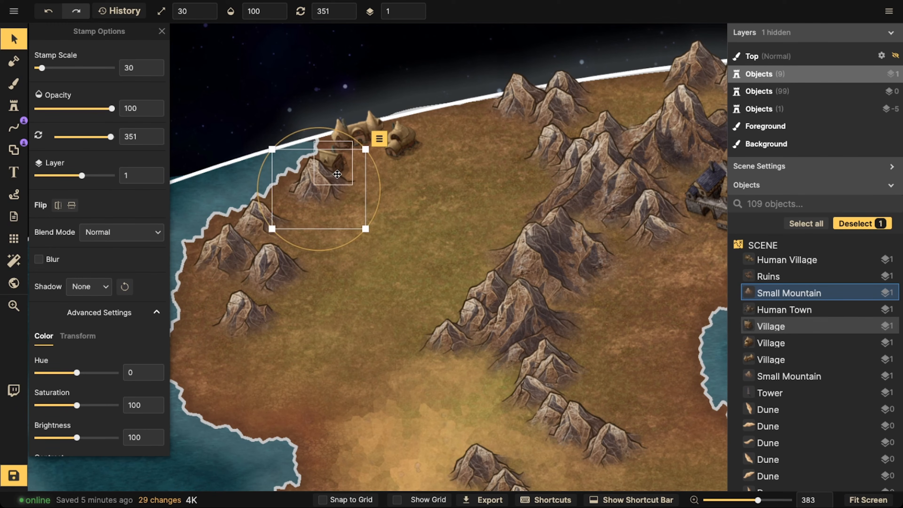
Step: Fine-tune the positions of the three Village buildings so they cluster tightly along the map's curved edge
left_click(333, 157)
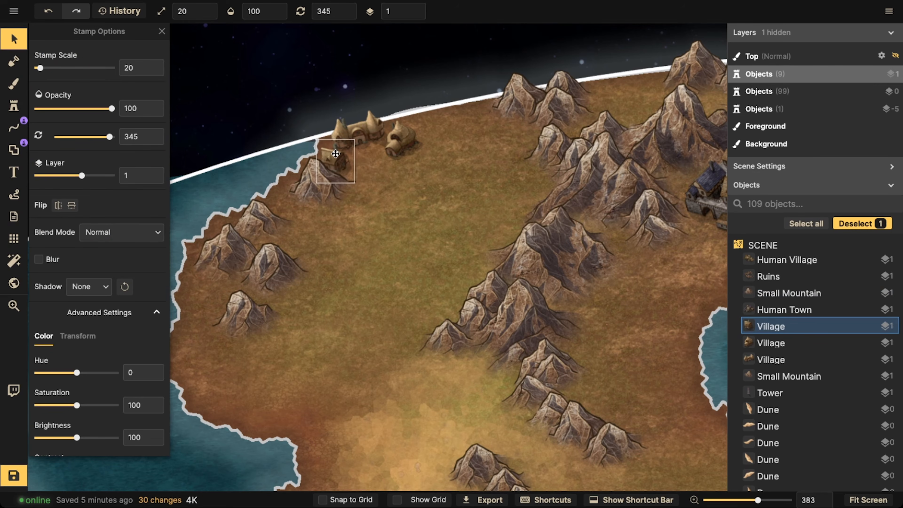
left_click_drag(336, 153, 338, 152)
left_click(315, 138)
scroll(322, 143, "down", 5)
left_click(342, 142)
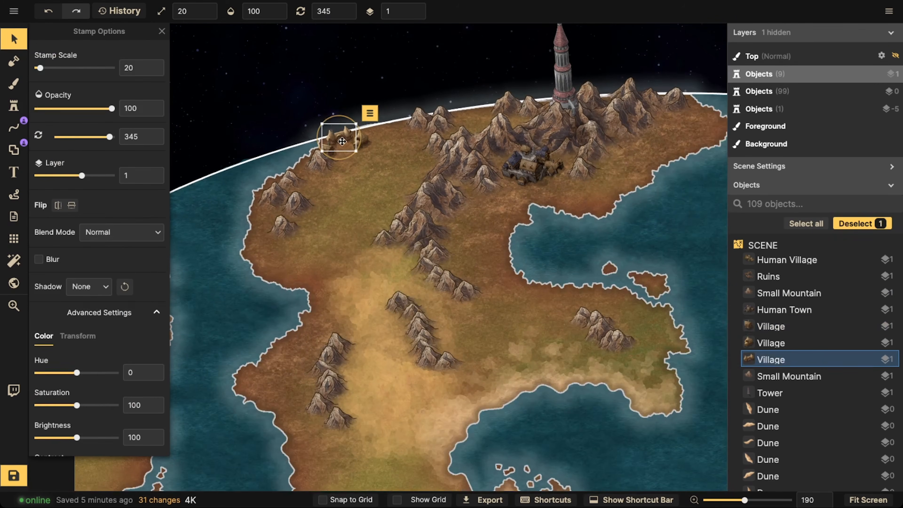
left_click(356, 140)
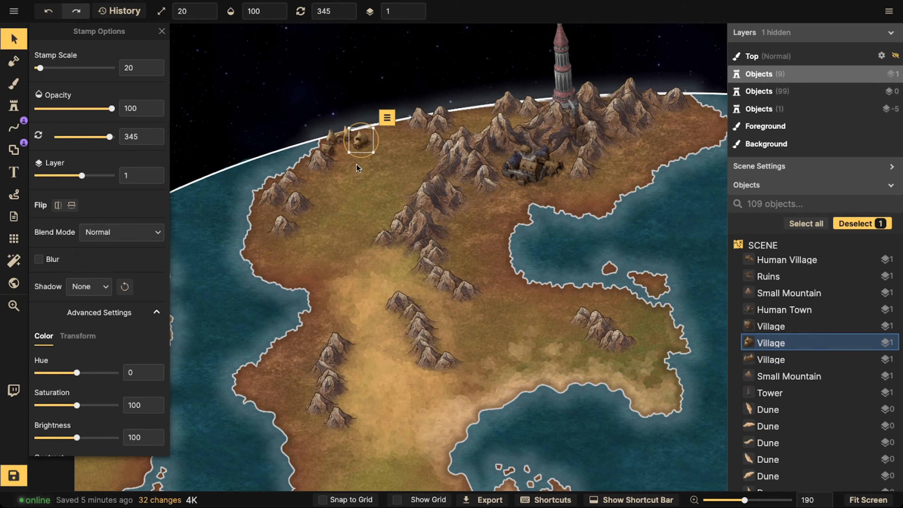
left_click(193, 129)
Step: Clear the stamp catalog search, browse the Fantasy Regional assets and try the eight-variant Desert Buildings stamp
scroll(149, 131, "down", 2)
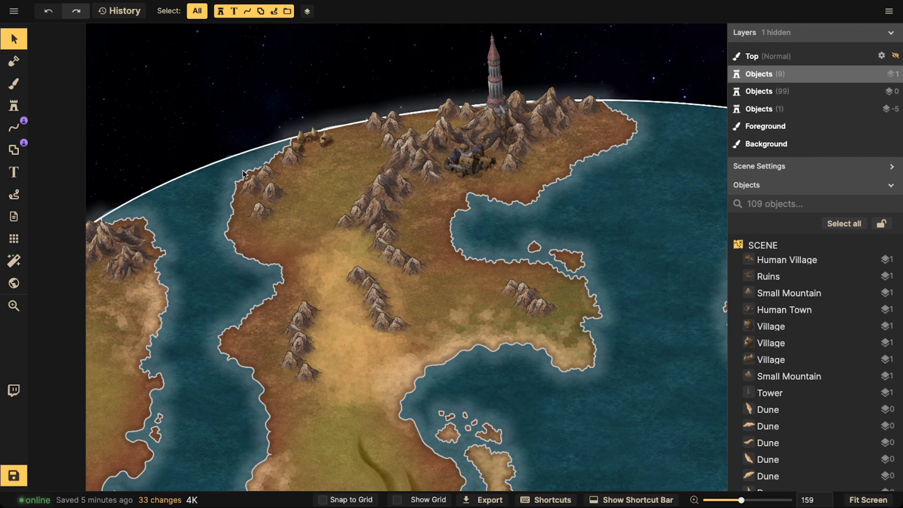
scroll(243, 173, "down", 6)
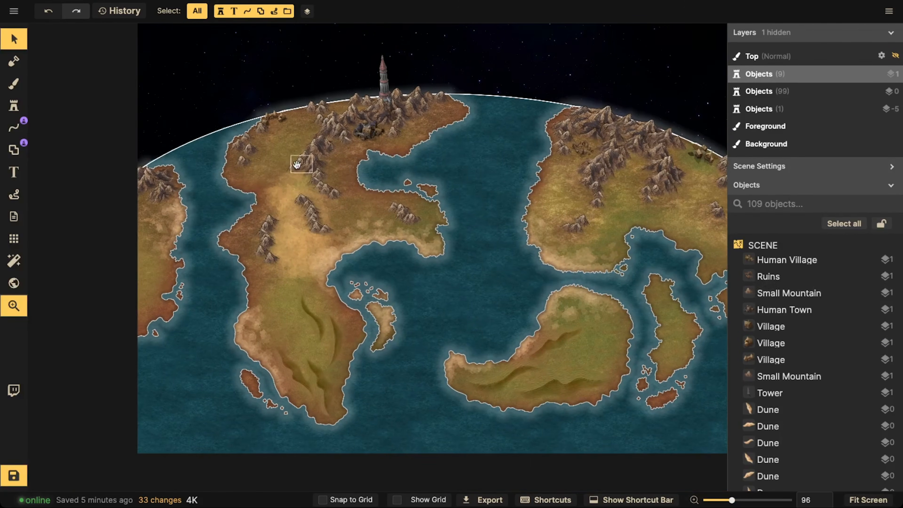
left_click(13, 105)
left_click(54, 84)
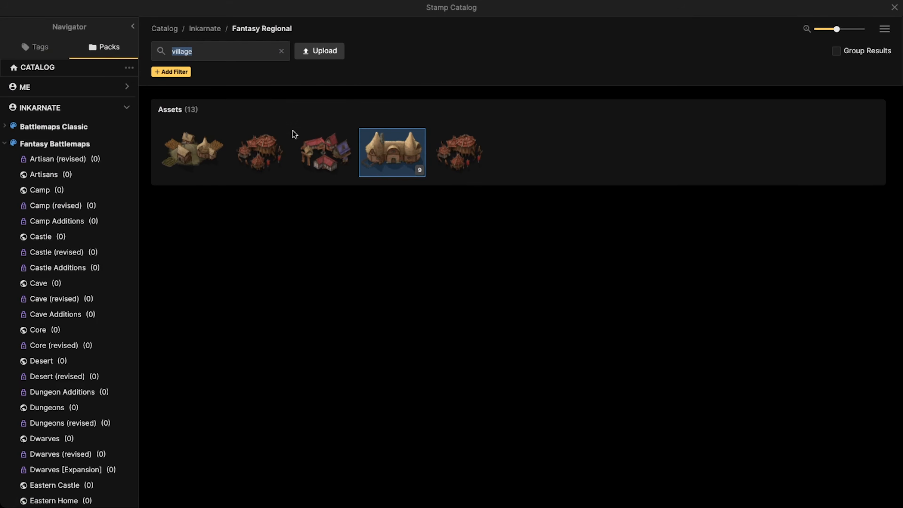
left_click(281, 52)
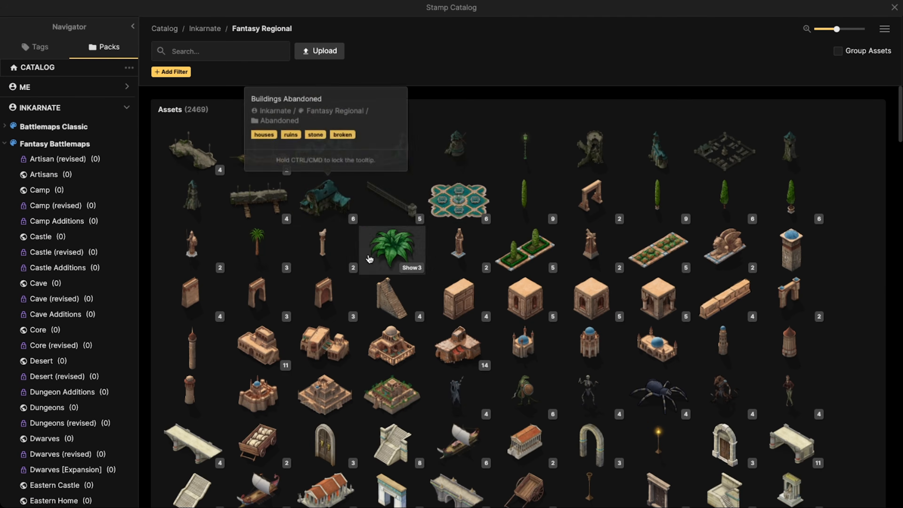
scroll(370, 297, "down", 6)
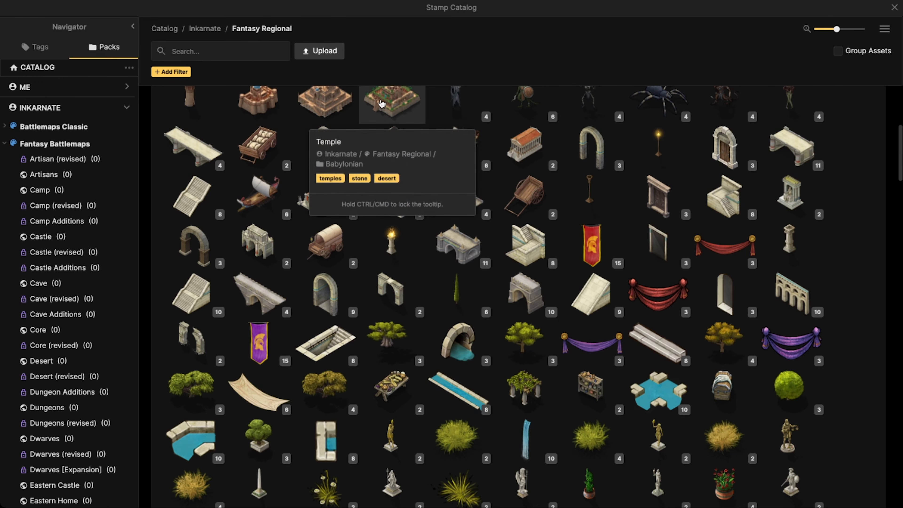
scroll(331, 300, "down", 10)
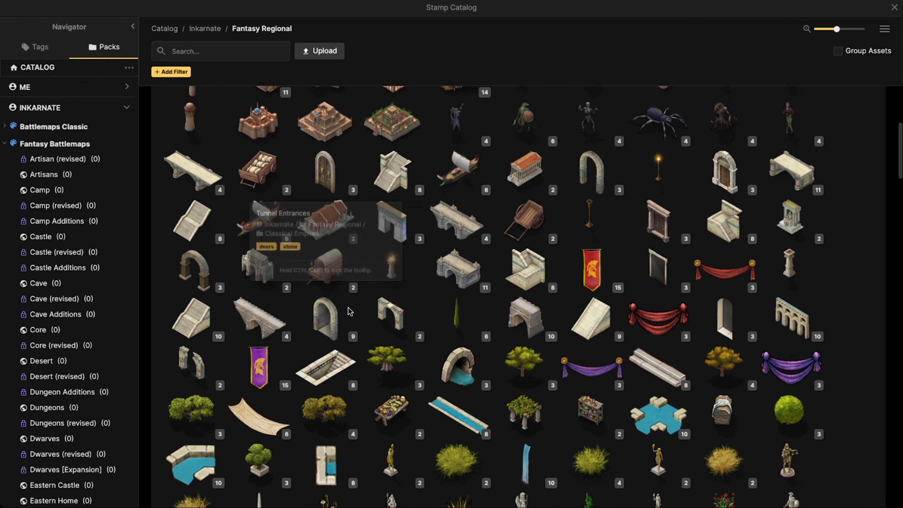
scroll(322, 343, "down", 5)
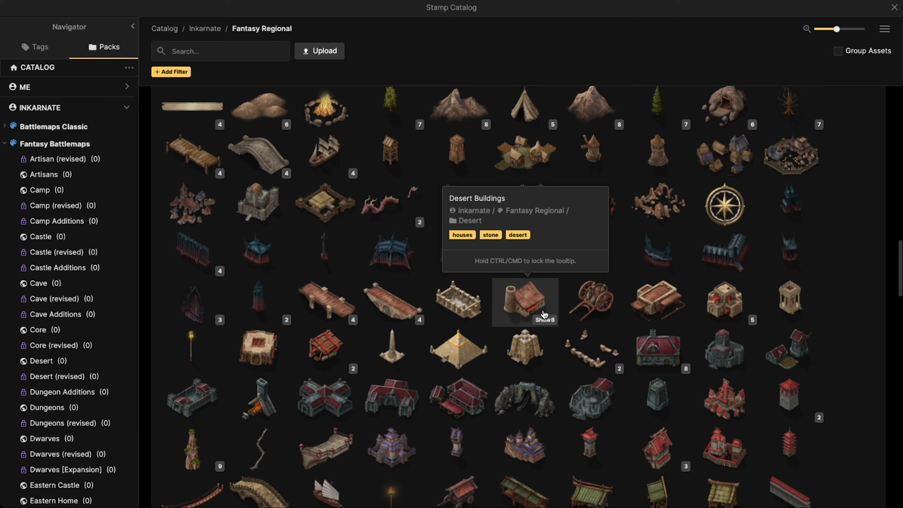
left_click(501, 297)
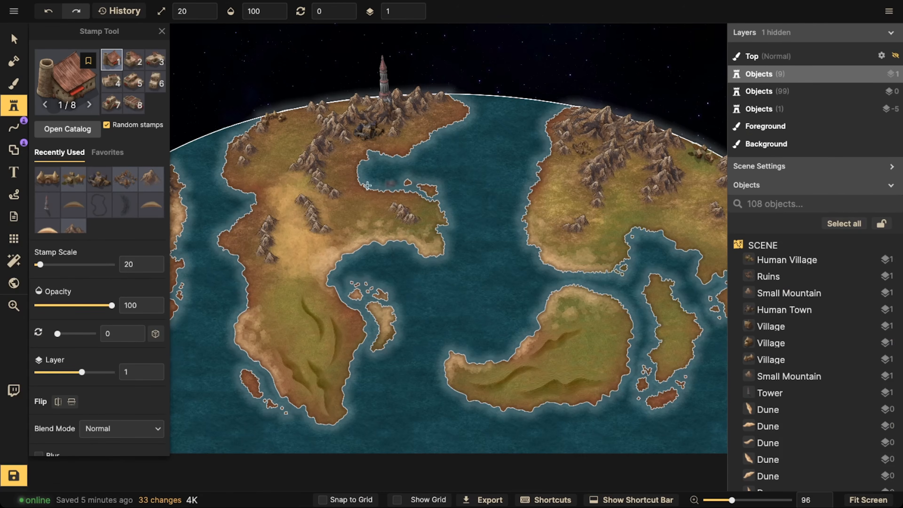
Step: Search the stamp catalog for "desert" and pick the tall blue-domed Temple from the Babylonian pack
scroll(277, 225, "up", 4)
scroll(277, 226, "up", 6)
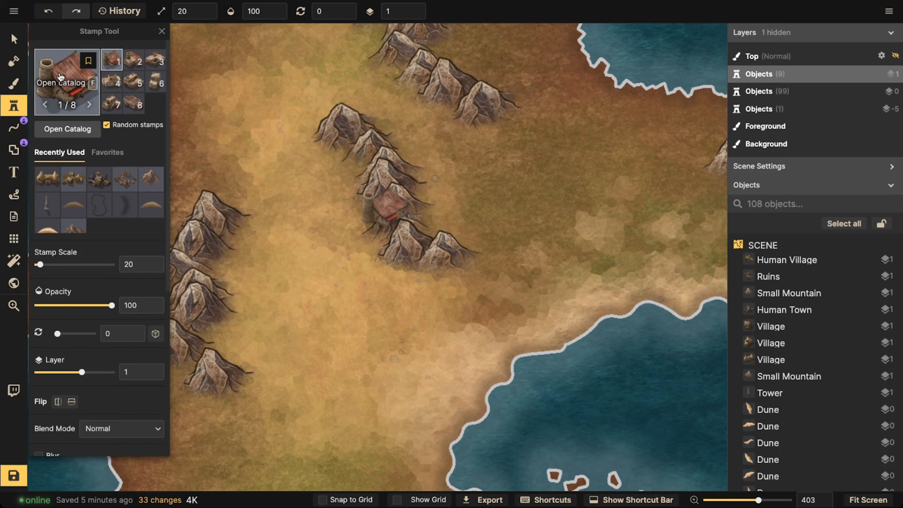
left_click(60, 77)
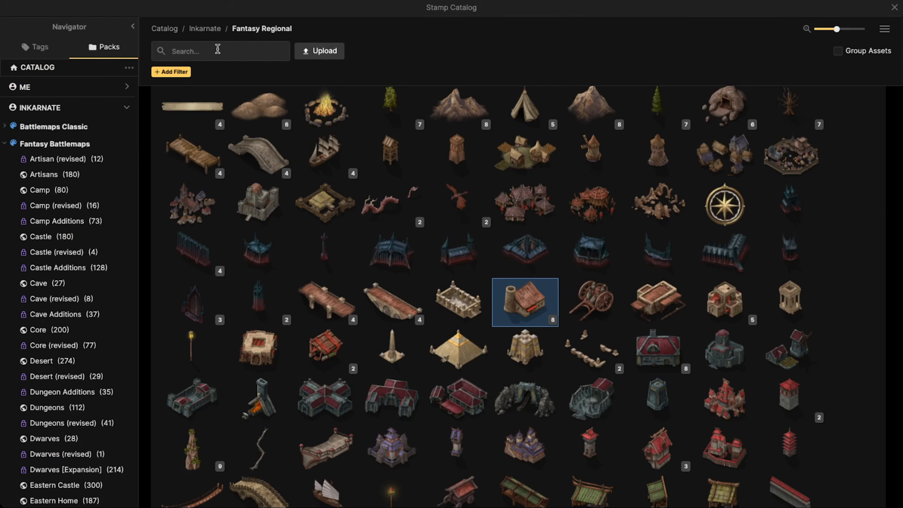
type("desert")
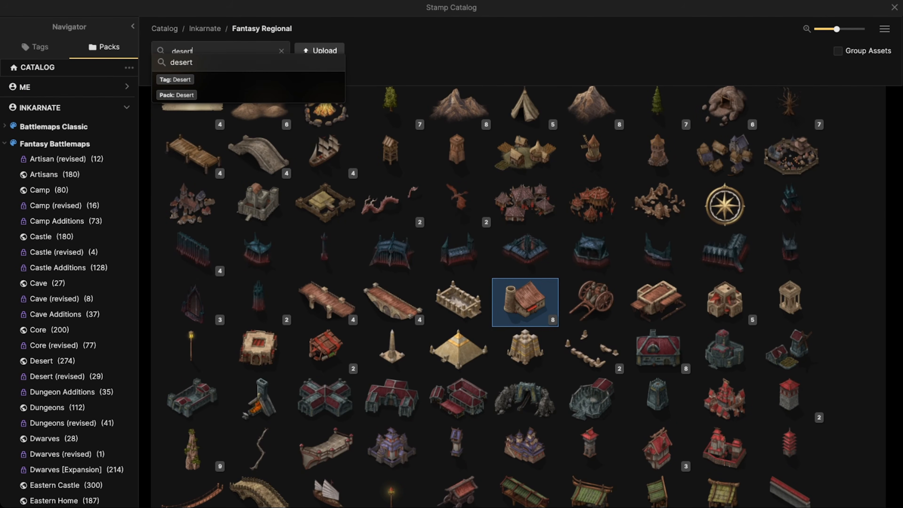
key("Return")
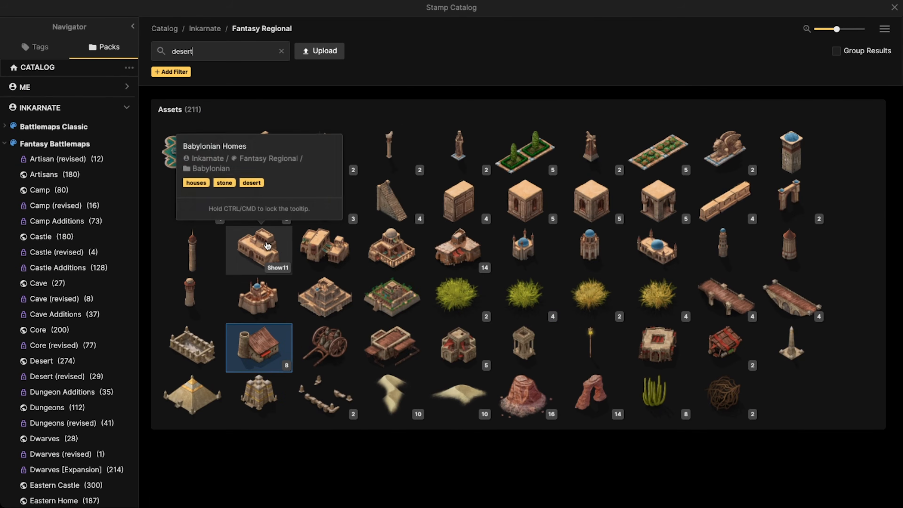
mouse_move(266, 301)
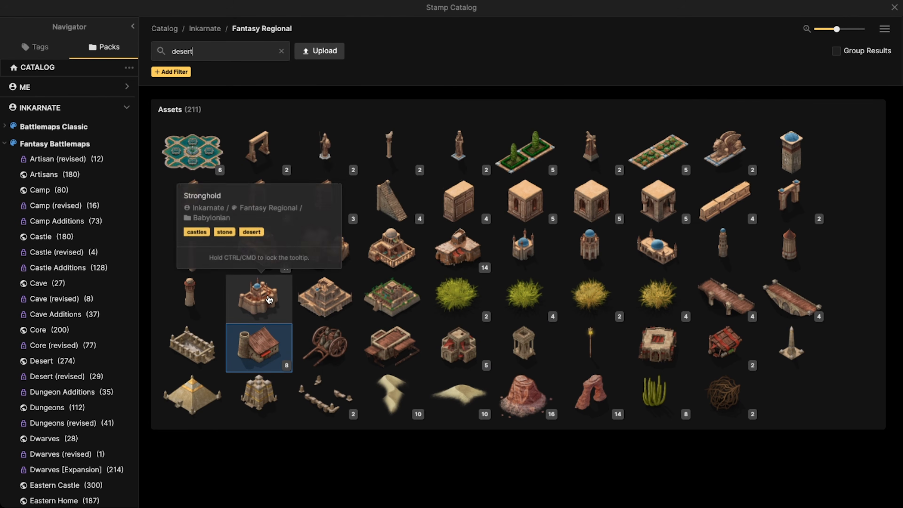
mouse_move(315, 303)
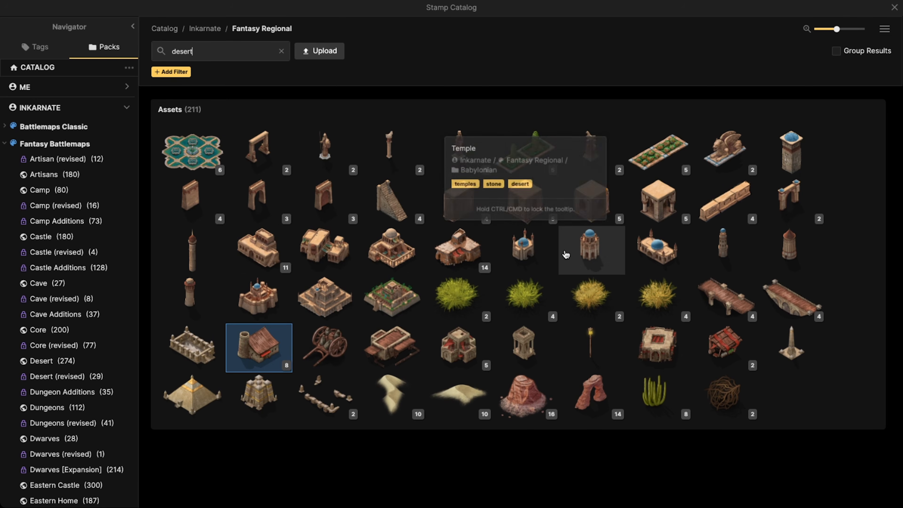
mouse_move(595, 250)
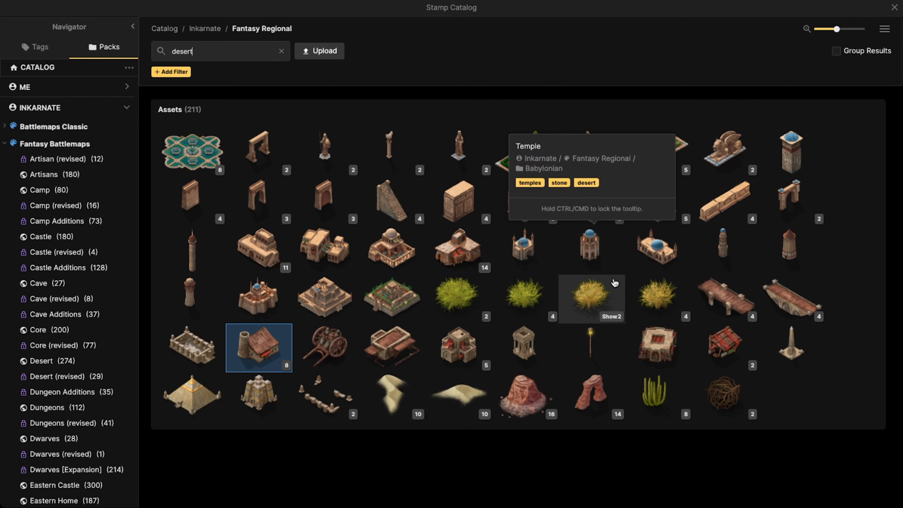
left_click(601, 248)
Step: Place the Temple at scale 20 and rotation 18.5 in the sandy area between the western continent's two mountain ranges
scroll(328, 223, "down", 5)
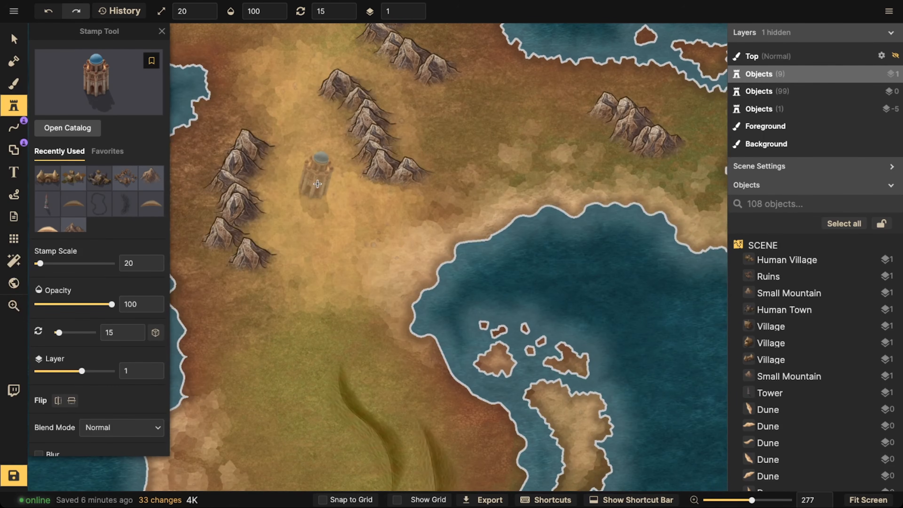
left_click(331, 185)
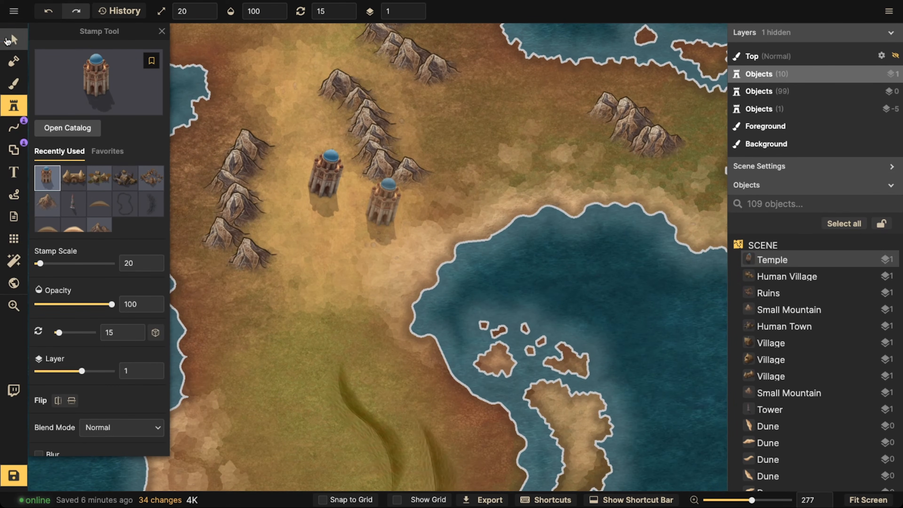
left_click(11, 39)
scroll(299, 212, "up", 5)
left_click_drag(333, 236, 329, 238)
left_click(328, 174)
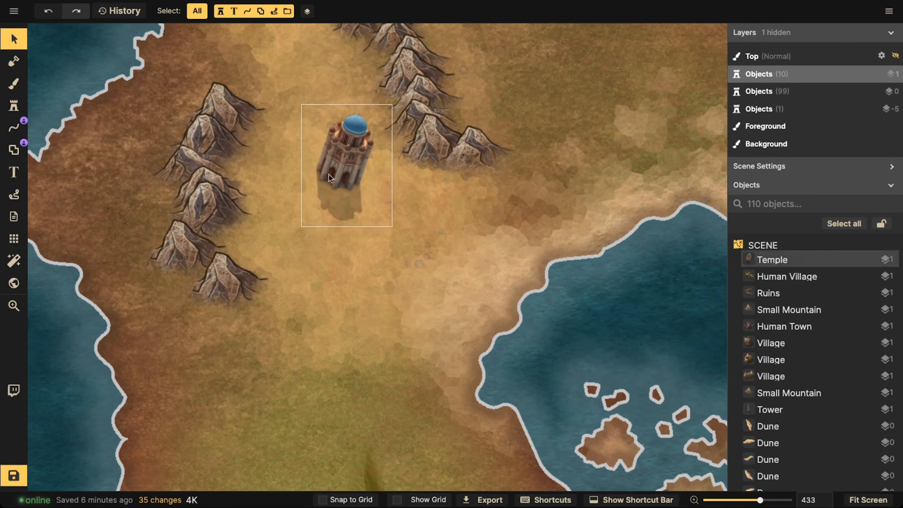
left_click(324, 175)
left_click_drag(349, 161, 345, 182)
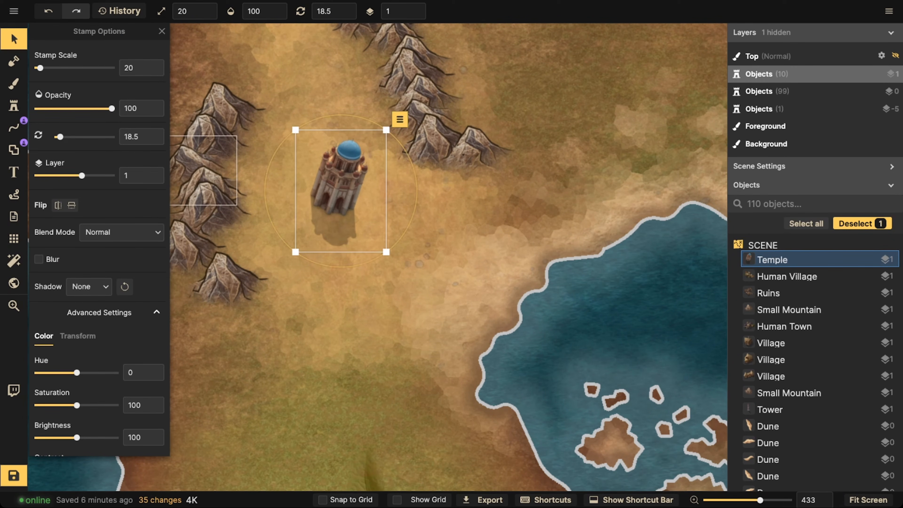
Step: Set up the Shape brush with blur at radius 10, fill enabled and stroke disabled
left_click(15, 150)
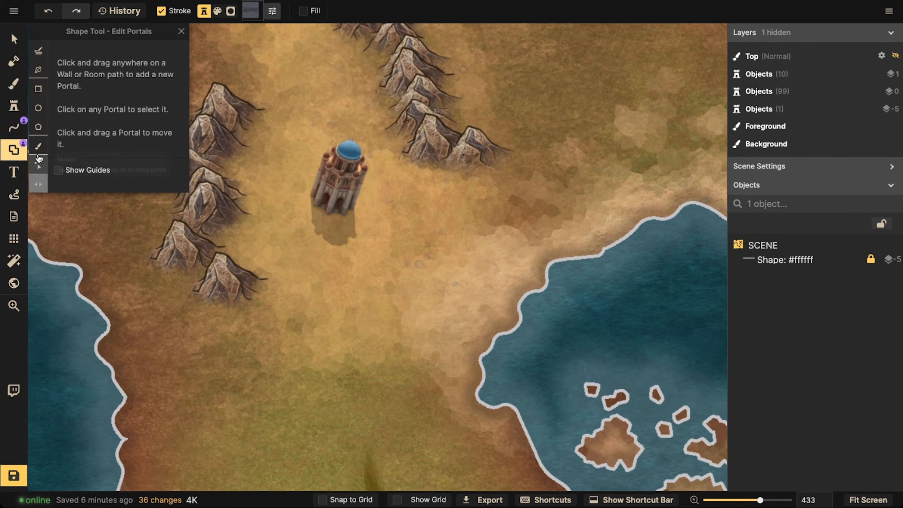
left_click(38, 146)
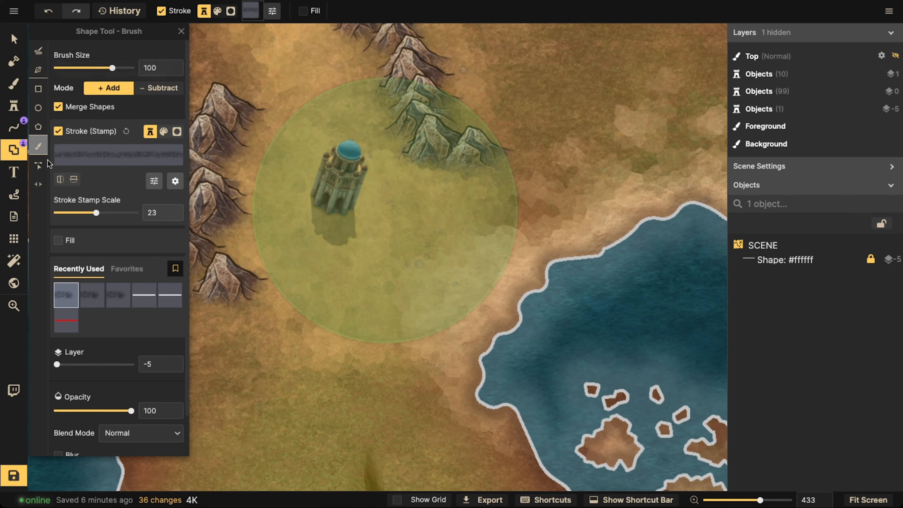
scroll(71, 391, "down", 2)
left_click(61, 412)
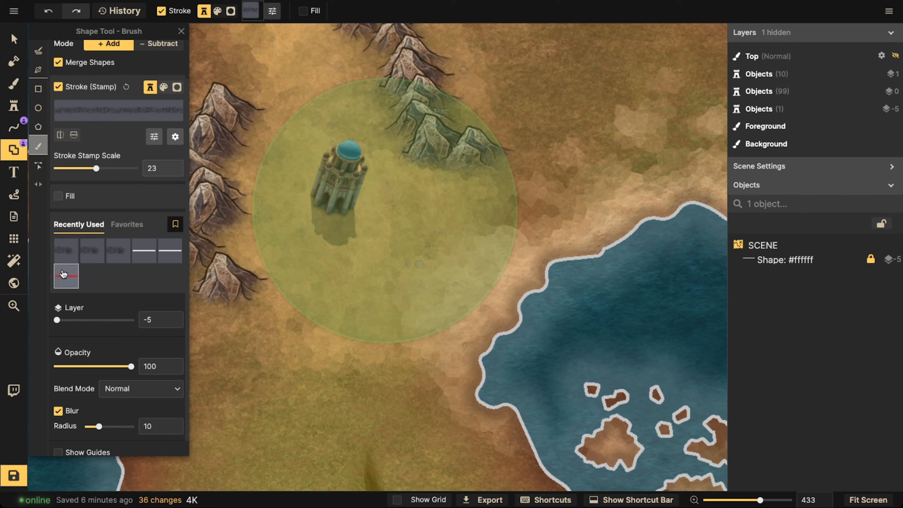
scroll(68, 218, "up", 2)
left_click(58, 241)
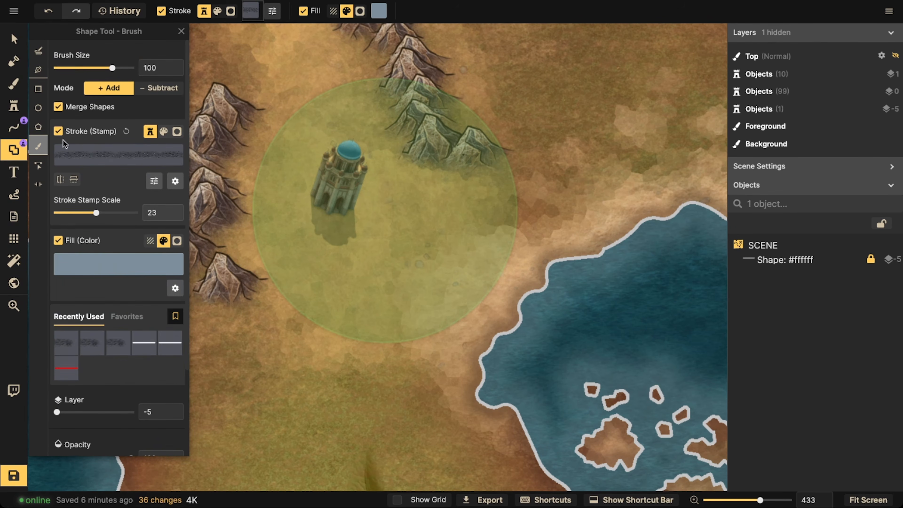
left_click(58, 131)
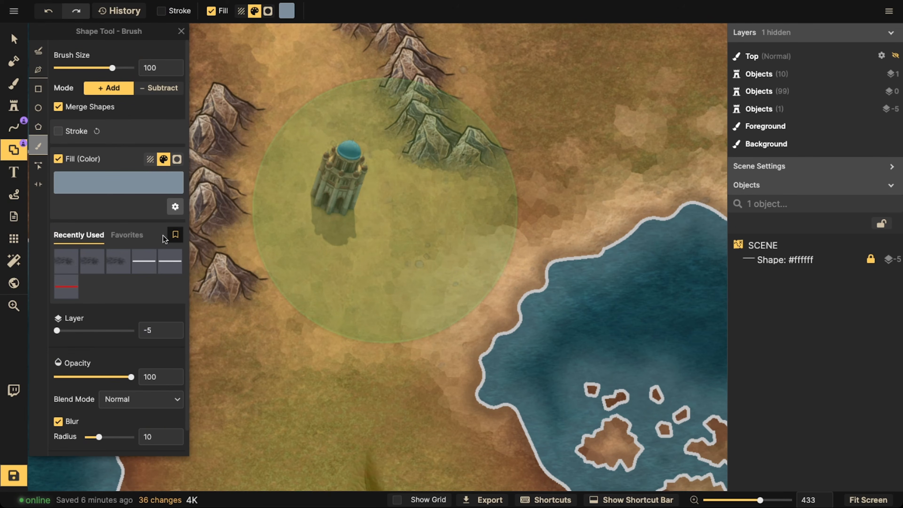
Step: Set the brush fill to Clip Mask on layer 2 and paint over the Temple's lower edge and shadow at brush size 30
left_click(176, 160)
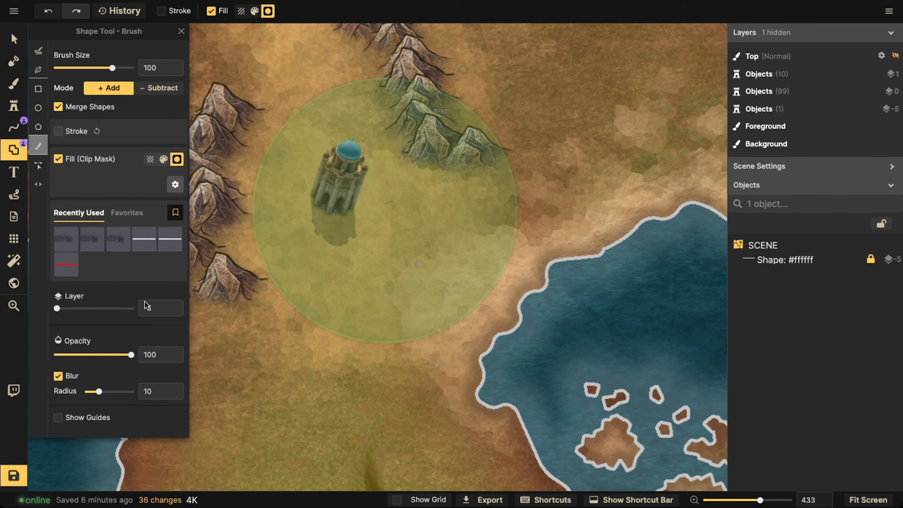
left_click(179, 308)
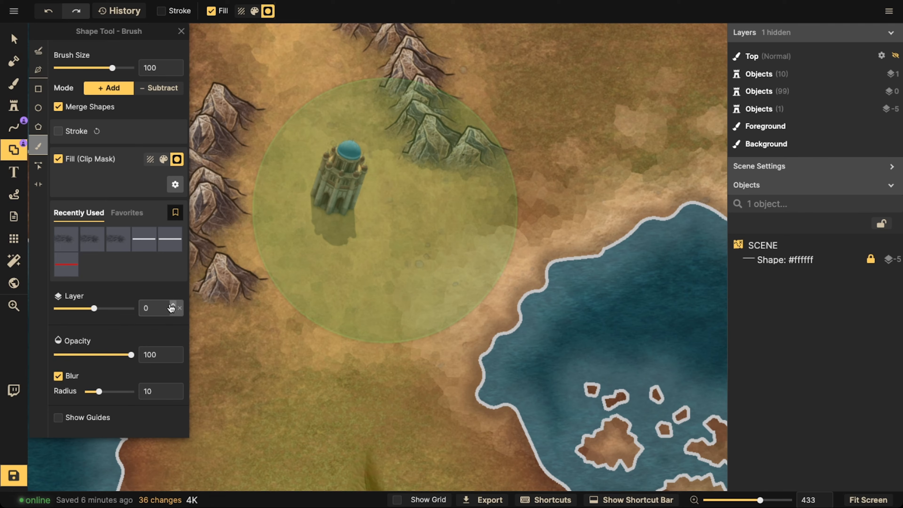
scroll(313, 263, "down", 9)
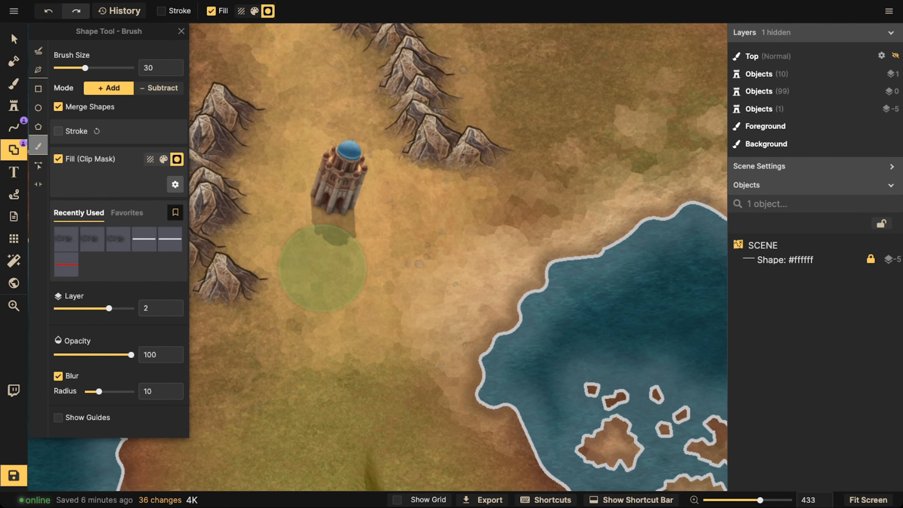
mouse_move(327, 230)
left_mouse_down()
mouse_move(339, 214)
mouse_move(353, 251)
left_mouse_up()
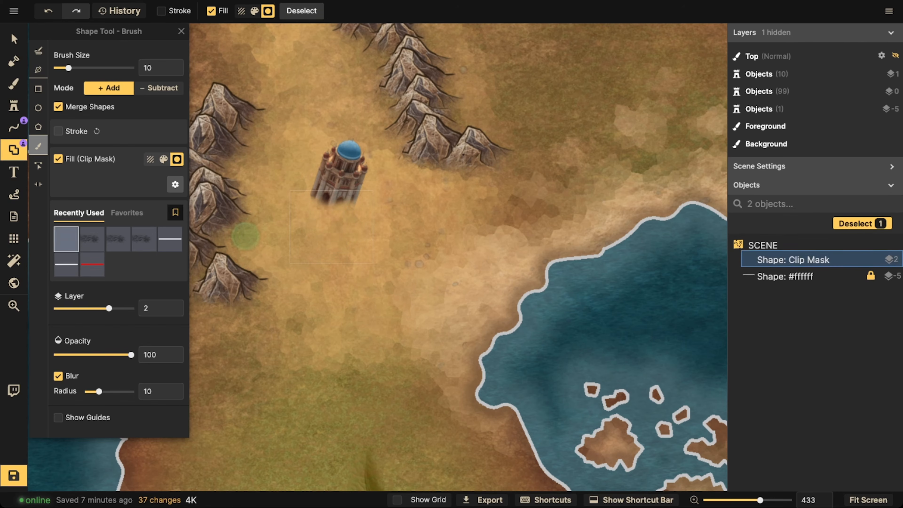
Step: Select the new clip mask together with the Temple and slightly adjust their placement, turning the Temple to rotation 16.5
left_click(14, 38)
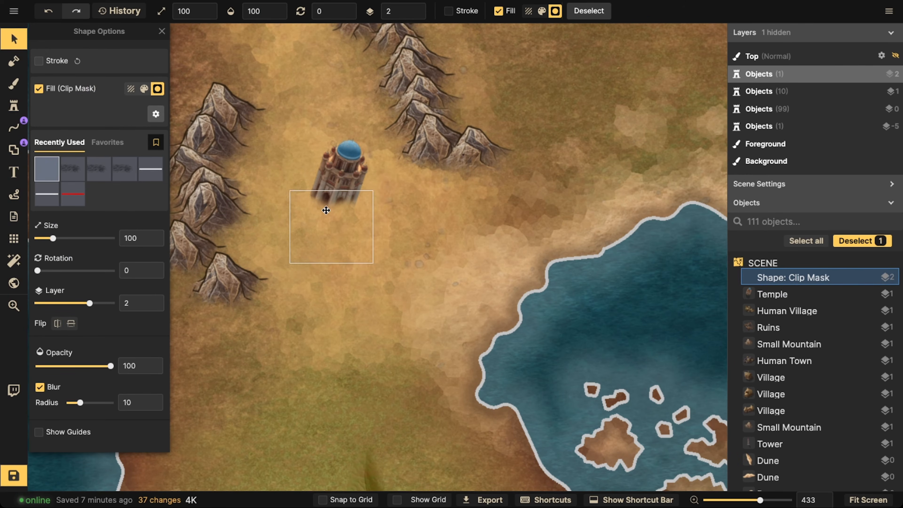
mouse_move(326, 210)
left_mouse_down()
mouse_move(322, 303)
mouse_move(327, 211)
mouse_move(335, 202)
mouse_move(343, 216)
left_mouse_up()
left_click(334, 196, "shift")
left_click_drag(333, 300, 324, 299)
scroll(352, 204, "down", 3)
left_click_drag(353, 194, 340, 186)
left_click_drag(334, 263, 340, 269)
key("Escape")
Step: Tilt the Temple and its clip mask the opposite way, with the mask at 334.5, and nudge the mask over the Temple's base
scroll(311, 185, "down", 4)
left_click(315, 181)
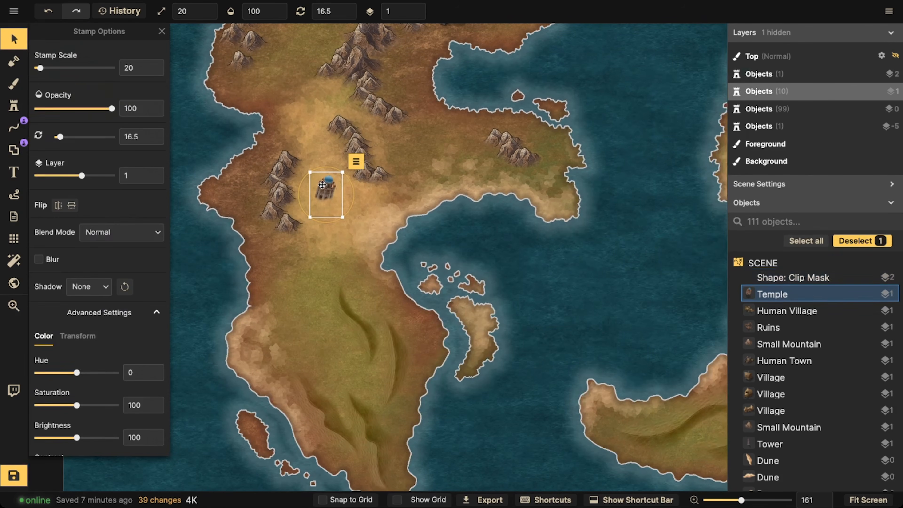
left_click_drag(328, 229, 331, 192)
left_click(317, 190)
left_click(329, 206)
scroll(330, 207, "up", 1)
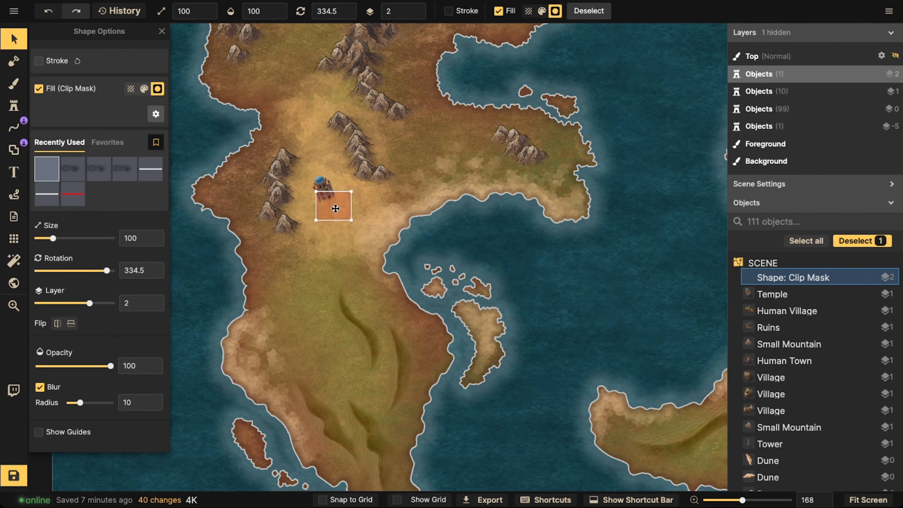
left_click_drag(327, 210, 331, 207)
scroll(331, 208, "down", 1)
key("Escape")
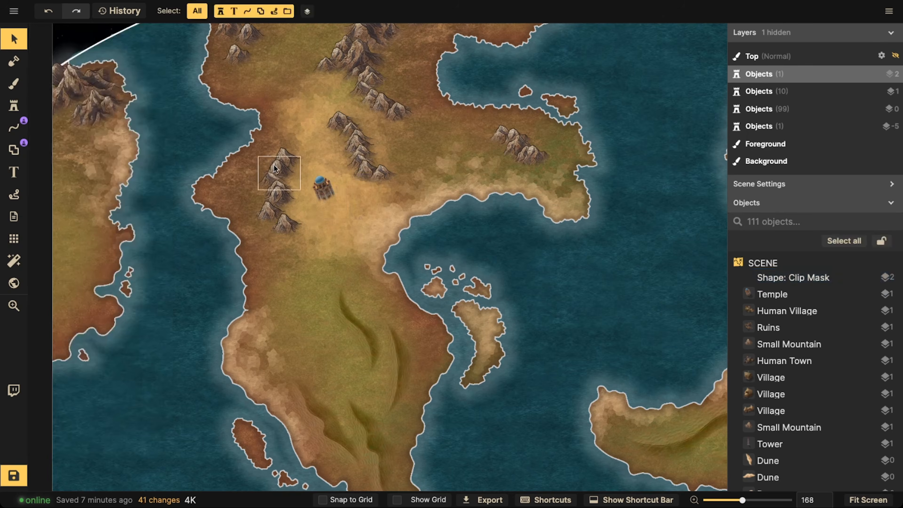
Step: Select the Temple together with its clip mask and rotate both to 326 so they follow the map's curve
scroll(276, 169, "down", 1)
scroll(296, 187, "up", 3)
left_click(328, 190)
scroll(329, 188, "up", 3)
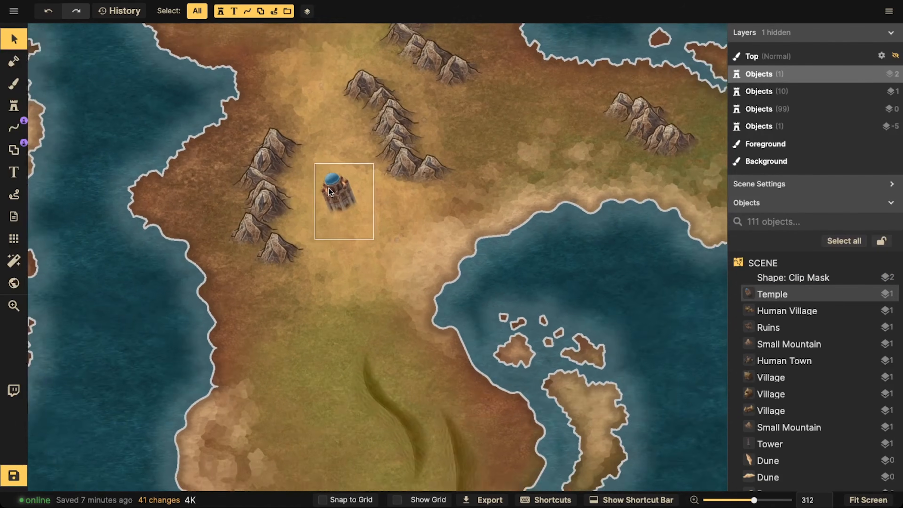
scroll(329, 189, "down", 5)
left_click_drag(335, 161, 268, 209)
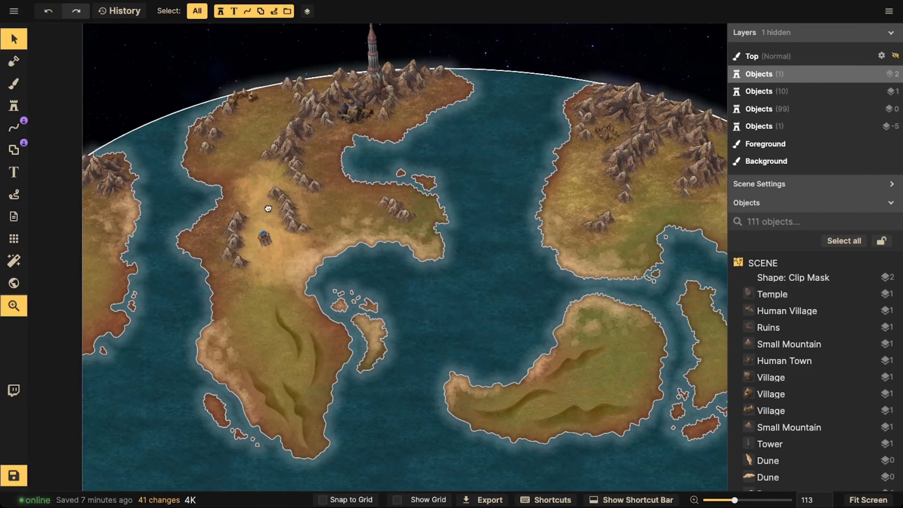
left_click(267, 238)
left_click(276, 252, "shift")
scroll(291, 253, "up", 1)
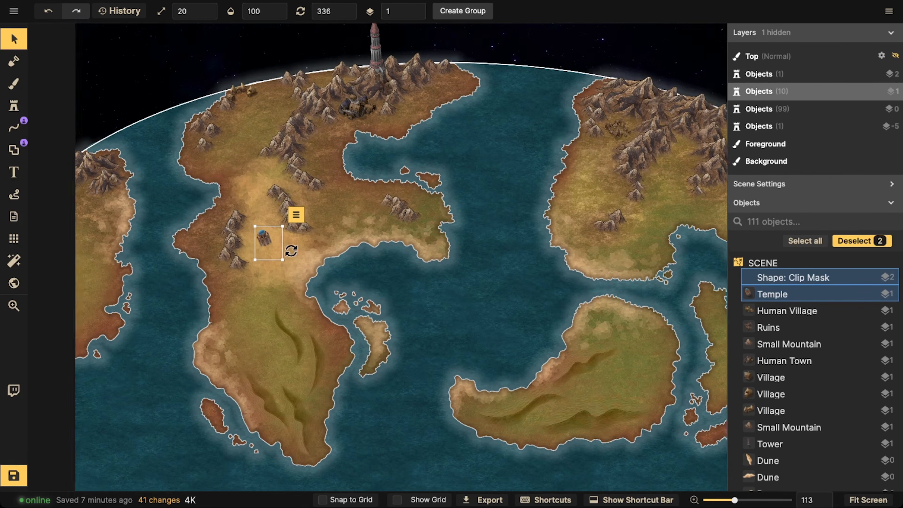
scroll(291, 251, "up", 1)
left_click_drag(291, 246, 291, 240)
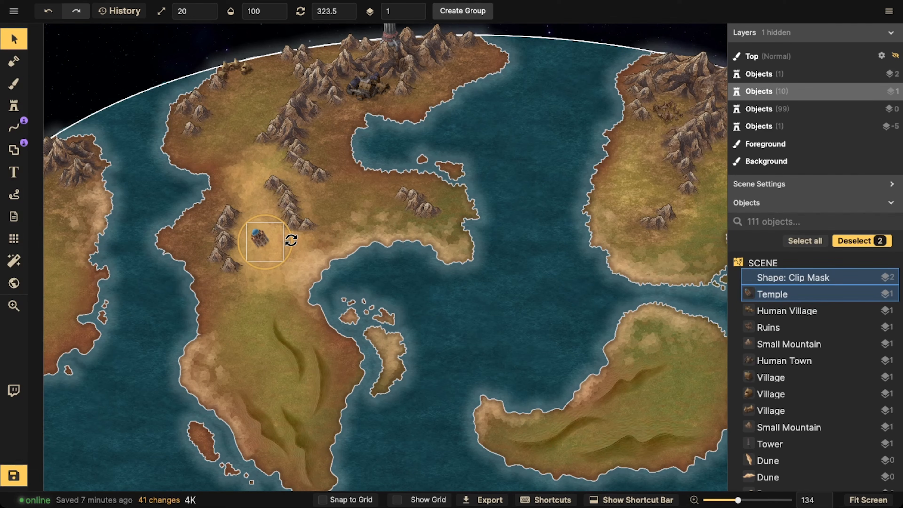
left_click_drag(291, 240, 288, 245)
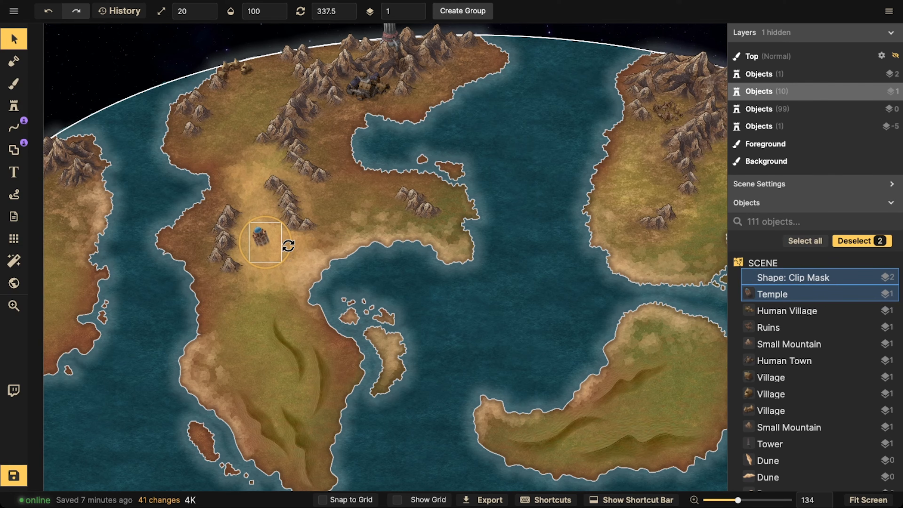
left_click_drag(288, 245, 288, 236)
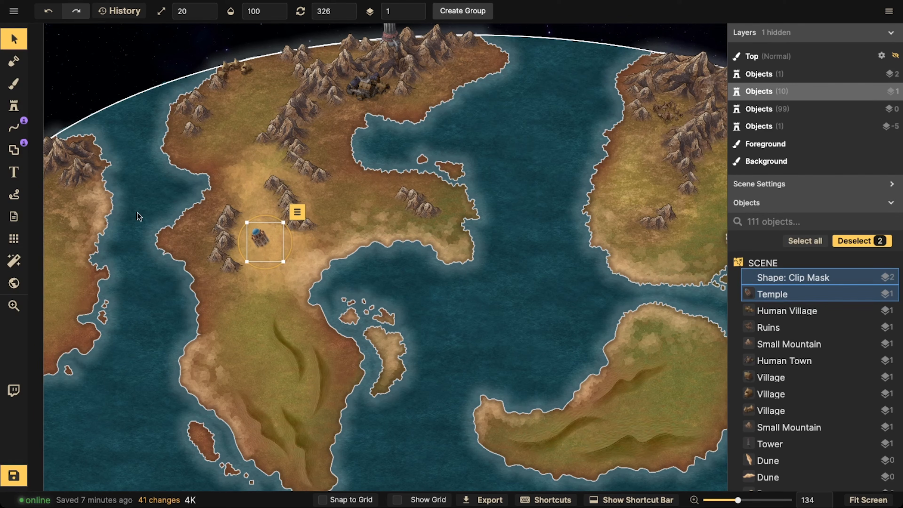
Step: Examine the whole map's composition and landmark placement, and clear the object selection
scroll(137, 211, "down", 2)
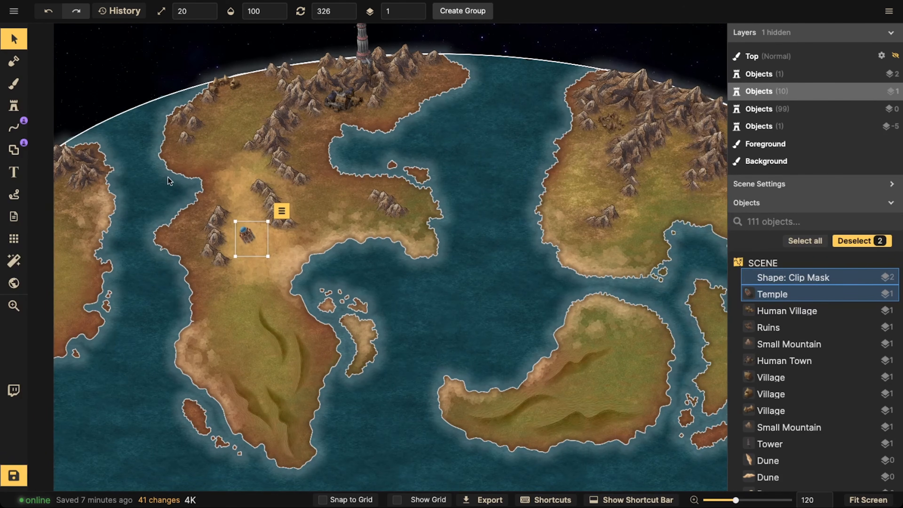
scroll(243, 91, "down", 4)
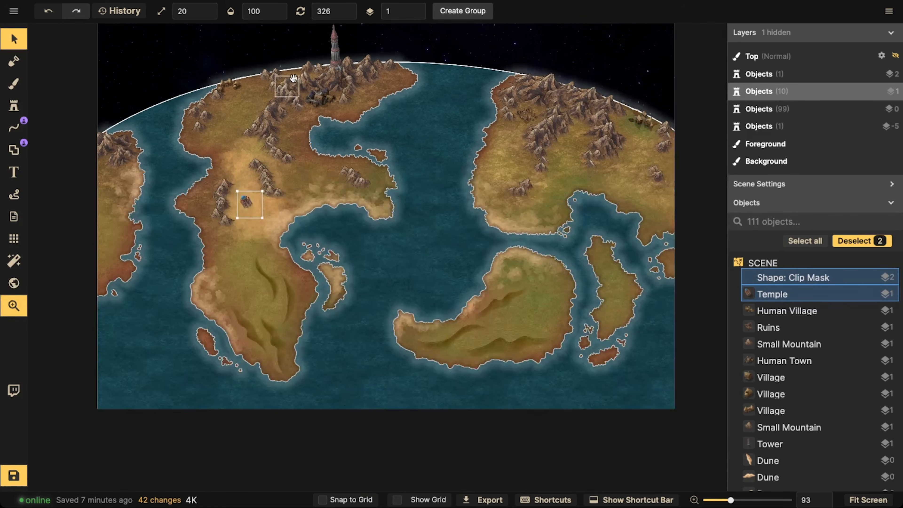
left_click_drag(243, 88, 273, 113)
scroll(318, 110, "down", 2)
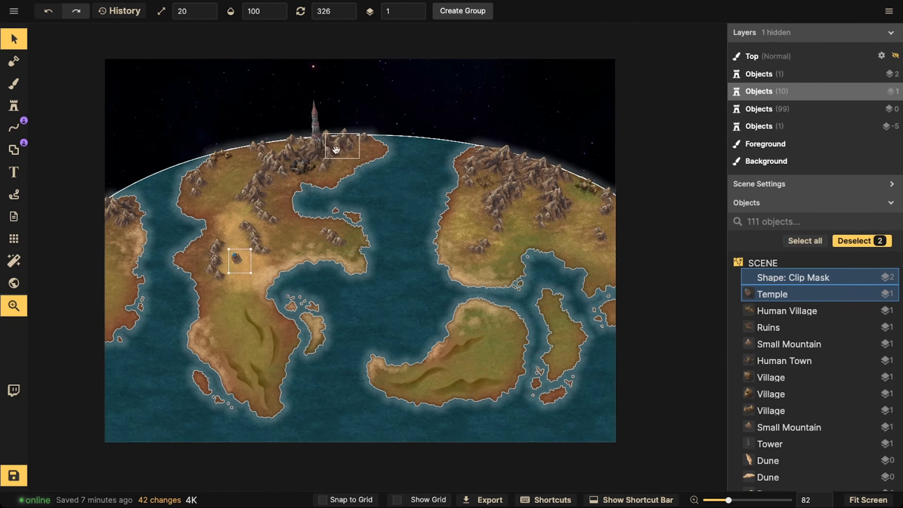
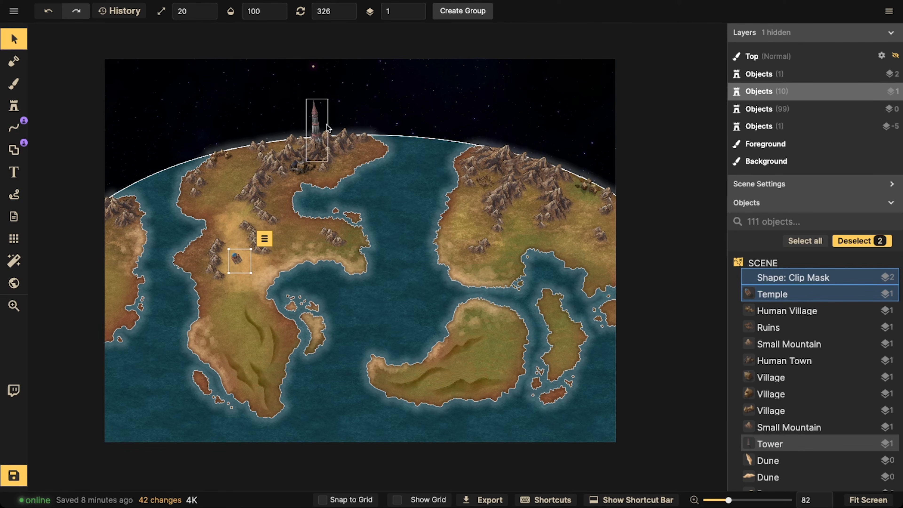
scroll(327, 124, "up", 3)
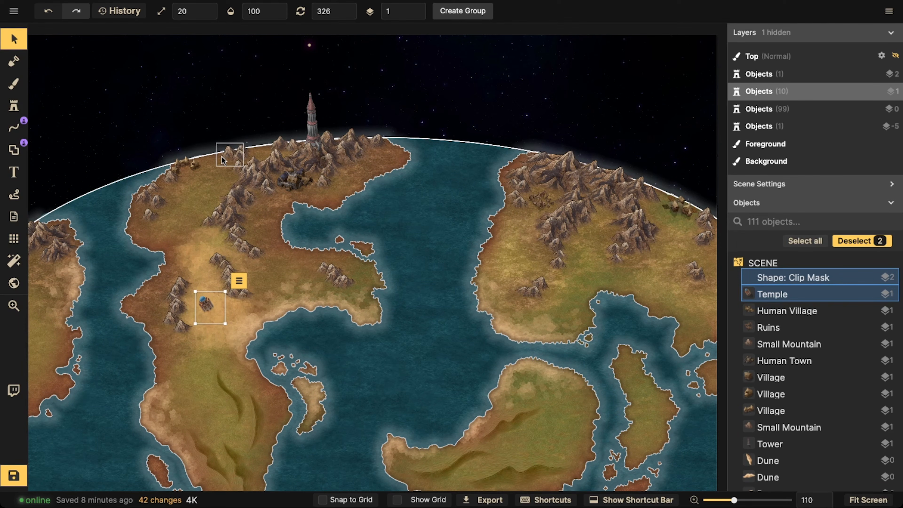
scroll(340, 207, "down", 2)
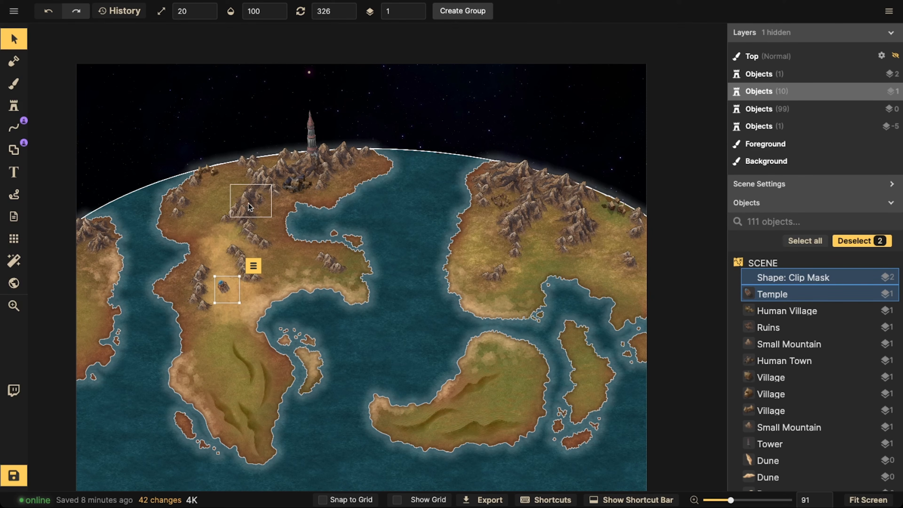
scroll(253, 385, "down", 2)
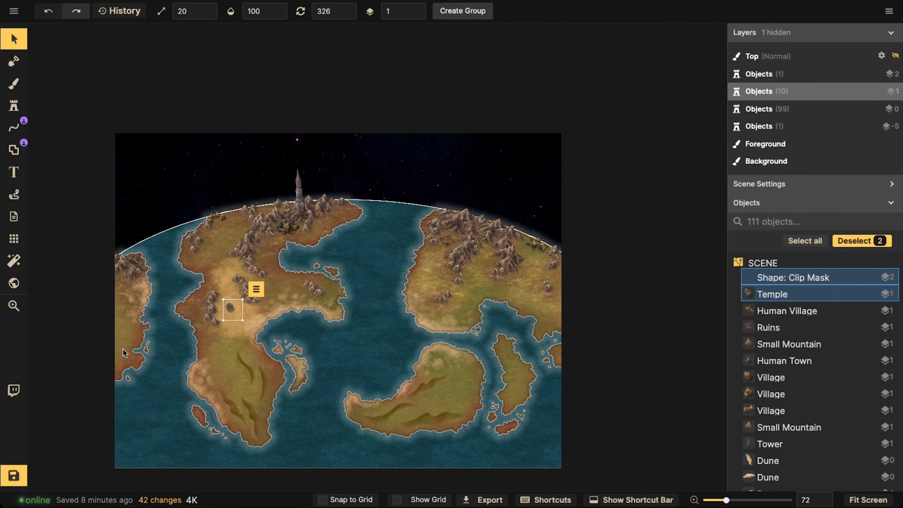
left_click_drag(123, 349, 605, 462)
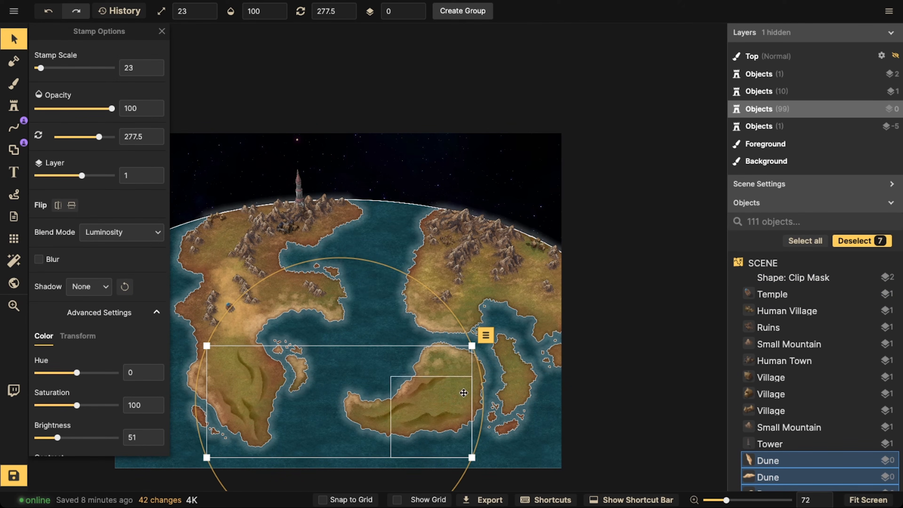
left_click(271, 121)
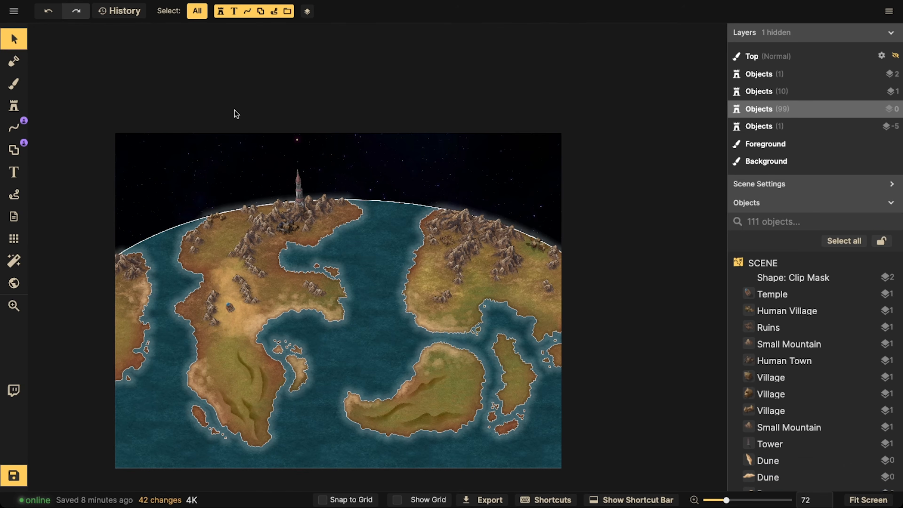
scroll(252, 252, "up", 5)
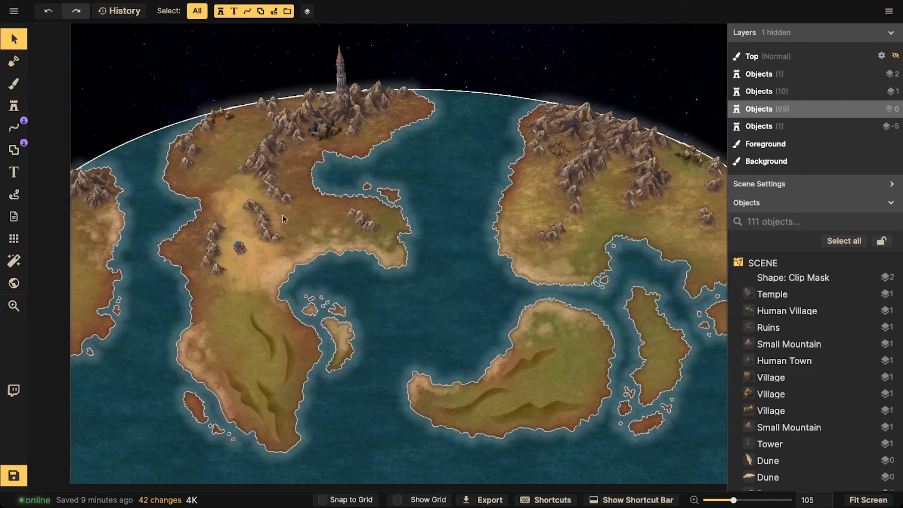
Step: Clear the "desert" search in the stamp catalog, look over the Fantasy Regional assets and return to the map with object selection active
left_click(14, 106)
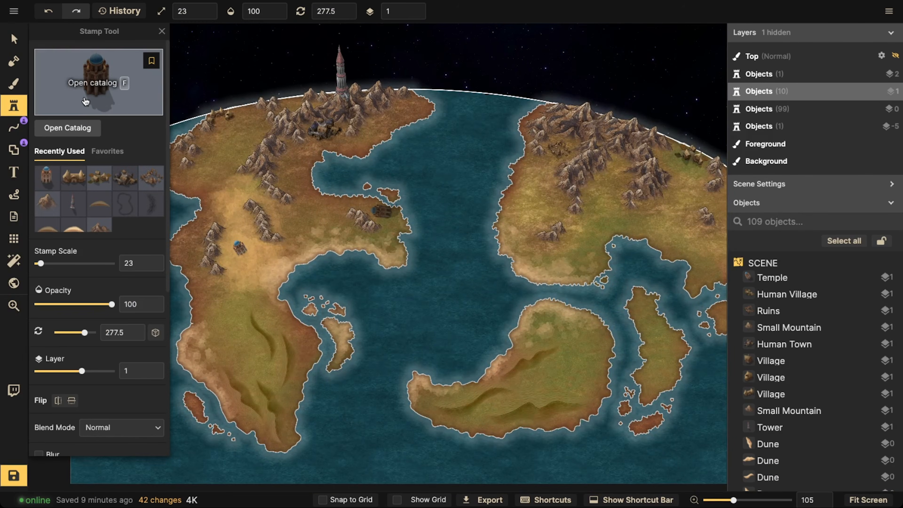
left_click(88, 96)
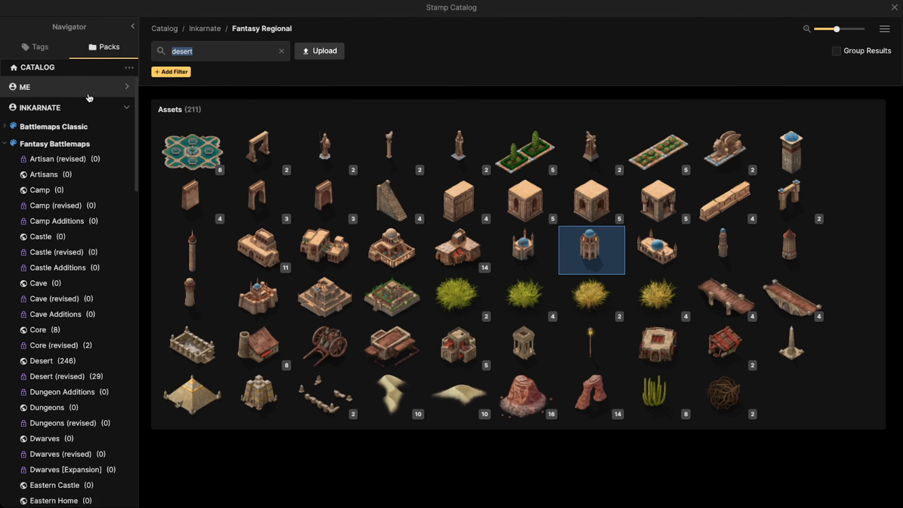
left_click(281, 51)
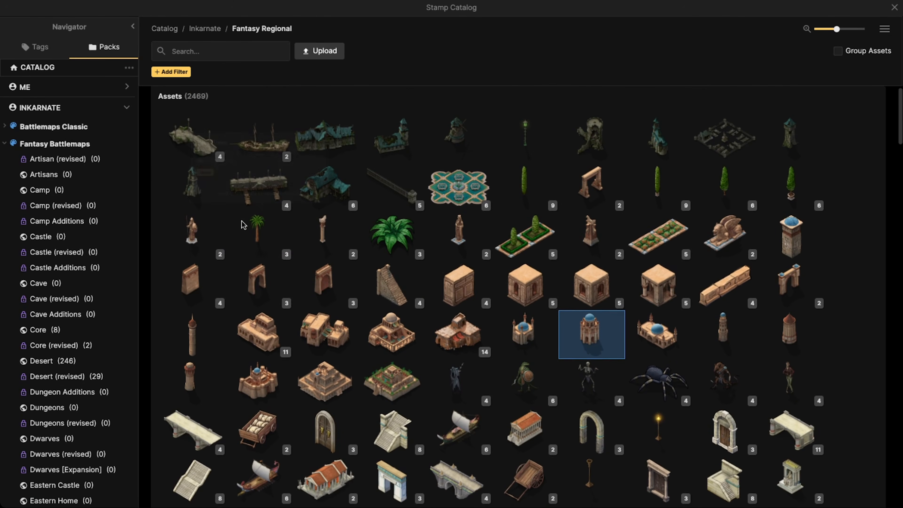
key("Escape")
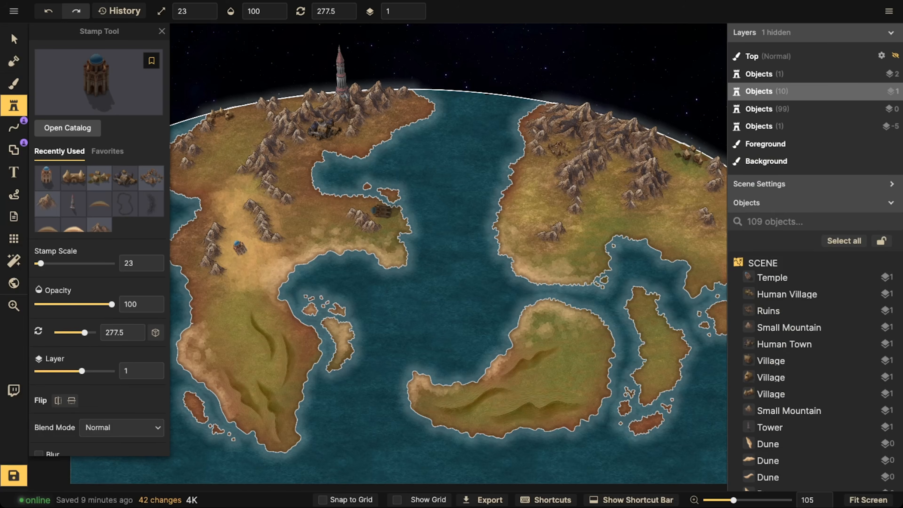
left_click(5, 42)
scroll(251, 371, "up", 3)
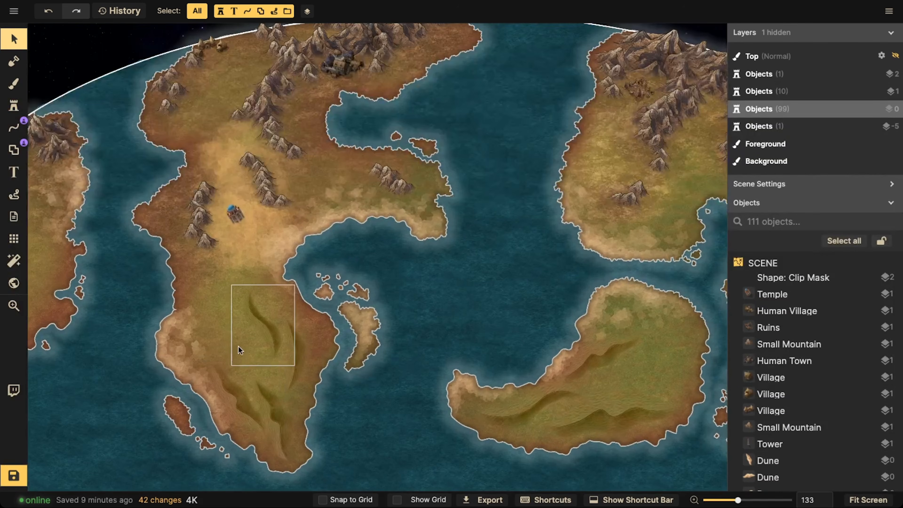
scroll(197, 300, "down", 3)
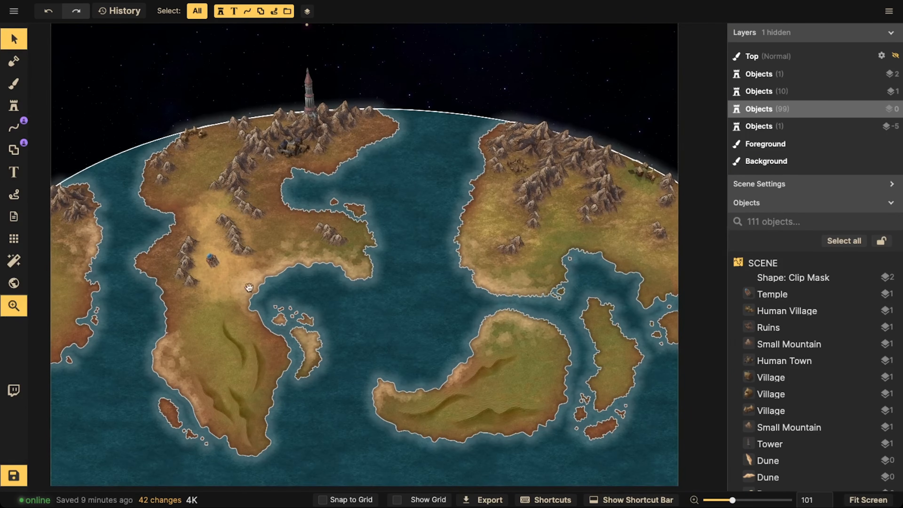
Step: Select all seven Dune stamps on the two southern landmasses and delete them
scroll(249, 271, "up", 2)
left_click_drag(268, 327, 283, 228)
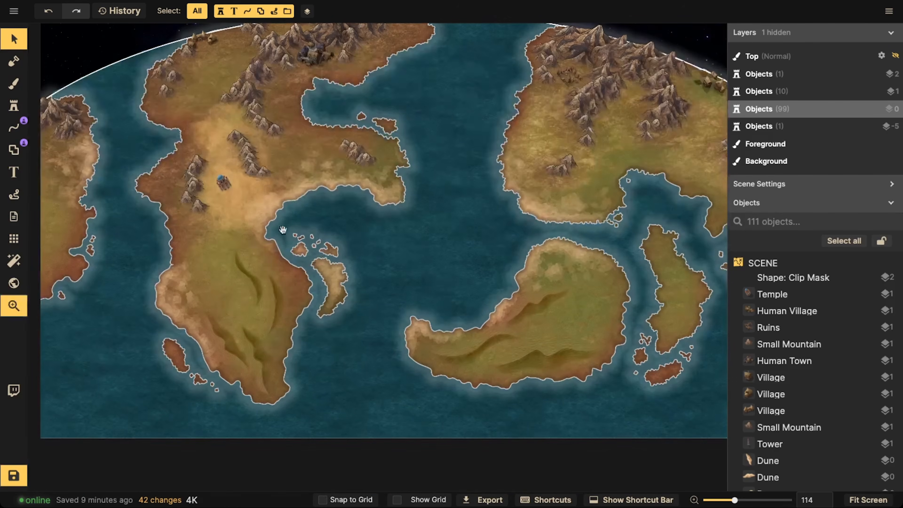
left_click(241, 292)
scroll(241, 291, "down", 3)
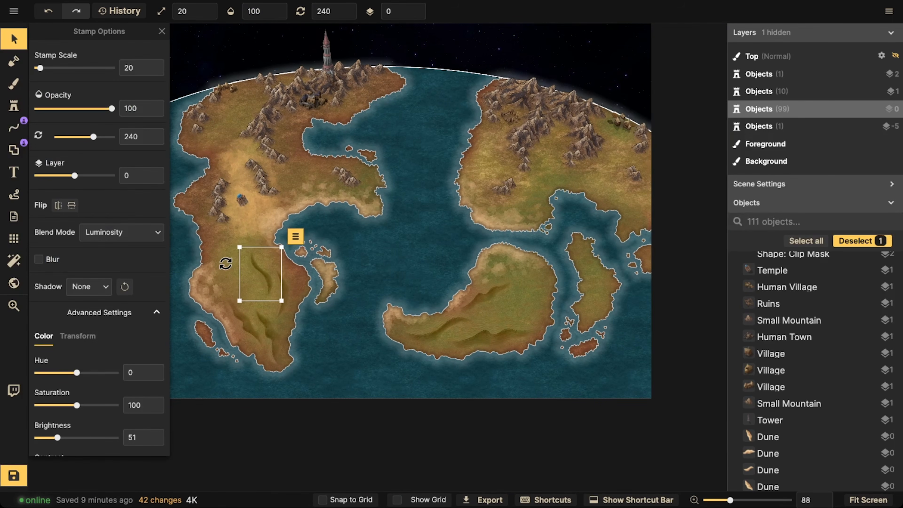
left_click_drag(225, 264, 329, 319)
left_click(239, 278)
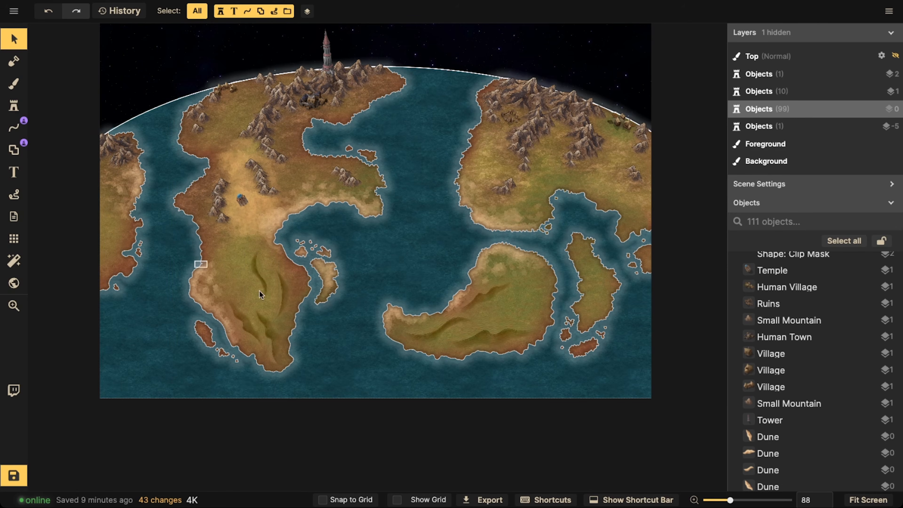
left_click_drag(193, 247, 591, 386)
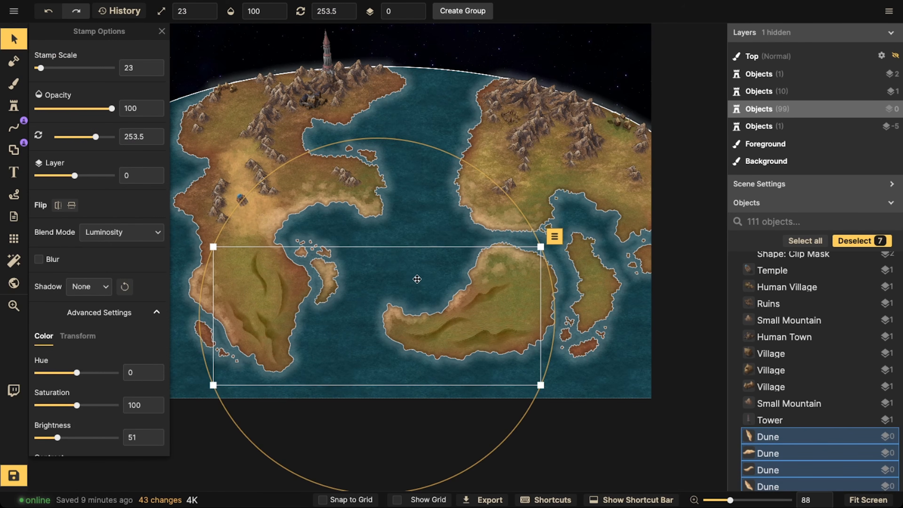
key("Delete")
scroll(349, 249, "down", 2)
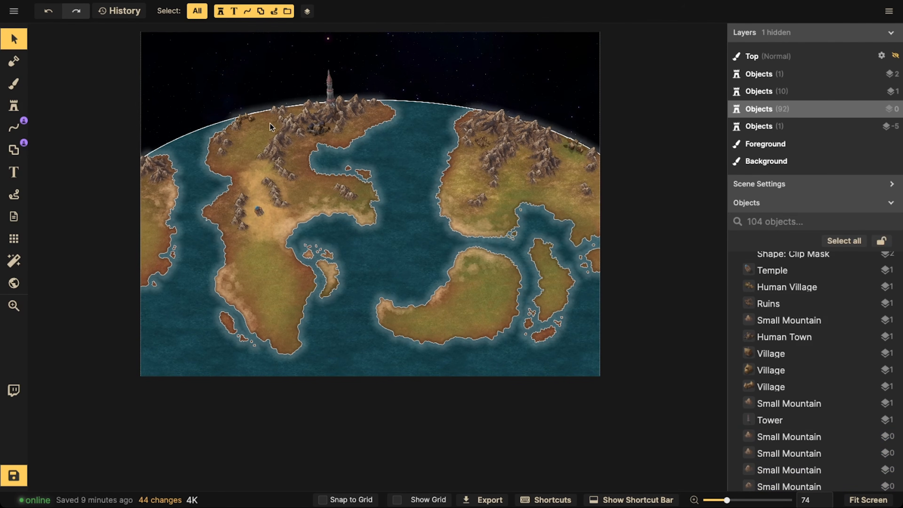
Step: Pick up the Large Mountain stamp from the northwestern continent's range for reuse at scale 30
left_click(276, 138)
key("c")
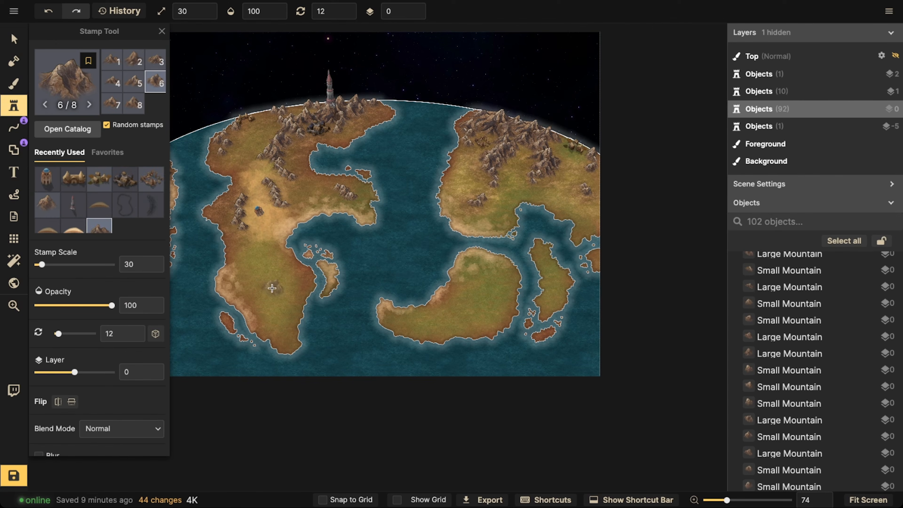
left_click(257, 288)
left_click(276, 300)
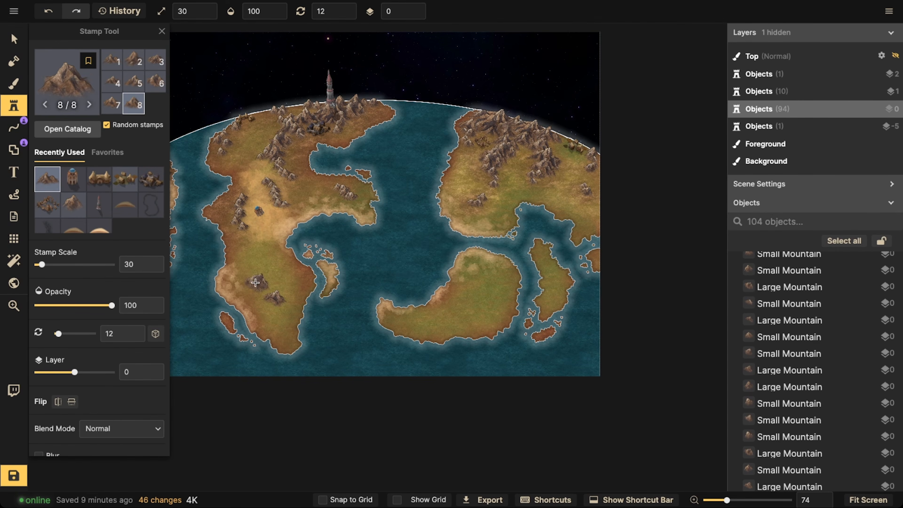
key("ctrl+z")
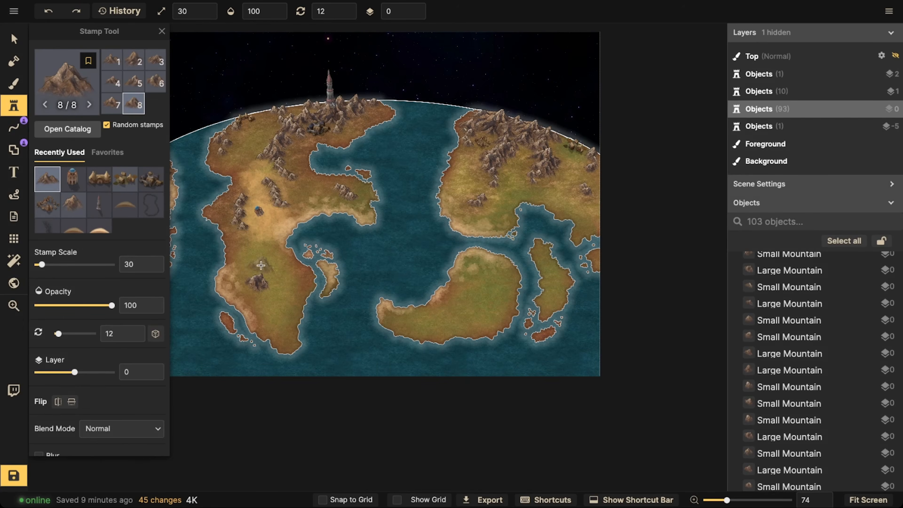
key("ctrl+z")
Step: Stamp a cluster of four Large Mountains on the southwestern landmass at scale 30 and rotation 342
scroll(248, 269, "down", 2)
left_click(247, 269)
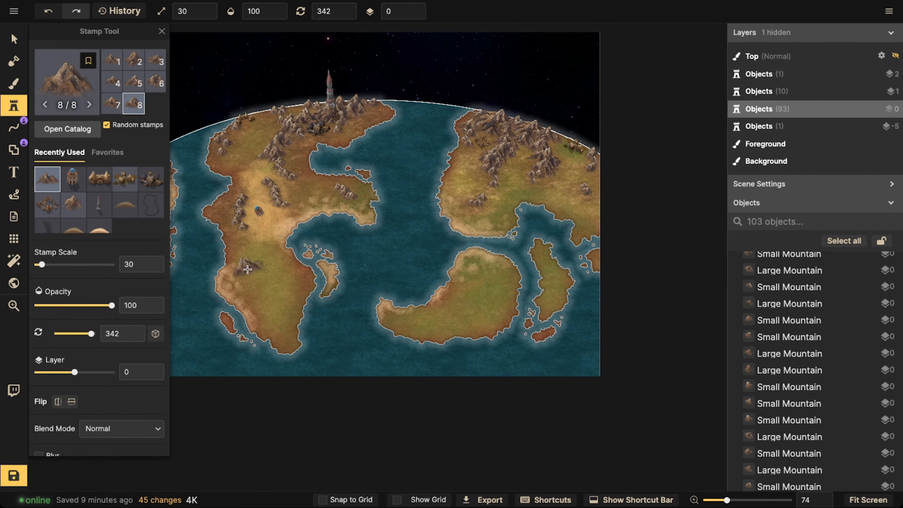
left_click(263, 274)
left_click(251, 286)
left_click(262, 291)
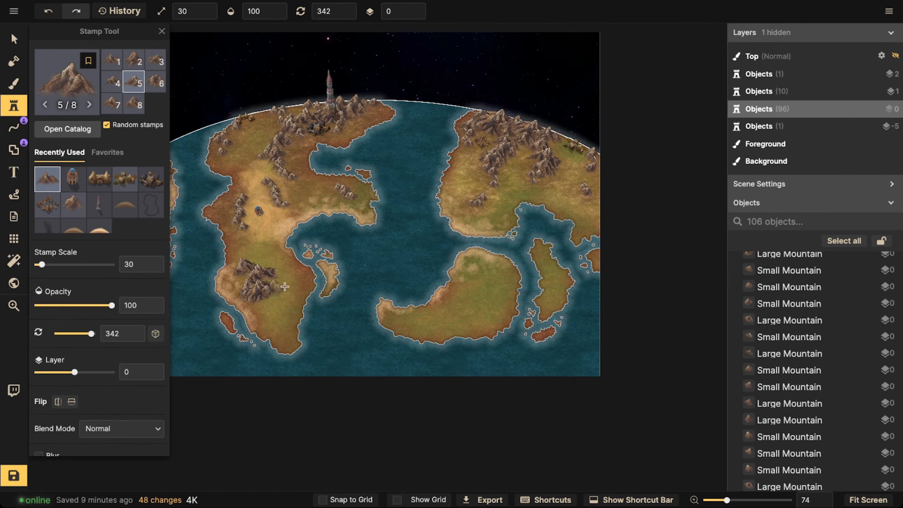
Step: Stamp a chain of five Large Mountains down the crescent continent's northeastern part at scale 20 and rotation 12
scroll(479, 279, "up", 2)
left_click(485, 265)
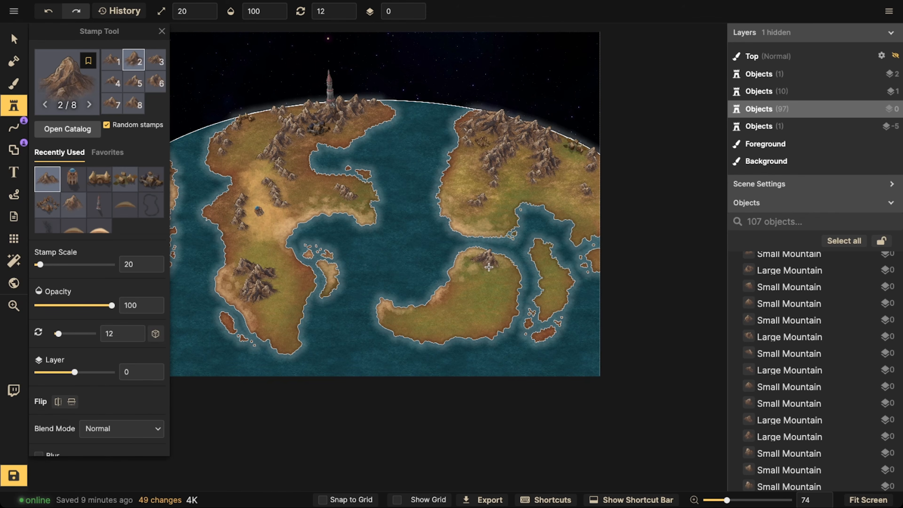
left_click(489, 268)
left_click(488, 271)
left_click(487, 275)
left_click(489, 282)
Step: Add six more Large Mountains as a range running southwest across the crescent continent's southern part
left_click(486, 304)
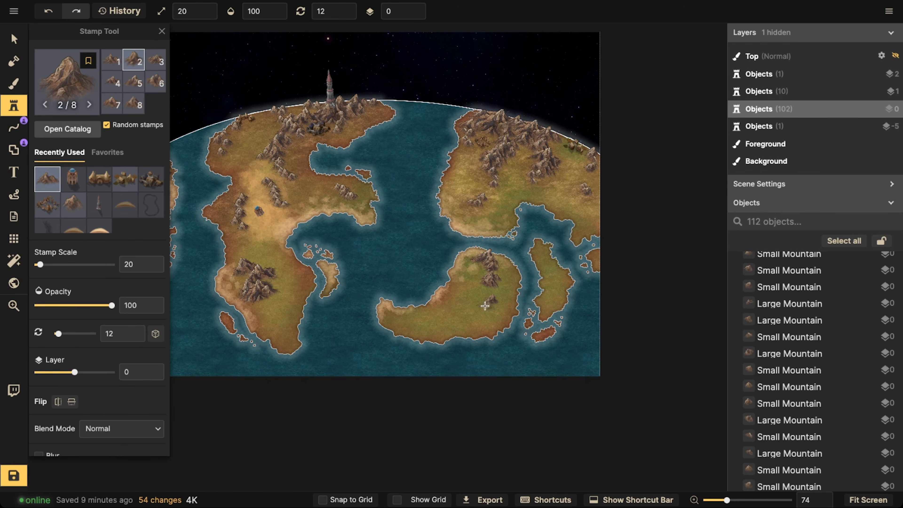
left_click(481, 307)
left_click(476, 309)
left_click(471, 311)
left_click(462, 316)
left_click(456, 318)
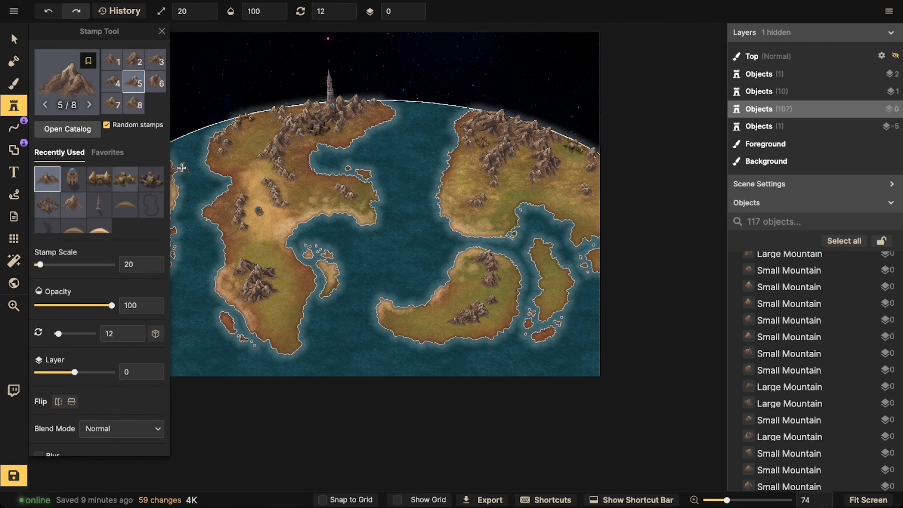
Step: Select all the newly placed Large Mountains on both southern landmasses and nudge them together slightly southeast
key("v")
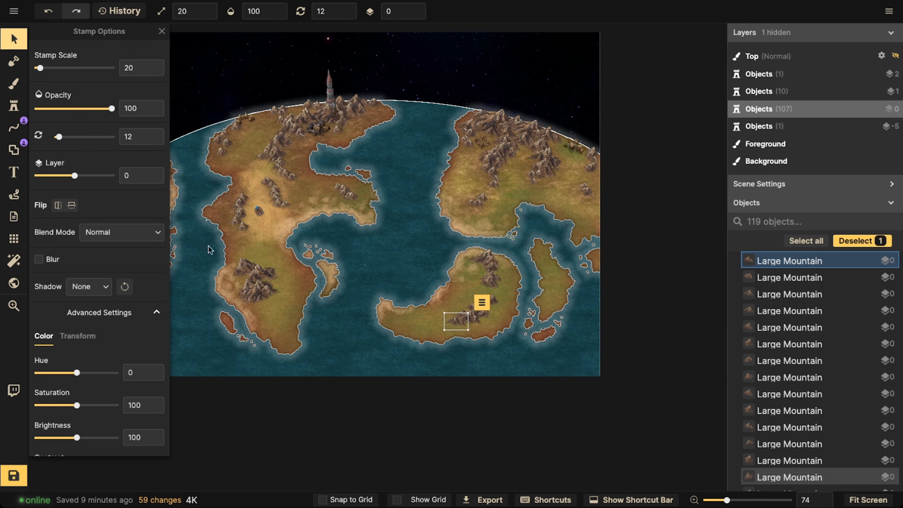
left_click(14, 45)
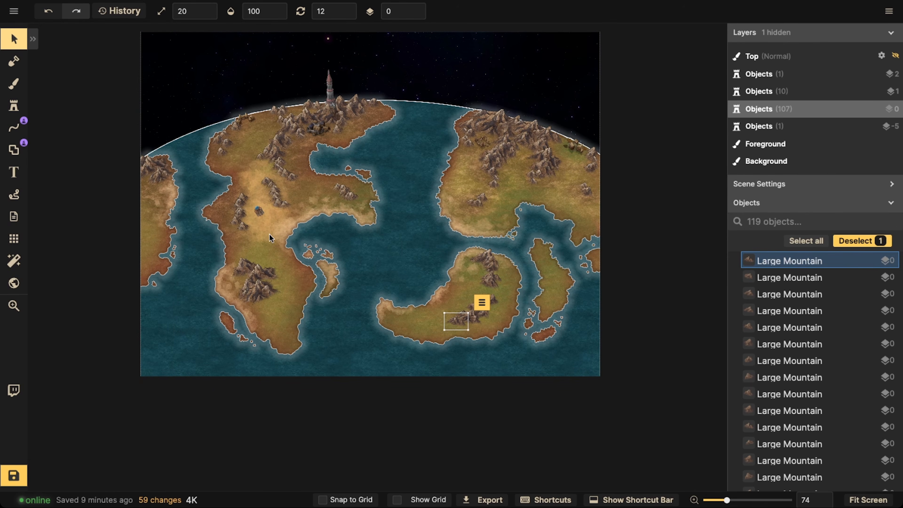
left_click_drag(216, 254, 503, 338)
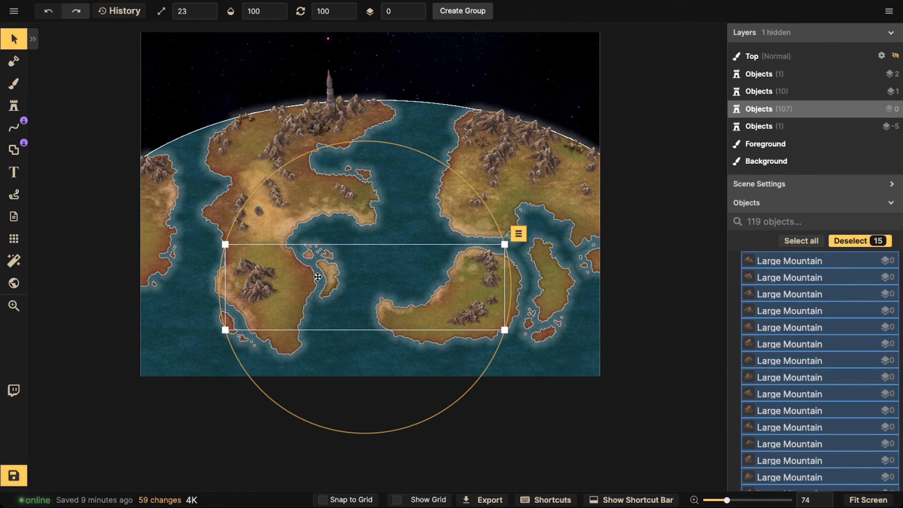
left_click_drag(302, 284, 305, 285)
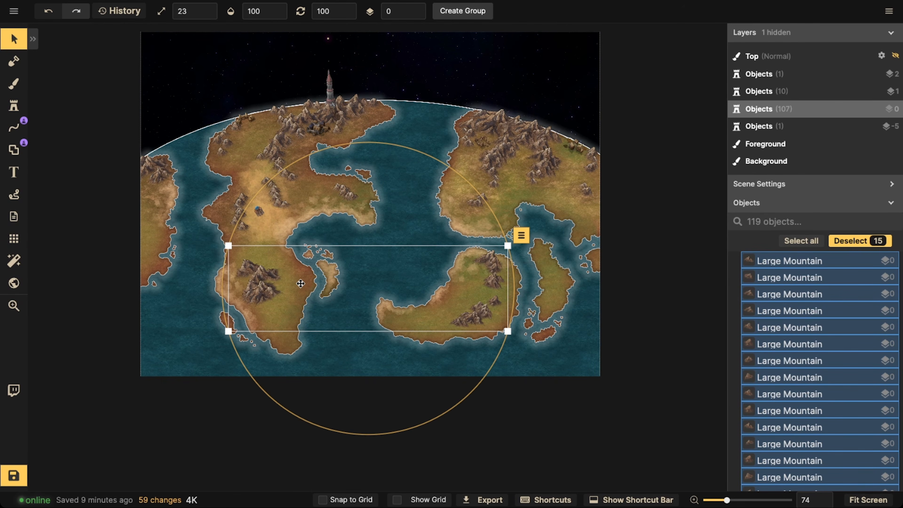
scroll(301, 284, "down", 1)
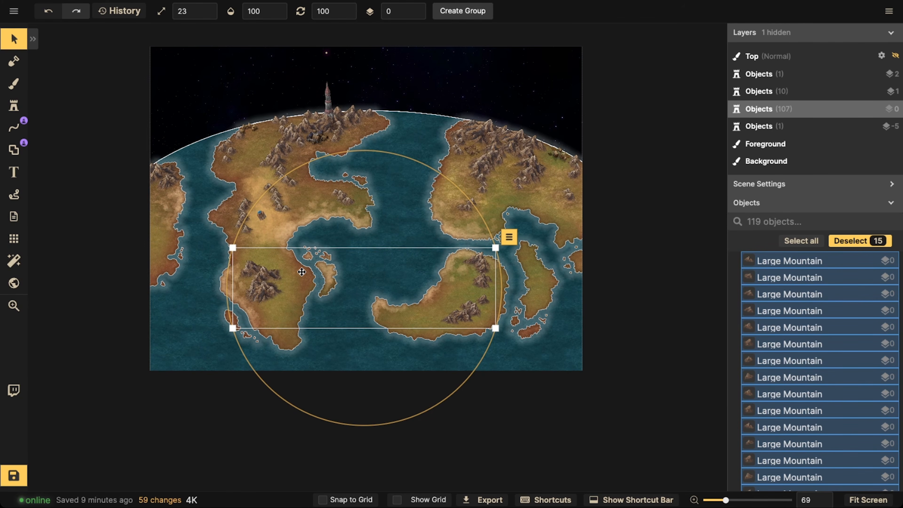
Step: Shrink the southernmost mountain of the southwestern cluster to scale 20 and rotate it to 357
left_click(265, 297)
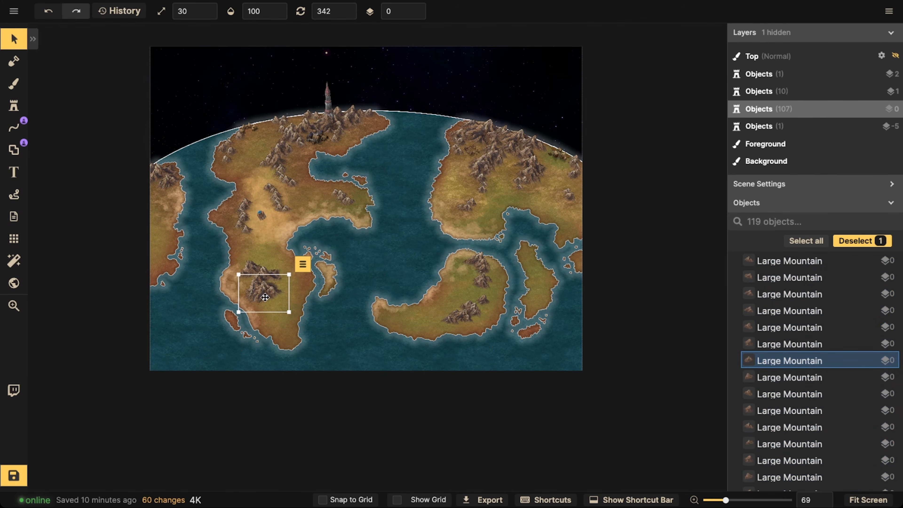
scroll(267, 294, "down", 2)
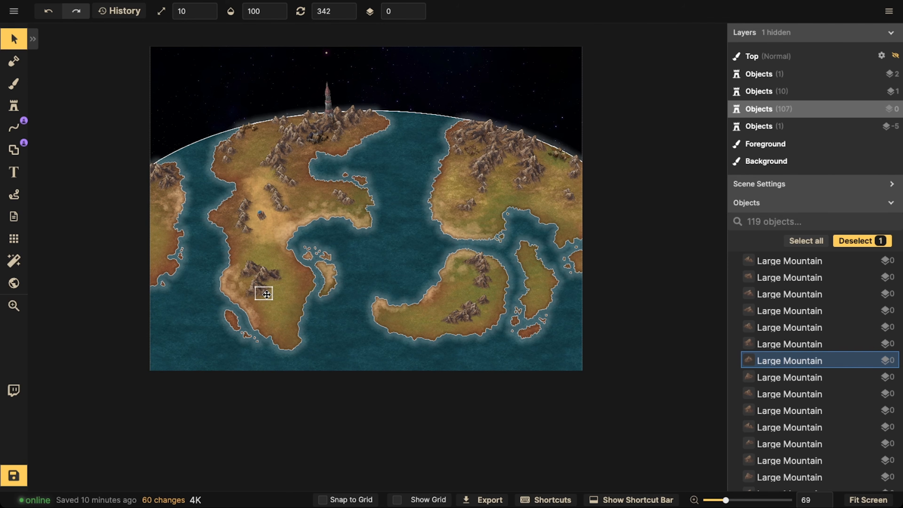
scroll(267, 295, "up", 1)
scroll(267, 294, "up", 1)
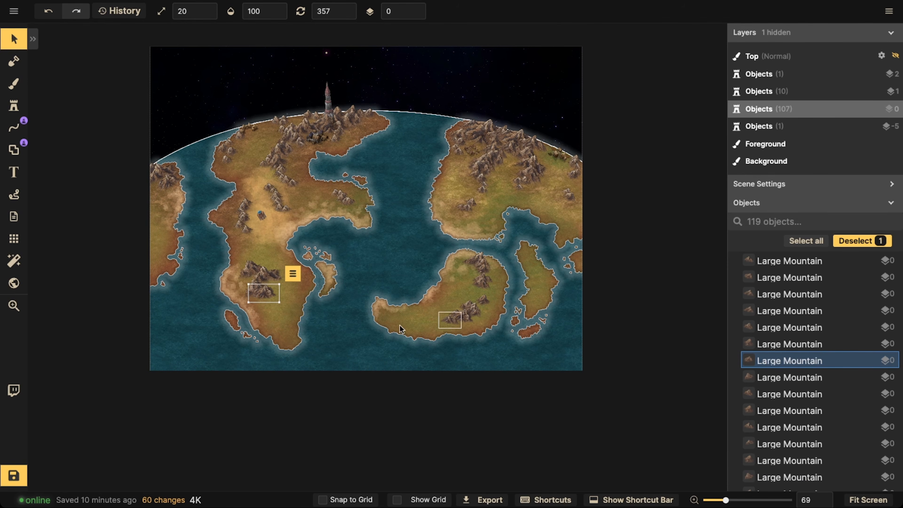
Step: Move the southwestern cluster's northwestern mountain north, apart from the others, and rotate it to 357
scroll(269, 294, "up", 3)
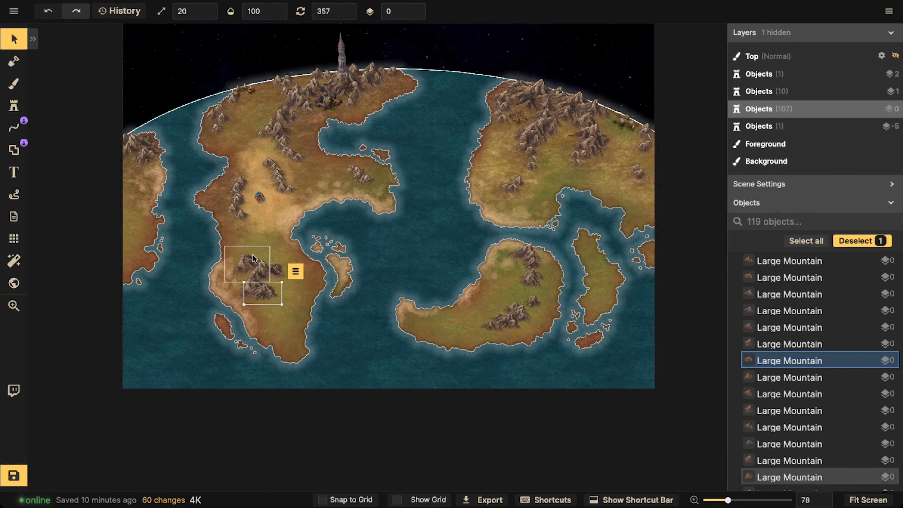
left_click(253, 255)
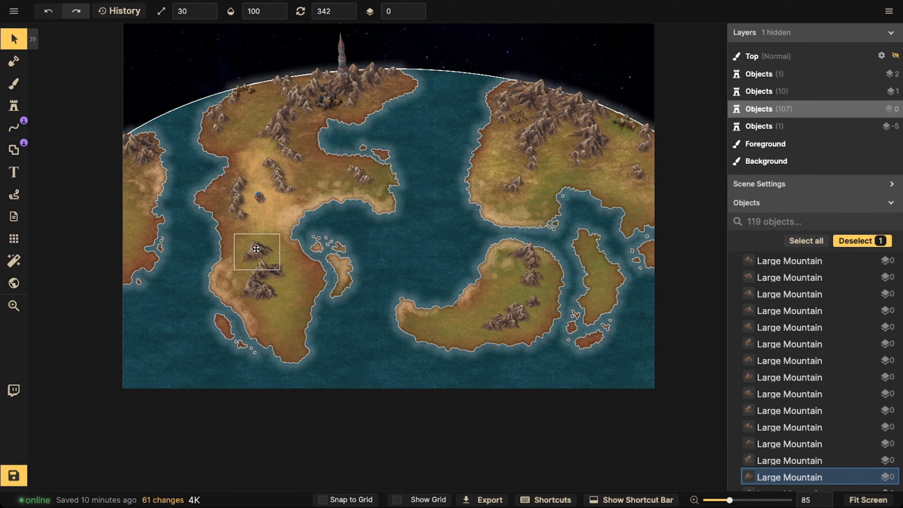
left_click(256, 249)
scroll(257, 249, "up", 1)
scroll(256, 249, "down", 1)
left_click_drag(256, 249, 261, 246)
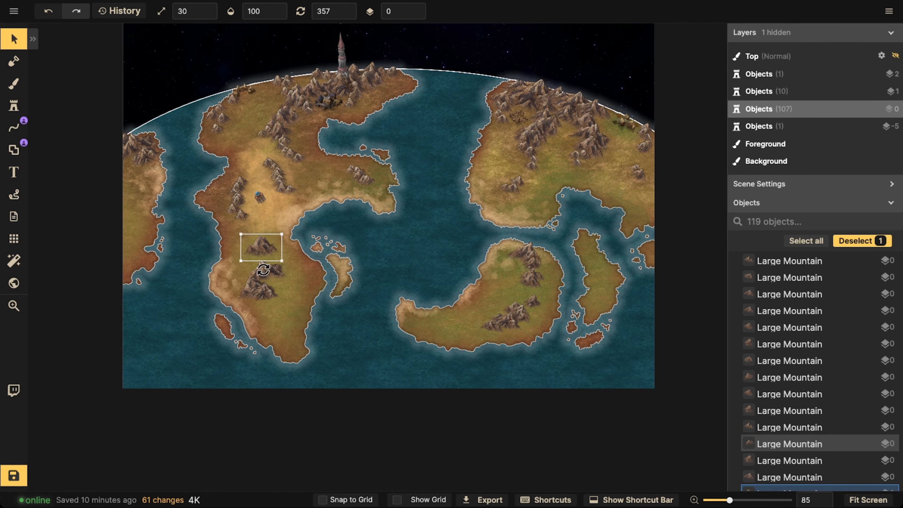
Step: Rotate the southwestern cluster's eastern mountain to 327, move it to the northern peak's southwest side, and deselect it
left_click(280, 272)
scroll(280, 271, "down", 1)
left_click_drag(281, 271, 261, 264)
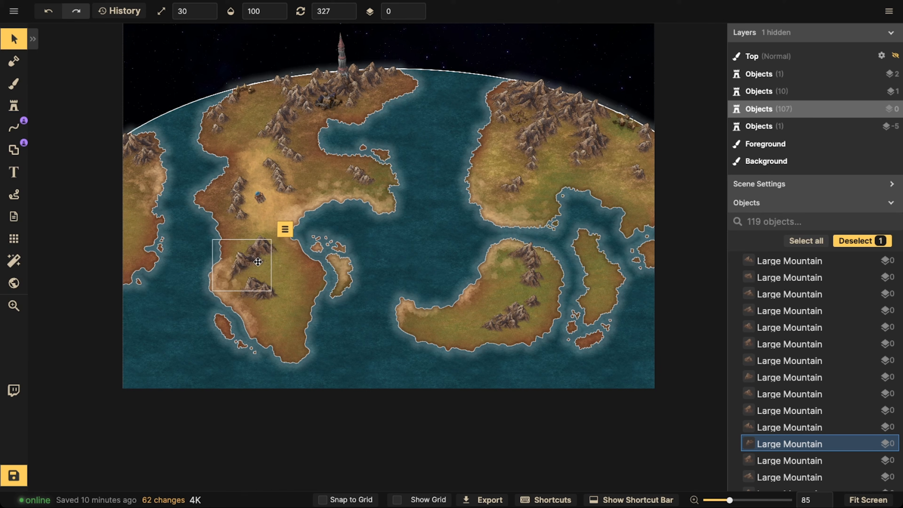
left_click(184, 283)
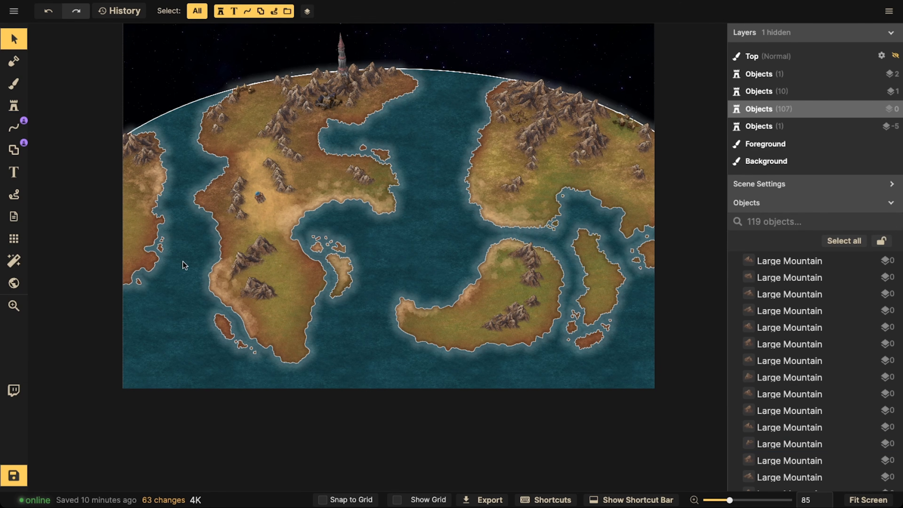
Step: Set the western mountain beside the northern peak to scale 20 and rotation 342, and nudge it slightly upward
left_click(255, 268)
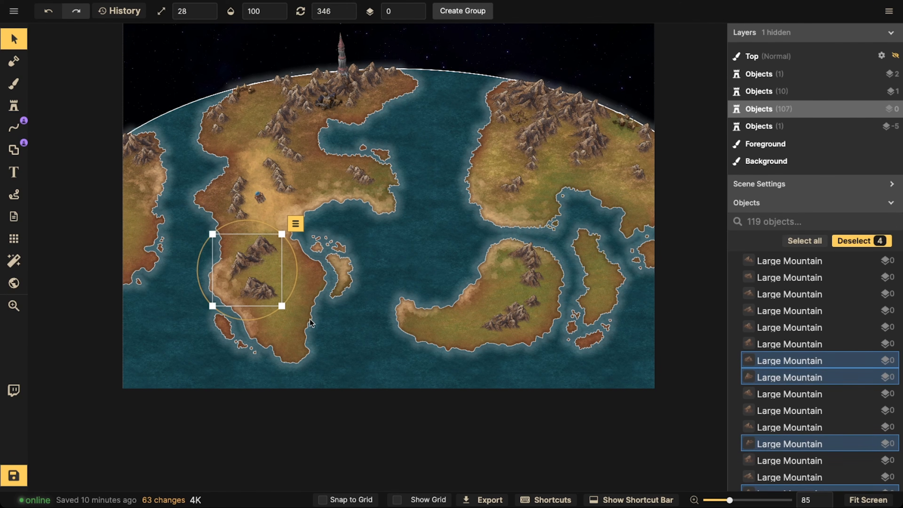
scroll(249, 271, "down", 2)
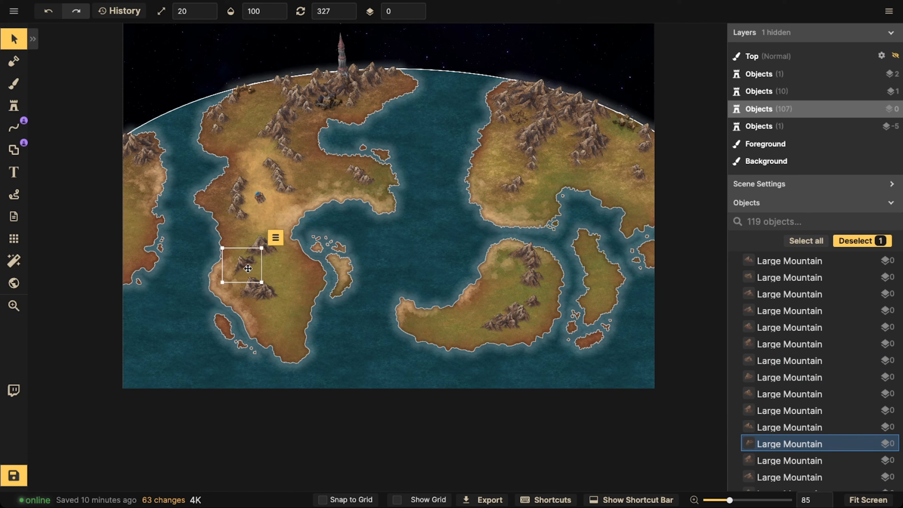
scroll(248, 267, "up", 1)
left_click_drag(246, 264, 245, 261)
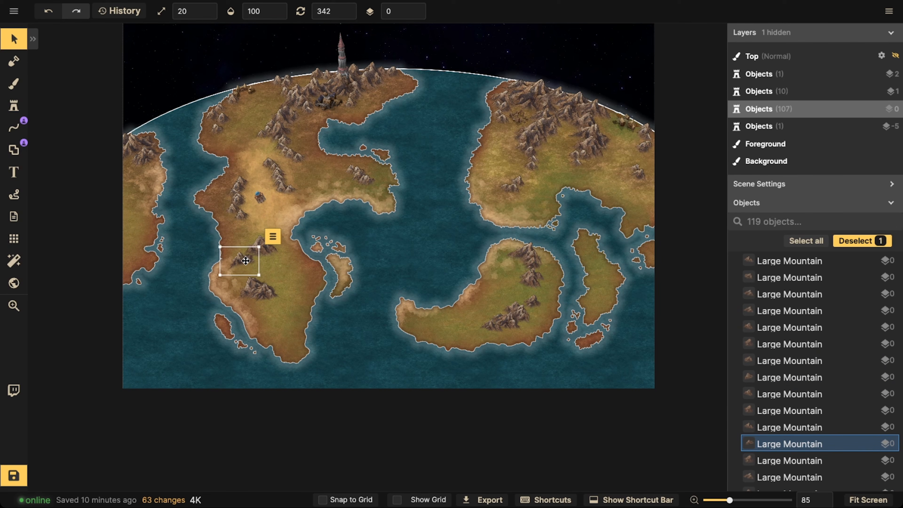
key("ctrl+c")
key("ctrl+v")
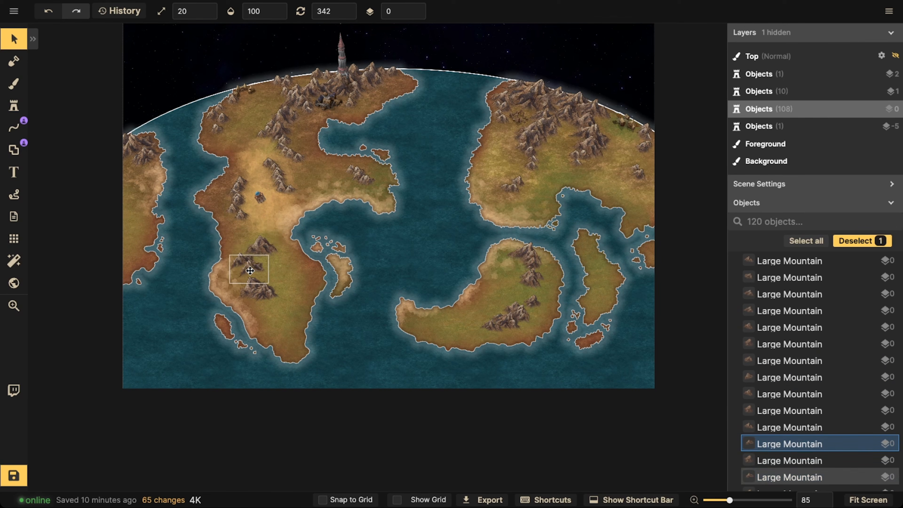
key("Delete")
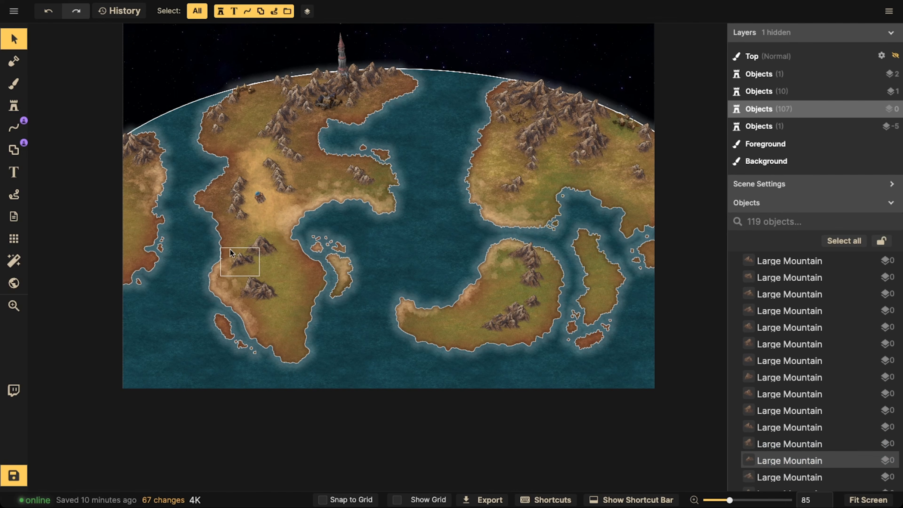
left_click_drag(213, 234, 284, 306)
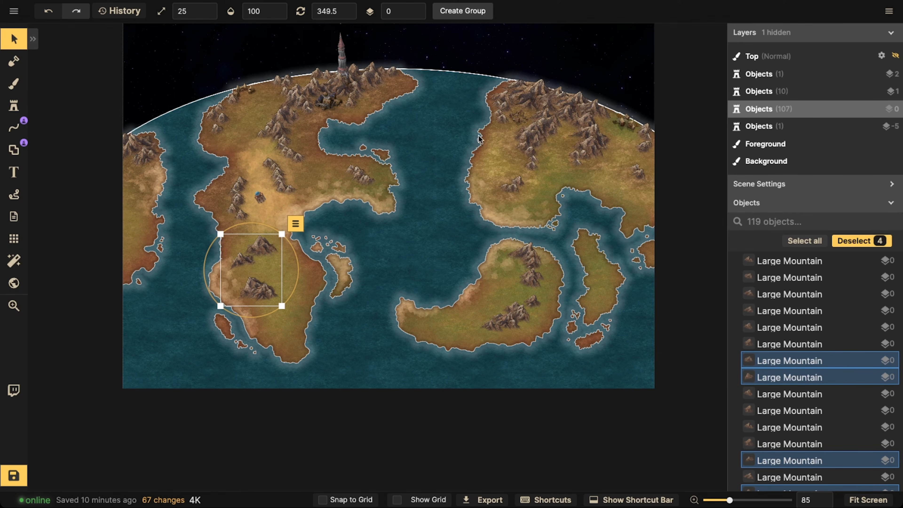
key("Delete")
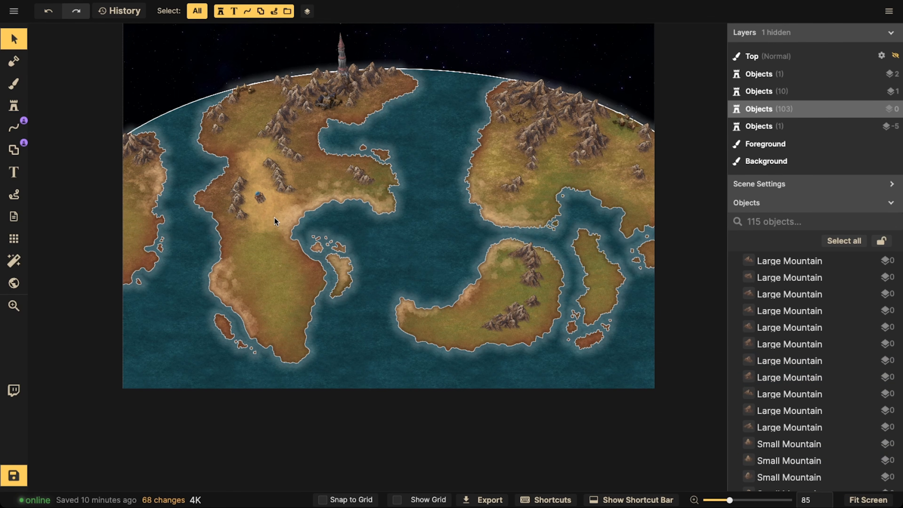
key("ctrl+z")
Step: Prepare the Shape tool with a solid black 000000 colour fill and shape merging turned off
scroll(307, 193, "down", 3)
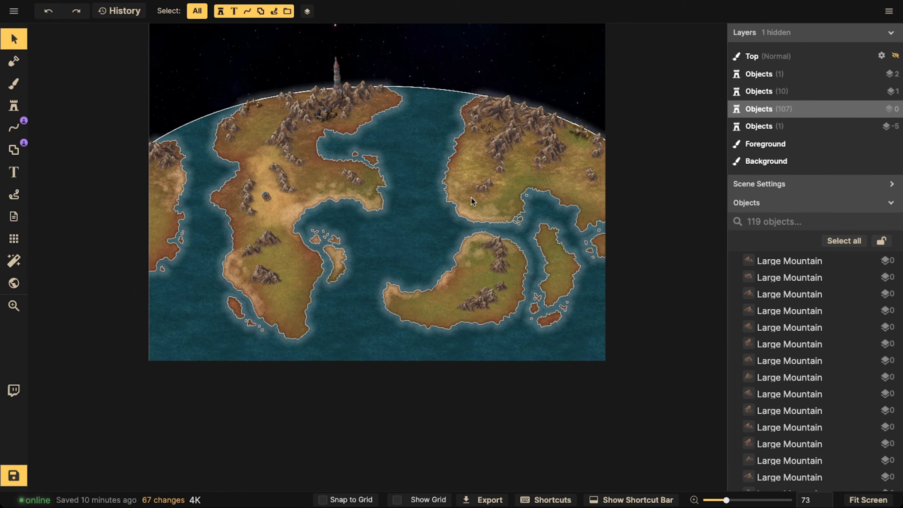
left_click(13, 150)
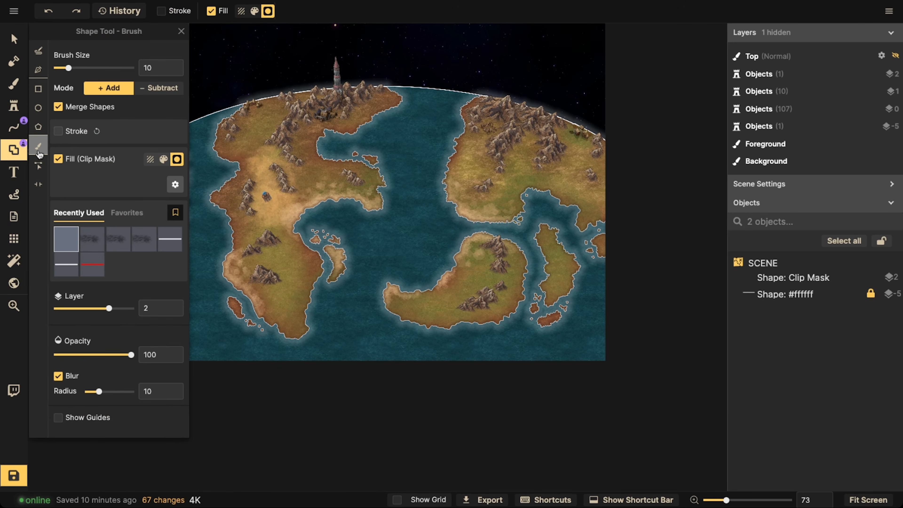
scroll(267, 145, "down", 5)
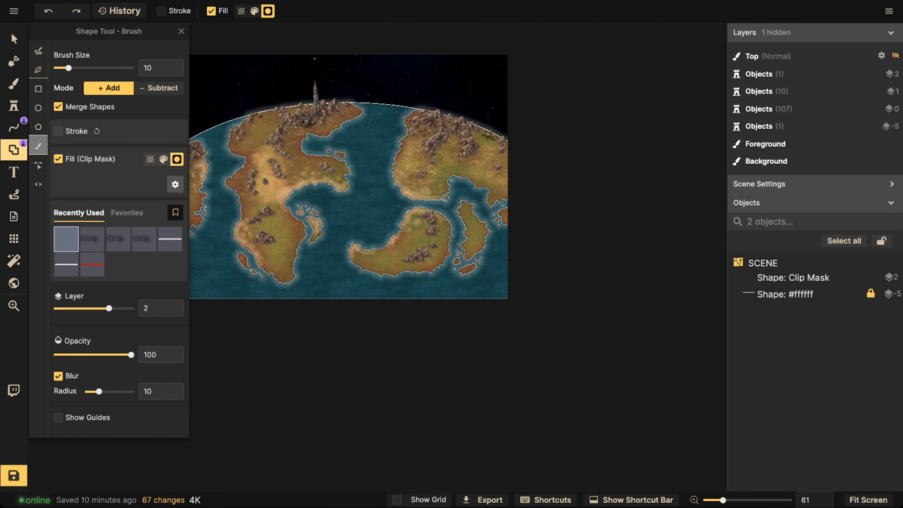
key("space")
left_click_drag(267, 145, 359, 168)
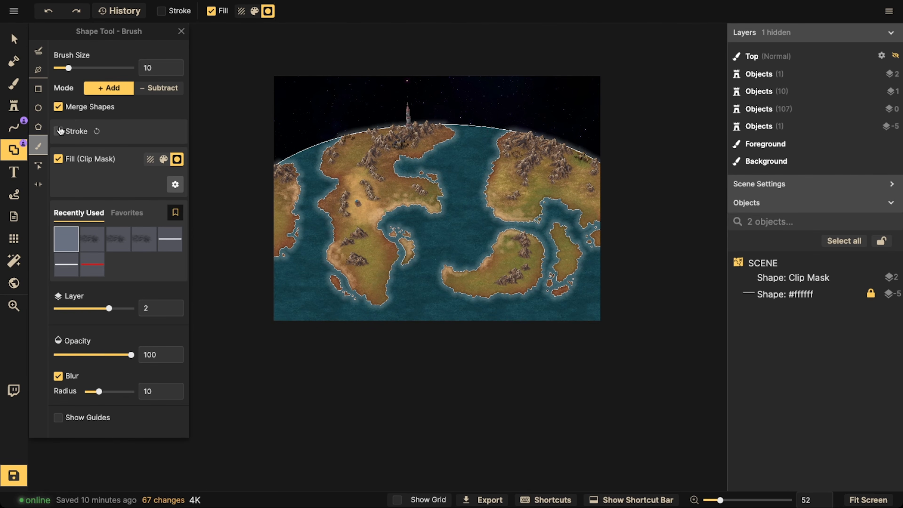
left_click(163, 160)
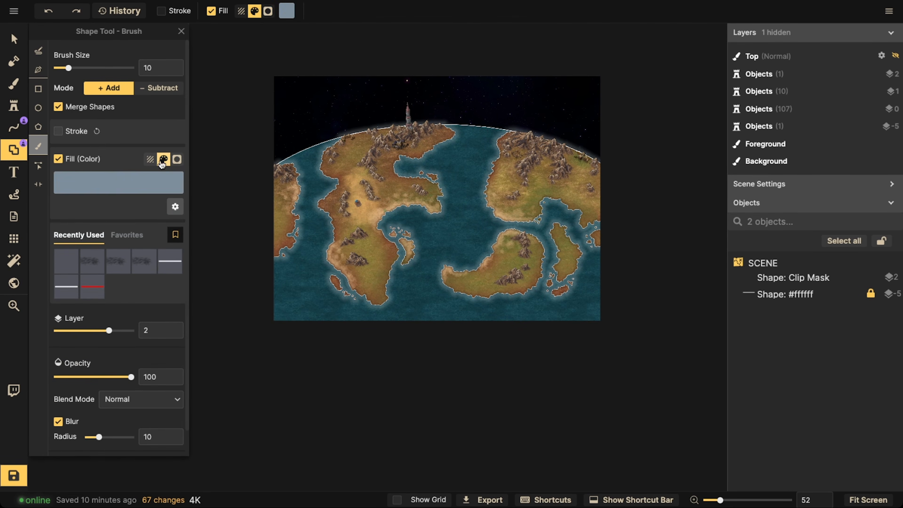
left_click(60, 107)
left_click(129, 178)
left_click_drag(325, 107, 327, 176)
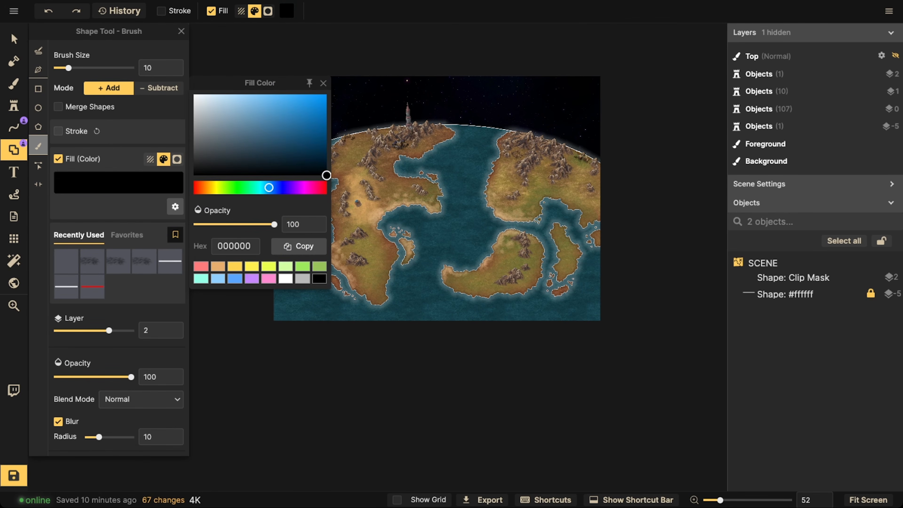
left_click(114, 165)
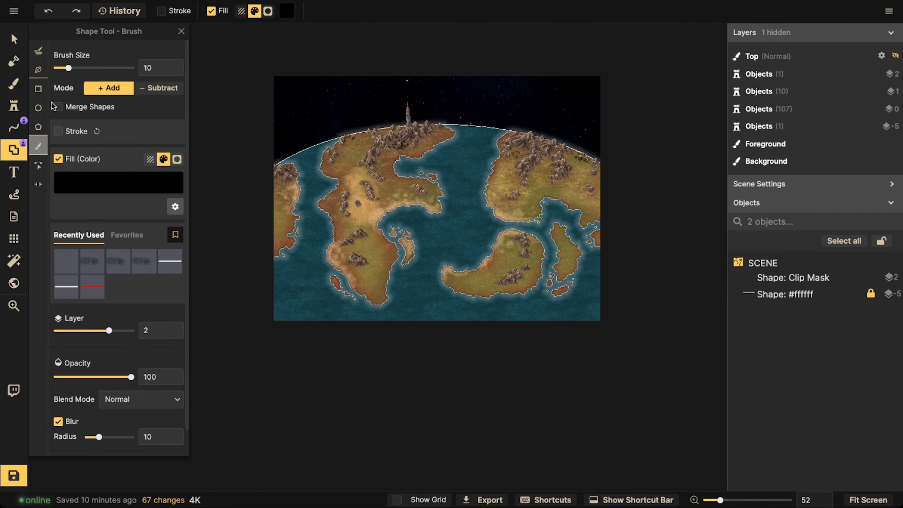
Step: Sketch a preview ellipse over the map's southern half with opacity 50 on layer 5
left_click(38, 108)
left_click(177, 72)
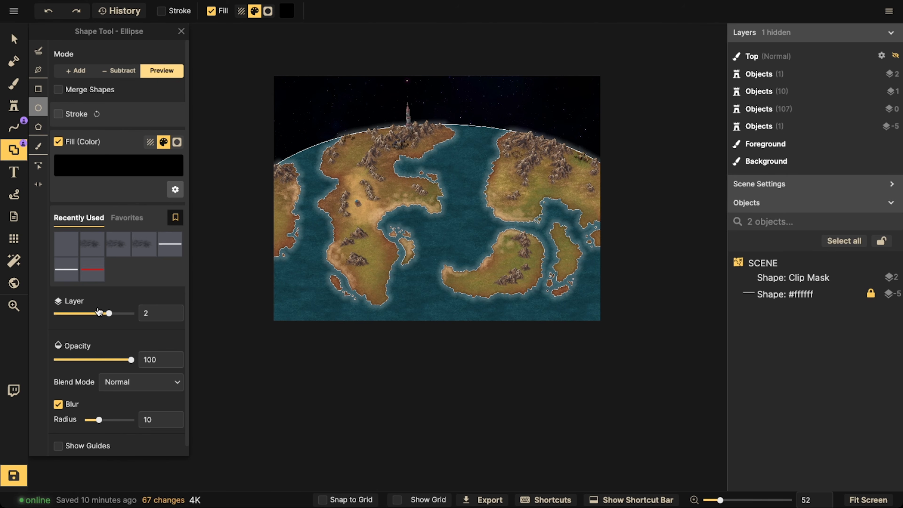
scroll(101, 349, "down", 1)
left_click(94, 350)
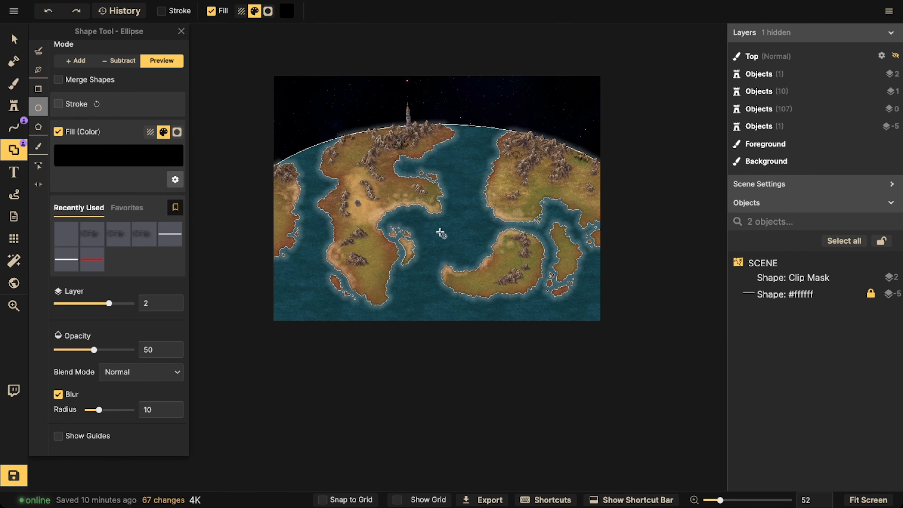
left_click_drag(251, 201, 629, 367)
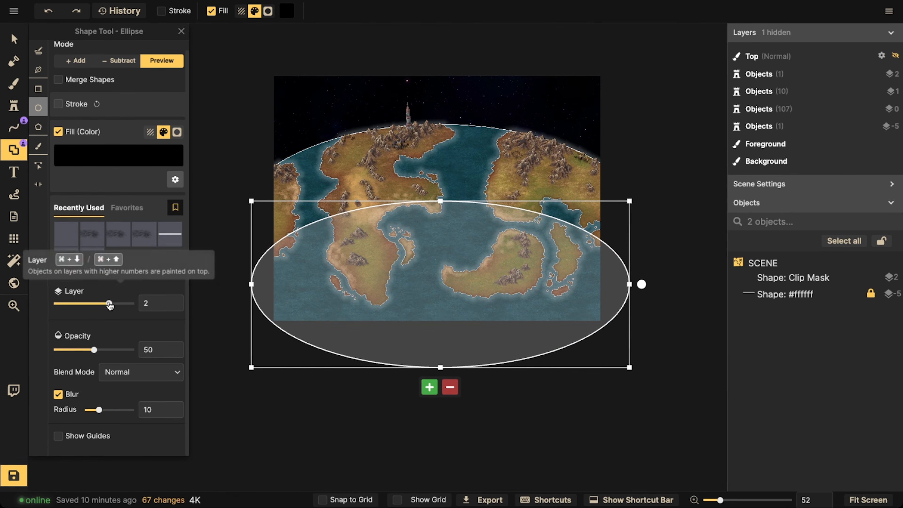
left_click_drag(109, 303, 132, 304)
Step: Widen and heighten the preview ellipse to follow the planet's curve, shift it south over the lower continents, and add it to the map
left_click_drag(252, 285, 211, 284)
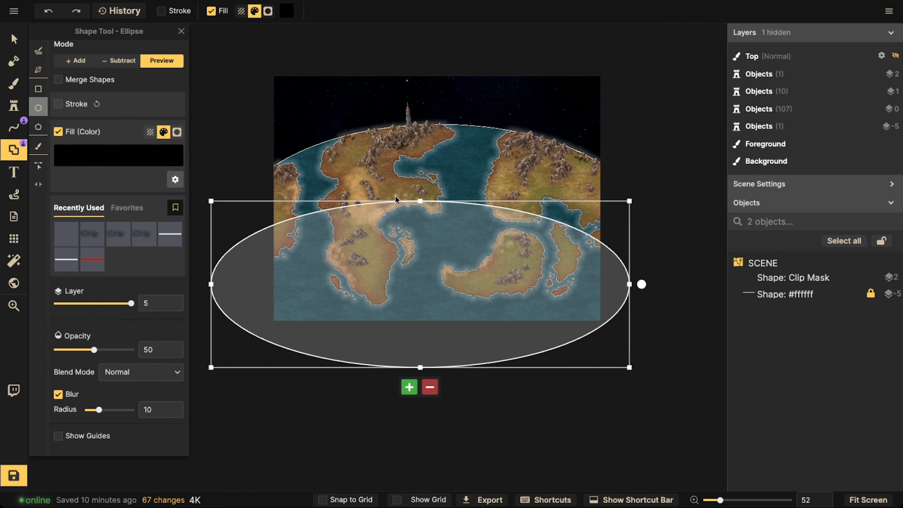
left_click_drag(420, 201, 414, 124)
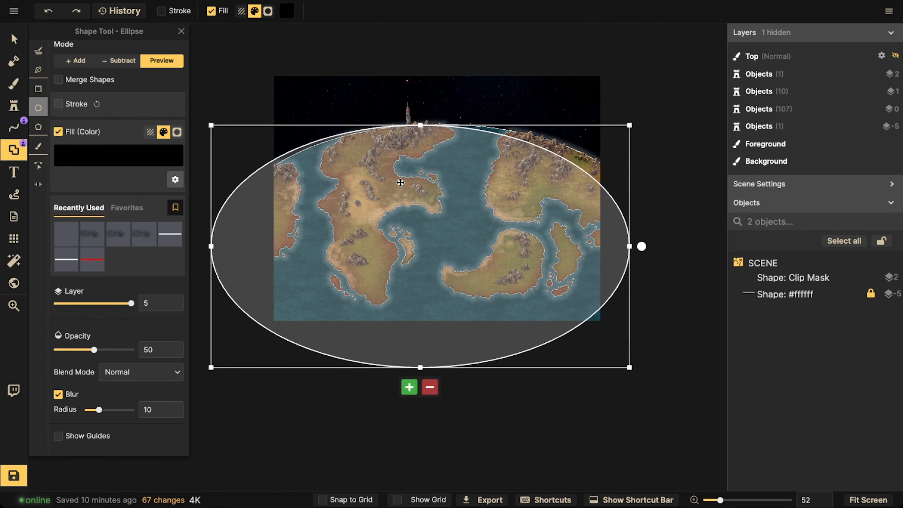
left_click_drag(397, 182, 413, 180)
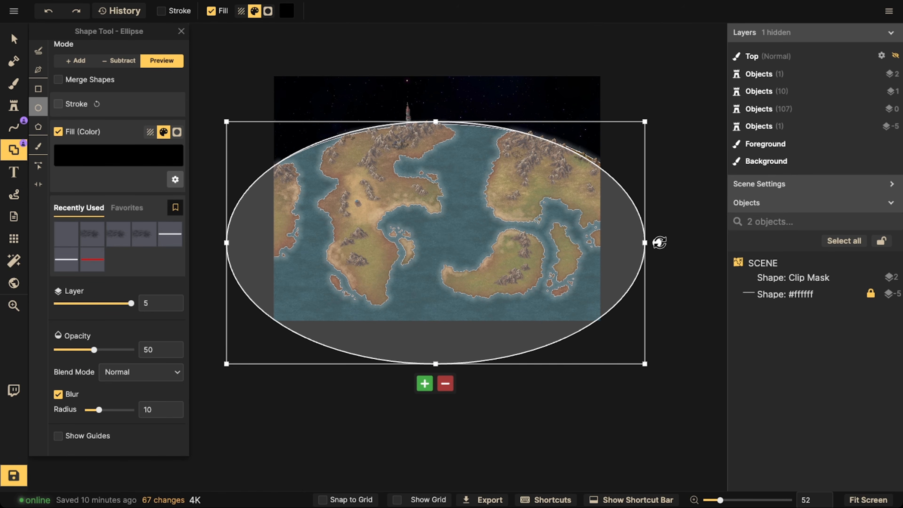
left_click_drag(643, 243, 654, 243)
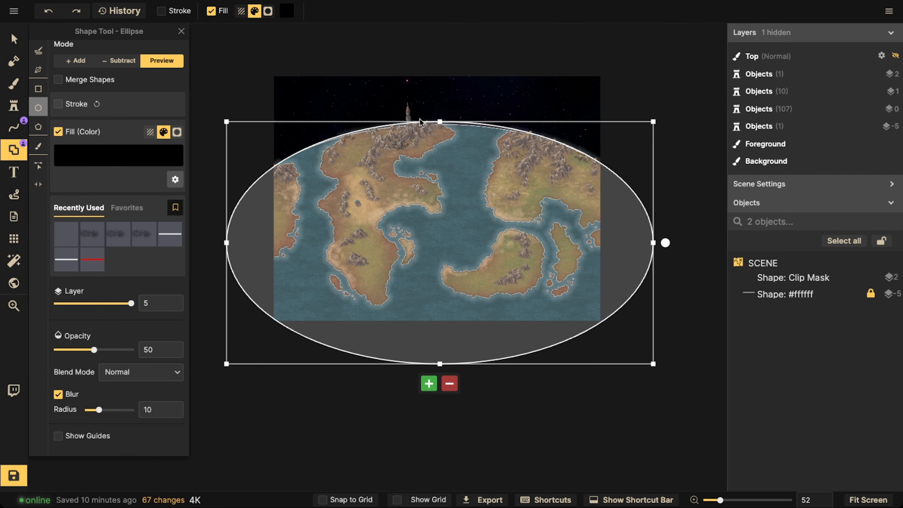
left_click_drag(438, 119, 438, 123)
left_click_drag(437, 166, 437, 236)
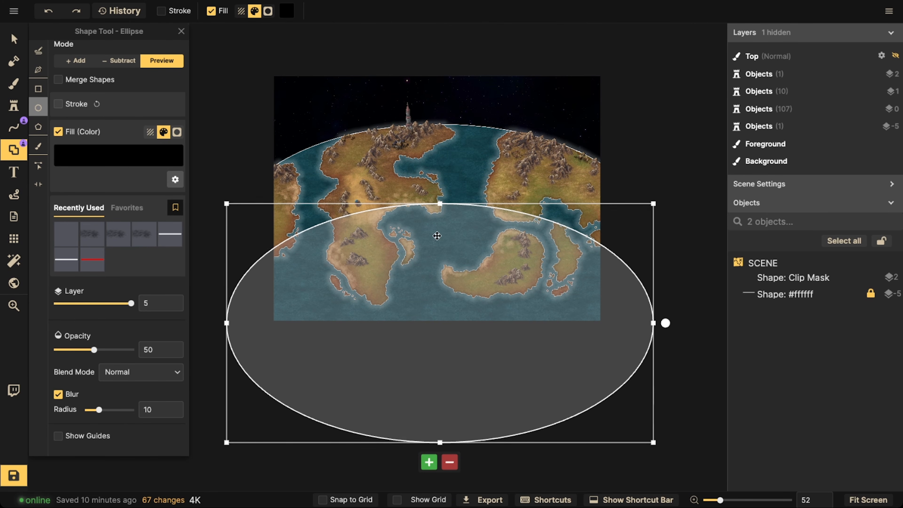
left_click_drag(440, 204, 441, 210)
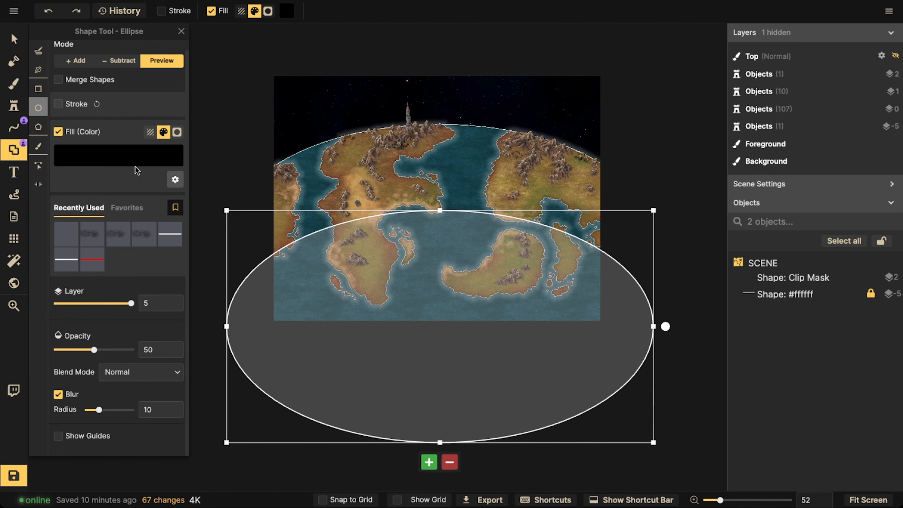
left_click(429, 461)
Step: Soften the black ellipse with blur radius 40, reduce its opacity to 25, and nudge it slightly upward
left_click(14, 38)
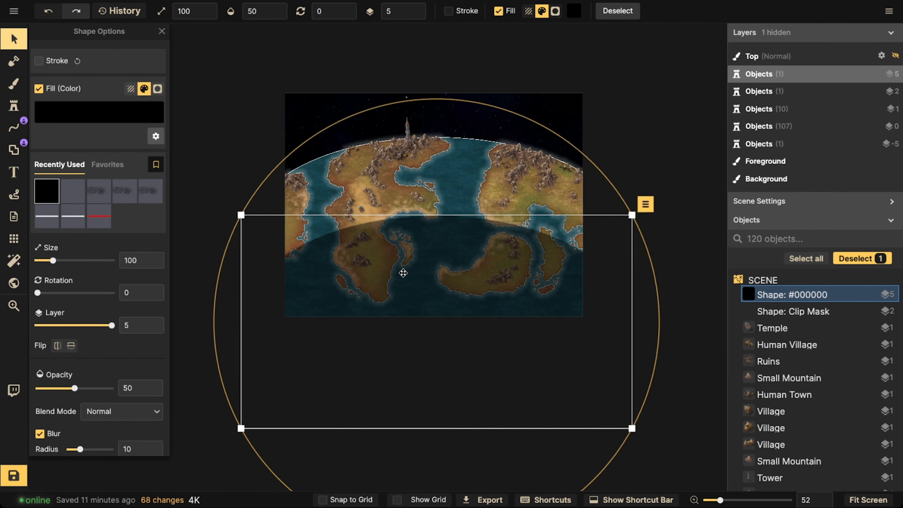
scroll(97, 345, "down", 2)
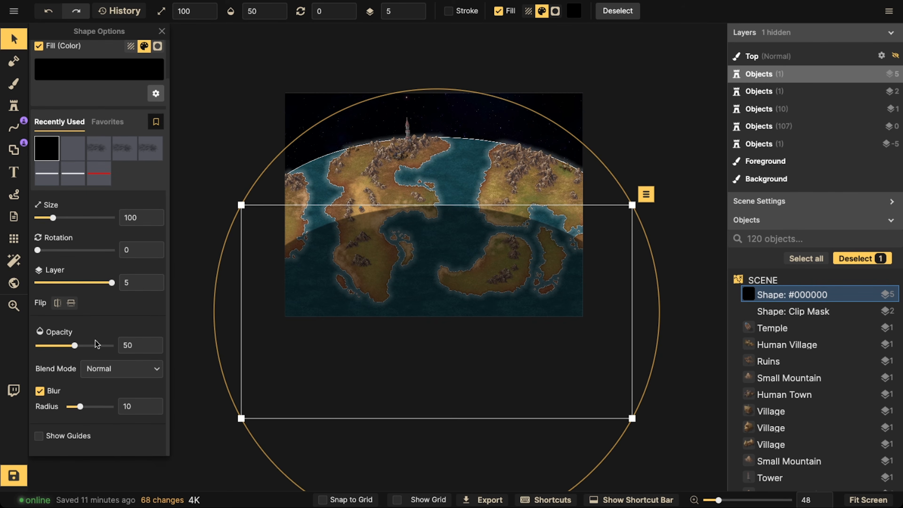
left_click_drag(95, 407, 111, 407)
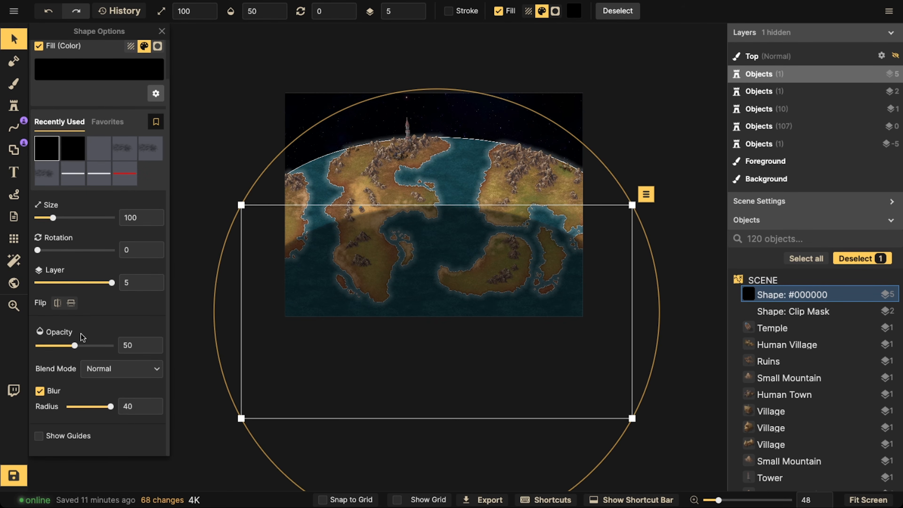
left_click_drag(65, 347, 62, 346)
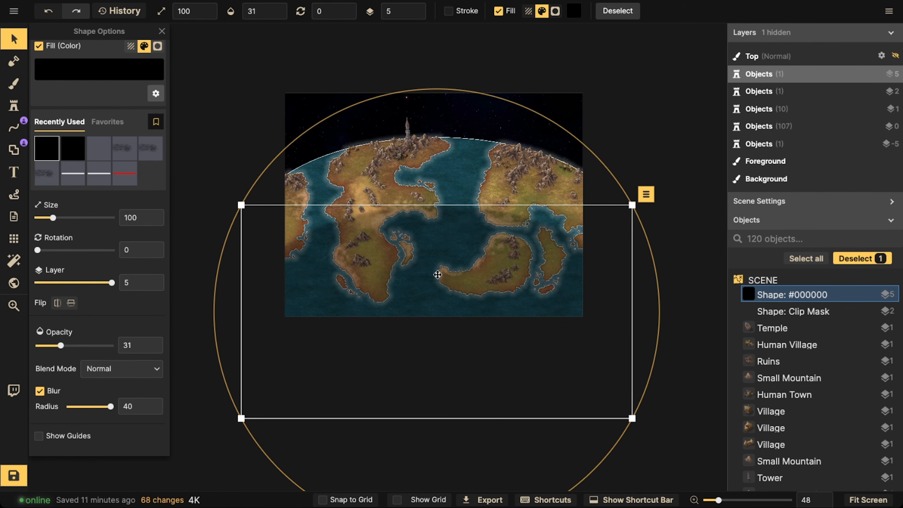
mouse_move(438, 275)
left_mouse_down()
mouse_move(439, 262)
mouse_move(440, 272)
left_mouse_up()
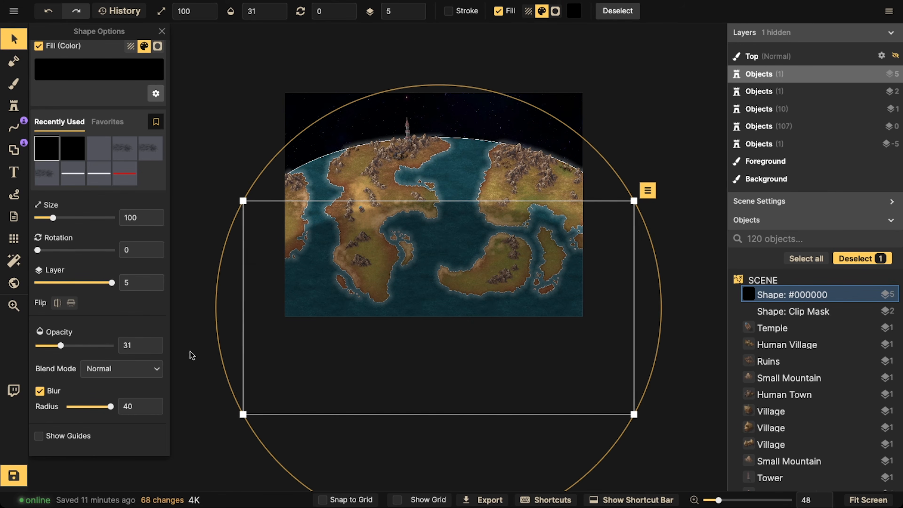
left_click_drag(61, 346, 57, 347)
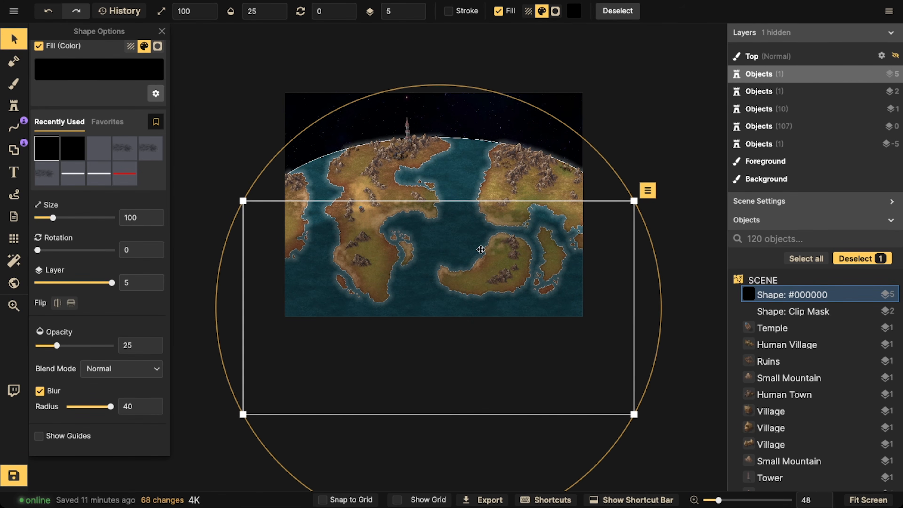
Step: Paste a copy of the shading ellipse farther south and enlarge the copy to size 120
left_click_drag(479, 250, 436, 333)
key("ctrl+v")
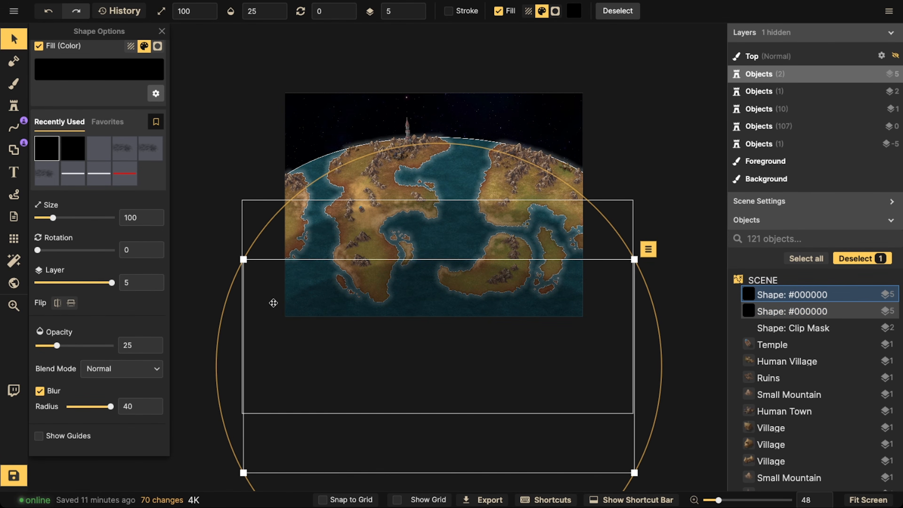
key("bracketright")
left_click_drag(396, 305, 400, 331)
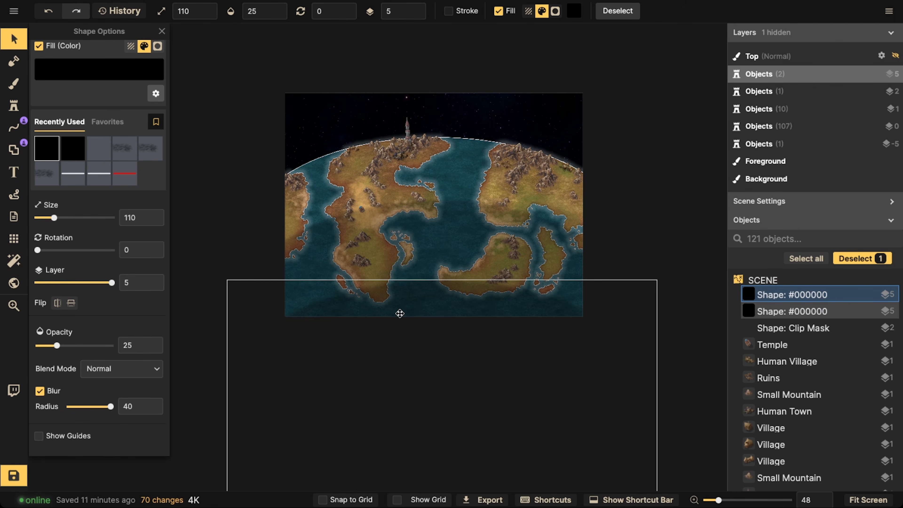
key("bracketright")
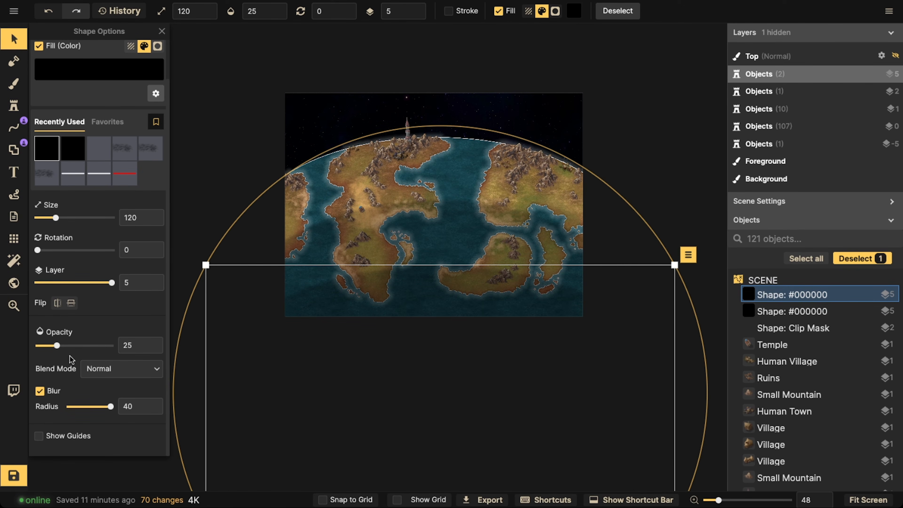
Step: Lower the larger shading ellipse's opacity to 17, shift it slightly downward, and deselect it
left_click_drag(57, 346, 51, 346)
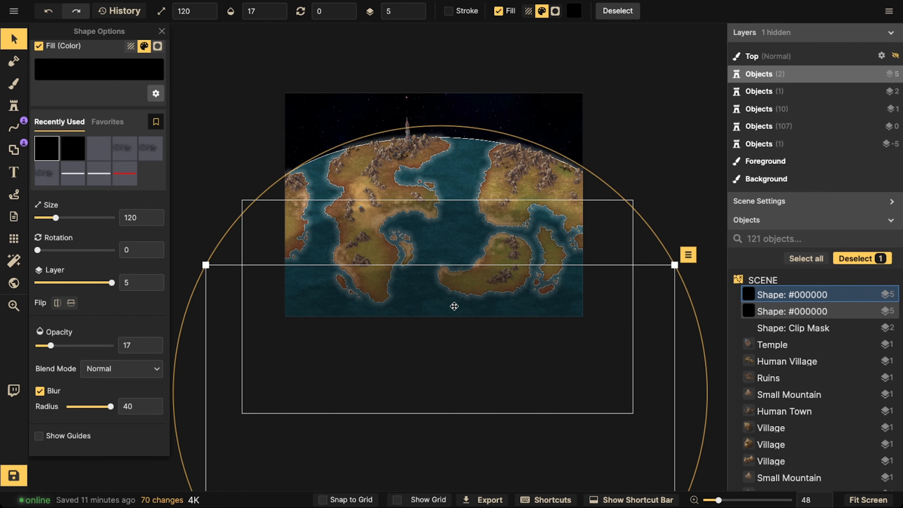
left_click_drag(454, 306, 450, 309)
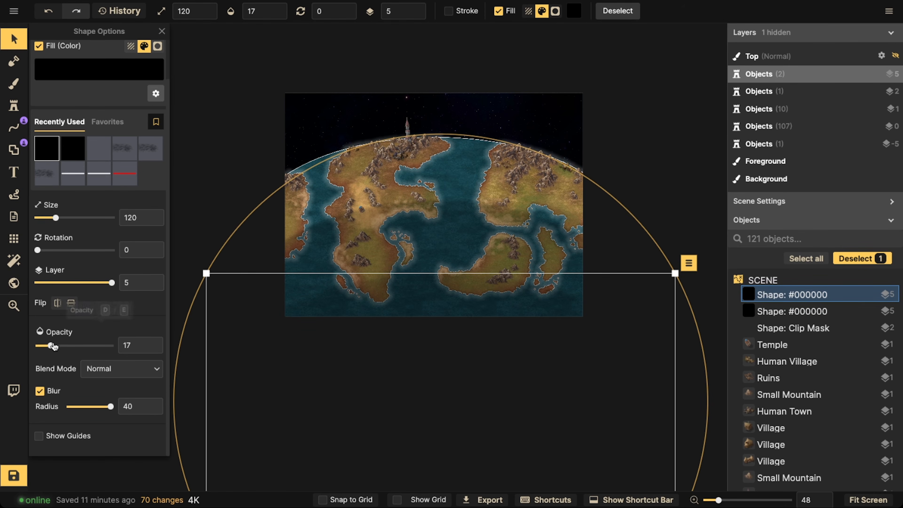
left_click(198, 257)
scroll(306, 231, "down", 2)
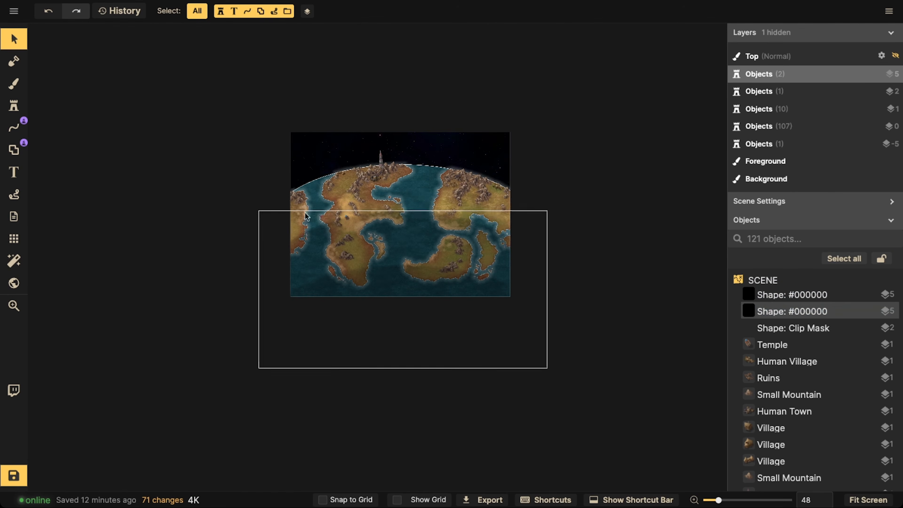
scroll(459, 257, "up", 2)
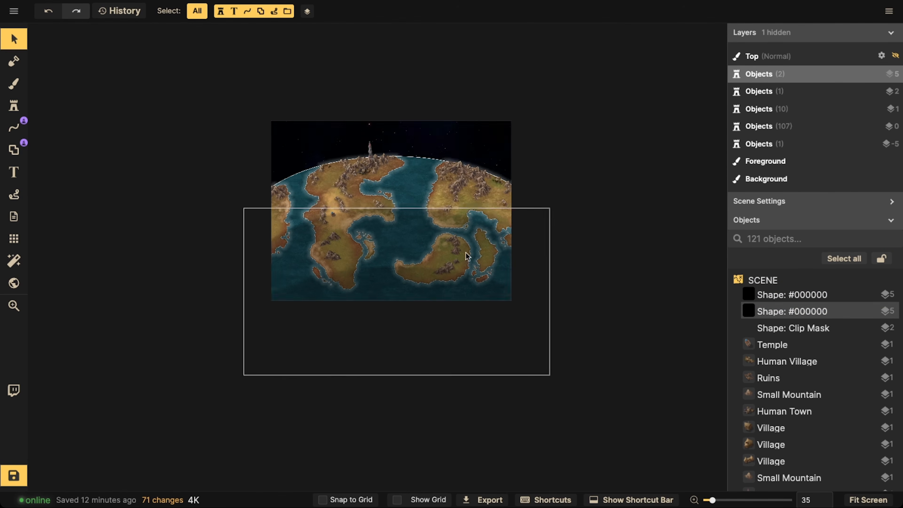
Step: Nudge the original shading ellipse slightly upward, set its opacity to 18, and deselect it
left_click(371, 329)
left_click(371, 330)
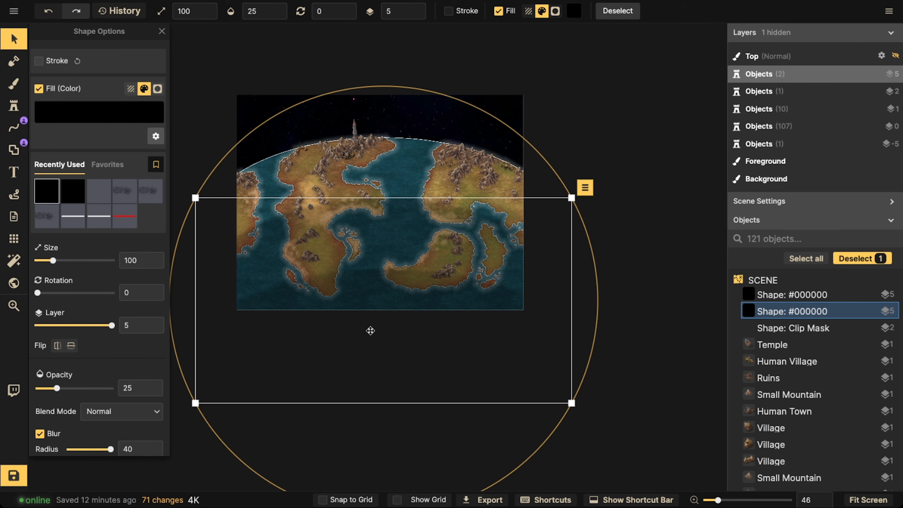
left_click_drag(371, 331, 372, 327)
scroll(72, 397, "down", 1)
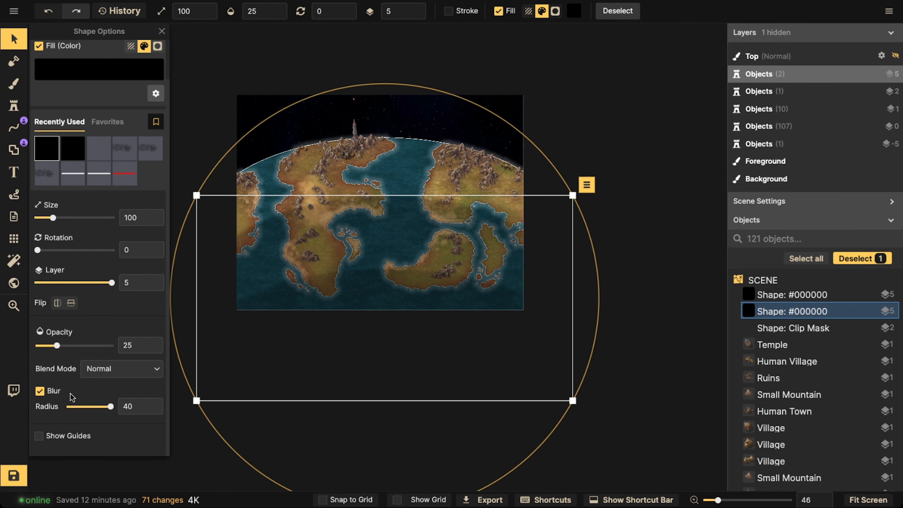
left_click_drag(57, 345, 55, 347)
scroll(273, 191, "down", 3)
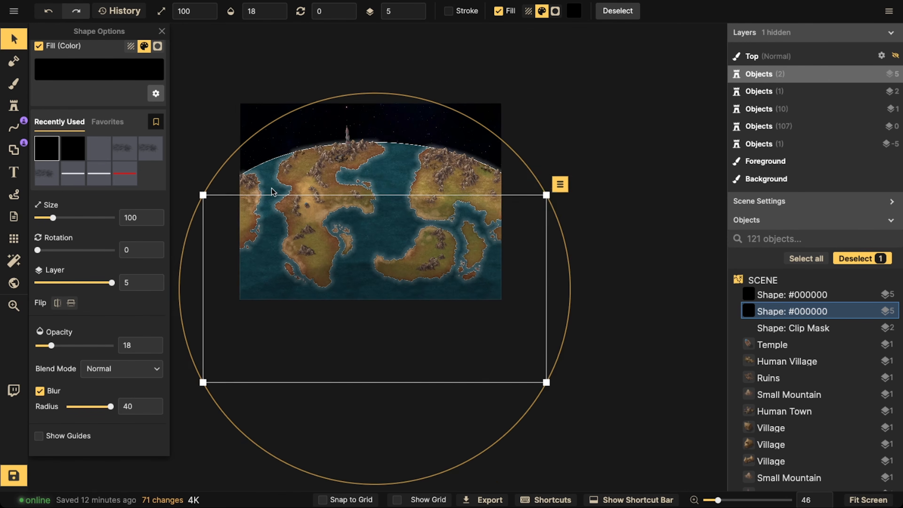
left_click(642, 201)
scroll(644, 204, "down", 1)
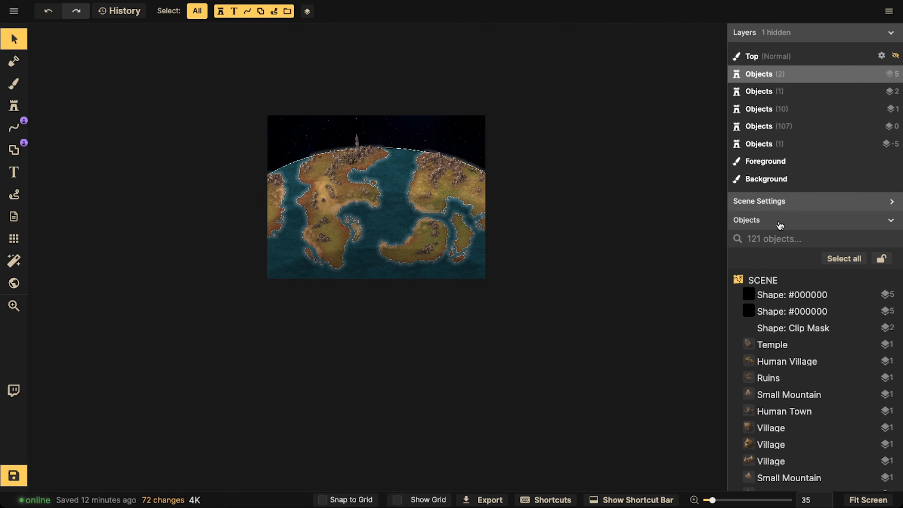
Step: Delete both black shading ellipses from the map
left_click(399, 237)
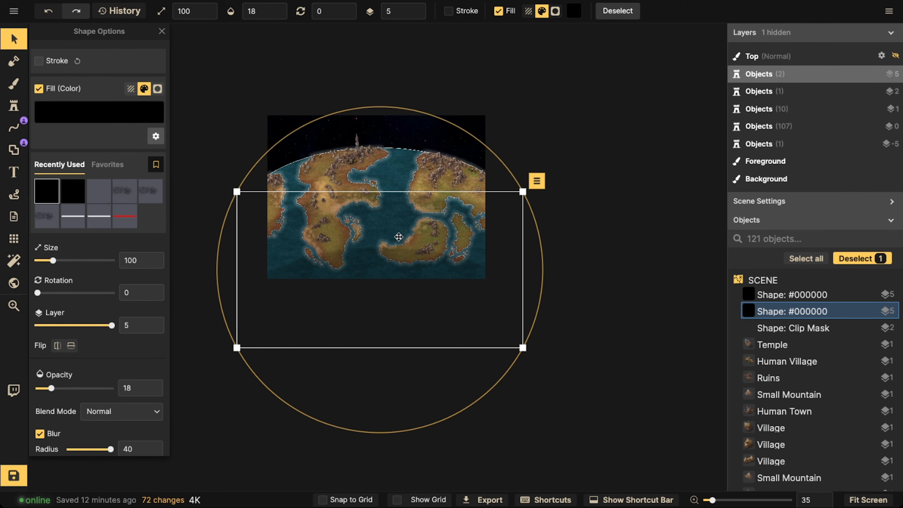
key("Delete")
left_click(398, 294)
key("Delete")
scroll(389, 271, "up", 2)
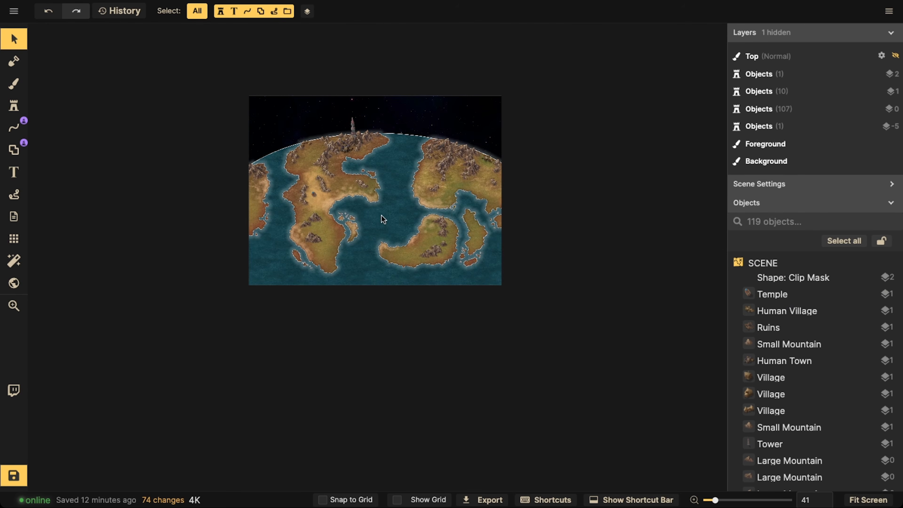
Step: Restore the deleted size 120 black shading ellipse, shift it upward over the globe, and deselect it
key("ctrl+z")
left_click(372, 298)
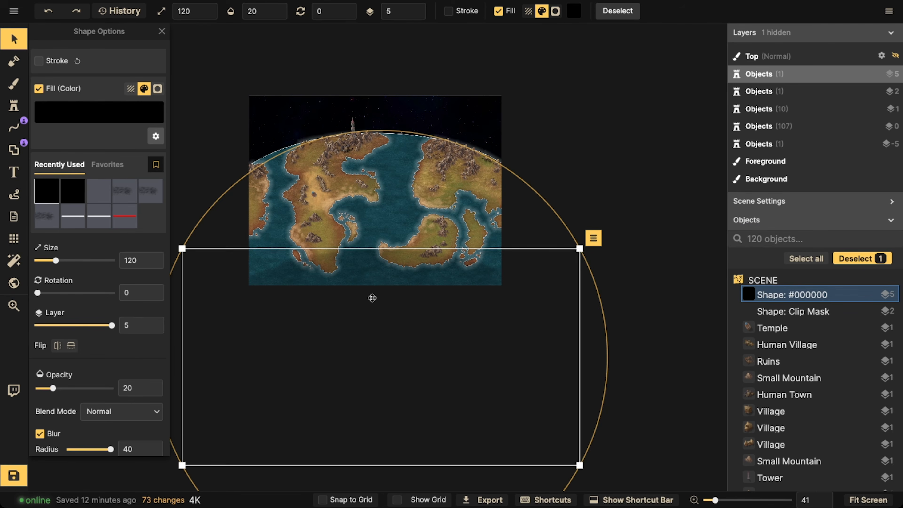
left_click_drag(361, 324, 362, 295)
scroll(362, 294, "up", 2)
scroll(362, 294, "down", 2)
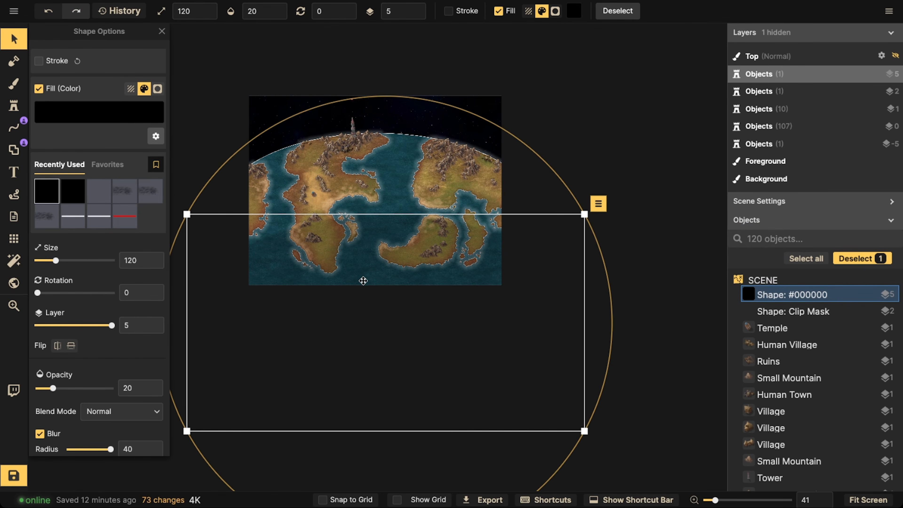
key("Delete")
Step: Search the stamp catalog for "light" within Fantasy Battlemaps and pick the soft round glow stamp
left_click(13, 106)
left_click(53, 94)
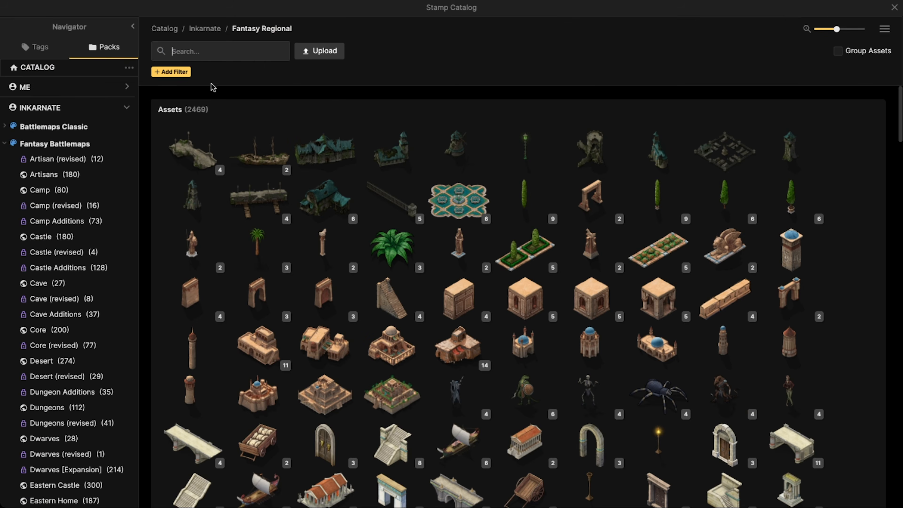
left_click(207, 56)
type("light")
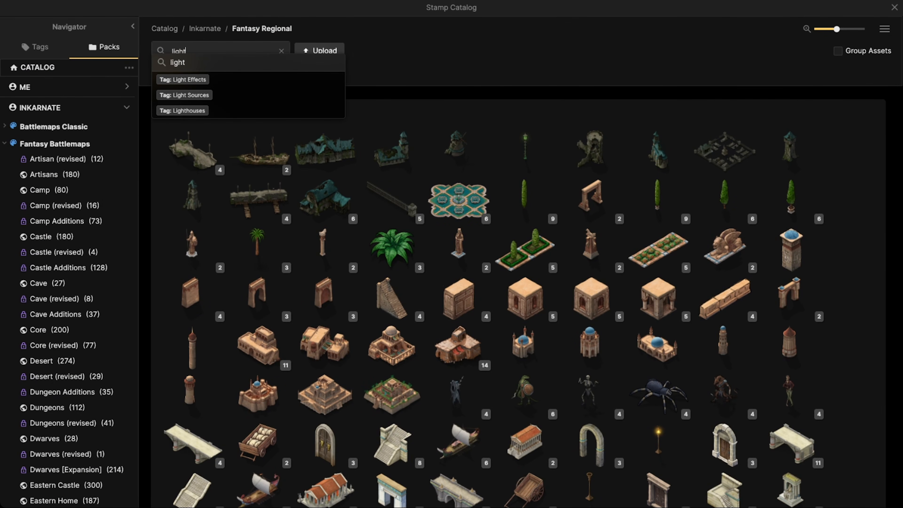
key("Return")
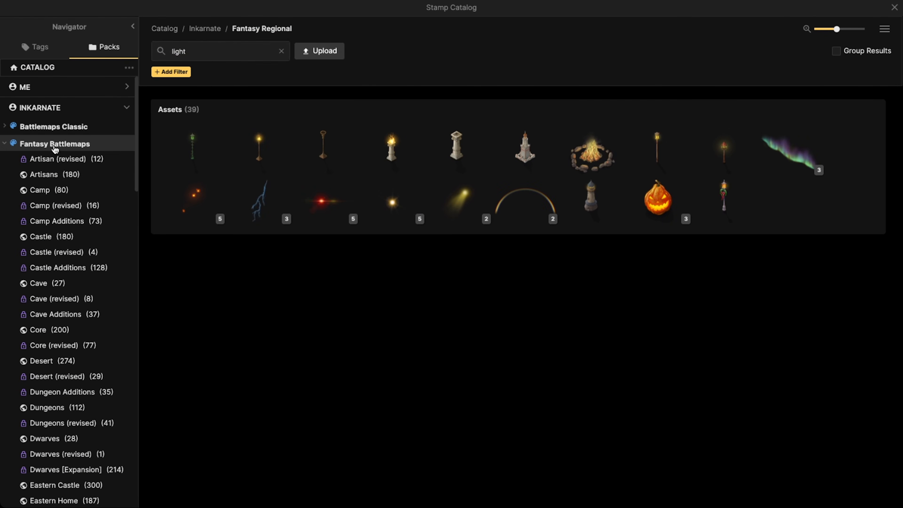
left_click(55, 144)
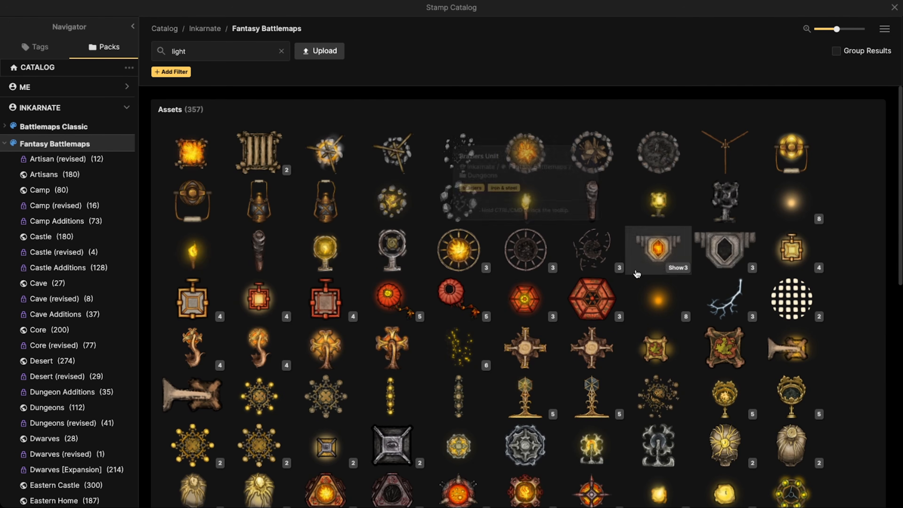
left_click(791, 204)
Step: Place the second glow variant on layer 5 at scale 275, over the coast just east of the northern tower
scroll(367, 120, "up", 5)
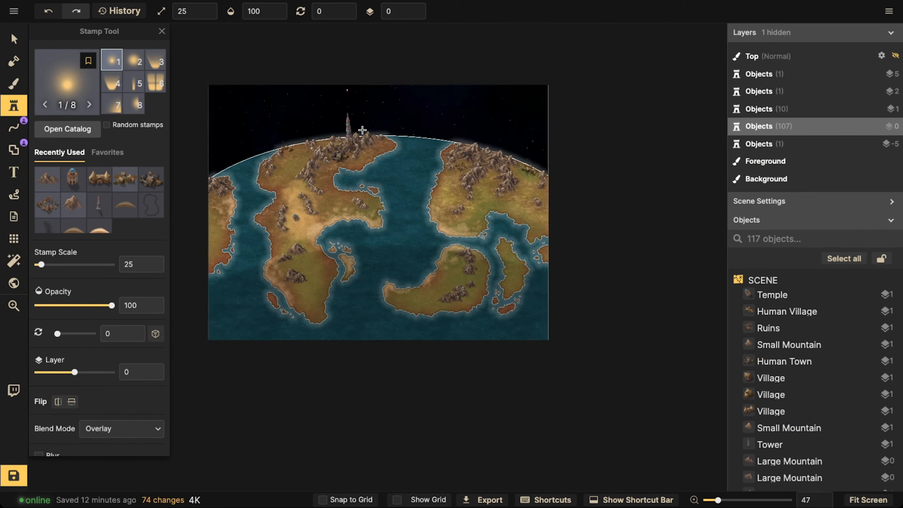
scroll(382, 107, "up", 4)
left_click(133, 59)
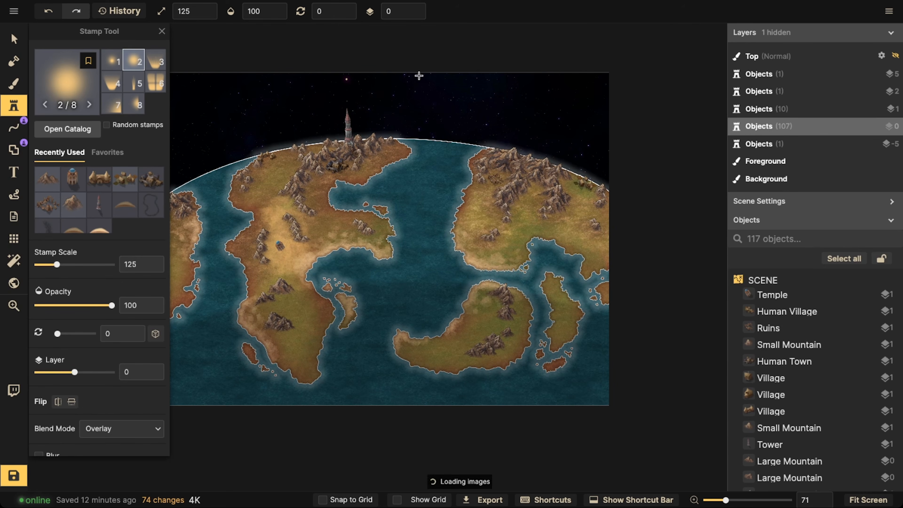
scroll(419, 75, "up", 5)
left_click(416, 7)
left_click(416, 7)
left_click(415, 8)
left_click(416, 8)
left_click(416, 7)
scroll(371, 176, "up", 4)
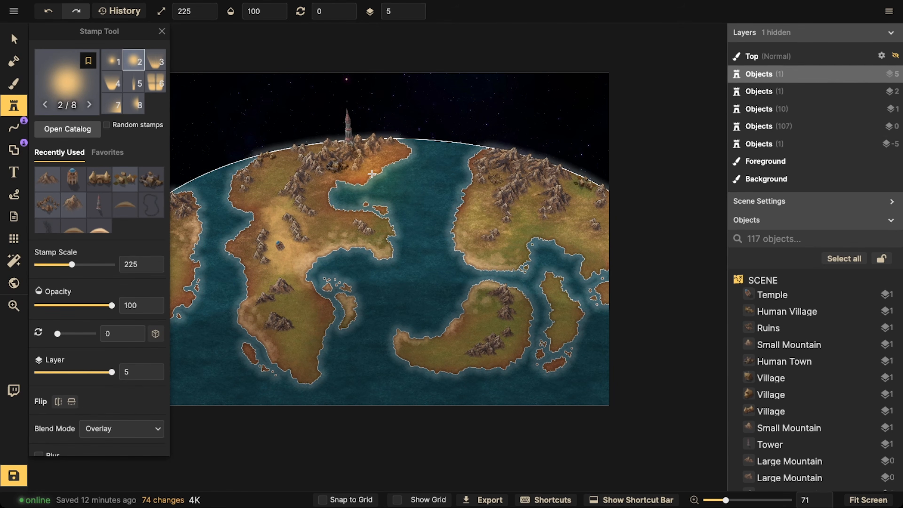
left_click(380, 189)
Step: Select the placed Round Light, stretch it westward across the northern continent, and deselect it
left_click(24, 47)
left_click(328, 149)
scroll(328, 149, "up", 1)
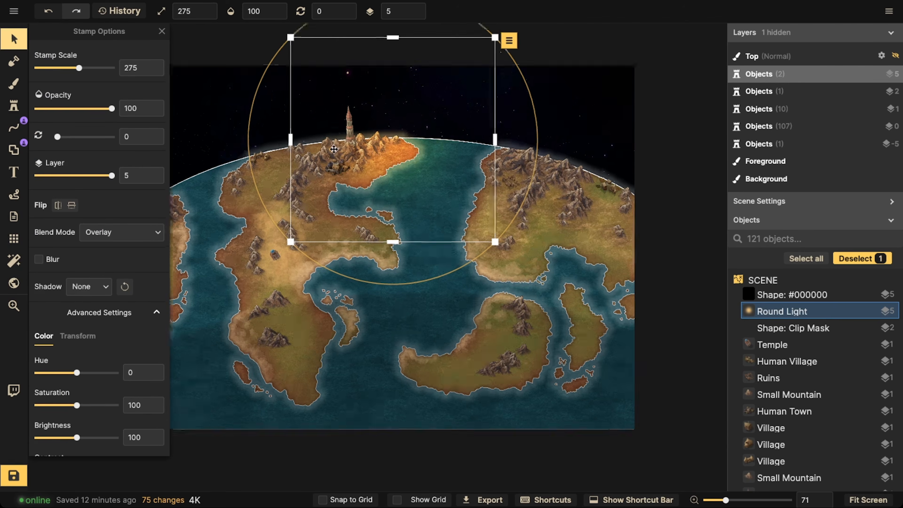
left_click_drag(286, 139, 71, 139)
key("Escape")
scroll(364, 145, "down", 2)
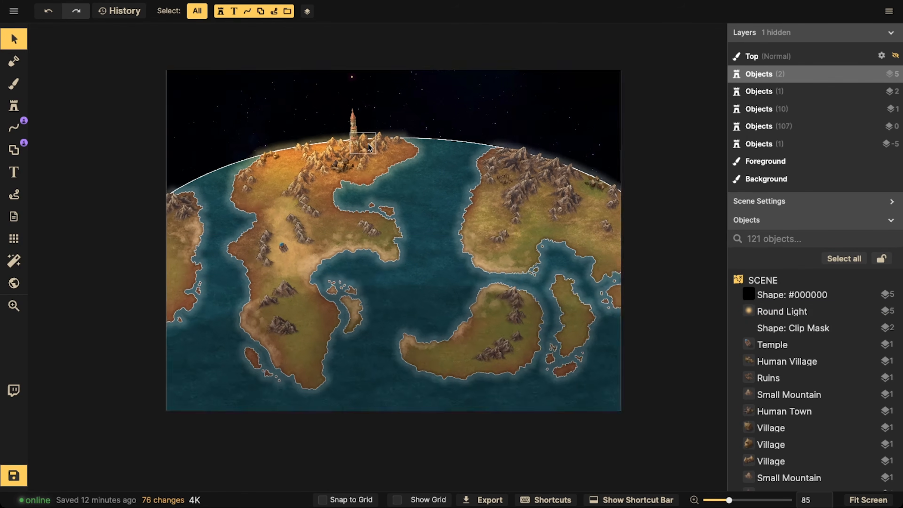
Step: Stretch the Round Light eastward past the map edge and farther south, and enlarge it to scale 315
left_click(325, 137)
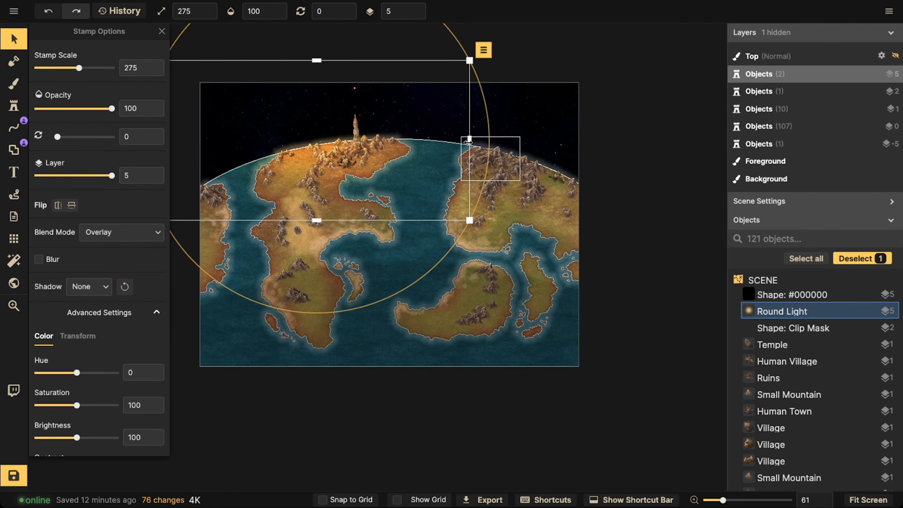
left_click_drag(470, 142, 747, 145)
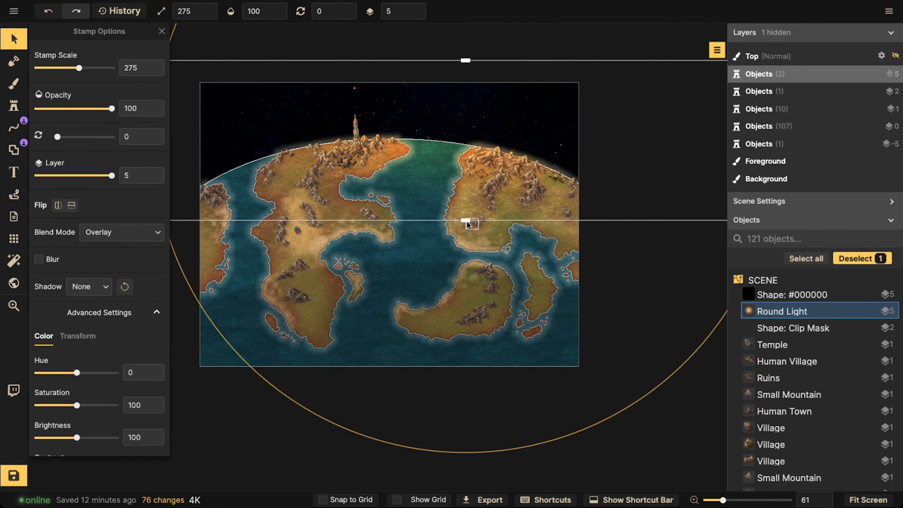
left_click_drag(466, 221, 466, 325)
scroll(465, 158, "up", 4)
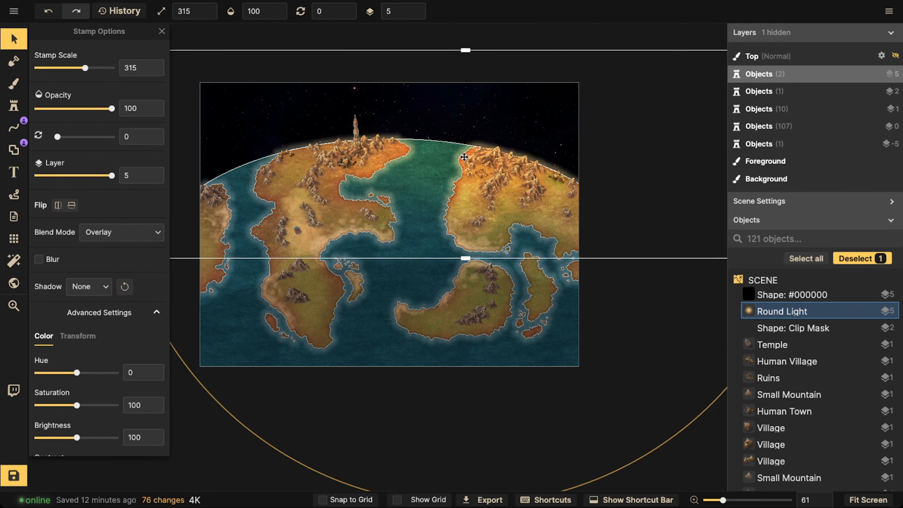
Step: Move the Round Light west over the tower, lower its opacity to 55, nudge it slightly upward, and deselect it
left_click_drag(465, 158, 358, 156)
scroll(390, 142, "up", 1)
left_click_drag(90, 109, 79, 112)
left_click_drag(393, 196, 395, 177)
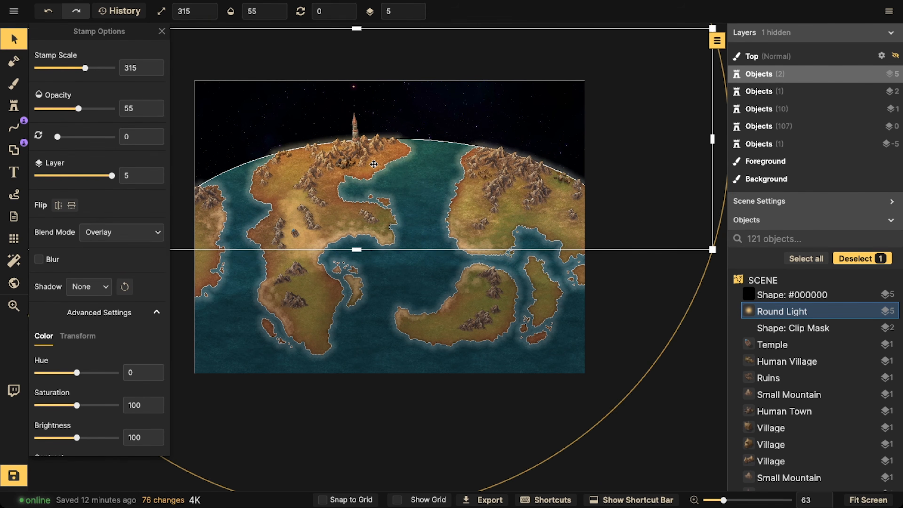
key("Escape")
scroll(281, 123, "down", 3)
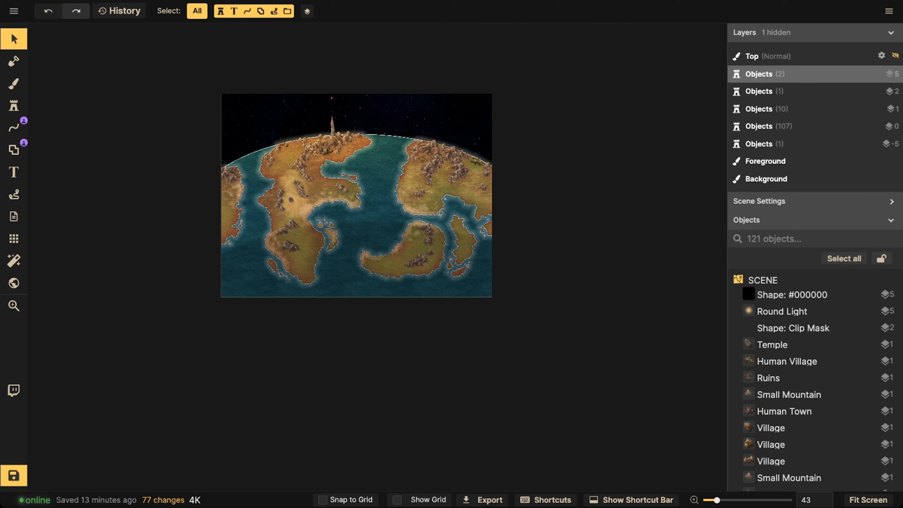
Step: Reposition the Round Light east and slightly south, centring it over the sea between the two northern continents
left_click(274, 192)
left_click_drag(284, 123, 321, 126)
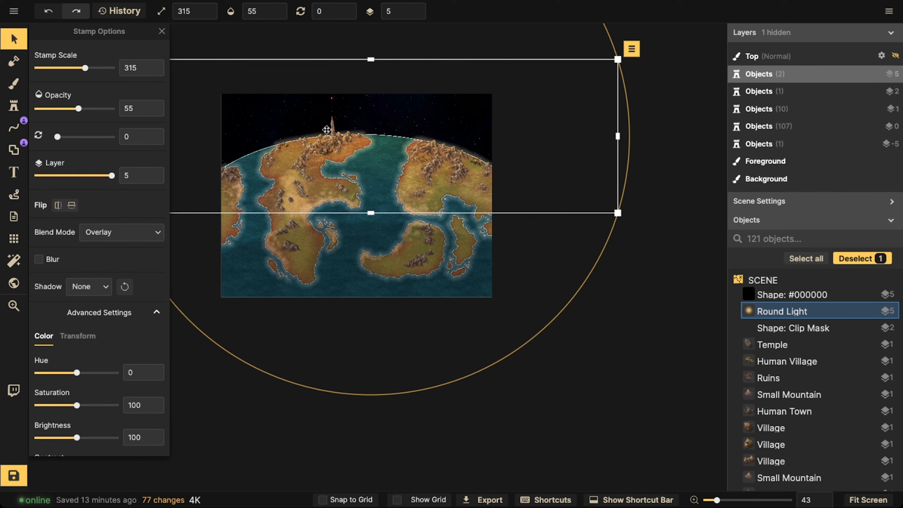
left_click_drag(289, 119, 291, 120)
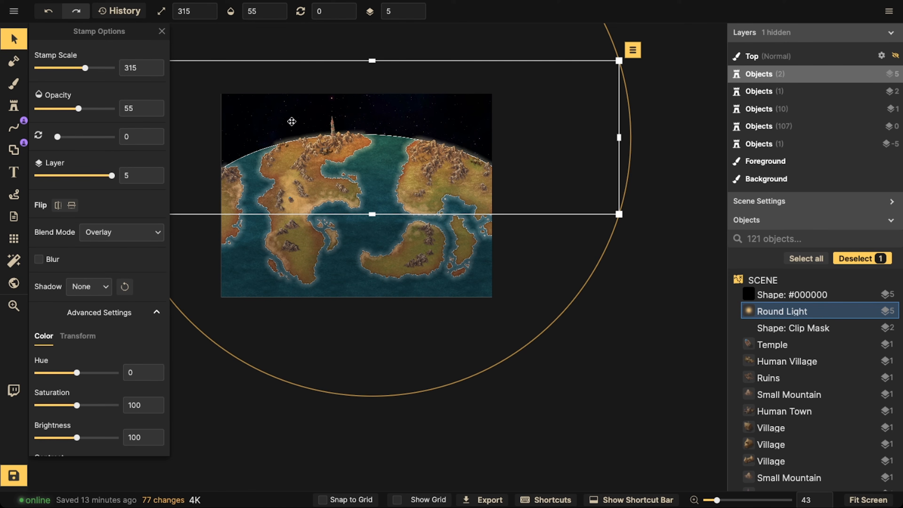
left_click_drag(292, 121, 294, 121)
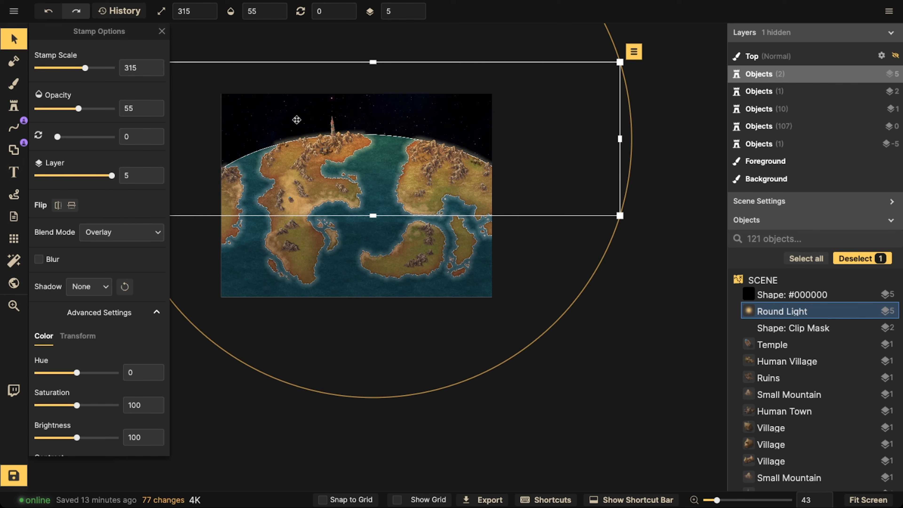
left_click_drag(296, 120, 301, 120)
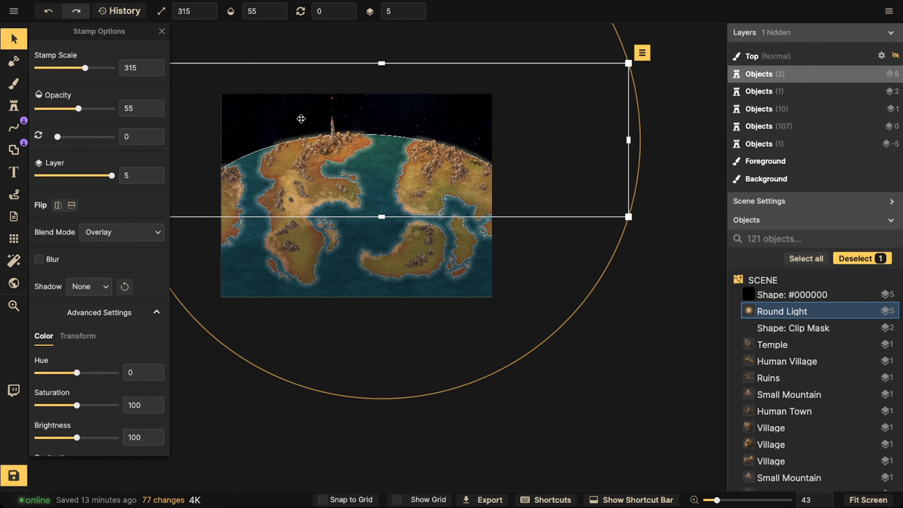